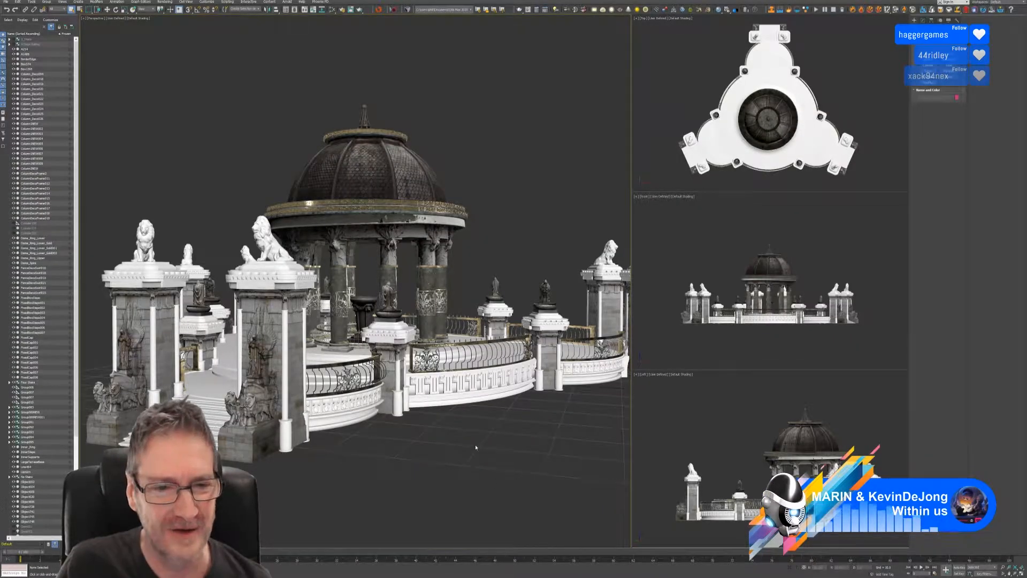
- Select the trim bands running around the curved balustrade walls of the gazebo terrace
mouse_move(475, 447)
middle_mouse_down()
mouse_move(470, 463)
mouse_move(475, 450)
middle_mouse_up()
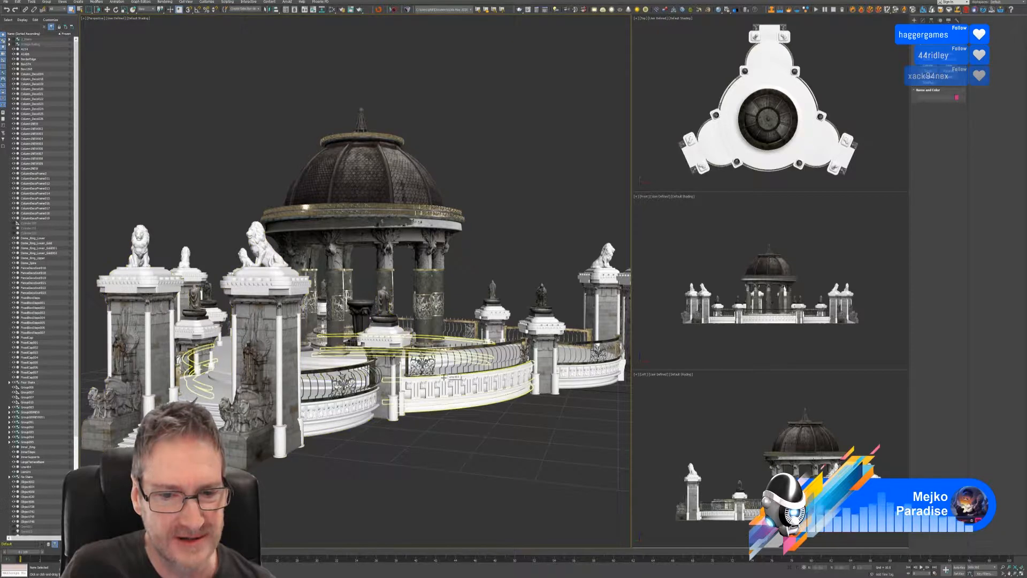
left_click(444, 377)
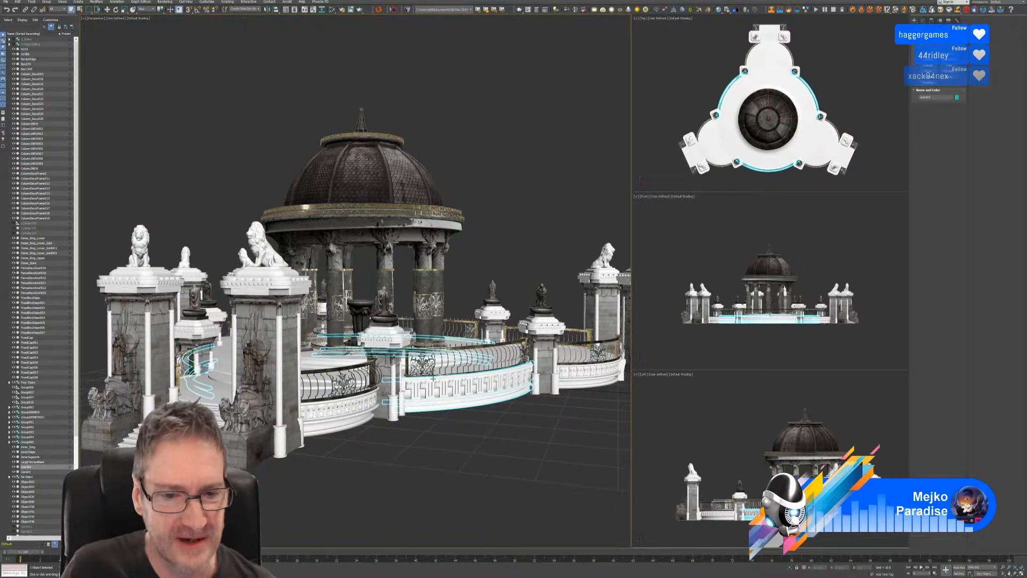
scroll(433, 379, "up", 3)
scroll(431, 379, "up", 2)
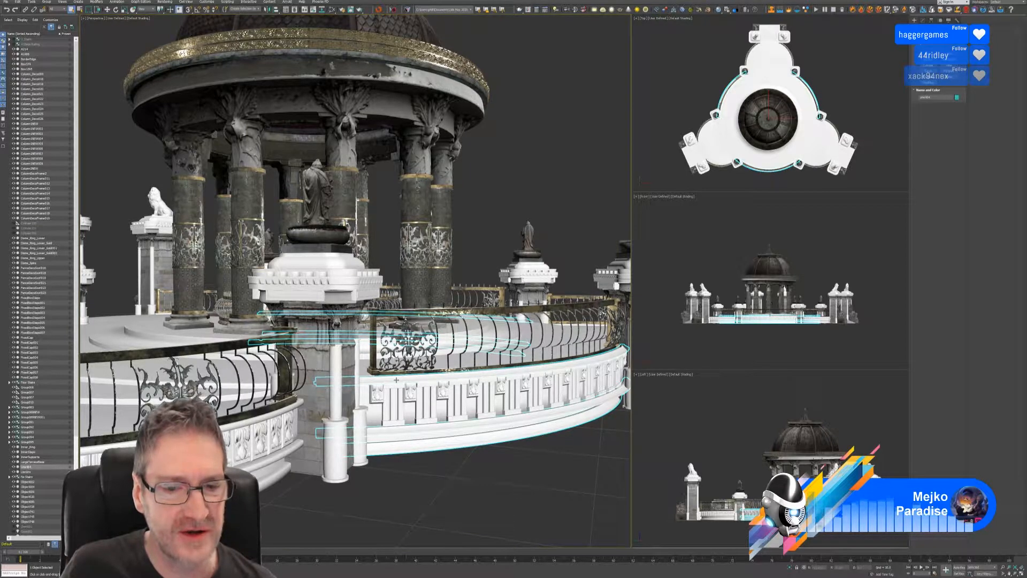
- Examine the column bases, balustrade railings and curved walls around the gazebo up close and from a distance
scroll(396, 380, "down", 2)
scroll(282, 350, "up", 5)
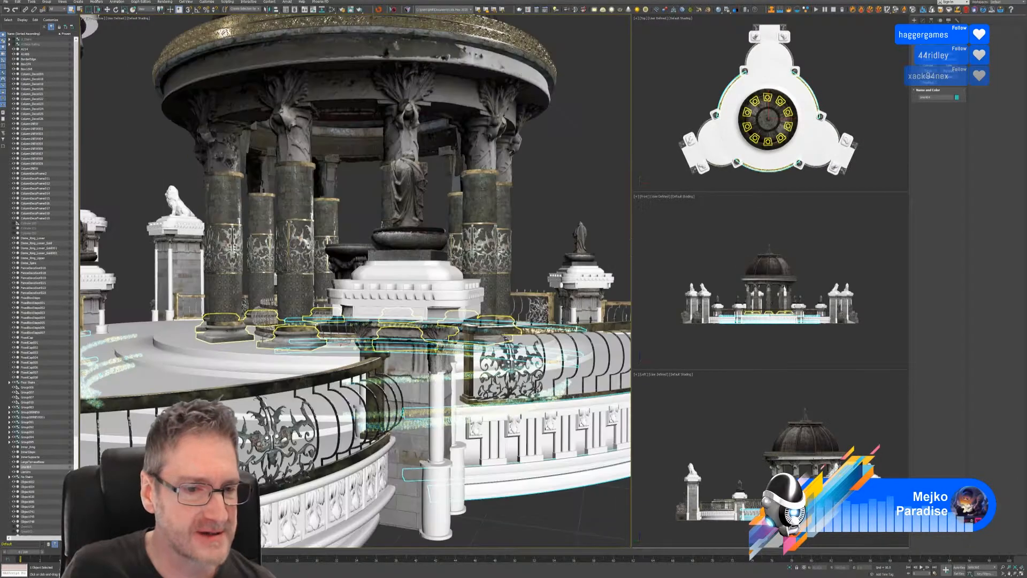
scroll(270, 331, "up", 3)
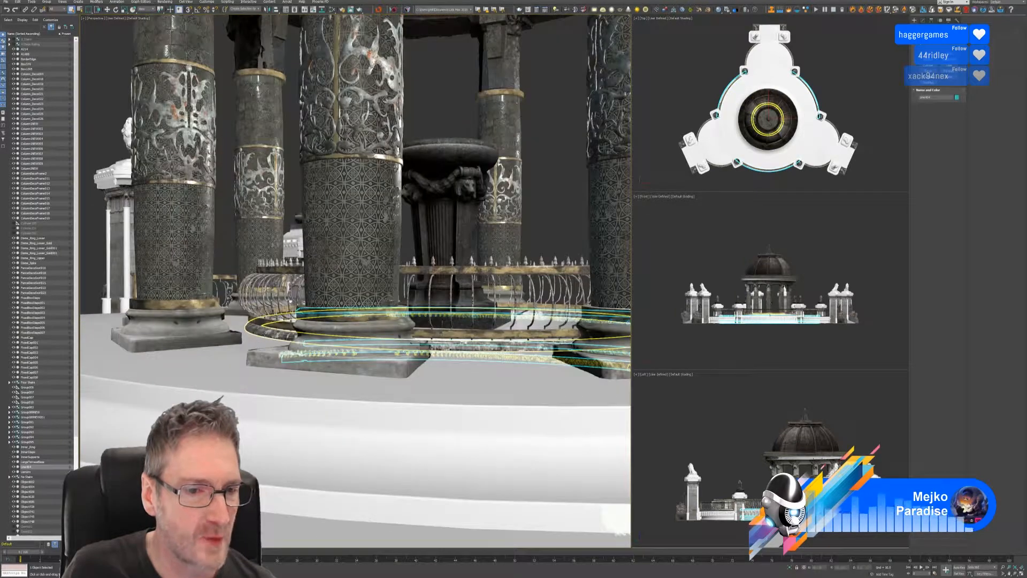
scroll(271, 330, "up", 2)
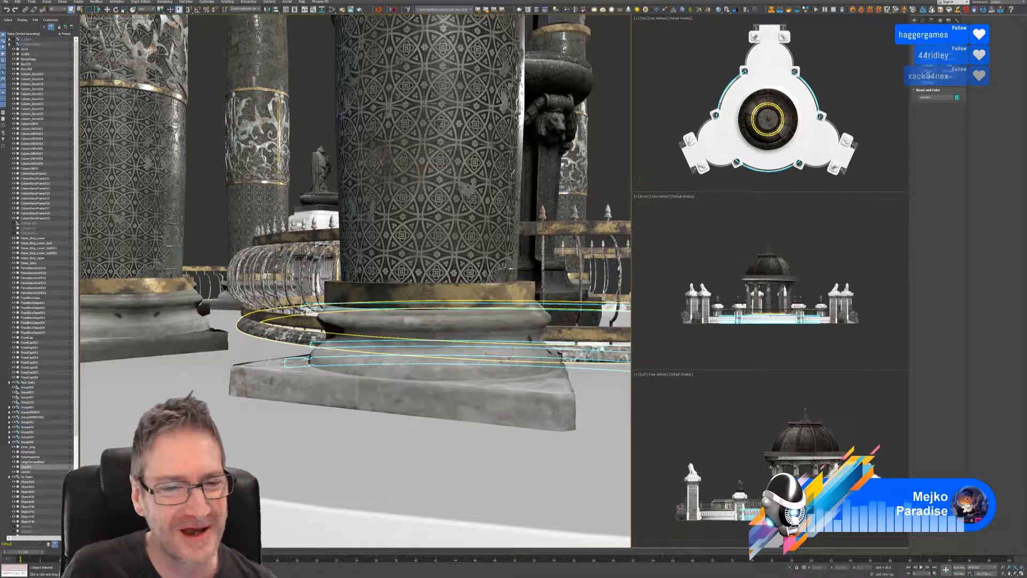
scroll(270, 331, "down", 7)
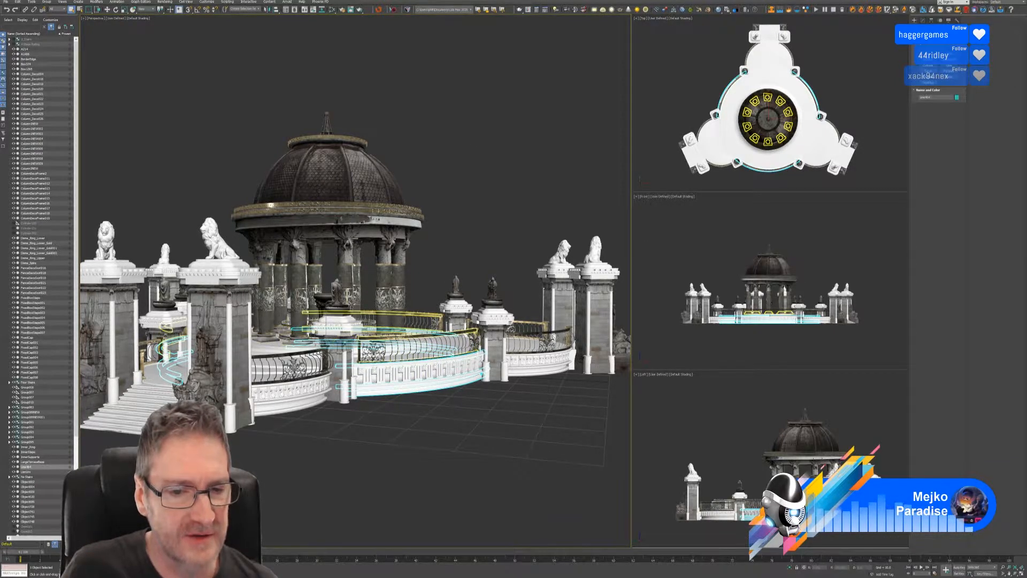
scroll(403, 336, "up", 6)
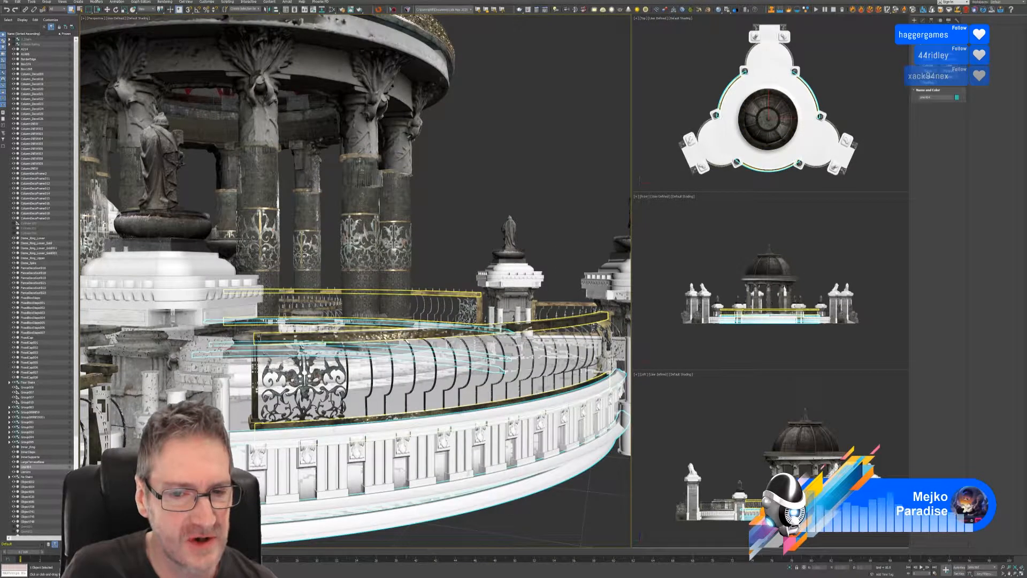
scroll(415, 337, "up", 3)
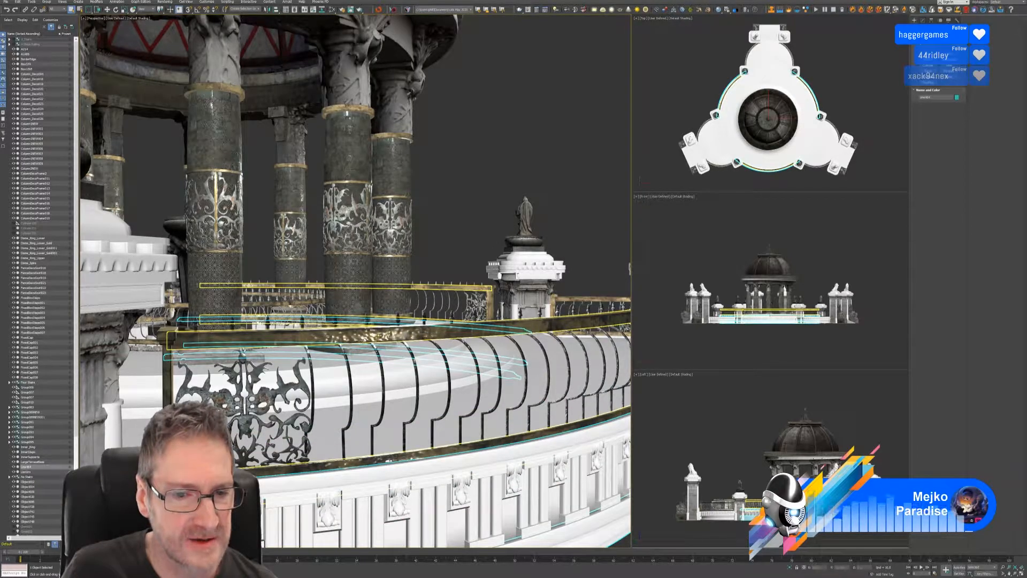
scroll(367, 337, "down", 3)
scroll(402, 337, "down", 3)
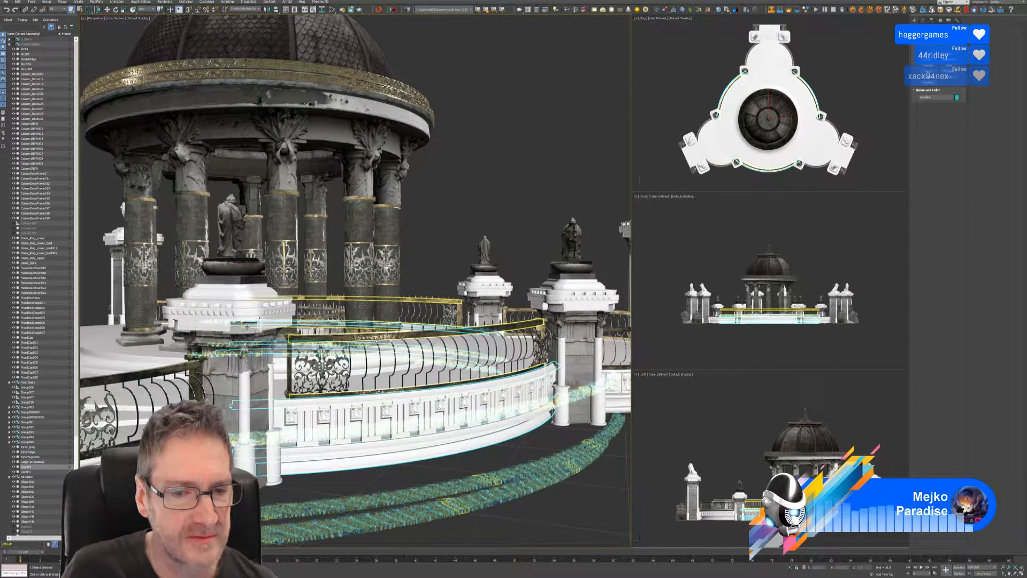
scroll(470, 258, "down", 4)
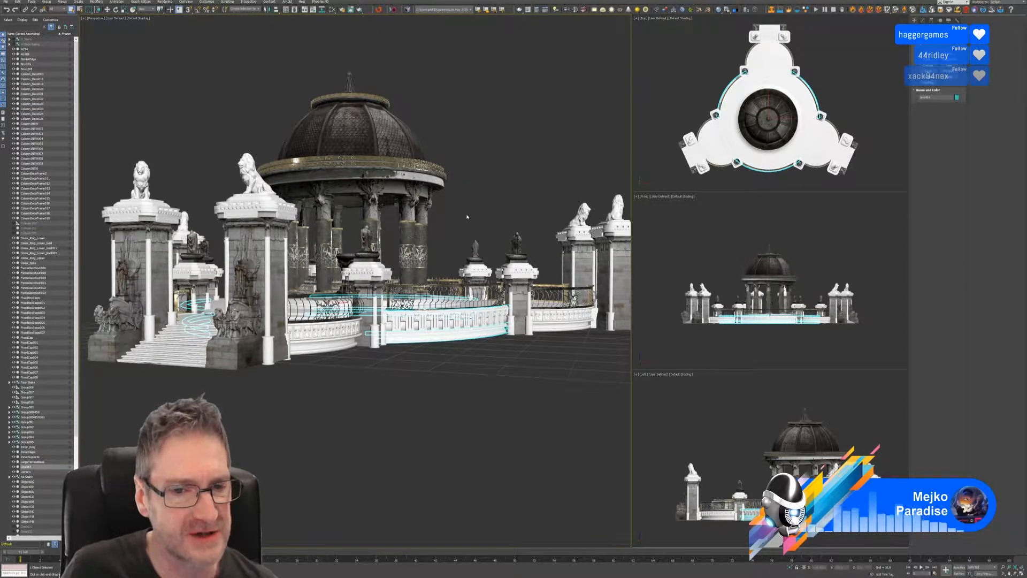
middle_click_drag(467, 217, 457, 244, "alt")
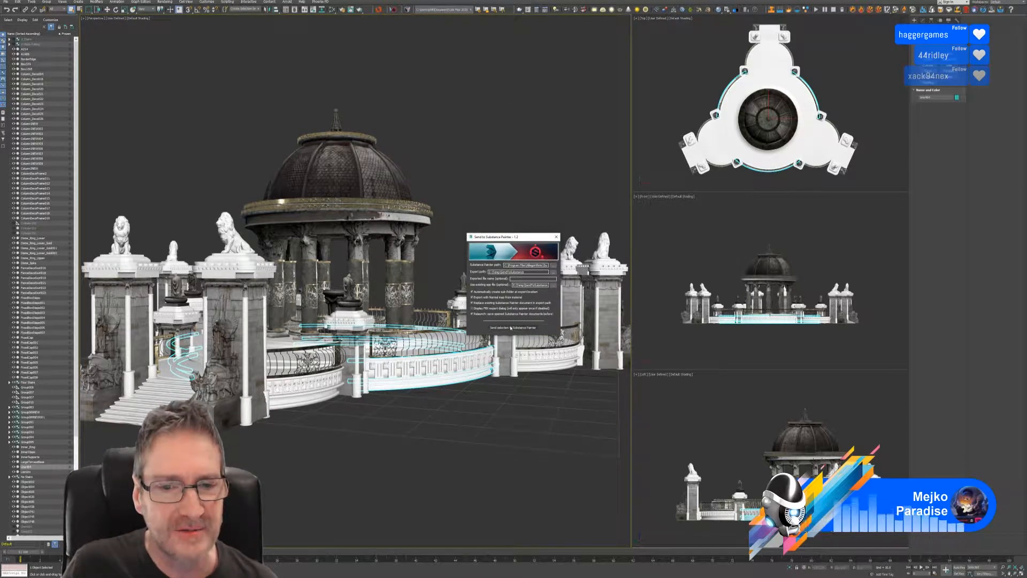
- Send the selected trim bands to Substance Painter through the FBX export
left_click(511, 328)
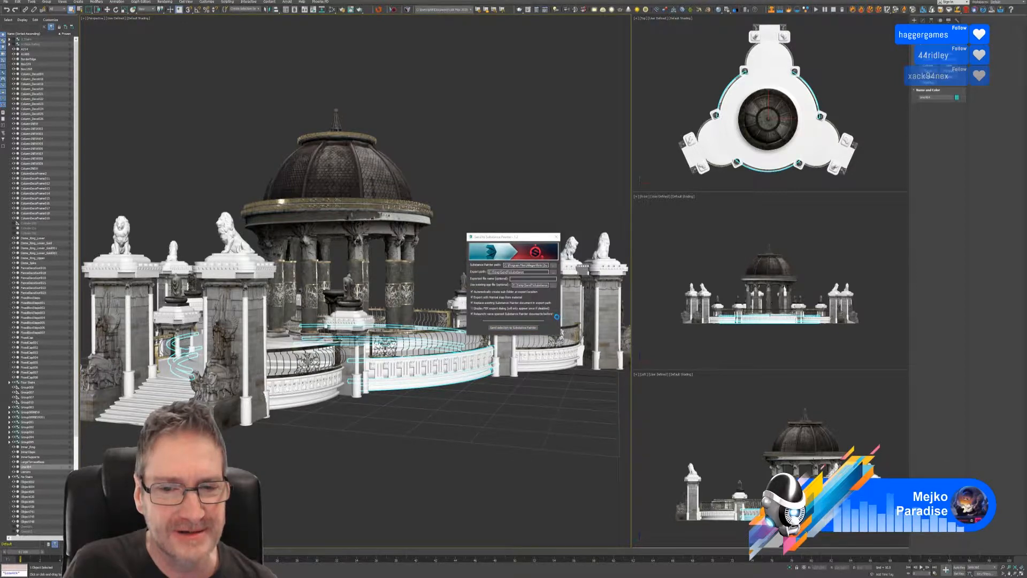
left_click(586, 359)
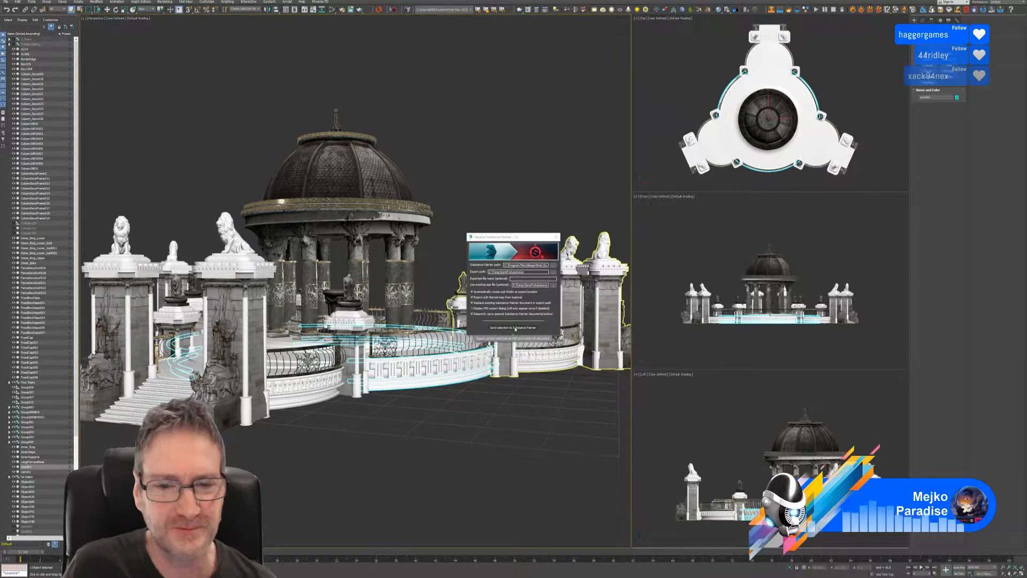
left_click(515, 328)
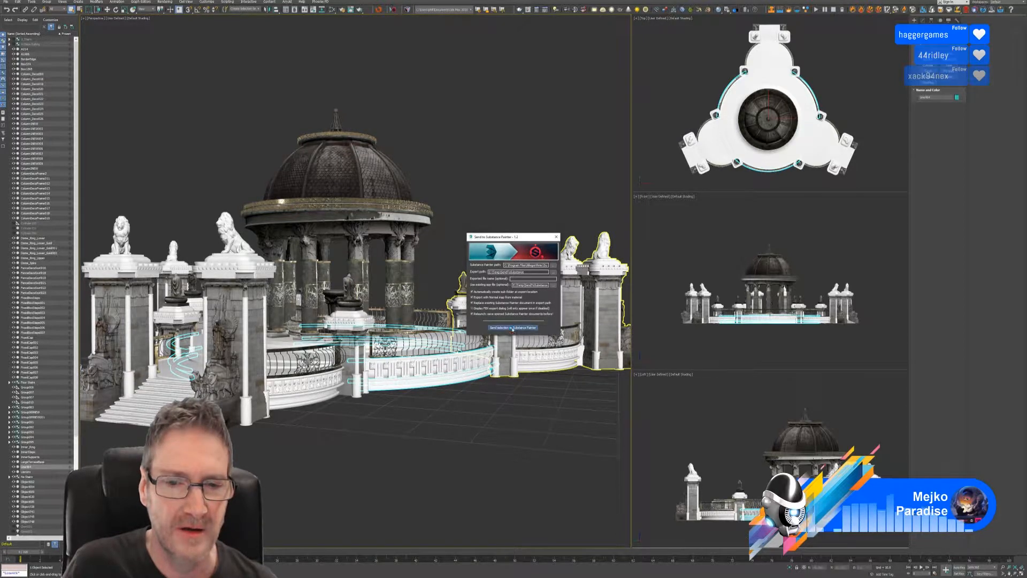
left_click(551, 360)
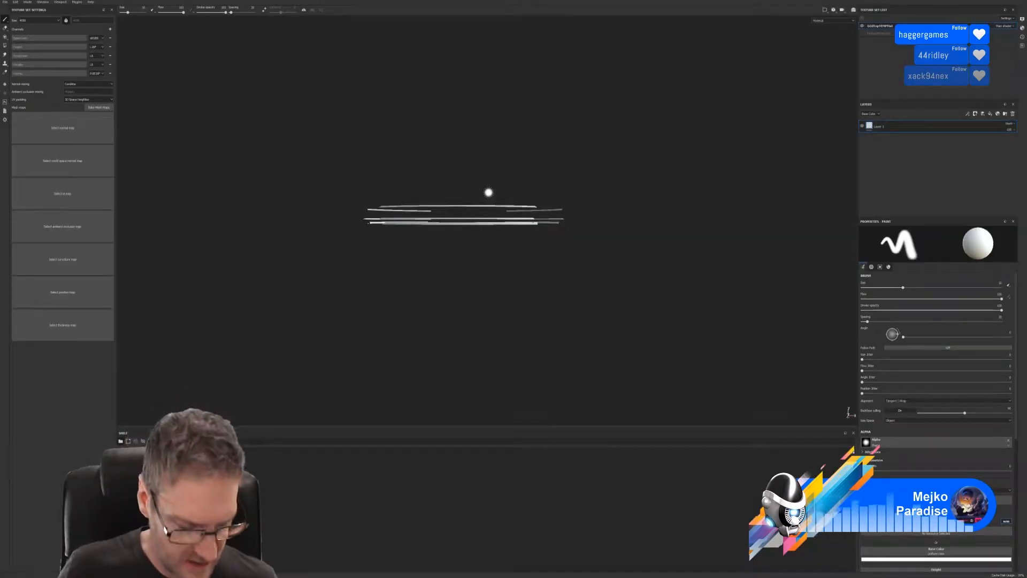
- Inspect the imported trim bands, change the baking output size and bake the mesh maps for their texture set
left_click_drag(394, 149, 514, 171, "alt")
scroll(515, 193, "up", 1)
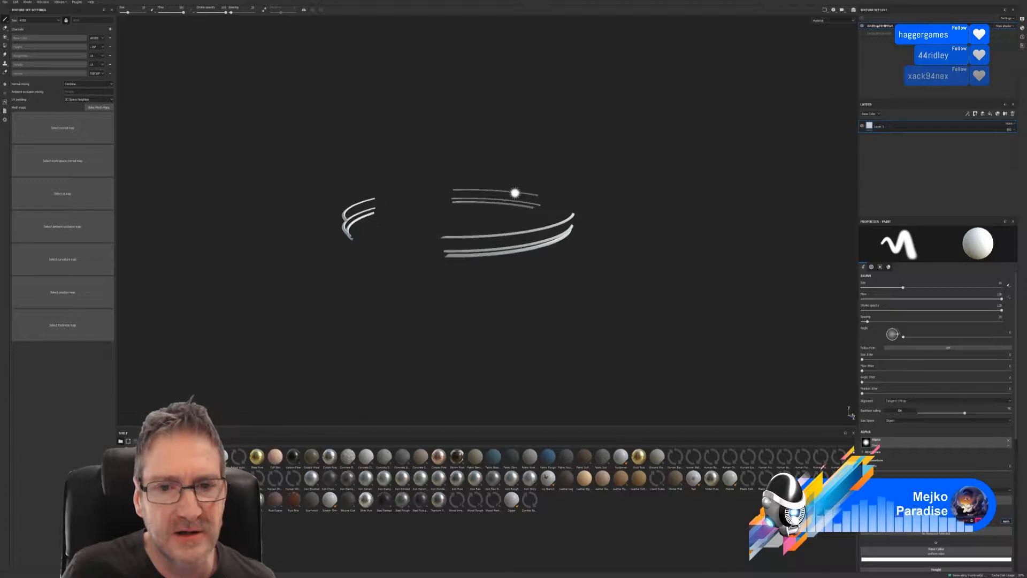
scroll(514, 193, "up", 1)
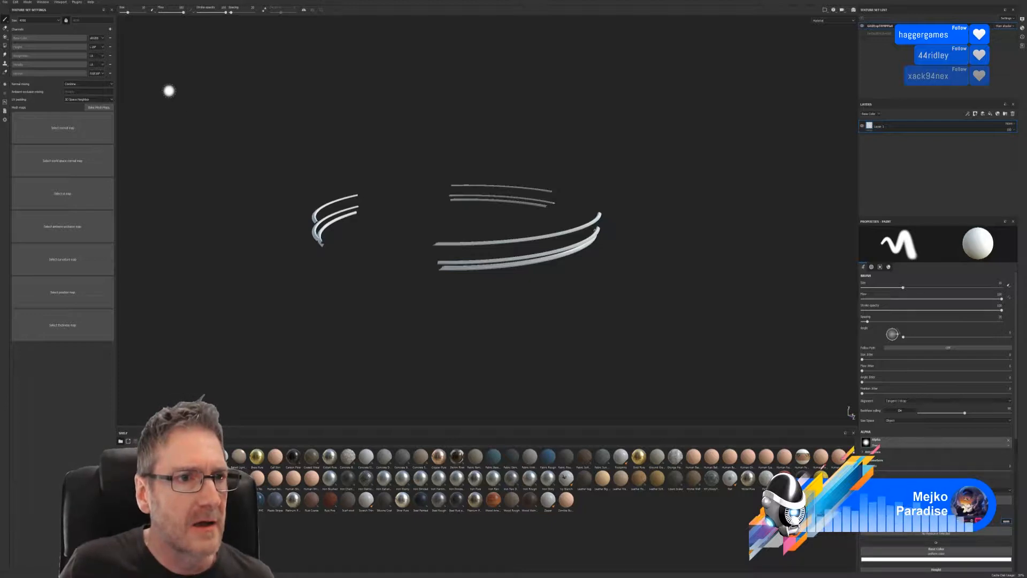
left_click(99, 107)
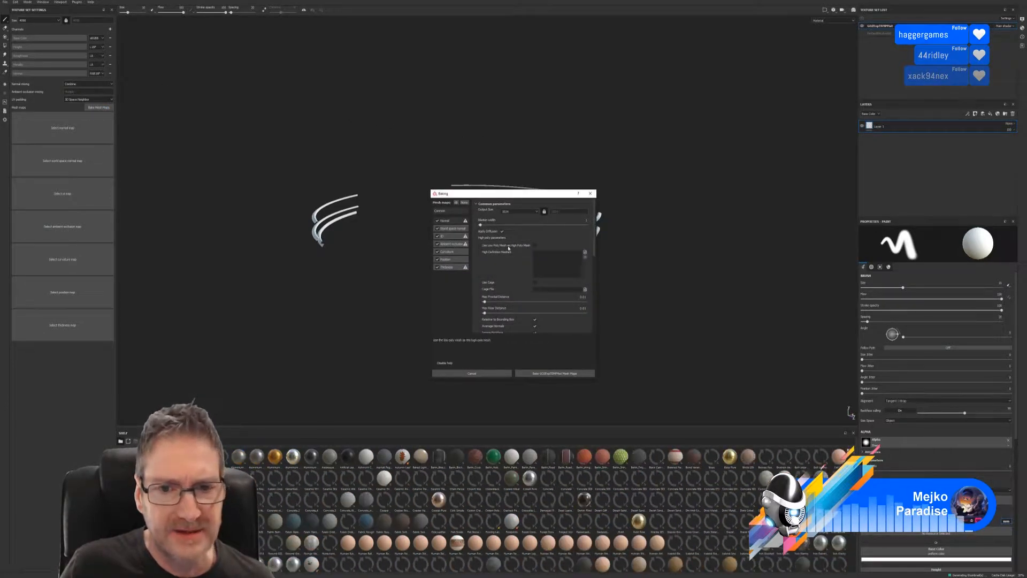
left_click(514, 212)
left_click(510, 238)
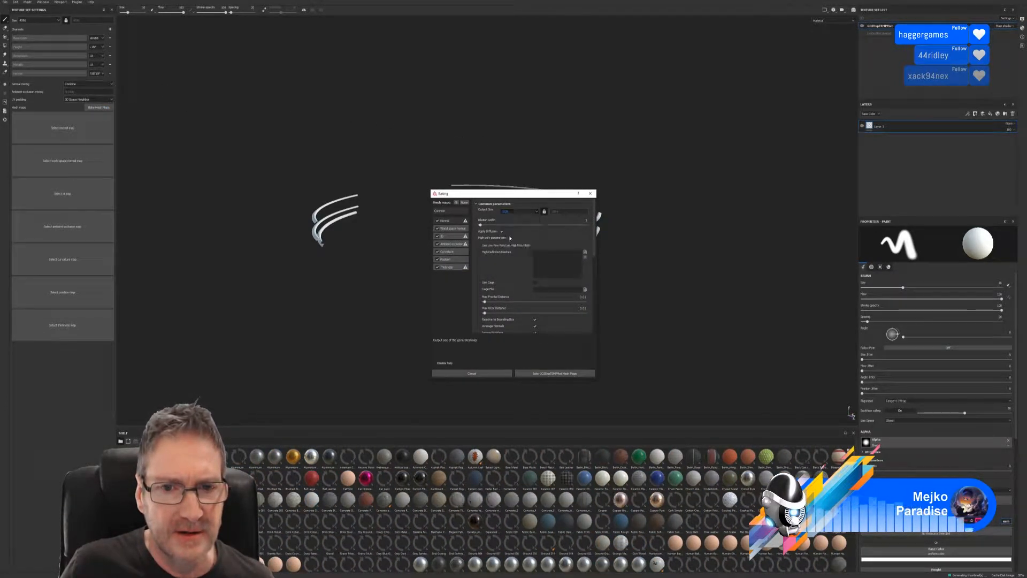
left_click(552, 374)
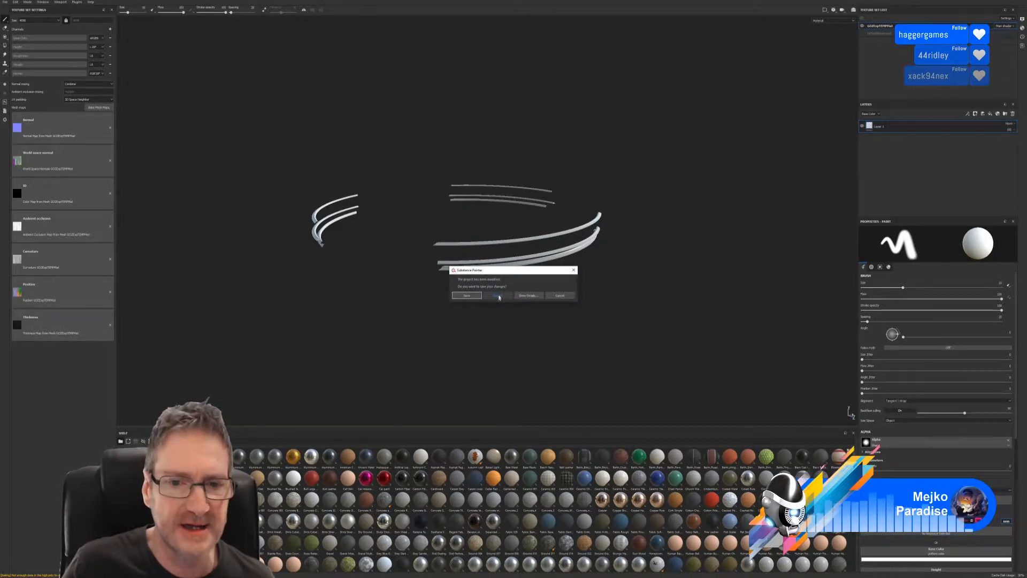
- Discard the unsaved Substance Painter project and close the Send to Substance Painter dialog in 3ds Max
left_click(499, 296)
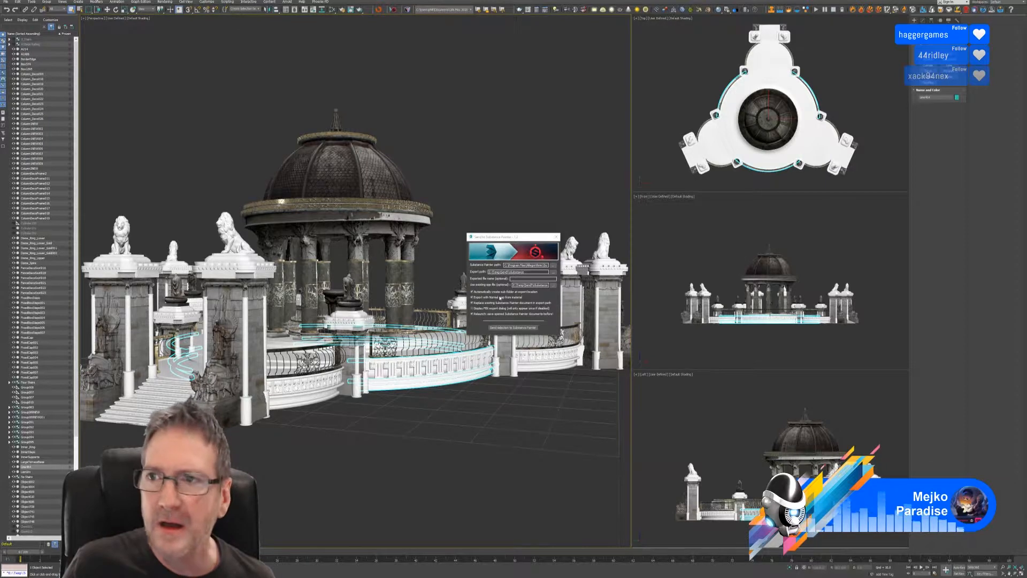
left_click(556, 236)
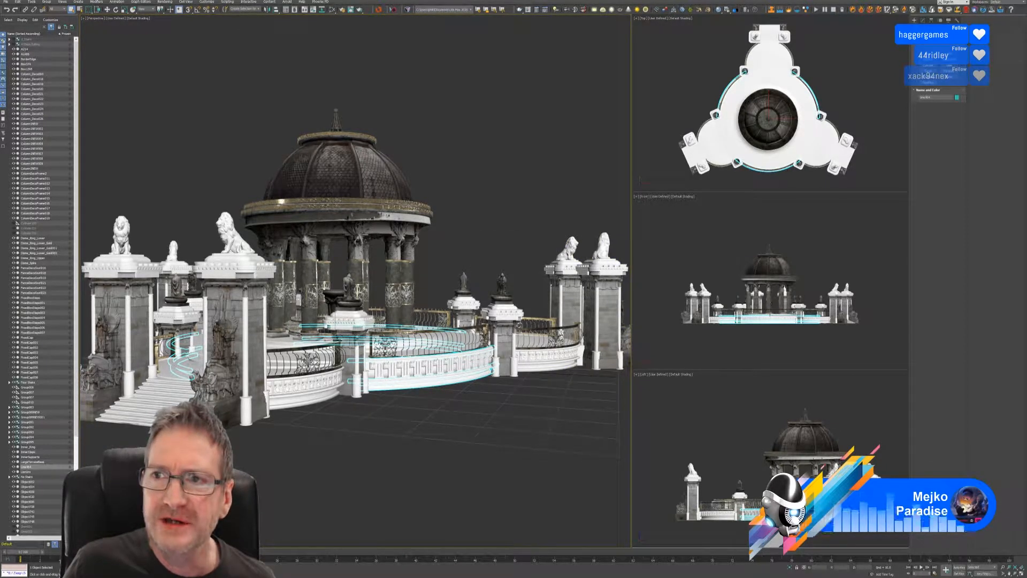
- Send the selected trim bands to Substance Painter again, accepting the replacement notice and the FBX export settings
left_click(923, 21)
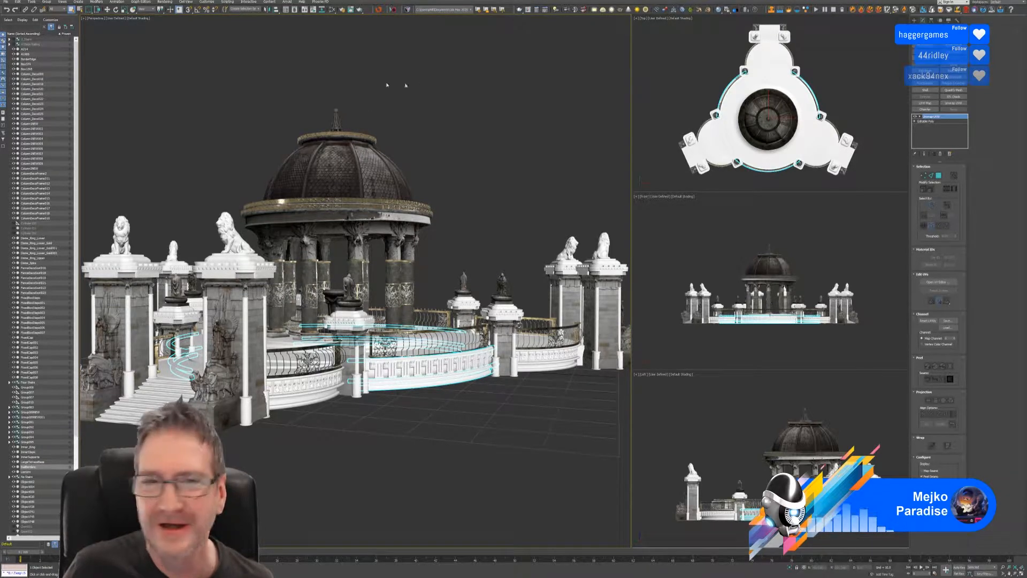
left_click(396, 10)
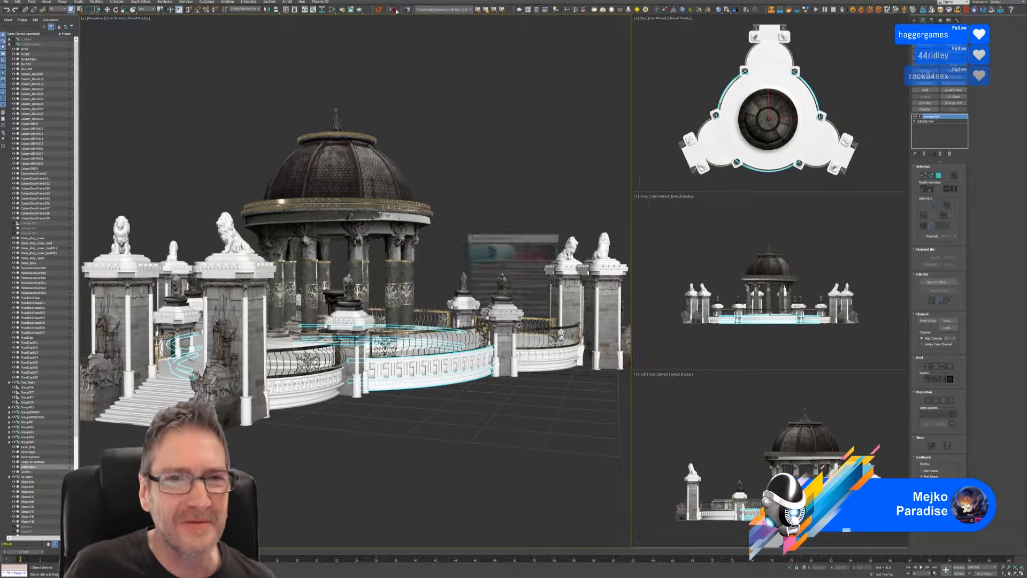
left_click(509, 328)
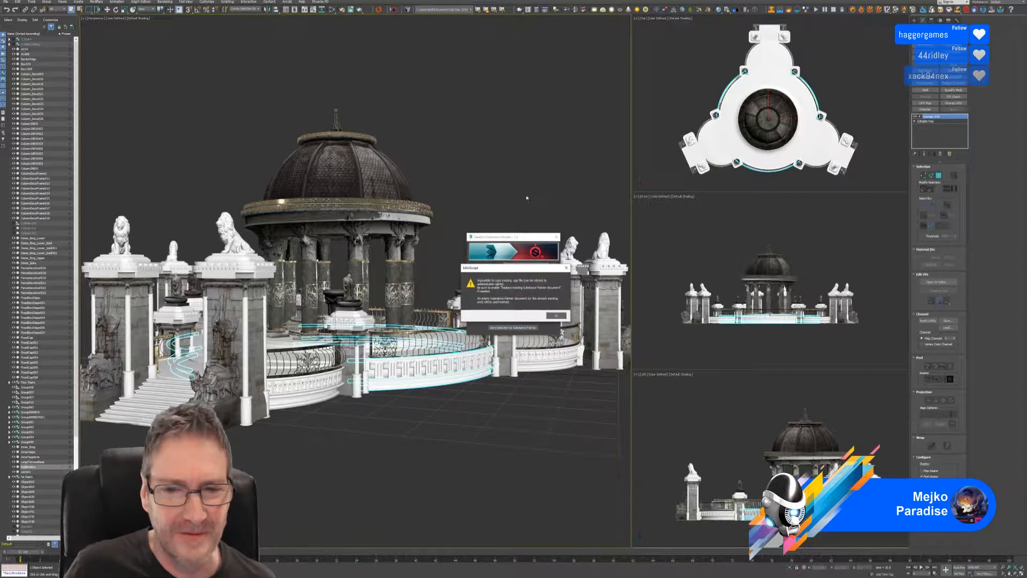
left_click(557, 317)
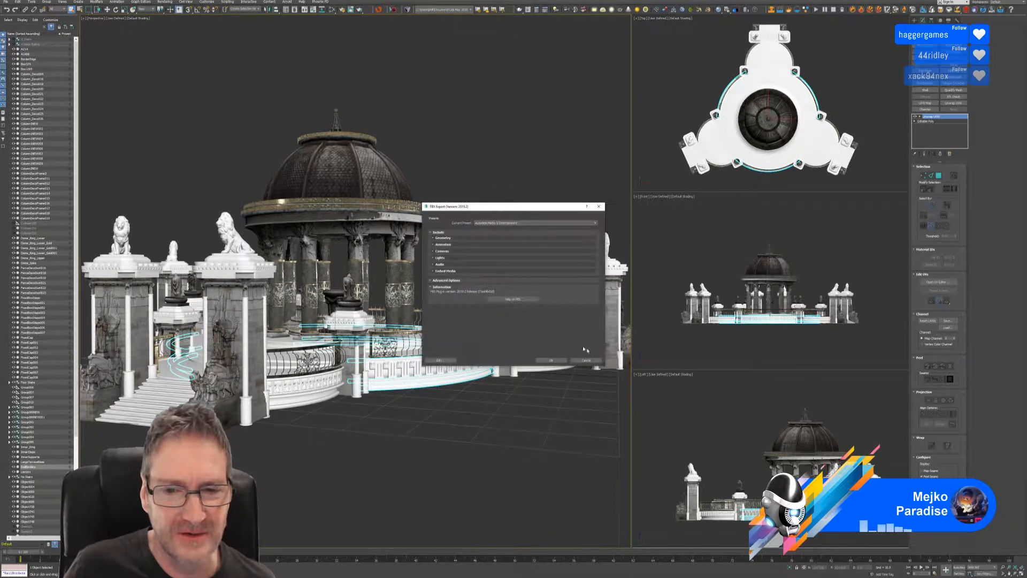
left_click(586, 360)
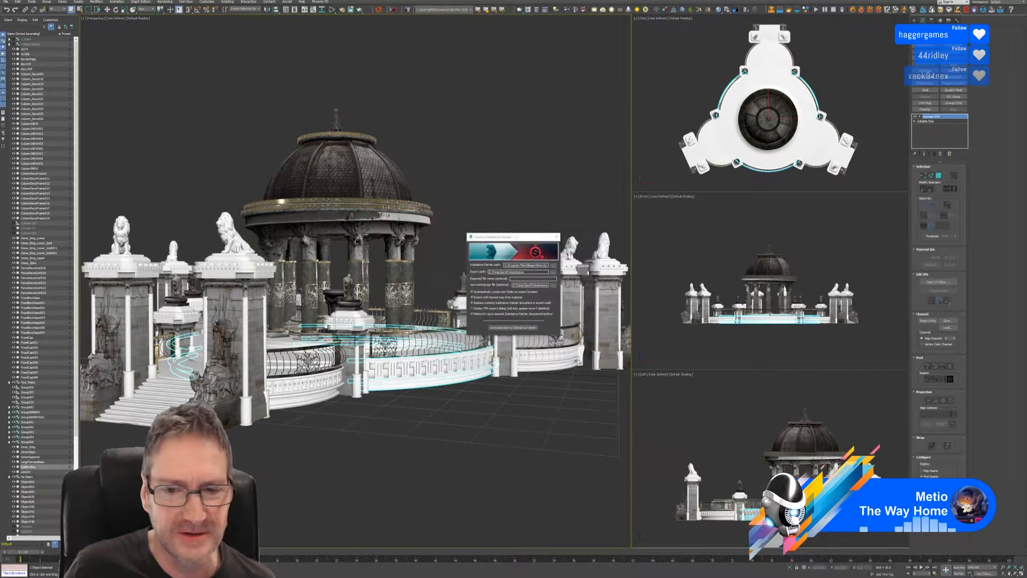
left_click(514, 327)
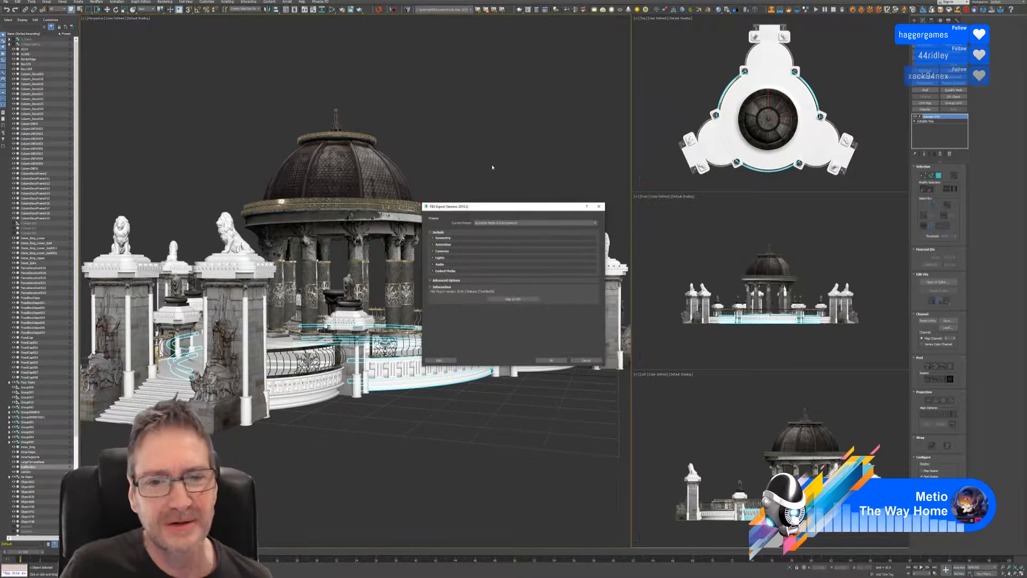
left_click(560, 363)
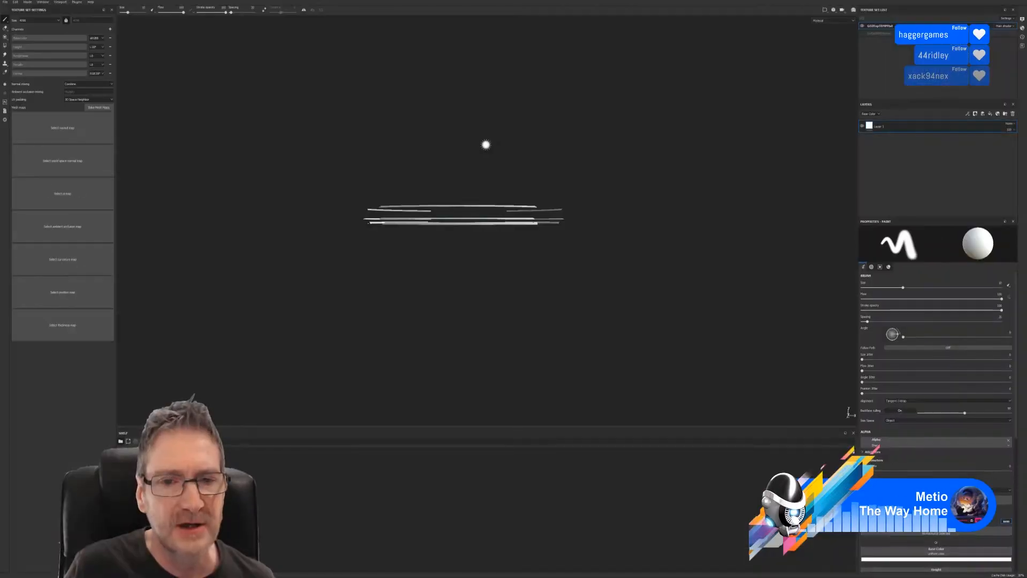
- Delete the discarded export's folder from Temp > SendToSubstance on the Work (E:) drive and close the File Explorer windows
key("super+e")
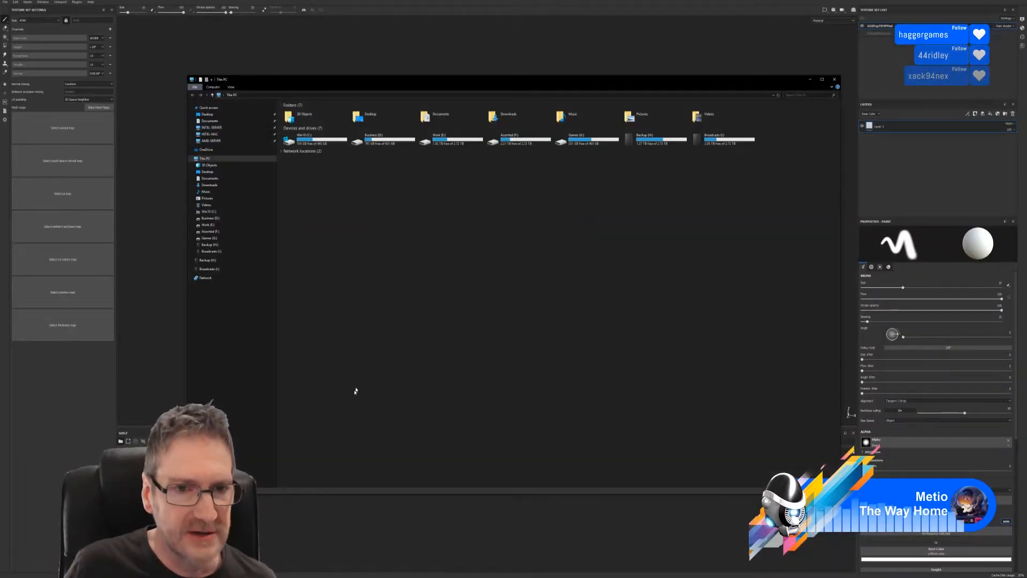
double_click(463, 143)
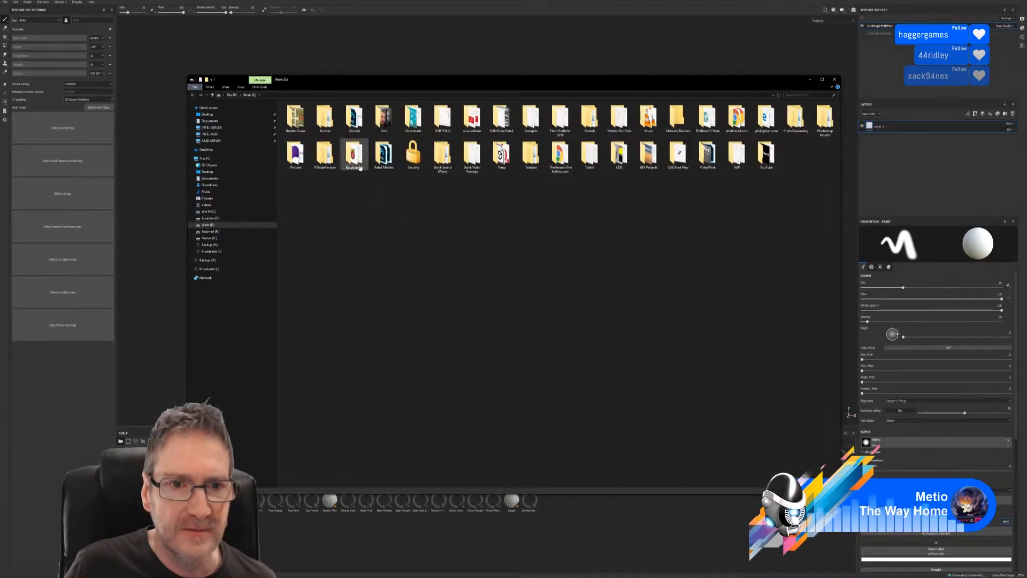
left_click(500, 160)
double_click(499, 158)
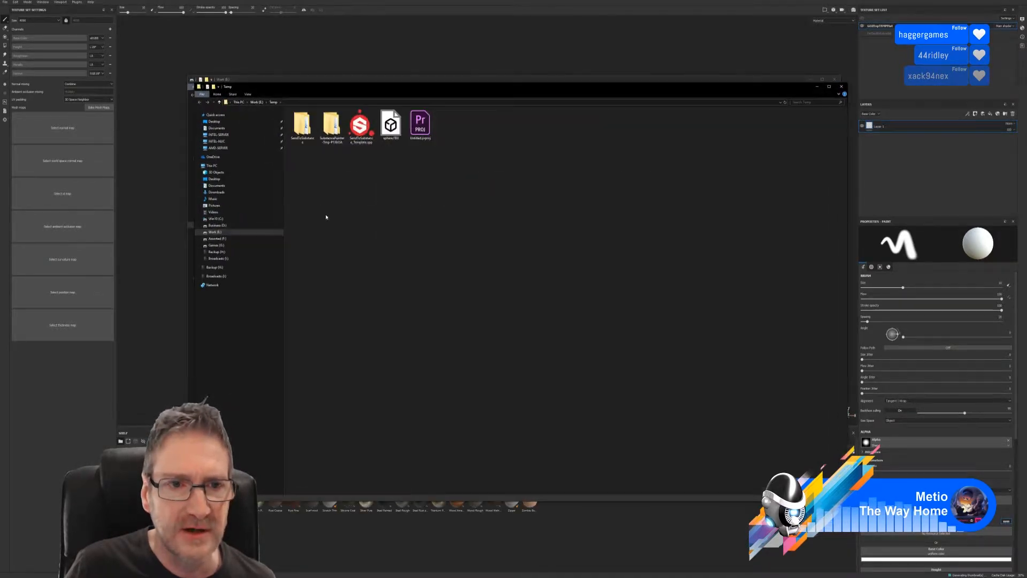
double_click(303, 143)
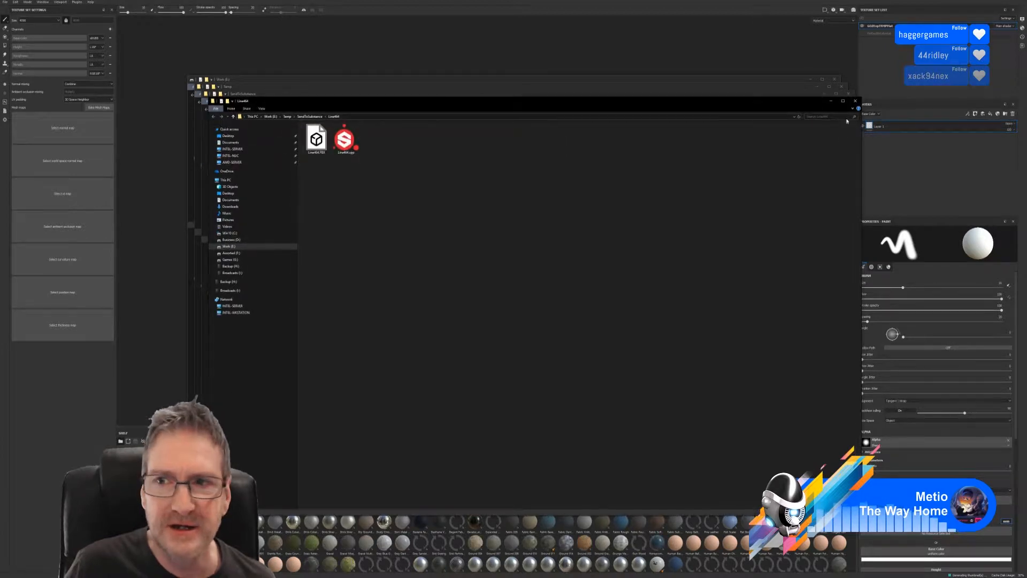
right_click(838, 138)
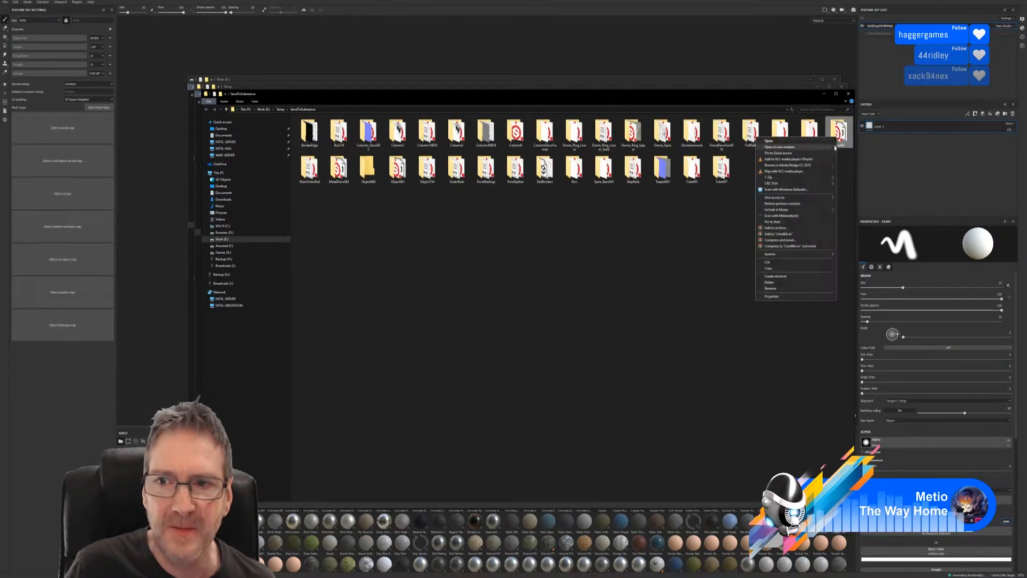
left_click(773, 280)
left_click(841, 93)
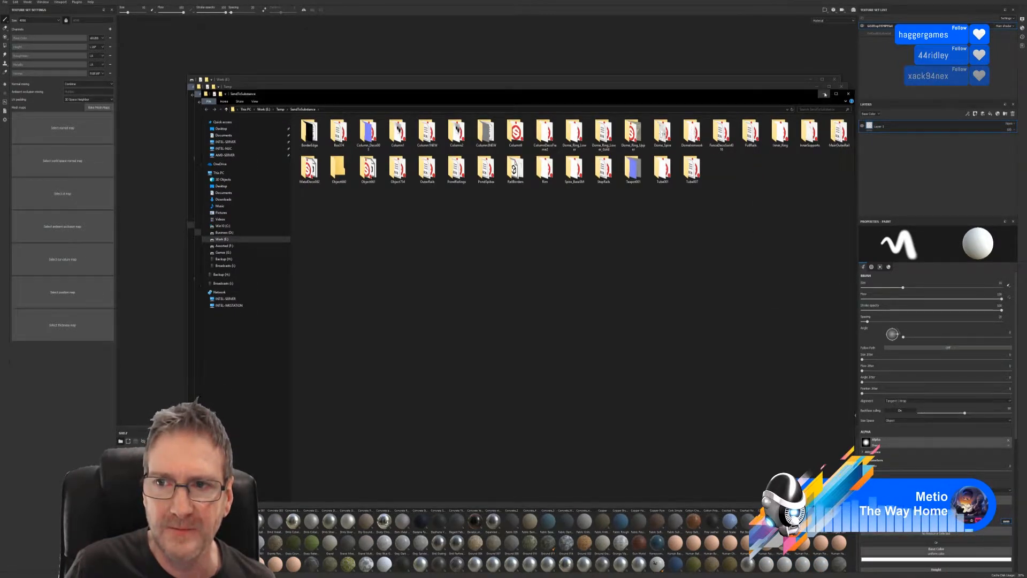
left_click(841, 86)
left_click(836, 83)
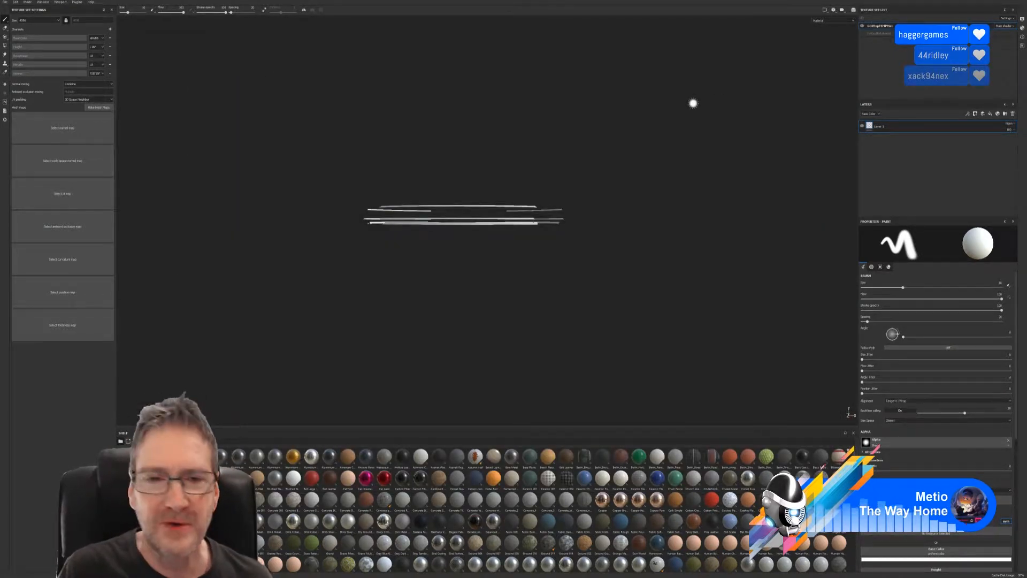
- Rename the trim bands' texture set as RailBorders
left_click_drag(436, 145, 479, 165, "alt")
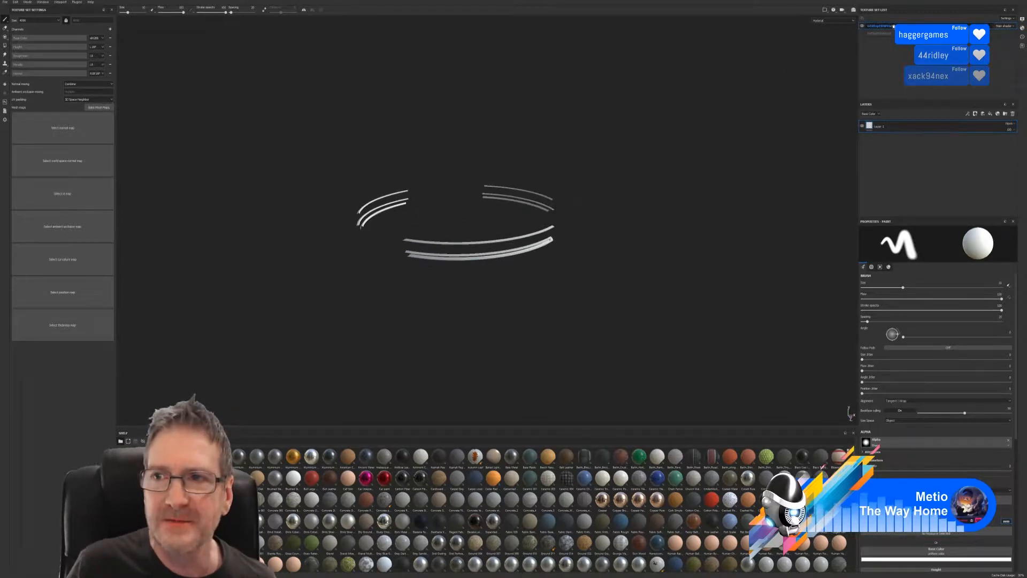
double_click(890, 26)
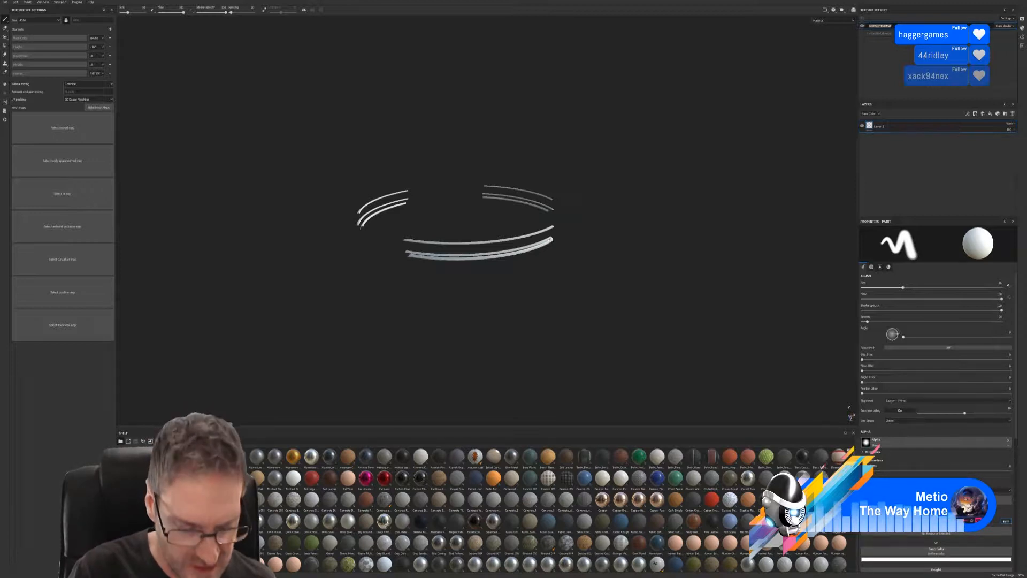
type("Rail")
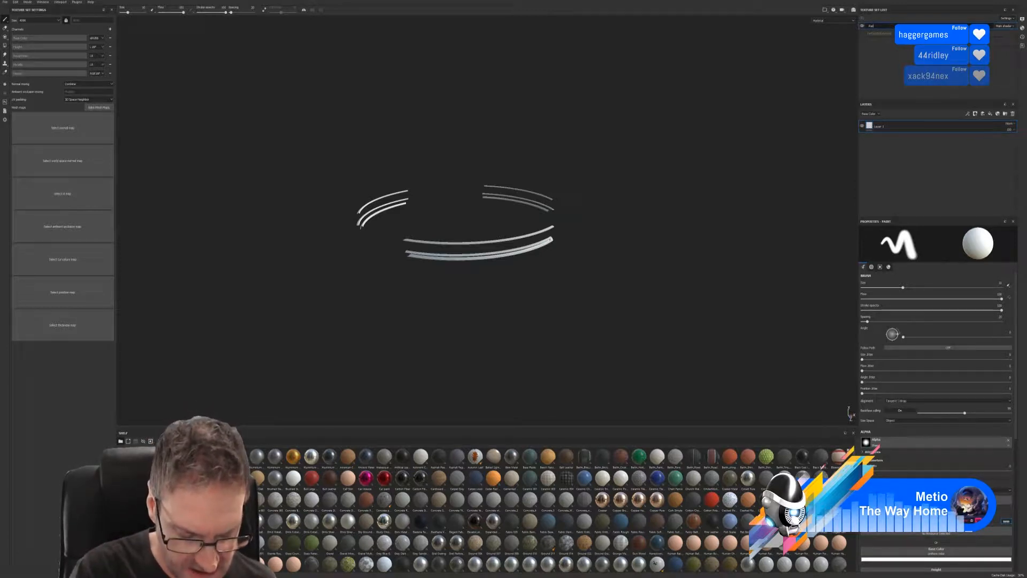
type("Thide")
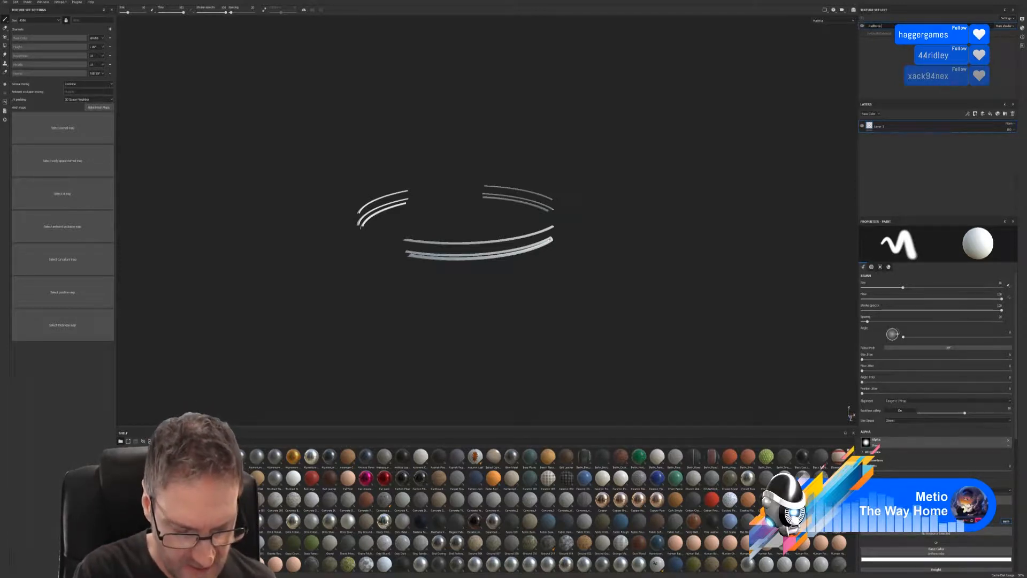
type("rs")
key("Return")
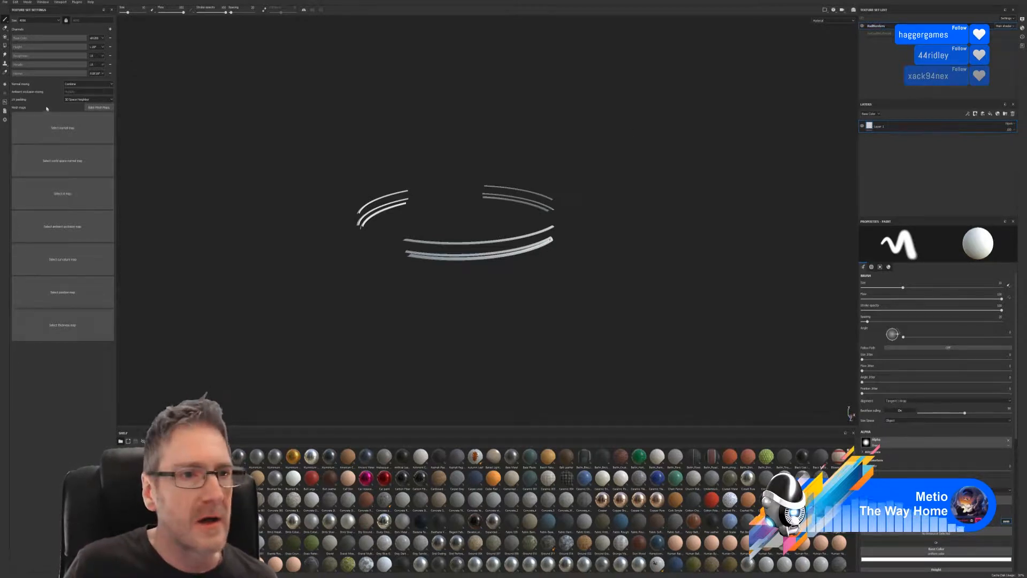
- Change the baking output size and bake the mesh maps for the RailBorders texture set
left_click(98, 107)
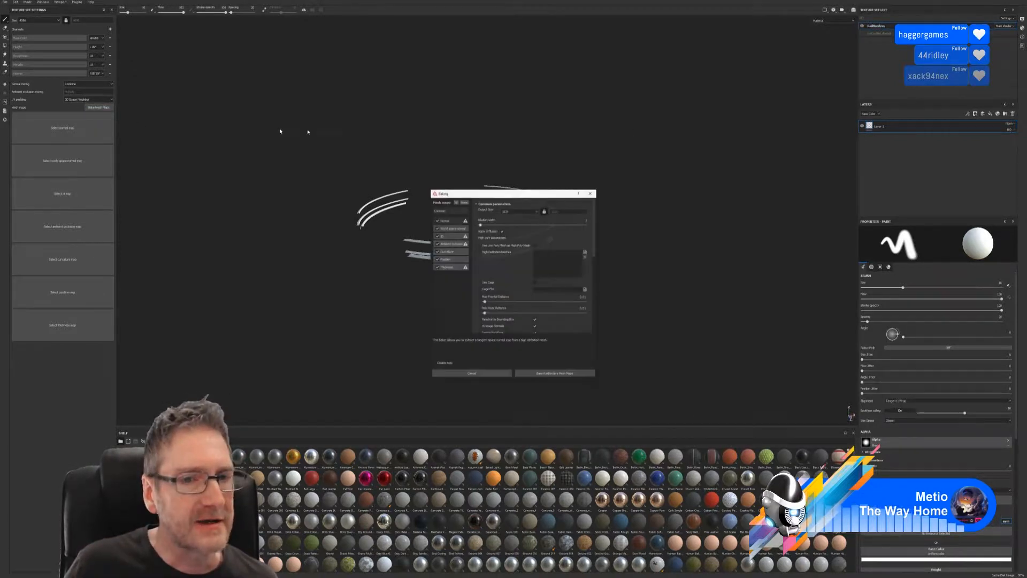
left_click(511, 211)
left_click(510, 239)
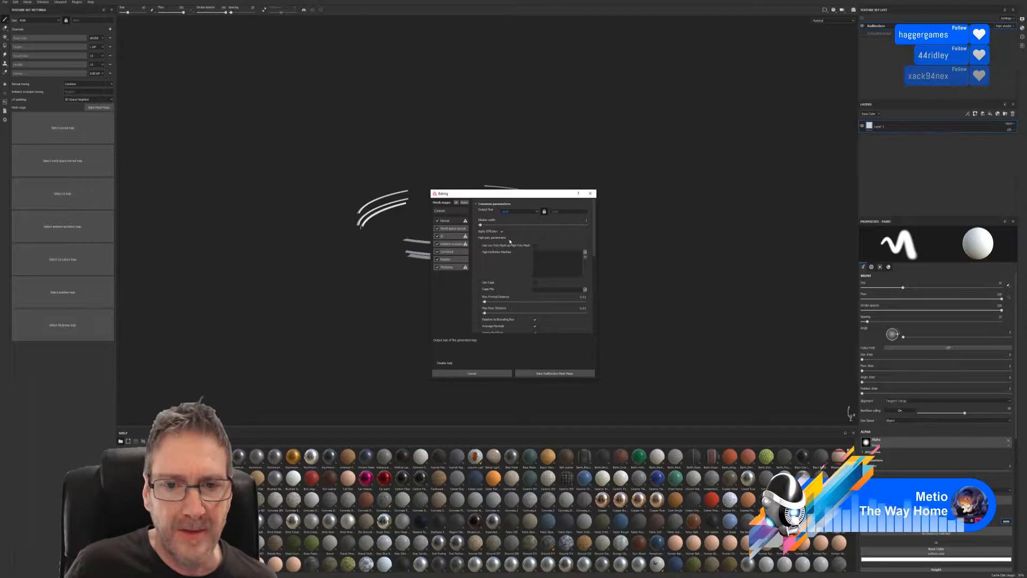
left_click(554, 372)
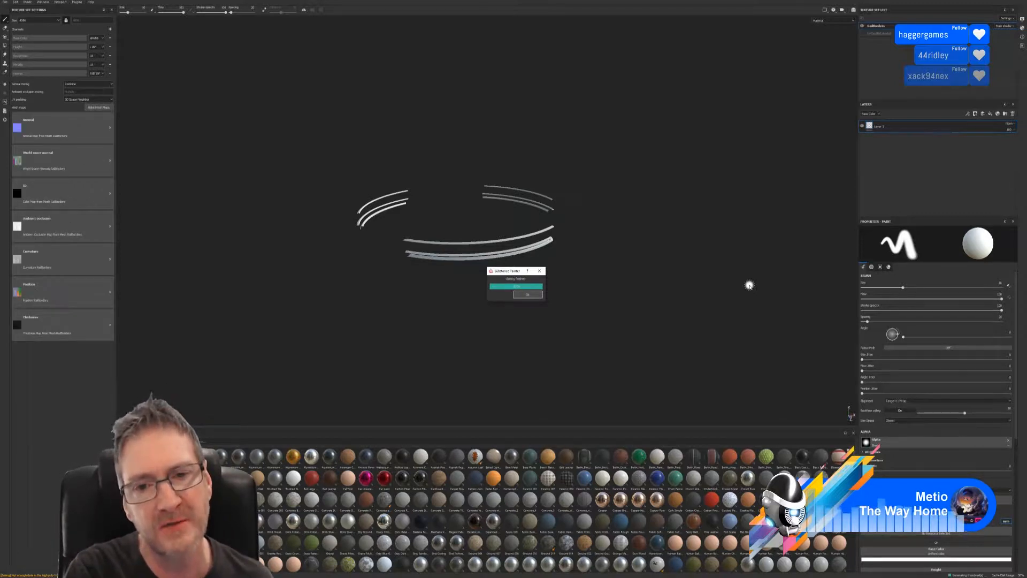
key("Return")
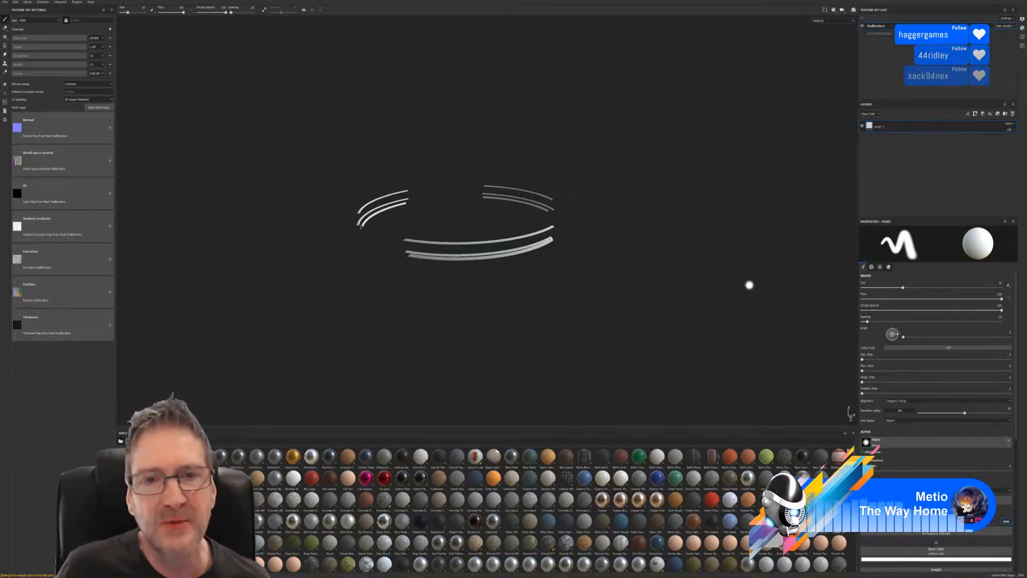
- Find the temple stone borders smart material in the shelf and apply it to the trim bands
left_click_drag(548, 155, 593, 158, "alt")
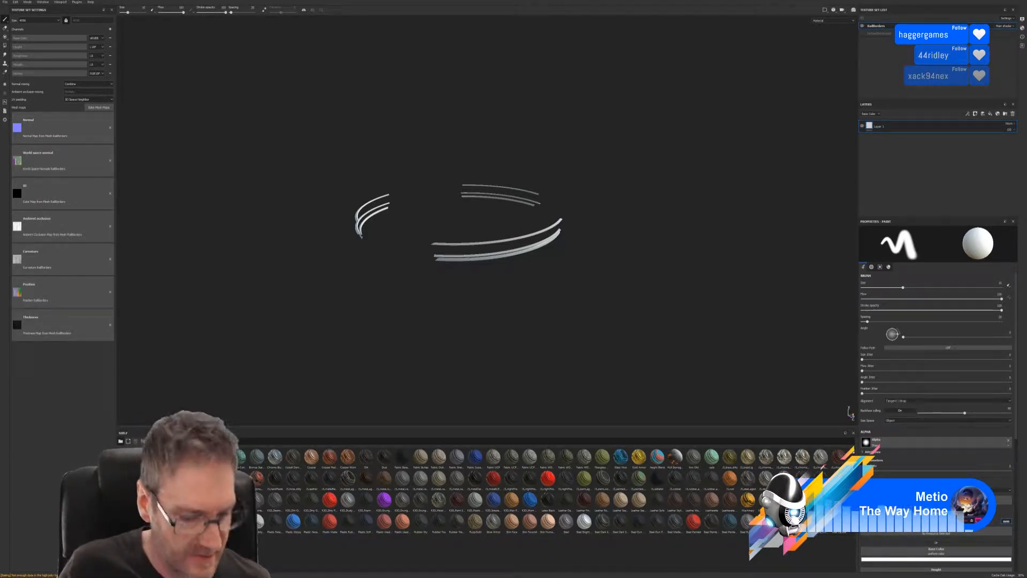
type("chrome")
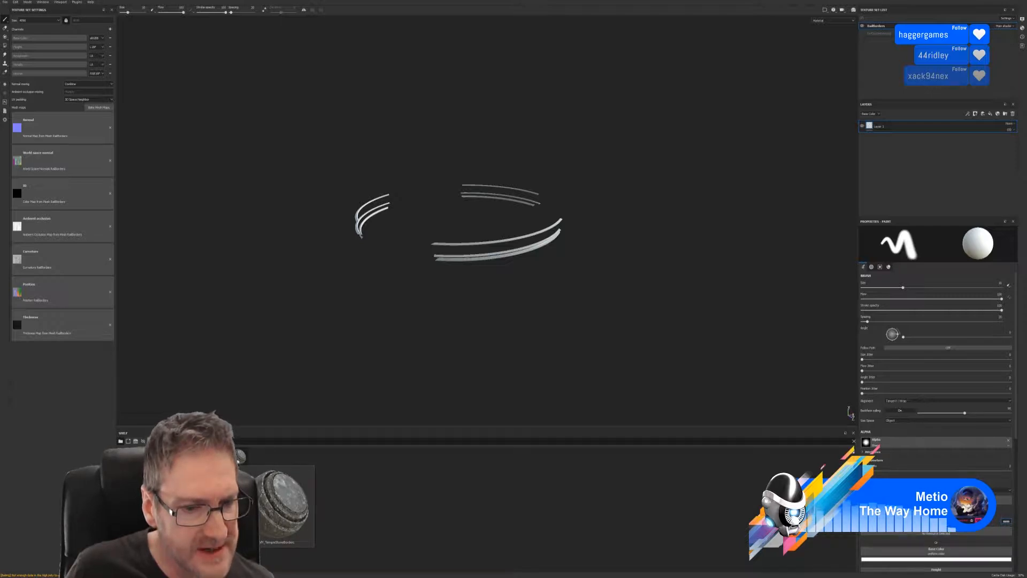
left_click_drag(238, 463, 468, 262)
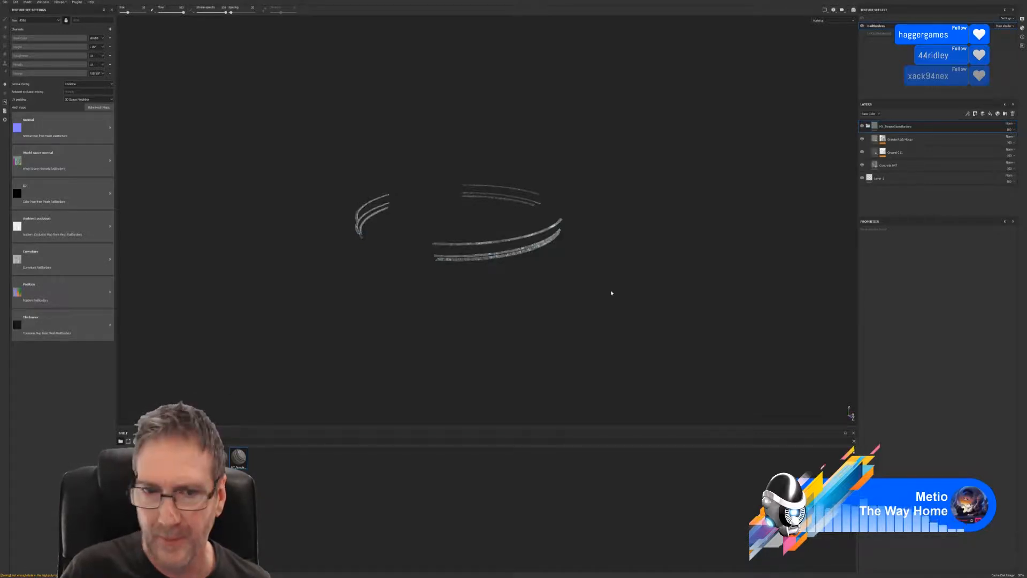
- Examine the stone texture on the trim bands up close, comparing it with the moss and dirt layers hidden and shown
scroll(490, 239, "up", 5)
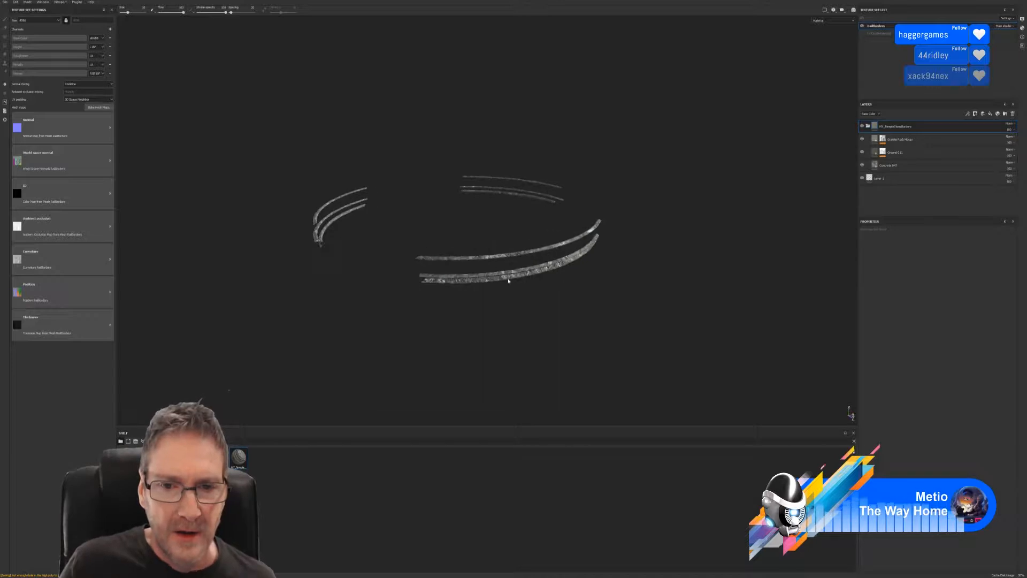
scroll(530, 289, "up", 5)
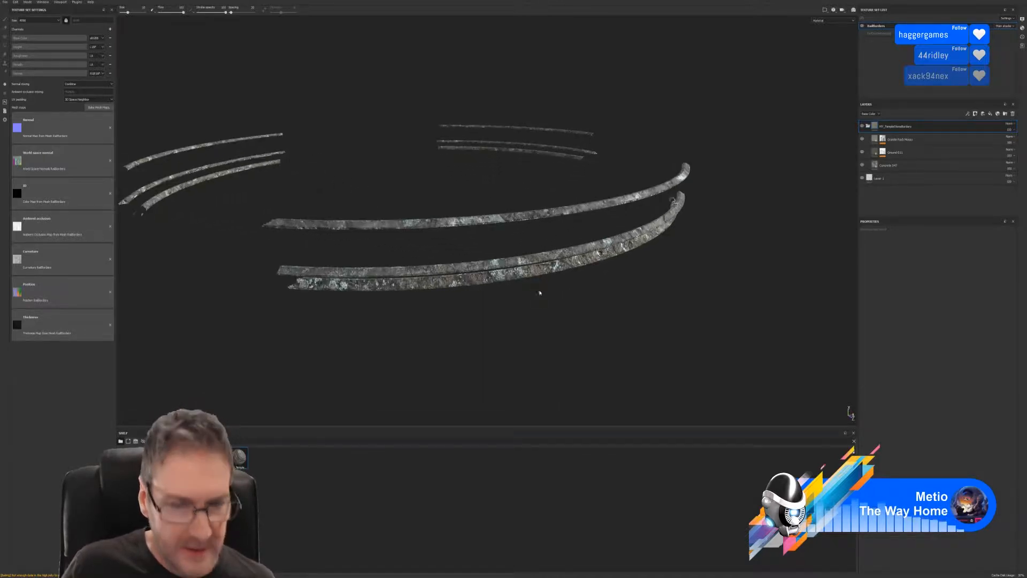
left_click_drag(531, 292, 616, 298, "alt")
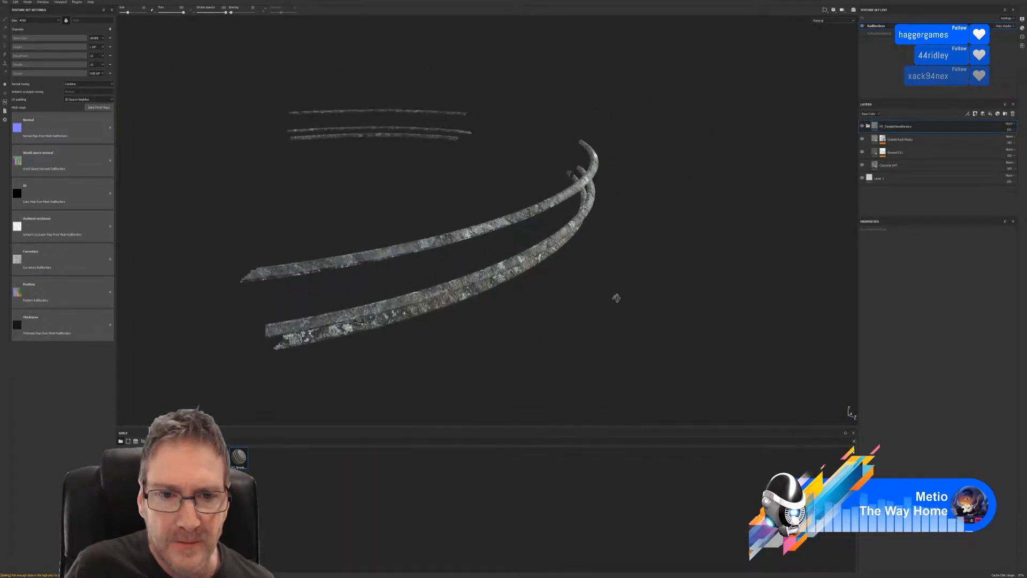
left_click(862, 139)
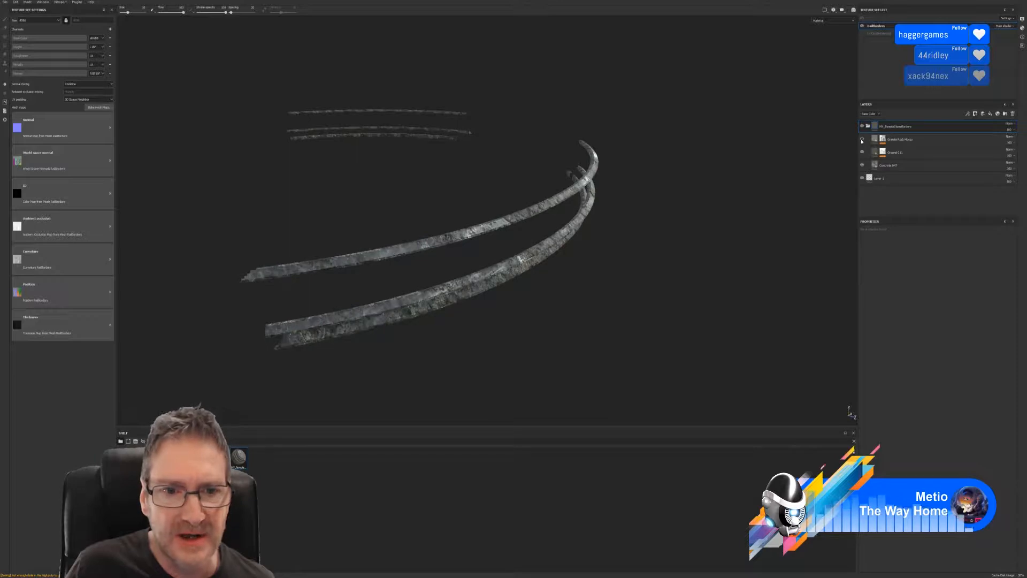
left_click(862, 139)
left_click(861, 140)
left_click(861, 140)
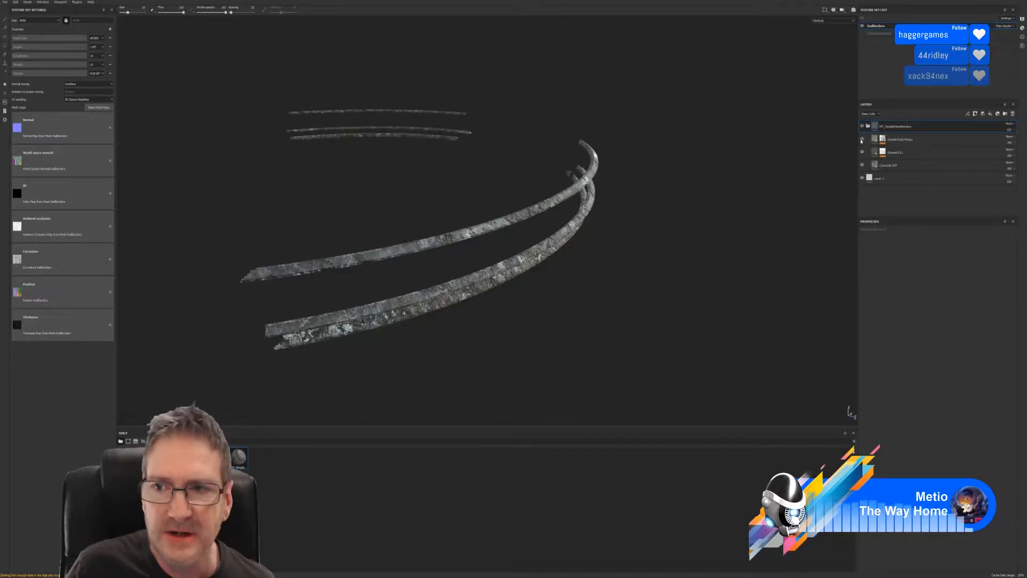
left_click(862, 140)
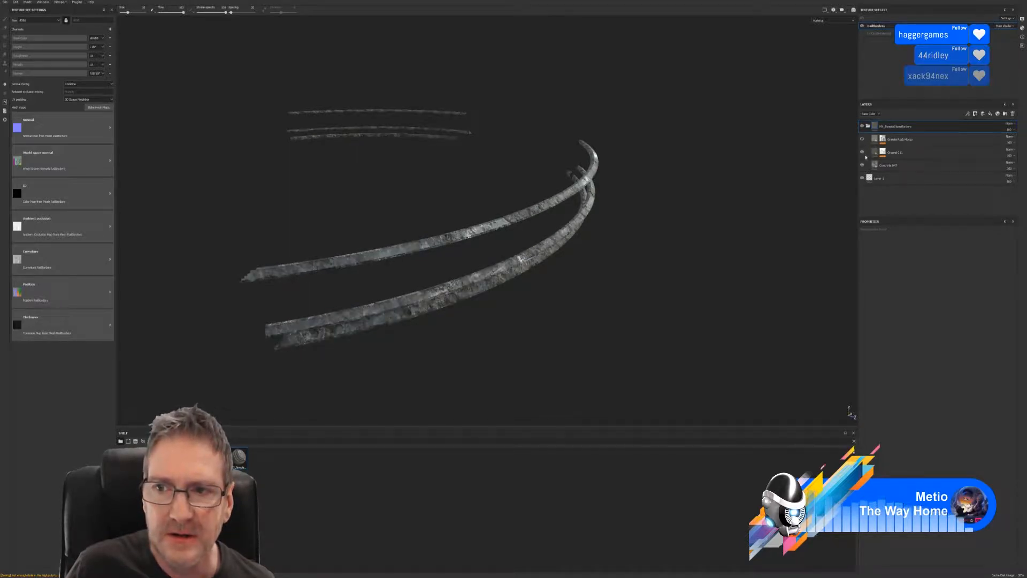
left_click(861, 152)
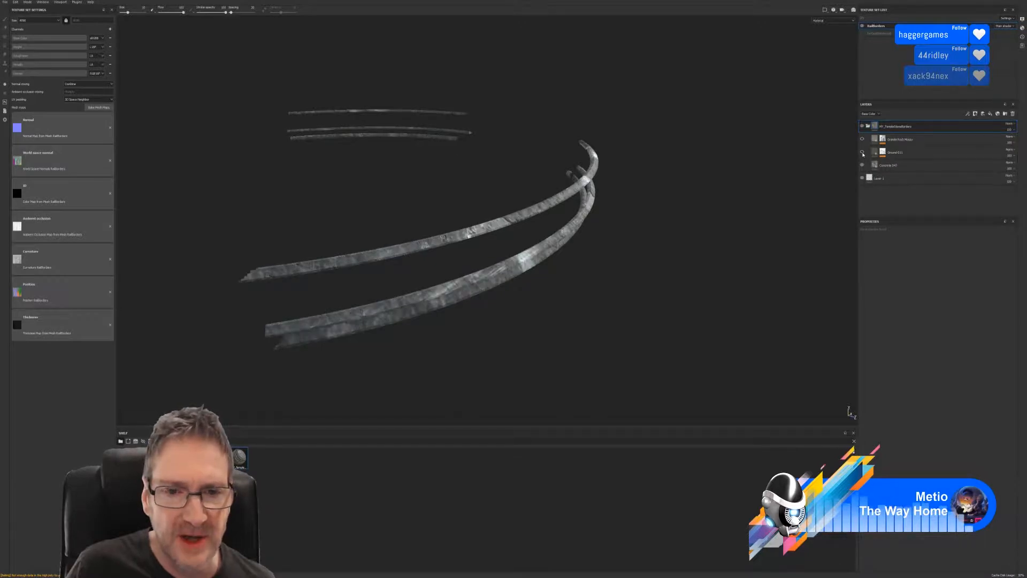
left_click(862, 152)
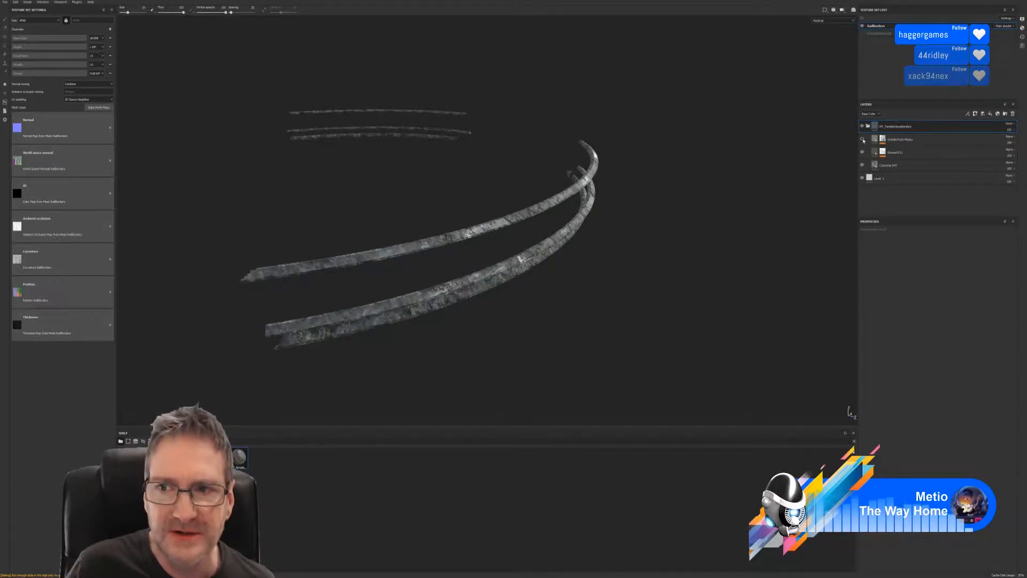
left_click(863, 139)
left_click_drag(560, 307, 652, 245, "alt")
scroll(494, 282, "up", 3)
scroll(532, 301, "down", 10)
mouse_move(336, 319)
left_mouse_down("alt")
mouse_move(588, 286)
mouse_move(548, 321)
mouse_move(470, 307)
mouse_move(429, 284)
mouse_move(484, 316)
mouse_move(488, 307)
mouse_move(370, 278)
mouse_move(432, 276)
mouse_move(337, 278)
left_mouse_up("alt")
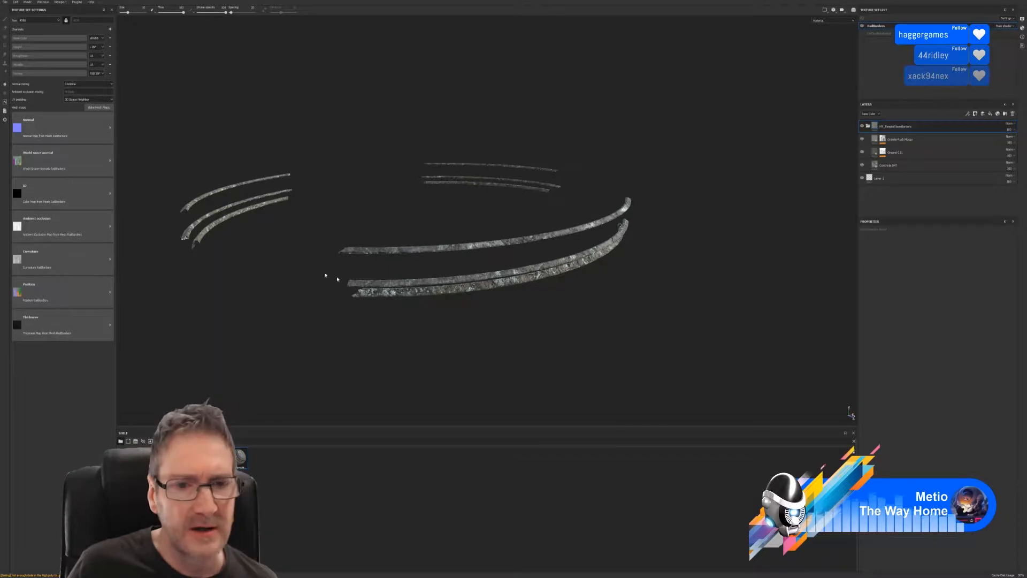
- Save the project and export the RailBorders textures with the existing export settings, dismissing the completion notice
left_click(2, 2)
left_click(12, 49)
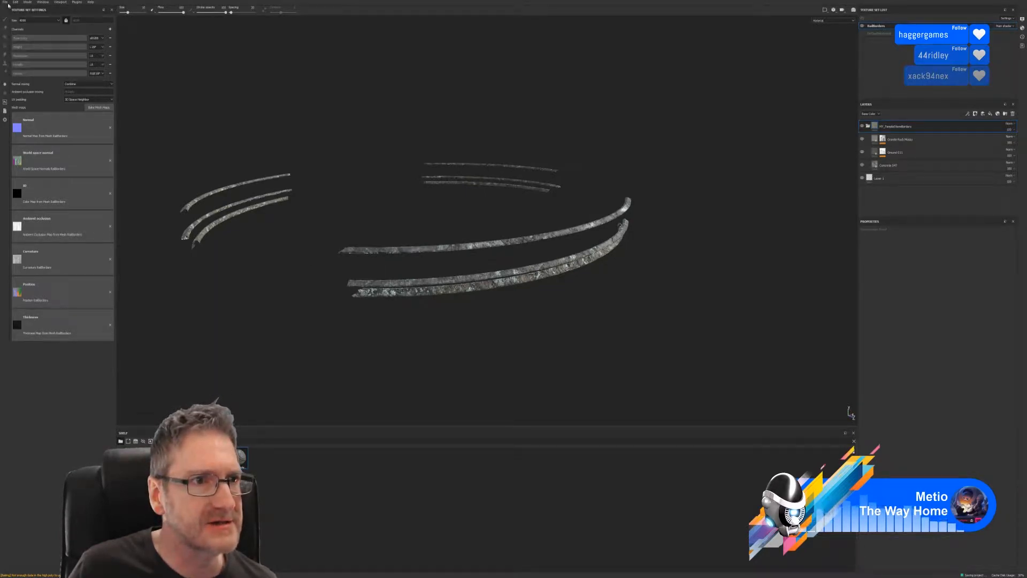
left_click(5, 2)
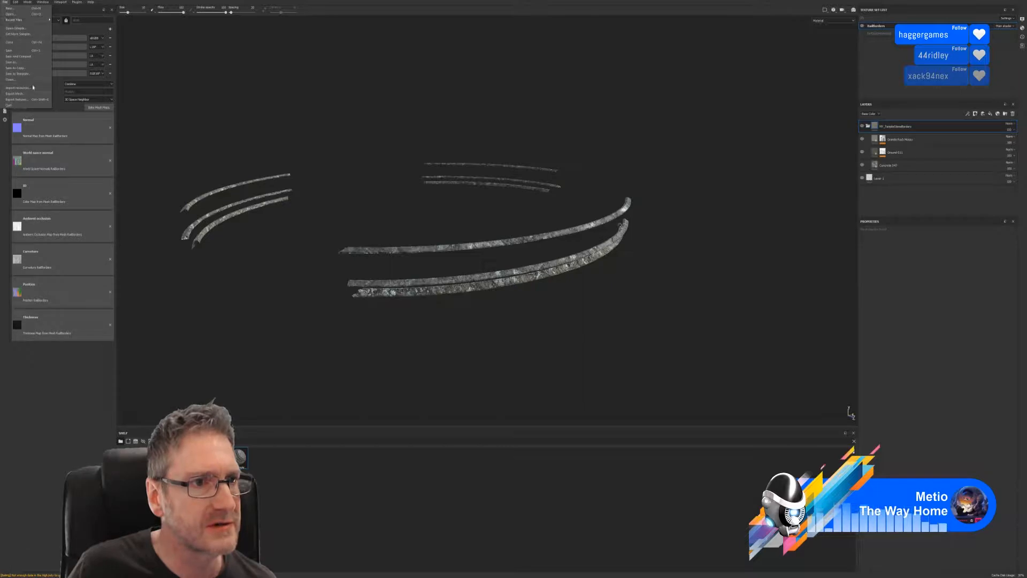
left_click(15, 99)
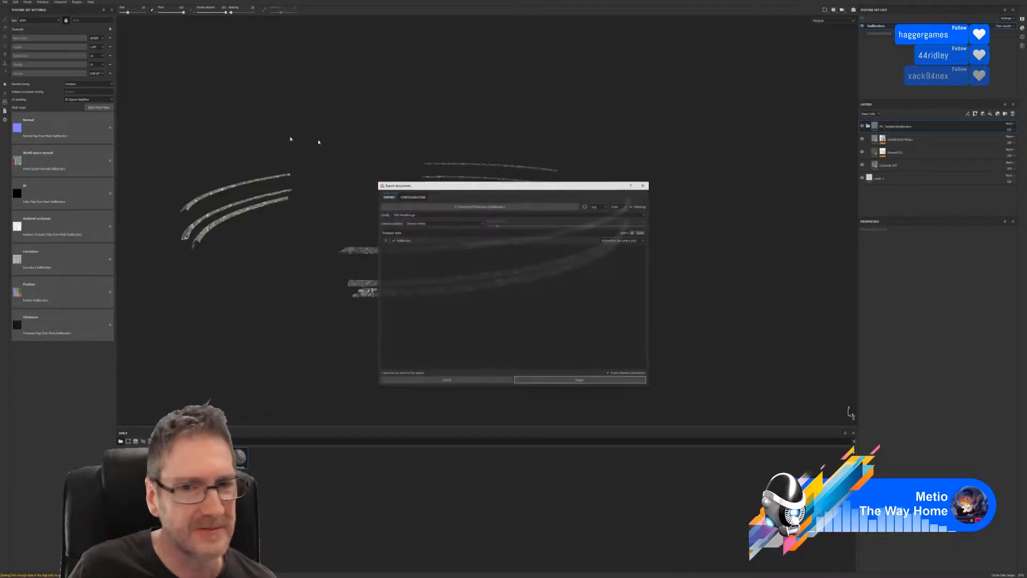
left_click(589, 380)
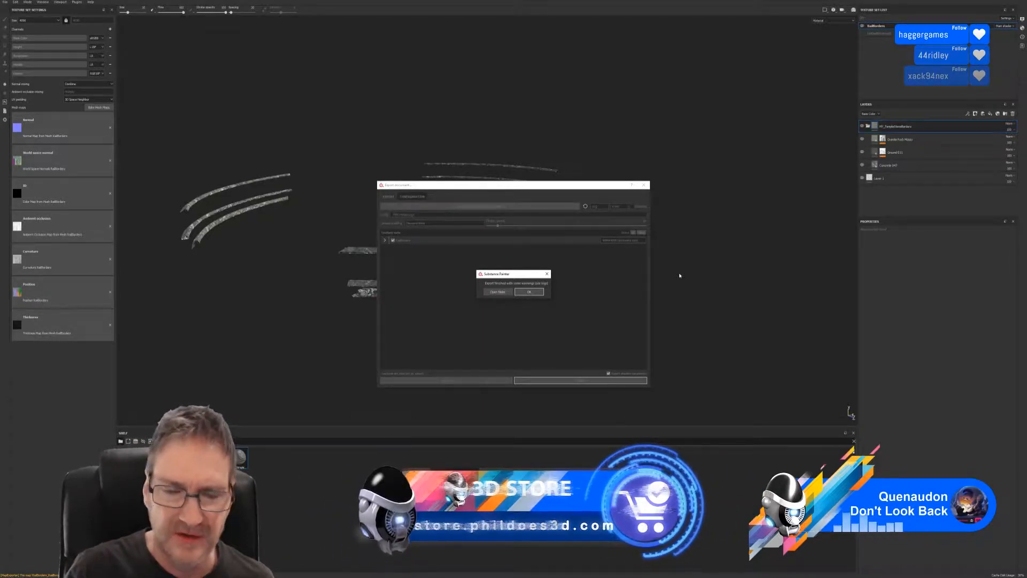
left_click(537, 295)
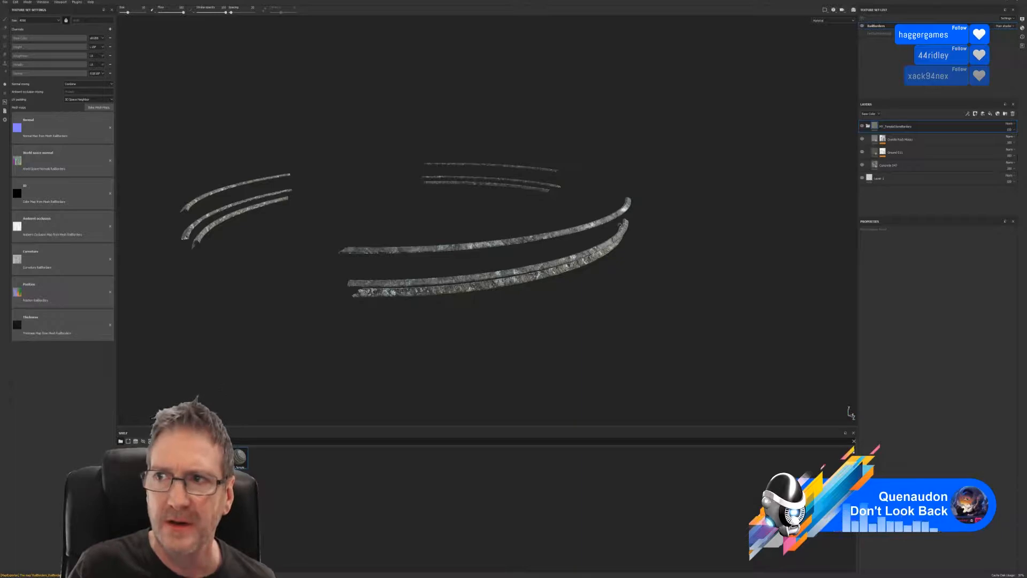
- Quit Substance Painter, saving the project changes, and return to 3ds Max
key("ctrl+q")
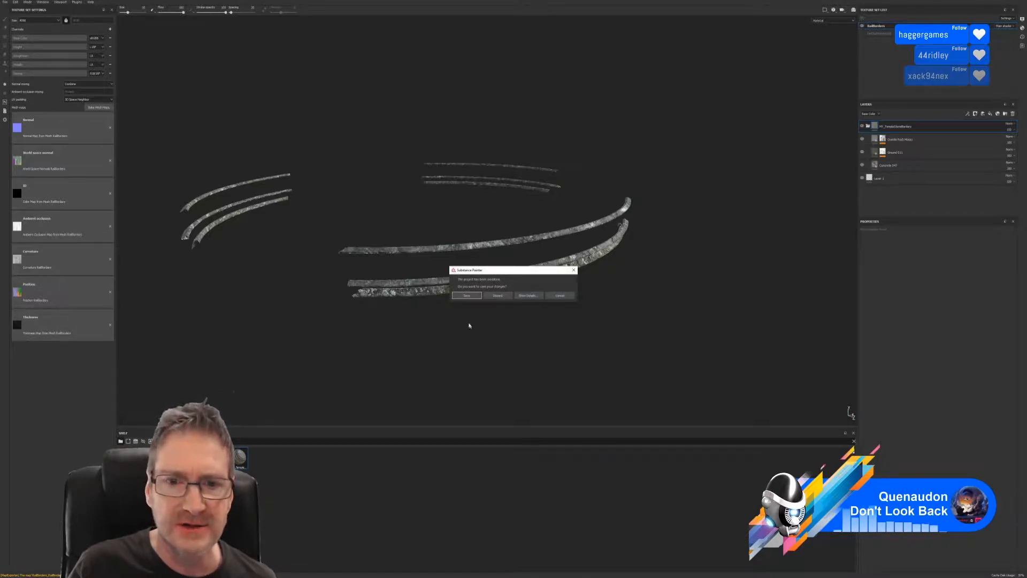
left_click(467, 295)
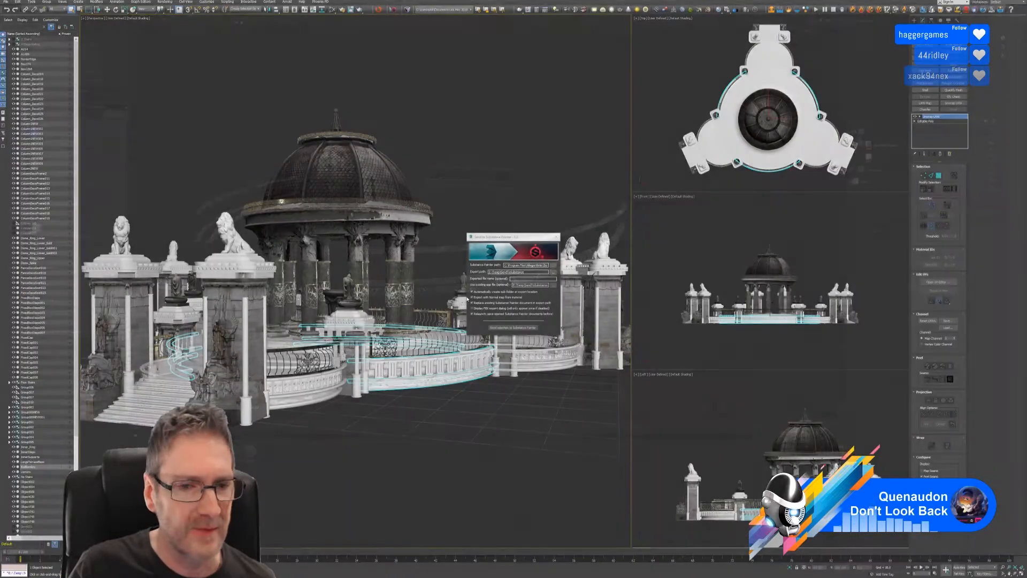
- Close the Substance export dialog and add a DirectX Shader material set to ShaderFX below the existing material nodes in the Slate Material Editor
left_click(556, 236)
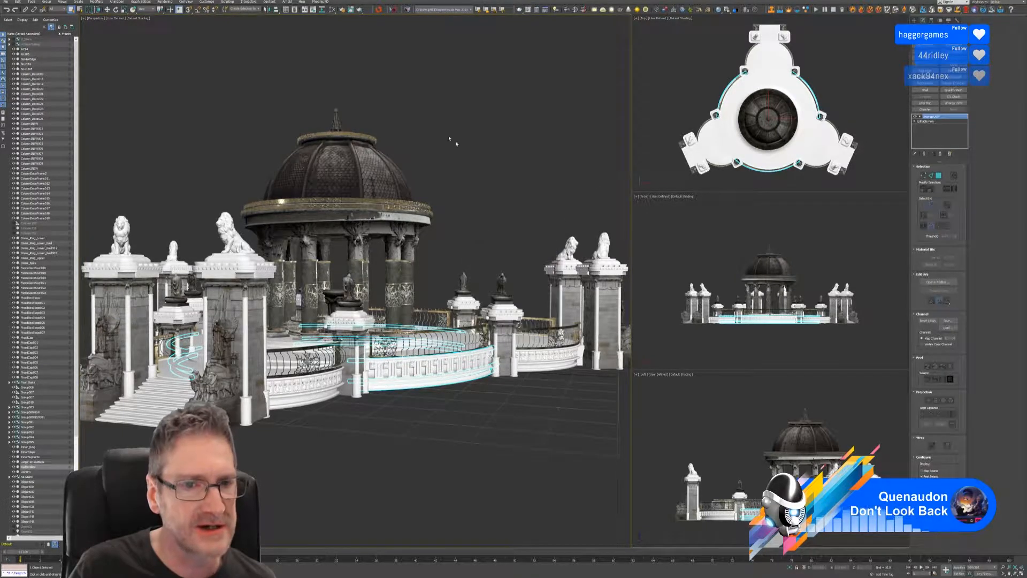
left_click(332, 11)
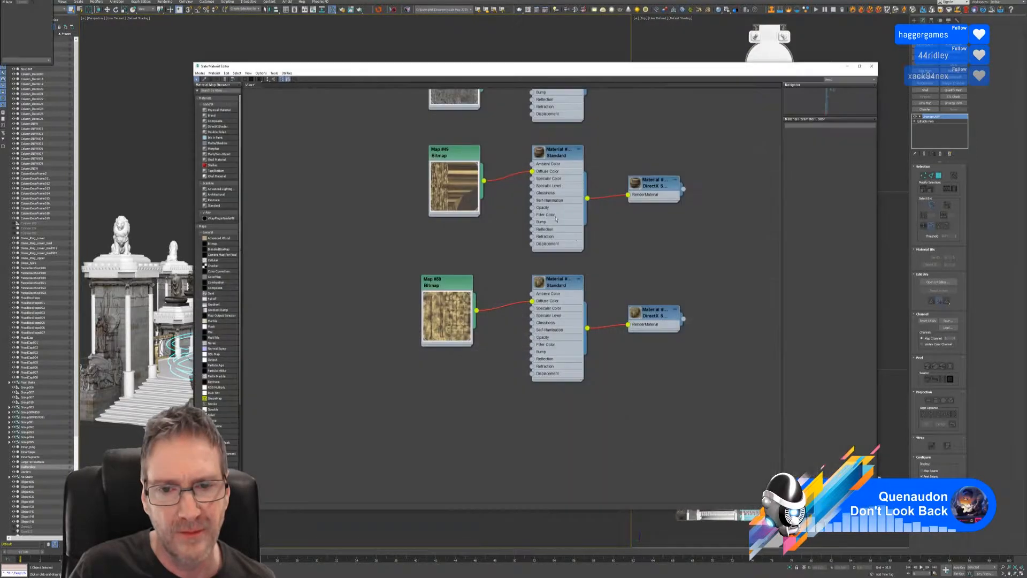
middle_click_drag(631, 272, 623, 160)
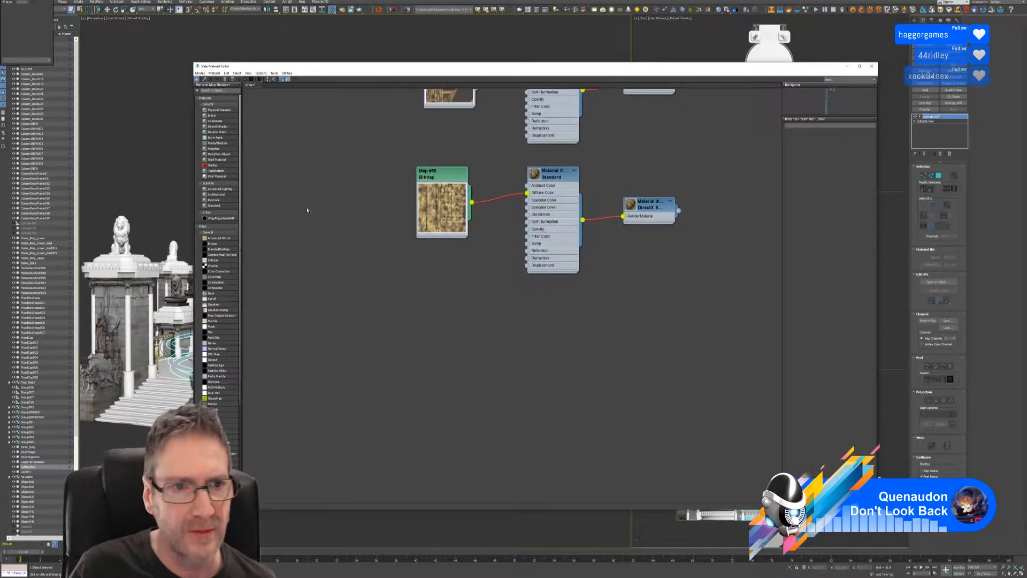
left_click_drag(553, 296, 553, 312)
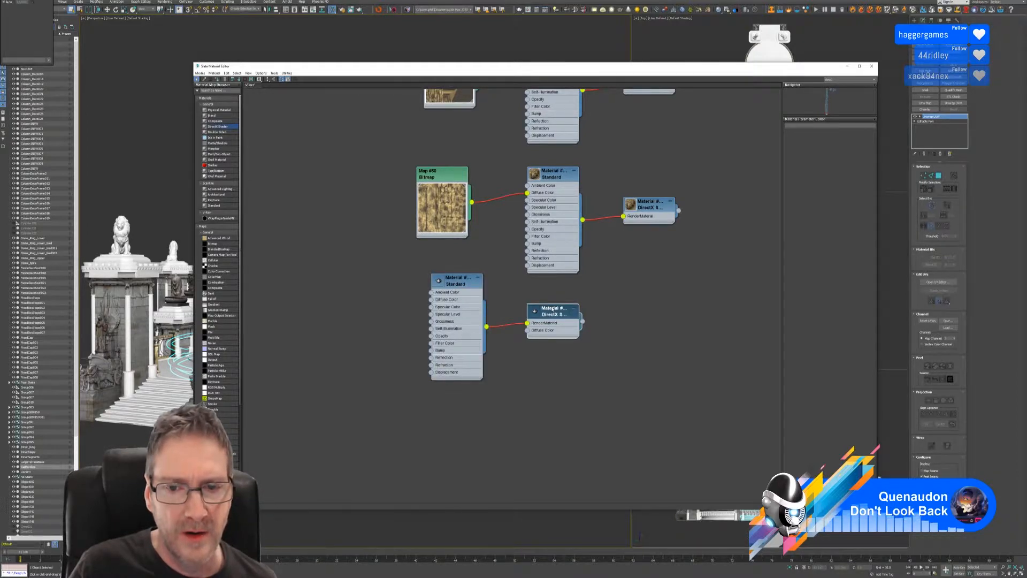
double_click(553, 309)
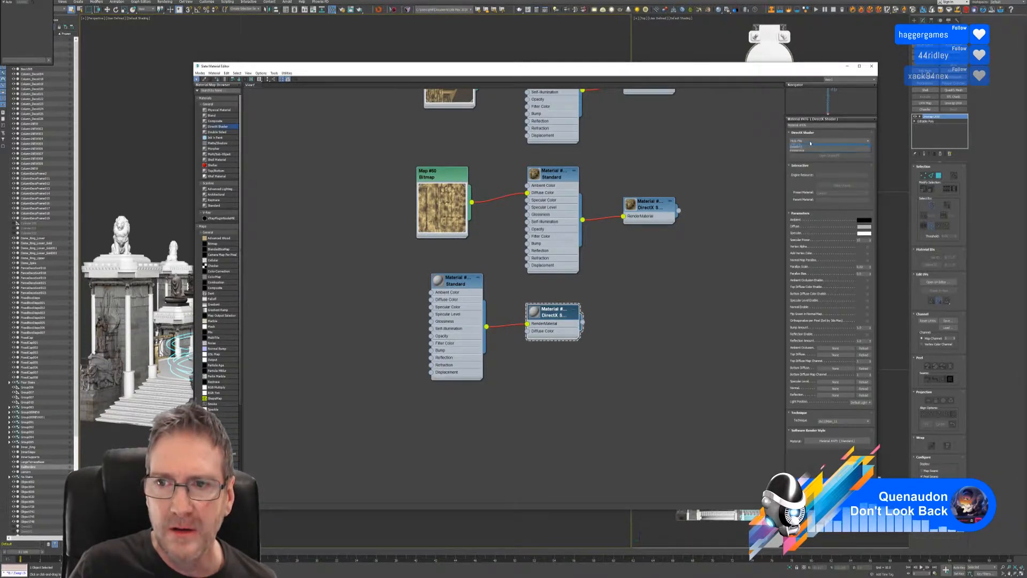
left_click(810, 144)
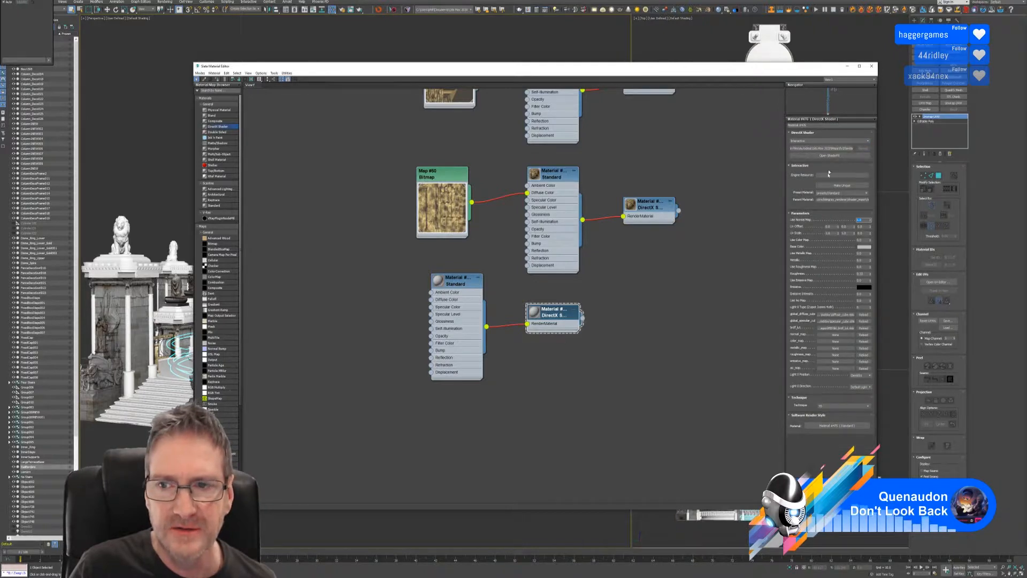
- Load the normal texture from the RailBorders folder into the shader's normal_map slot and close the leftover material preview
left_click(835, 334)
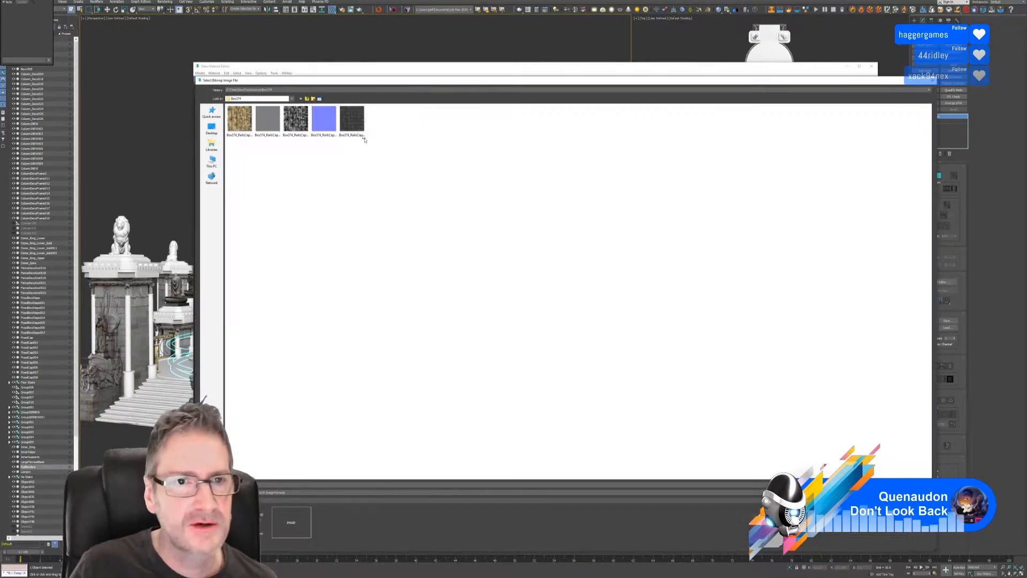
left_click_drag(342, 83, 276, 65)
left_click(241, 82)
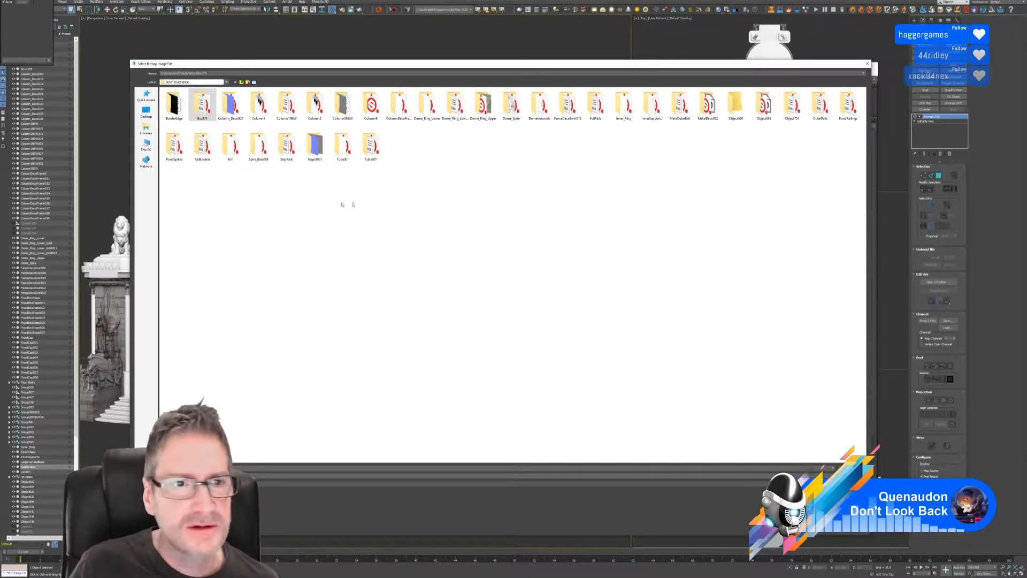
left_click(204, 153)
double_click(204, 153)
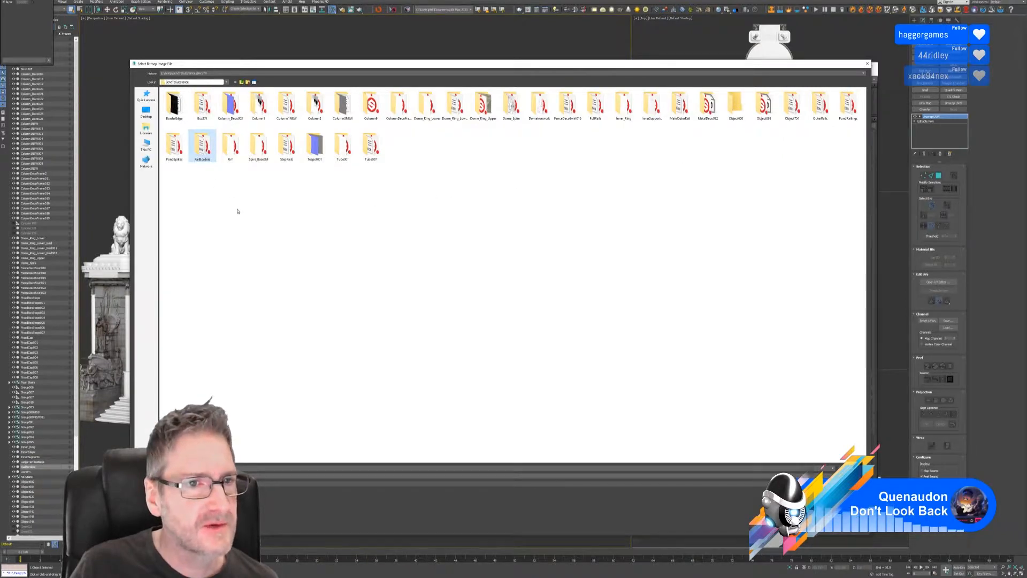
left_click(250, 105)
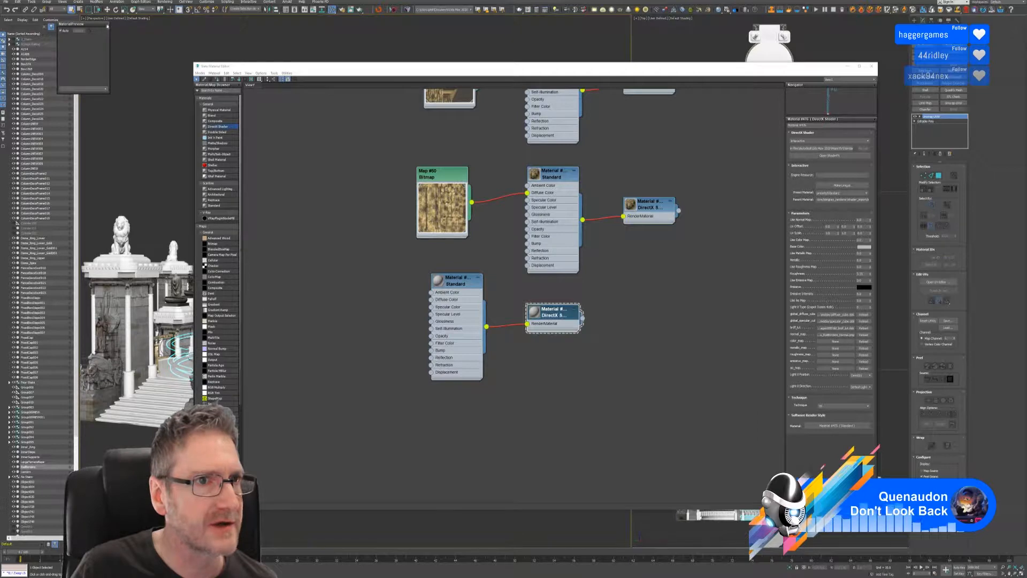
left_click(107, 25)
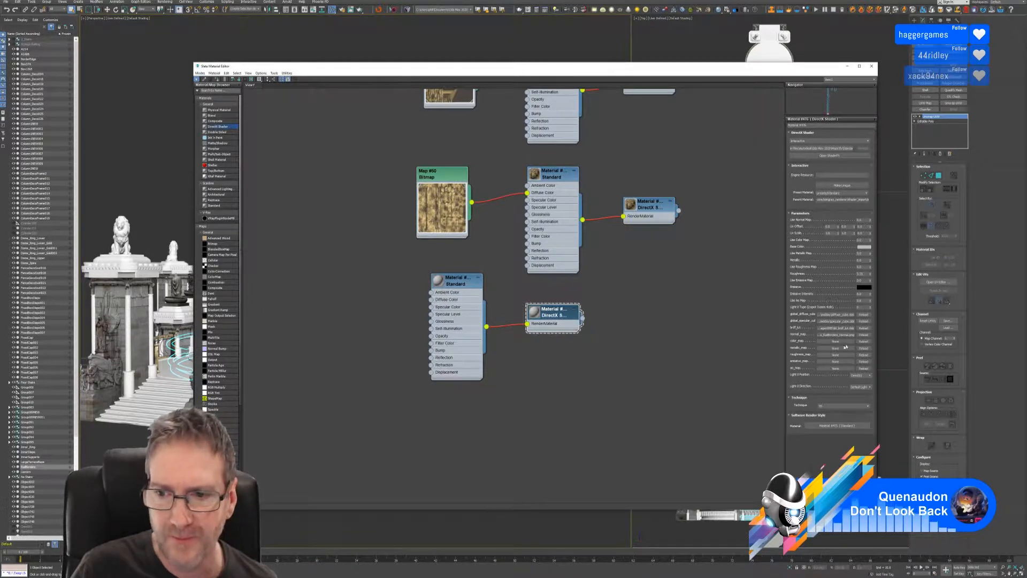
- Load the RailBorders BaseColor and Metallic textures into the shader's color_map and metallic_map slots
left_click(833, 341)
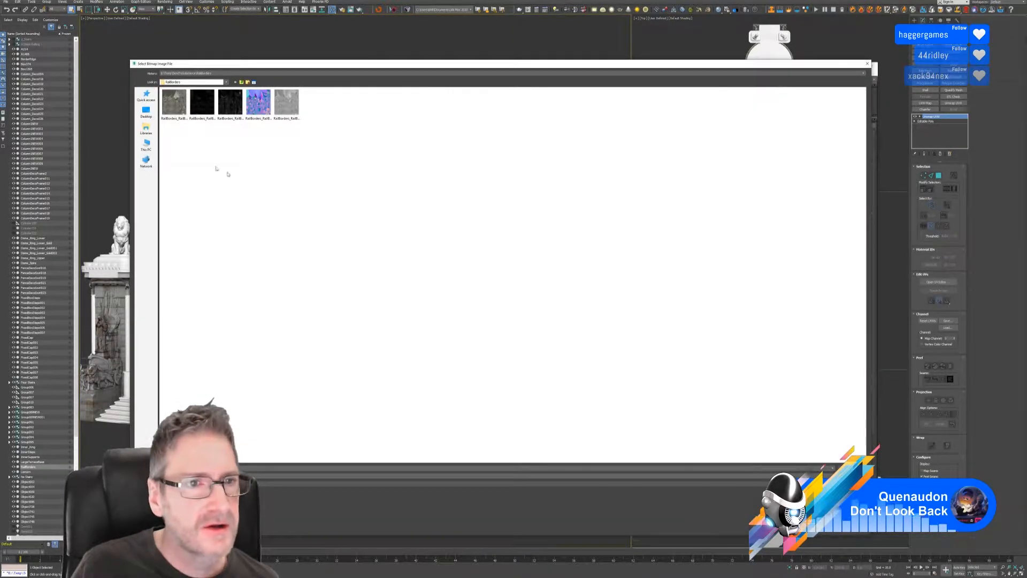
left_click(166, 109)
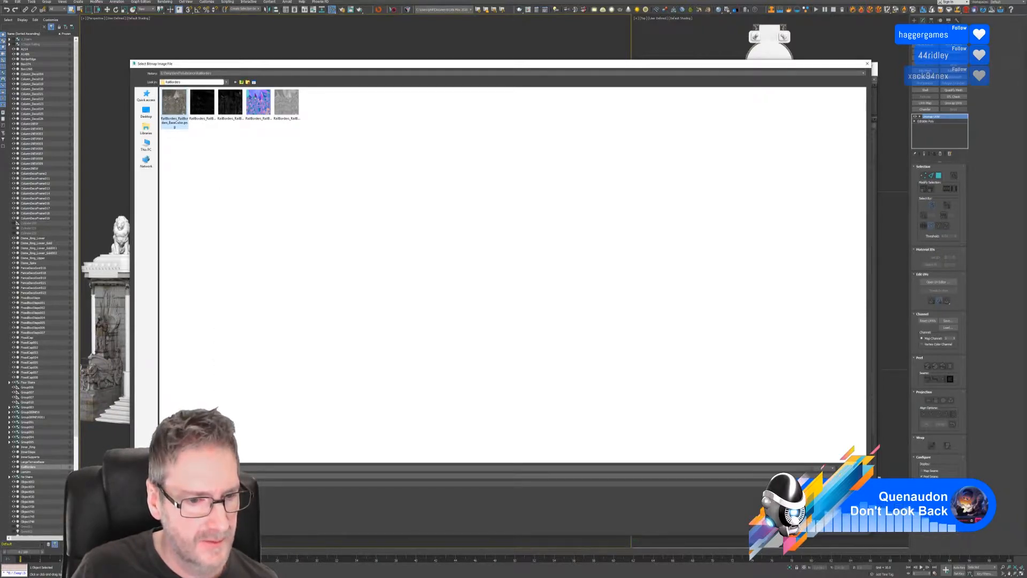
key("Return")
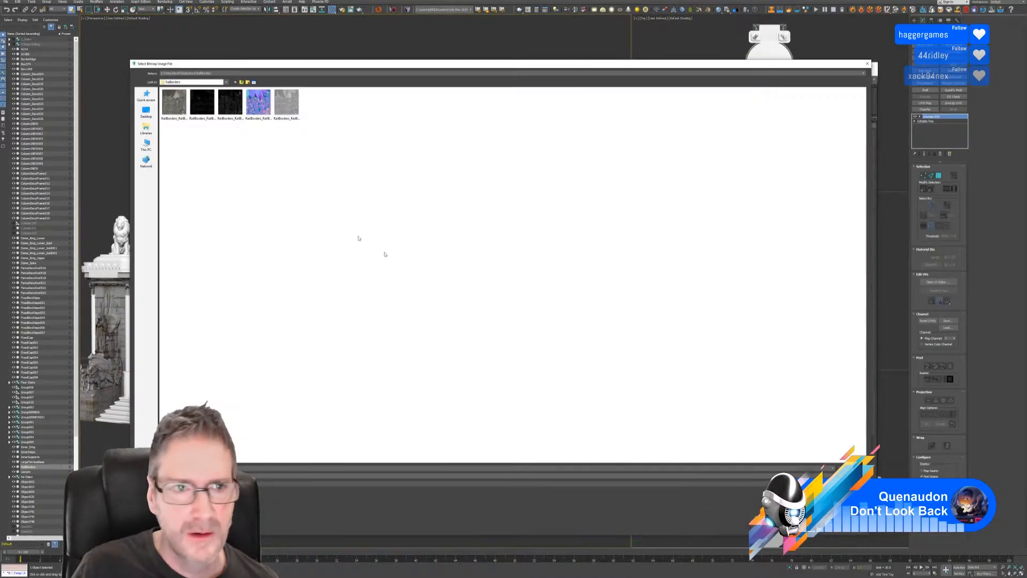
left_click(230, 103)
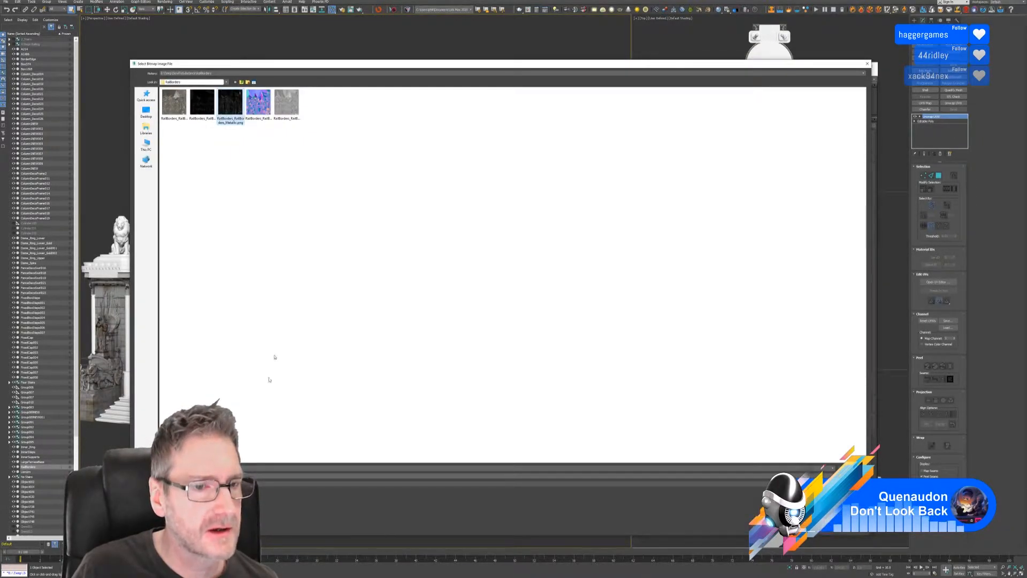
key("Return")
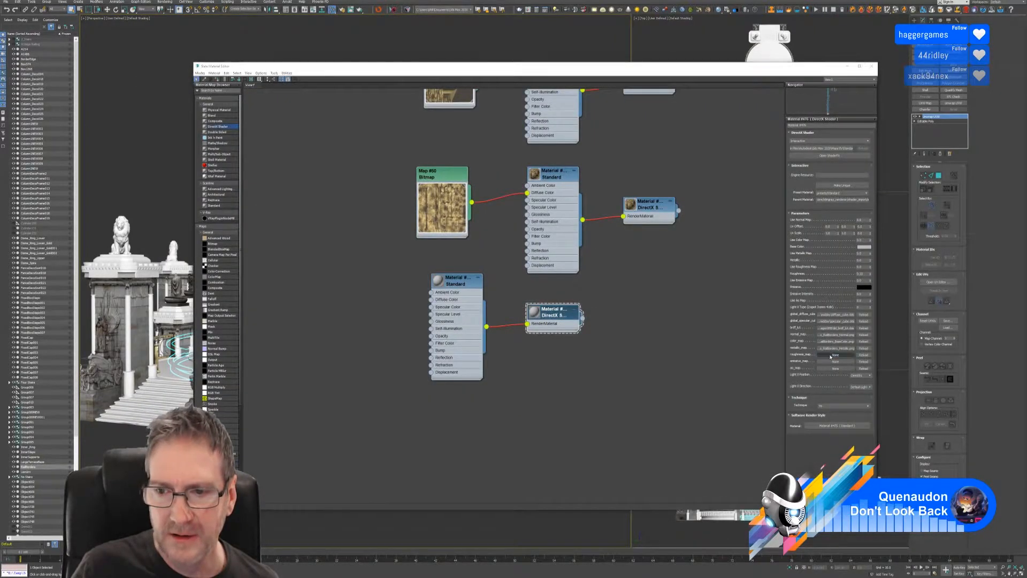
- Load the RailBorders Roughness texture into the shader's roughness_map slot
left_click(834, 354)
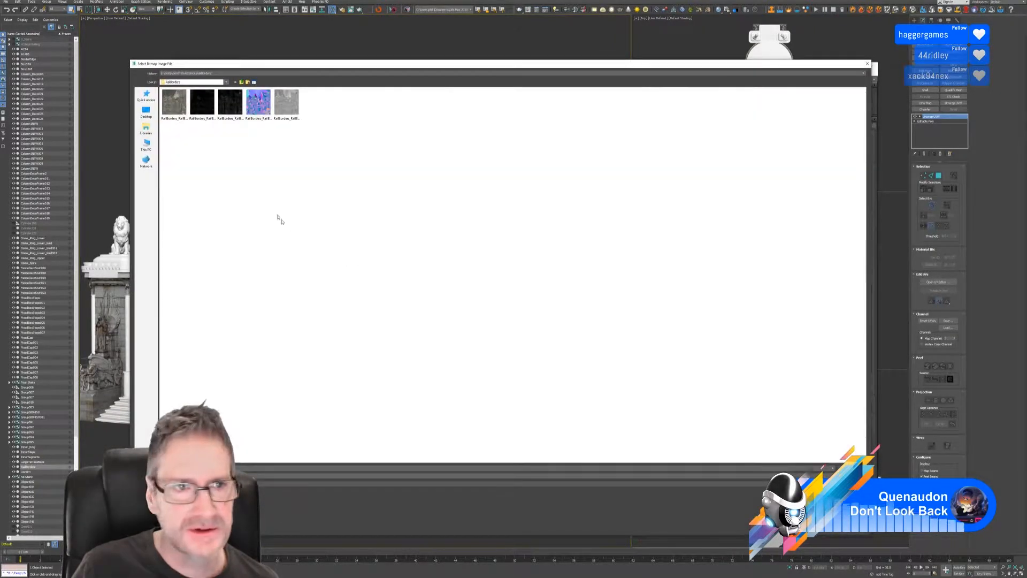
left_click(291, 115)
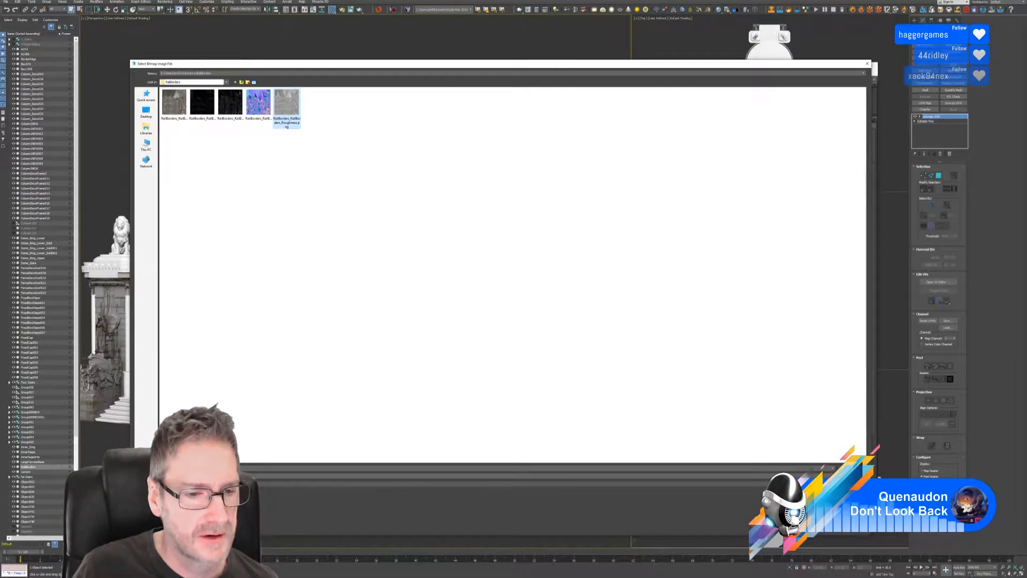
left_click(214, 515)
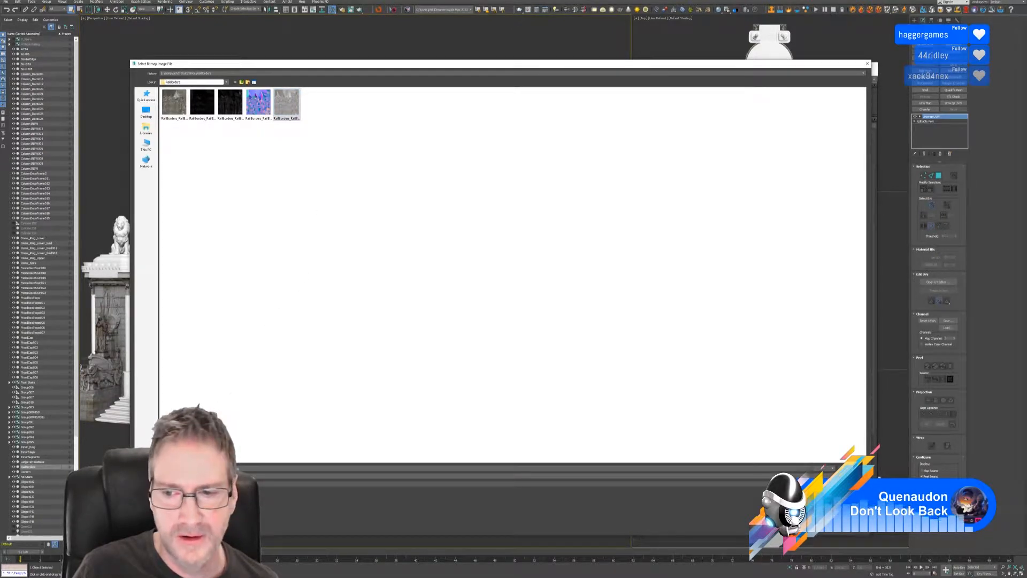
left_click(851, 468)
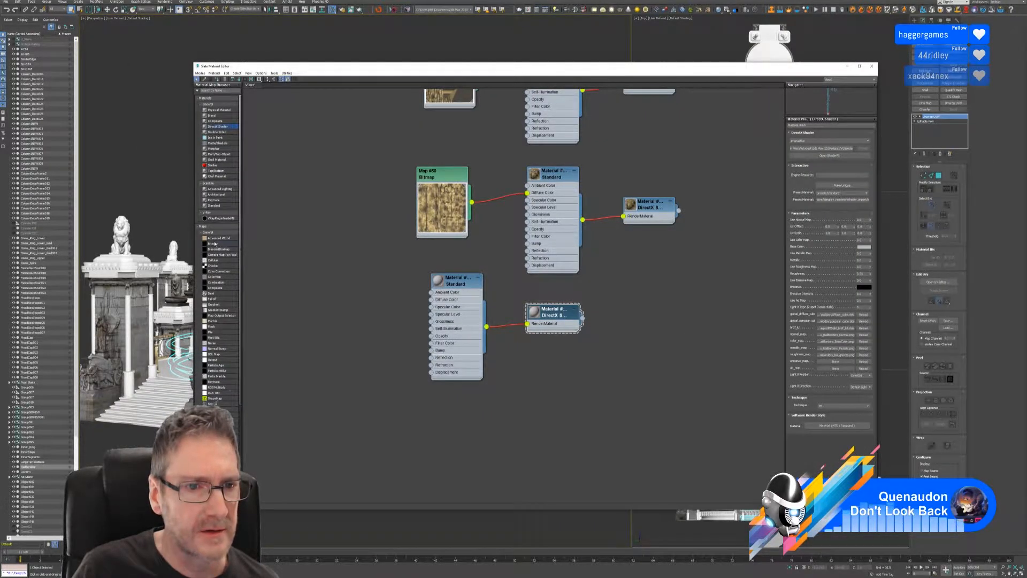
- Connect a Bitmap node with the RailBorders BaseColor texture to the new Standard material's Diffuse Color, and align the nodes under the existing row
left_click_drag(217, 244, 349, 280)
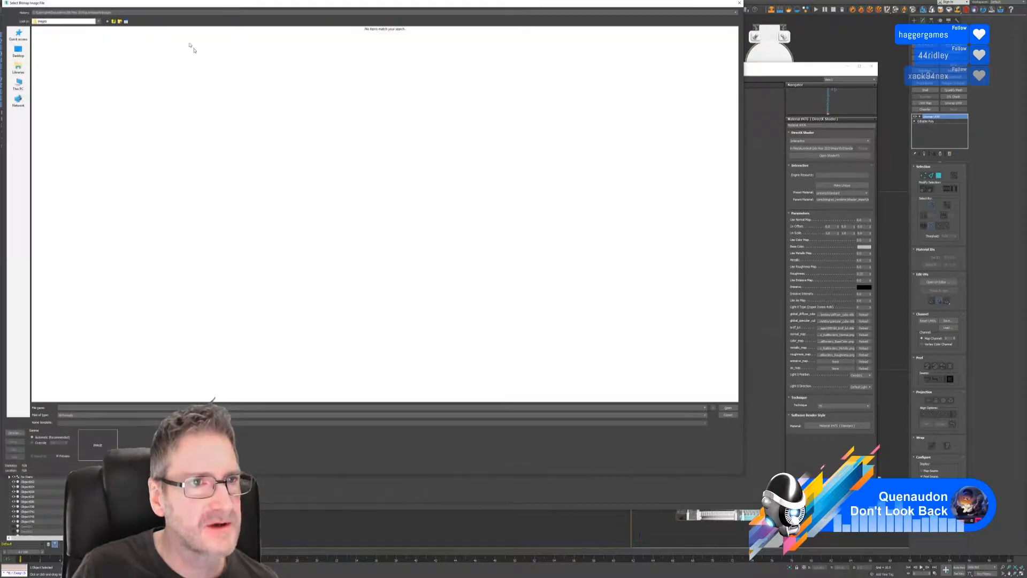
left_click_drag(158, 9, 273, 84)
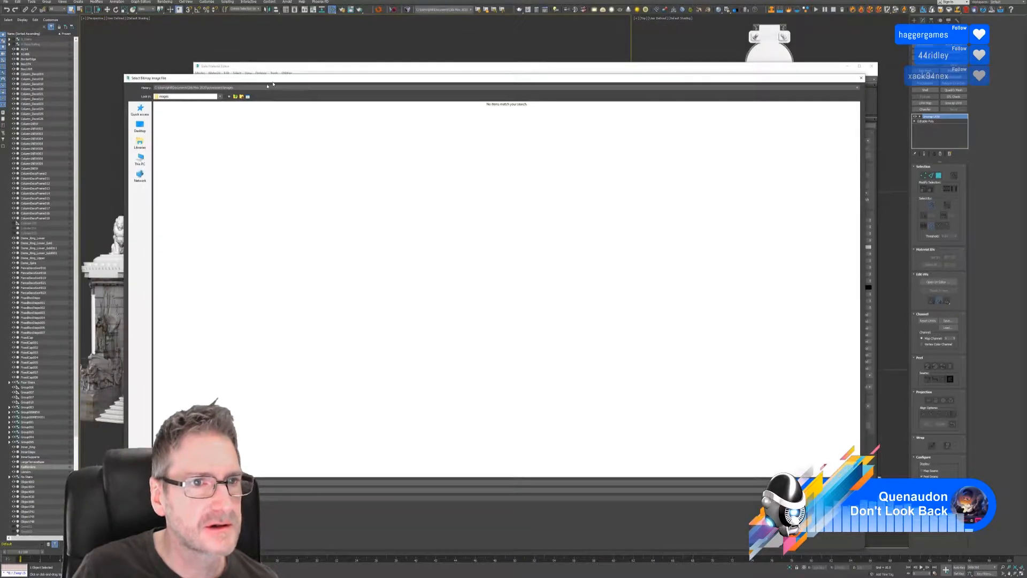
left_click(226, 91)
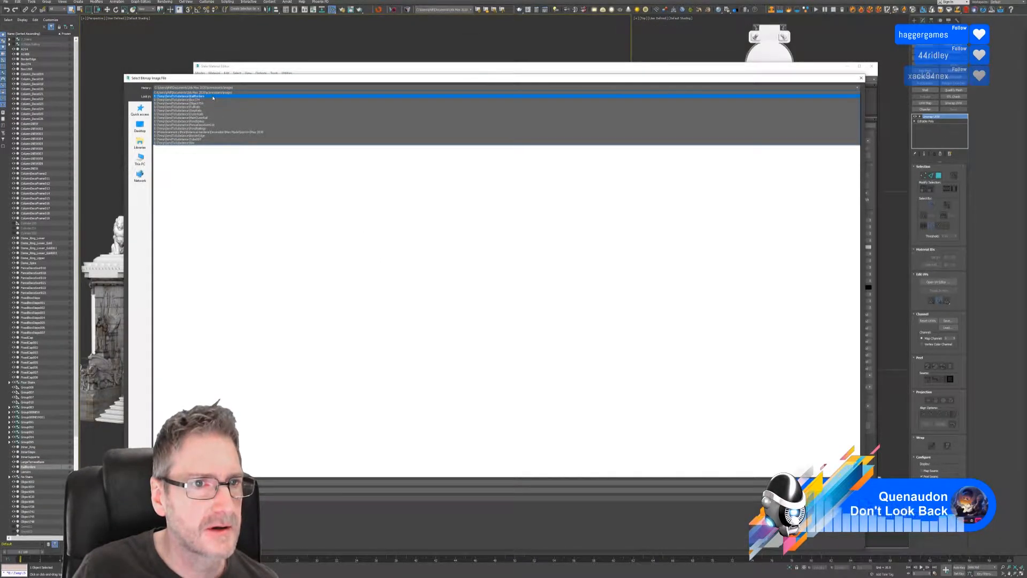
left_click(213, 96)
left_click(168, 118)
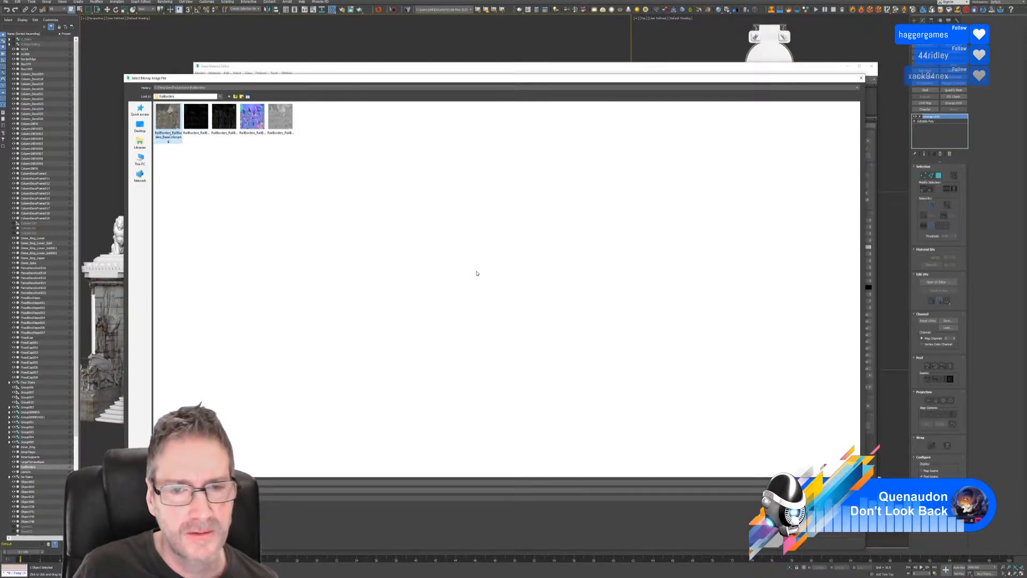
key("Return")
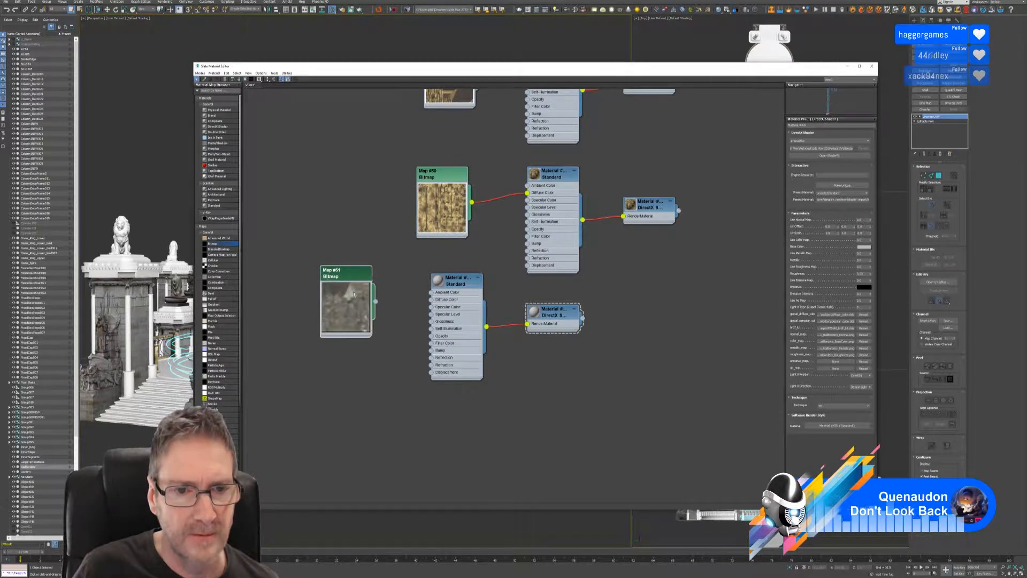
left_click_drag(375, 301, 431, 299)
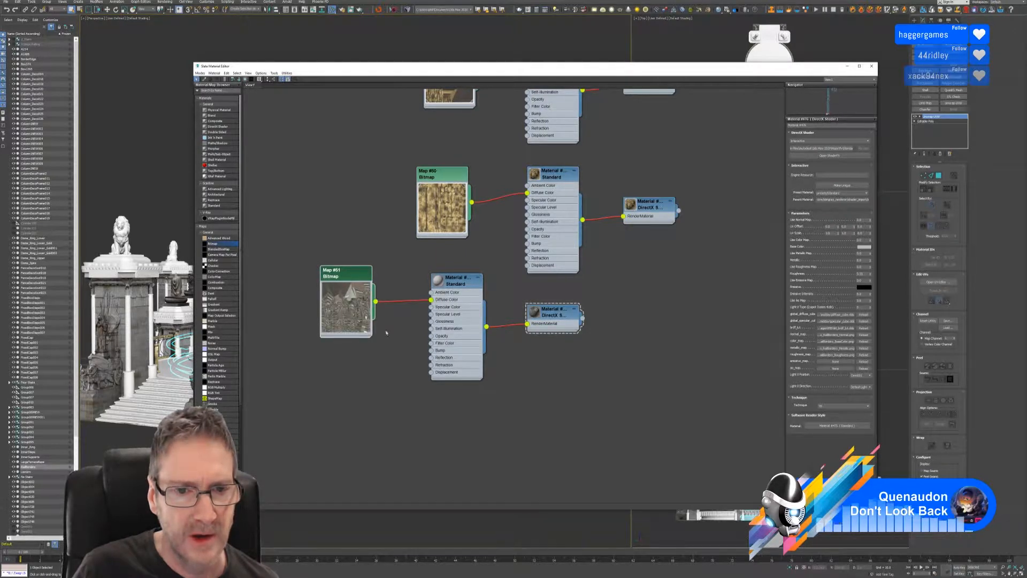
mouse_move(321, 396)
left_mouse_down()
mouse_move(492, 369)
mouse_move(565, 329)
left_mouse_up()
left_click_drag(465, 289, 562, 311)
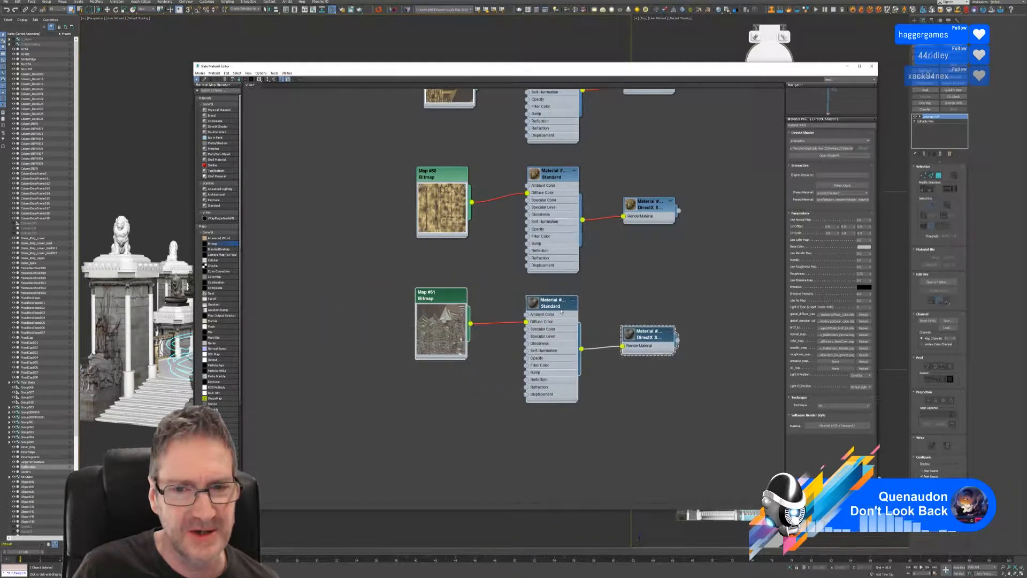
- Open the new DirectX material's graph in ShaderFX with an enlarged window, and set the Standard Base node's Lights to 3
left_click(660, 332)
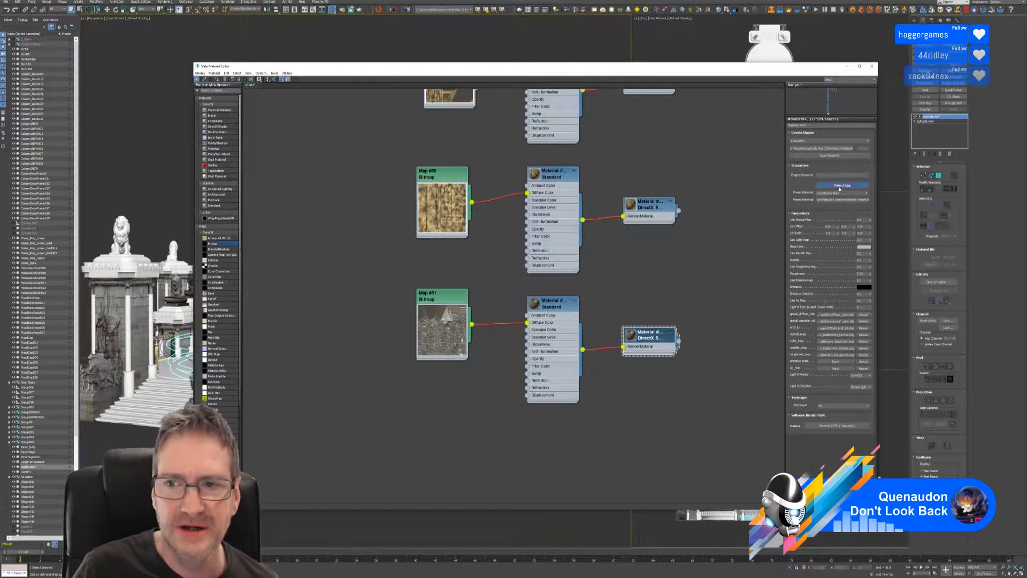
left_click(829, 156)
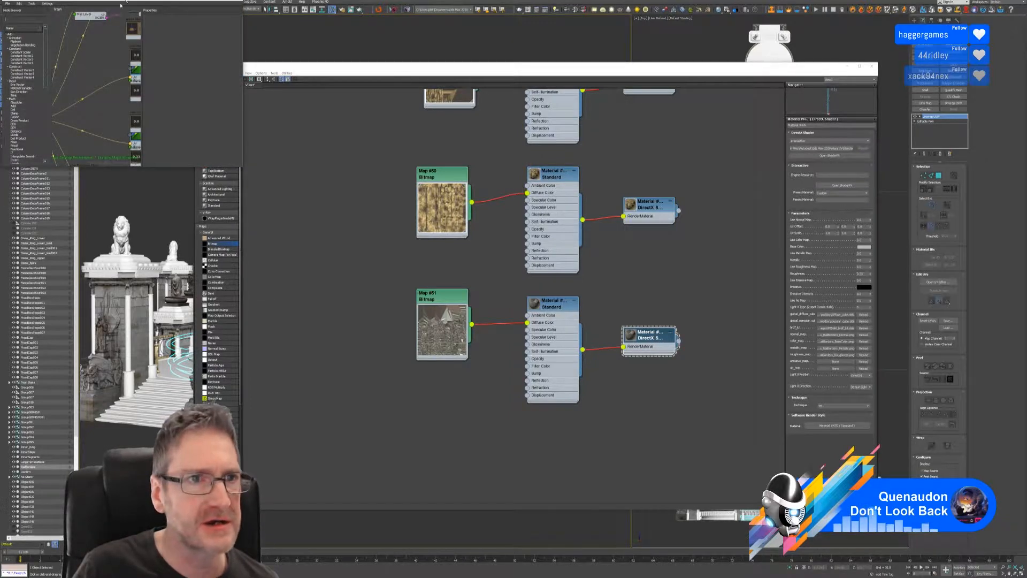
left_click_drag(152, 1, 416, 55)
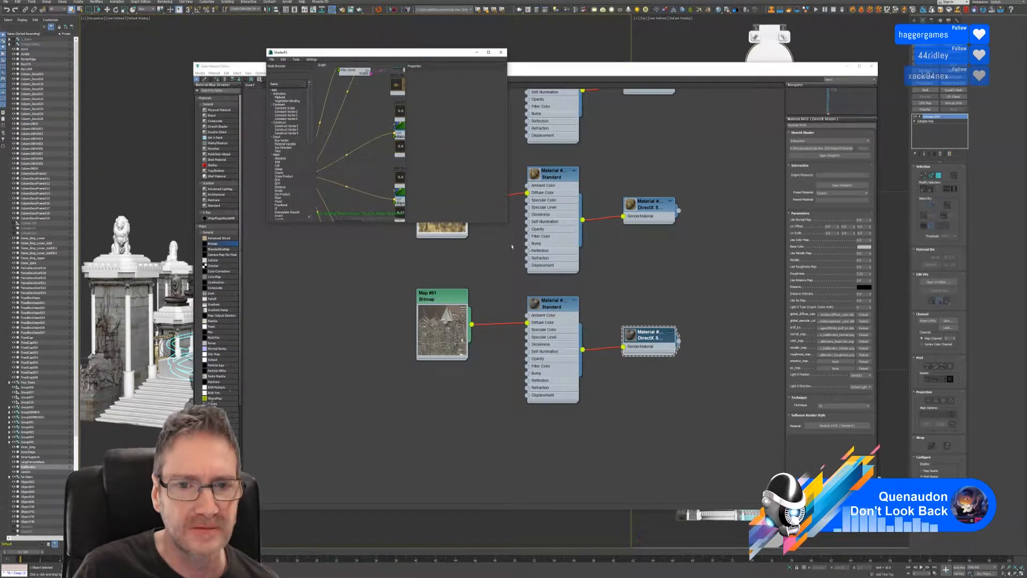
left_click_drag(506, 223, 780, 409)
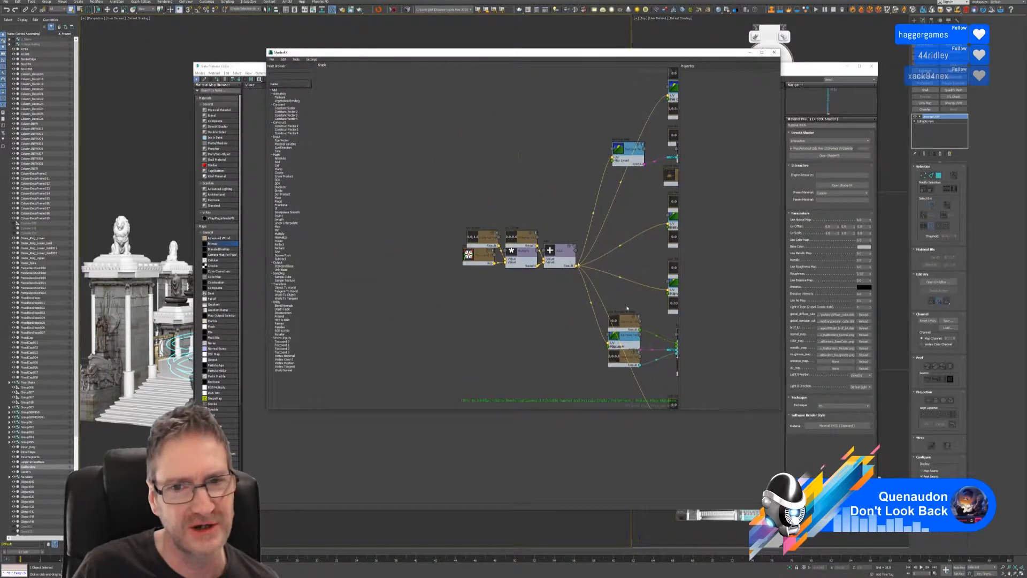
scroll(524, 224, "up", 3)
left_click(550, 244)
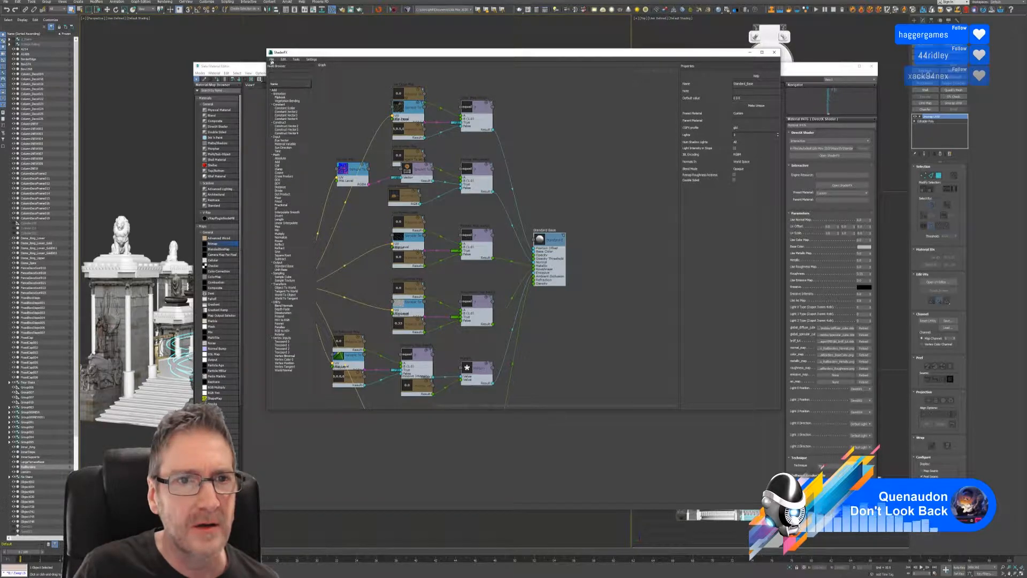
- Save the ShaderFX graph as RailBorders and close the graph window
left_click(272, 60)
left_click(285, 66)
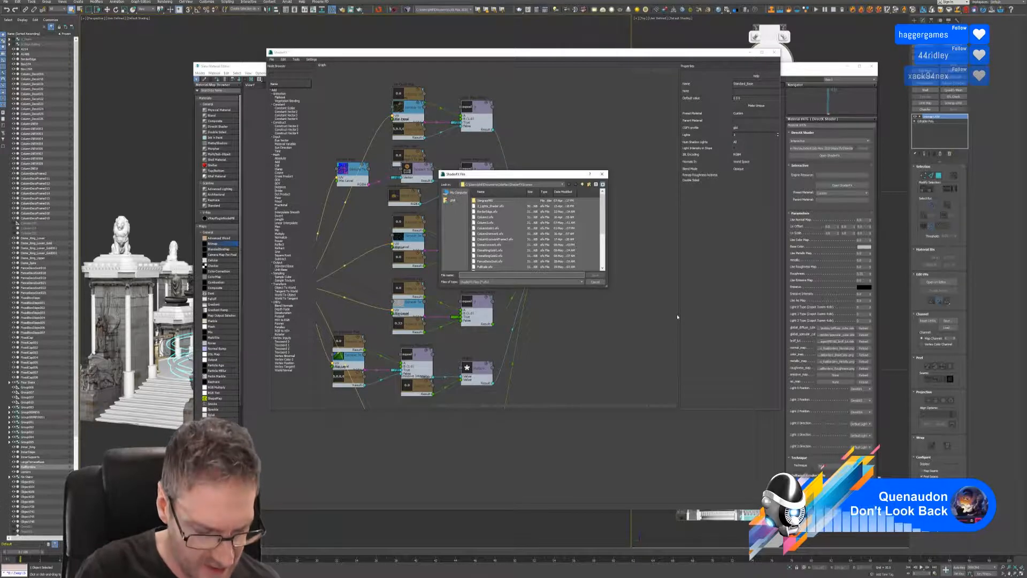
type("Rai")
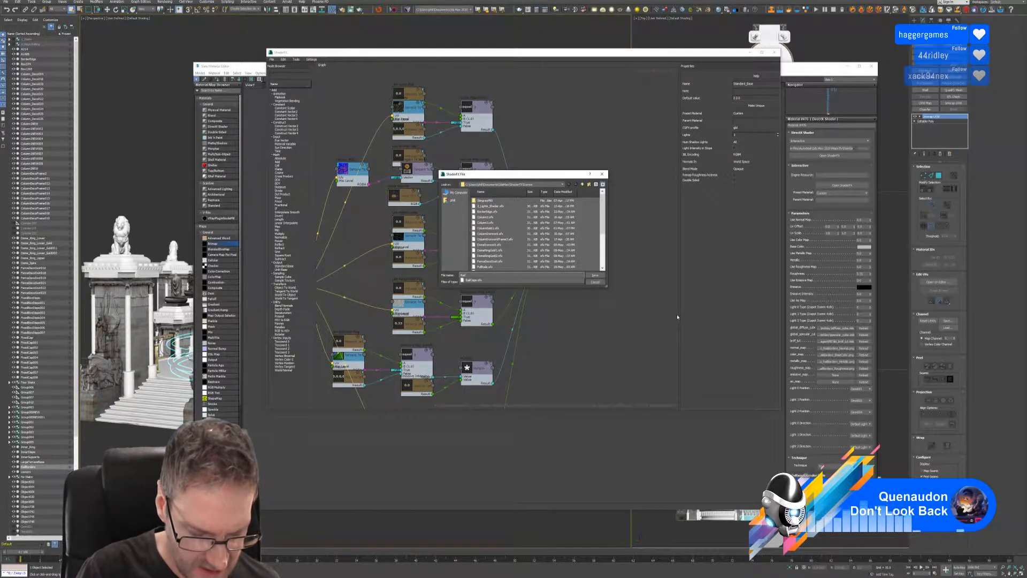
type("lBorders")
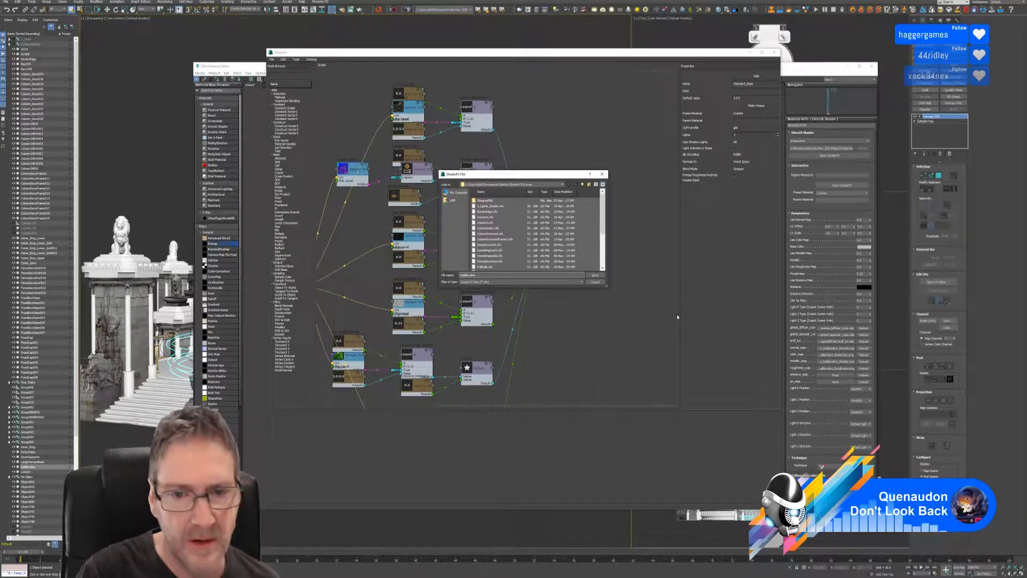
left_click(594, 275)
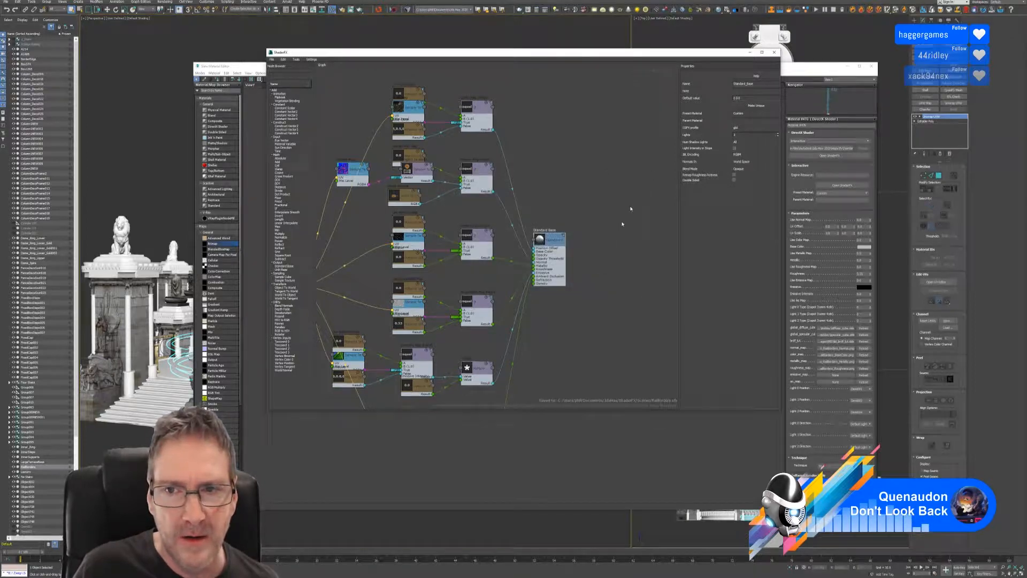
left_click(774, 51)
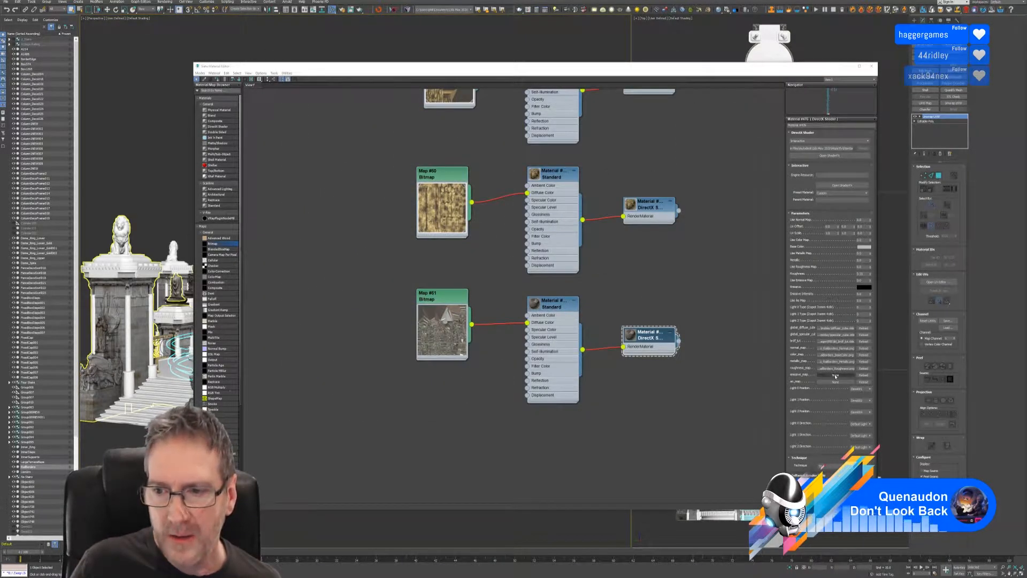
- Assign the last listed scene light to the shader's Light 2 Position, and apply the DirectX material to the selected trim bands
left_click(862, 412)
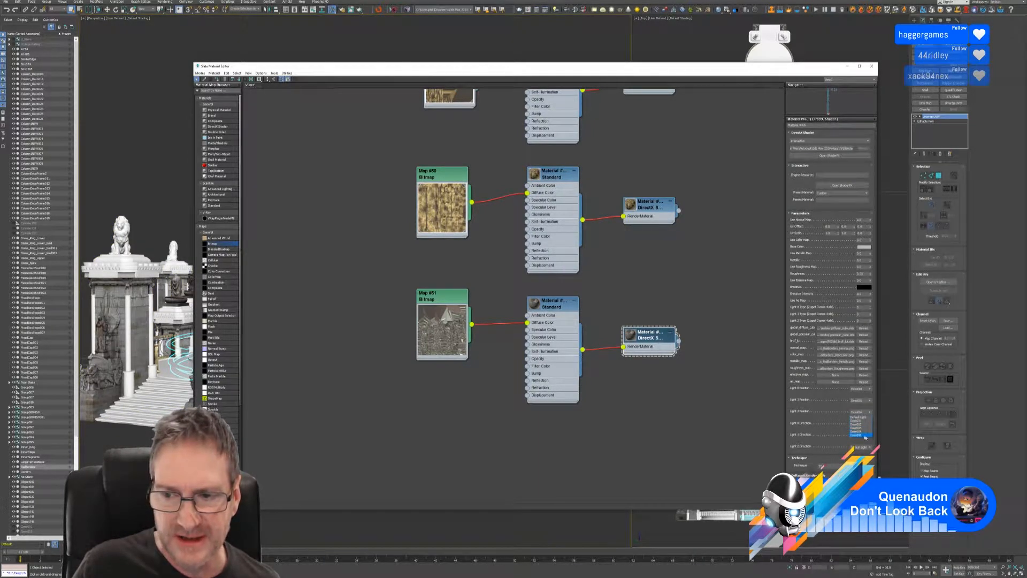
left_click(862, 434)
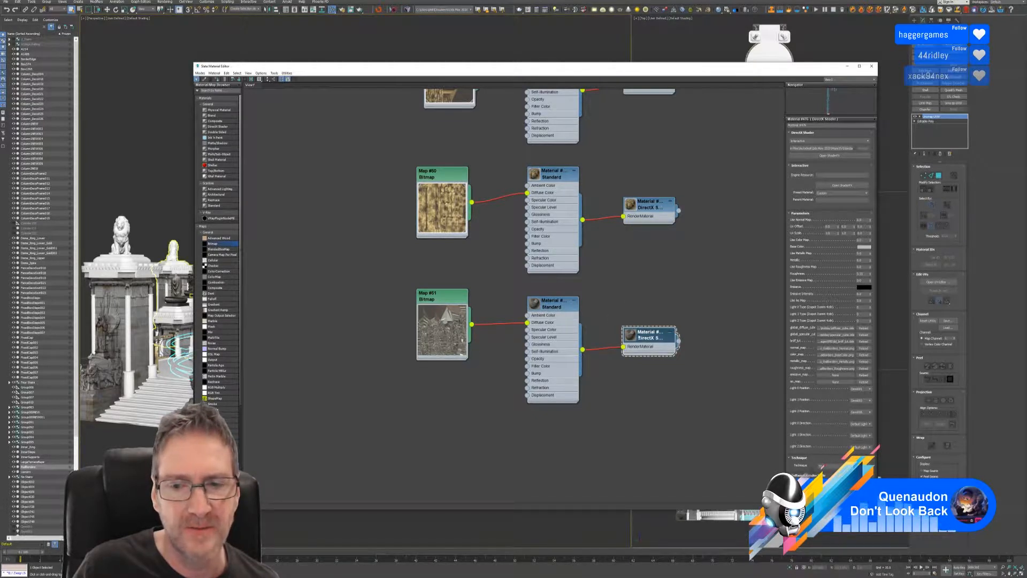
left_click_drag(452, 68, 475, 73)
right_click(677, 340)
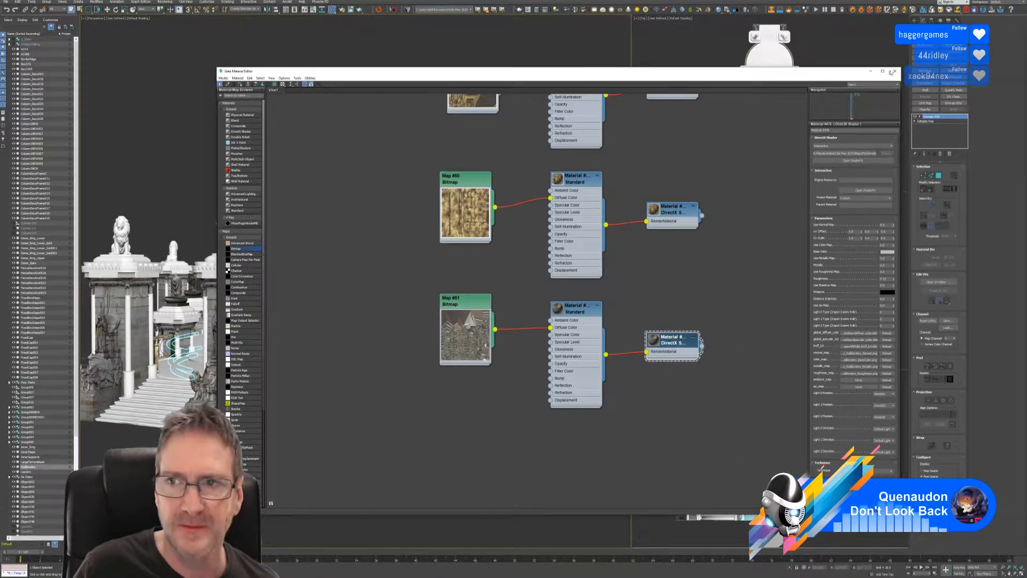
left_click(894, 72)
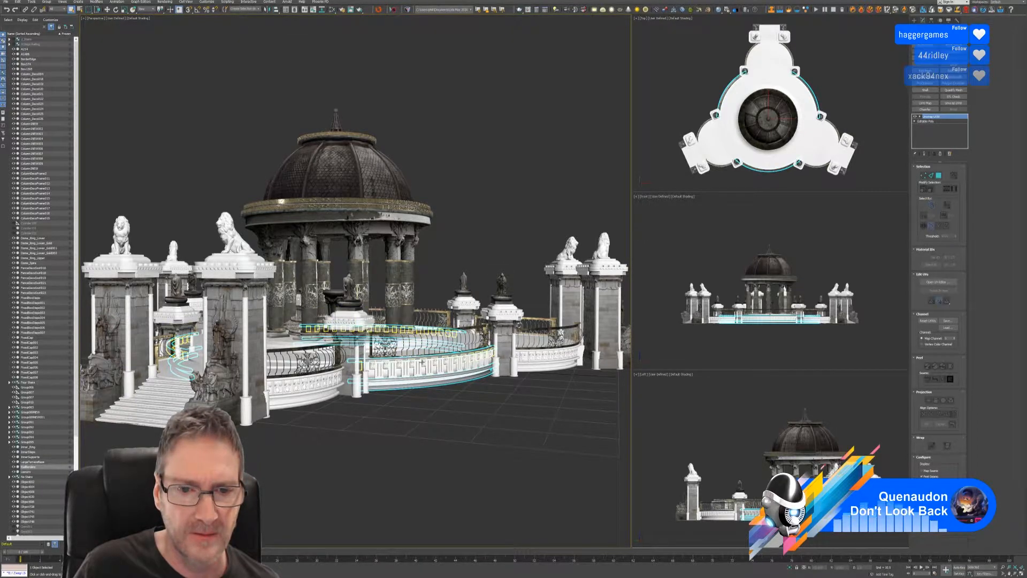
- Turn on the normal, color, metallic and roughness maps in the RailBorders material's shader parameters
scroll(423, 362, "up", 3)
scroll(444, 375, "up", 3)
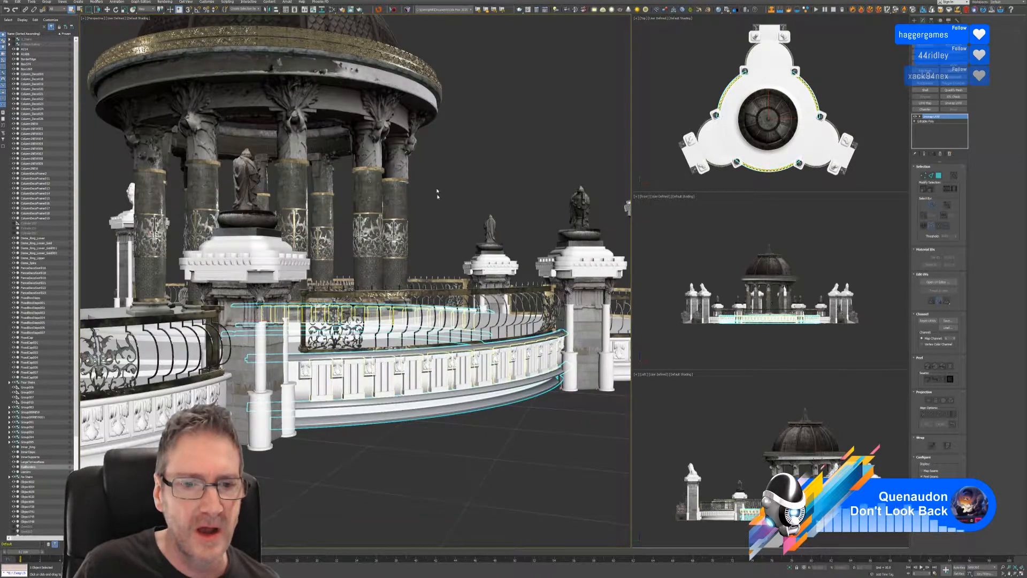
left_click(332, 9)
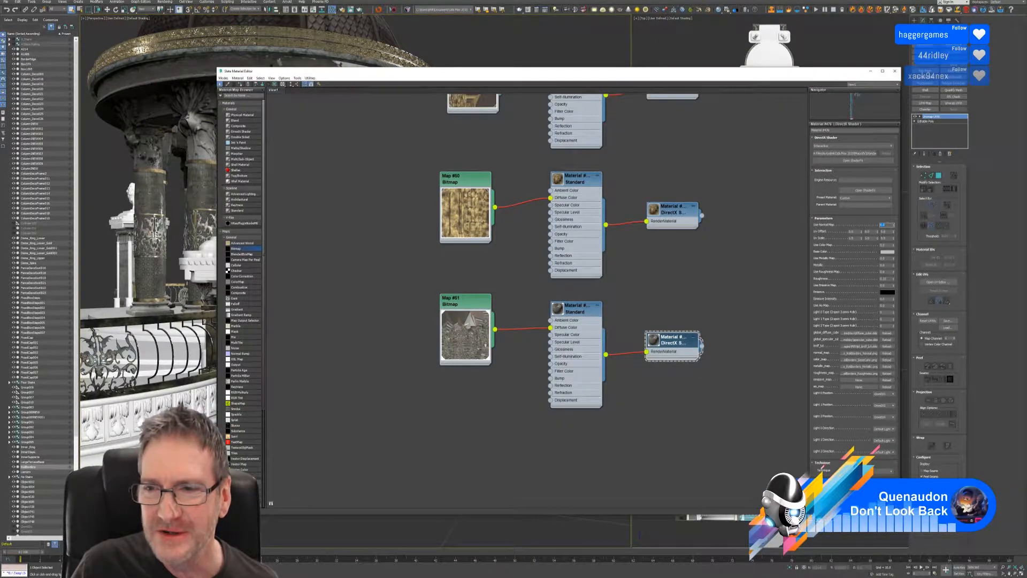
left_click(884, 245)
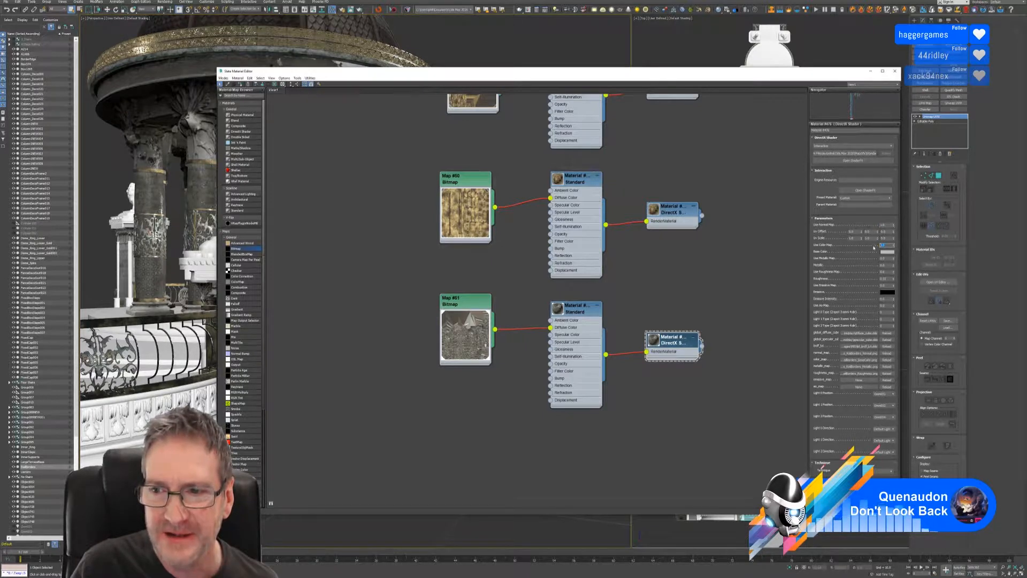
double_click(887, 265)
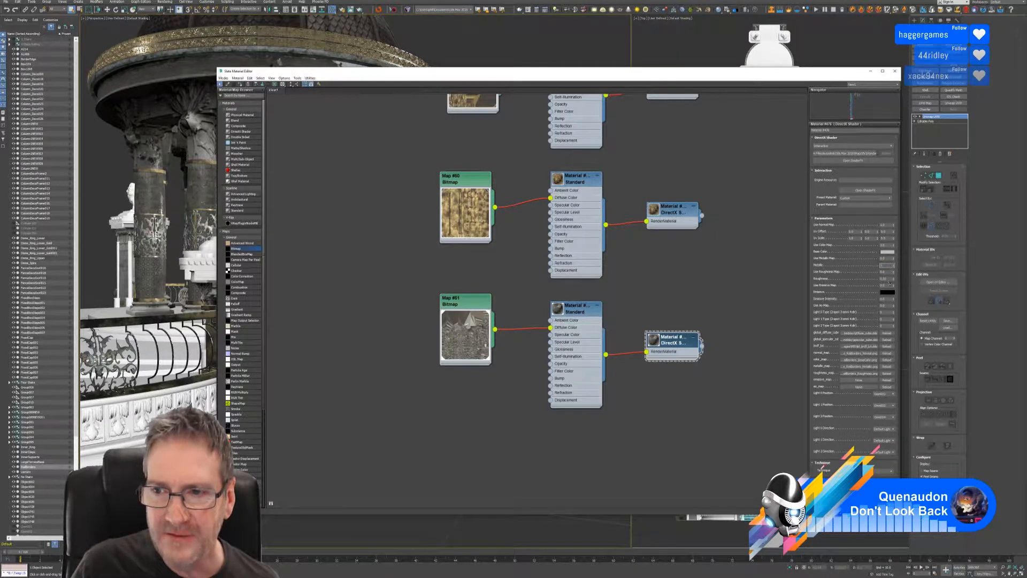
double_click(885, 278)
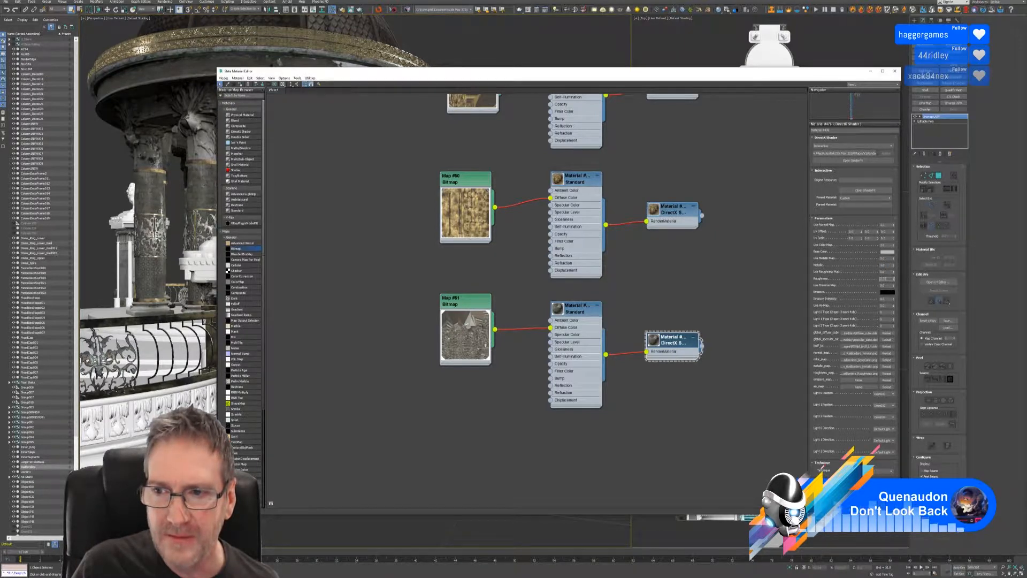
double_click(882, 272)
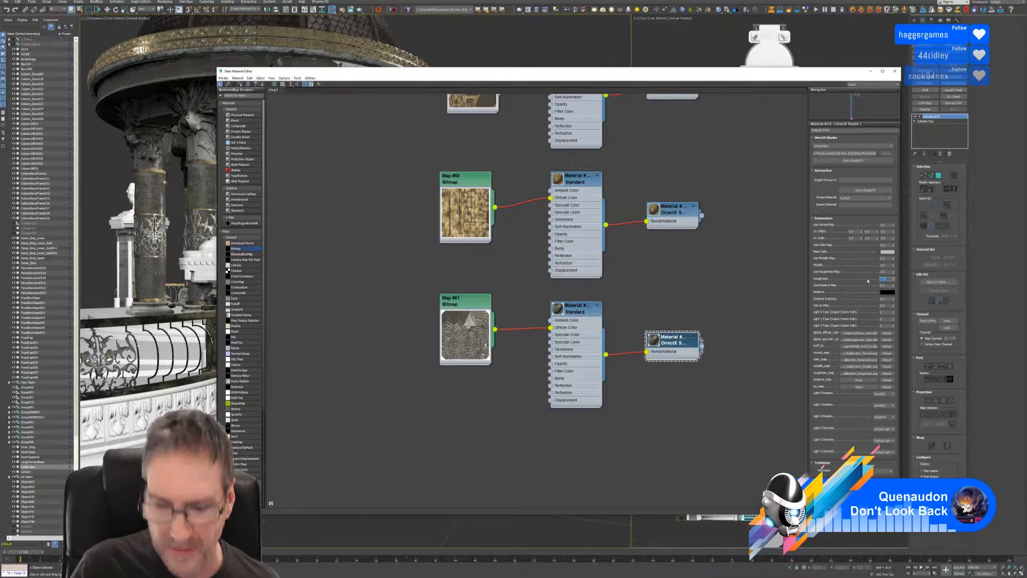
- Adjust the shader's Roughness, Use Metallic Map and Metallic values, and close the material editor
left_click_drag(891, 279, 871, 281)
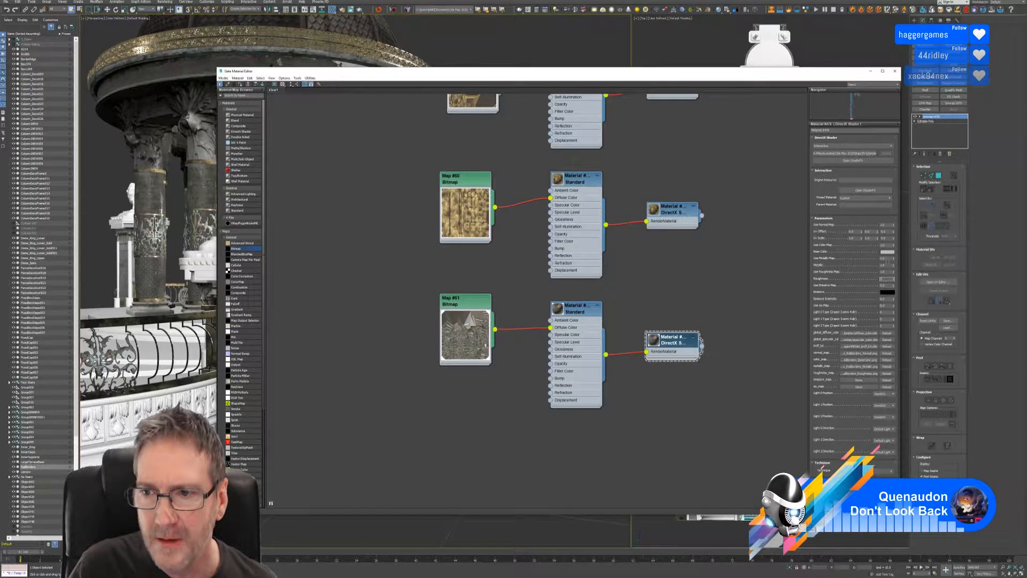
left_click_drag(888, 258, 873, 265)
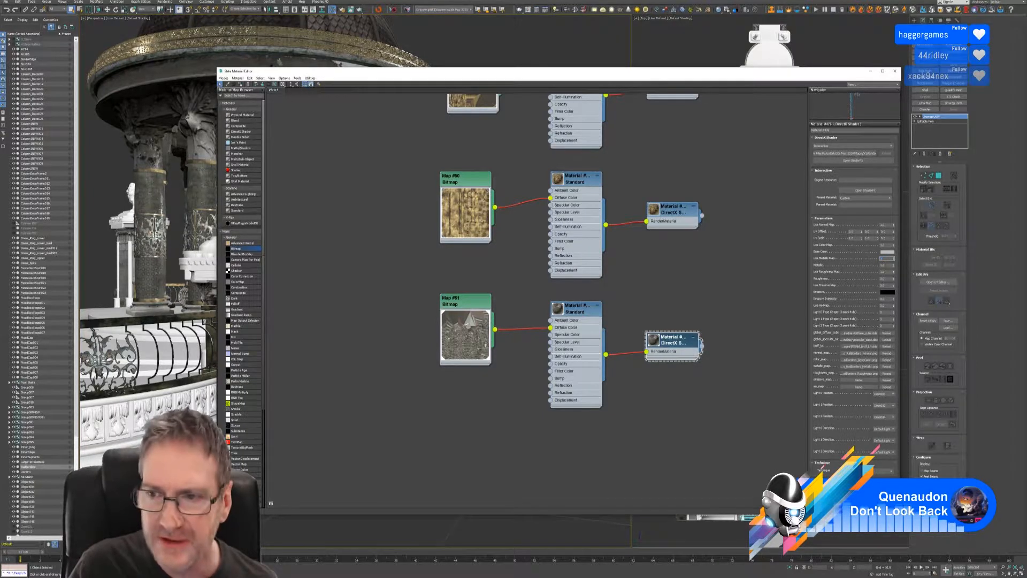
left_click_drag(889, 265, 880, 270)
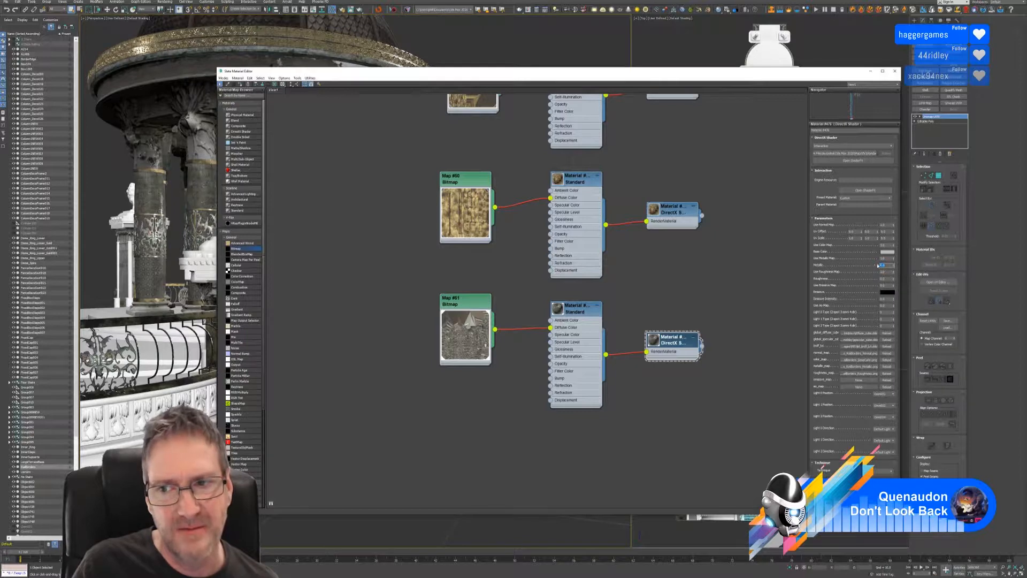
left_click(895, 70)
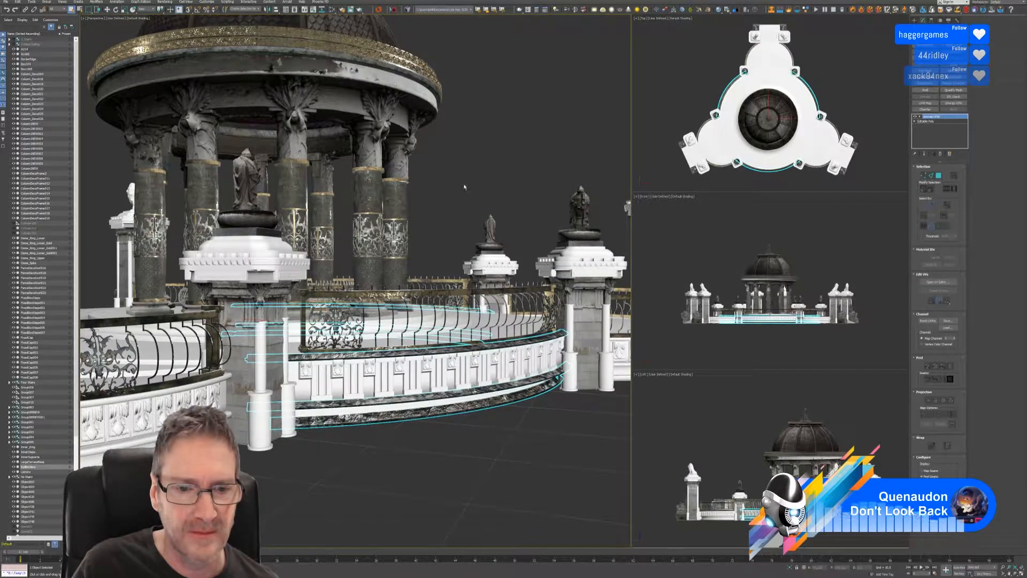
- Deselect the trim bands and examine their stone texture on the balustrade from near and far
left_click(467, 214)
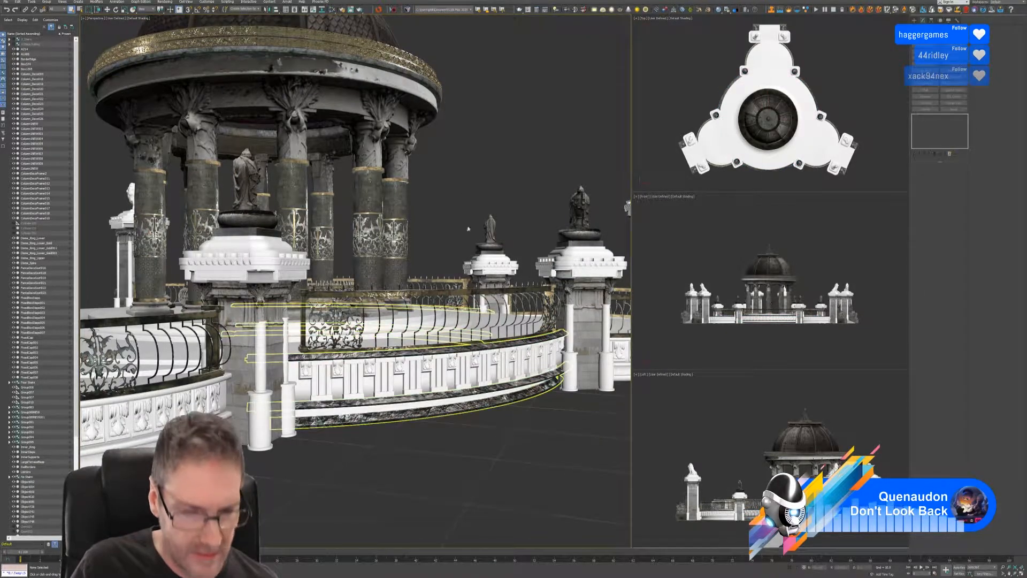
scroll(468, 229, "up", 10)
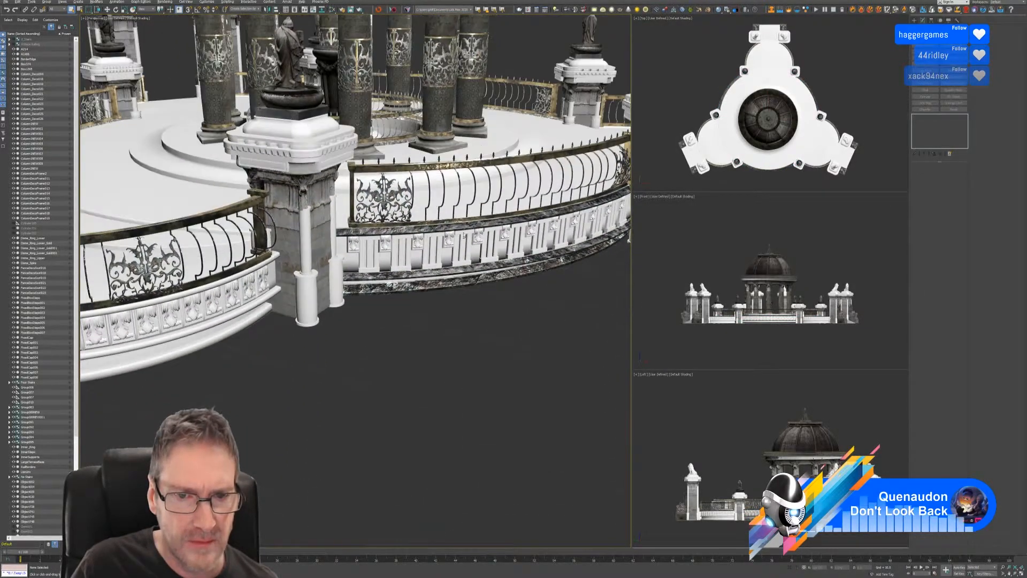
scroll(484, 288, "down", 15)
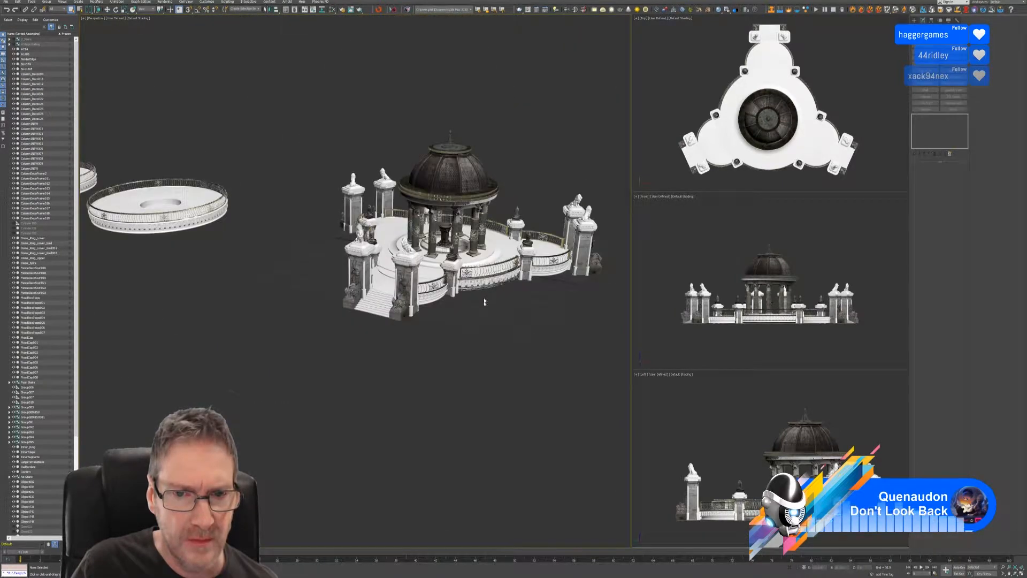
middle_click_drag(449, 296, 436, 278)
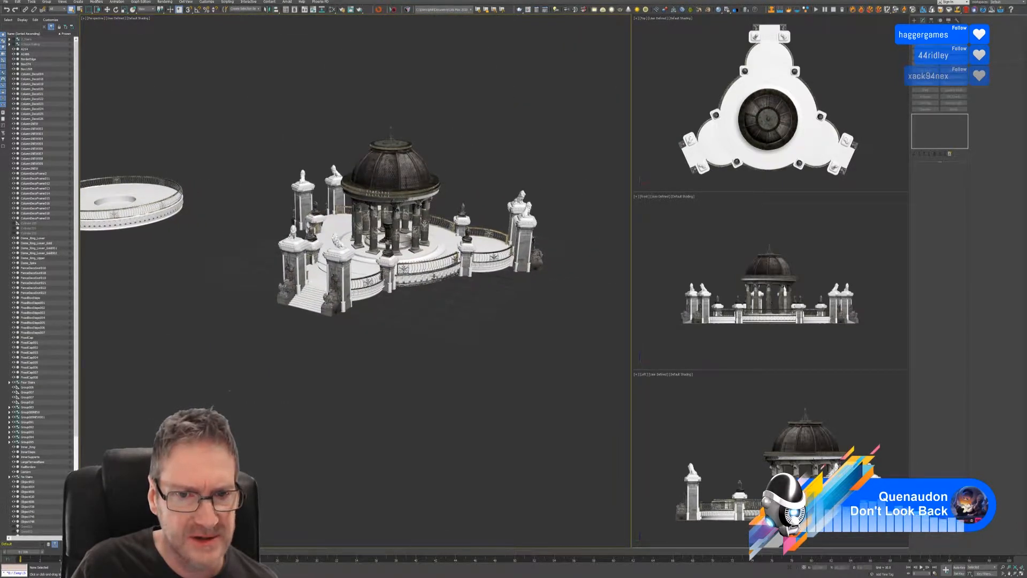
scroll(450, 302, "up", 5)
scroll(449, 303, "up", 5)
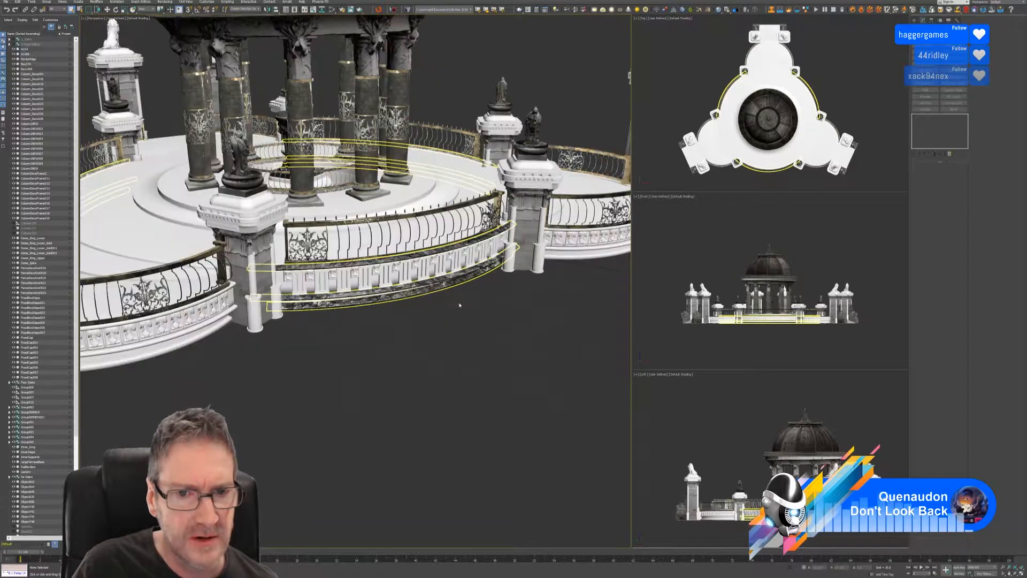
middle_click_drag(428, 319, 435, 313, "alt")
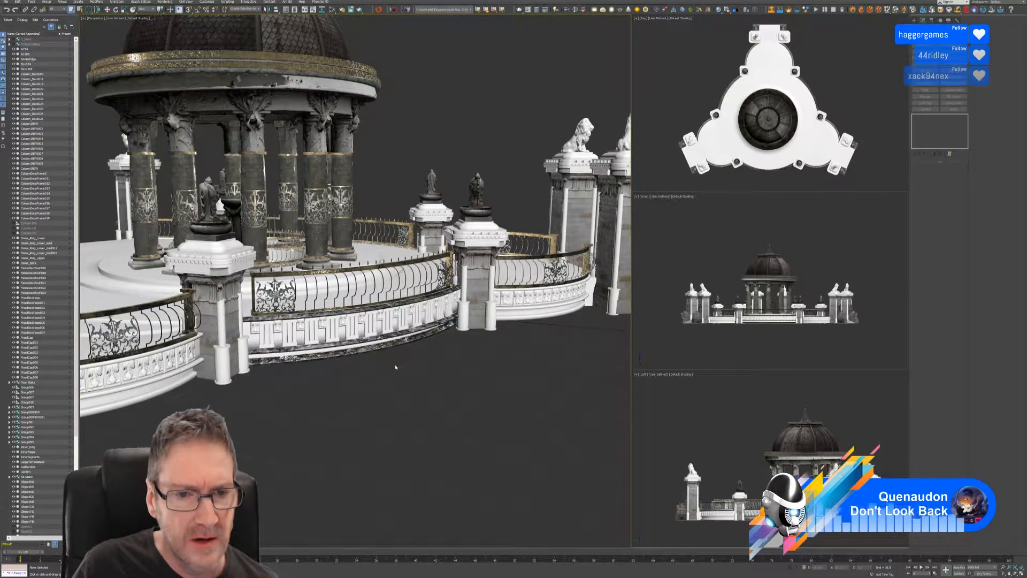
scroll(396, 367, "up", 5)
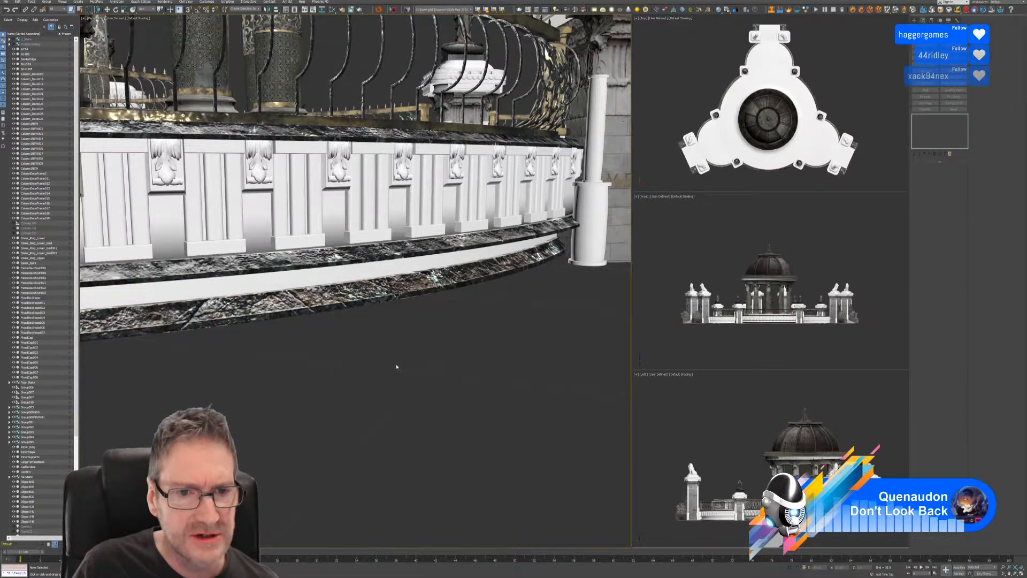
scroll(397, 367, "down", 5)
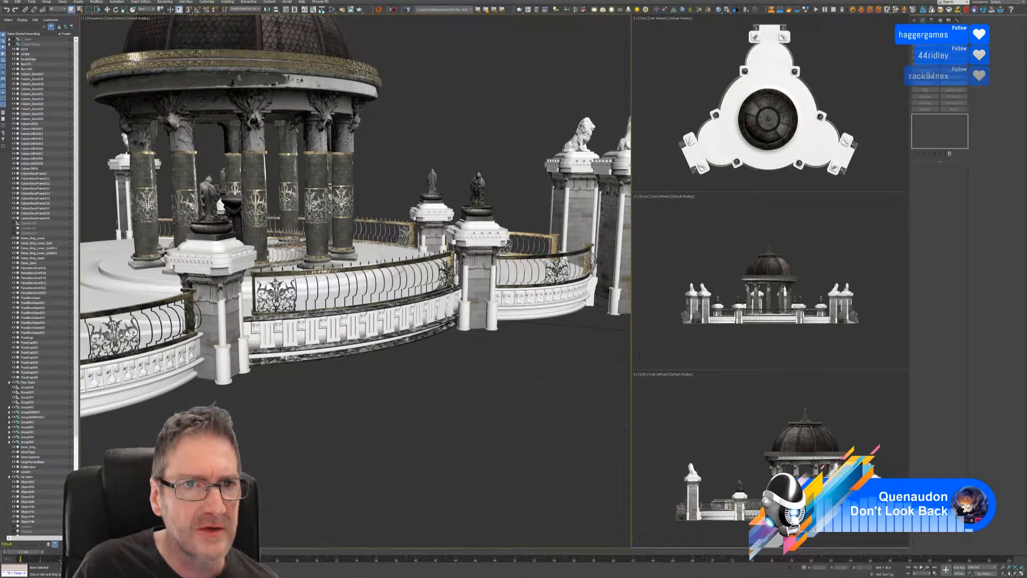
- Reselect the last listed scene light for the RailBorders shader's Light 2 Position, and close the material editor
left_click(332, 9)
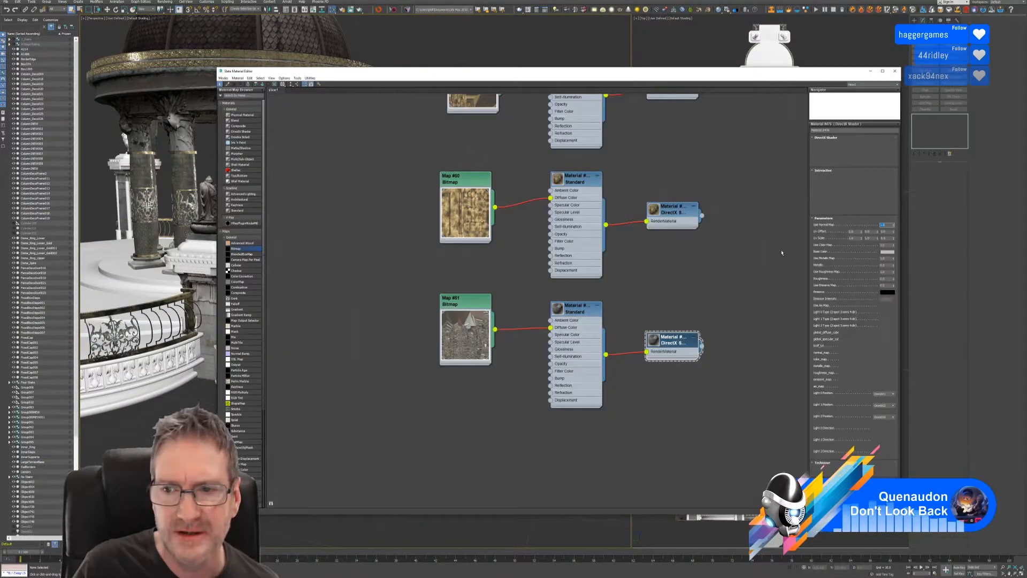
left_click(892, 417)
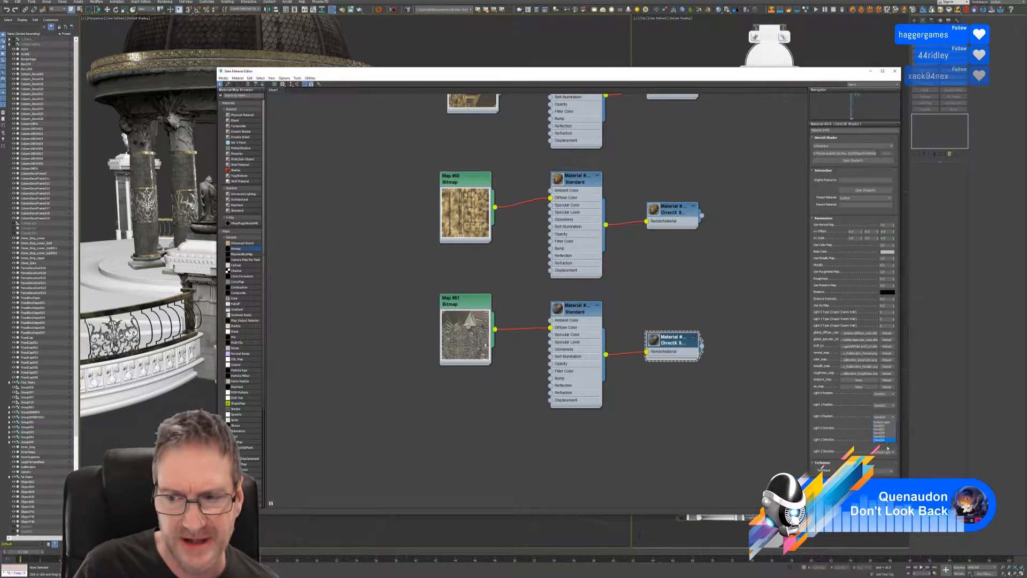
left_click(883, 440)
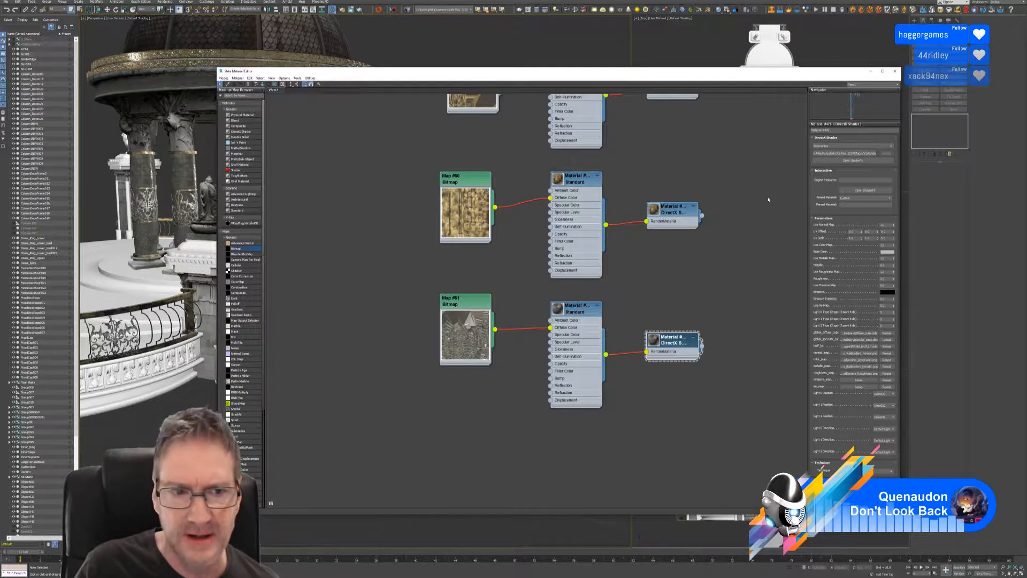
mouse_move(546, 80)
left_mouse_down()
mouse_move(587, 110)
mouse_move(817, 128)
mouse_move(541, 84)
left_mouse_up()
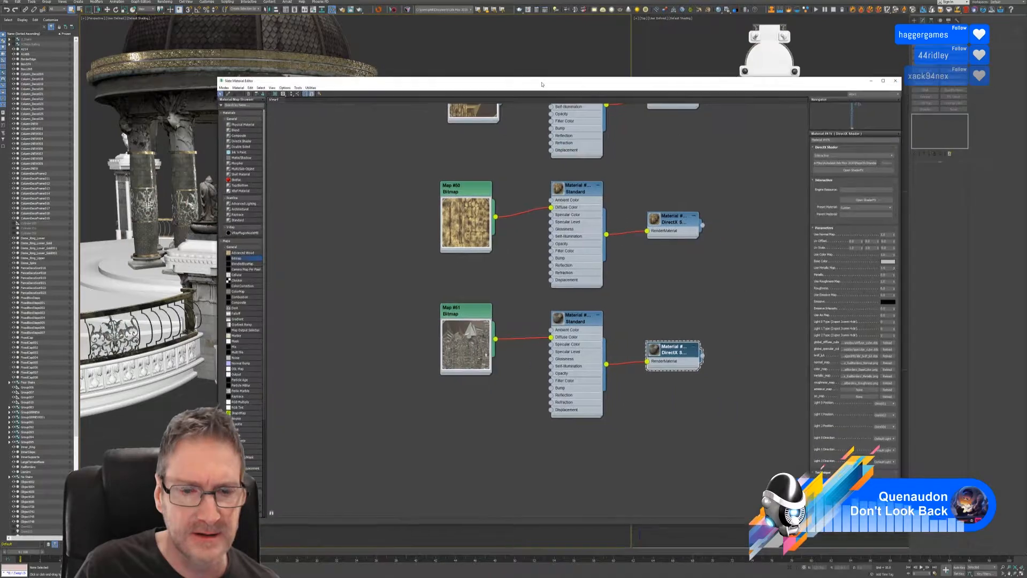
left_click(895, 80)
- Inspect the lighting and texture of the balustrade's trim bands up close and against the whole gazebo
mouse_move(400, 380)
middle_mouse_down("alt")
mouse_move(397, 389)
mouse_move(405, 380)
middle_mouse_up("alt")
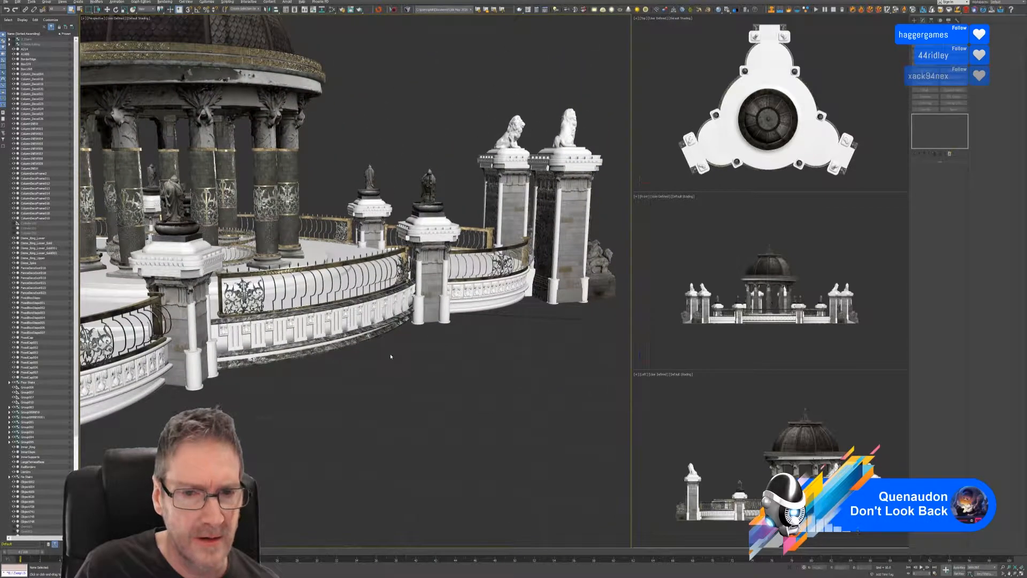
scroll(391, 356, "up", 5)
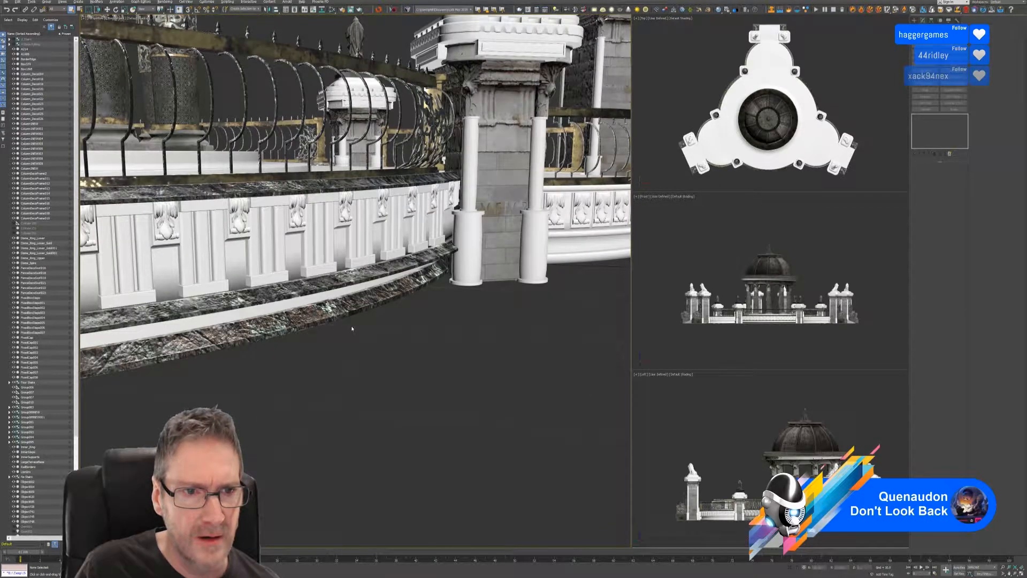
scroll(355, 332, "down", 5)
scroll(335, 351, "down", 4)
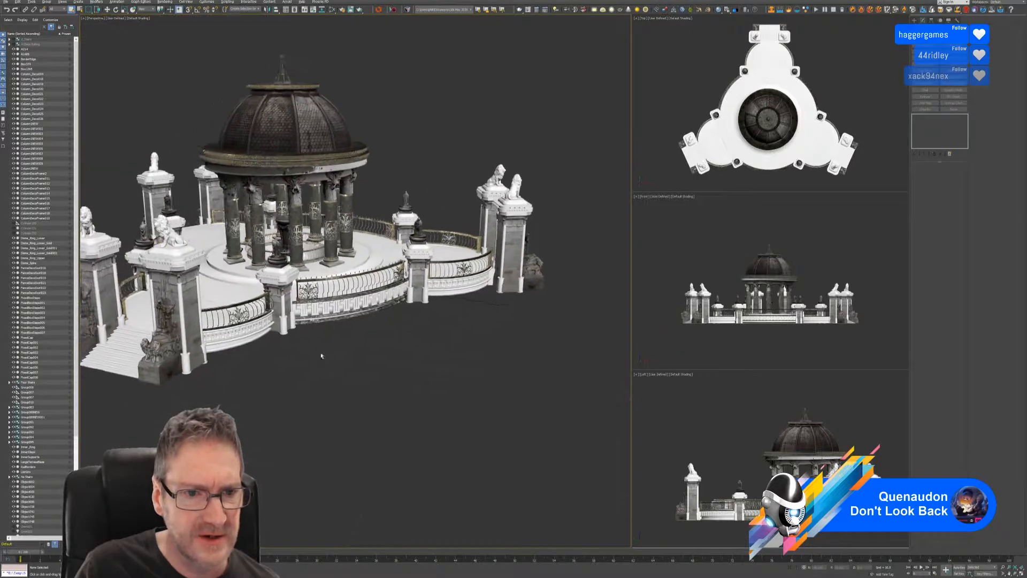
middle_click_drag(321, 355, 316, 358, "alt")
scroll(348, 322, "up", 5)
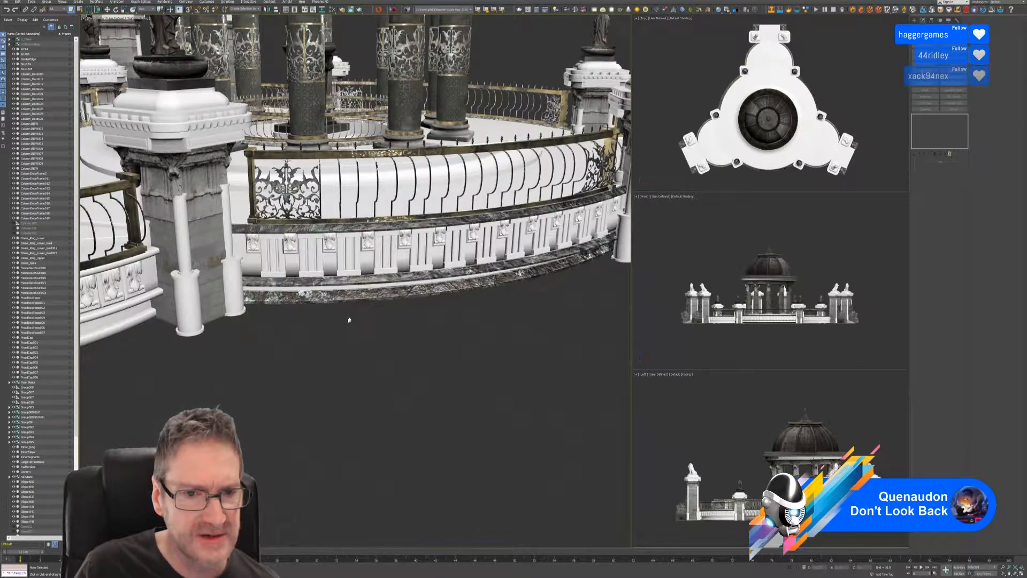
- Examine the trim bands' stone texture scale and lighting along the balustrade from near, far and several angles
scroll(351, 326, "up", 4)
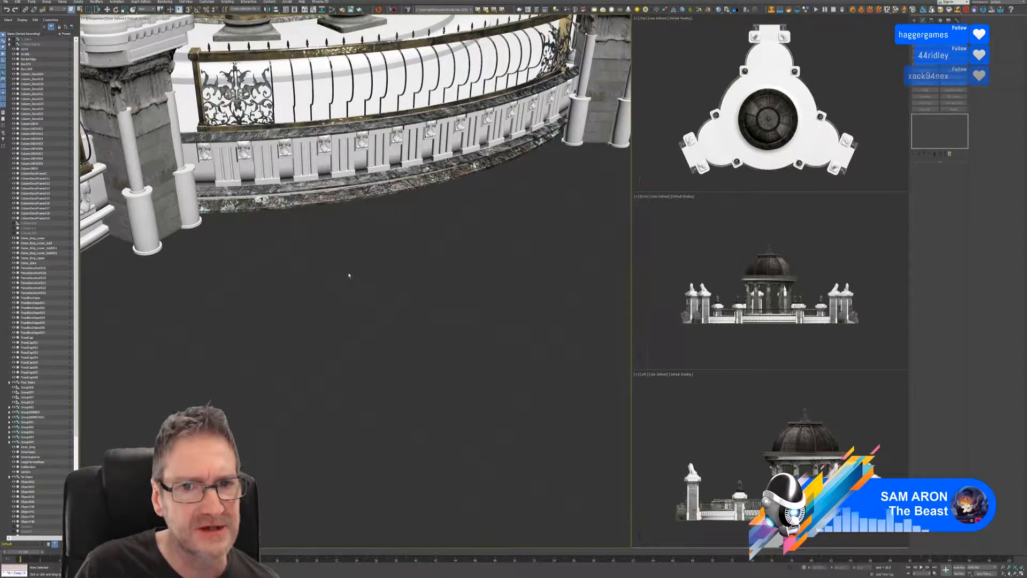
scroll(347, 271, "down", 5)
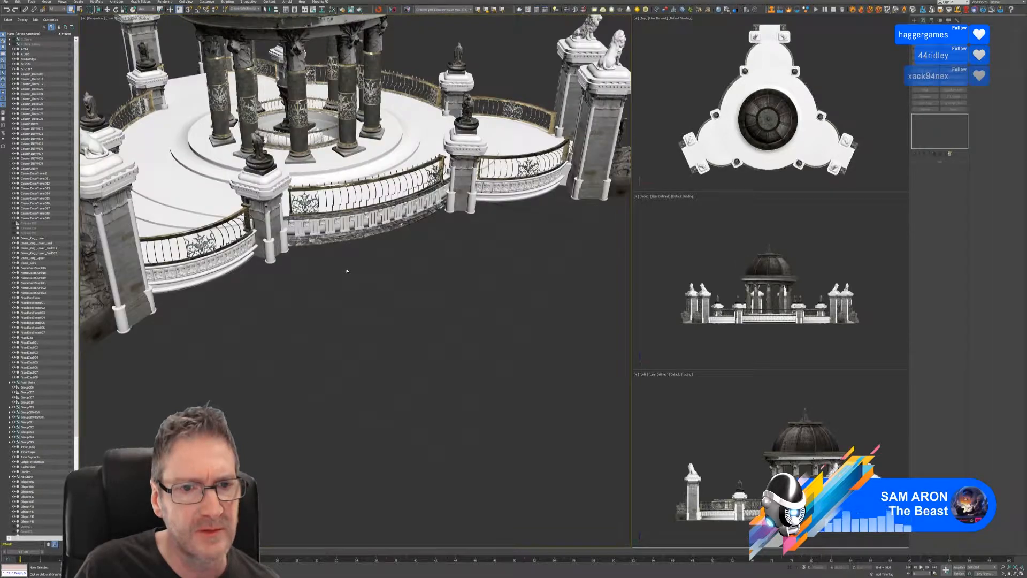
middle_click_drag(337, 304, 417, 330, "alt")
key("ctrl+z")
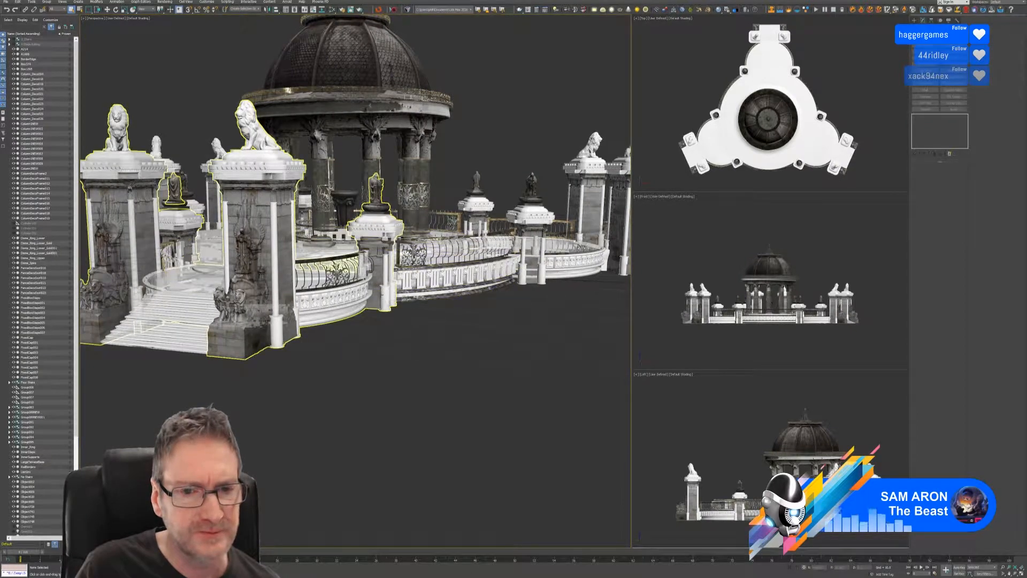
left_click(405, 295)
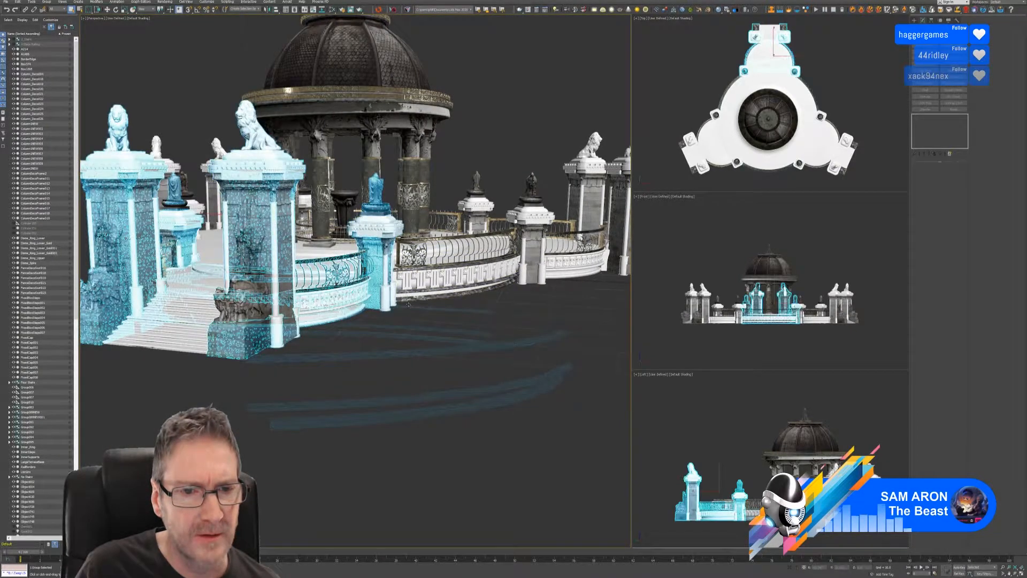
scroll(408, 305, "up", 5)
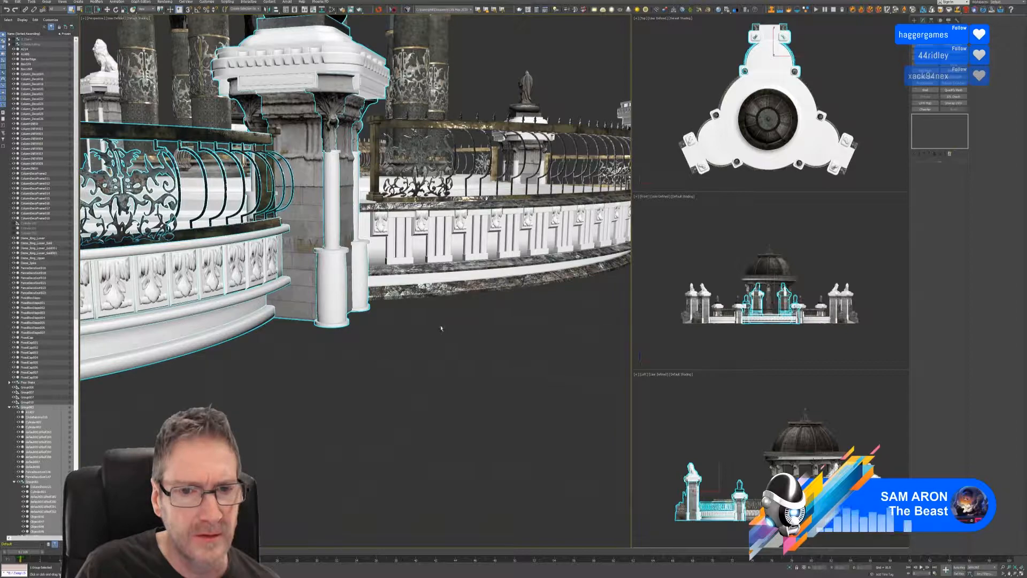
mouse_move(441, 328)
middle_mouse_down("alt")
mouse_move(450, 337)
mouse_move(440, 338)
middle_mouse_up("alt")
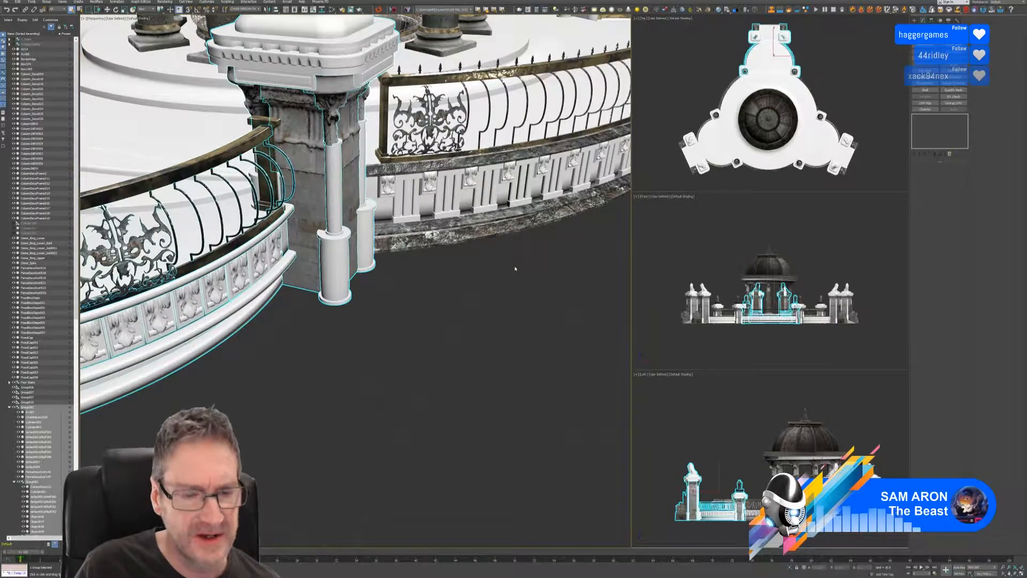
middle_click_drag(510, 265, 417, 287)
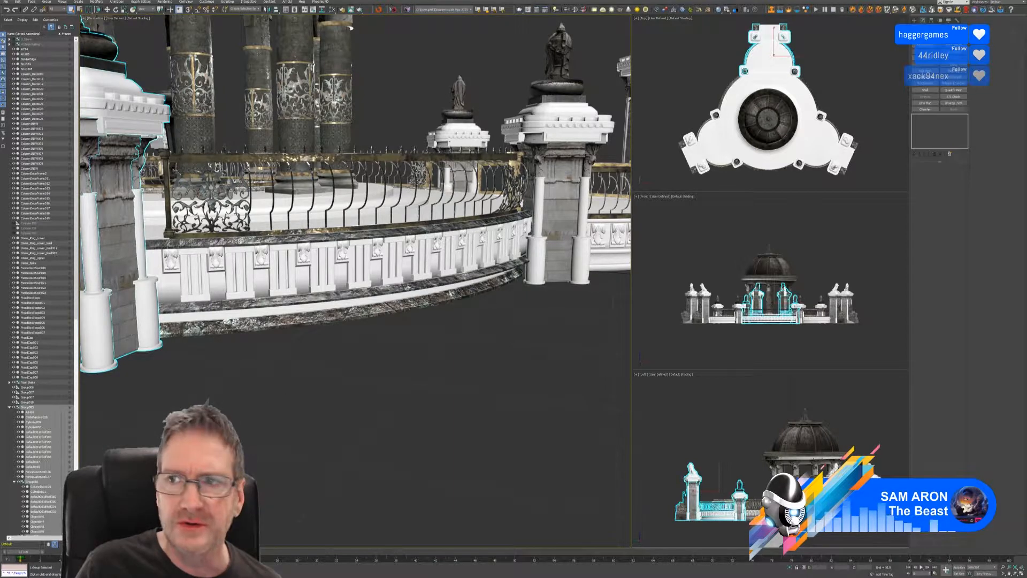
- Switch to Substance Painter and open the recent RailBorders project
key("super+d")
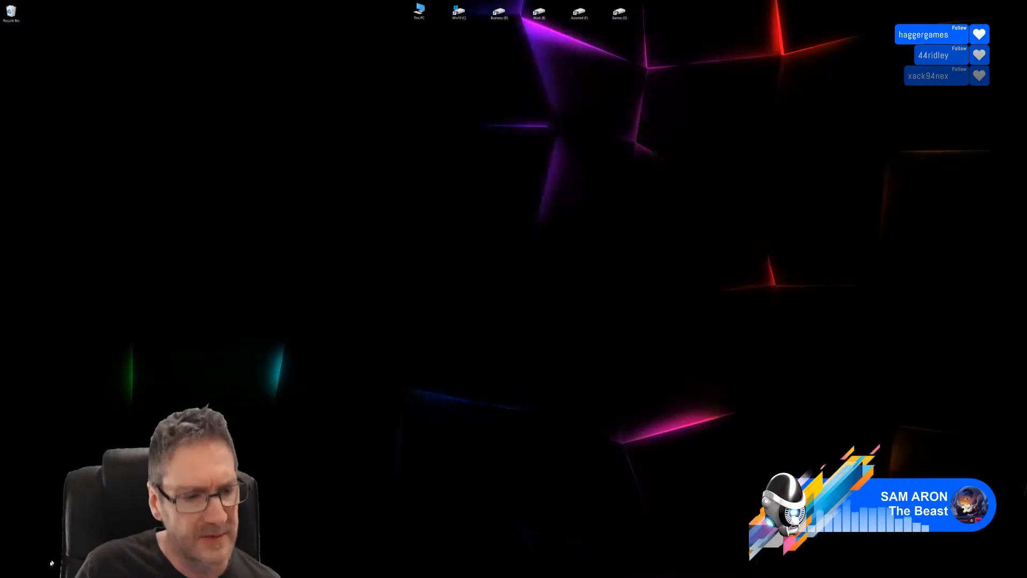
key("super")
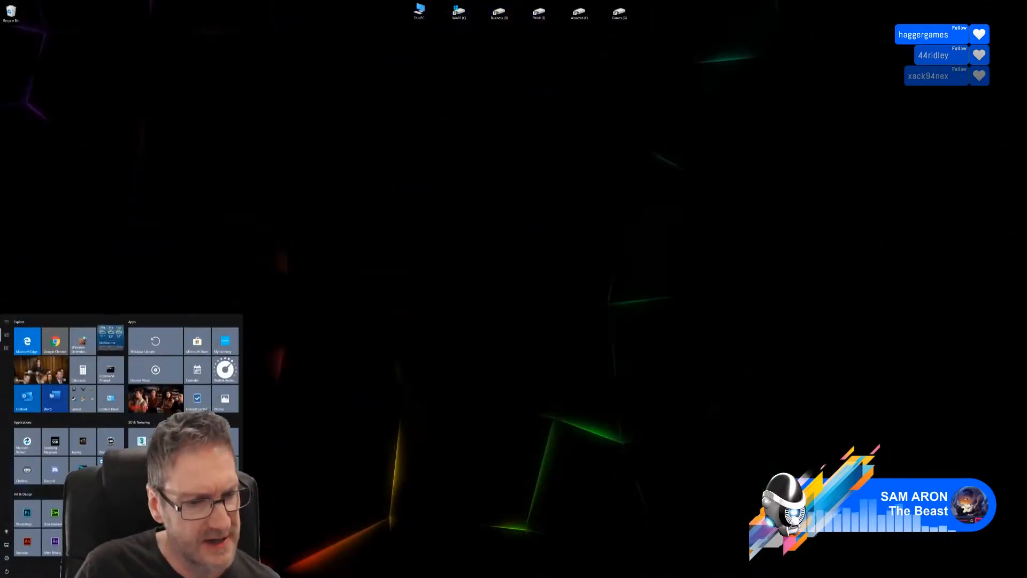
key("super")
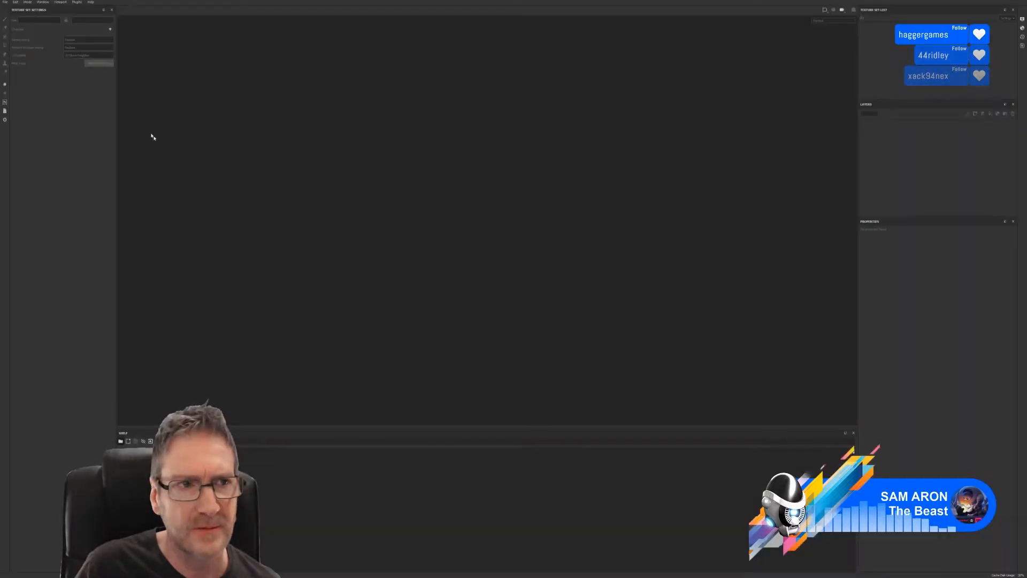
left_click(6, 2)
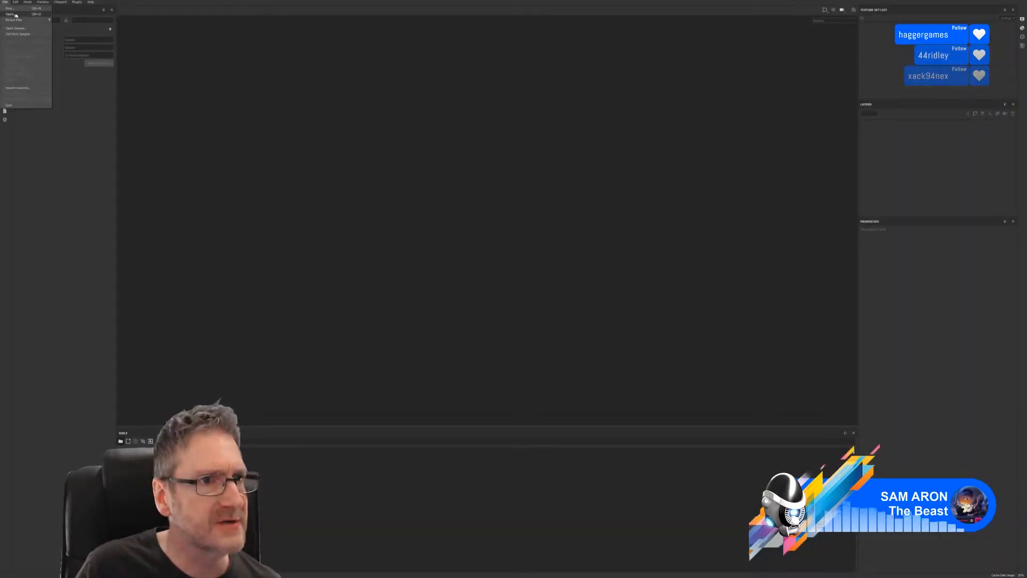
mouse_move(24, 20)
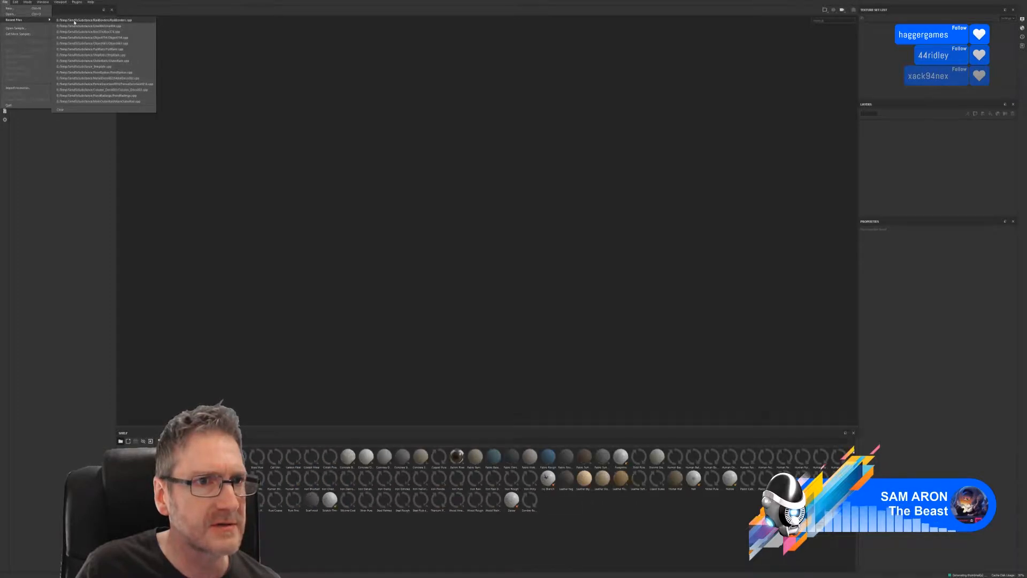
left_click(61, 21)
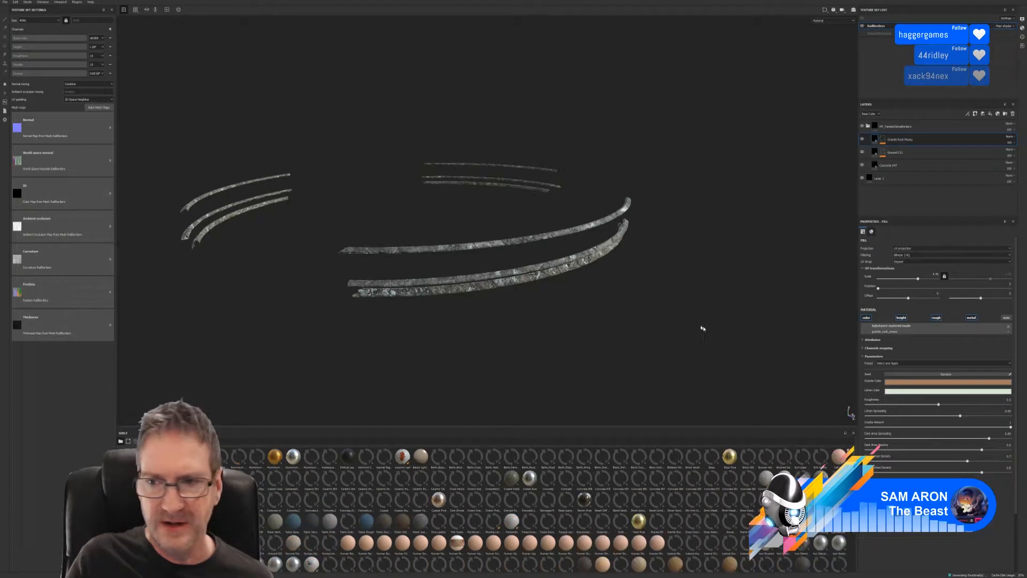
- Hide the granite and ground layers and increase the concrete layer's UV scale for finer tiling
left_click(862, 140)
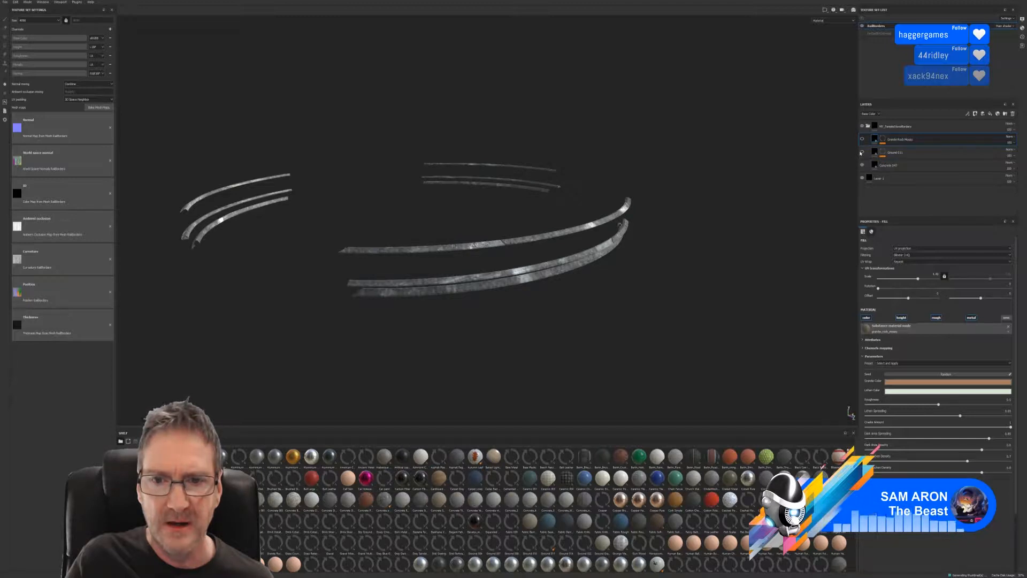
left_click(883, 165)
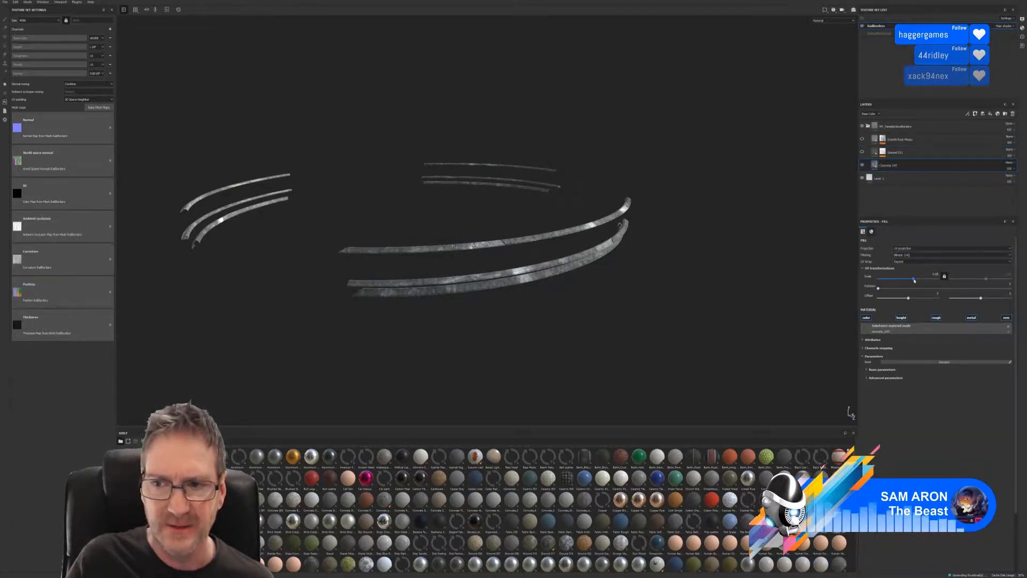
left_click_drag(913, 278, 917, 280)
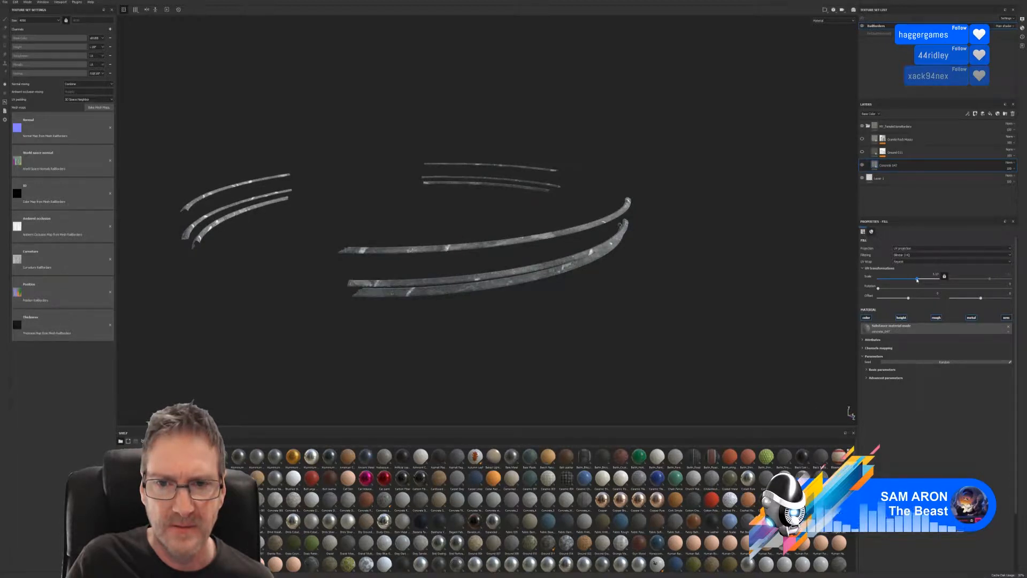
- Show the ground layer again and increase its UV scale for finer tiling
left_click(875, 154)
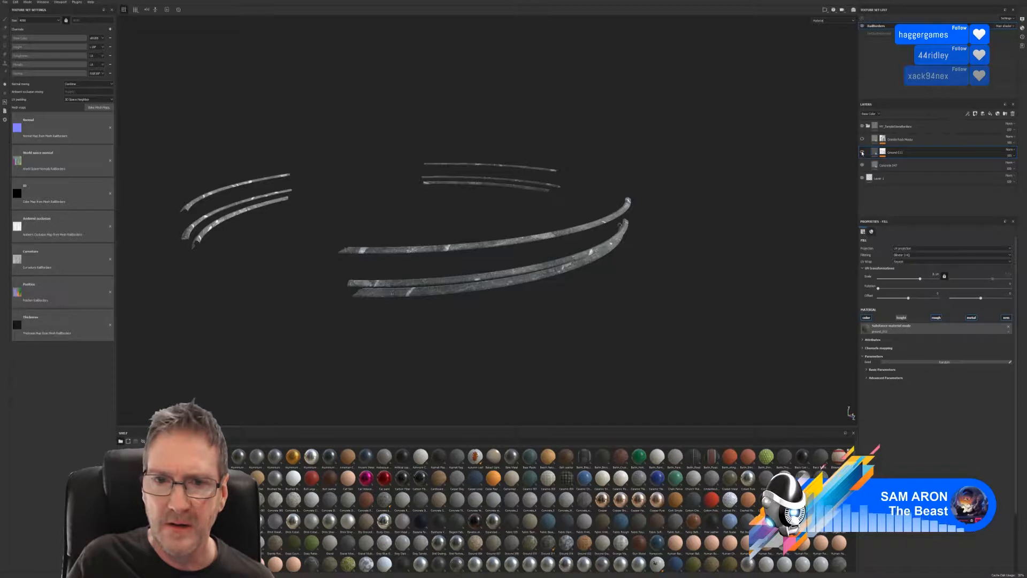
left_click(862, 153)
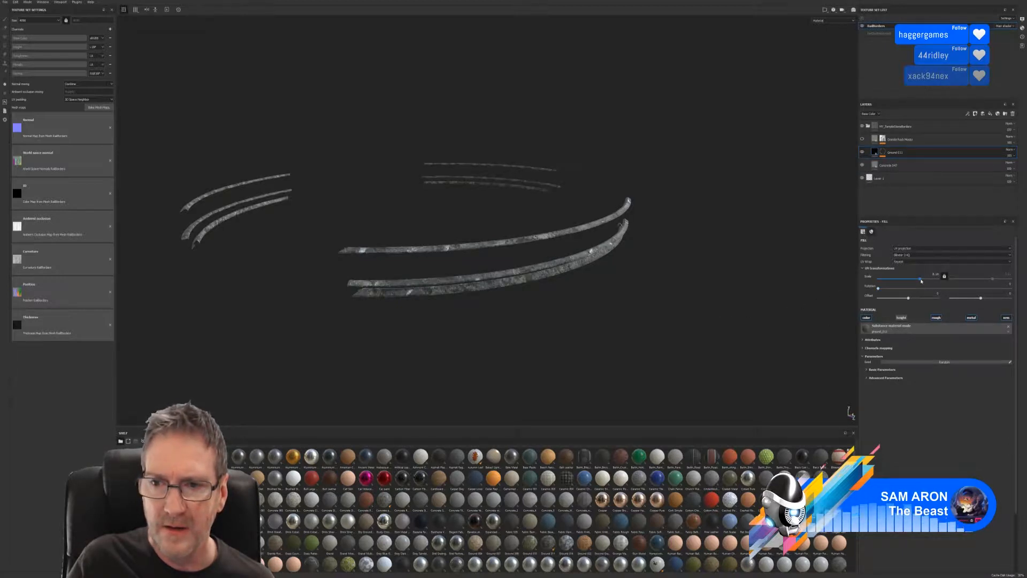
left_click_drag(920, 280, 926, 280)
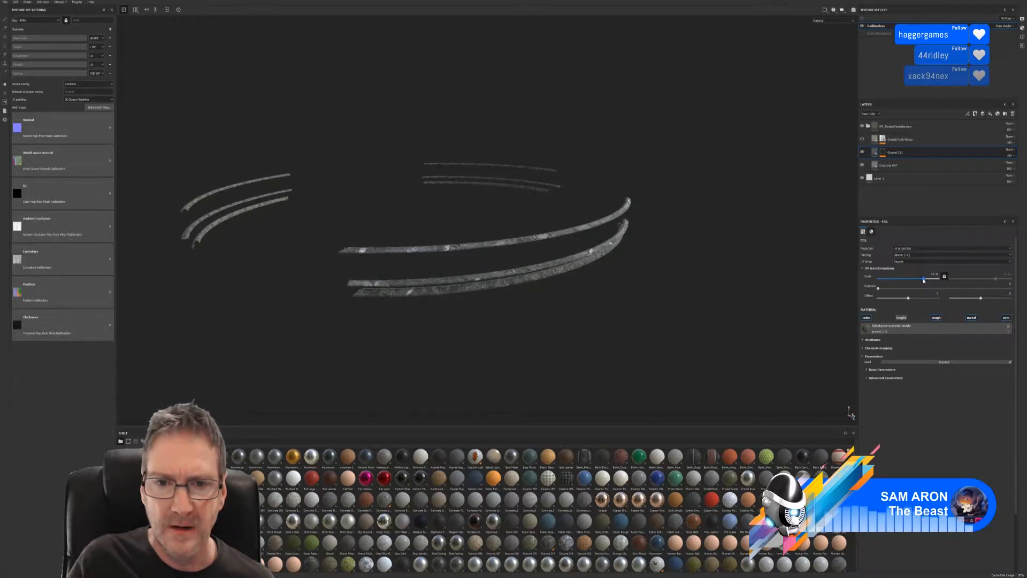
- Show the granite rock layer again, raise its UV scale slightly, and check the bands from another angle
left_click(862, 139)
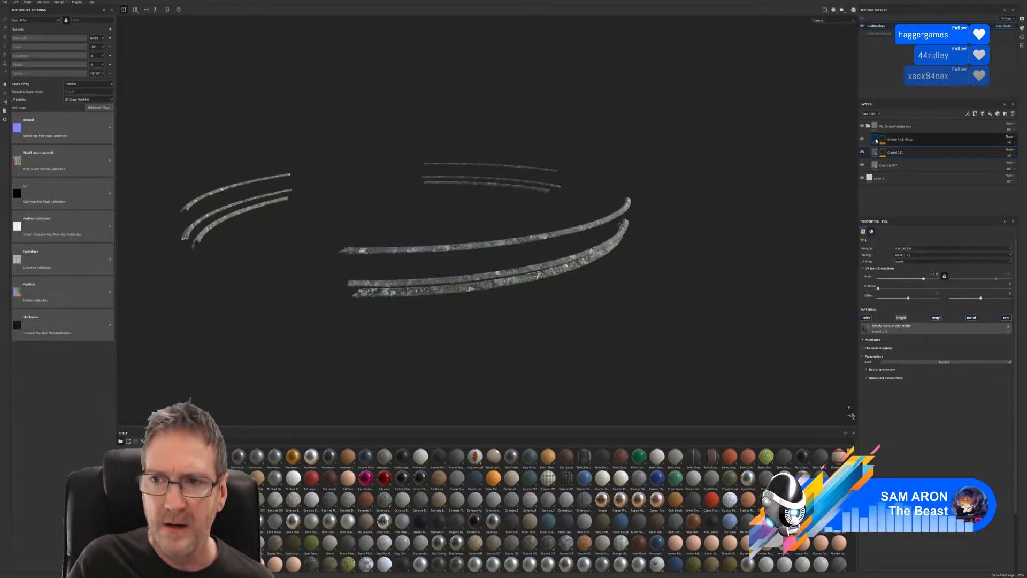
left_click(888, 139)
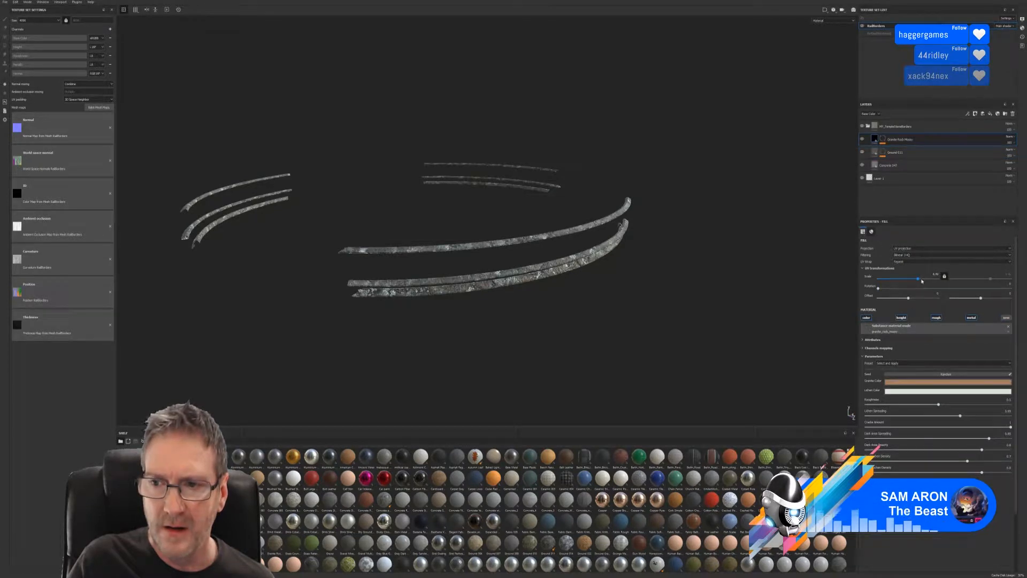
left_click_drag(920, 280, 921, 280)
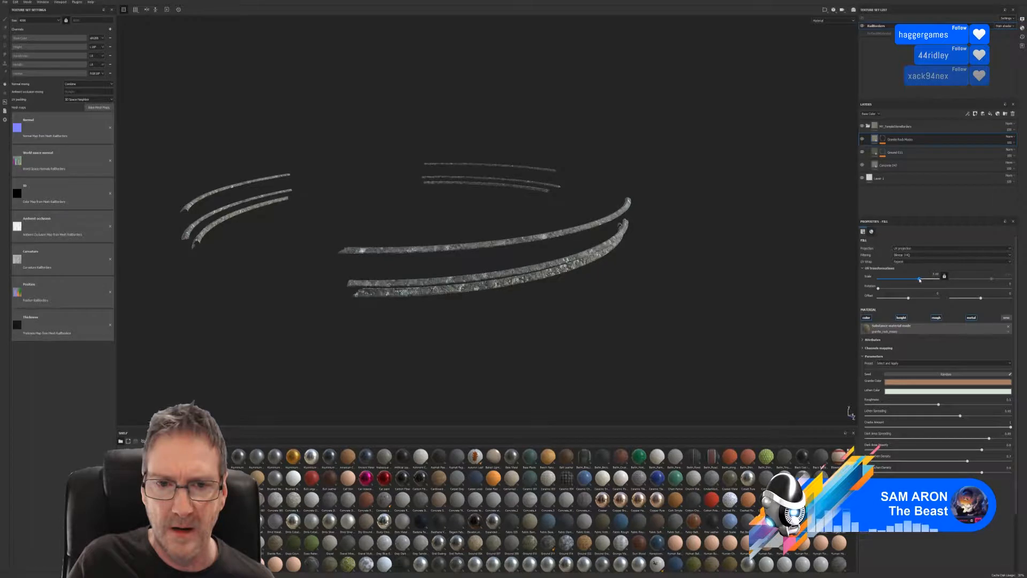
left_click_drag(685, 337, 578, 313, "alt")
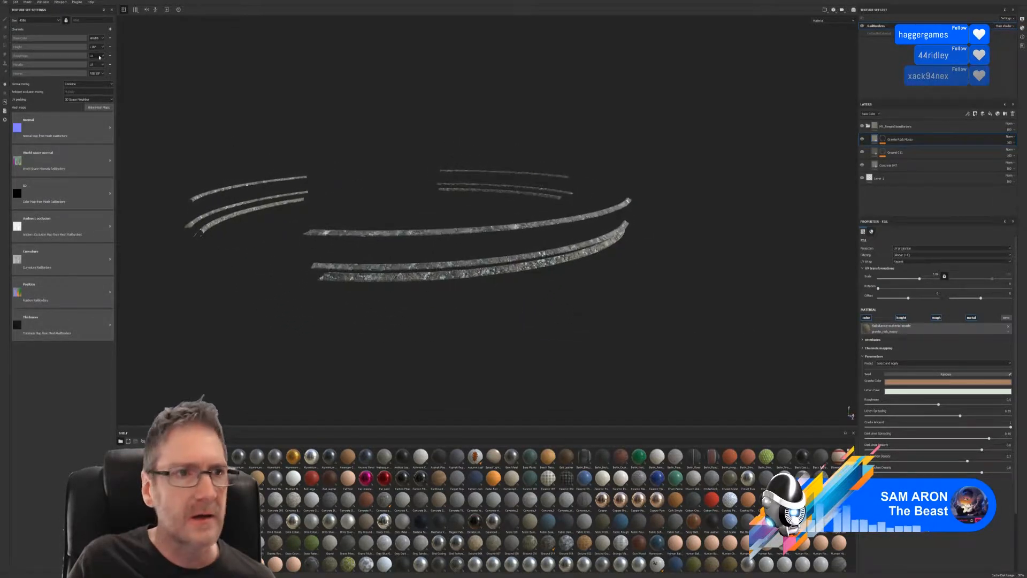
- Save the project and export the RailBorders texture set with the current export settings
left_click(7, 2)
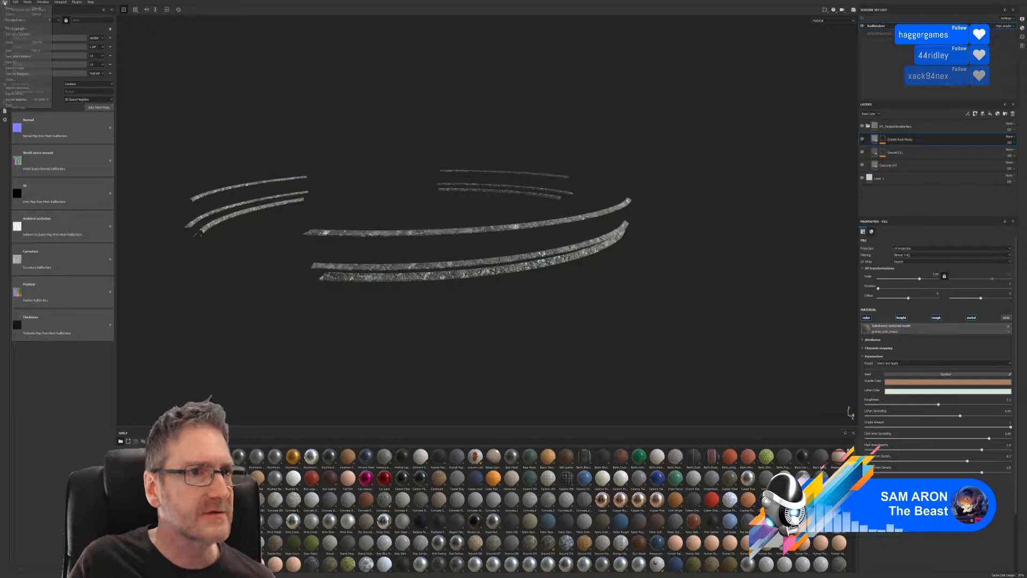
left_click(15, 50)
left_click(6, 2)
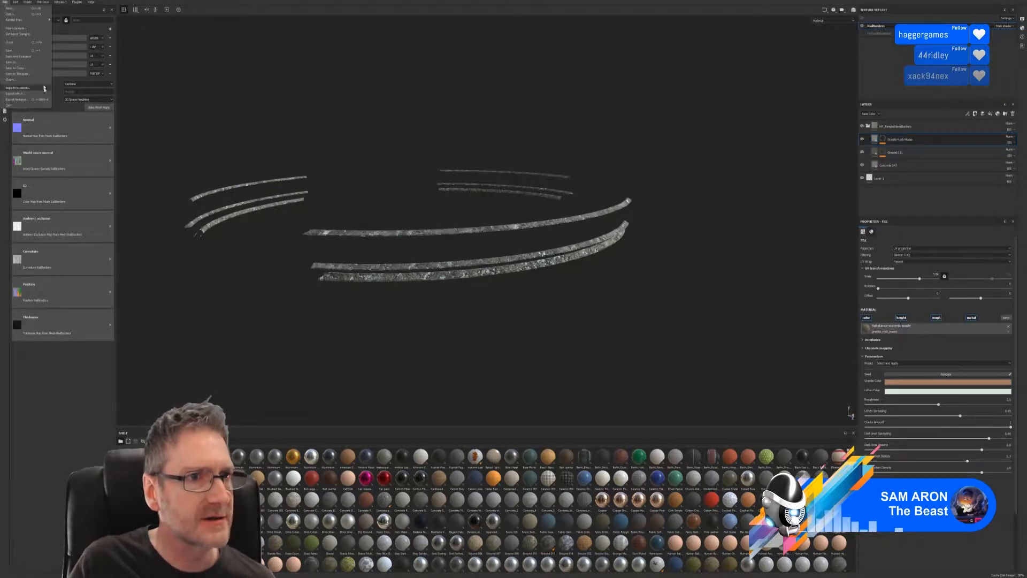
left_click(37, 100)
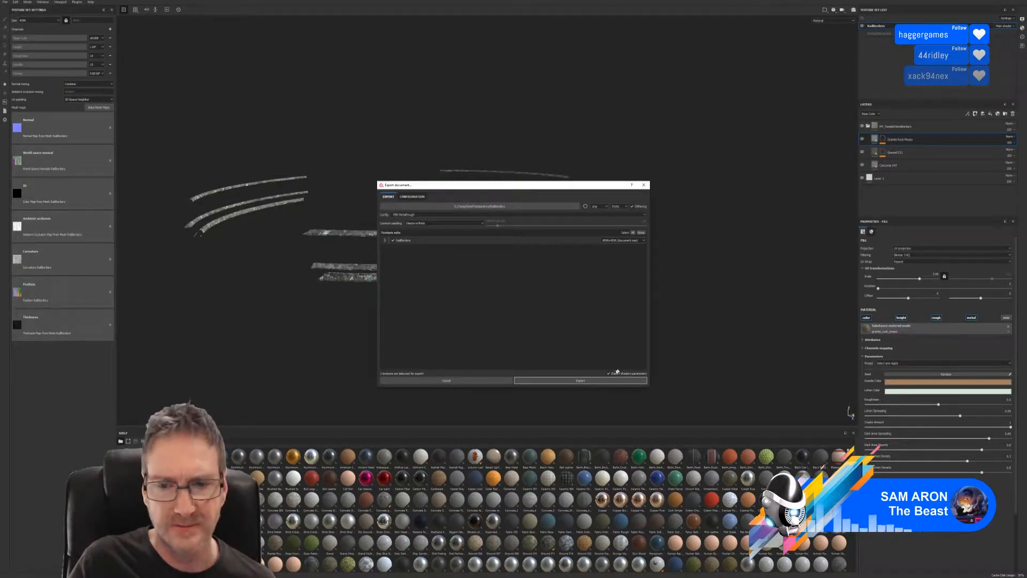
left_click(587, 381)
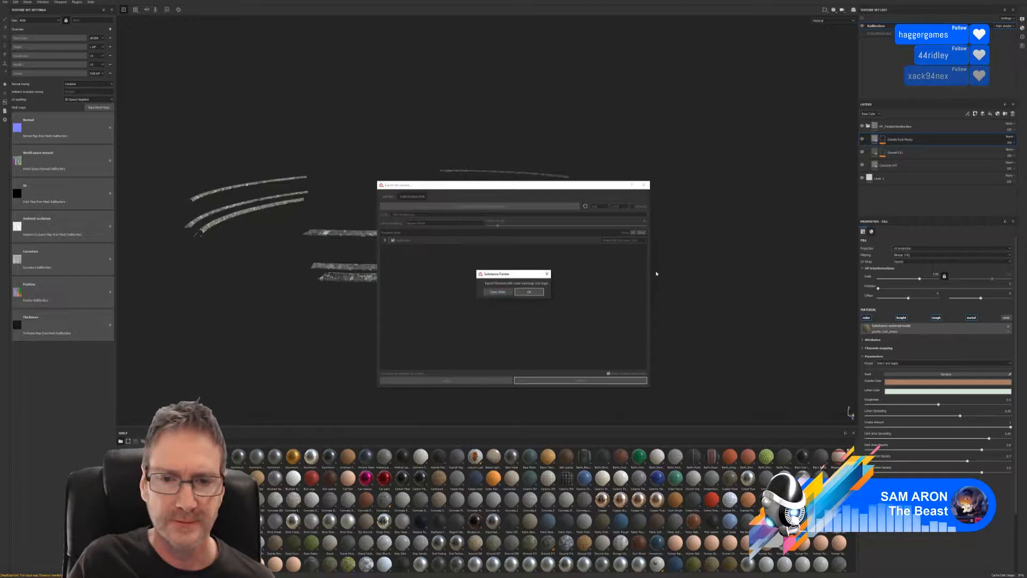
left_click(527, 291)
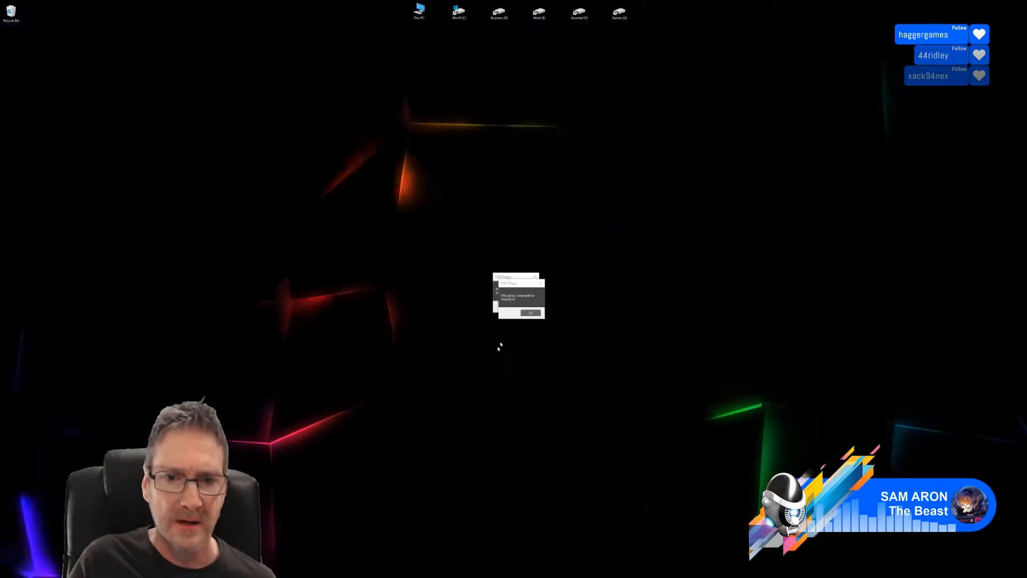
- Dismiss the 3ds Max crash errors without saving a scene copy and cancel the error report
left_click(530, 313)
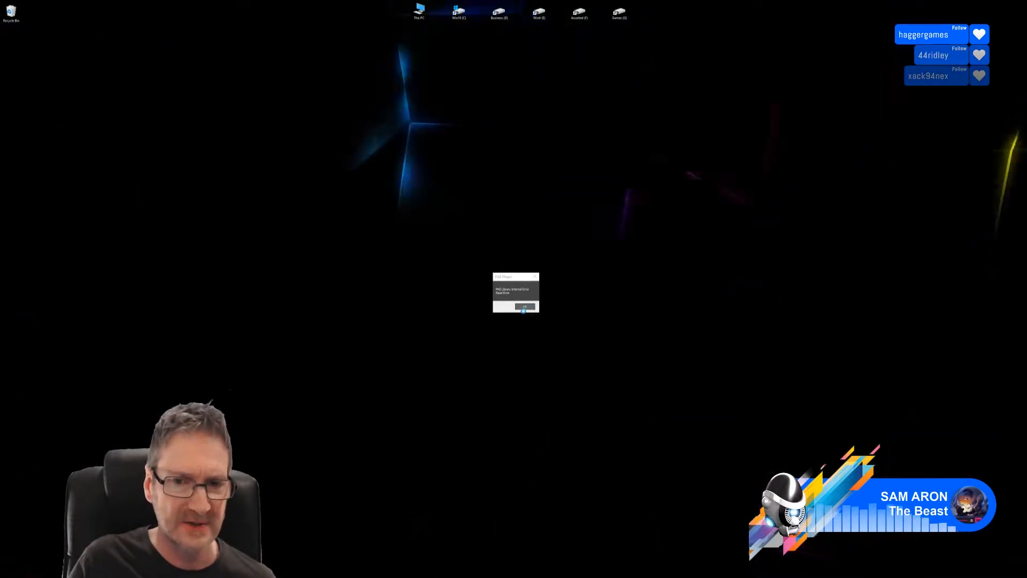
left_click(524, 306)
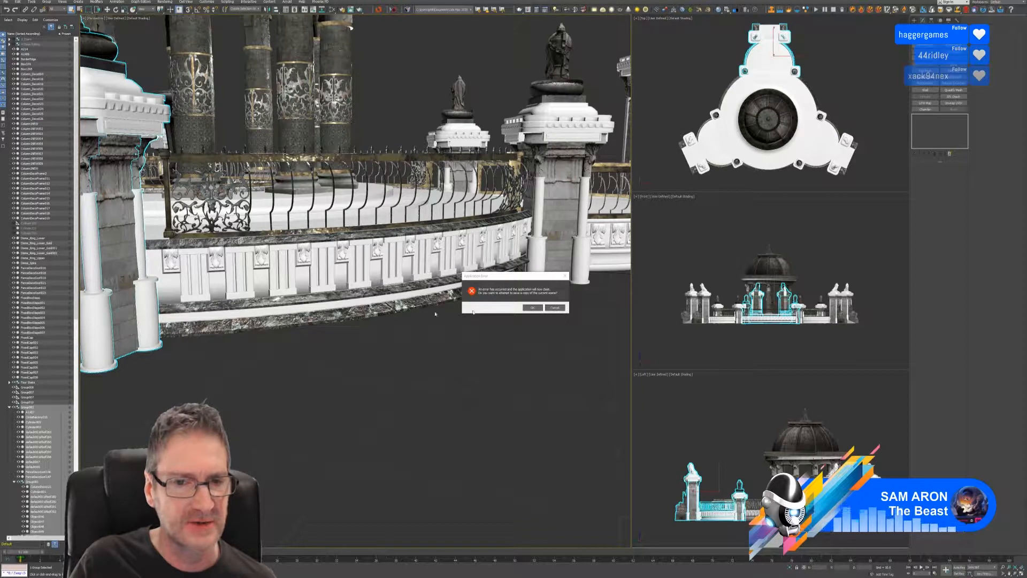
left_click(554, 307)
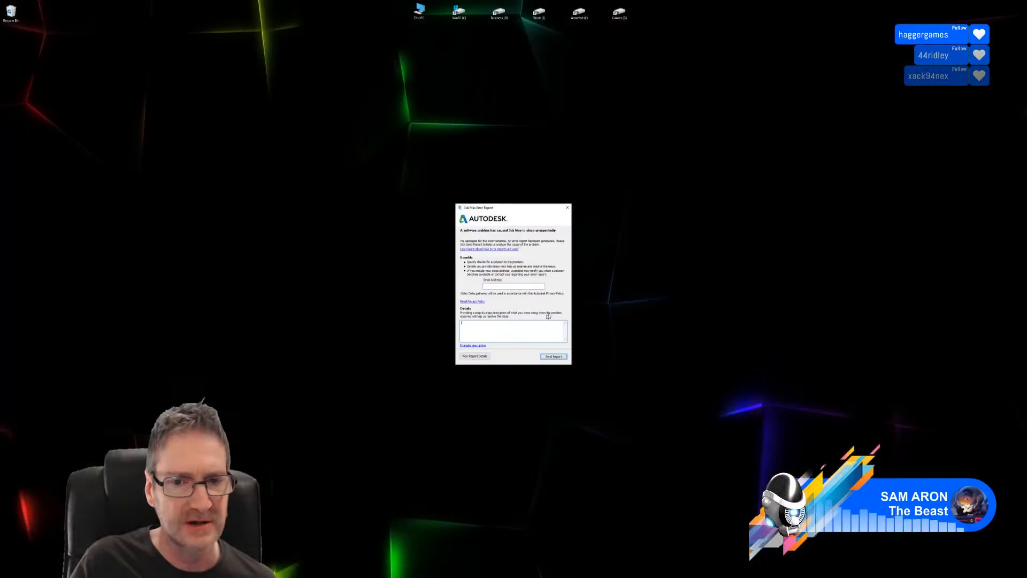
left_click(566, 210)
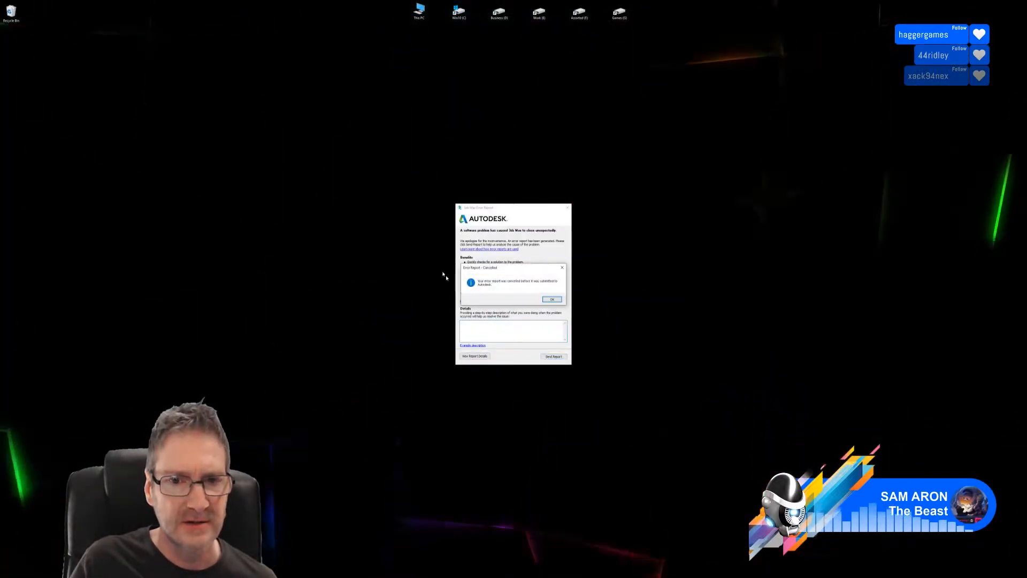
left_click(552, 300)
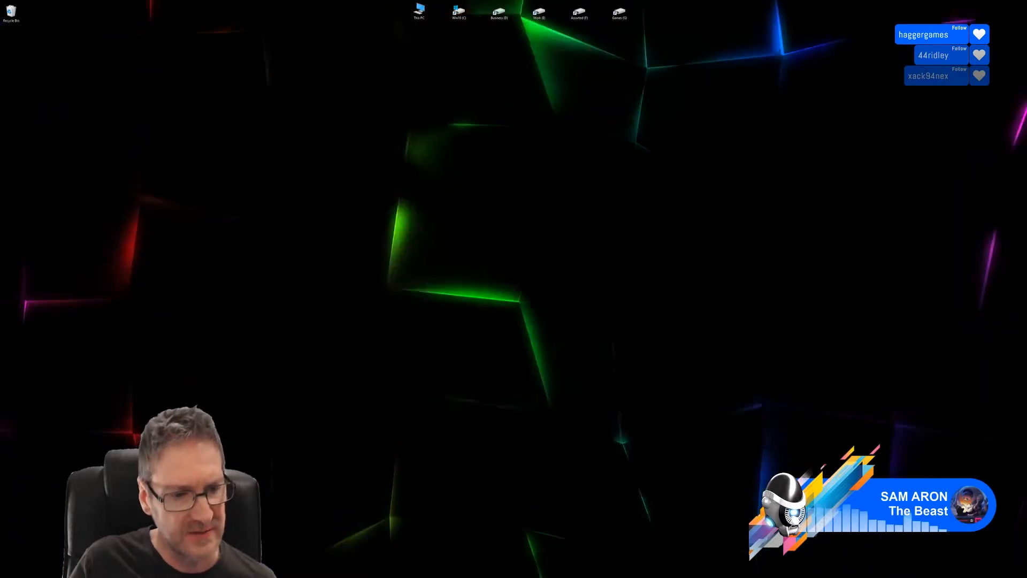
- Restart 3ds Max and open the most recent gazebo scene from the recent files
key("super")
left_click(137, 446)
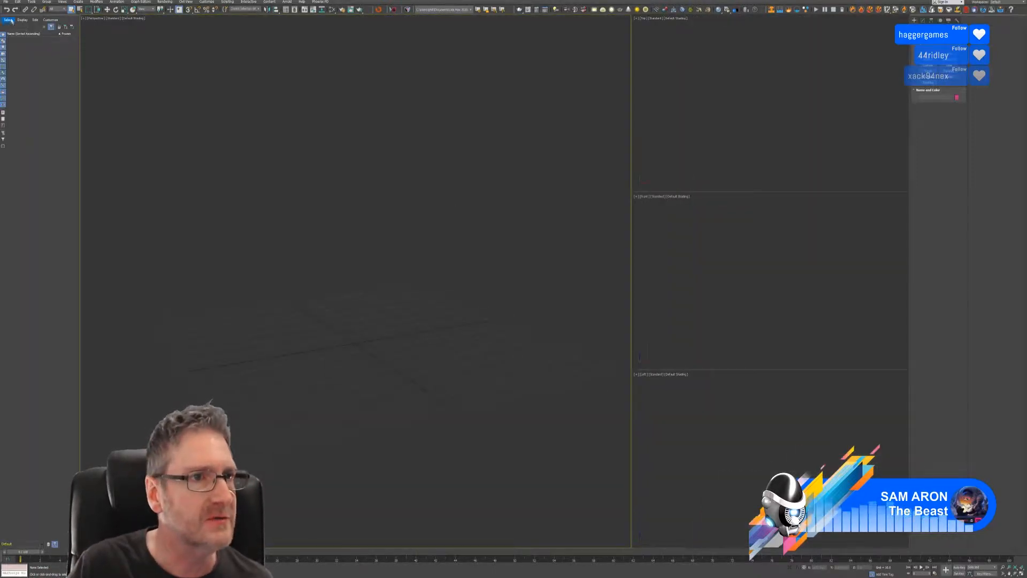
left_click(6, 2)
mouse_move(32, 30)
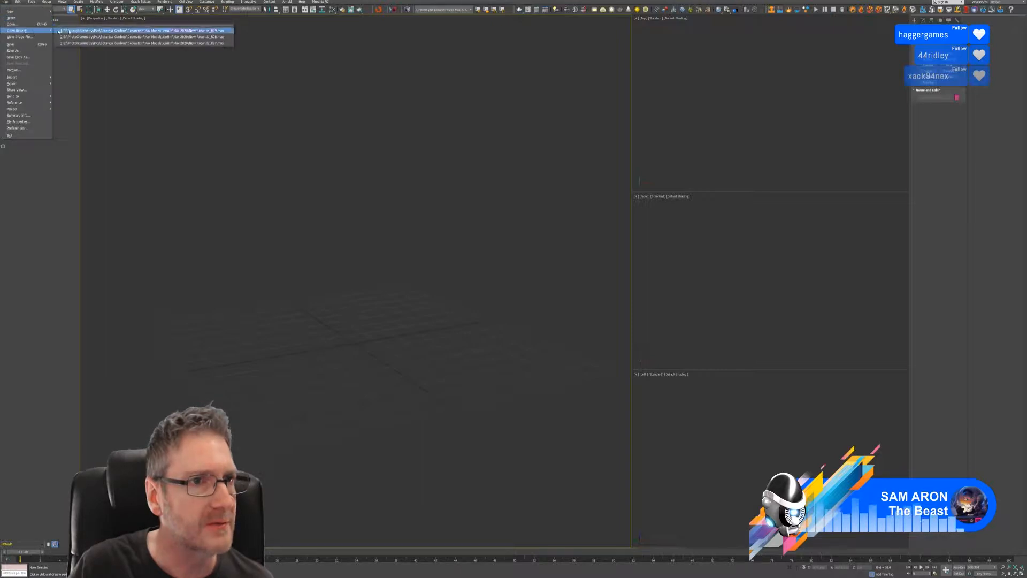
left_click(88, 31)
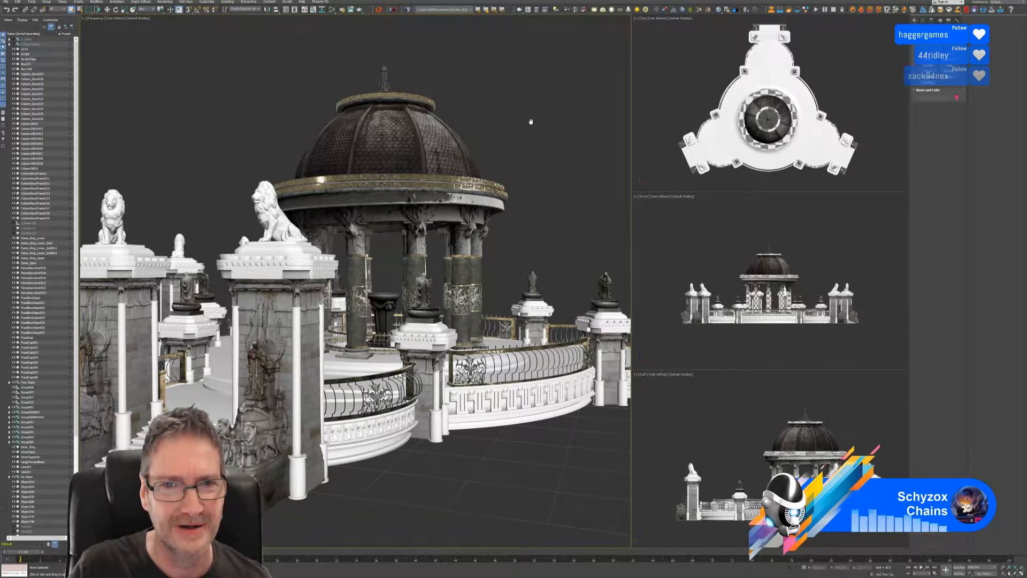
- Inspect the reopened gazebo in the perspective view and activate the top, front and left views in turn
middle_click_drag(531, 122, 671, 96)
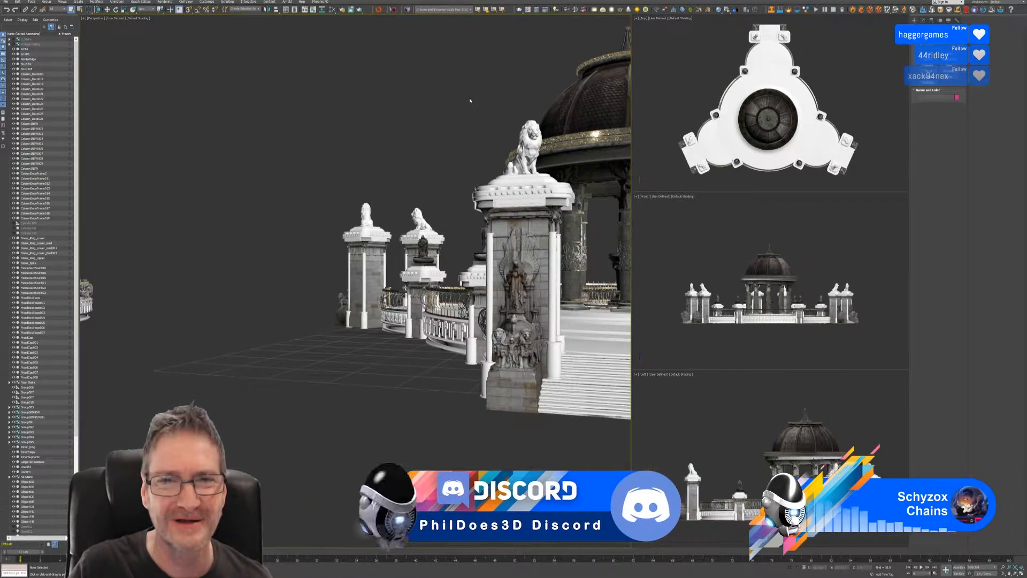
middle_click_drag(361, 138, 337, 124)
left_click(703, 96)
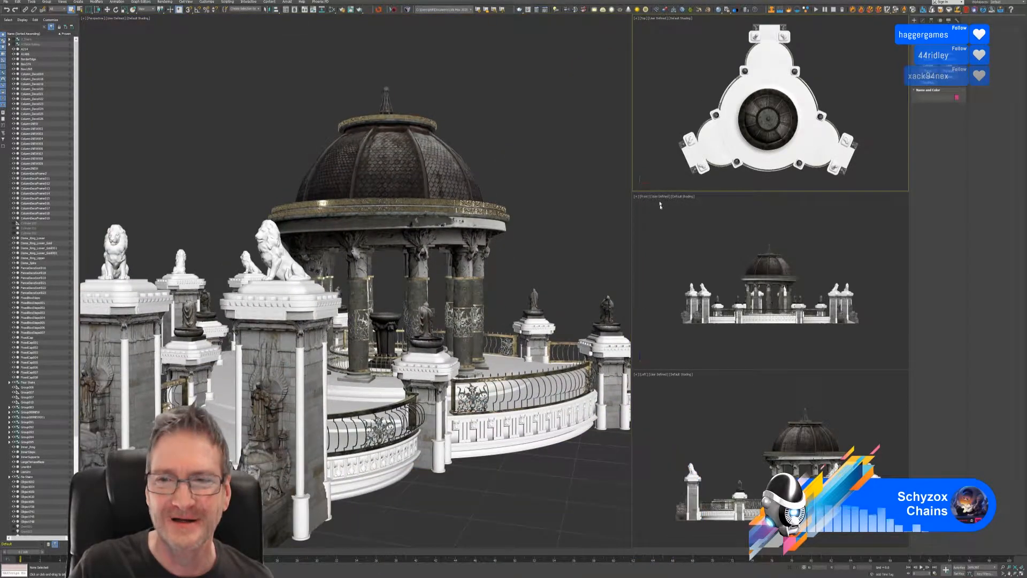
left_click(656, 256)
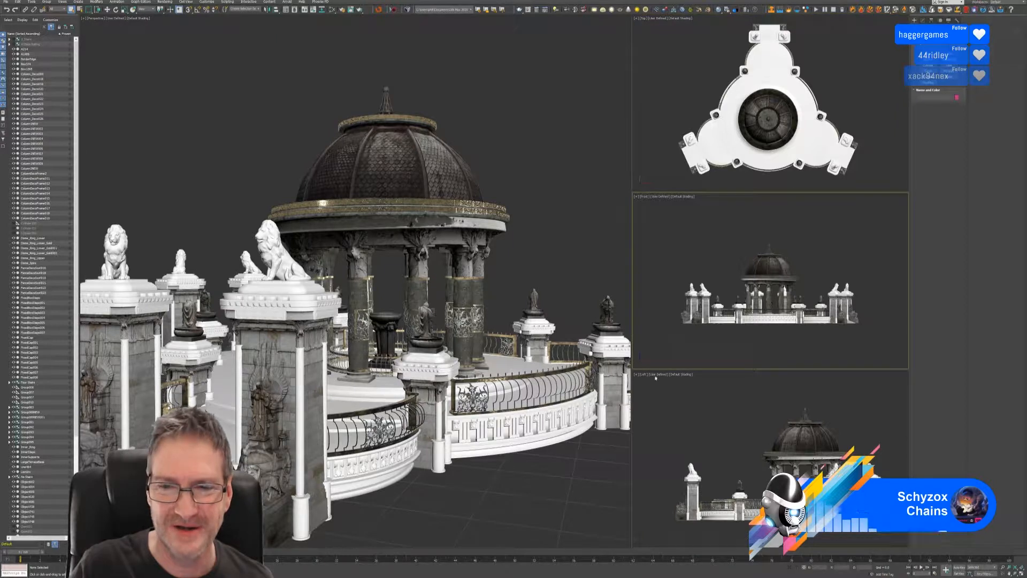
left_click(651, 417)
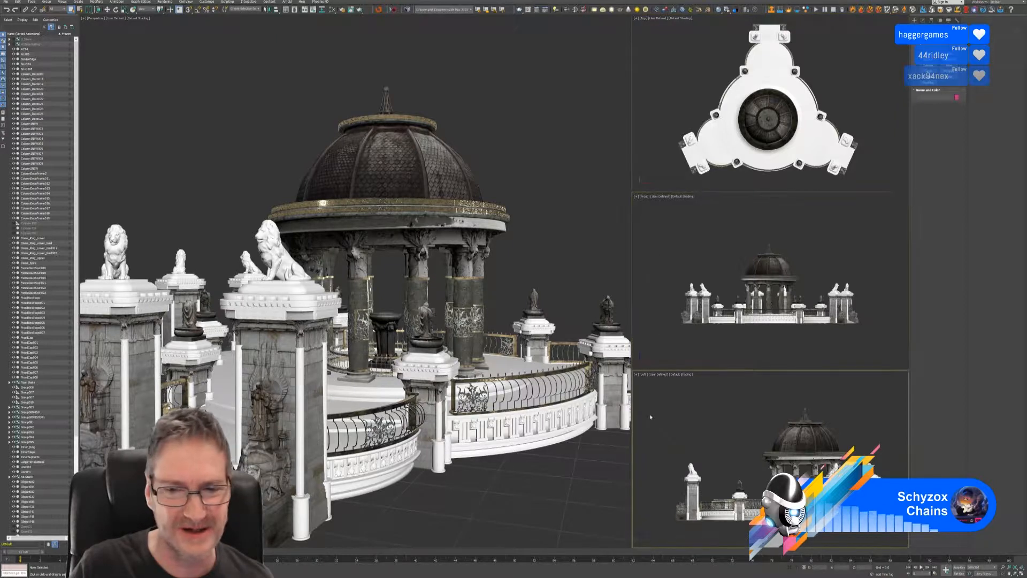
- Add a DirectX Shader material below the existing nodes in the Slate Material Editor and set its shader type to ShaderFX
left_click(549, 180)
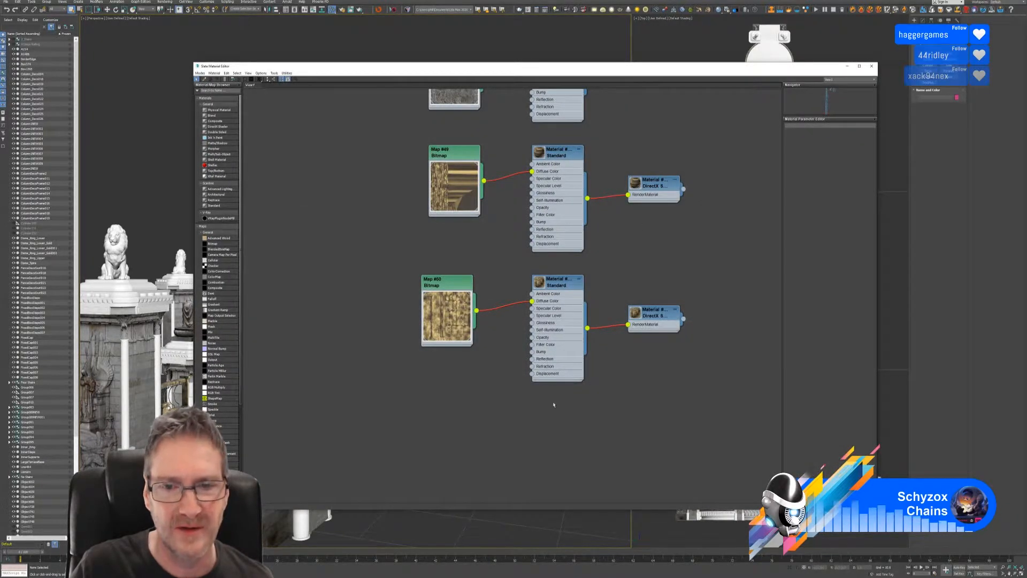
middle_click_drag(555, 394, 543, 275)
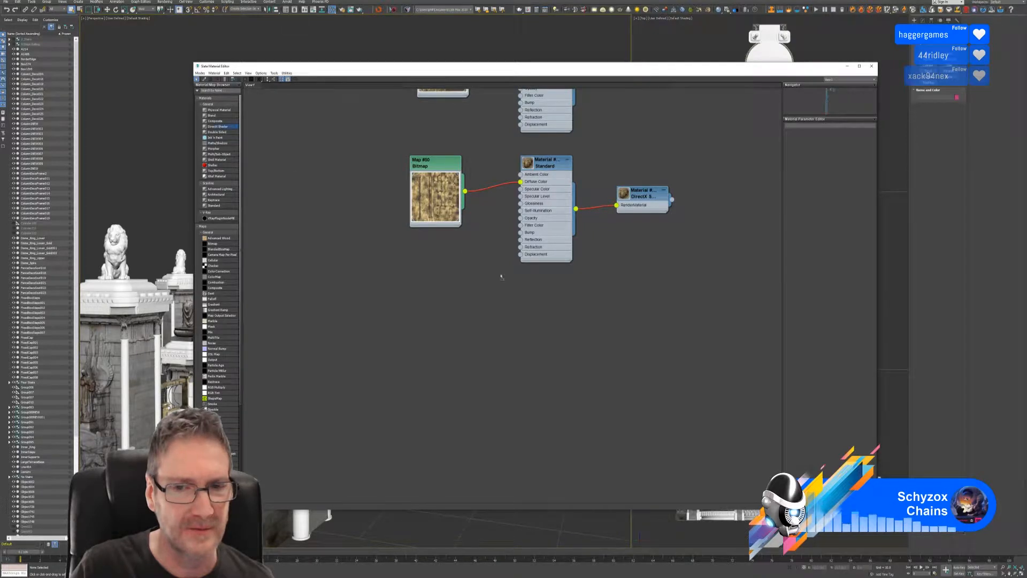
left_click_drag(502, 277, 545, 302)
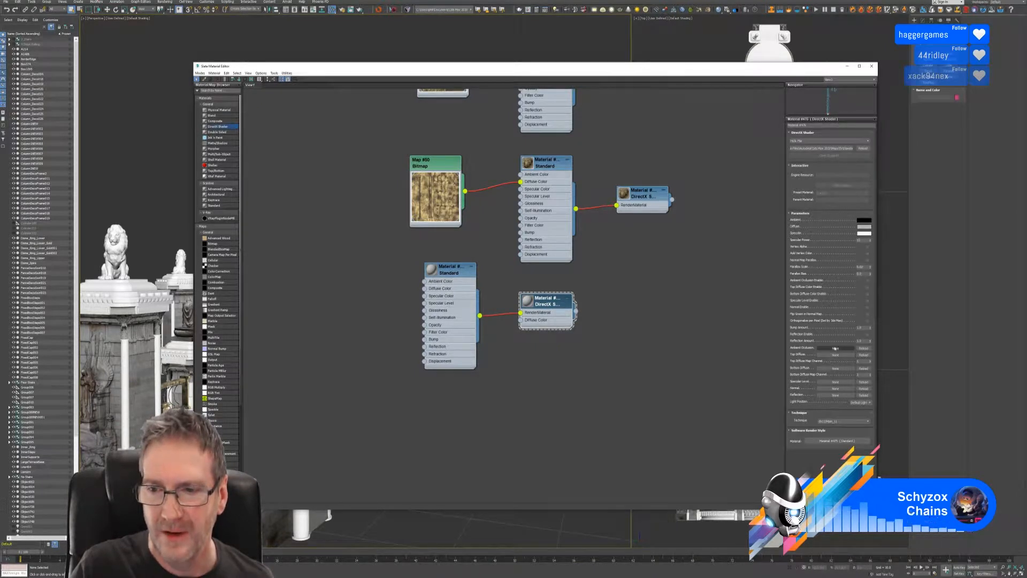
left_click(819, 141)
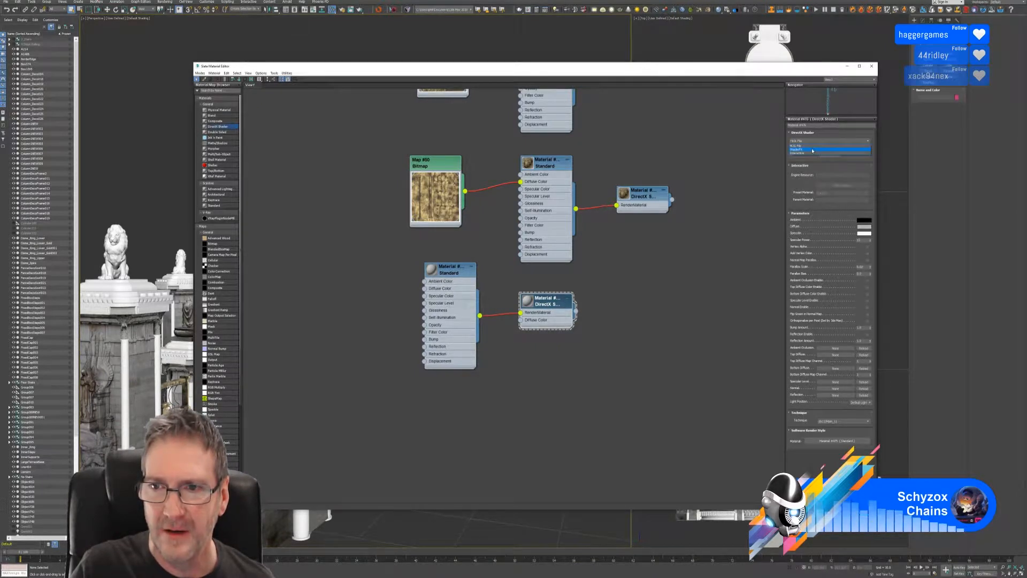
left_click(805, 153)
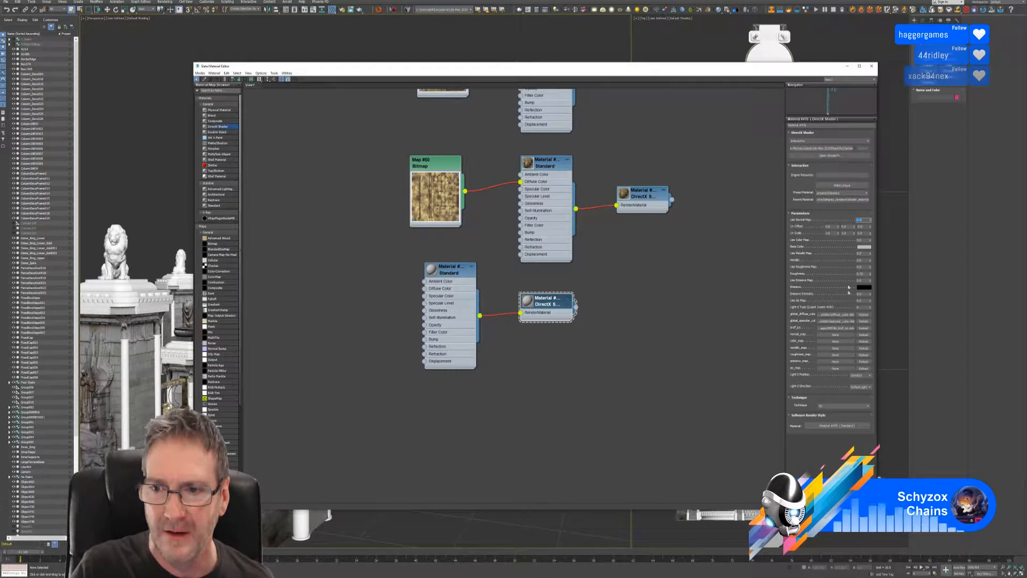
- Load the RailBorders Normal texture as the new material's normal map and the BaseColor texture as its color map
left_click(834, 334)
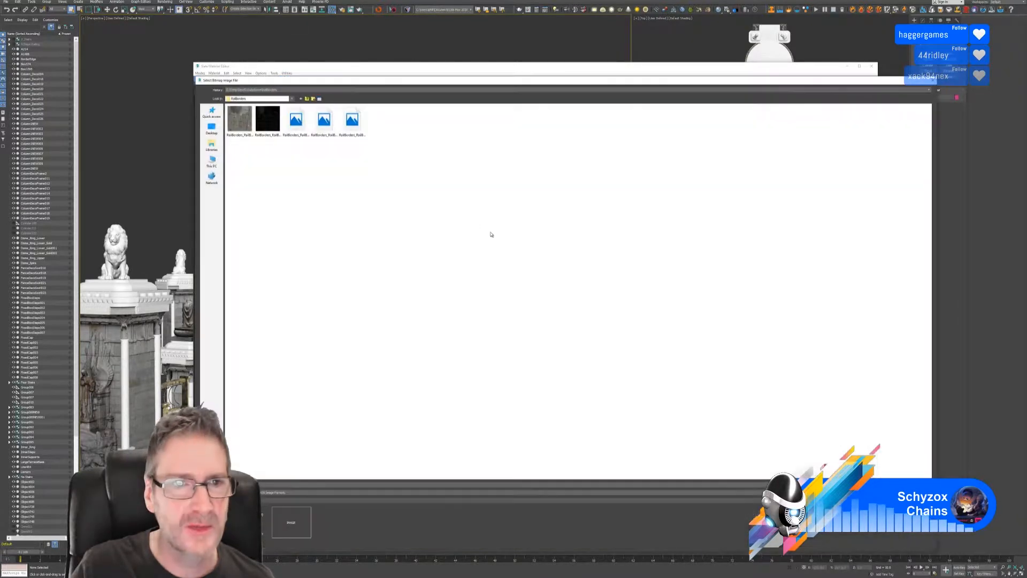
left_click(323, 119)
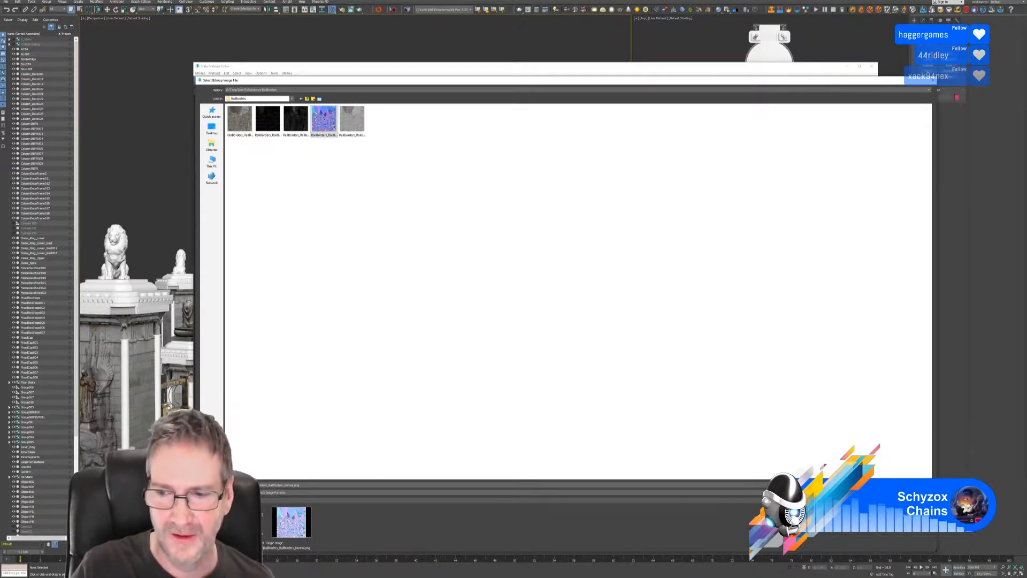
left_click(900, 475)
left_click(835, 341)
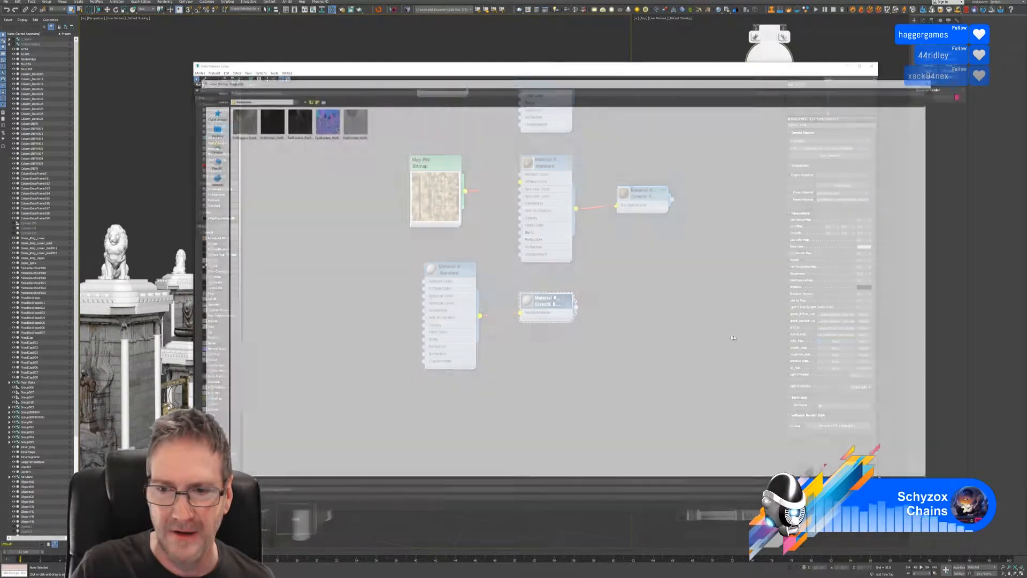
left_click(249, 143)
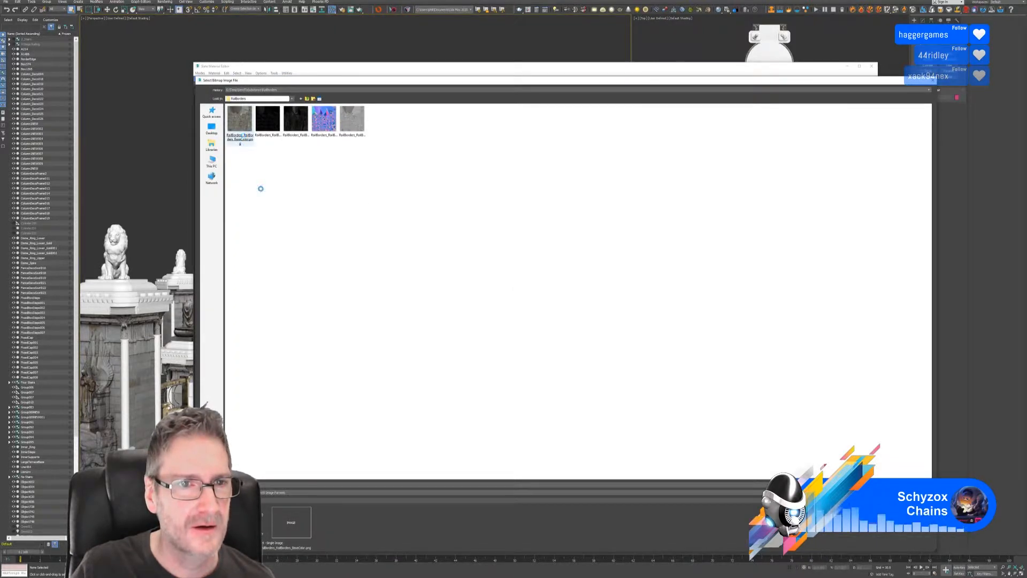
left_click(224, 524)
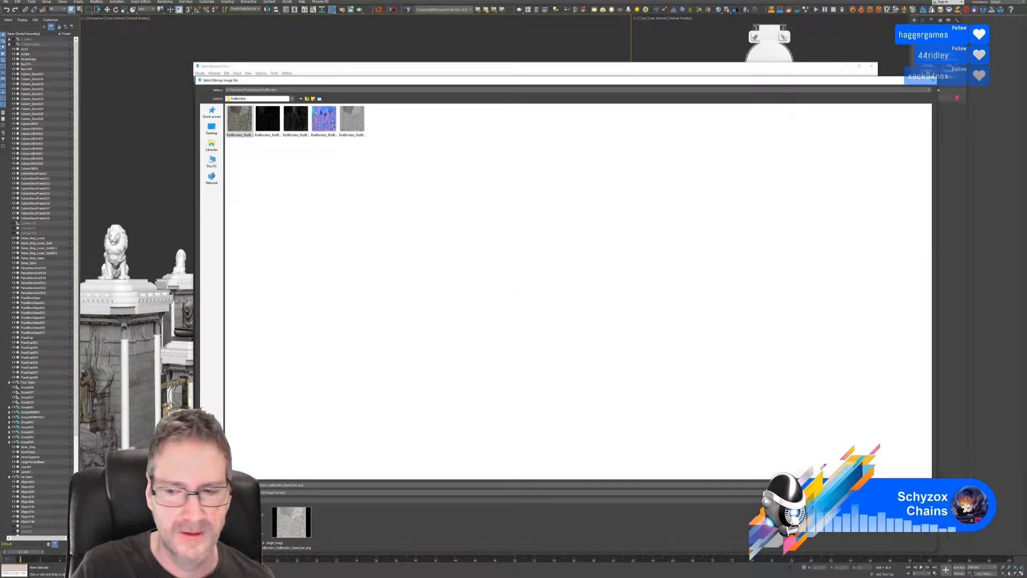
key("Return")
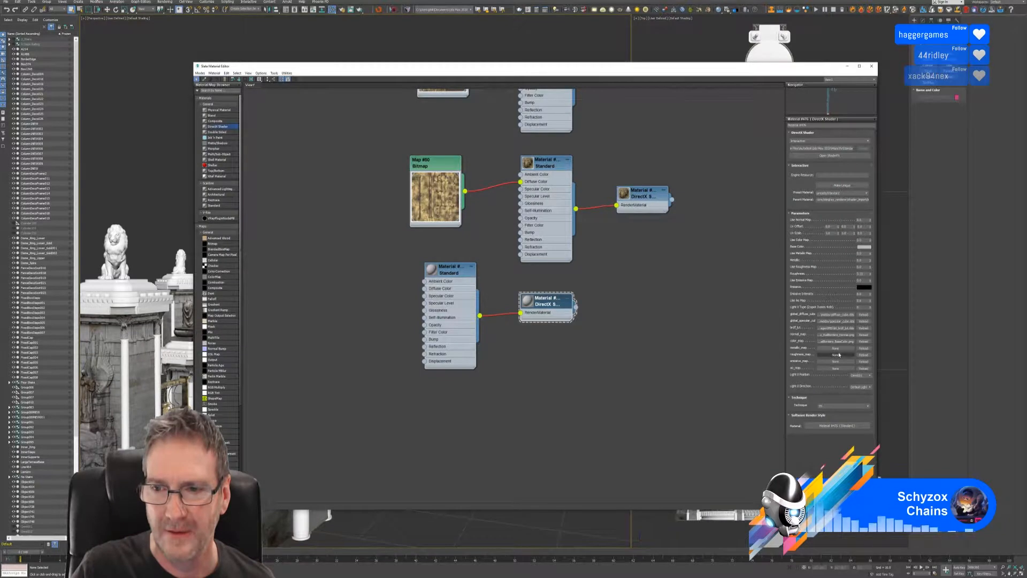
- Load the RailBorders Metallic texture as the metallic map and the Roughness texture as the roughness map
left_click(835, 348)
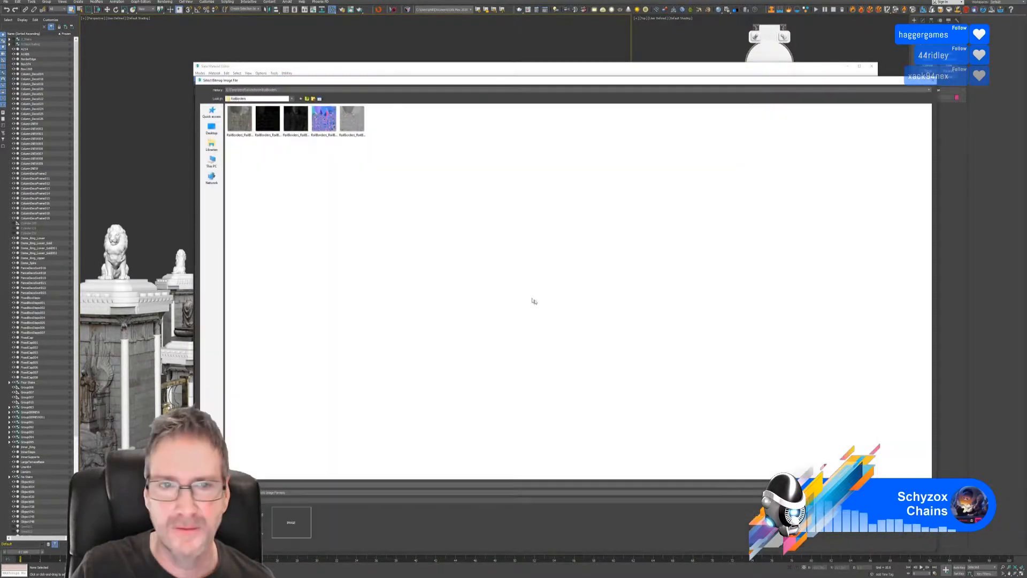
left_click(293, 136)
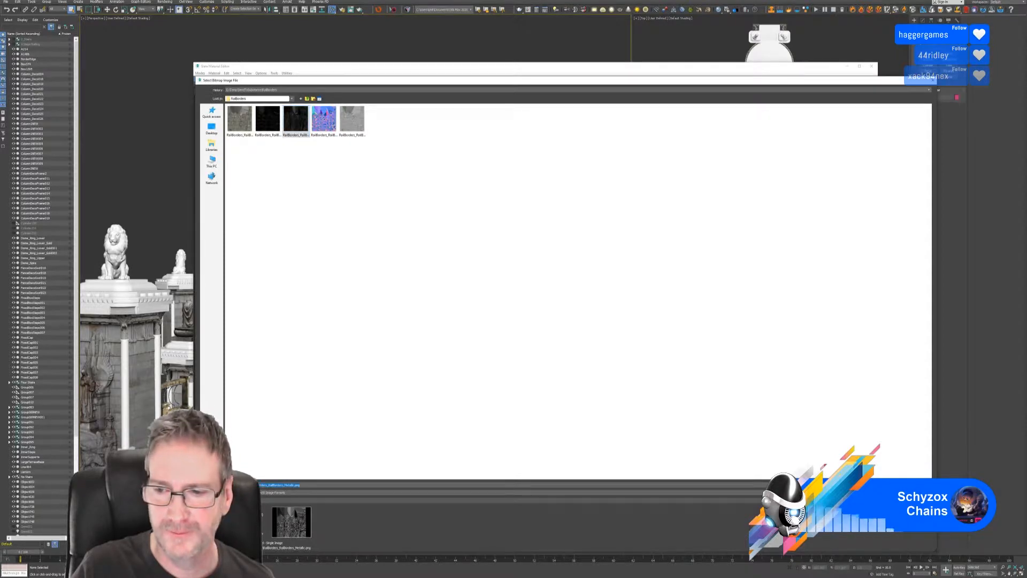
left_click(893, 485)
left_click(829, 355)
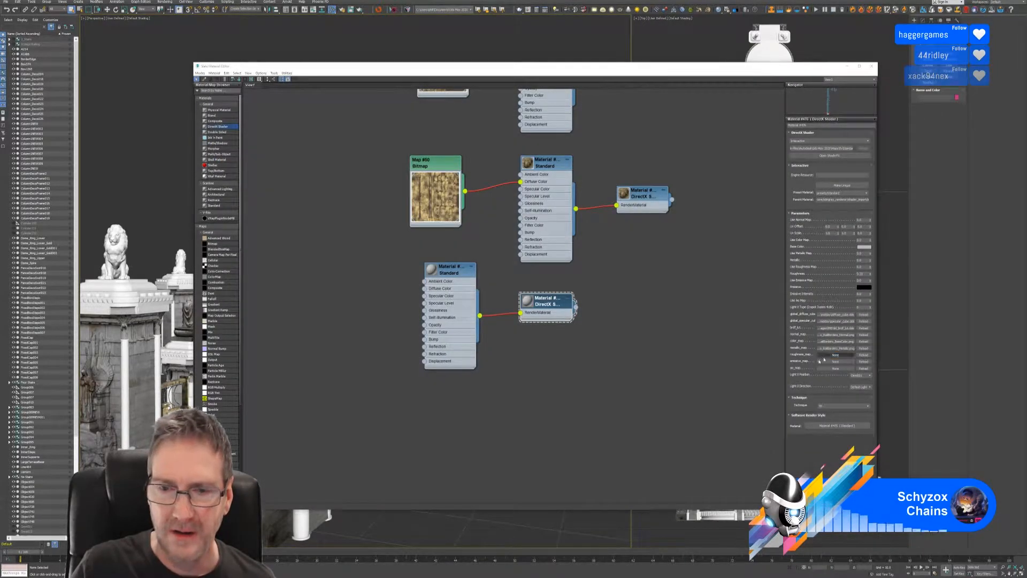
left_click(351, 120)
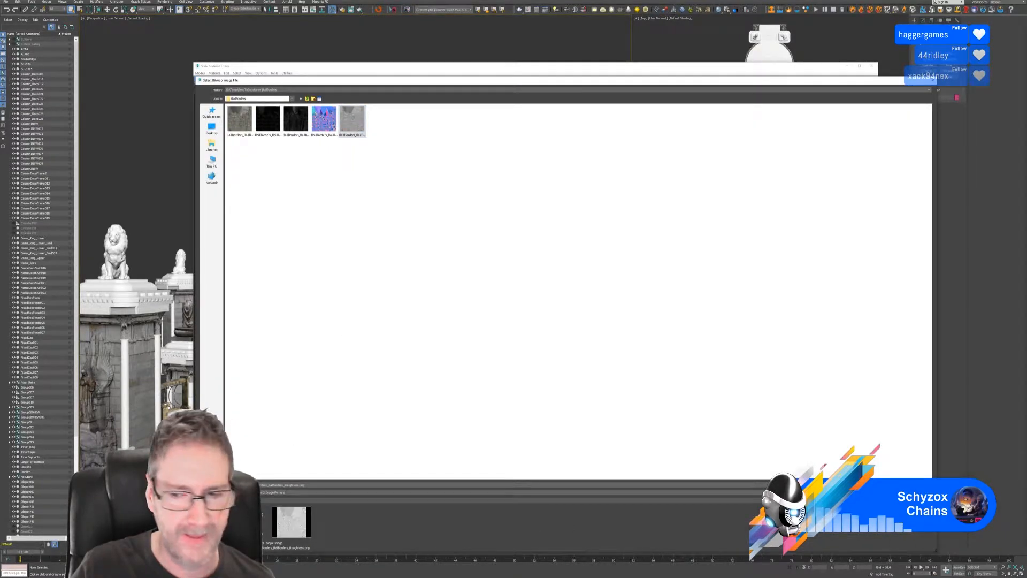
key("Return")
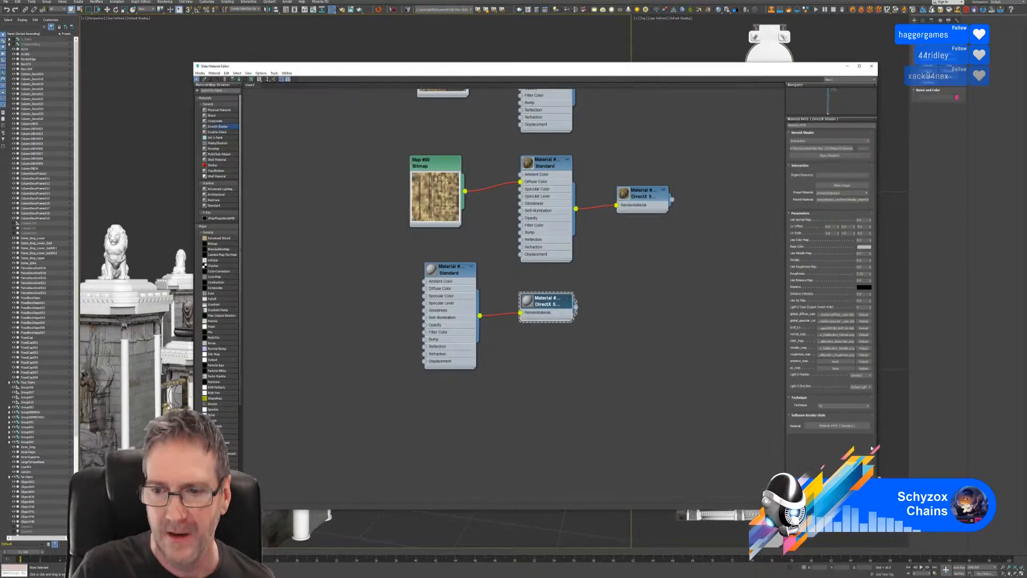
- Enable the normal, color, metallic and roughness maps by setting each of their use values to 1
left_click_drag(862, 219, 856, 219)
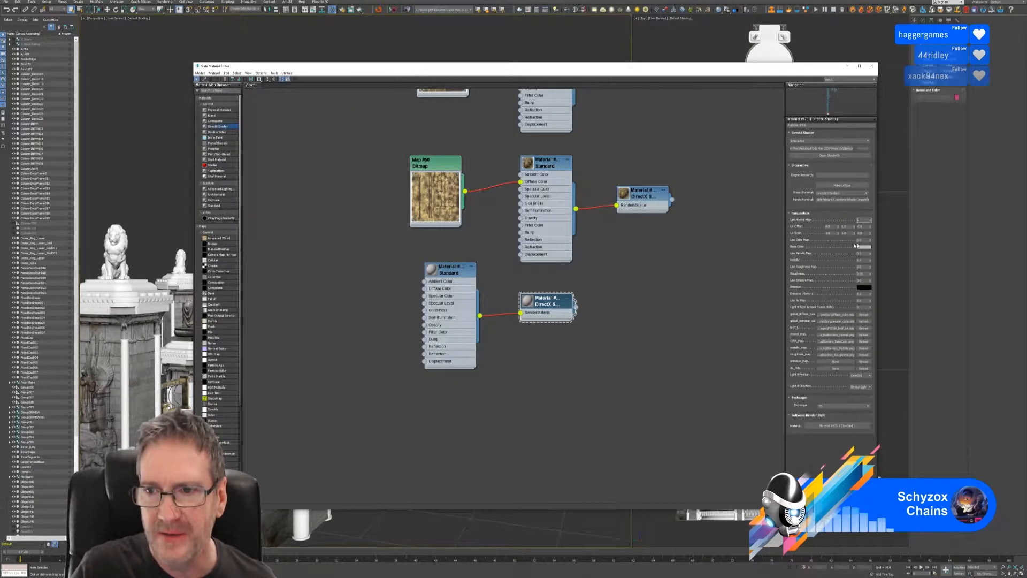
type("1")
key("Tab")
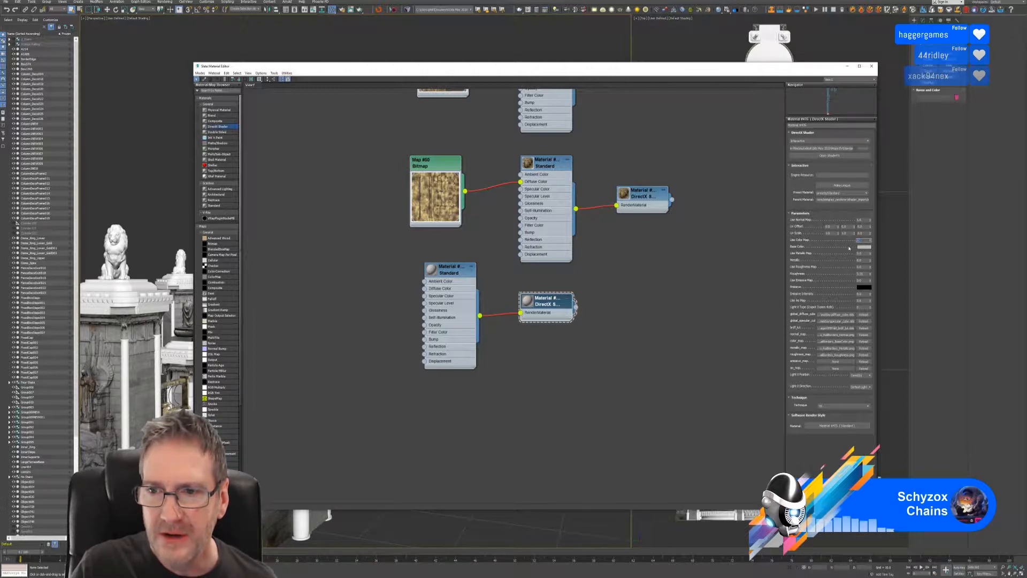
type("1")
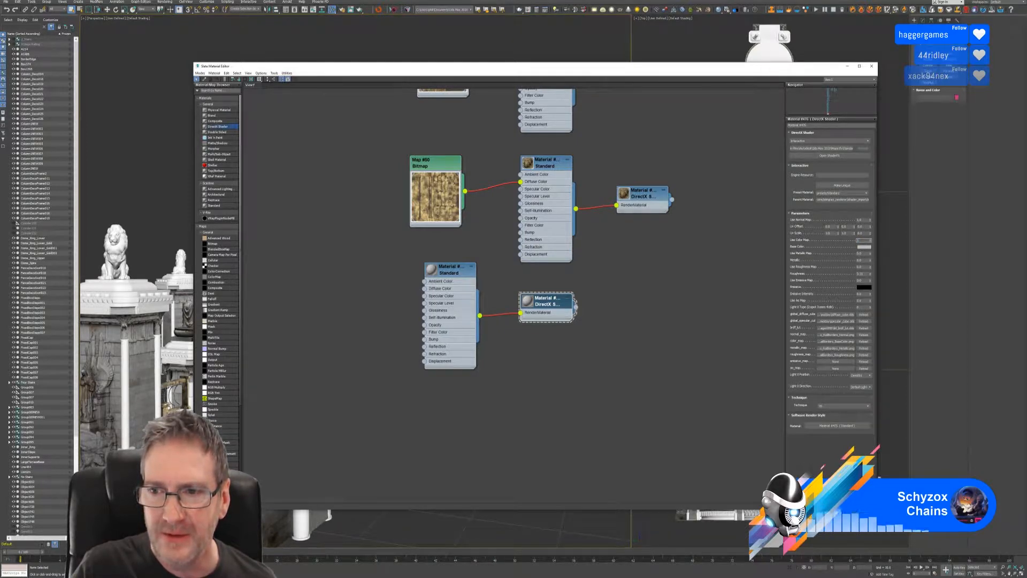
key("Tab")
type("1")
key("Tab")
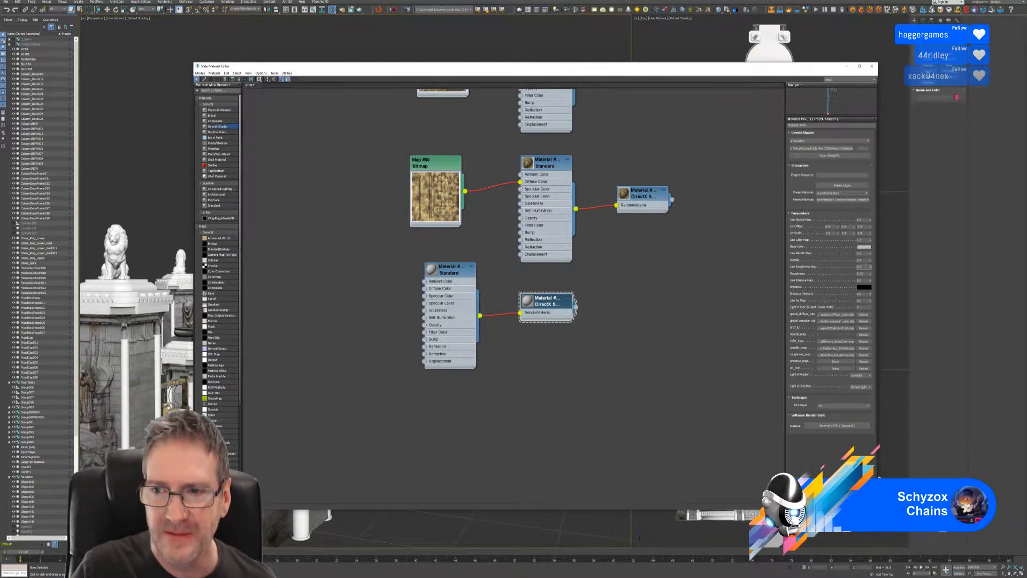
type("1")
key("Tab")
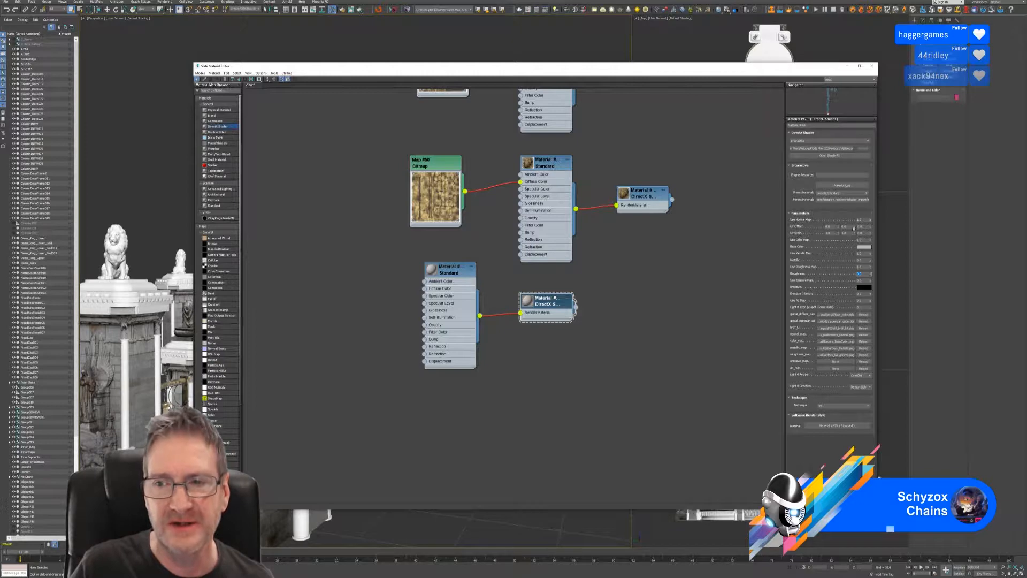
- Make the ShaderFX material unique, open its graph in an enlarged editor, and set the Standard Base node's lights to 3
left_click(844, 185)
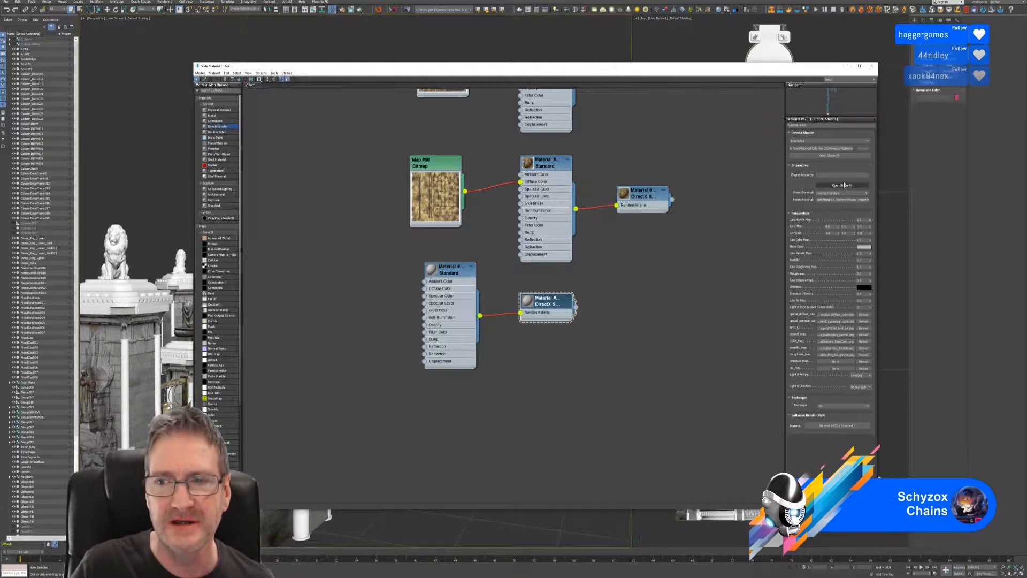
left_click(829, 156)
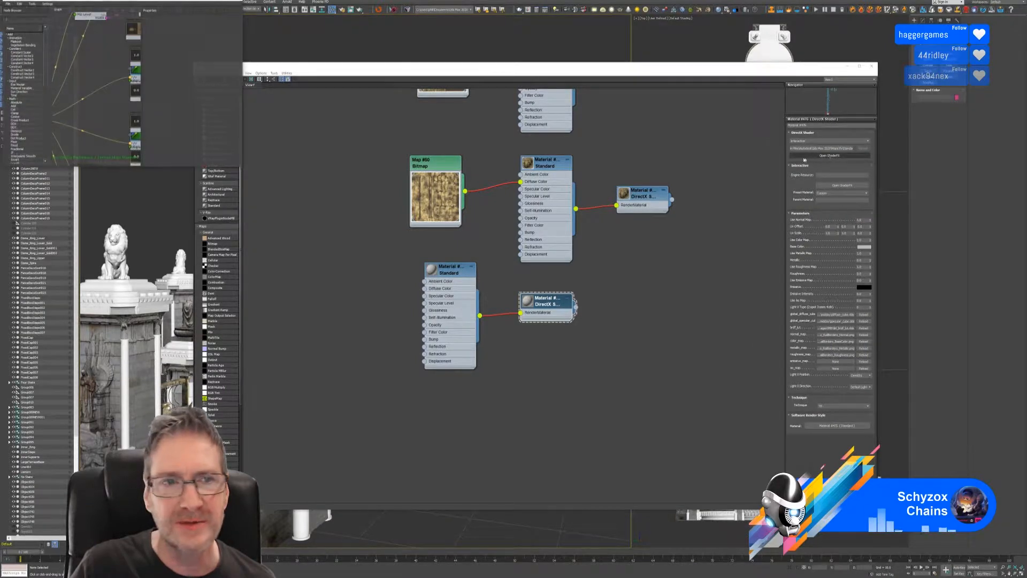
left_click_drag(163, 1, 385, 53)
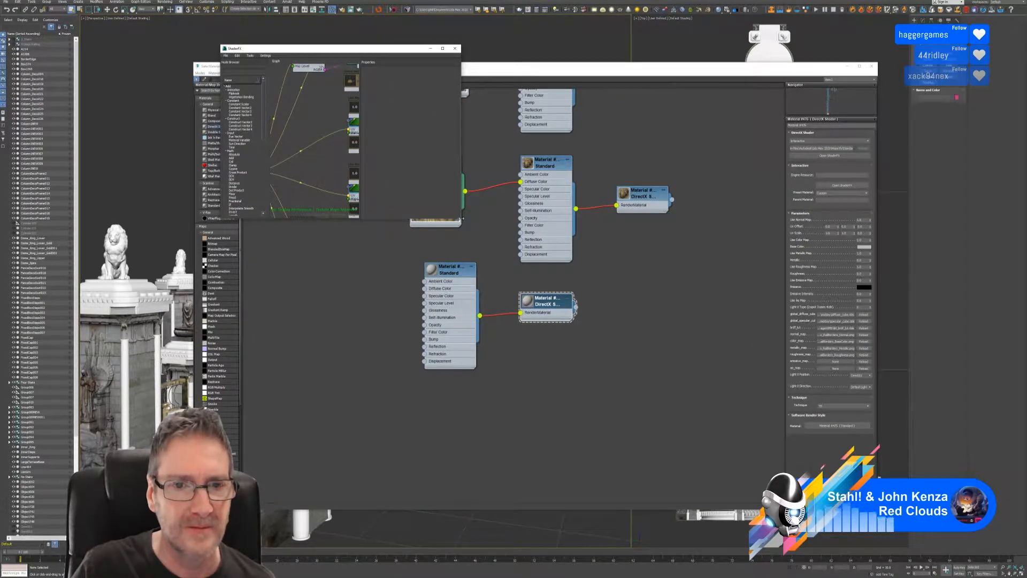
left_click_drag(461, 219, 685, 359)
middle_click_drag(557, 235, 349, 219)
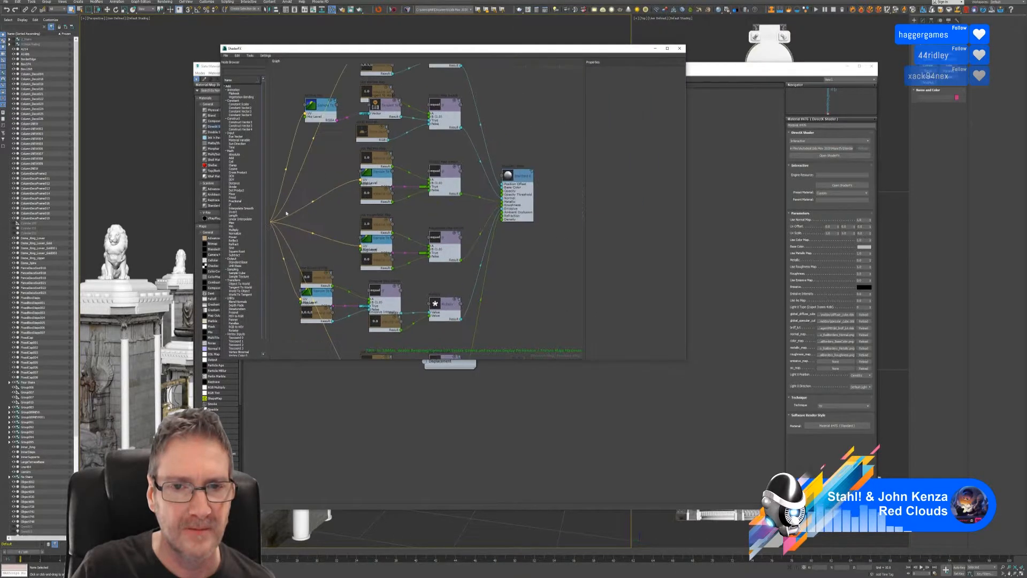
scroll(524, 166, "up", 3)
left_click(527, 177)
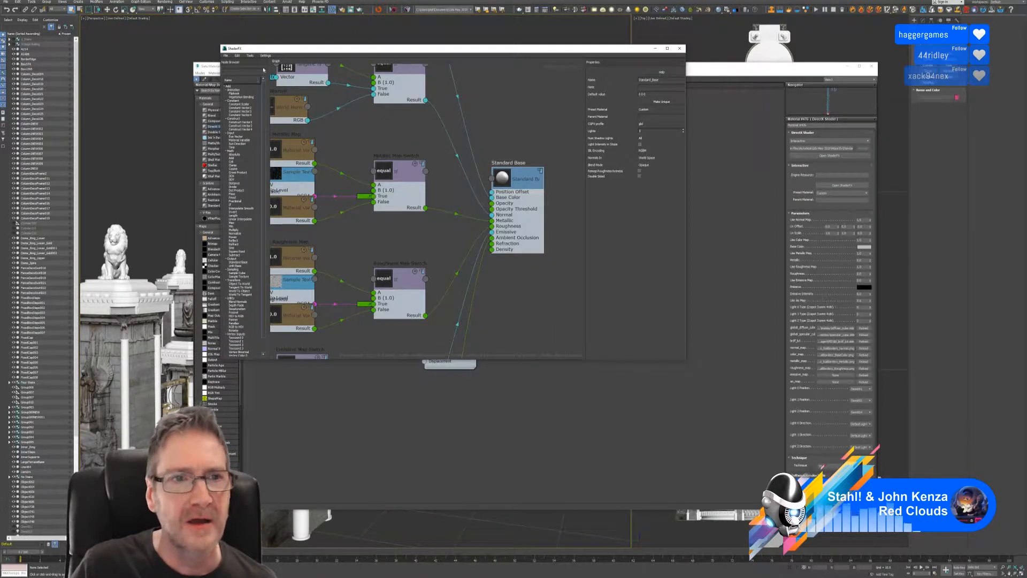
- Export the ShaderFX graph, overwriting the existing RailBorders.sfx file
left_click(225, 56)
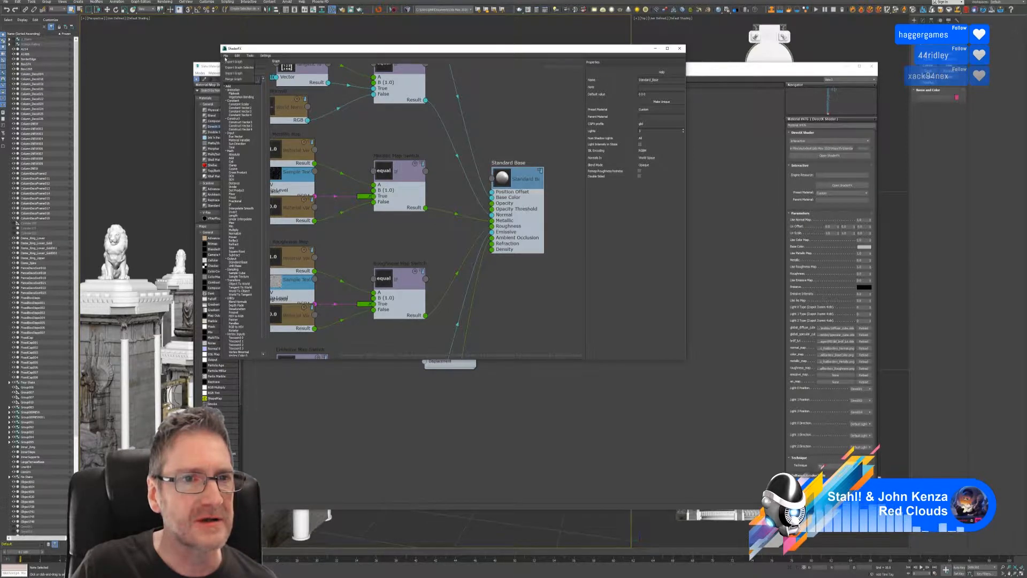
left_click(238, 62)
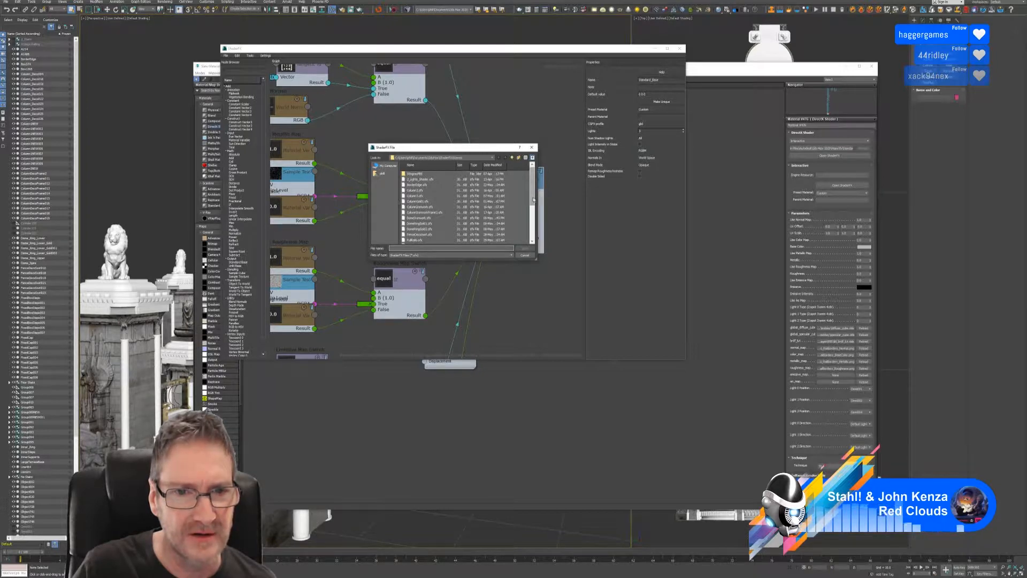
left_click_drag(532, 199, 538, 220)
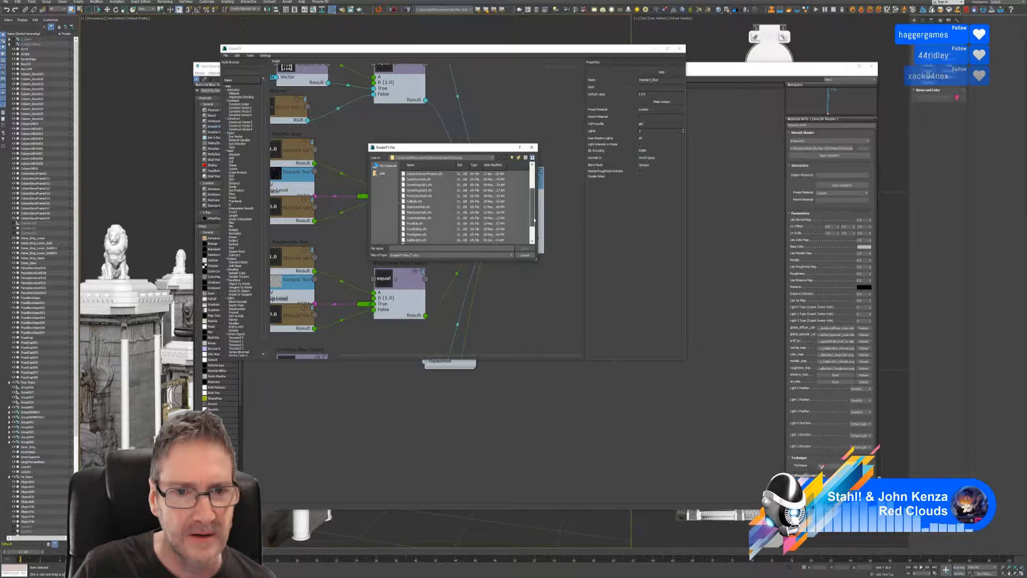
left_click(471, 240)
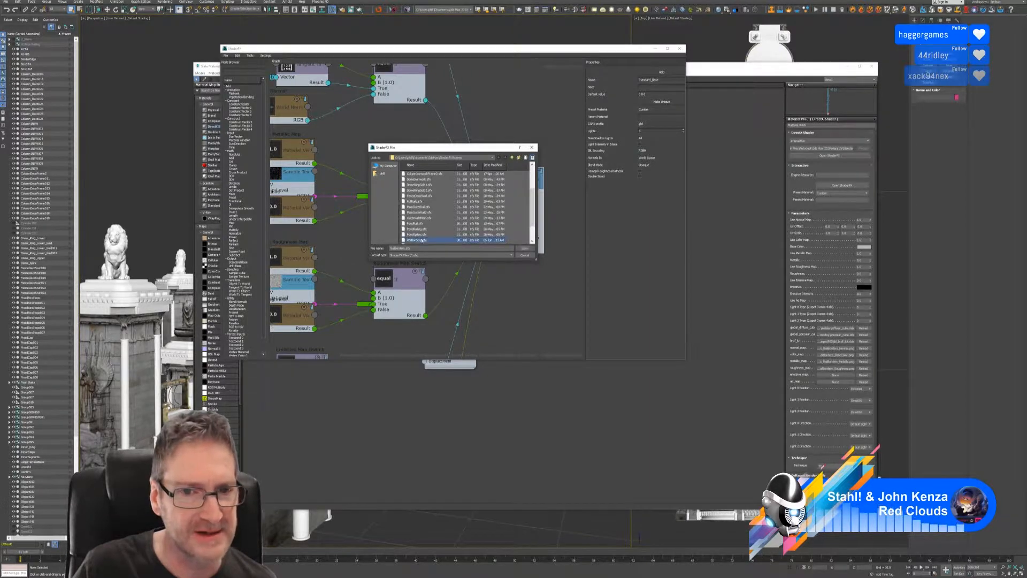
left_click(525, 248)
left_click(449, 213)
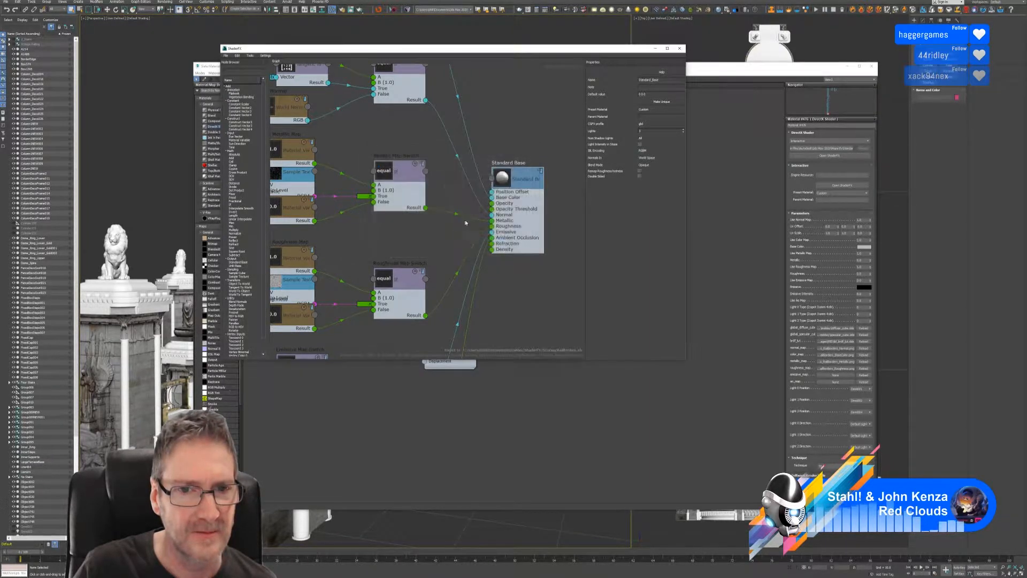
- Close the ShaderFX graph and assign the last direct light in the list as the material's third light position
left_click(679, 49)
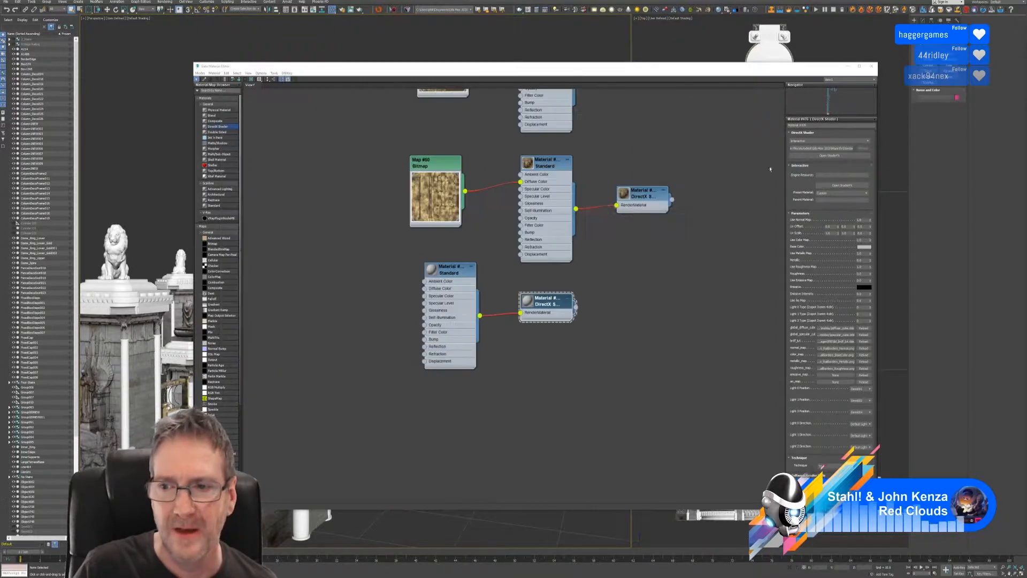
left_click(860, 412)
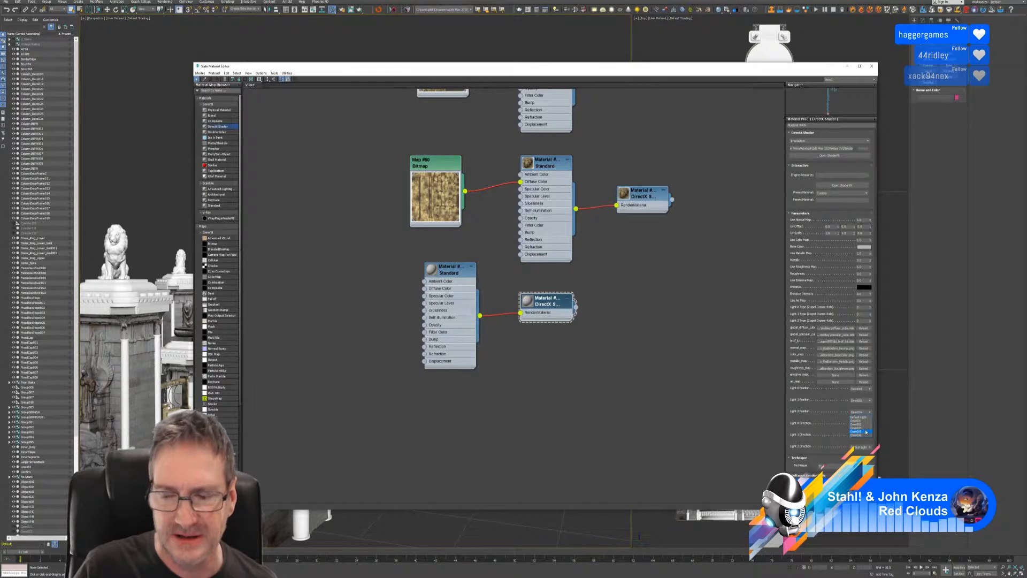
left_click(857, 434)
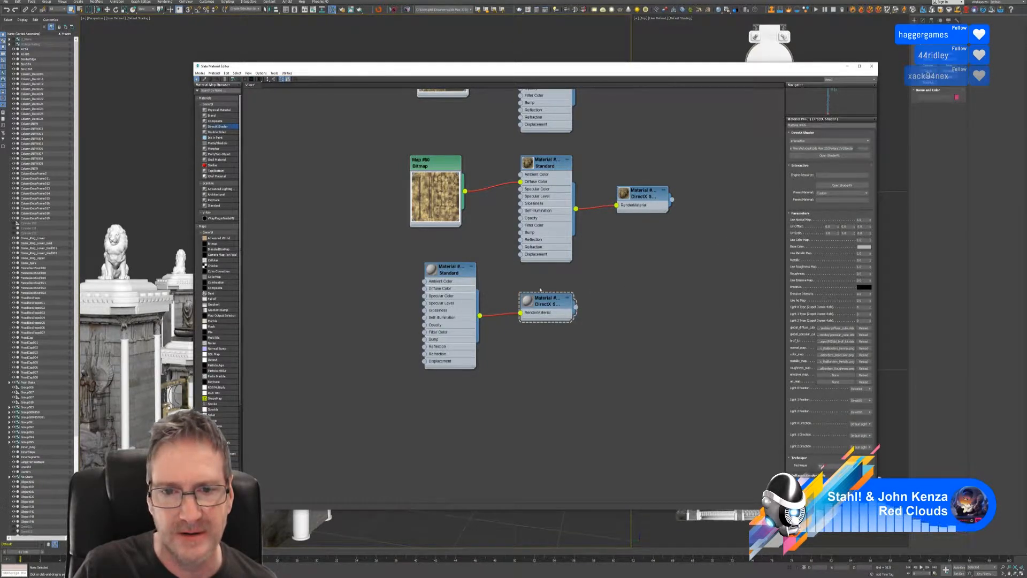
- Add a Bitmap map with the RailBorders BaseColor texture and connect it to the new Standard material's Diffuse Color
middle_click_drag(367, 243, 374, 243)
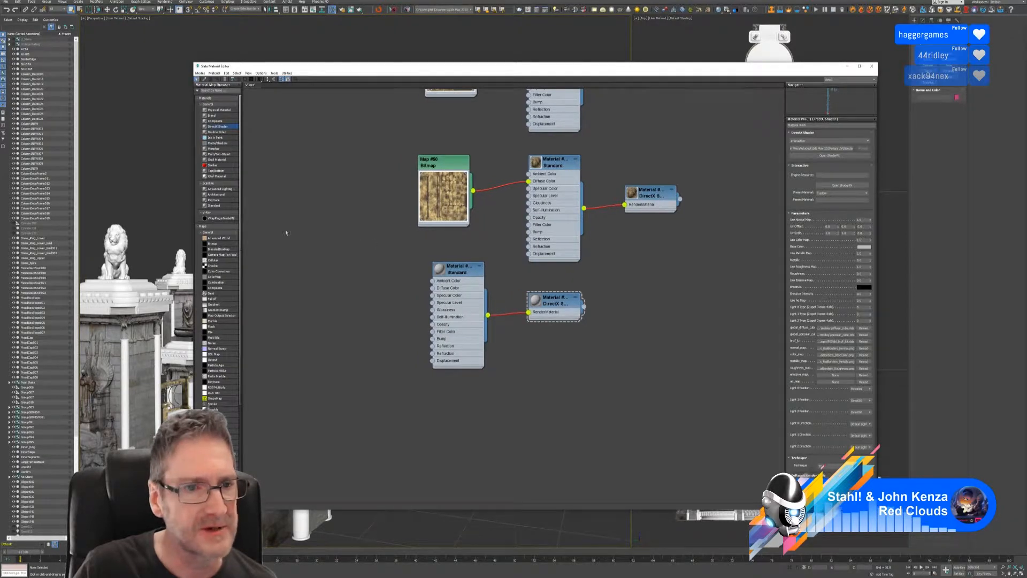
left_click_drag(225, 246, 314, 259)
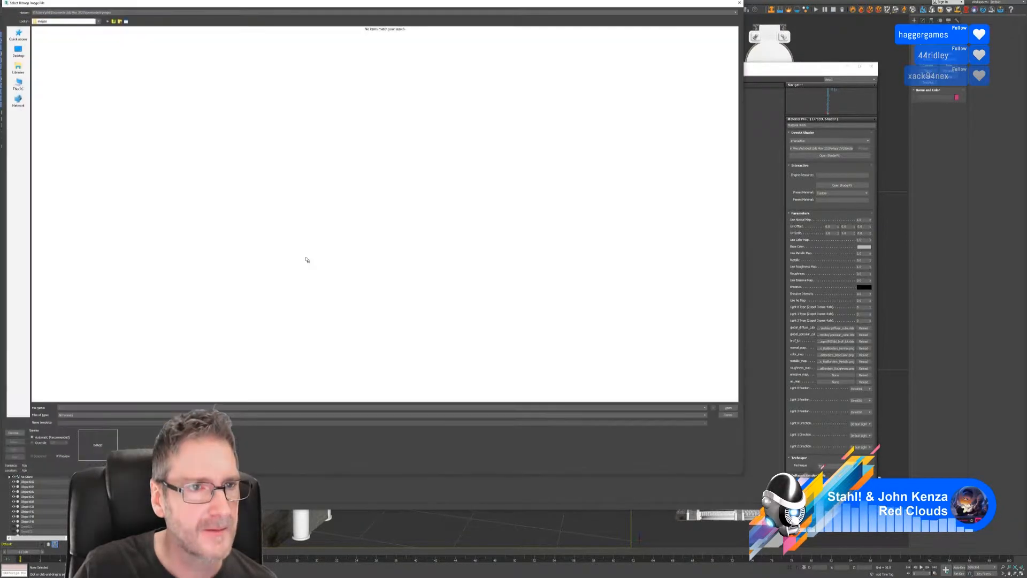
left_click_drag(135, 7, 289, 80)
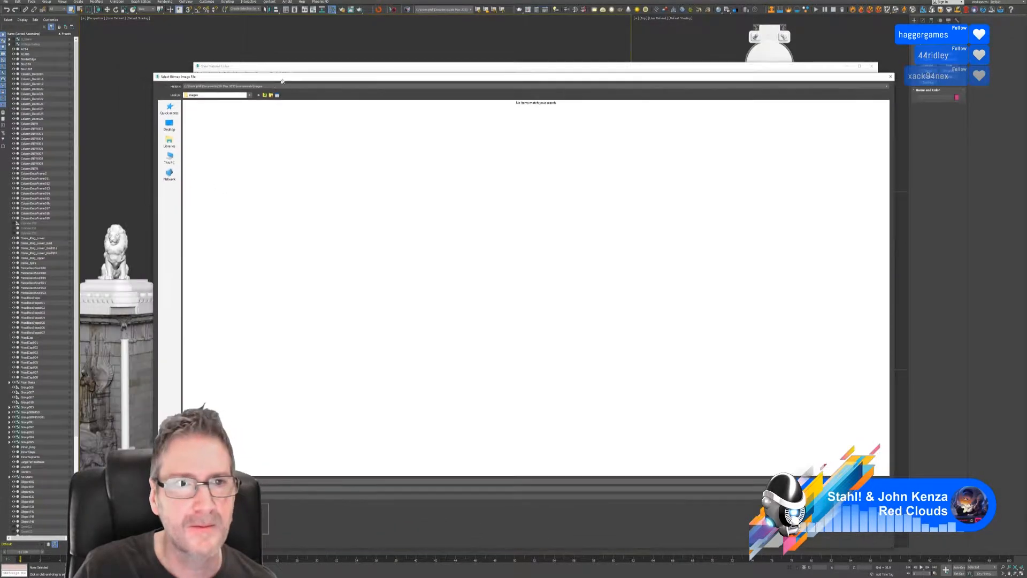
left_click(225, 87)
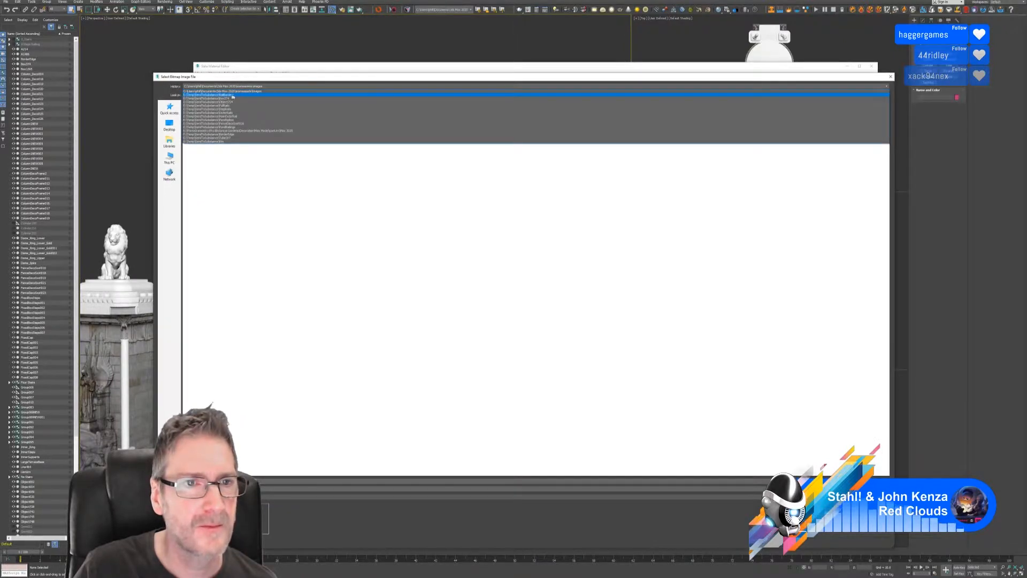
left_click(225, 95)
left_click(204, 122)
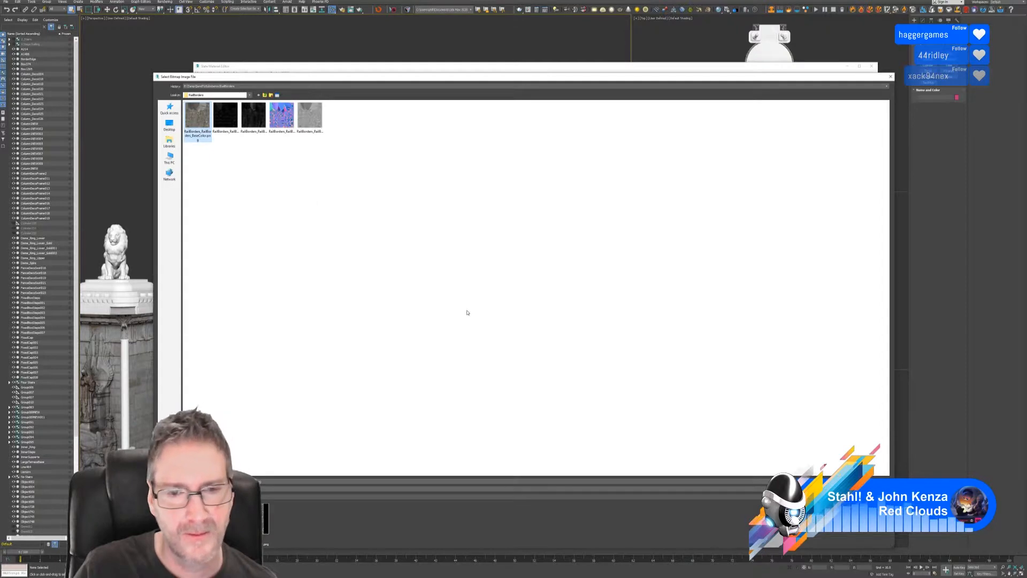
key("Return")
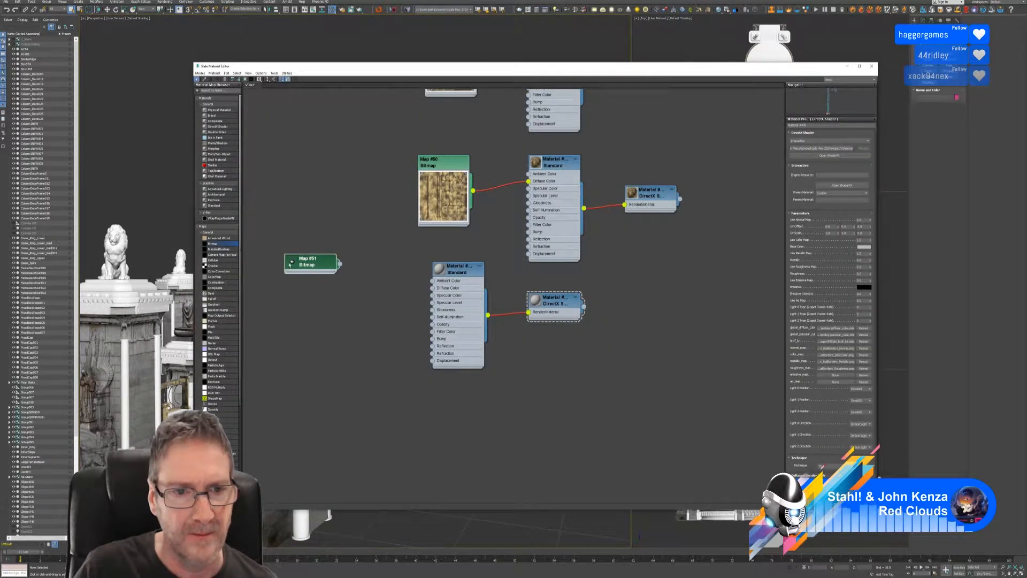
double_click(291, 267)
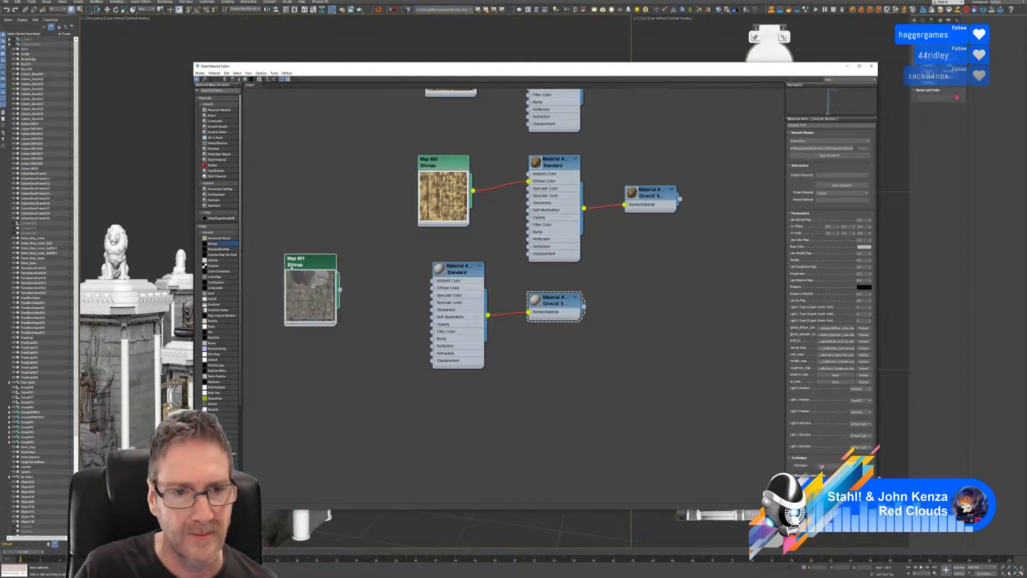
left_click_drag(341, 292, 432, 288)
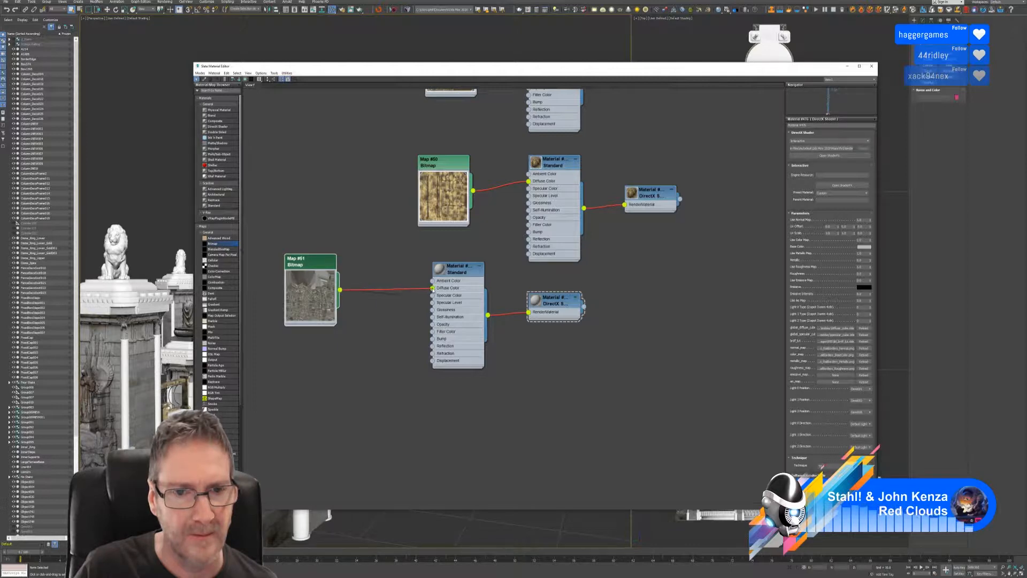
- Move the new bitmap, Standard and DirectX Shader nodes together so they line up beneath the material chain above
left_click_drag(310, 419, 618, 303)
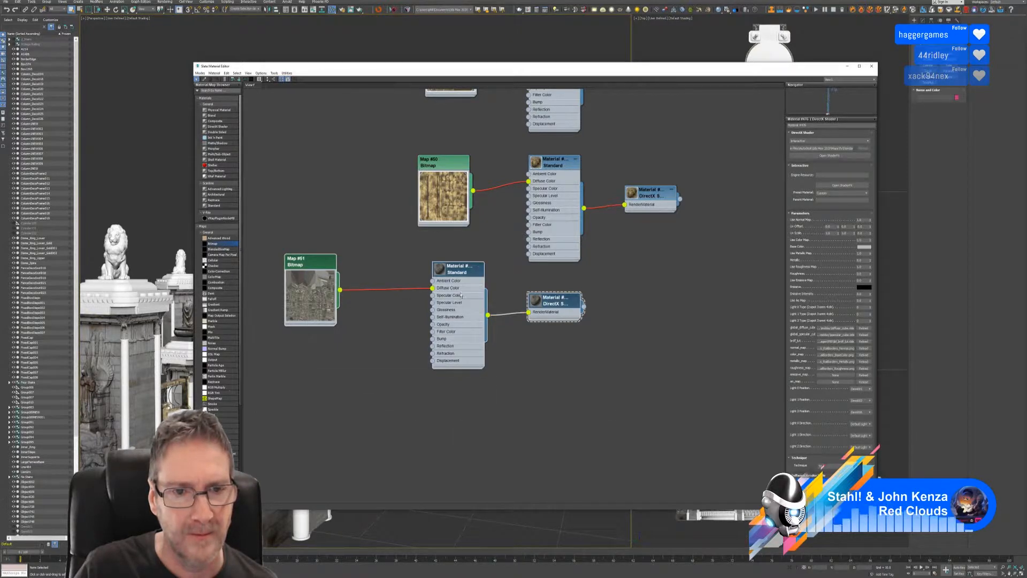
left_click_drag(297, 393, 650, 323)
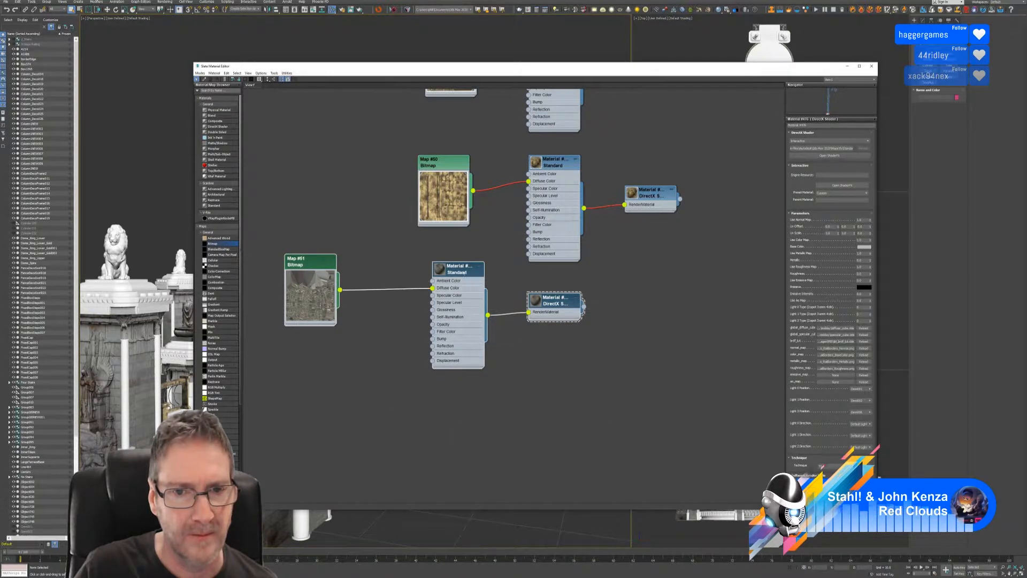
left_click_drag(465, 272, 561, 287)
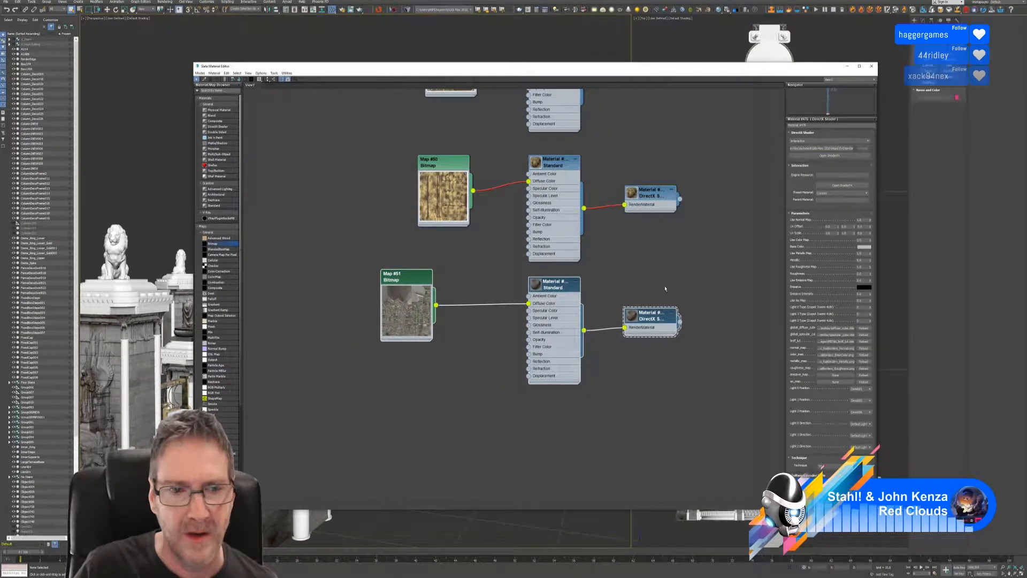
left_click(665, 289)
- Select the balustrade's curved border bands in the scene and assign the new RailBorders DirectX Shader material to them
left_click(871, 65)
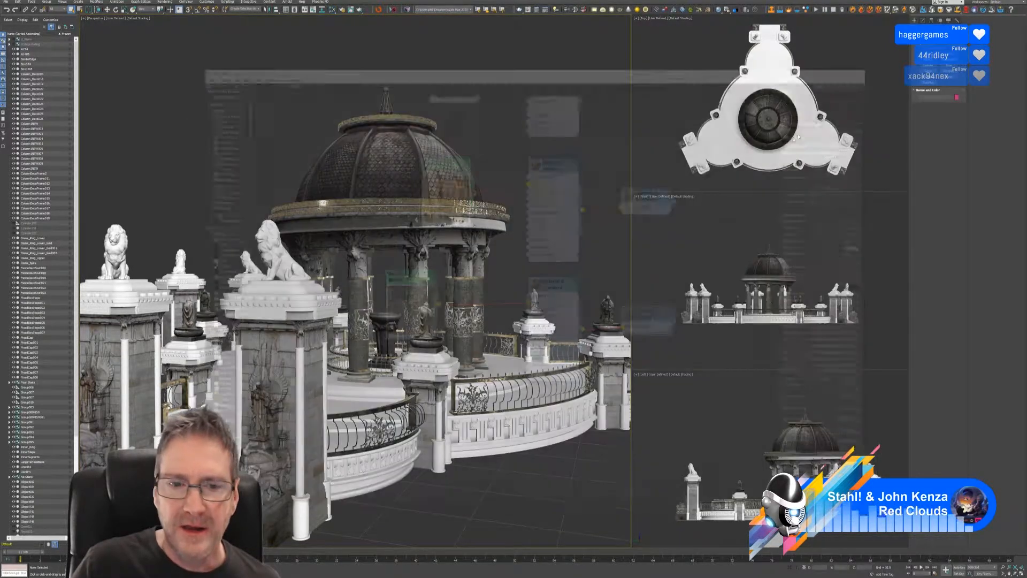
left_click(482, 414)
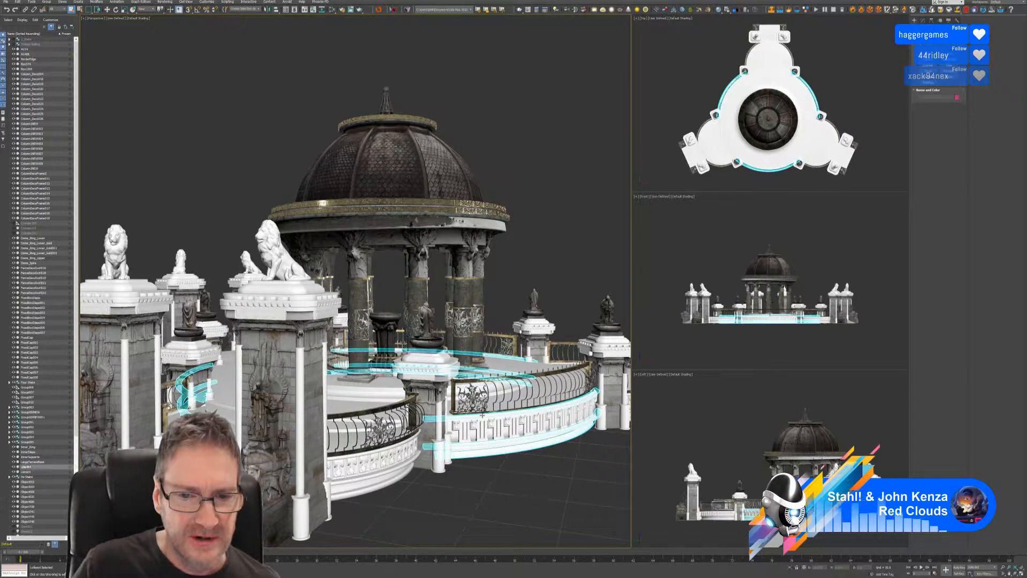
left_click(332, 9)
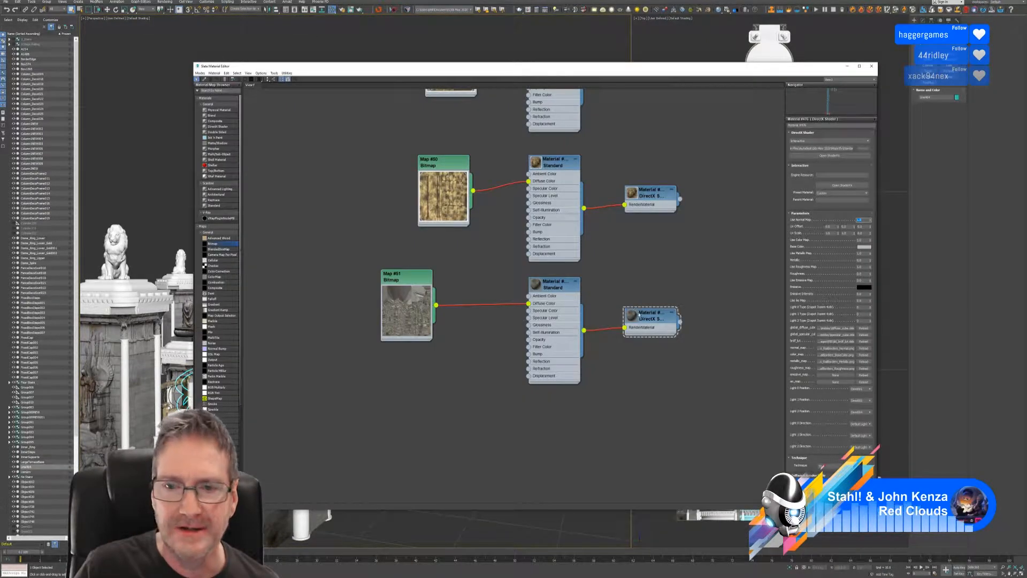
right_click(638, 314)
left_click(648, 320)
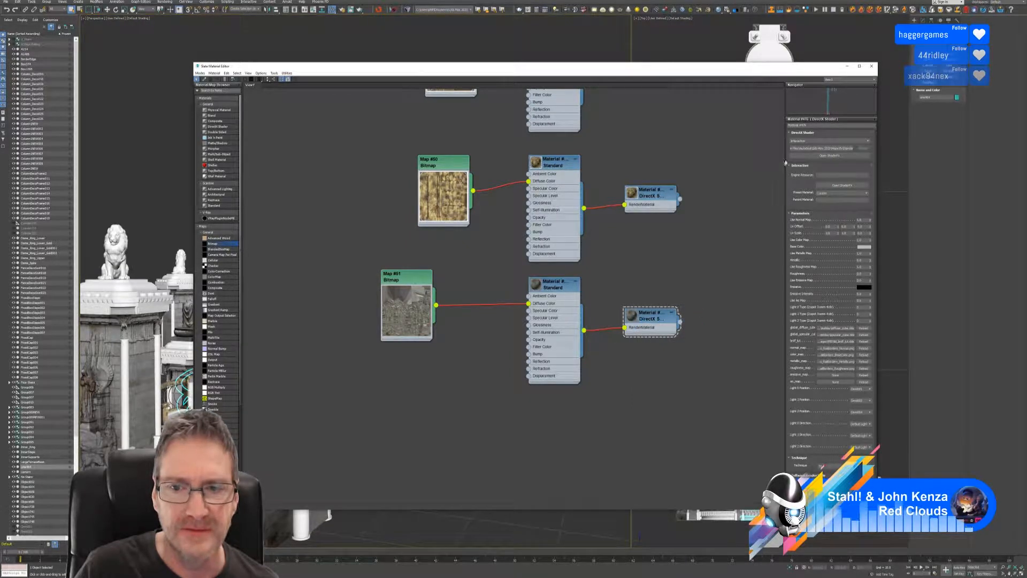
left_click(871, 66)
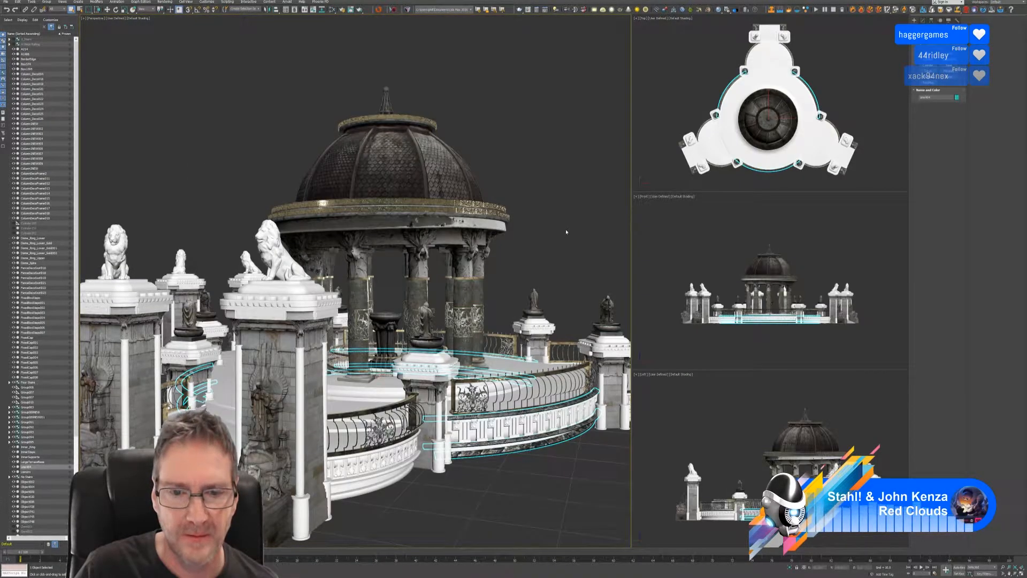
- Inspect the textured border bands along the curved balustrade from several angles and distances
left_click(541, 274)
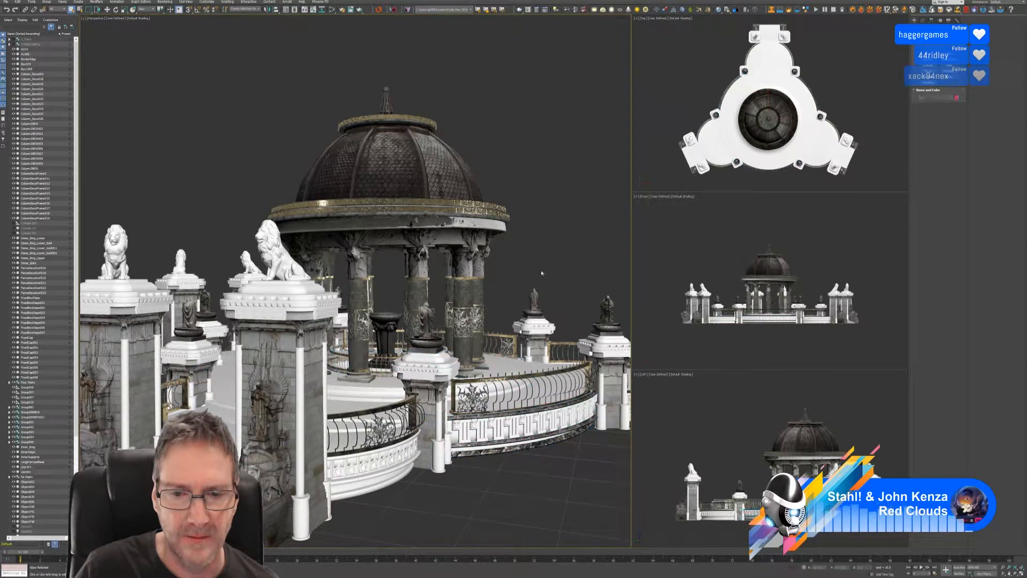
middle_click_drag(535, 264, 470, 255)
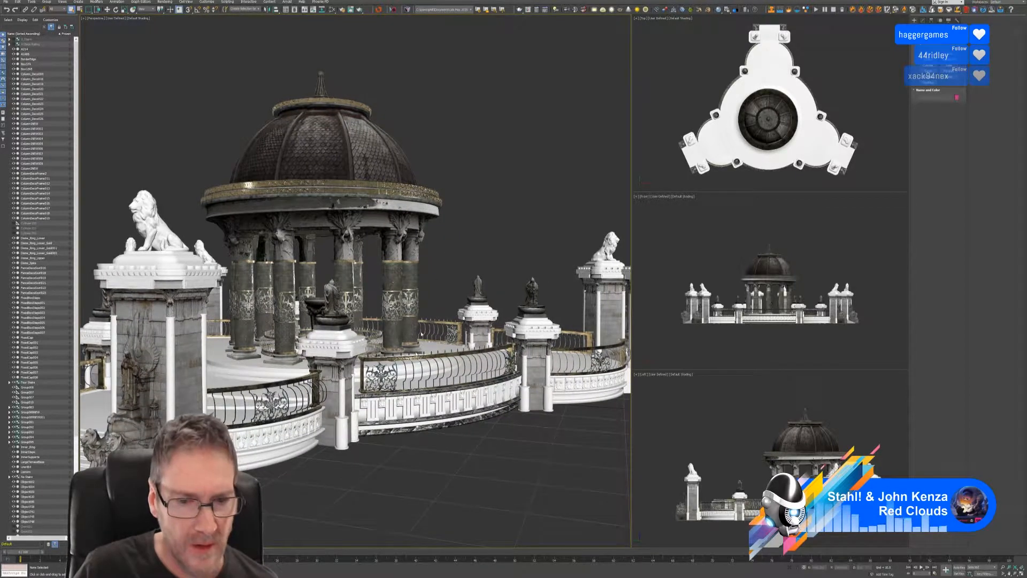
left_click(337, 447)
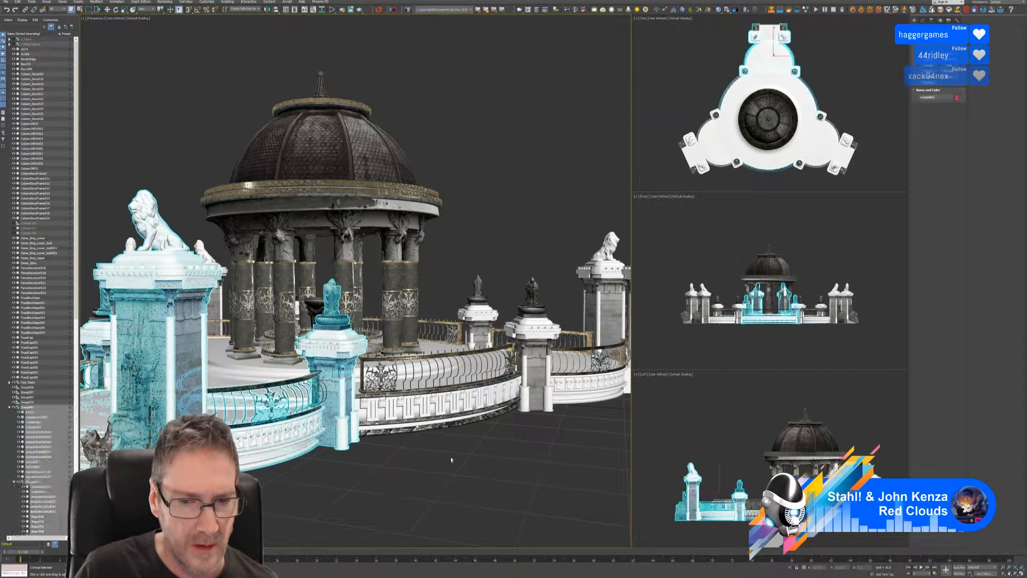
middle_click_drag(439, 459, 430, 491, "alt")
scroll(431, 493, "down", 4)
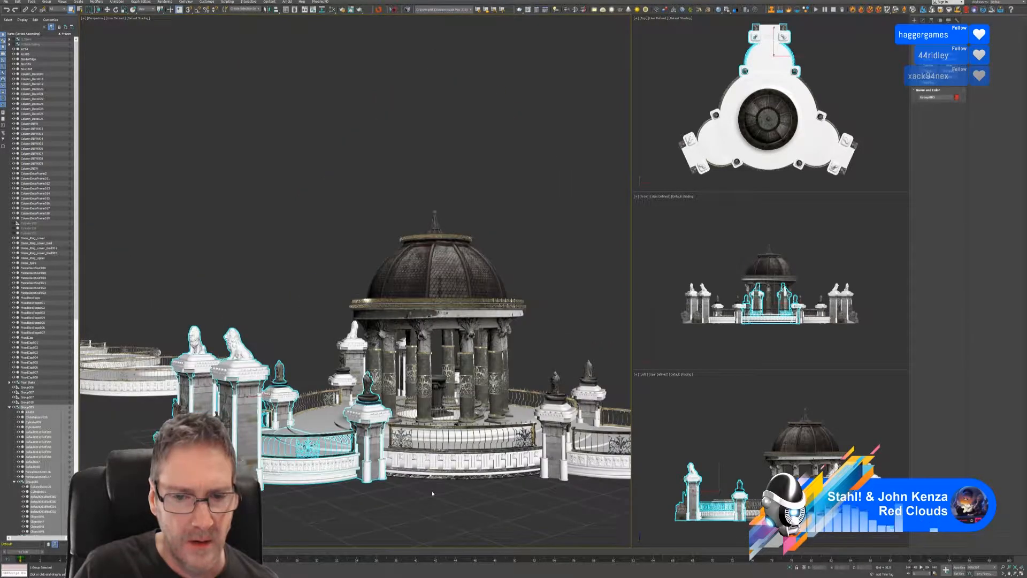
middle_click_drag(447, 497, 465, 493, "alt")
scroll(460, 476, "up", 5)
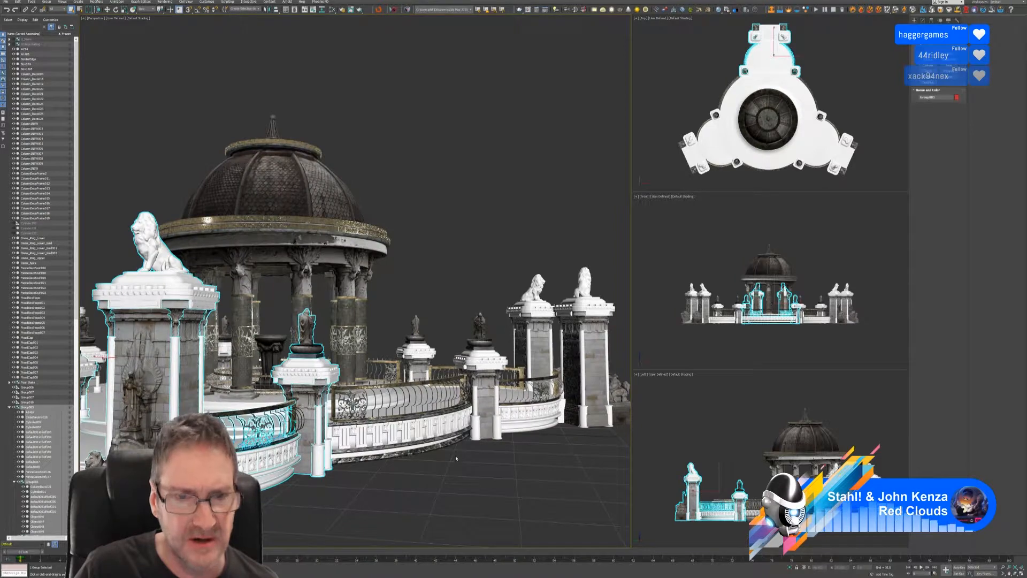
- Reopen the RailBorders material and reselect the last listed direct light for its third light position
left_click(332, 9)
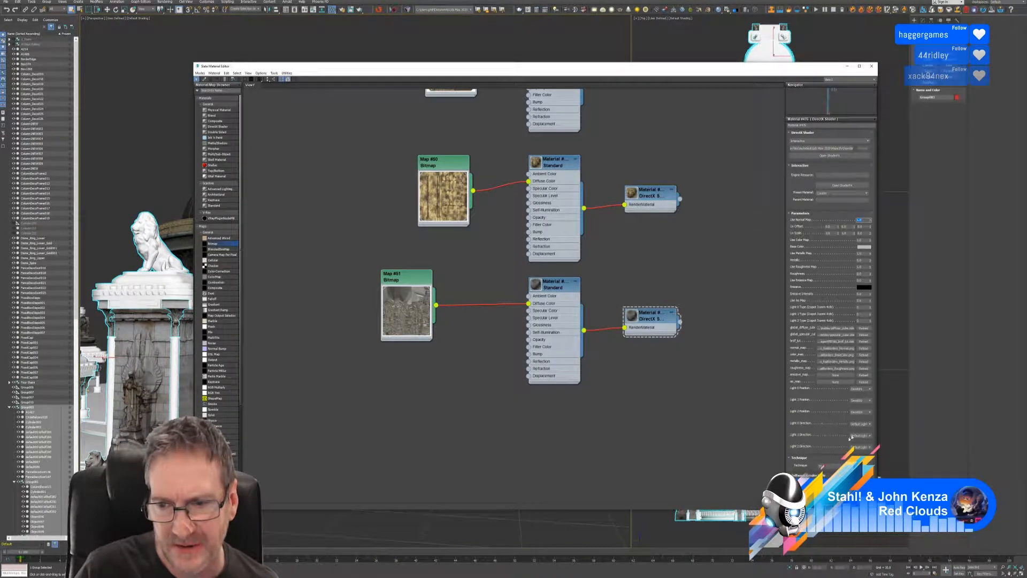
left_click(856, 436)
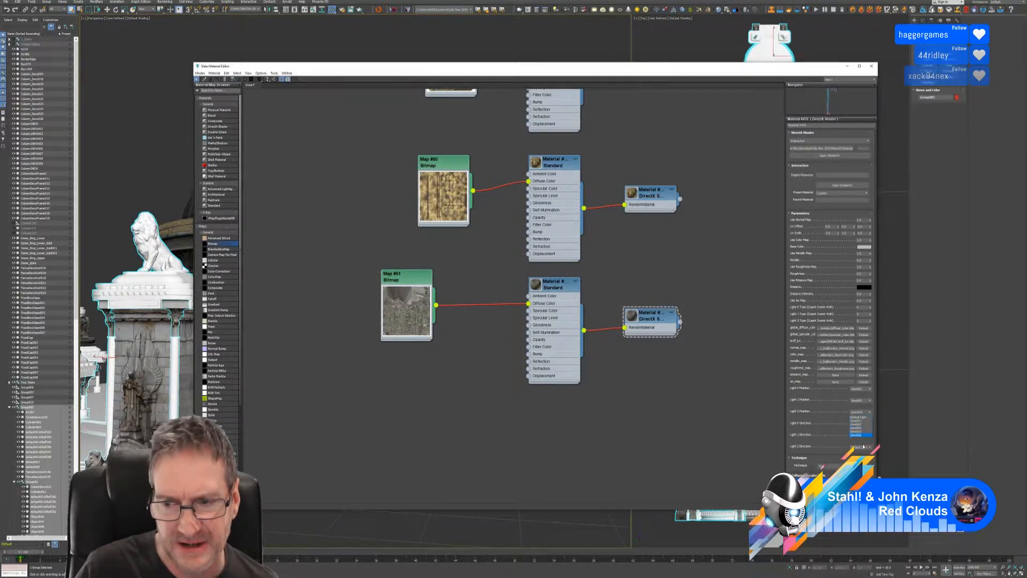
left_click(861, 436)
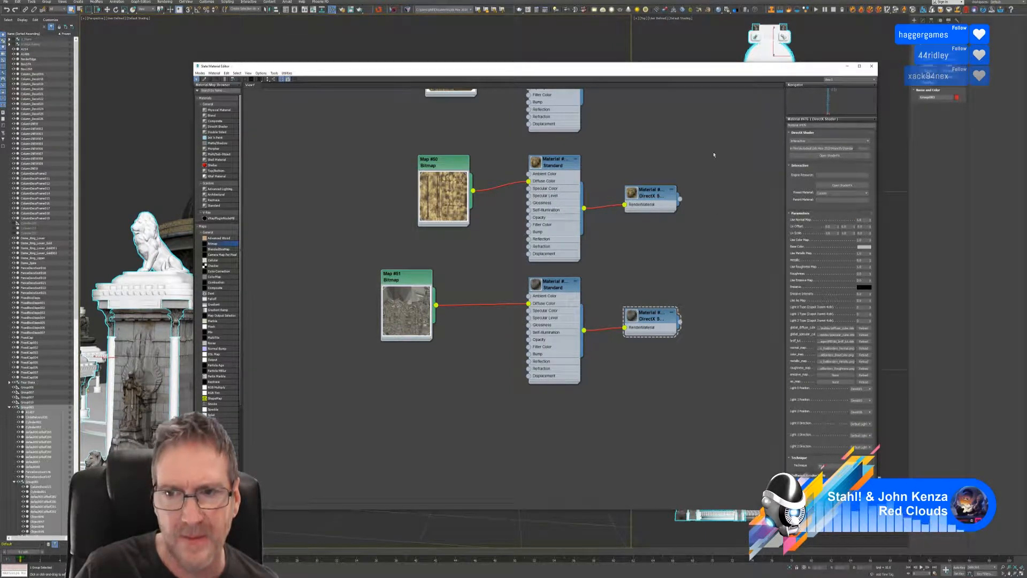
left_click(872, 66)
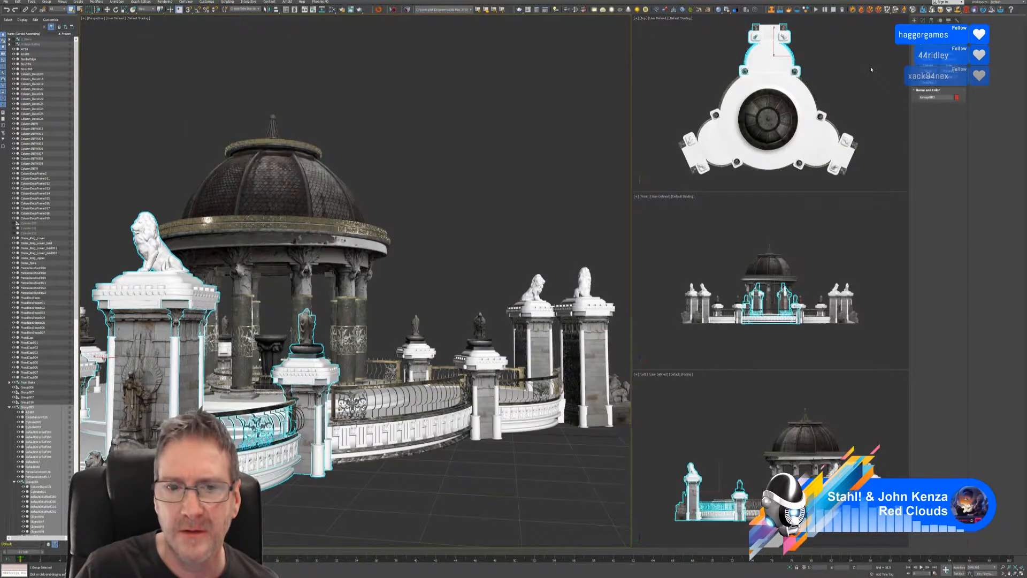
- Save the gazebo scene
mouse_move(464, 467)
middle_mouse_down("alt")
mouse_move(444, 486)
mouse_move(451, 467)
middle_mouse_up("alt")
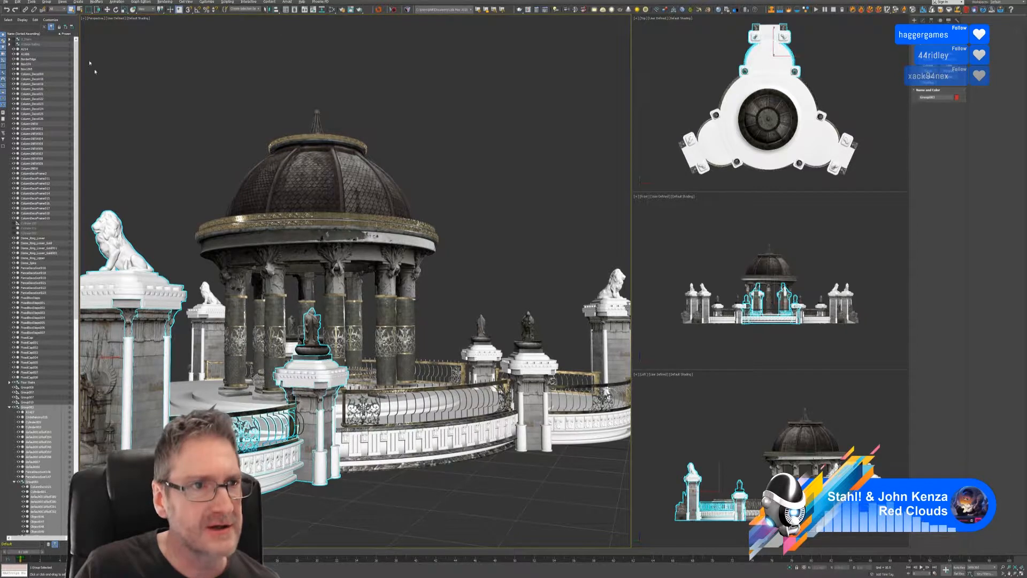
left_click(6, 3)
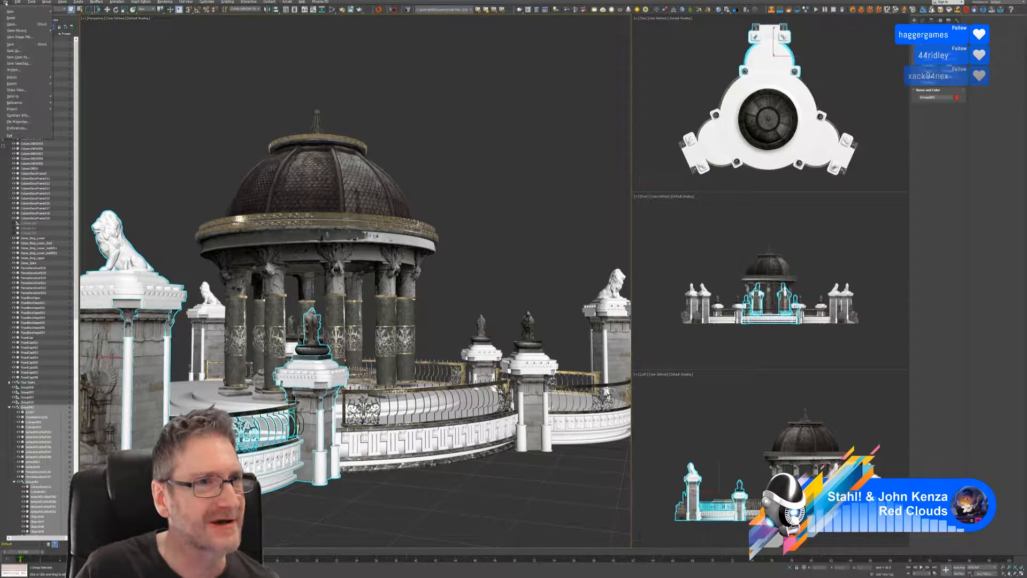
left_click(15, 43)
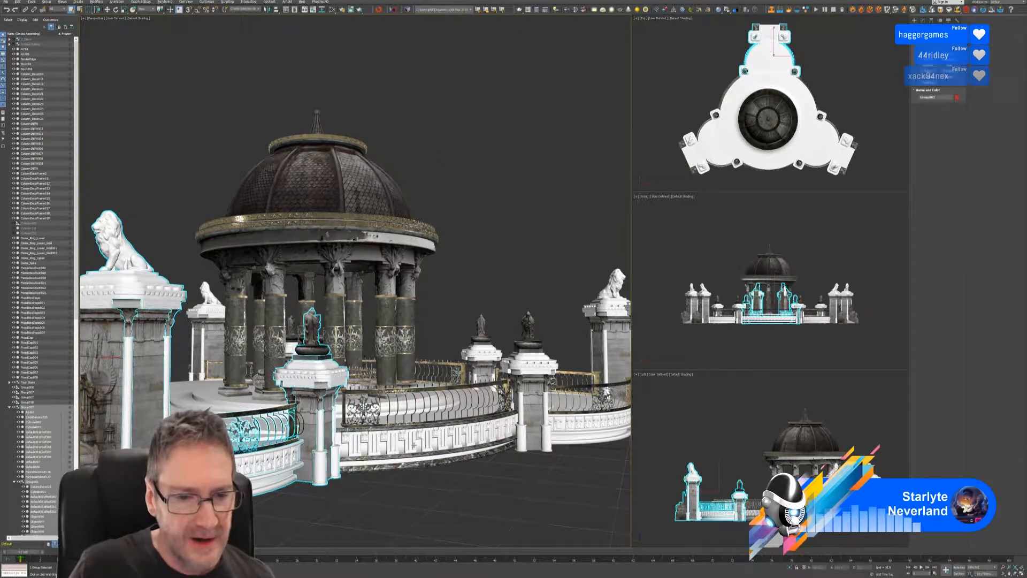
- Open the selected balustrade group and select its curved border strips for modifying
left_click(48, 2)
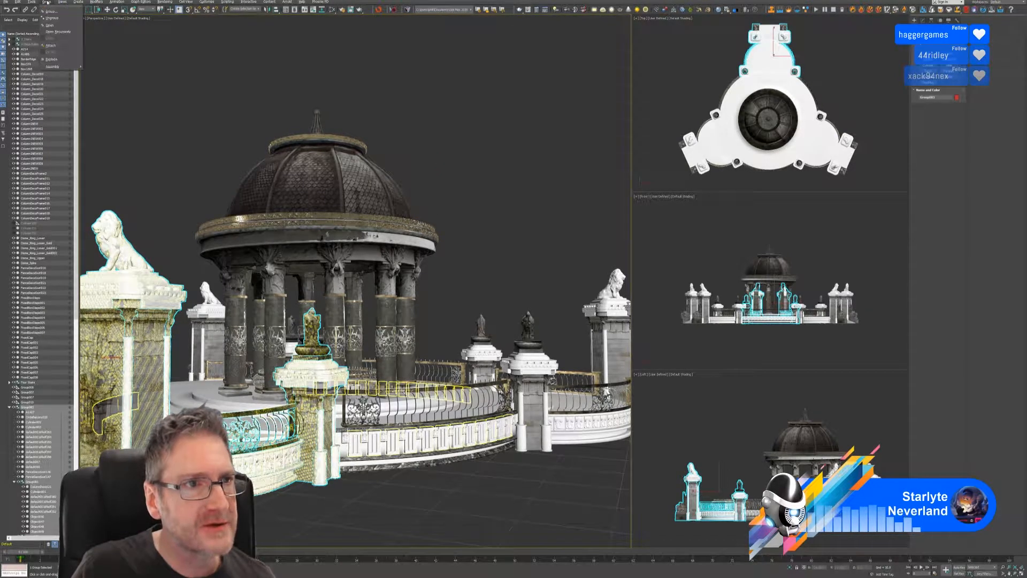
left_click(50, 25)
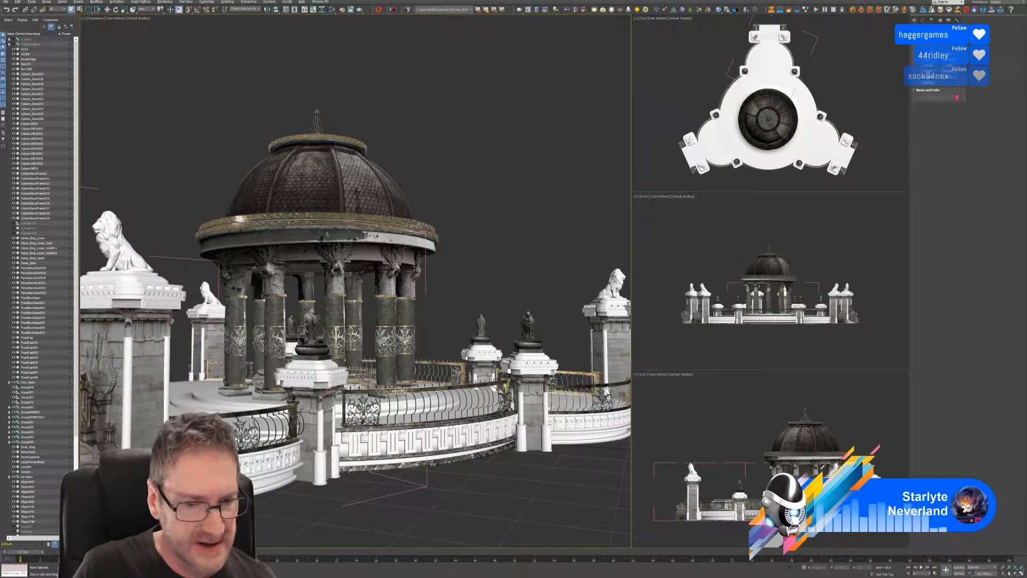
left_click(273, 461)
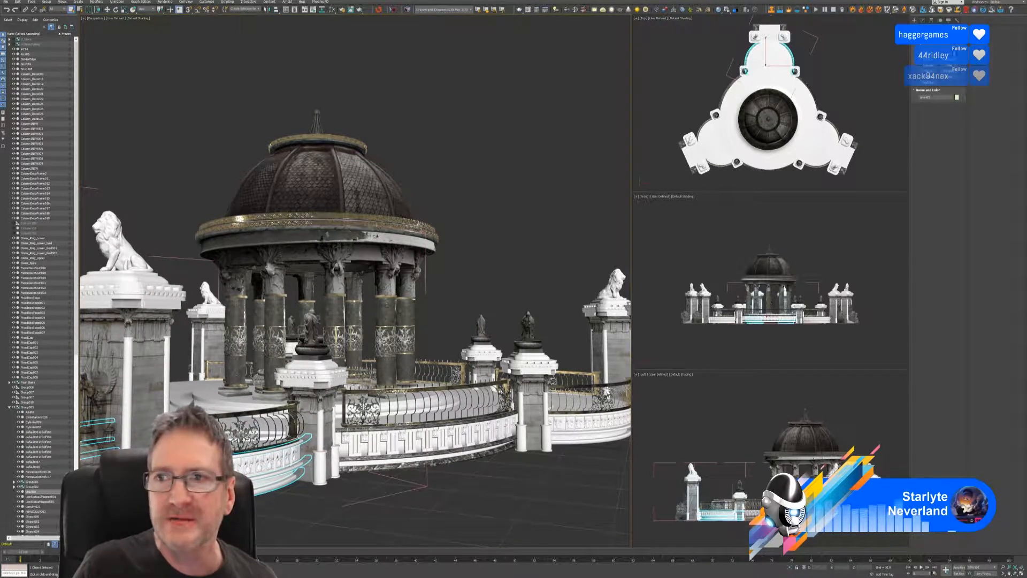
left_click(924, 21)
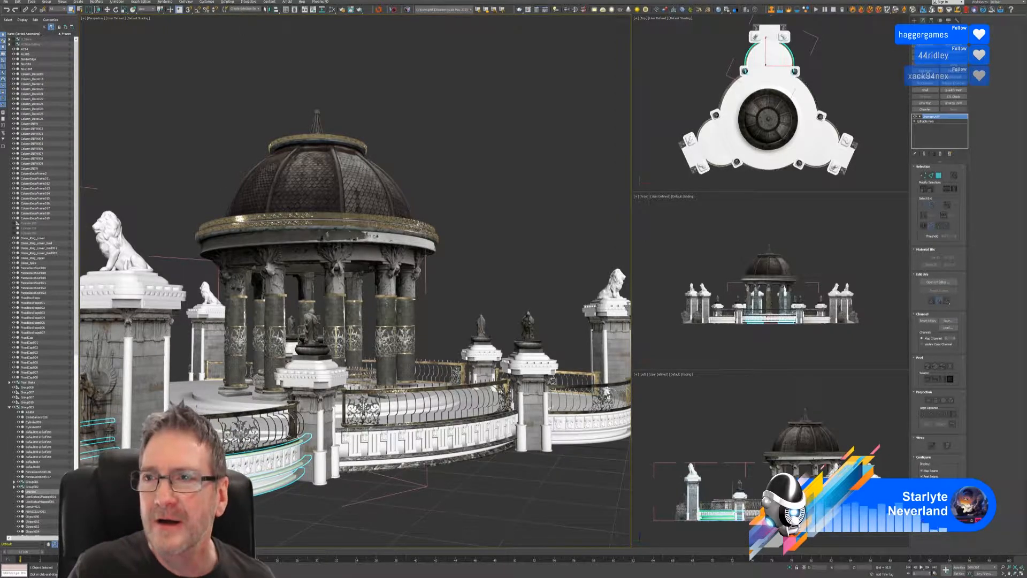
- Send the selected border strips to Substance Painter, accepting the FBX export options
left_click(394, 10)
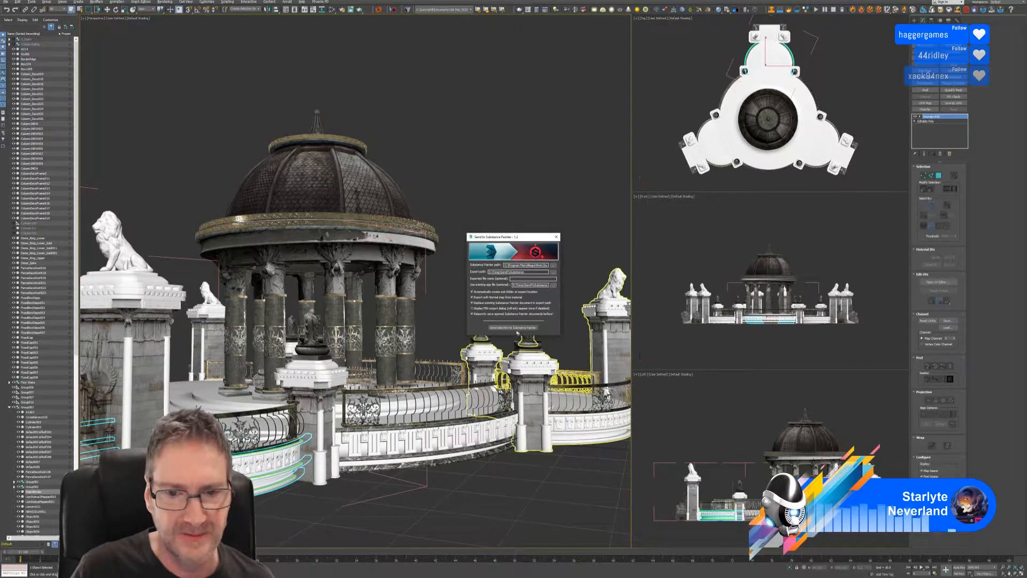
left_click(510, 329)
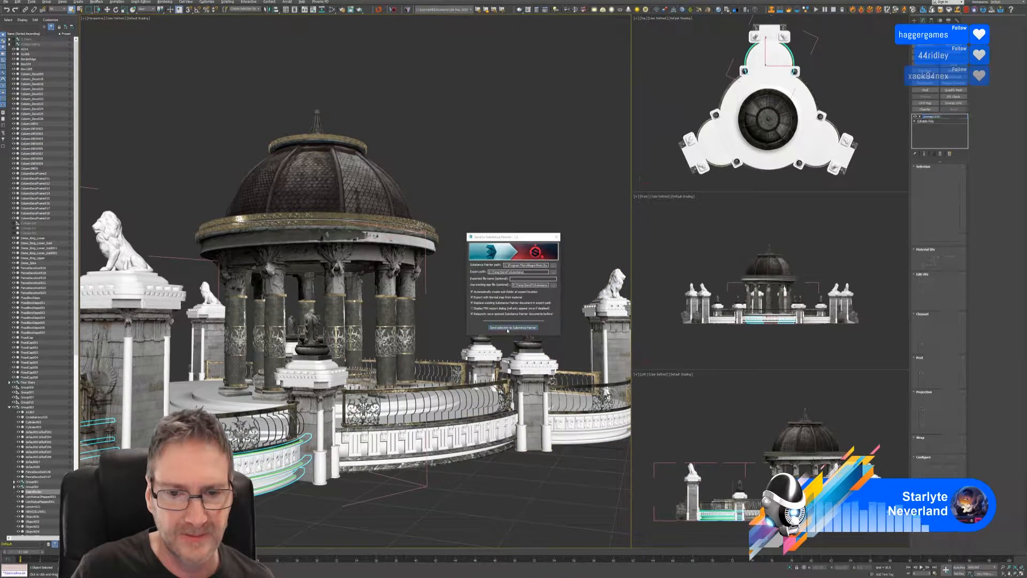
left_click(554, 316)
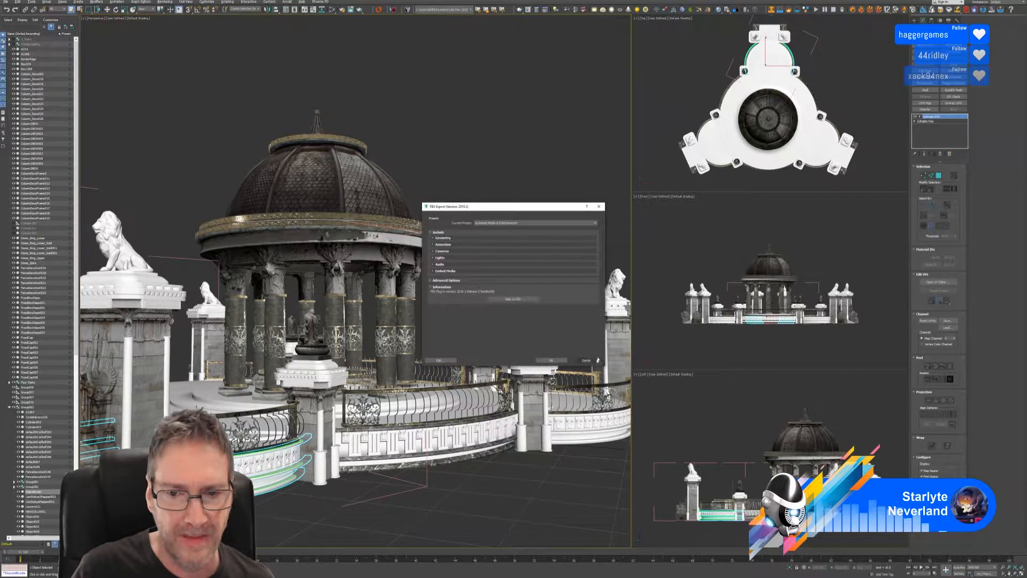
left_click(527, 329)
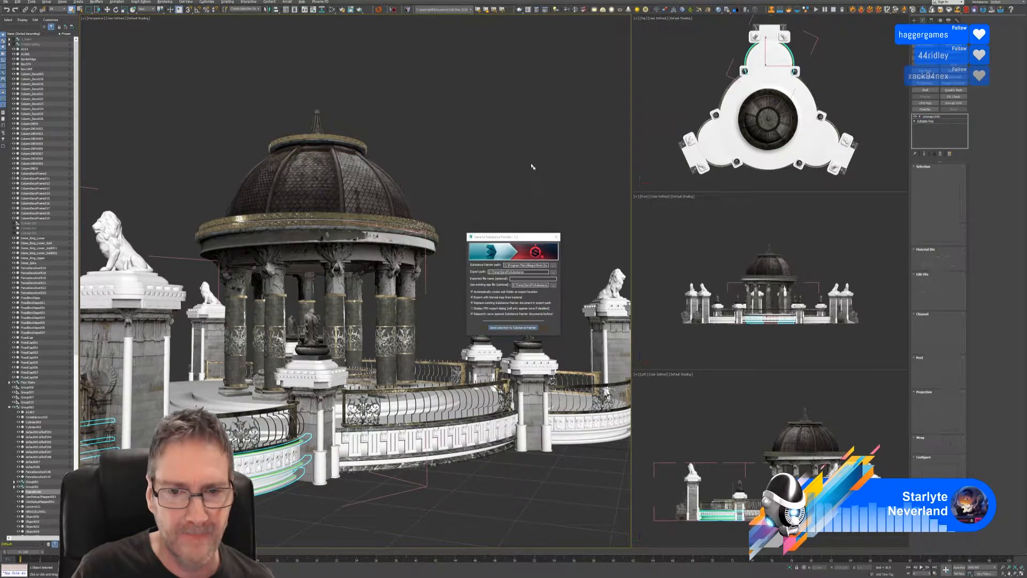
left_click(551, 360)
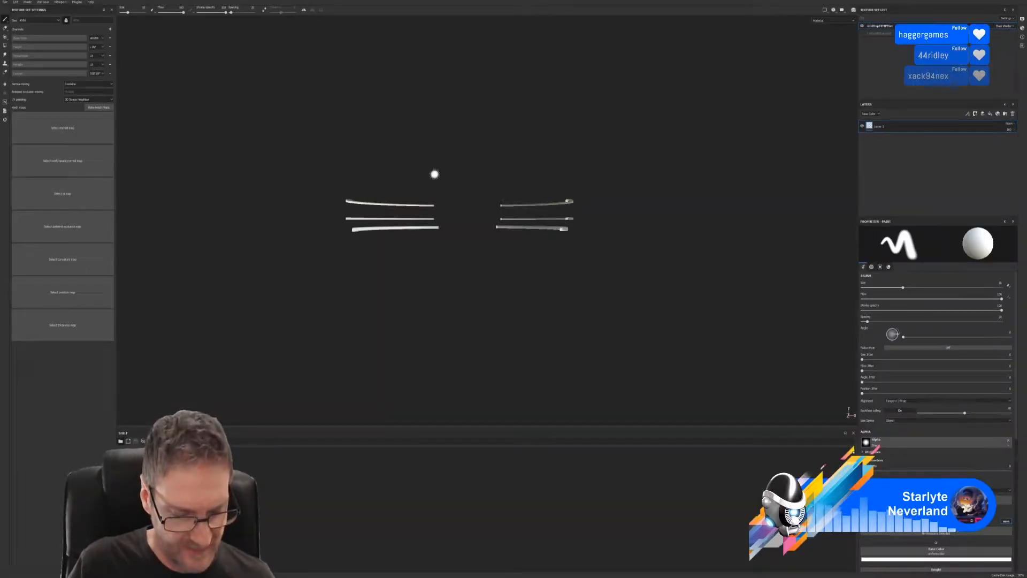
- In Substance Painter, rename the border strips' texture set as StrandBorder
left_click_drag(381, 150, 442, 167, "alt")
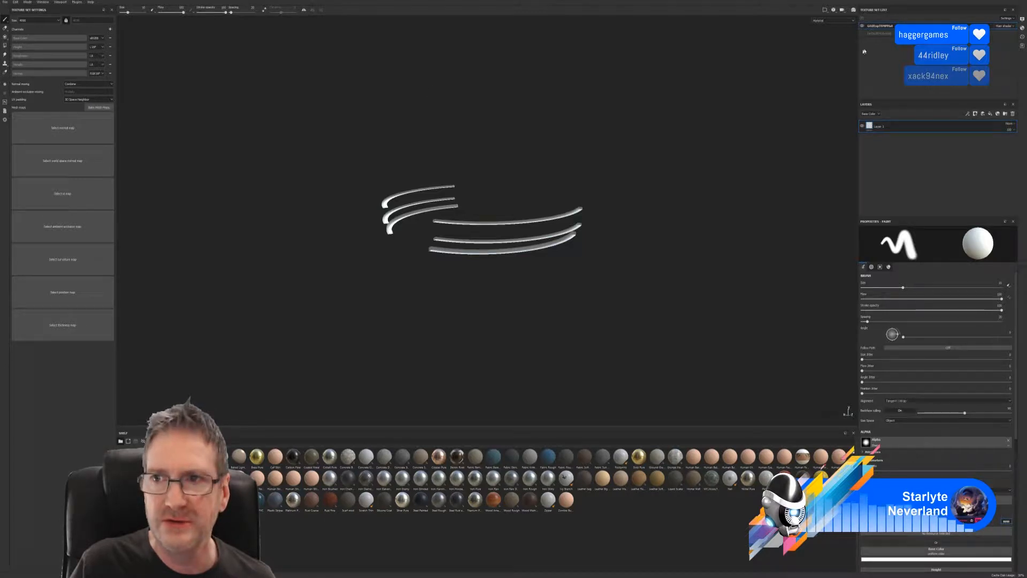
double_click(880, 26)
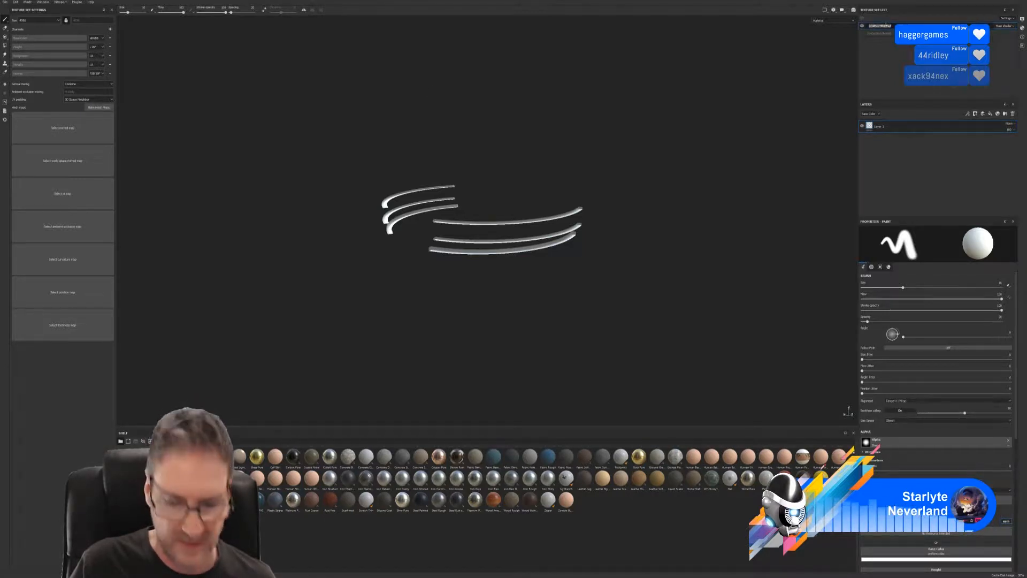
type("StrandBorder")
key("Return")
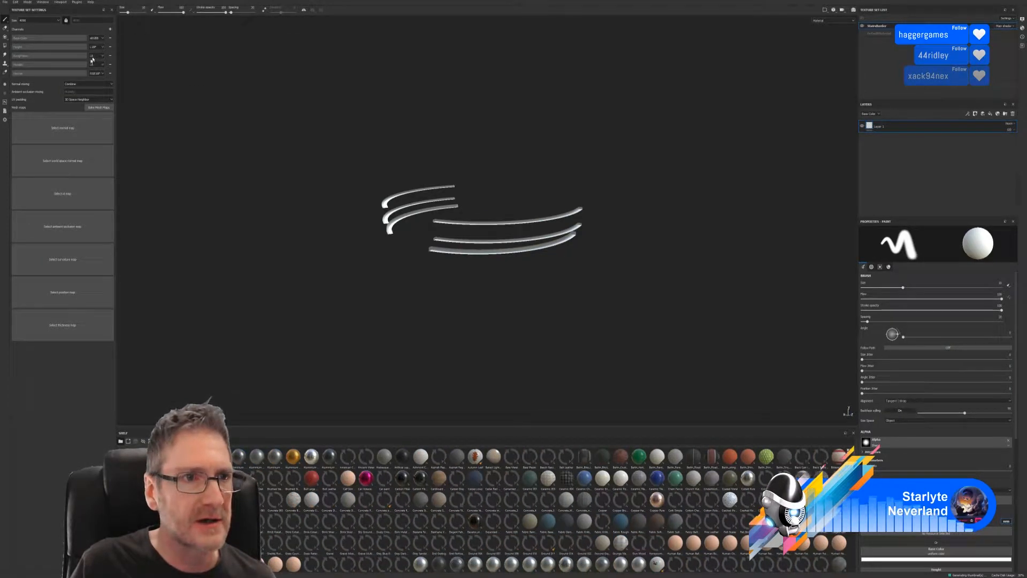
- Bake the StrandBorder mesh maps at an output size of 4096, using the low poly mesh as the high poly mesh
left_click(98, 107)
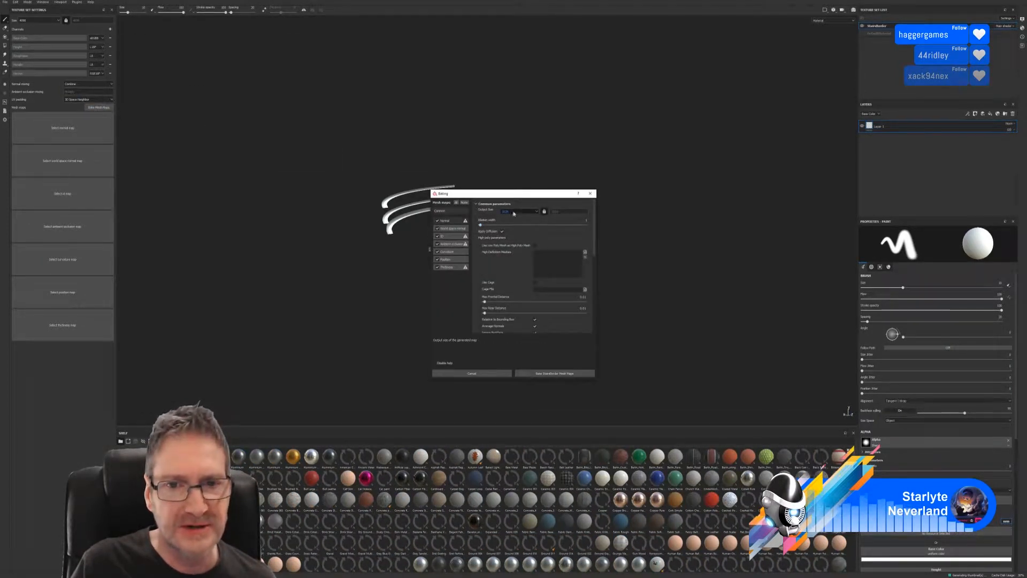
left_click(518, 212)
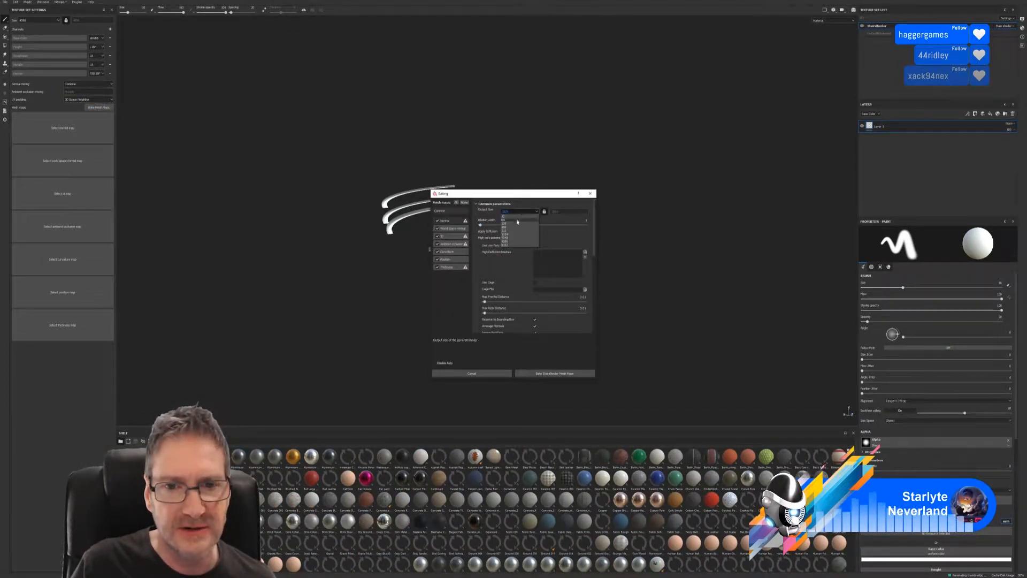
left_click(510, 241)
left_click(534, 245)
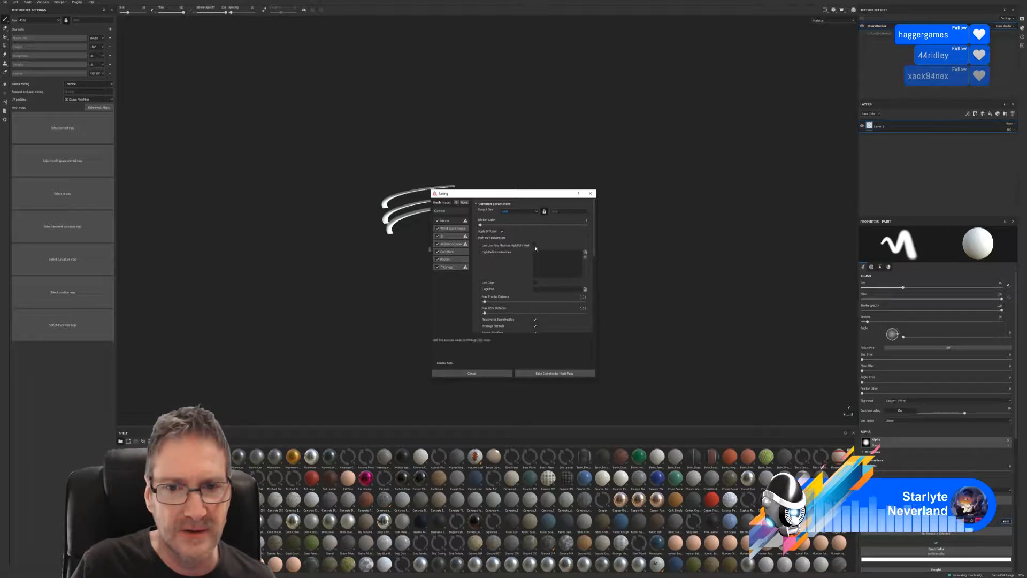
left_click(556, 372)
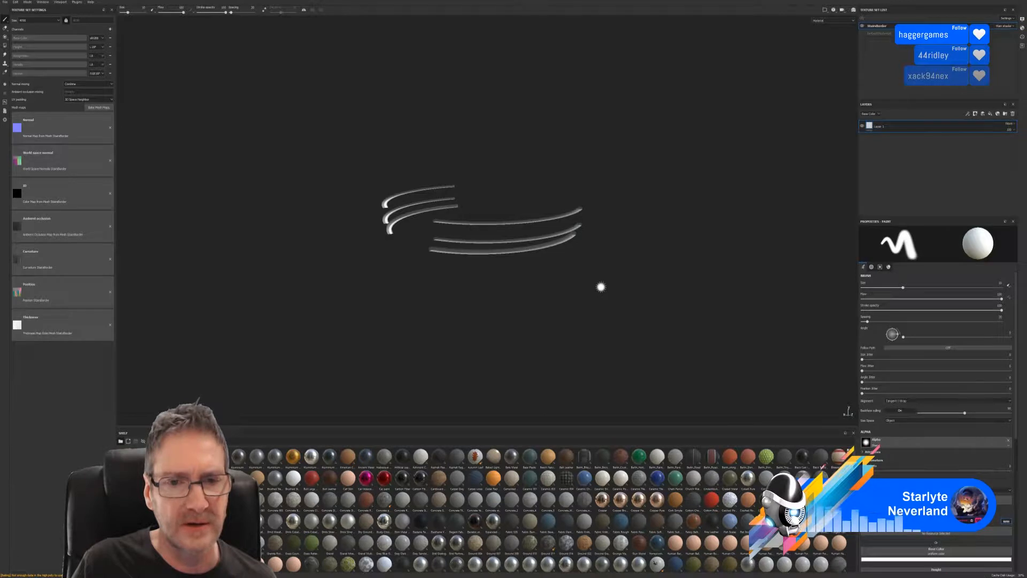
- Check the strips' shading up close, discard the Substance Painter project, and close the Send to Substance Painter dialog in 3ds Max
scroll(405, 208, "up", 5)
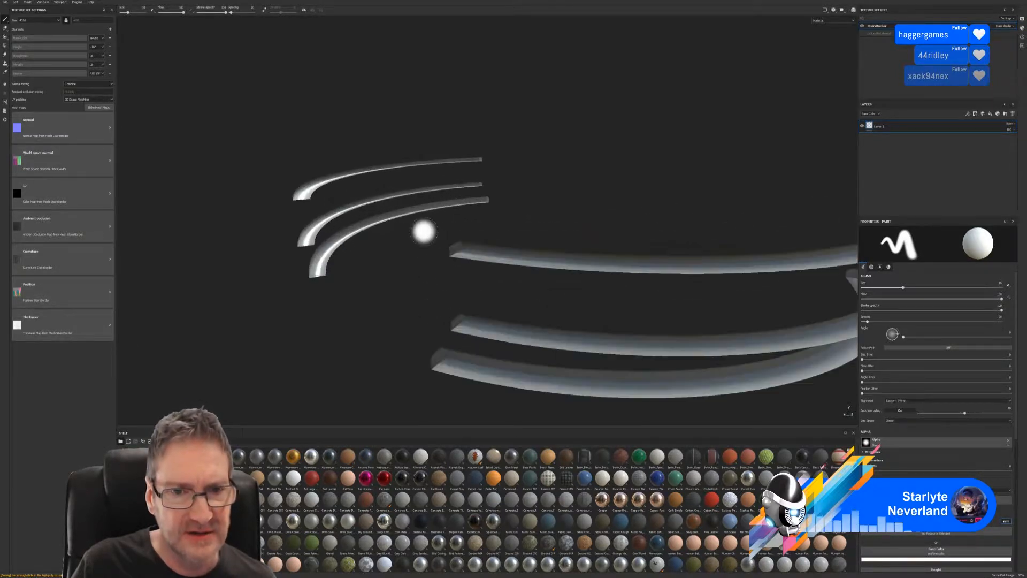
mouse_move(431, 250)
left_mouse_down("alt")
mouse_move(447, 259)
mouse_move(507, 247)
mouse_move(426, 259)
left_mouse_up("alt")
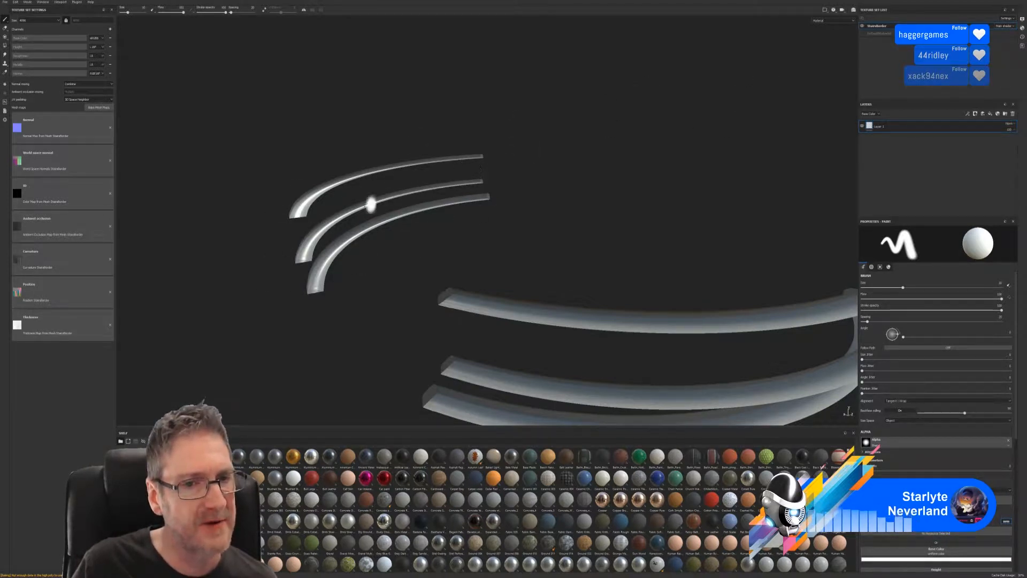
mouse_move(420, 211)
left_mouse_down("alt")
mouse_move(451, 259)
mouse_move(472, 247)
mouse_move(451, 259)
mouse_move(457, 267)
mouse_move(452, 255)
left_mouse_up("alt")
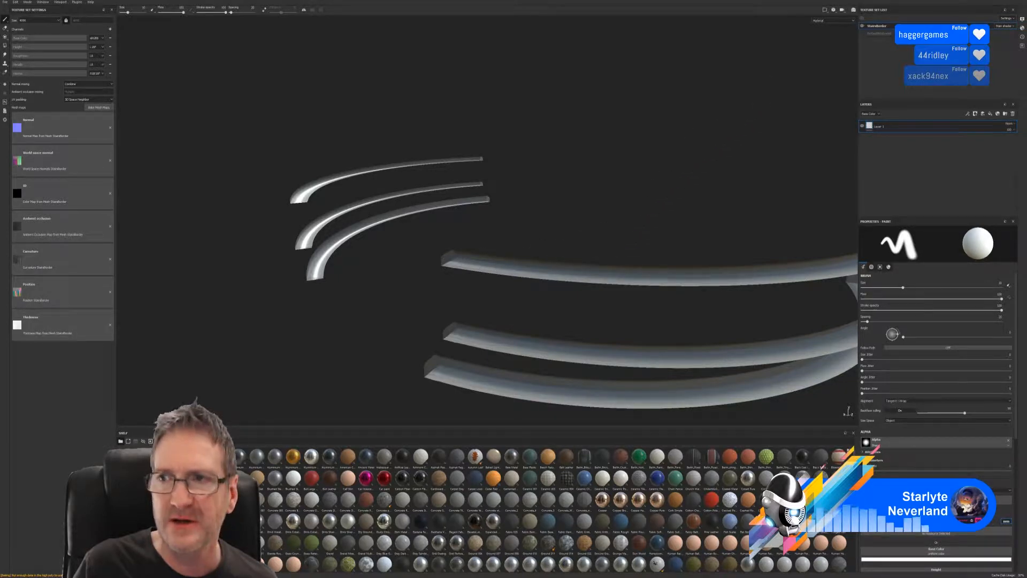
key("alt+F4")
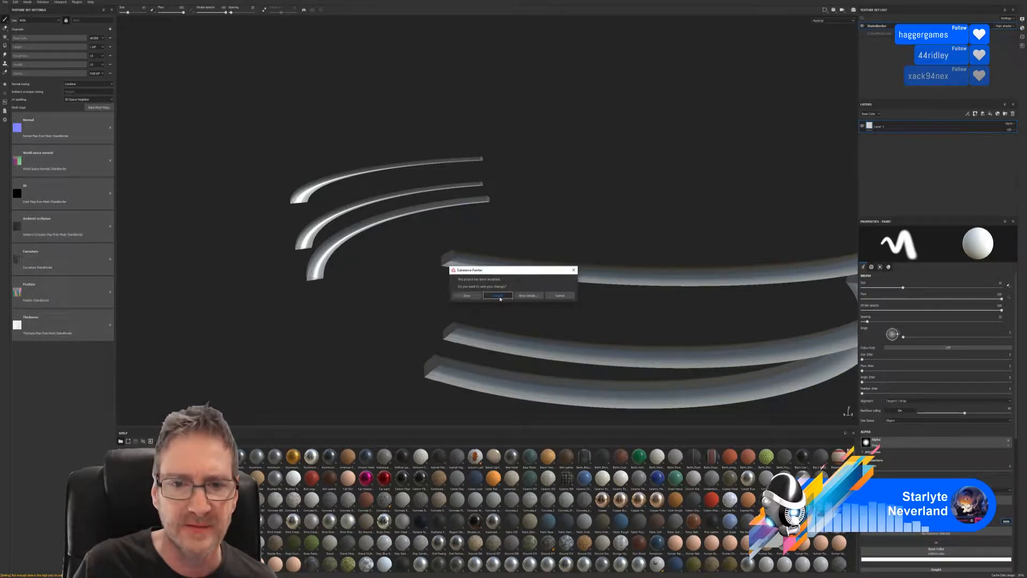
left_click(500, 297)
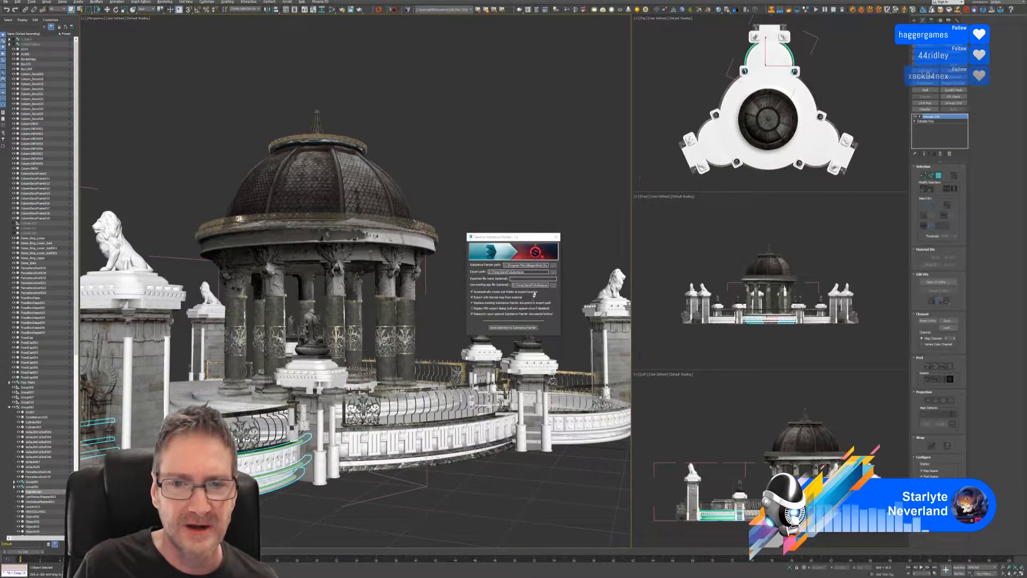
left_click(556, 237)
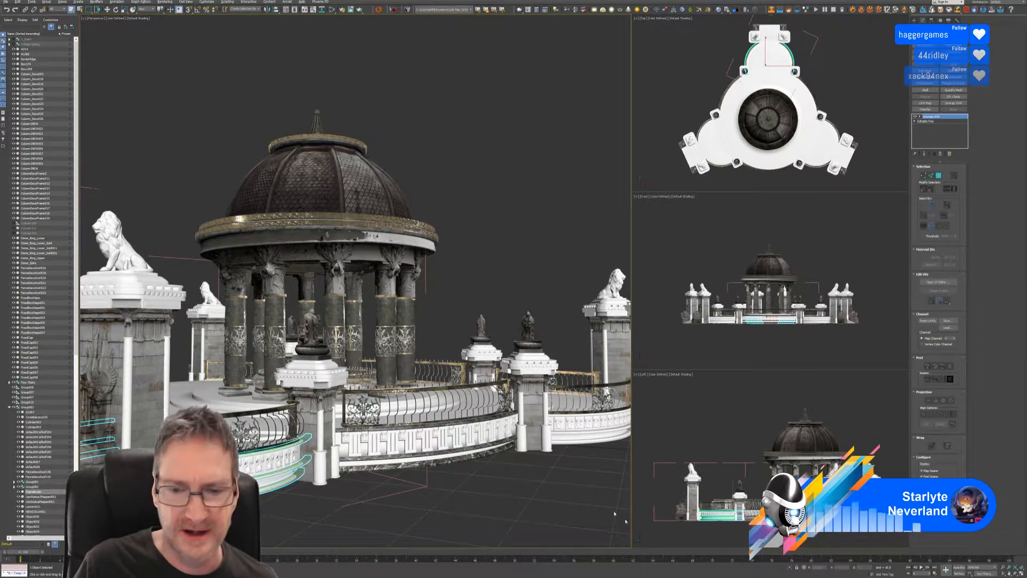
- Isolate the curved border strips and collapse their whole modifier stack into an editable poly
key("alt+q")
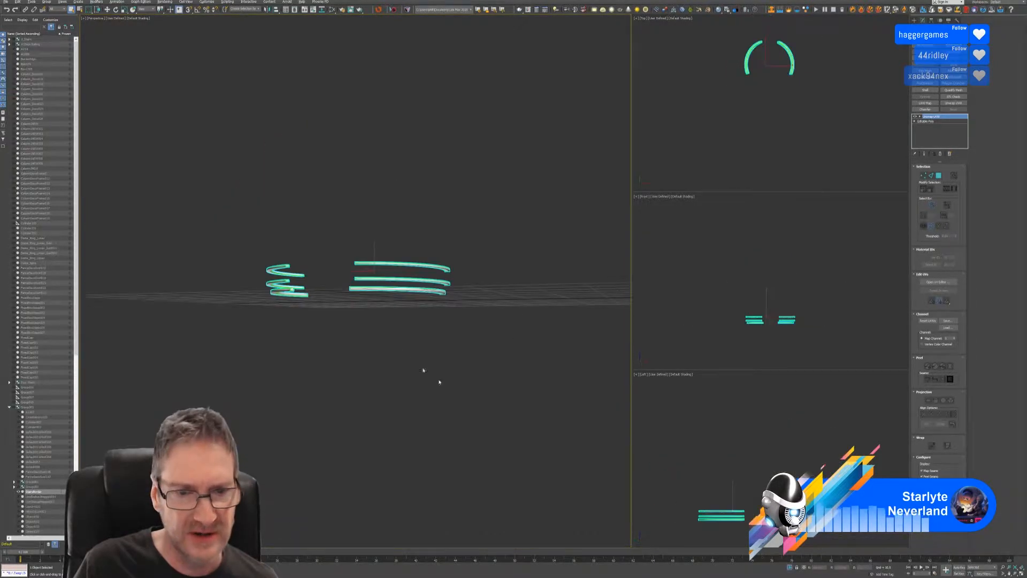
middle_click_drag(370, 329, 360, 338, "alt")
scroll(335, 308, "up", 5)
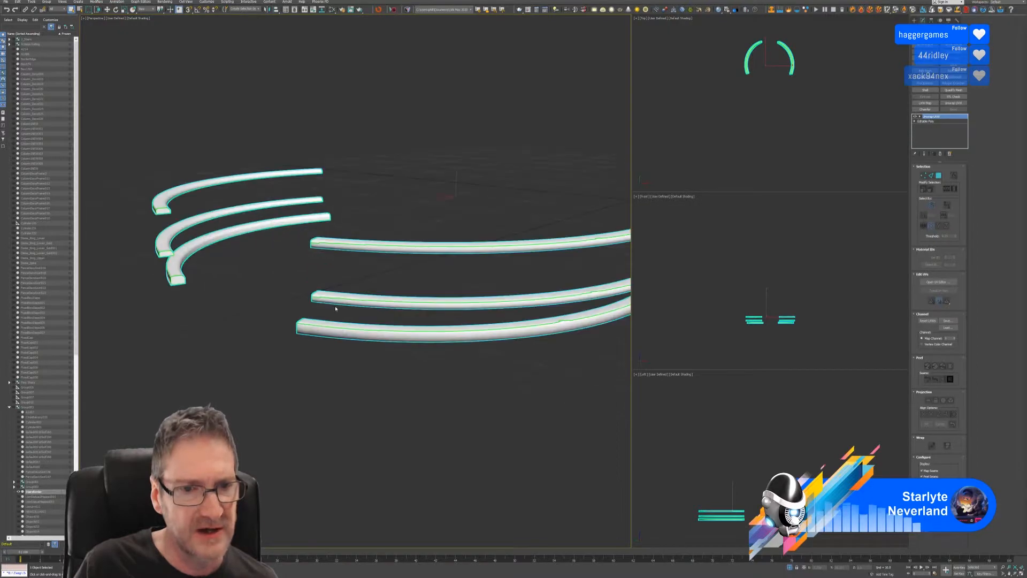
middle_click_drag(223, 250, 422, 217, "alt")
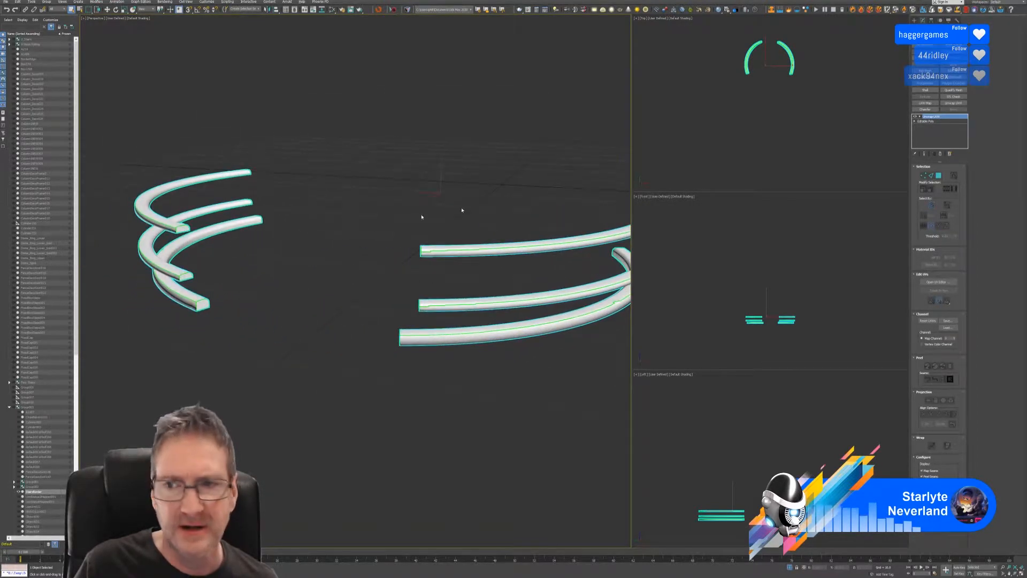
right_click(943, 120)
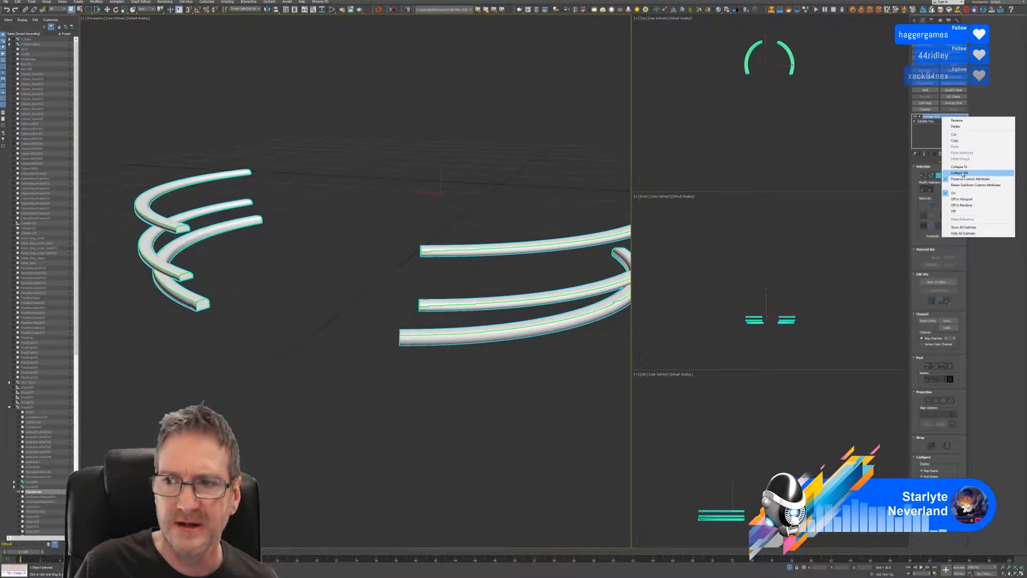
left_click(963, 174)
left_click(538, 304)
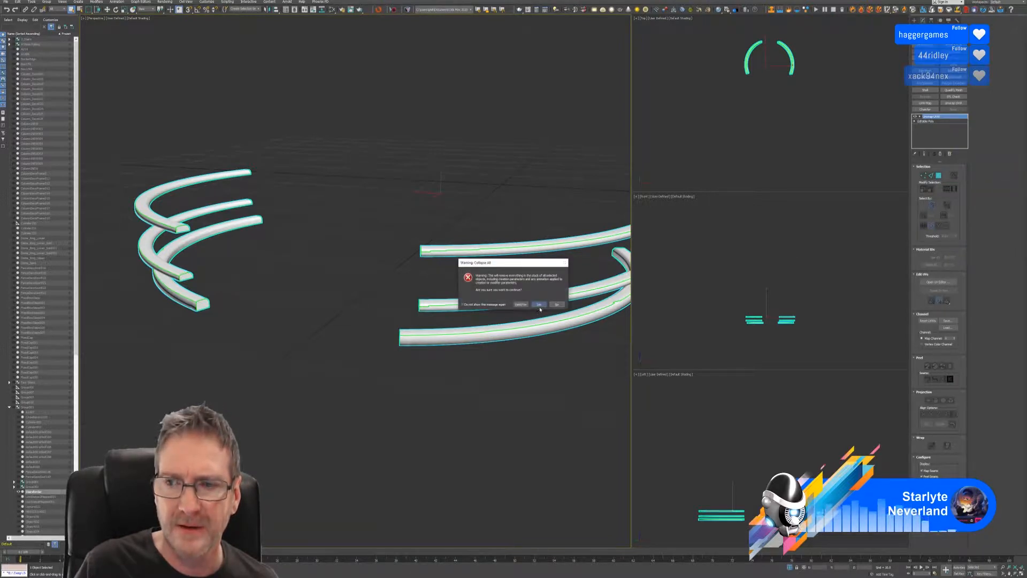
- Select all elements of the curved border strips on both sides and flip their normals, leaving element editing
left_click(951, 173)
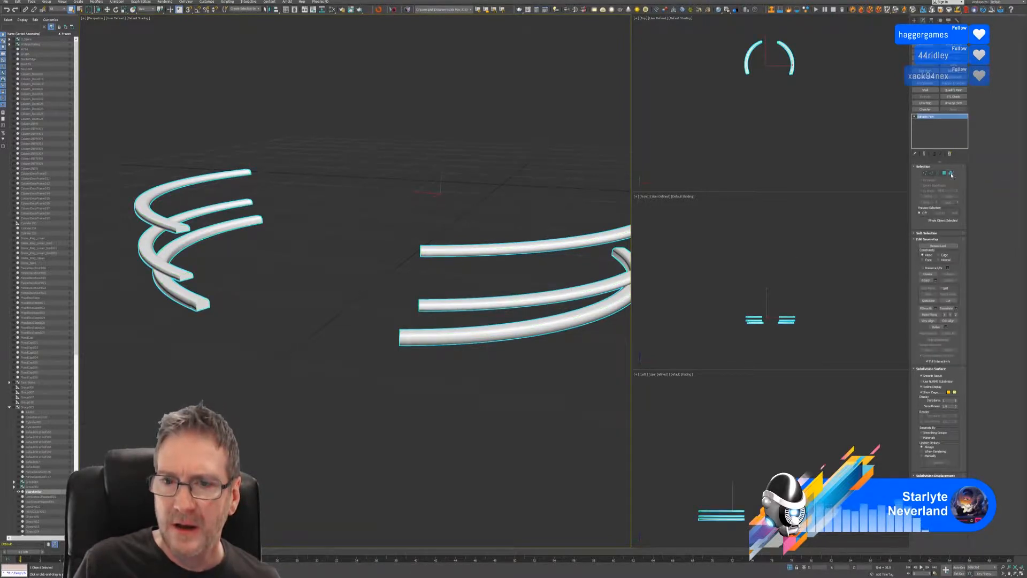
left_click_drag(381, 227, 479, 399)
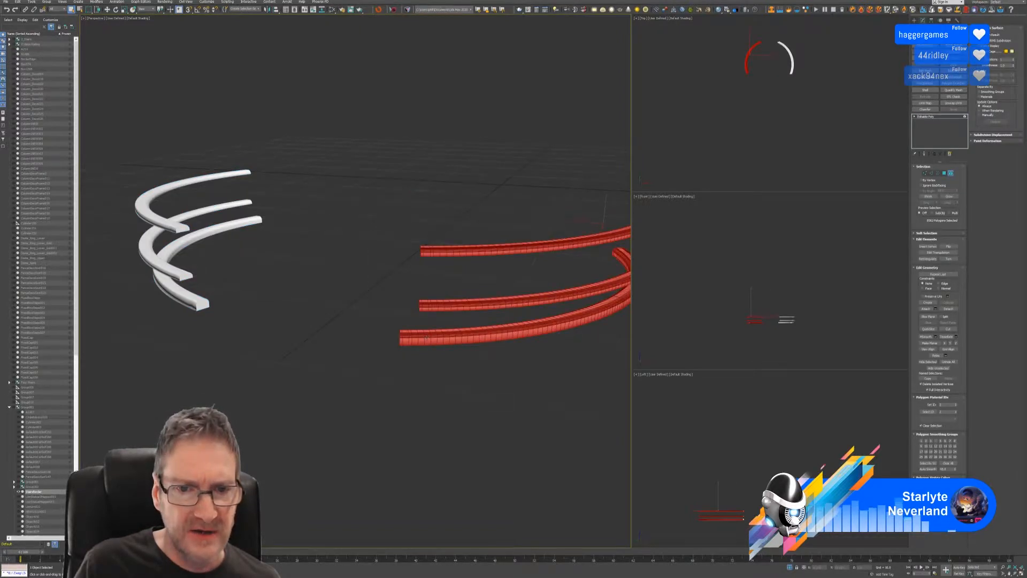
middle_click_drag(425, 336, 237, 206, "alt")
left_click_drag(379, 297, 380, 298, "ctrl")
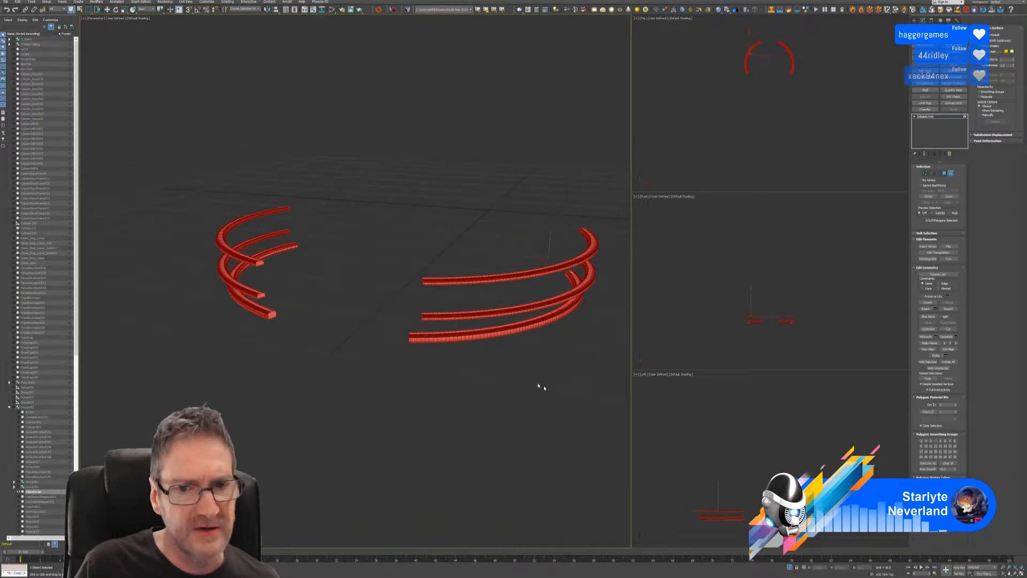
left_click(957, 246)
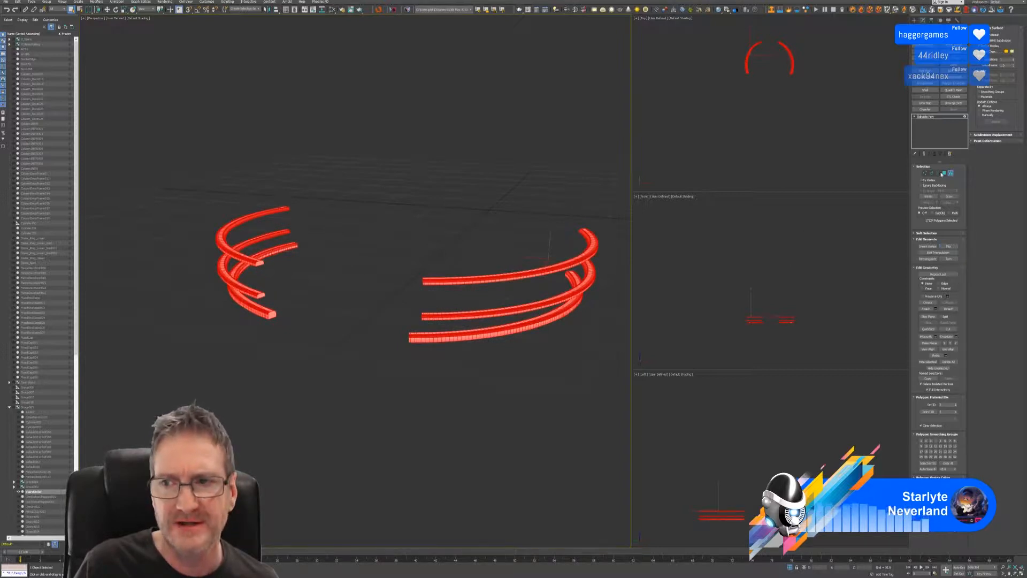
left_click(950, 173)
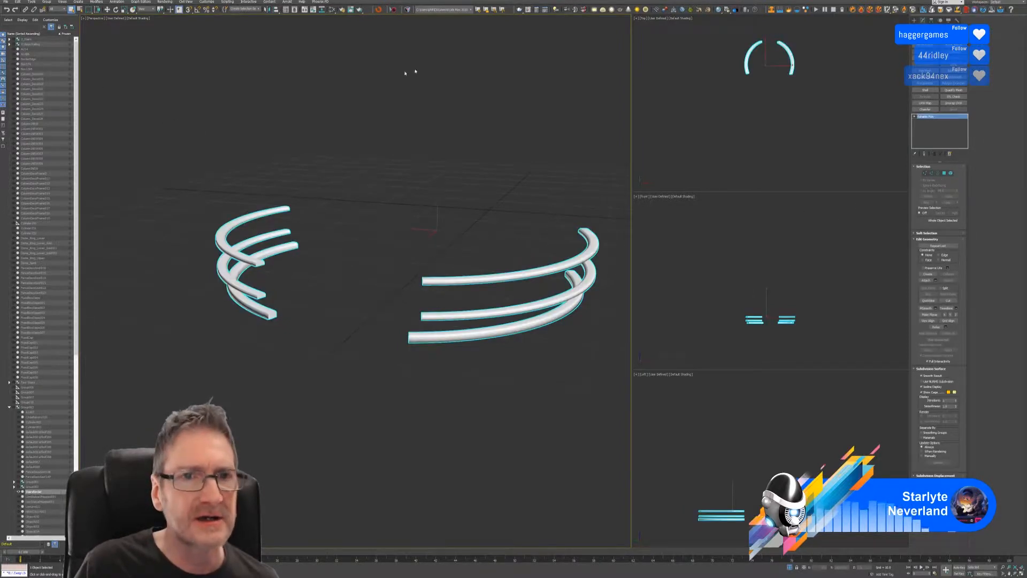
- Send the flipped border strips to Substance Painter, overwriting the existing exported mesh file and keeping the FBX export settings
left_click(393, 10)
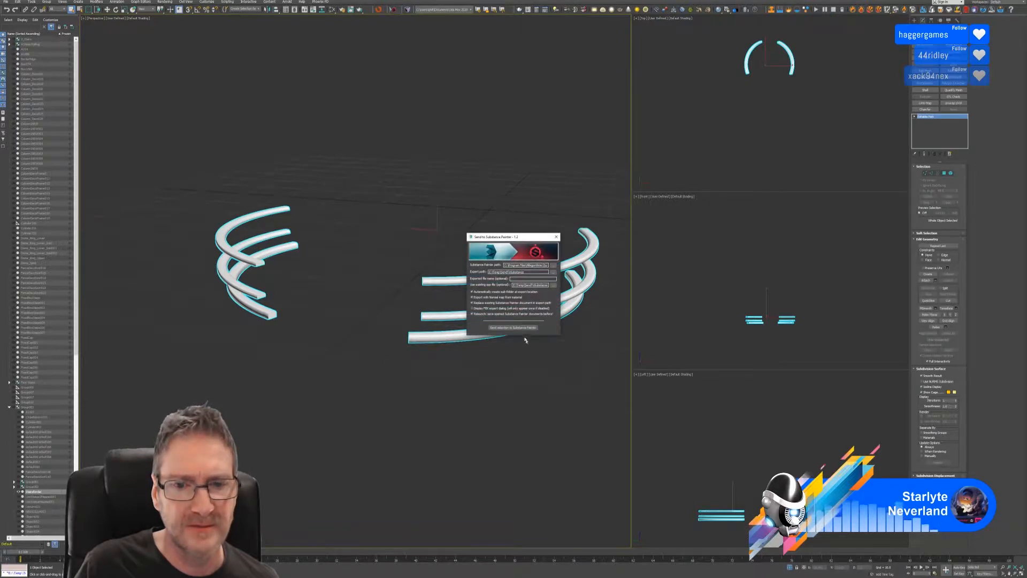
left_click(513, 328)
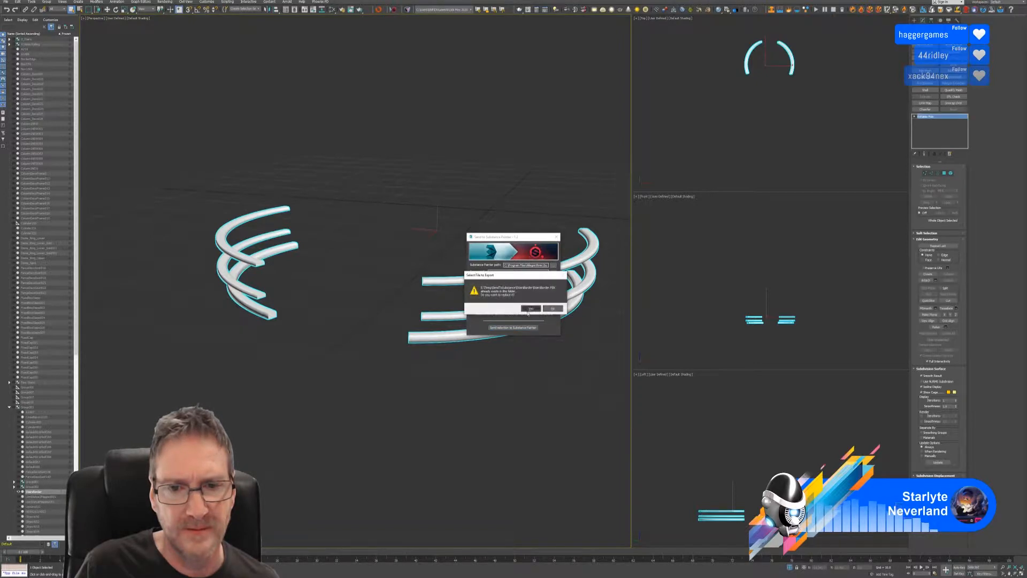
left_click(530, 308)
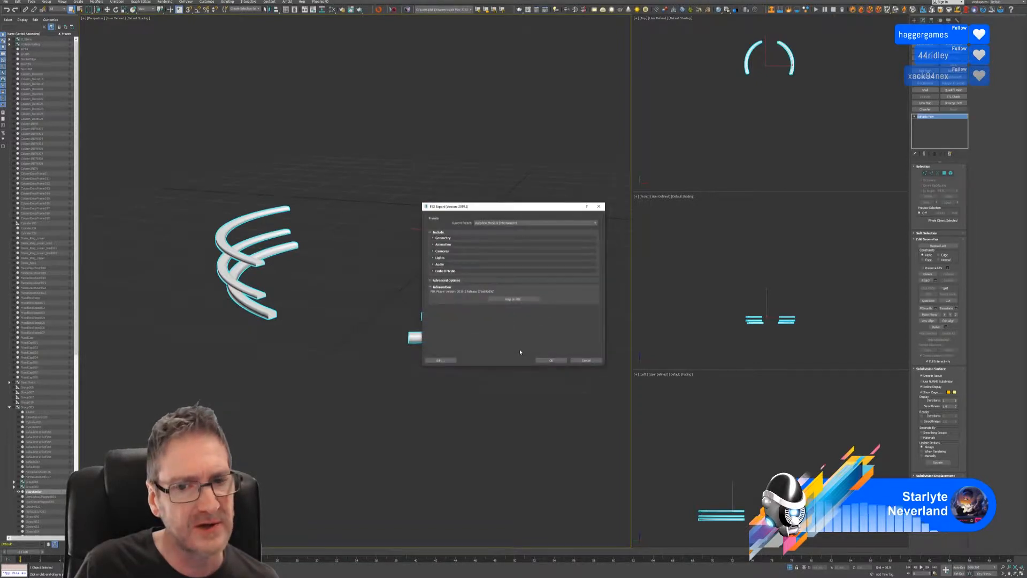
left_click(549, 360)
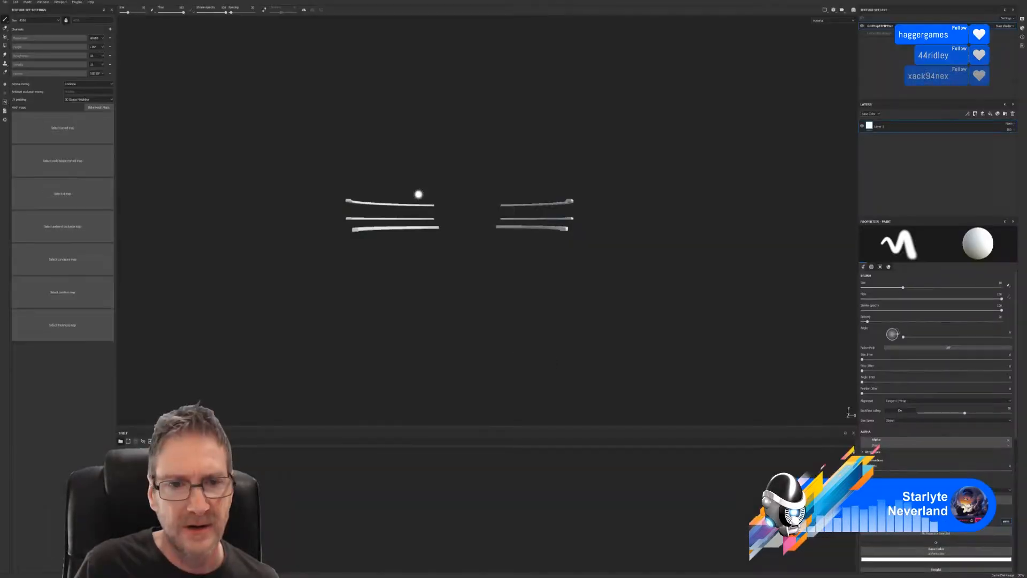
- Rename the border strips' texture set as StairsBorder
left_click_drag(346, 216, 306, 299, "alt")
middle_click_drag(339, 236, 503, 174, "alt")
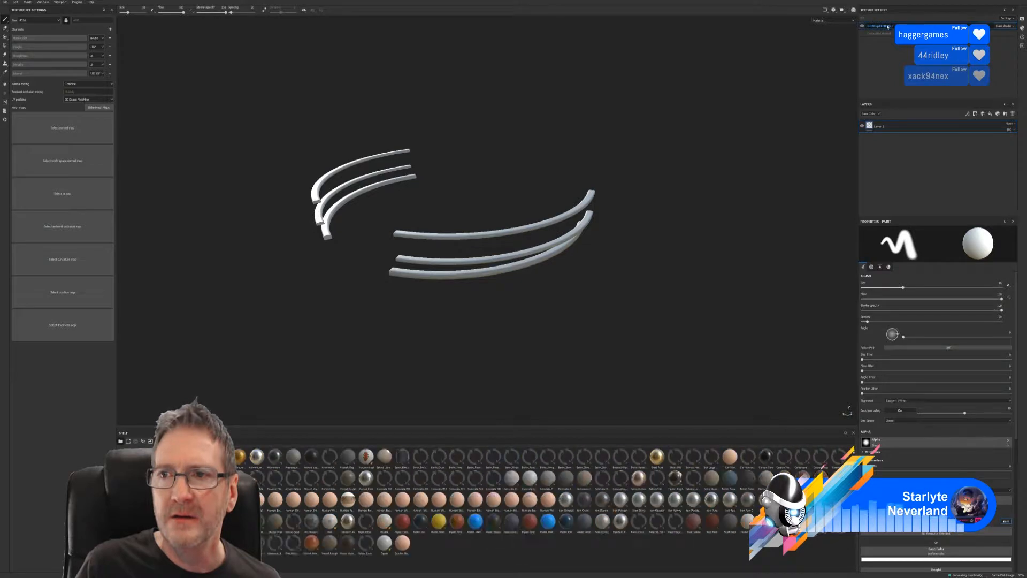
type("StairsBorder")
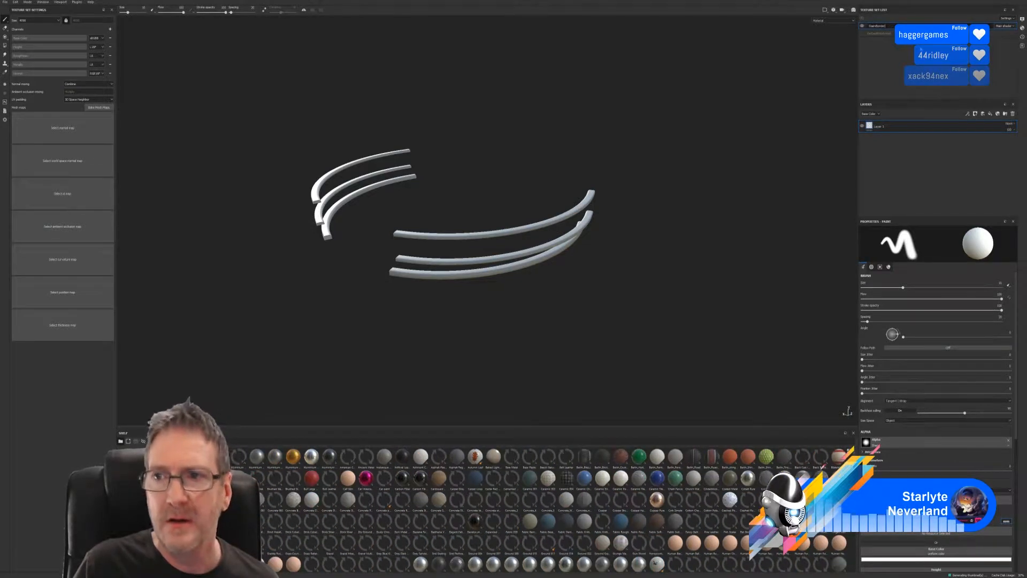
key("Return")
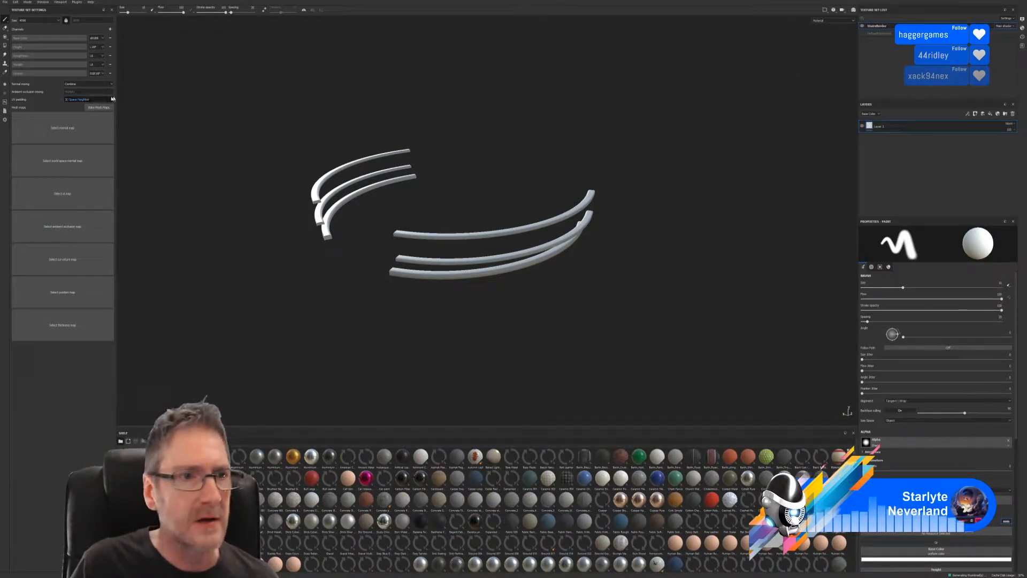
- Bake the StairsBorder mesh maps at an output size of 4096, using the low poly mesh as the high poly mesh
left_click(98, 108)
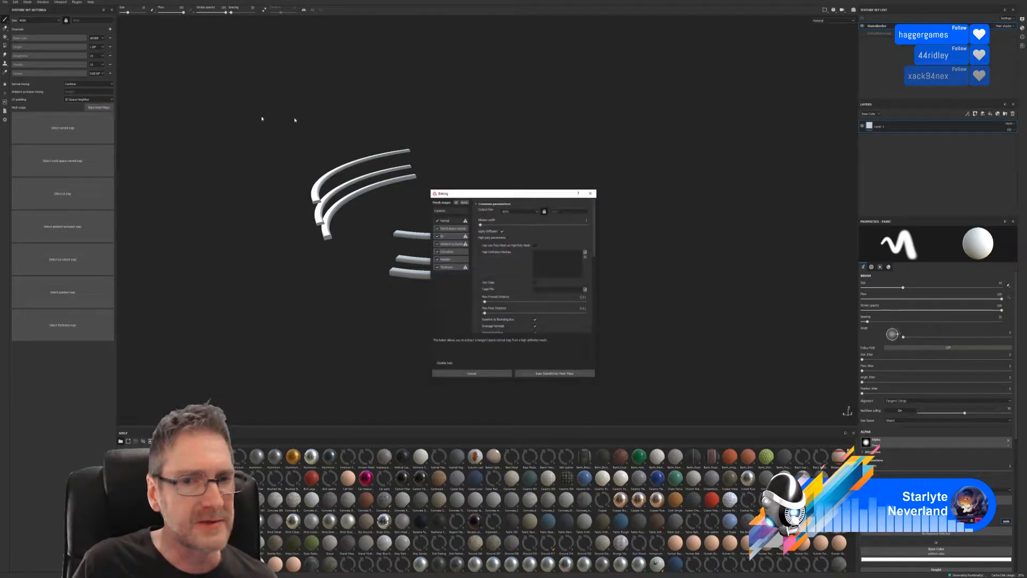
left_click(514, 214)
left_click(516, 244)
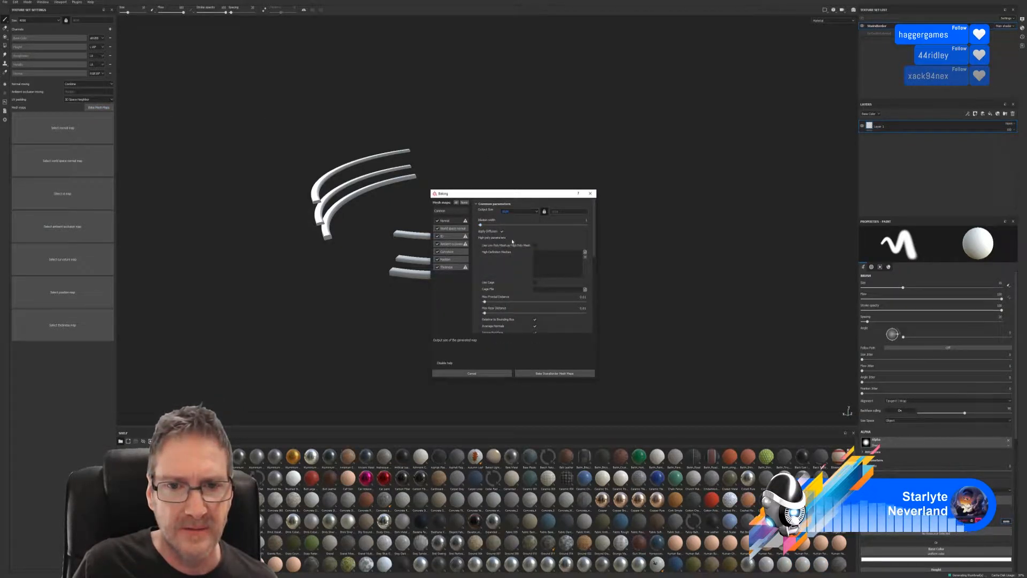
left_click(535, 245)
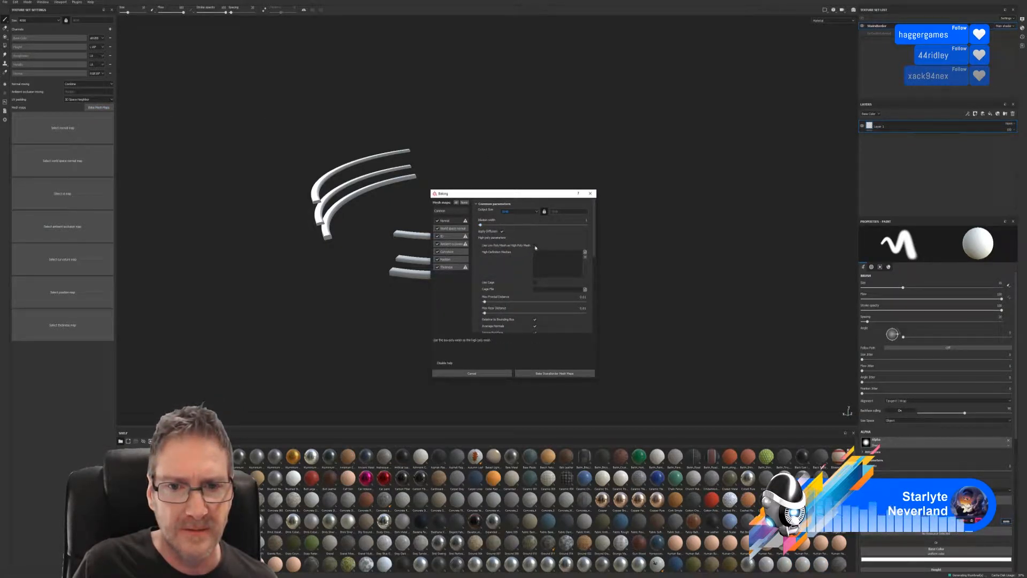
left_click(556, 373)
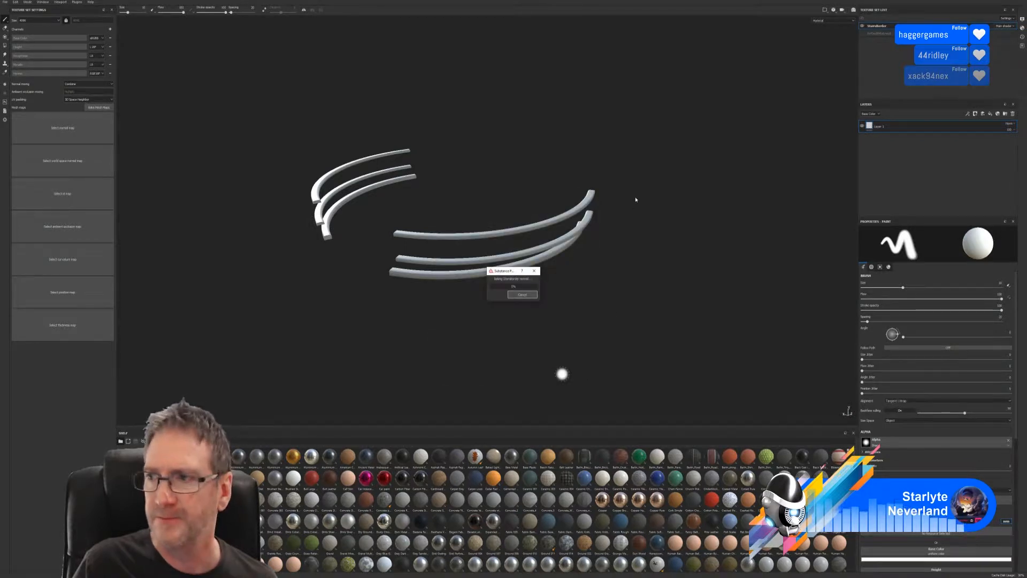
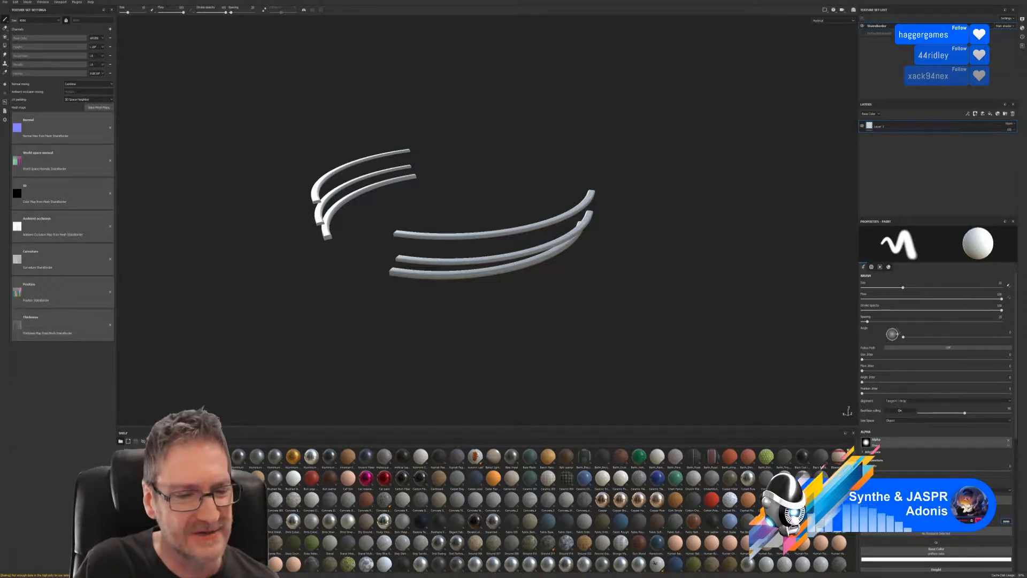
- Find the temple stone border smart material in the shelf and apply it to the curved border strips
left_click(134, 539)
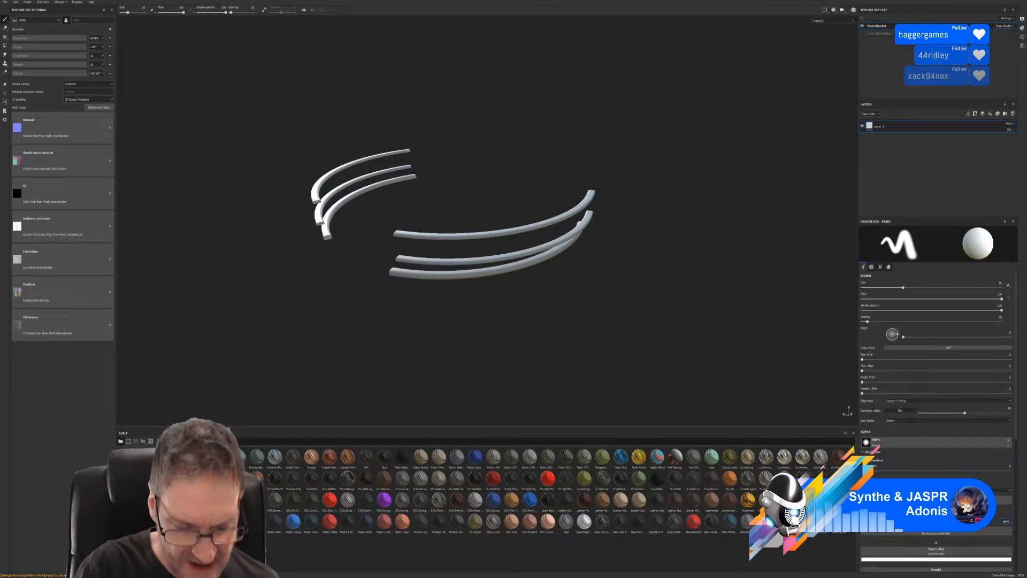
type("bronze")
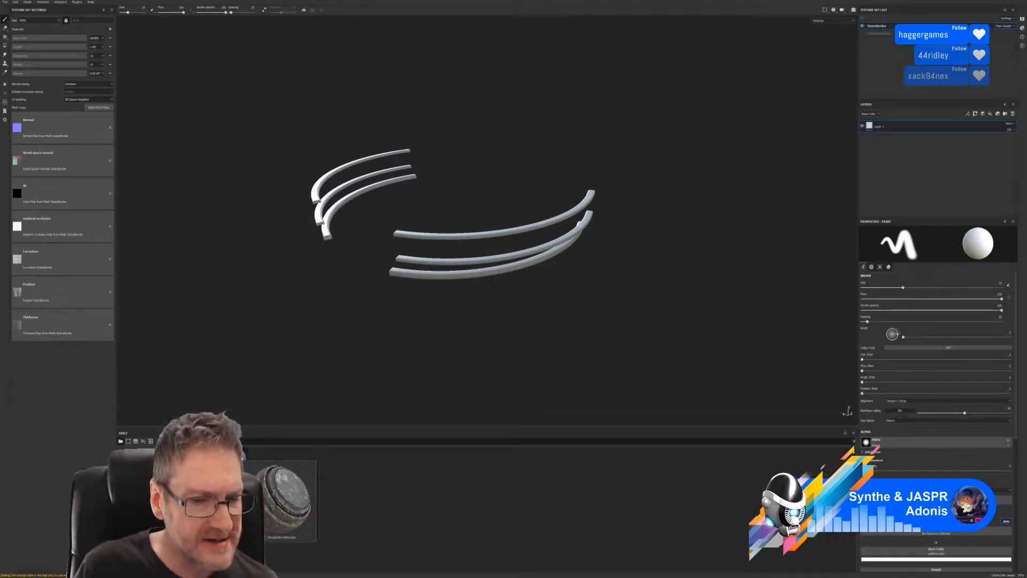
left_click_drag(242, 459, 443, 277)
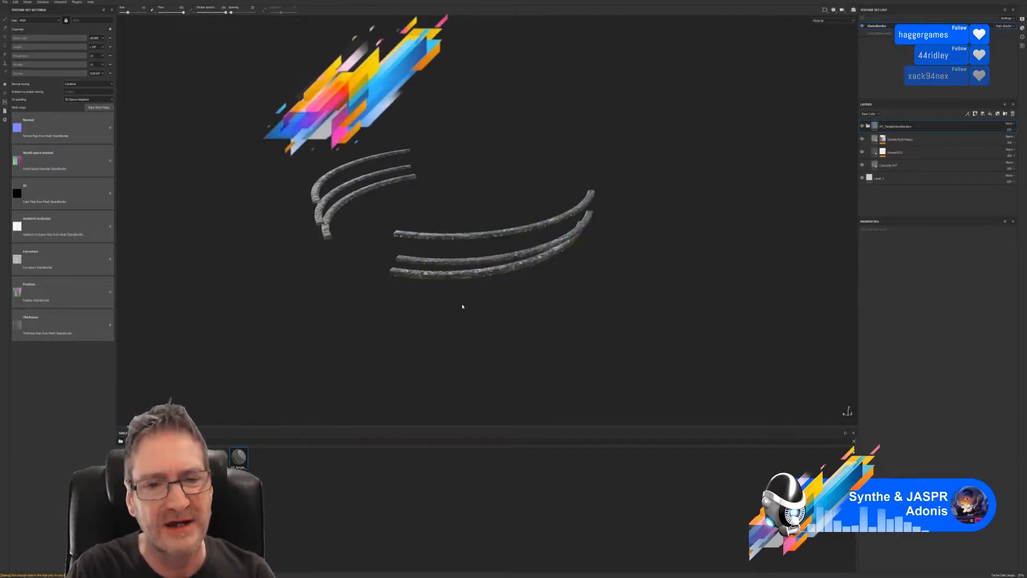
- Temporarily hide the smart material's granite rock and ground layers and inspect the concrete fill layer's basic parameters
left_click_drag(431, 316, 555, 328, "alt")
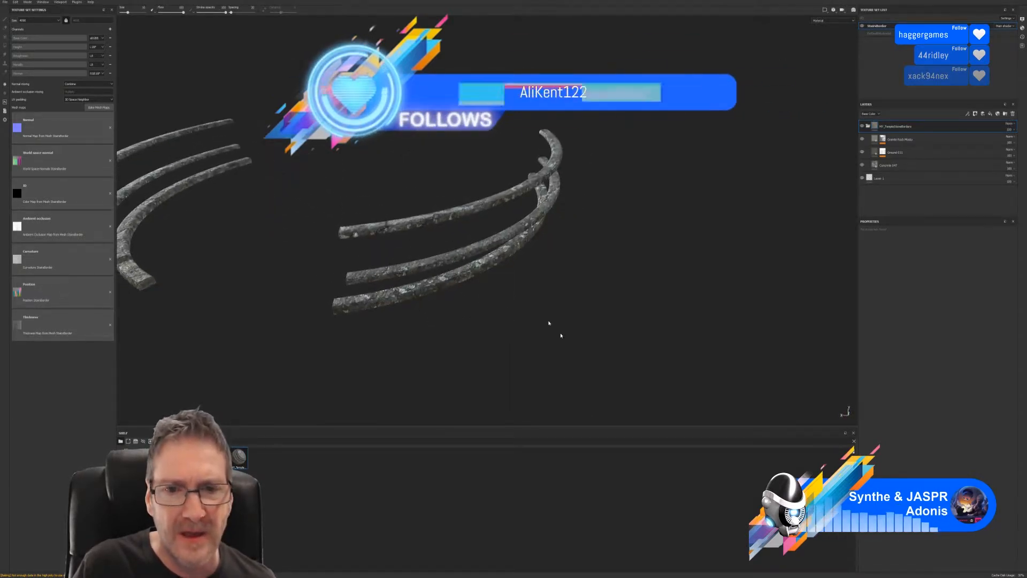
left_click_drag(706, 248, 575, 260, "alt")
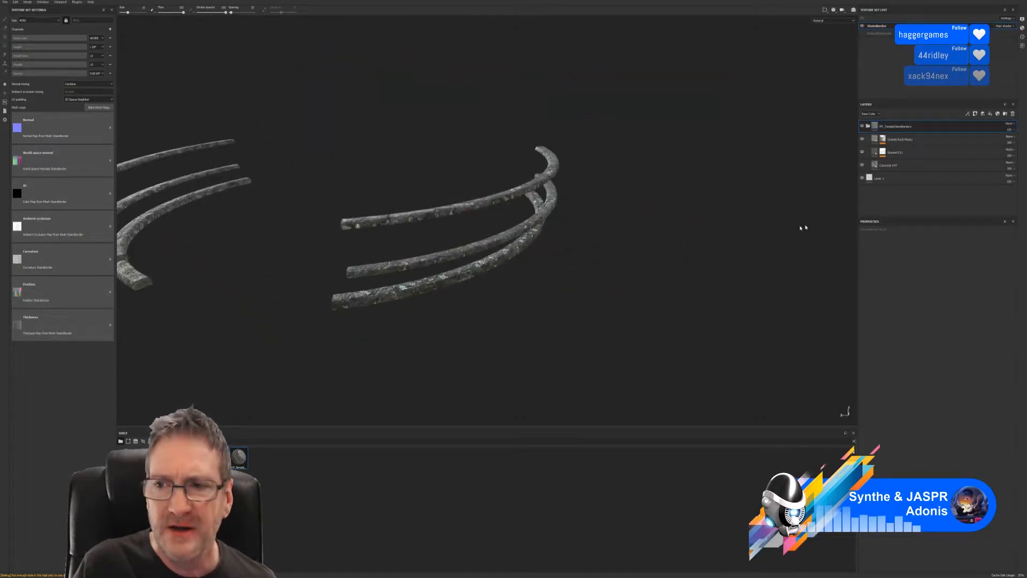
left_click(861, 140)
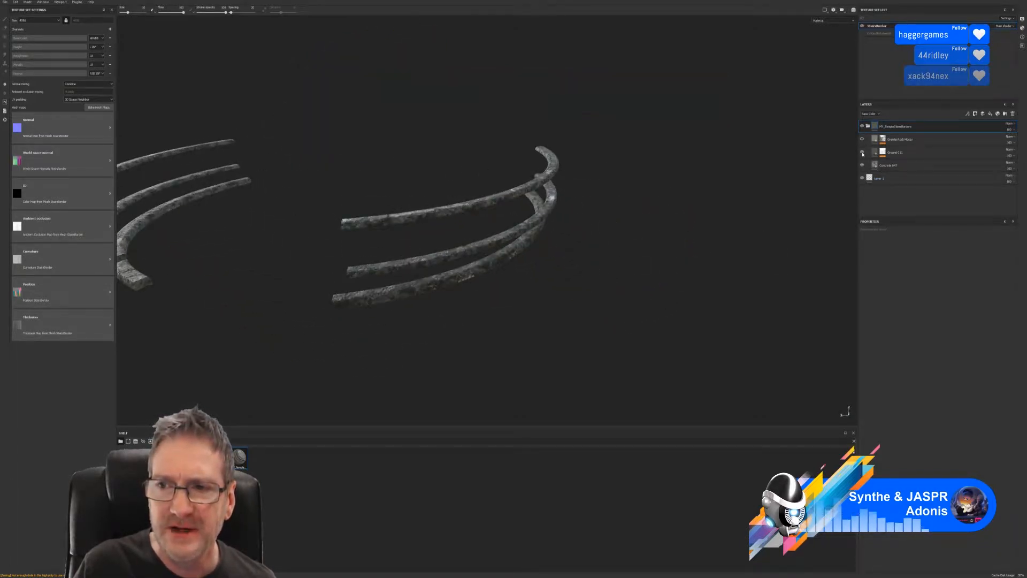
left_click(862, 152)
left_click(875, 166)
left_click(876, 166)
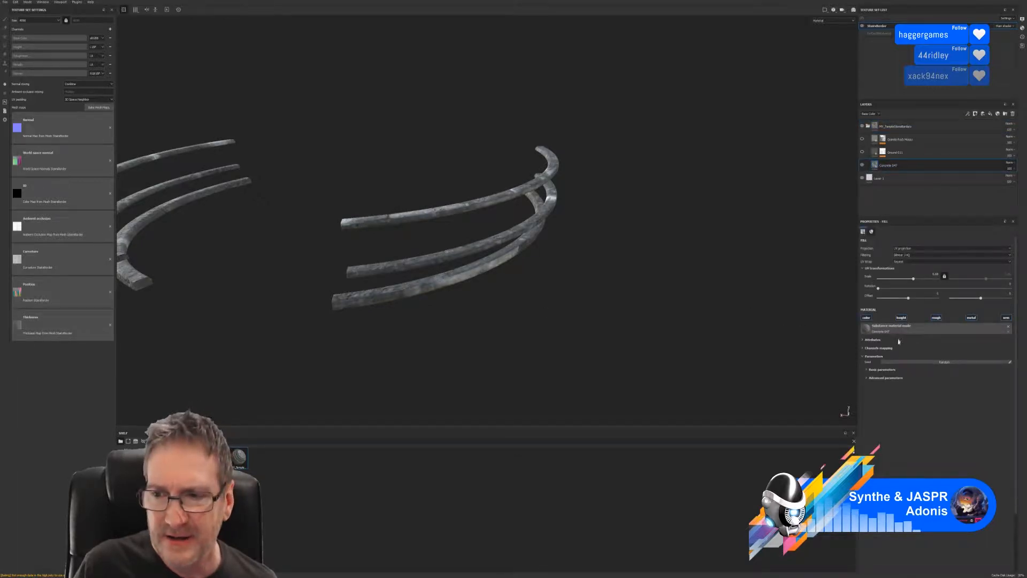
left_click(867, 369)
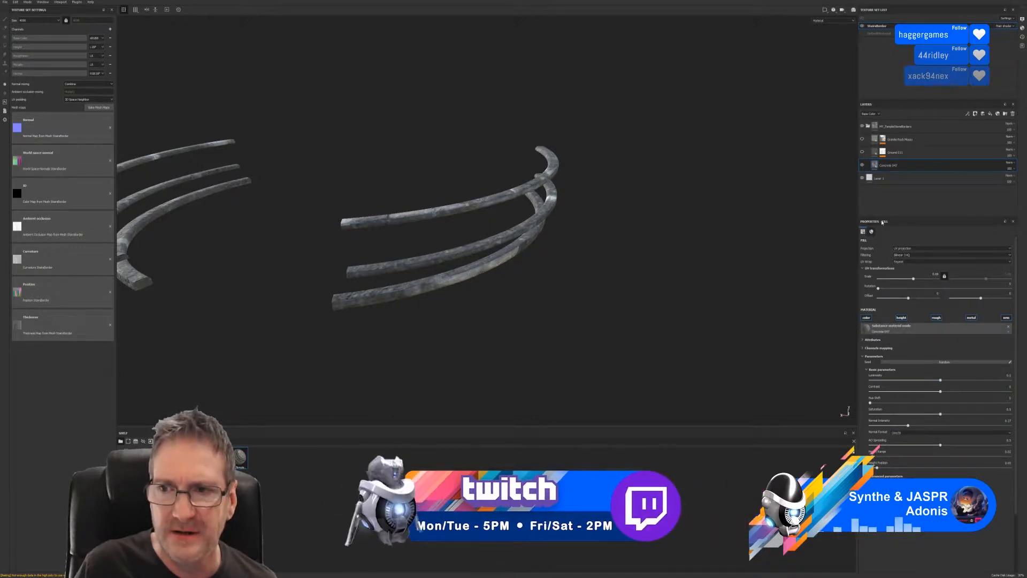
- Show the ground layer again and lower its normal intensity to about 0.13
left_click(869, 154)
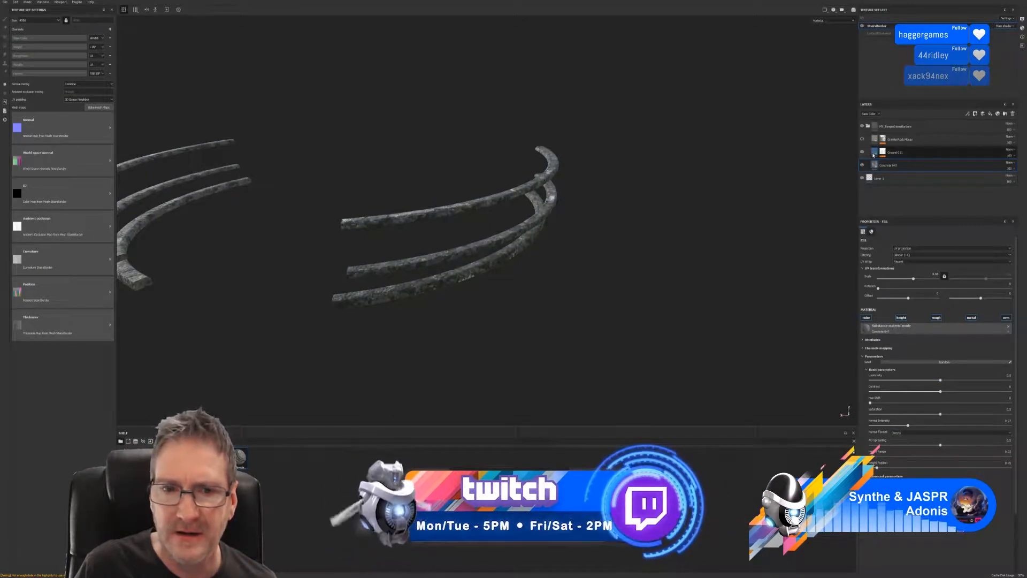
left_click(867, 370)
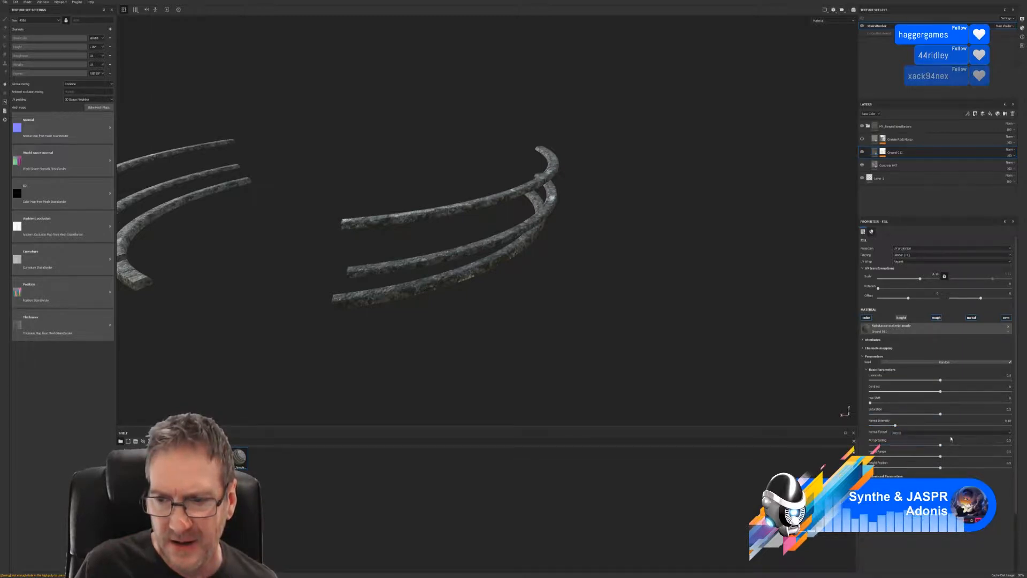
left_click_drag(896, 426, 889, 426)
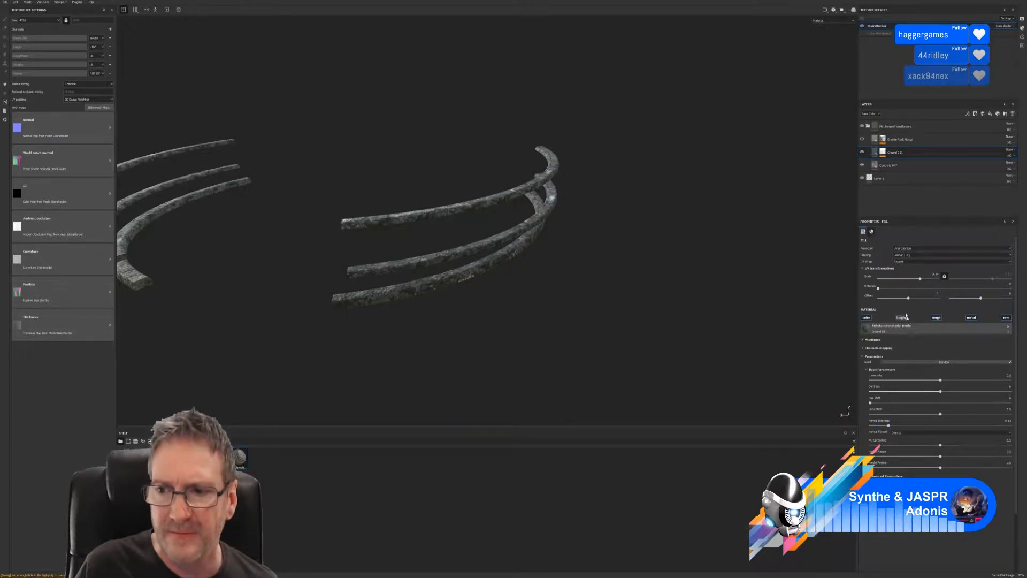
- Show the granite rock layer again and check its material attributes and channels mapping
left_click(863, 140)
left_click(888, 140)
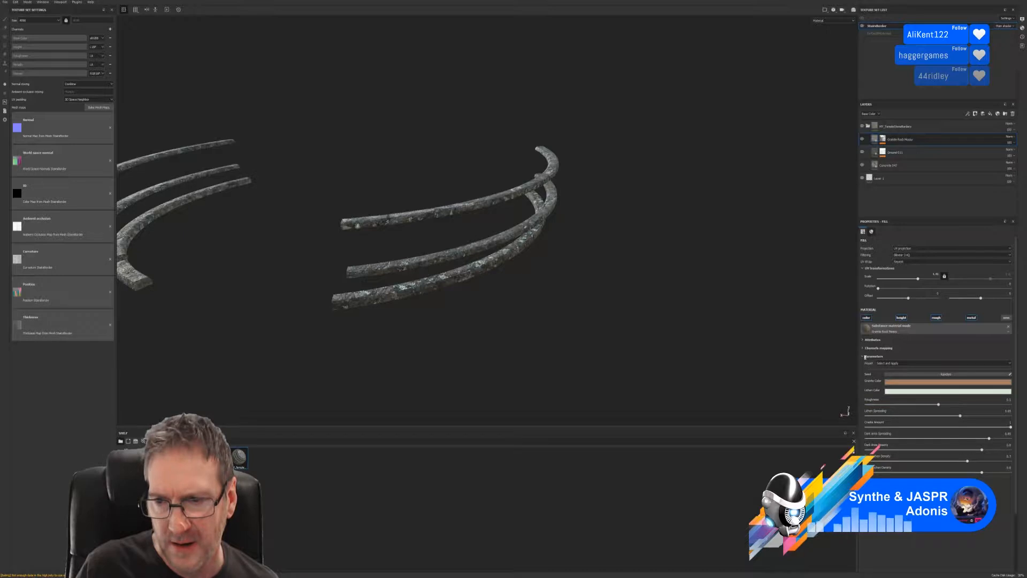
left_click(862, 340)
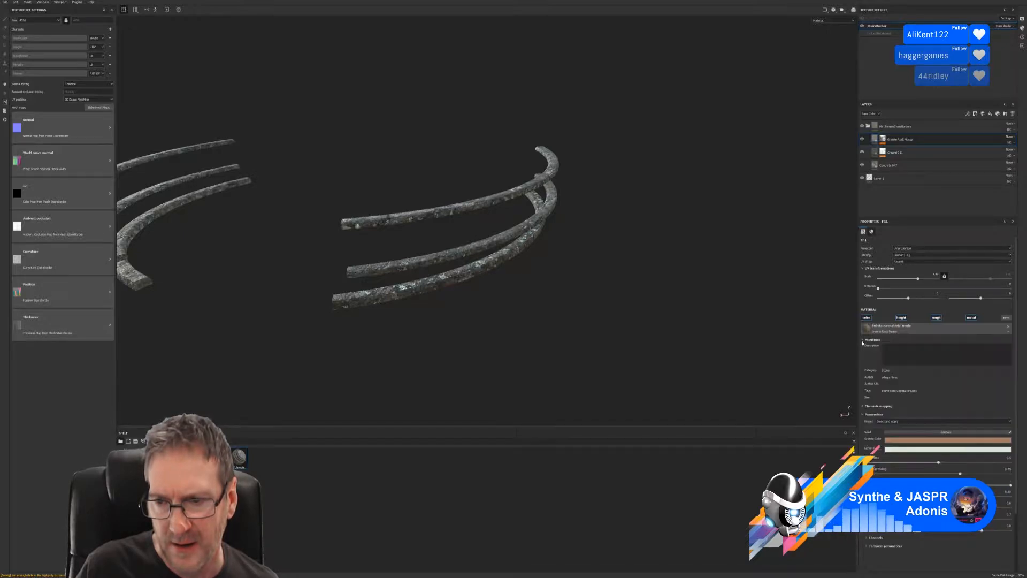
left_click(863, 340)
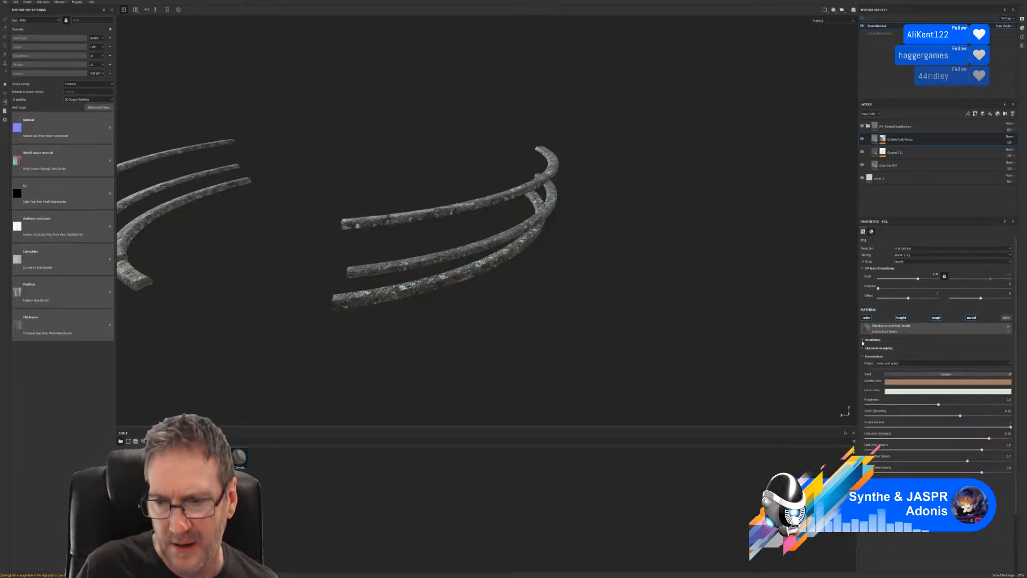
left_click(863, 348)
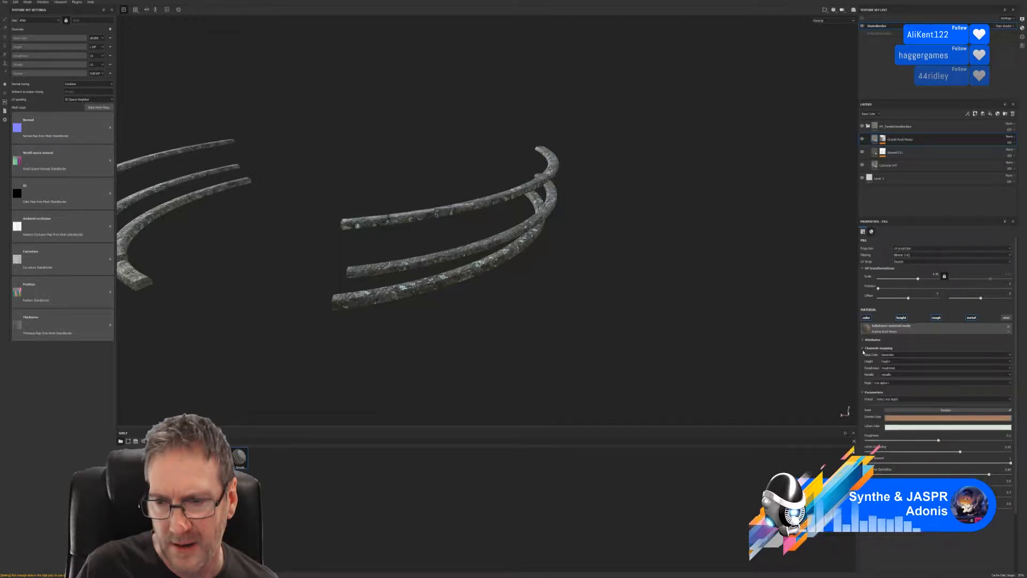
left_click(862, 349)
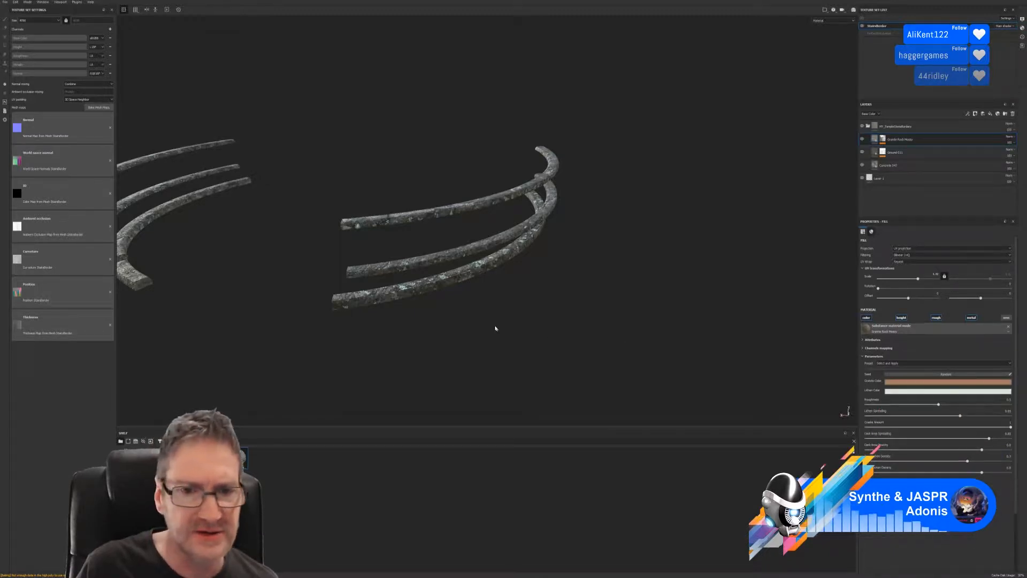
- Examine the stone texture on both sets of border strips up close and from all sides
left_click_drag(495, 328, 786, 361, "alt")
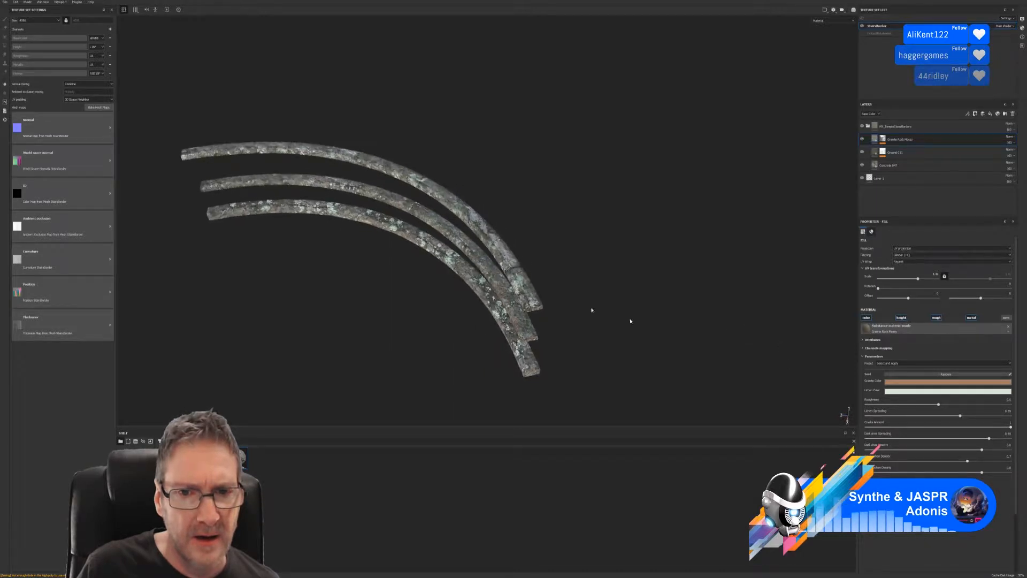
scroll(523, 325, "up", 5)
left_click_drag(522, 324, 146, 285, "alt")
scroll(389, 321, "down", 6)
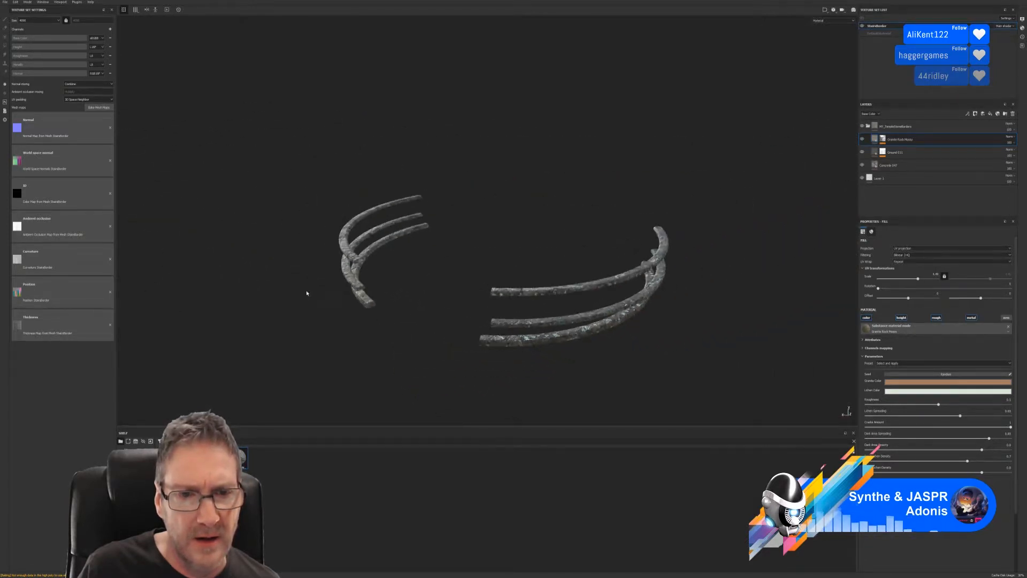
left_click_drag(305, 293, 614, 175, "alt")
scroll(466, 279, "up", 3)
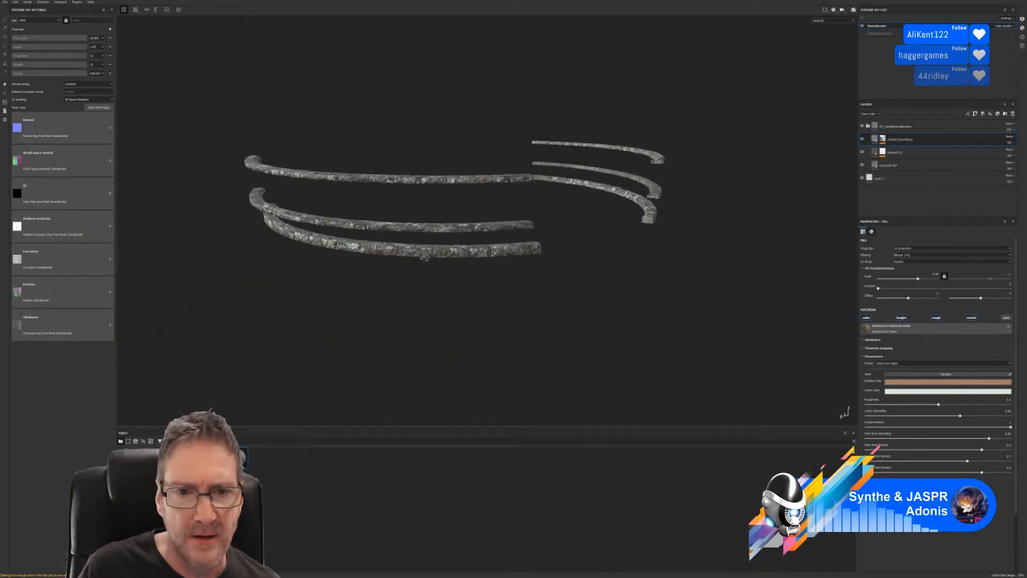
left_click_drag(465, 278, 282, 160, "alt")
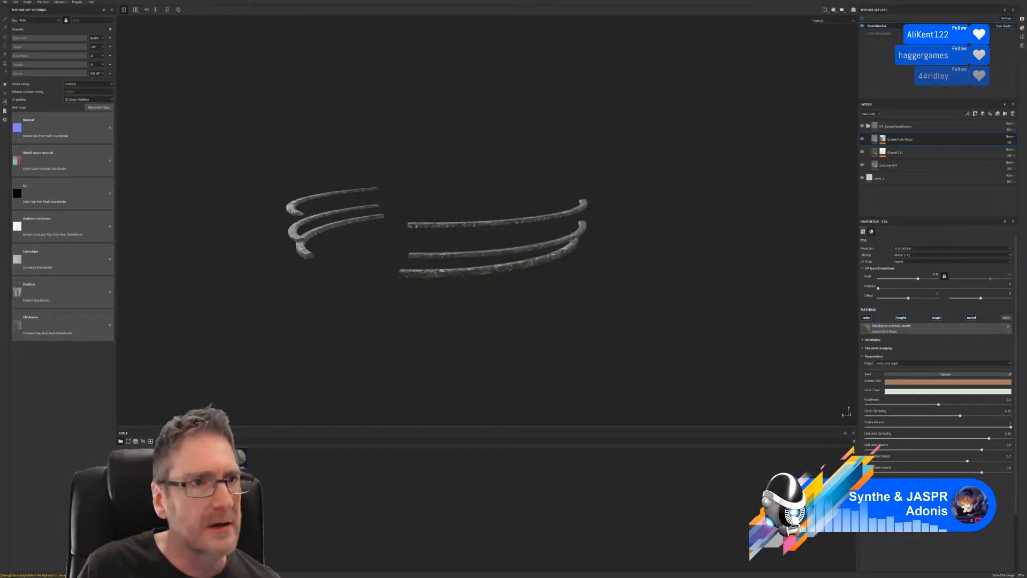
- Save the Substance Painter project with the textured border strips
left_click(4, 3)
left_click(18, 53)
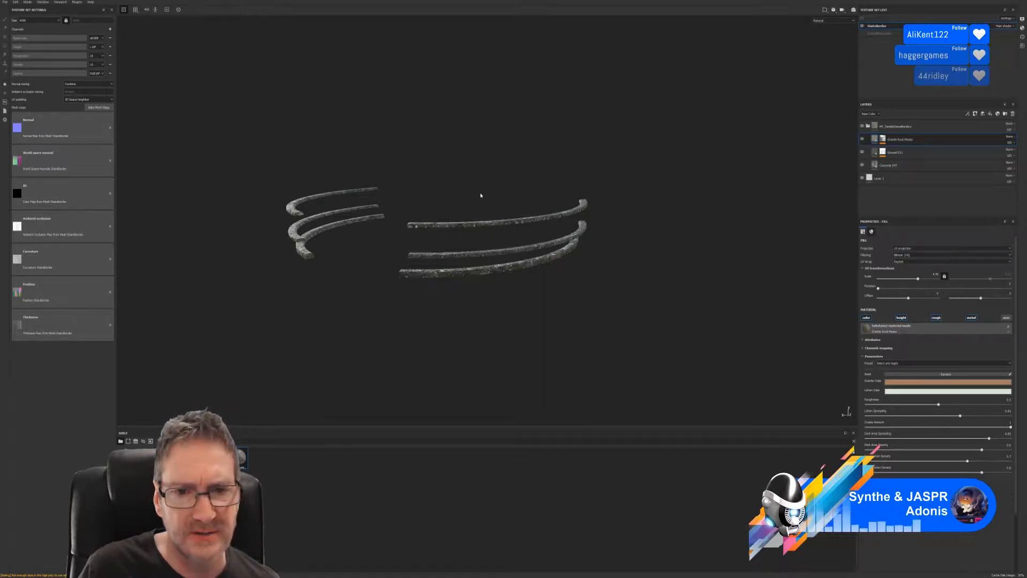
mouse_move(482, 194)
left_mouse_down("alt")
mouse_move(469, 202)
mouse_move(470, 259)
mouse_move(468, 204)
left_mouse_up("alt")
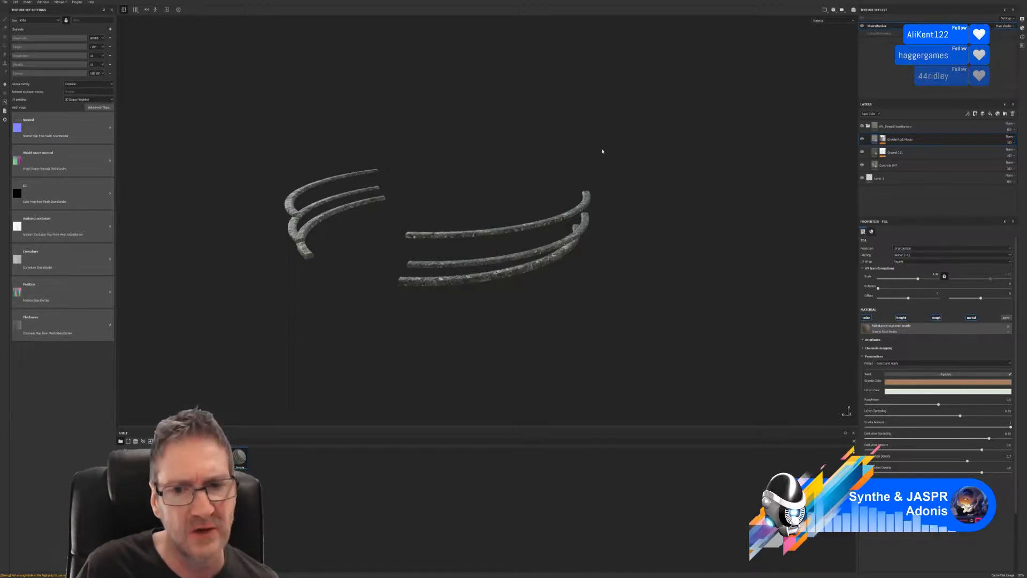
mouse_move(635, 218)
left_mouse_down("alt")
mouse_move(615, 203)
mouse_move(631, 229)
mouse_move(639, 226)
left_mouse_up("alt")
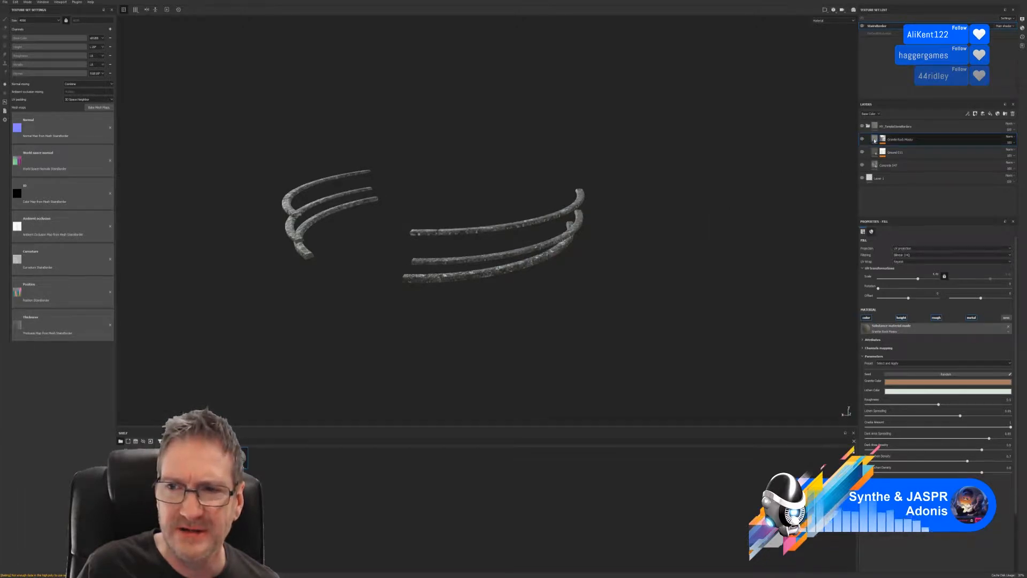
- Slightly increase the granite rock layer's UV scale and check the result on the curved strips
left_click(919, 280)
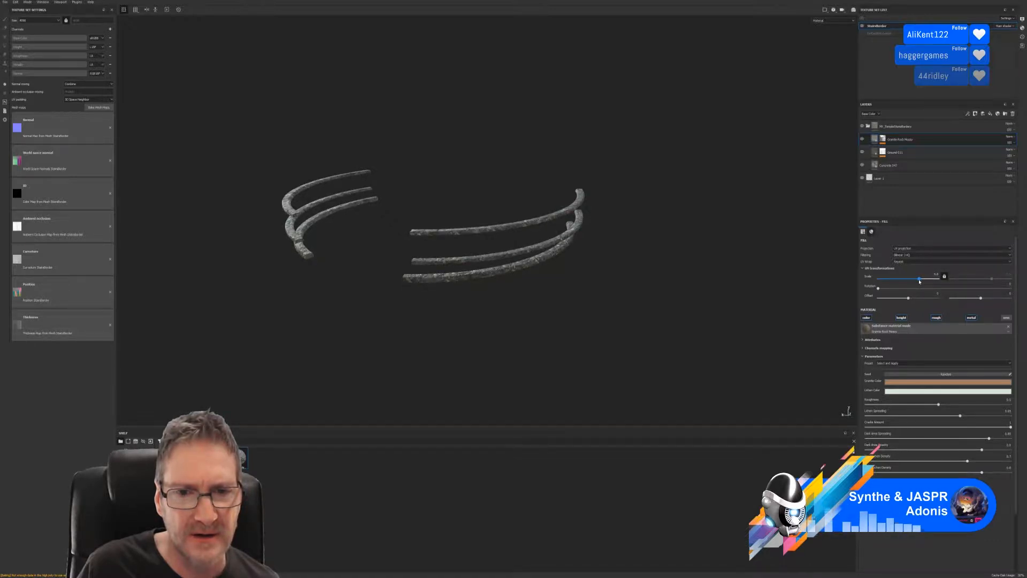
left_click_drag(468, 330, 523, 325, "alt")
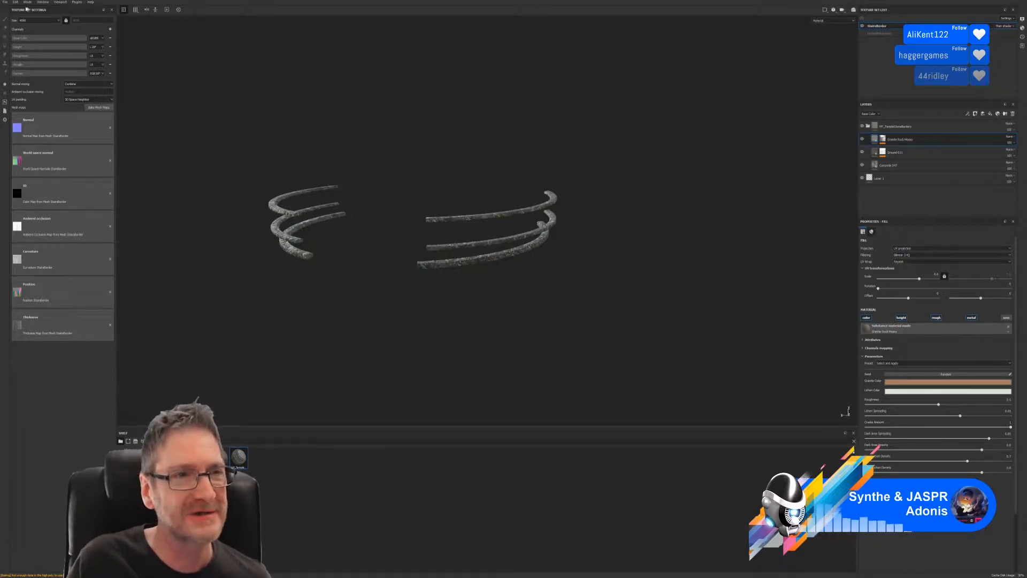
- Export the border strips' texture set as 2048x2048 PNG maps with the PBR MetalRough configuration and save the project
left_click(6, 3)
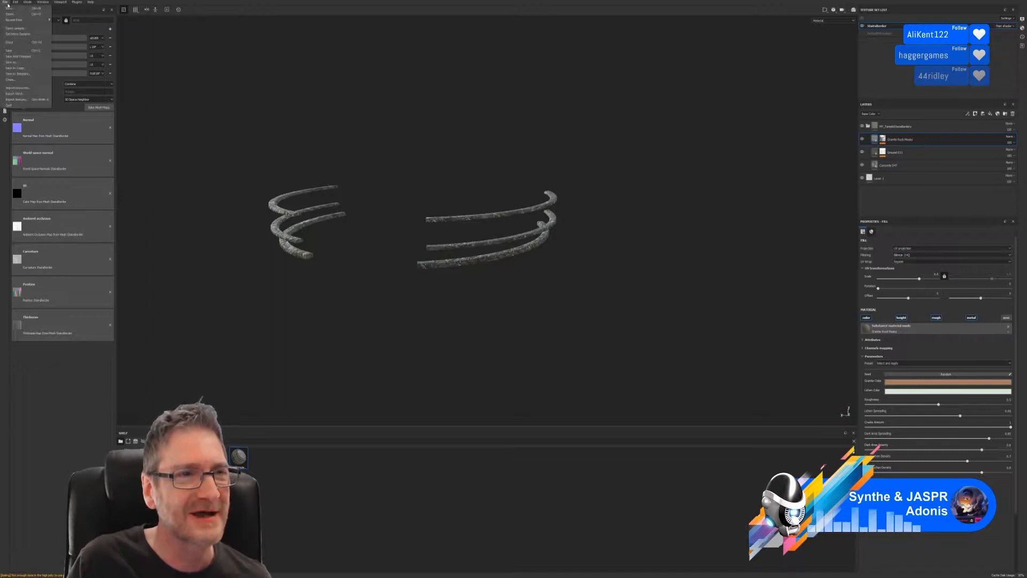
left_click(20, 101)
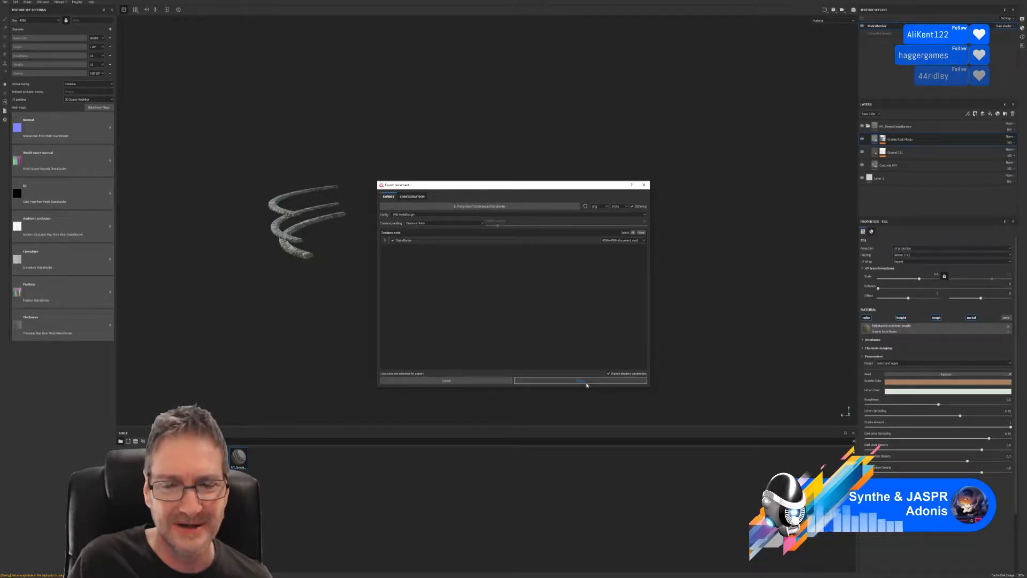
left_click(643, 241)
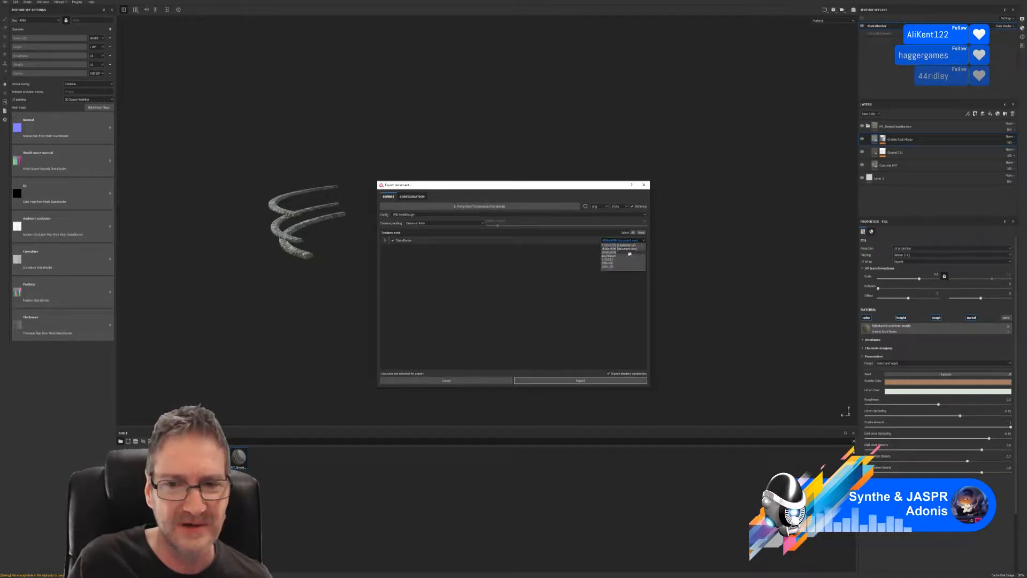
left_click(626, 252)
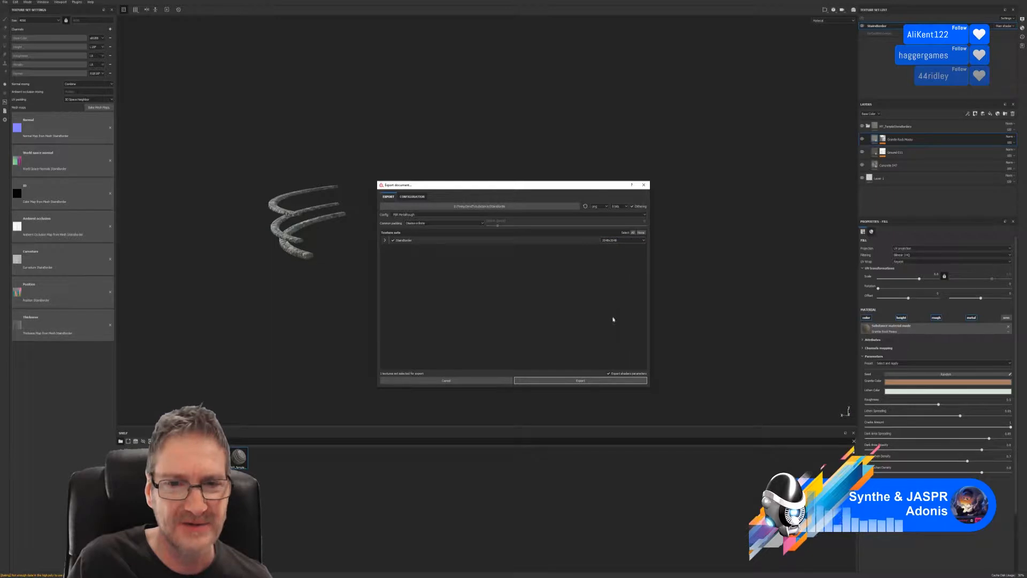
left_click(595, 381)
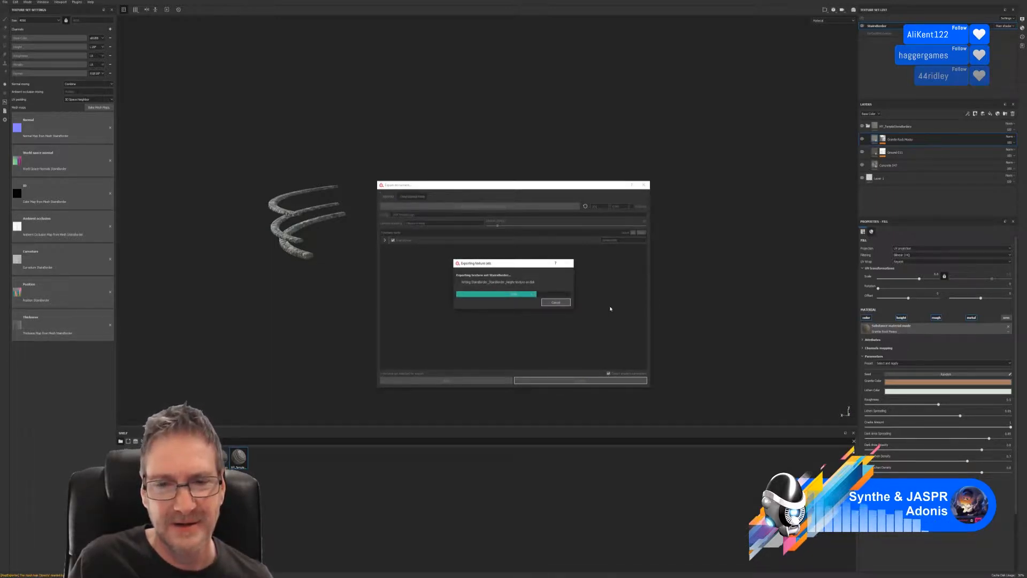
left_click(532, 292)
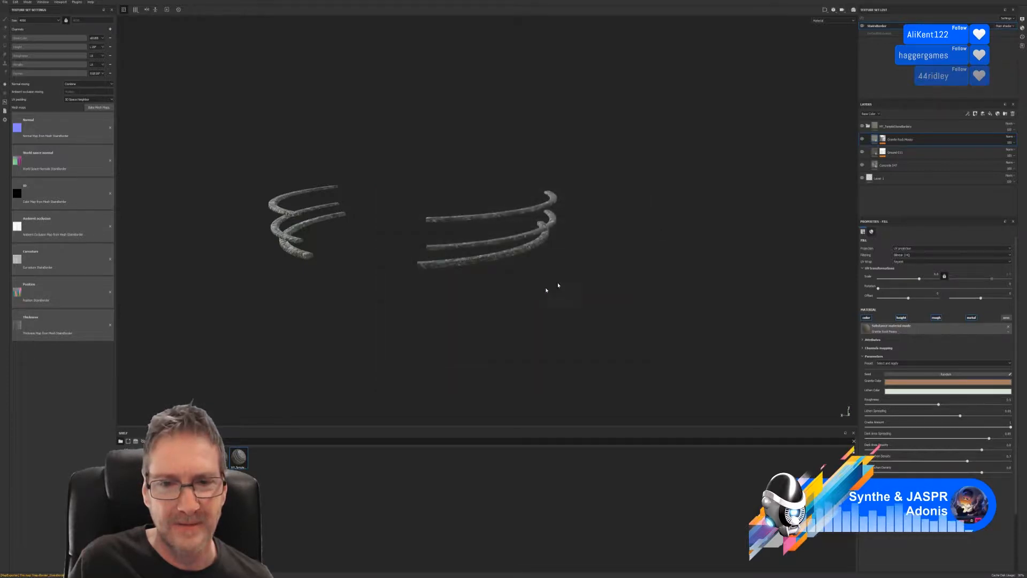
left_click(6, 3)
left_click(15, 52)
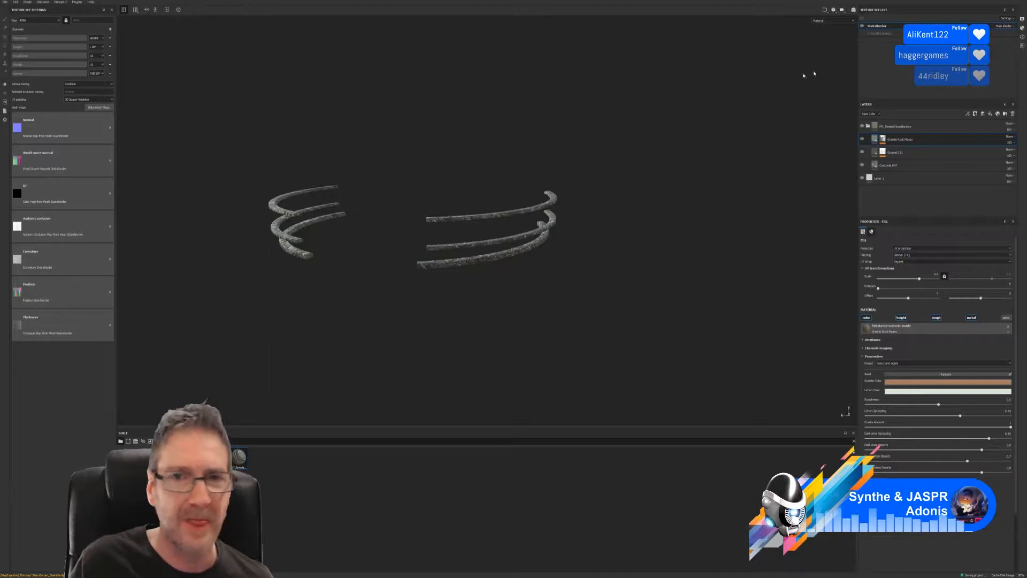
- Switch to 3ds Max, dismiss the Substance Painter export dialog and open the Slate Material Editor at the existing DirectX material nodes
key("alt+Tab")
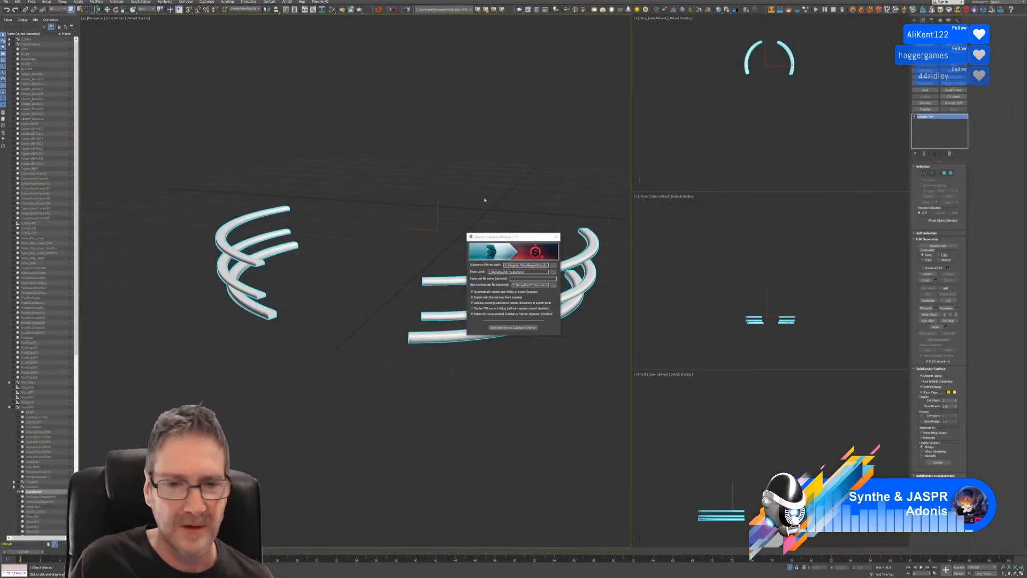
left_click(558, 235)
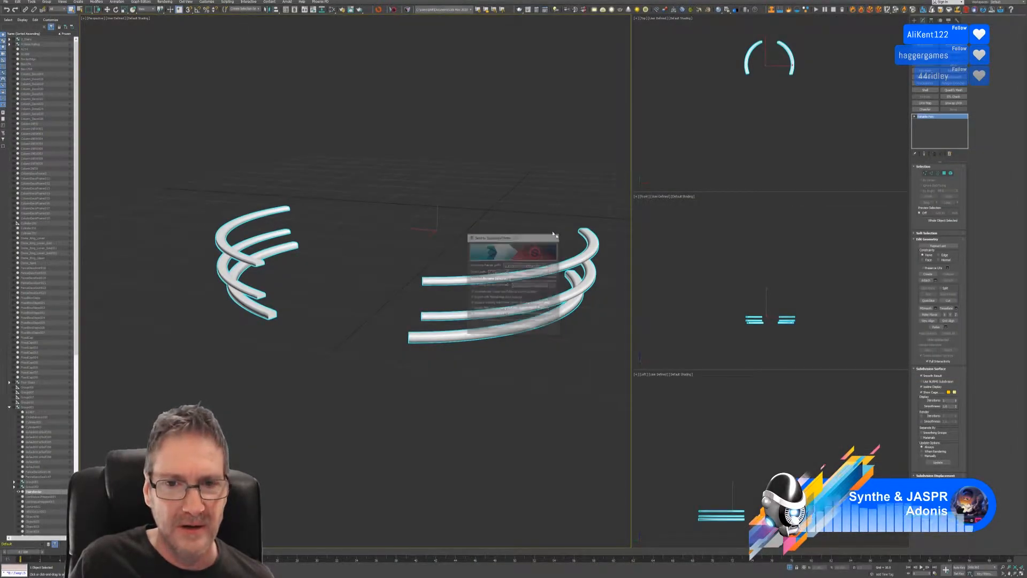
left_click(333, 10)
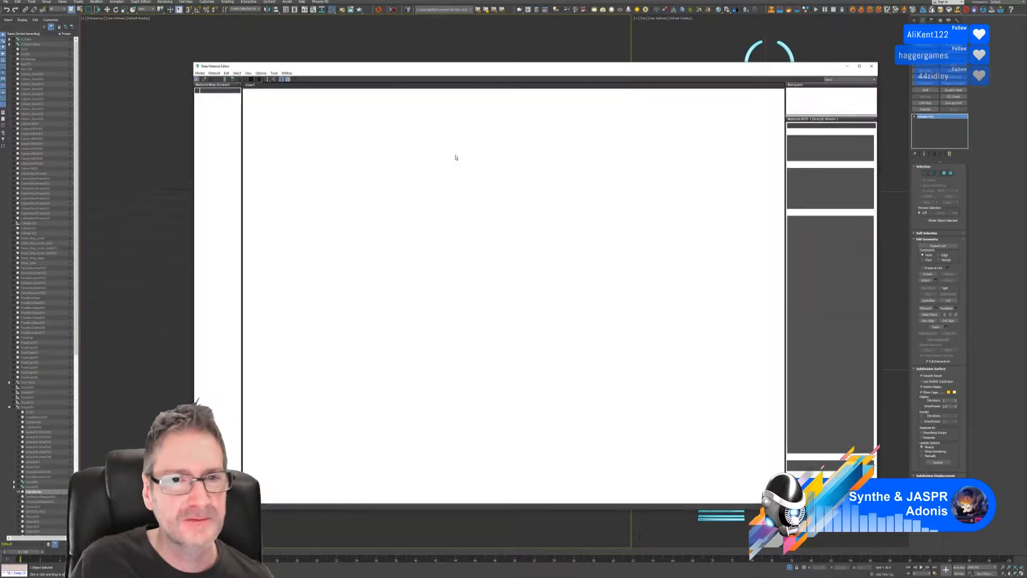
middle_click_drag(443, 304, 393, 232)
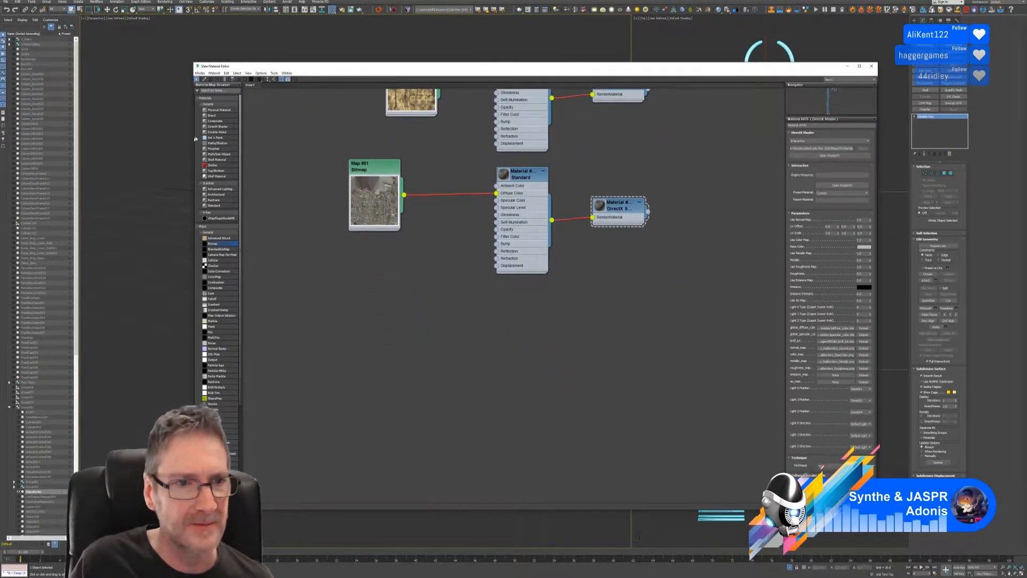
- Add a DirectX Shader material below the existing ones and give it the same shader type as the DirectX material above it
left_click_drag(482, 290, 523, 310)
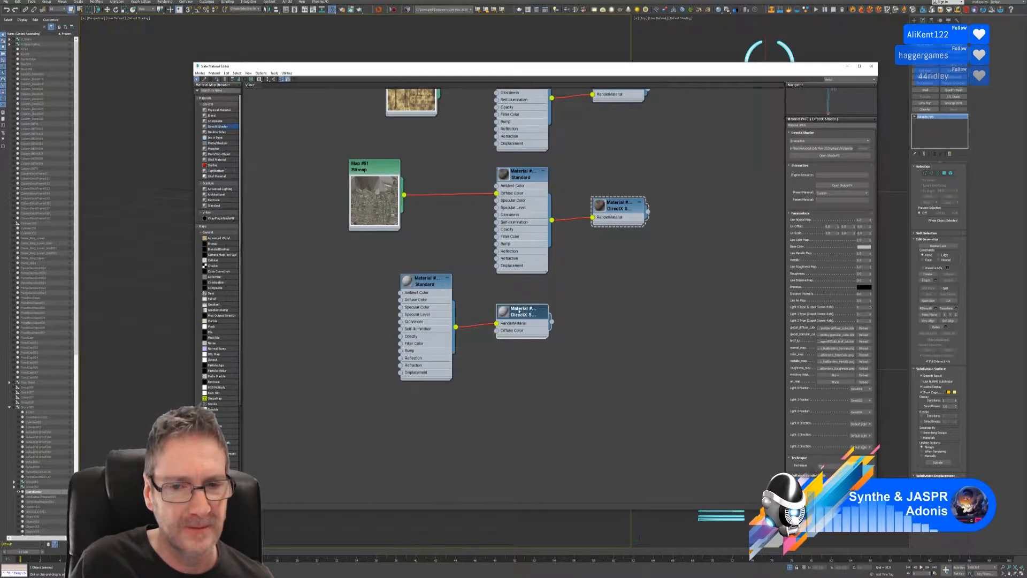
double_click(522, 311)
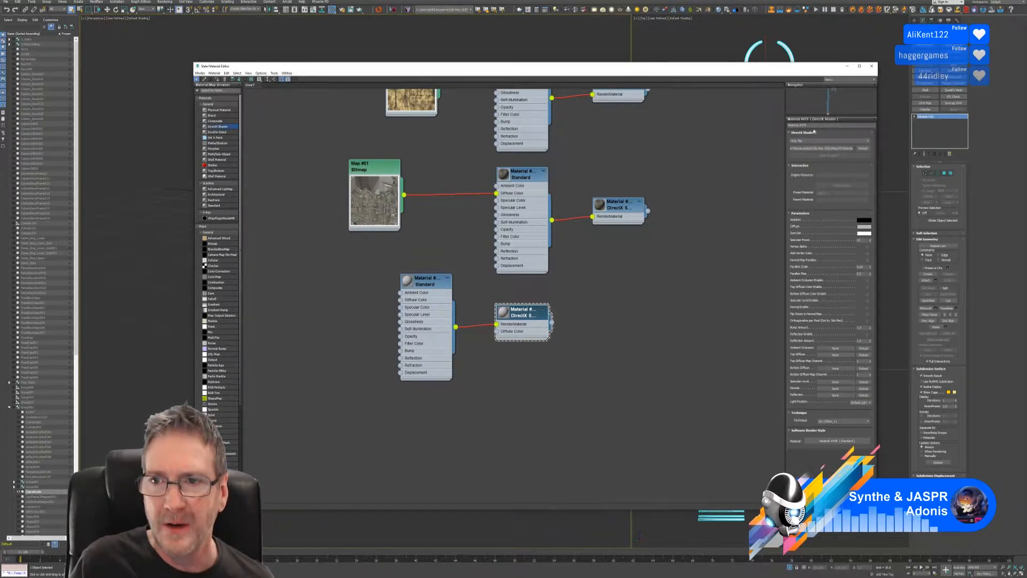
left_click(806, 141)
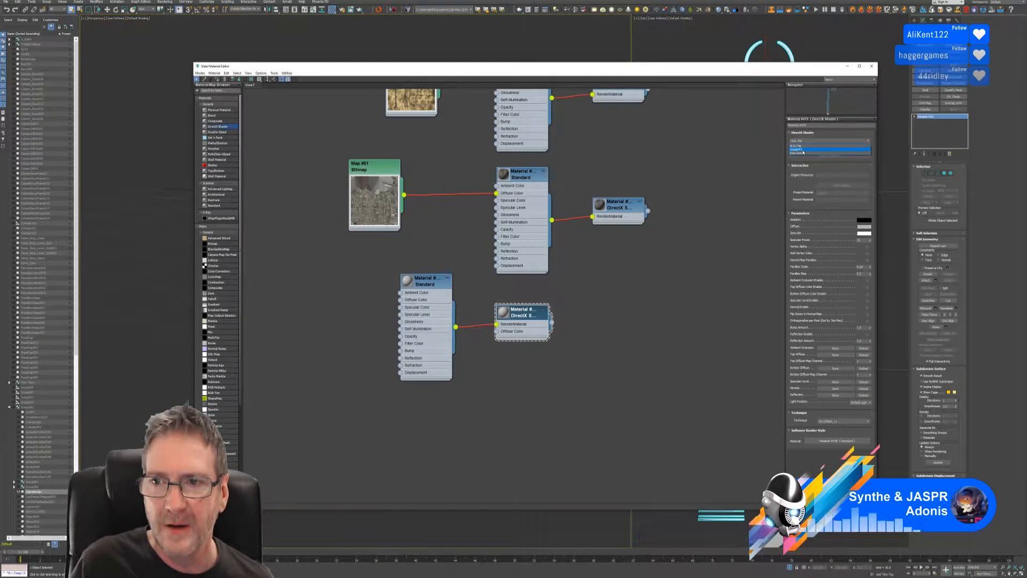
left_click(801, 153)
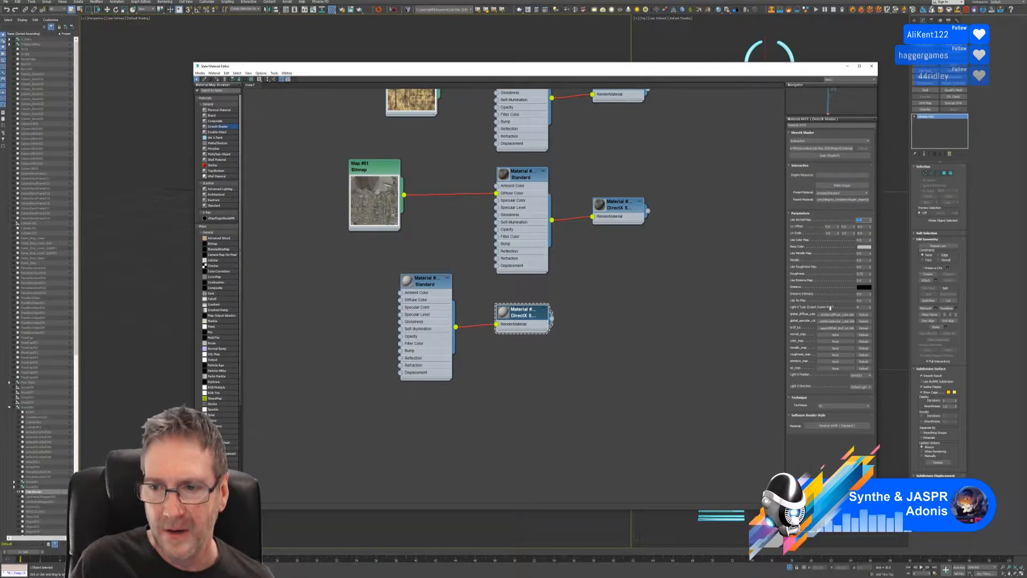
- Load the exported Normal PNG from the stair border's texture folder into the new shader's normal map
left_click(835, 335)
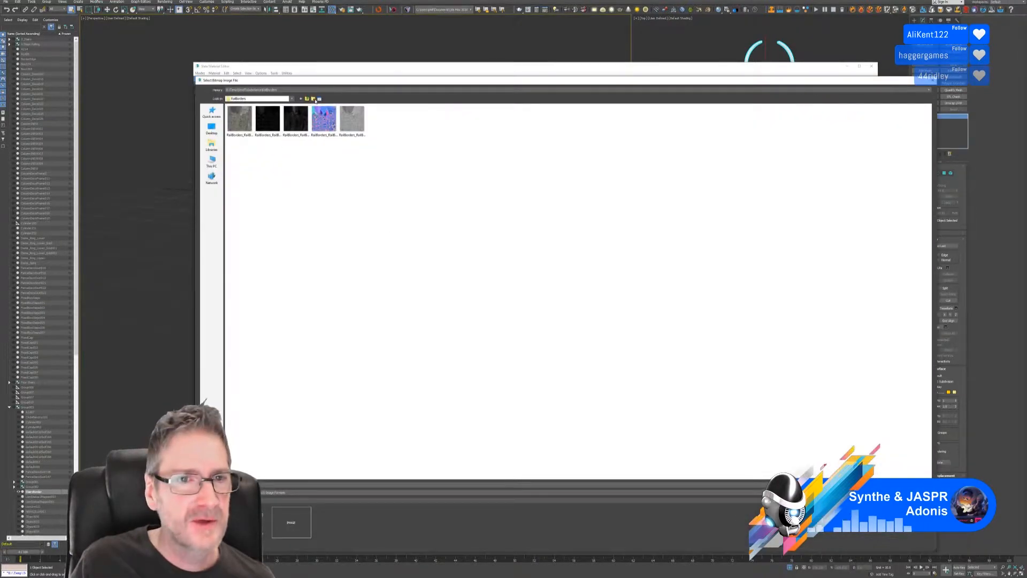
left_click(307, 99)
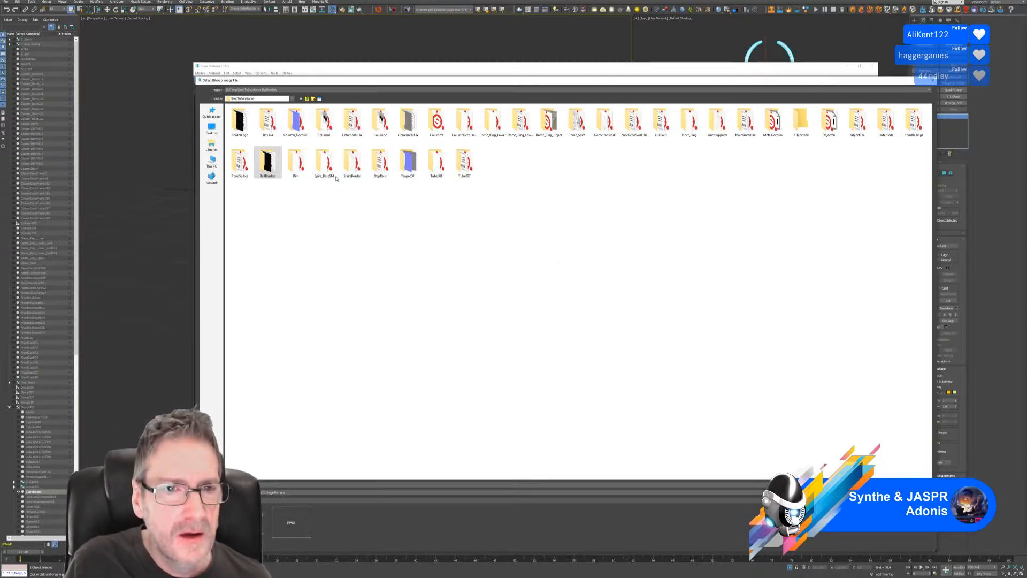
left_click(353, 163)
key("Return")
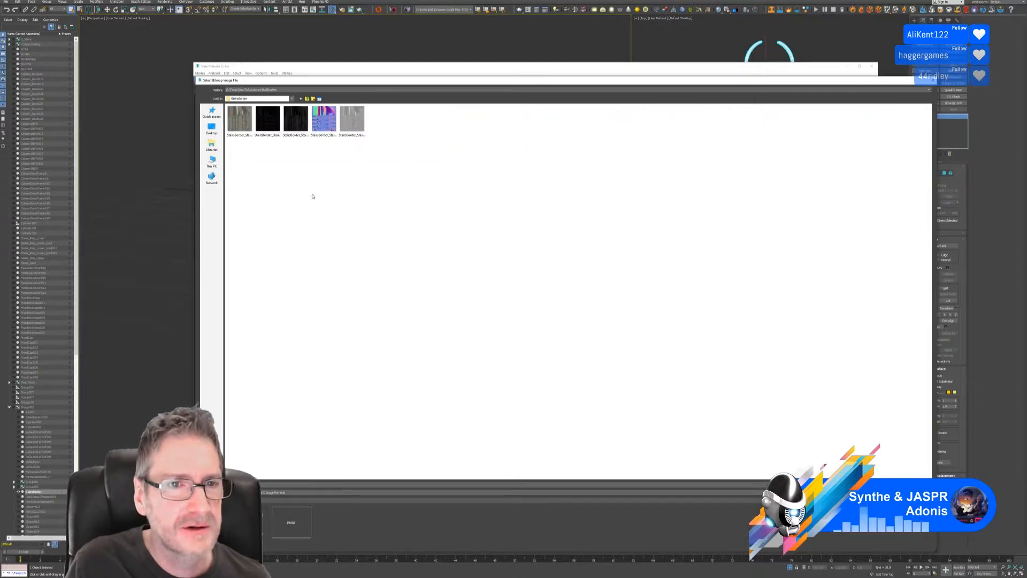
left_click(328, 122)
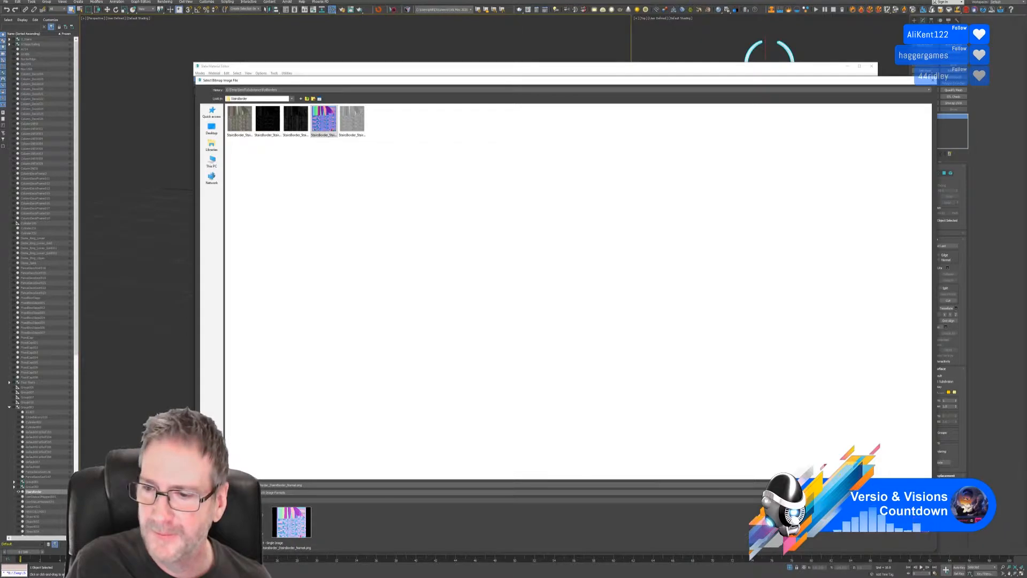
key("Return")
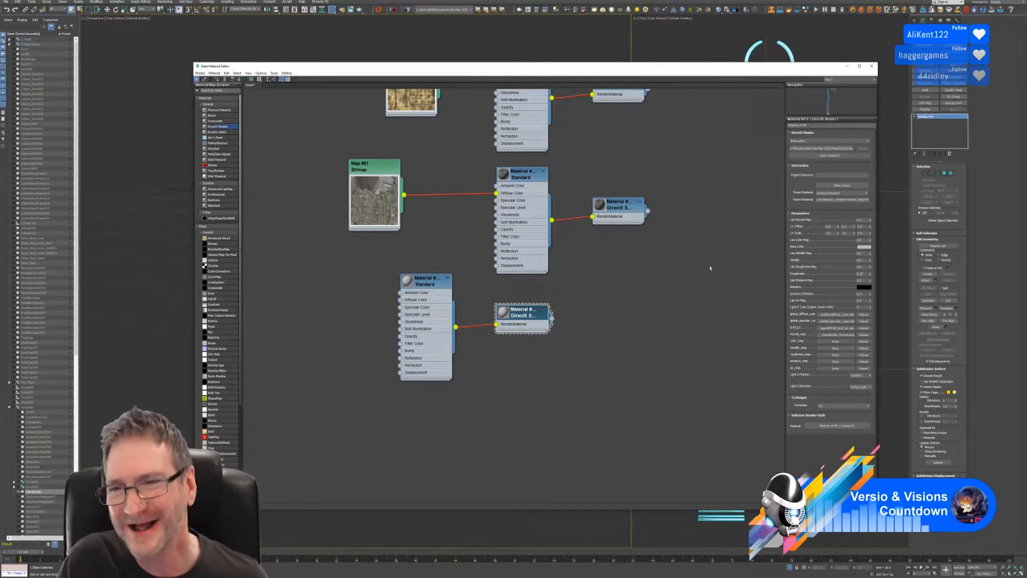
- Load the stair border's BaseColor PNG into the shader's color map
left_click(834, 341)
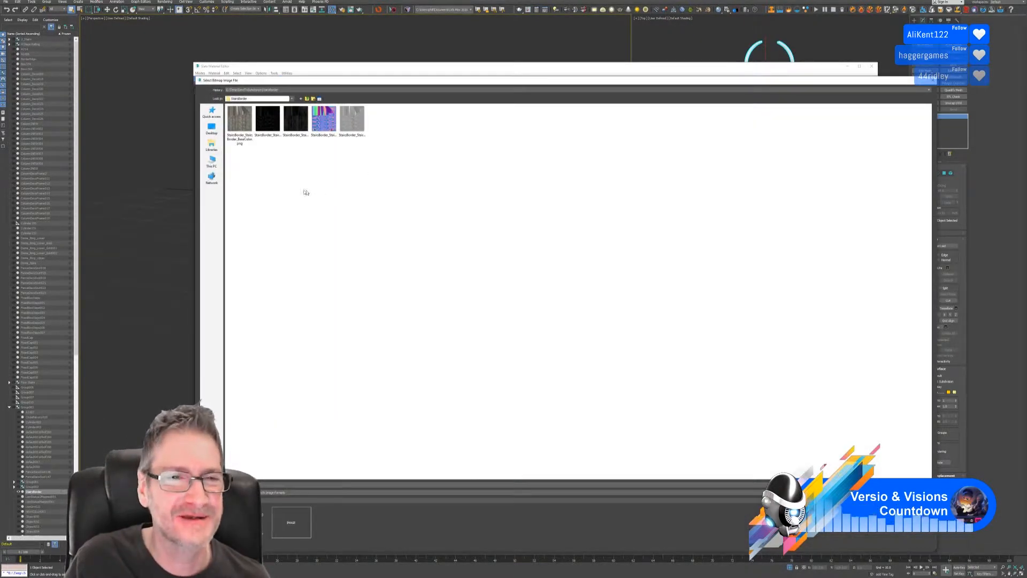
left_click(246, 142)
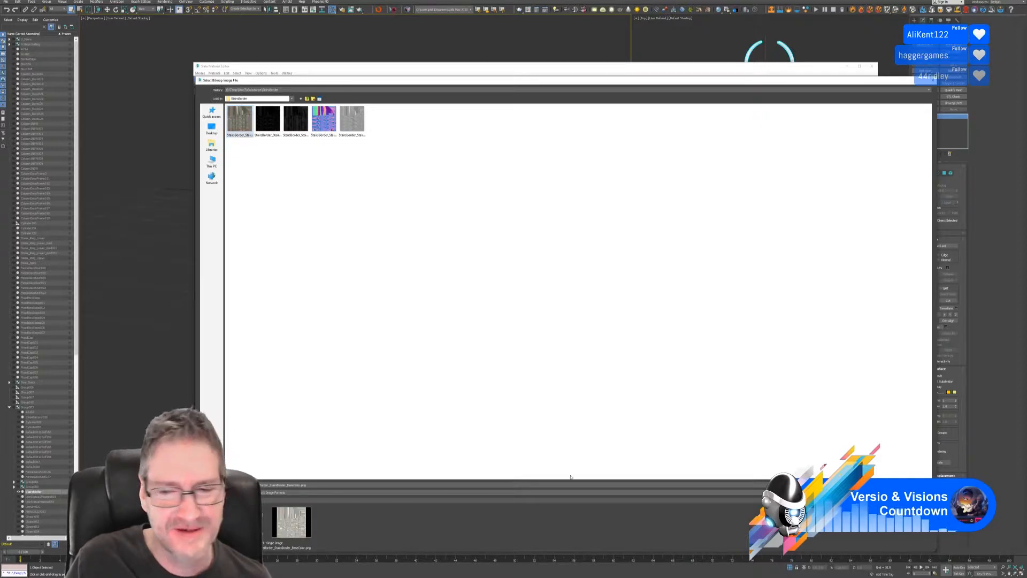
left_click(905, 485)
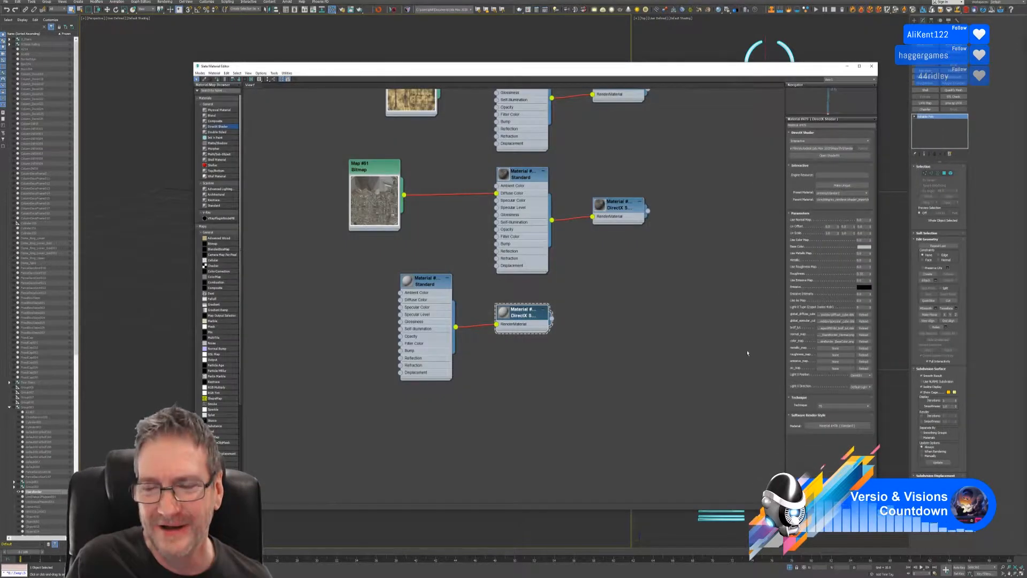
- Load the stair border's Metallic PNG into the shader's metallic map
left_click(835, 348)
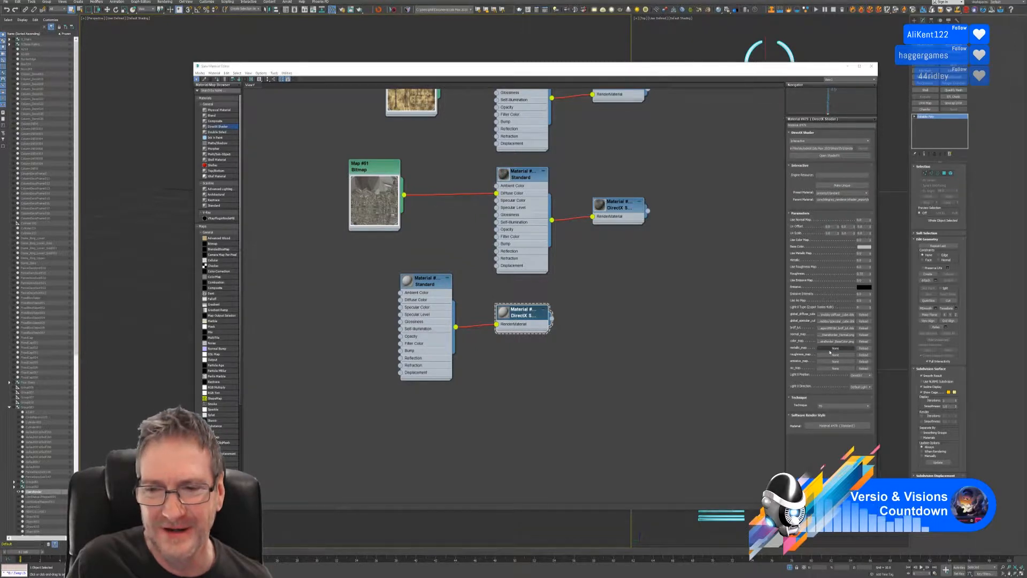
left_click(288, 125)
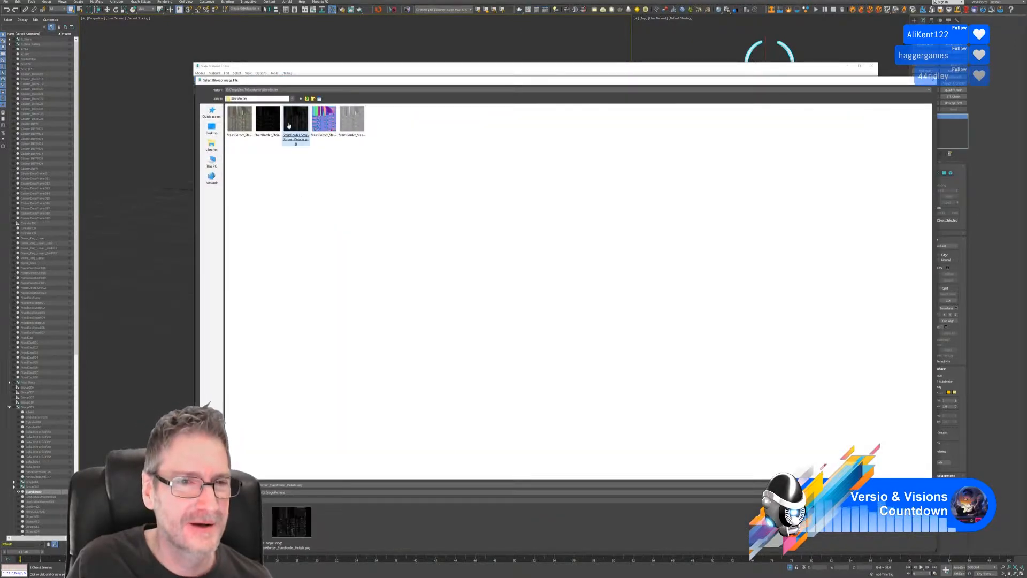
left_click(574, 499)
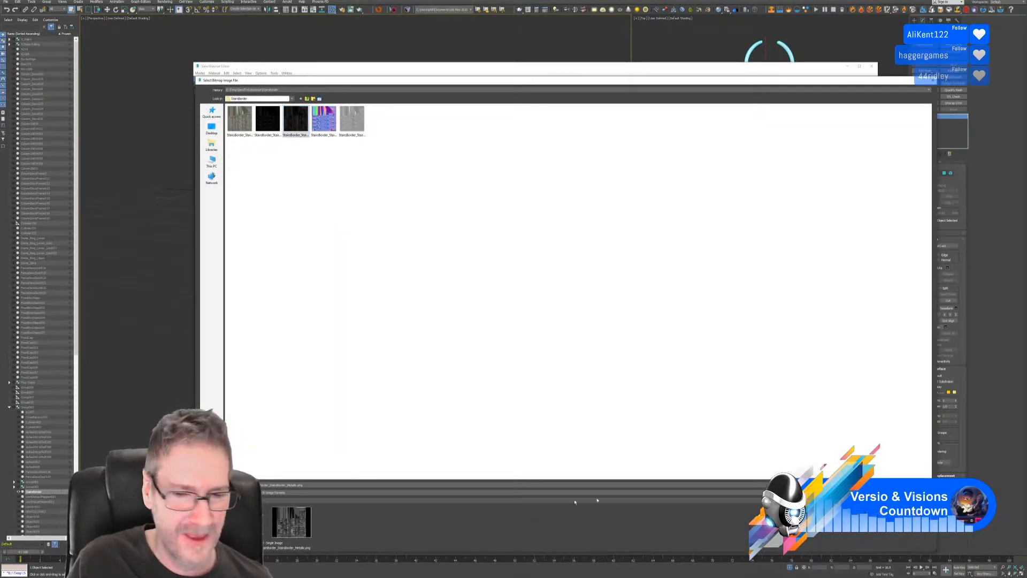
left_click(902, 484)
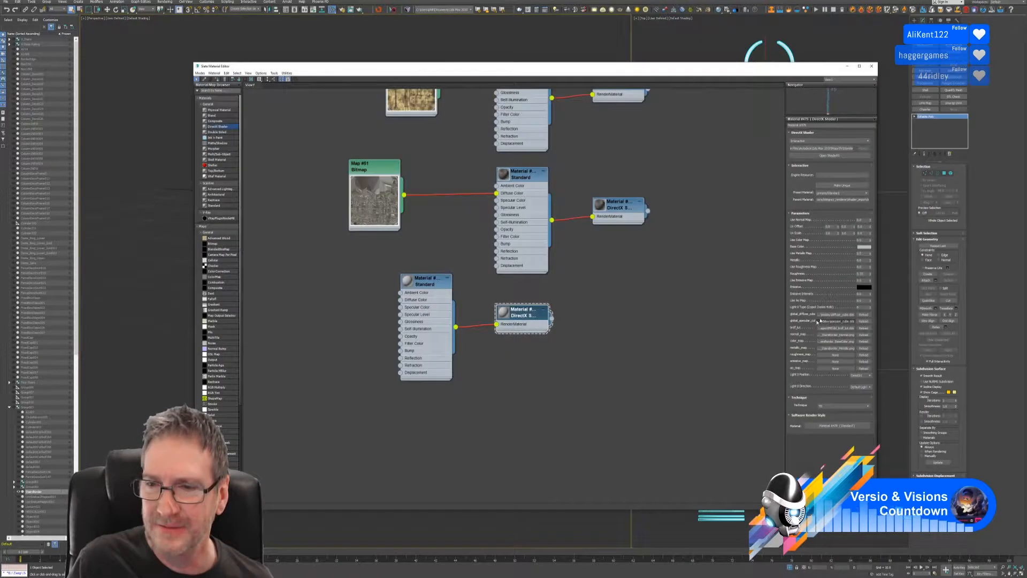
- Load the stair border's Roughness PNG into the shader's roughness map
left_click(835, 354)
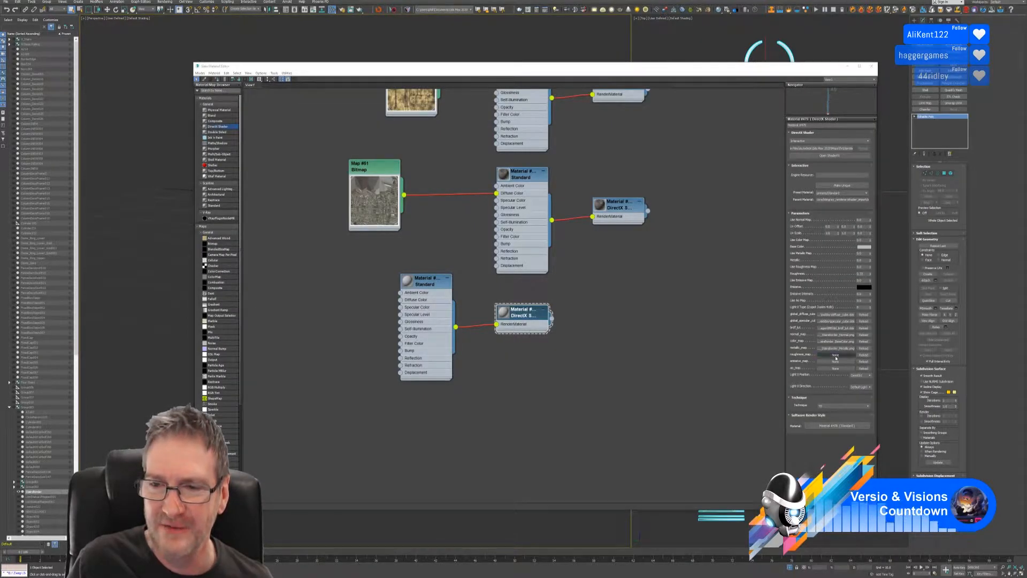
left_click(364, 134)
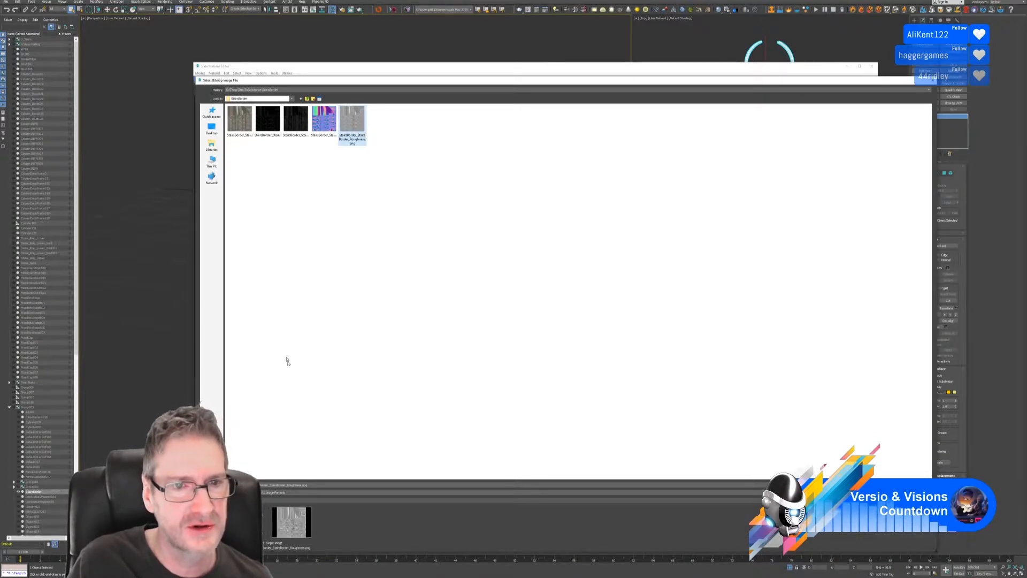
left_click(218, 521)
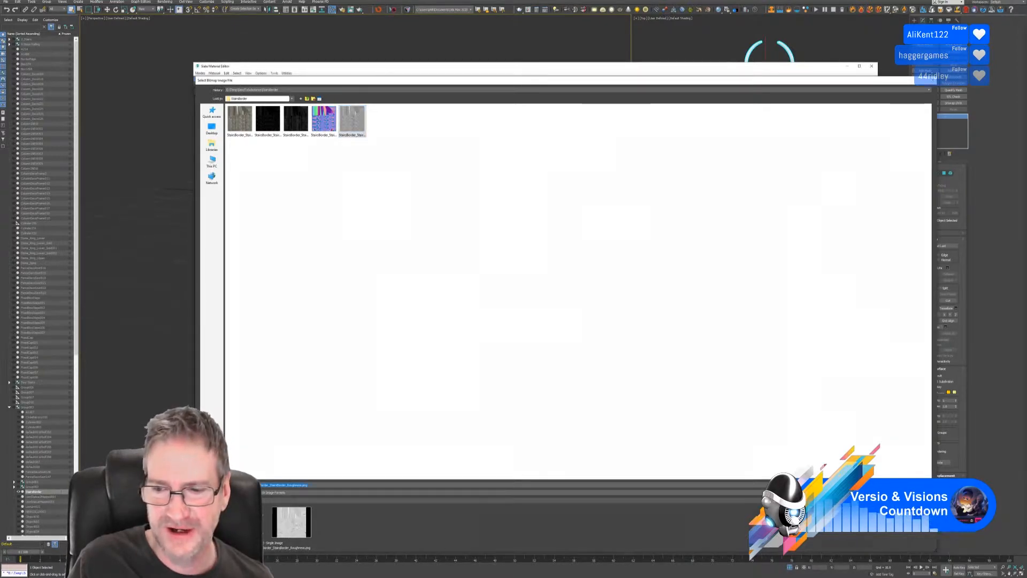
left_click(904, 484)
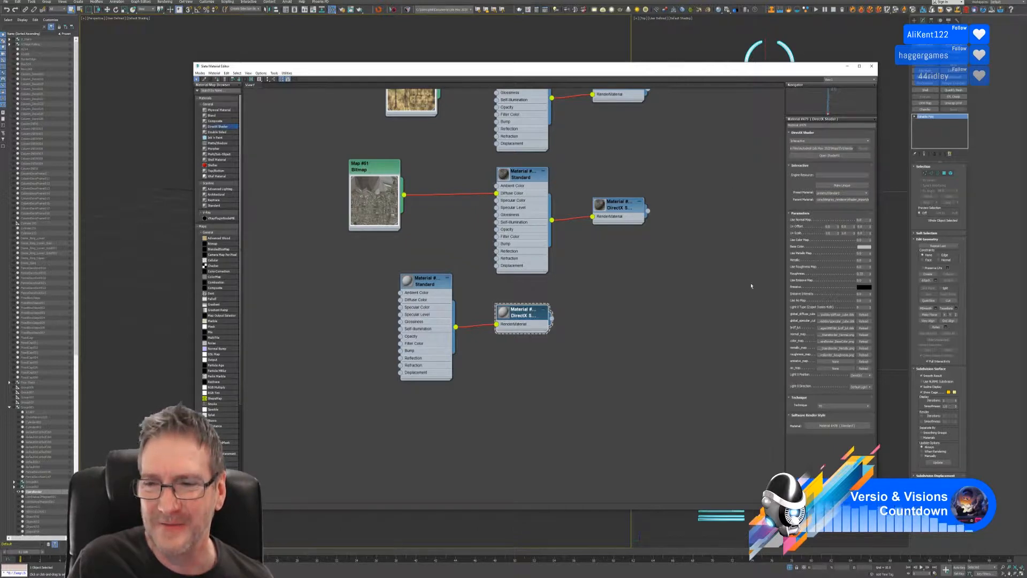
- Enable the new shader's normal, color, metallic and roughness maps by setting each of their Use Map values to 1
double_click(861, 220)
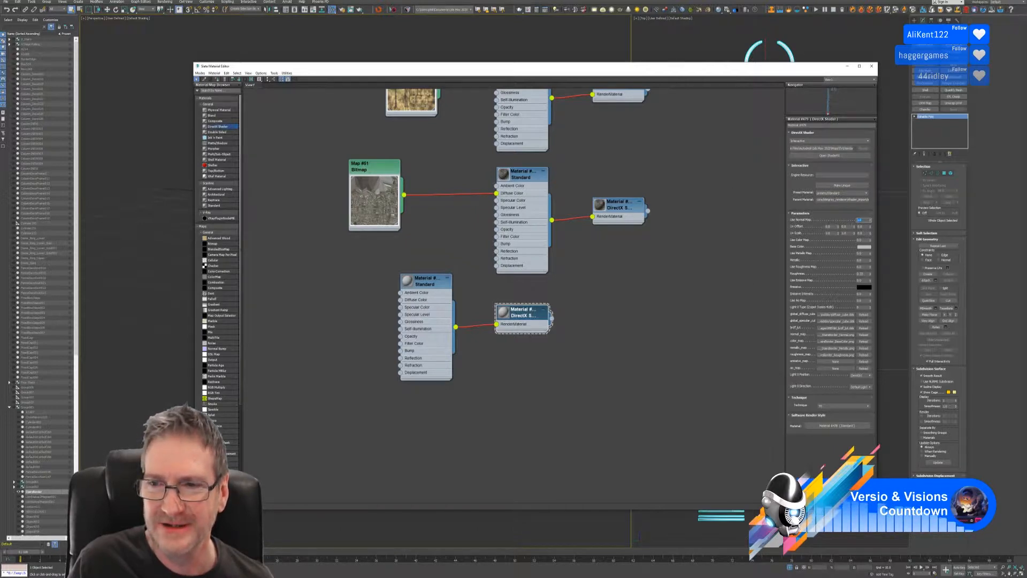
type("1")
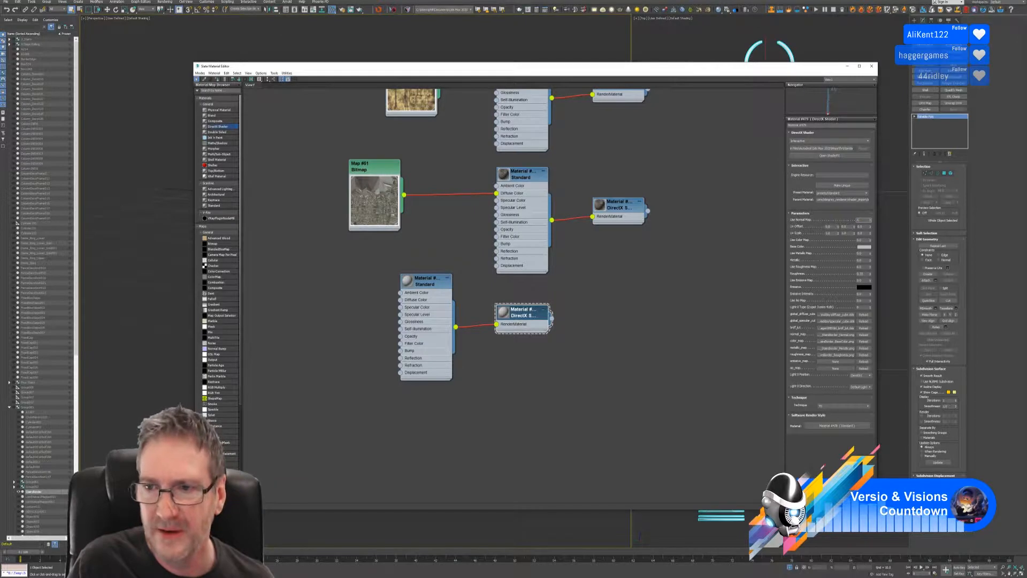
double_click(858, 240)
type("1")
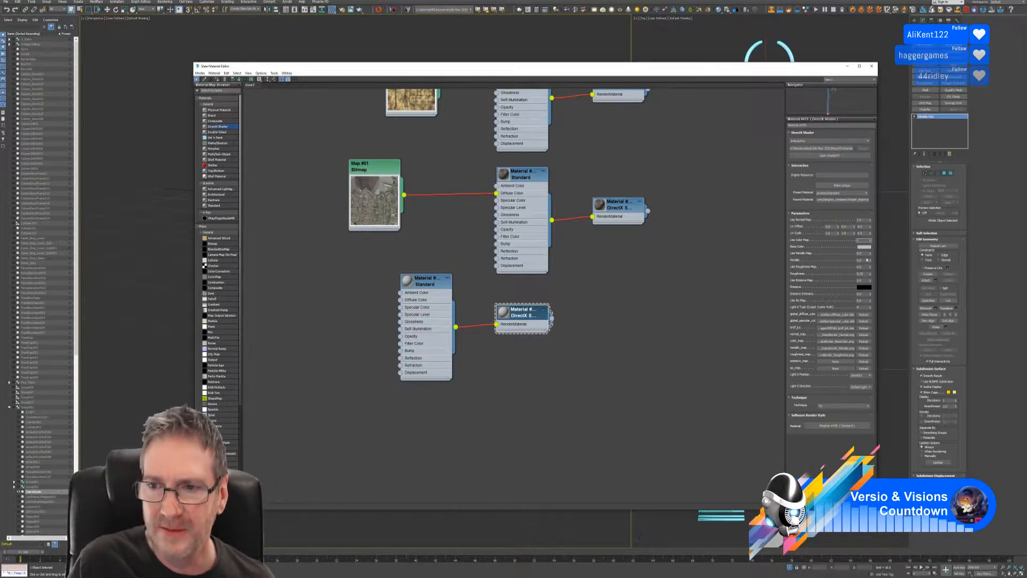
key("Tab")
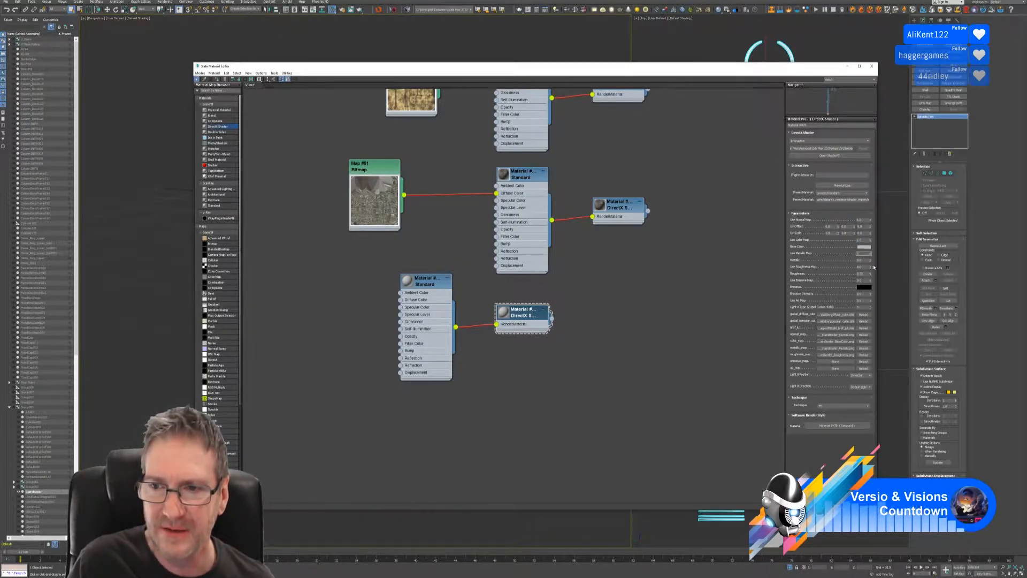
type("1")
key("Tab")
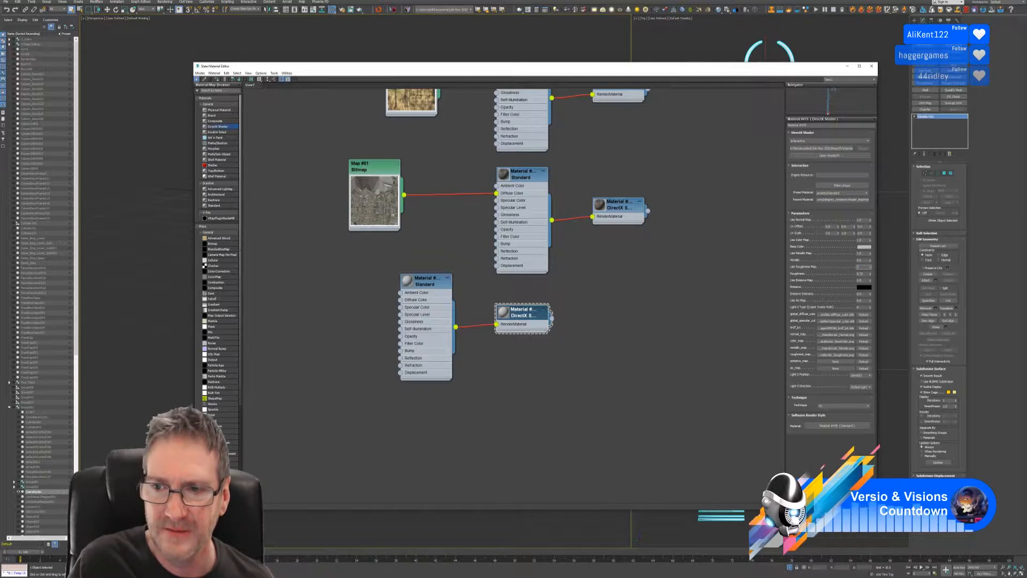
type("1")
key("Tab")
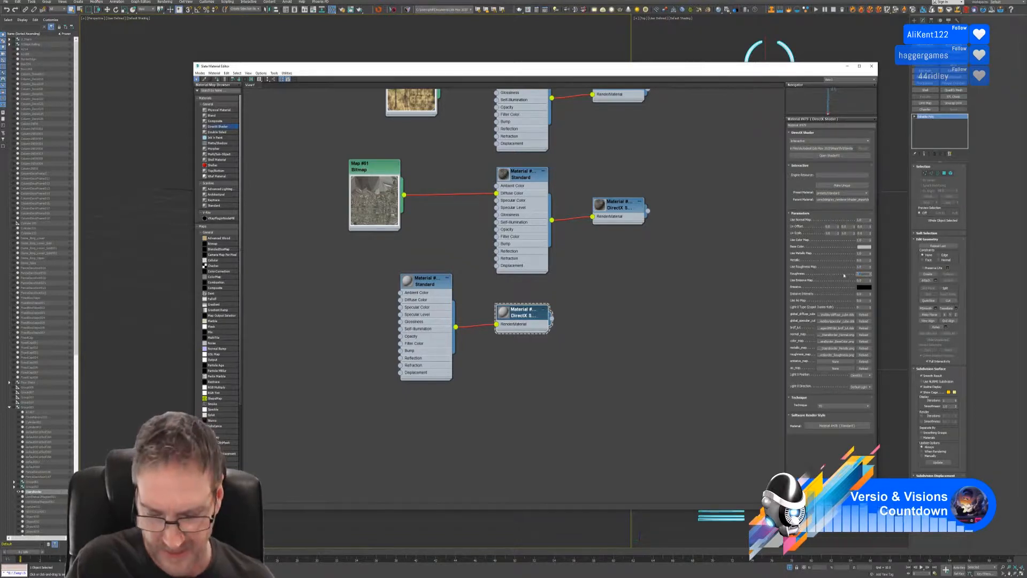
- Open the material's ShaderFX graph and set the Standard Base node's number of lights to 3
left_click(842, 186)
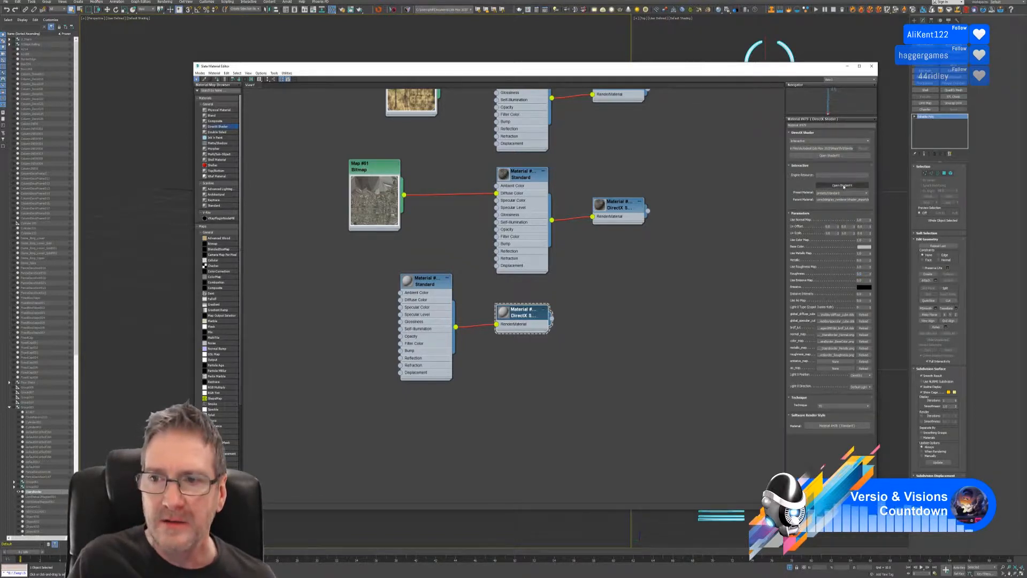
left_click(836, 185)
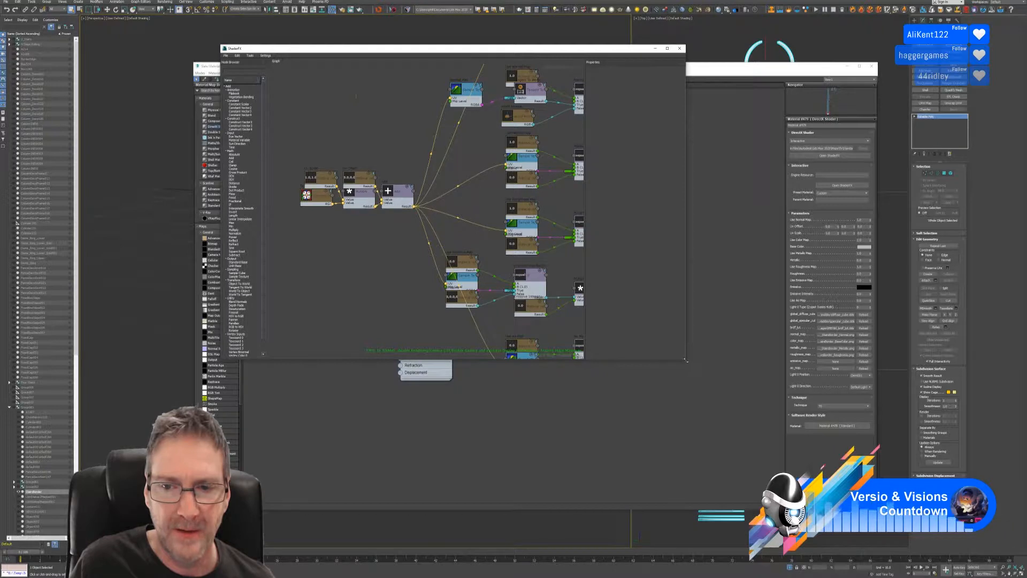
left_click_drag(686, 360, 792, 458)
middle_click_drag(544, 323, 334, 308)
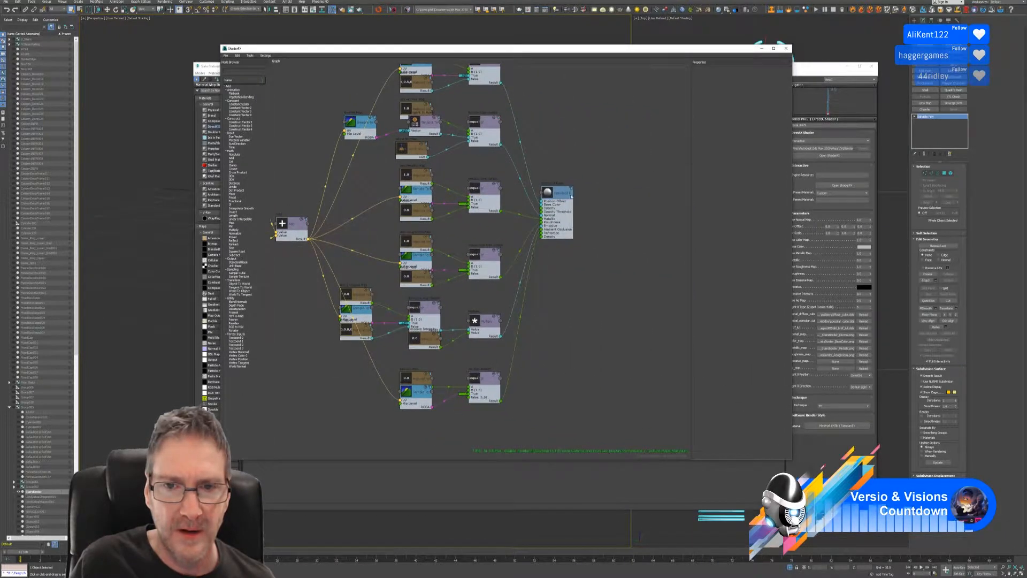
left_click(561, 195)
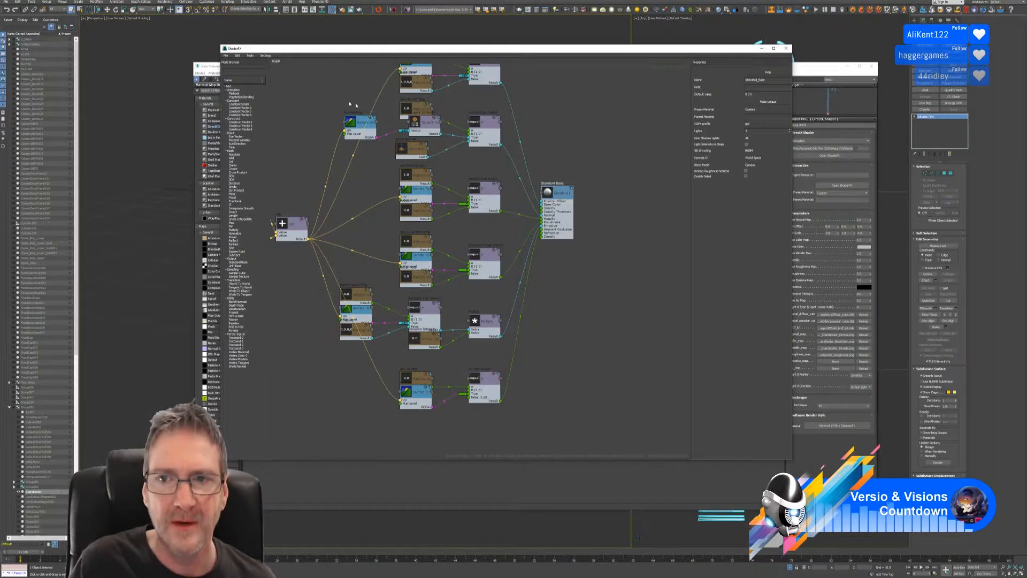
- Export the shader graph as StairsBorder to the project's ShaderFX folder and close the ShaderFX editor
left_click(226, 55)
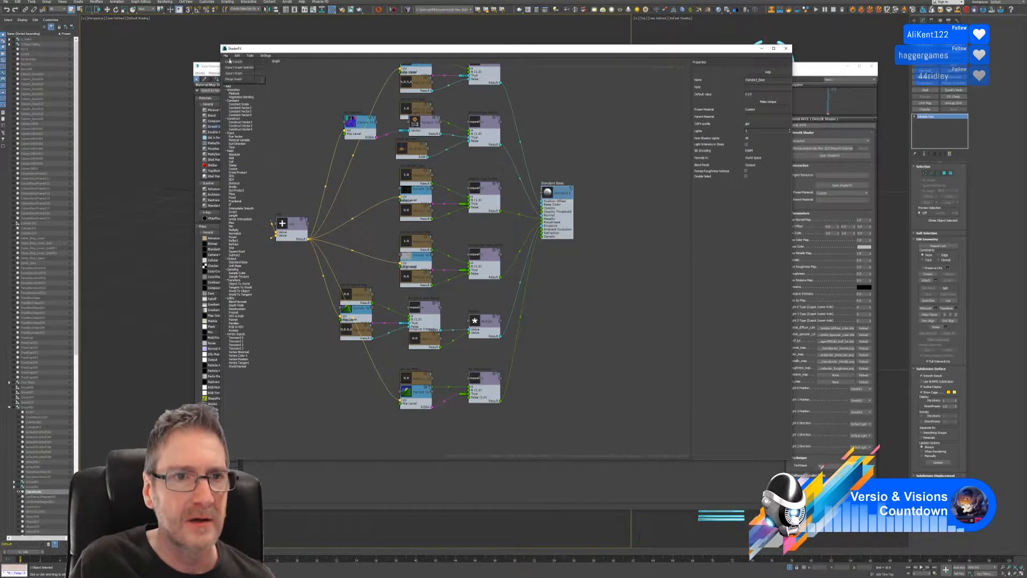
left_click(231, 67)
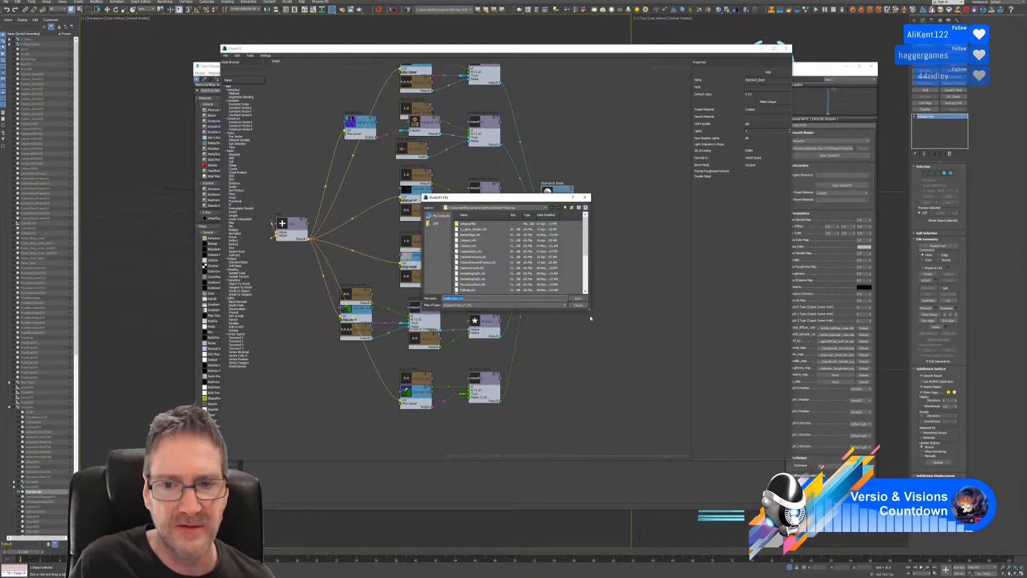
left_click_drag(591, 310, 765, 413)
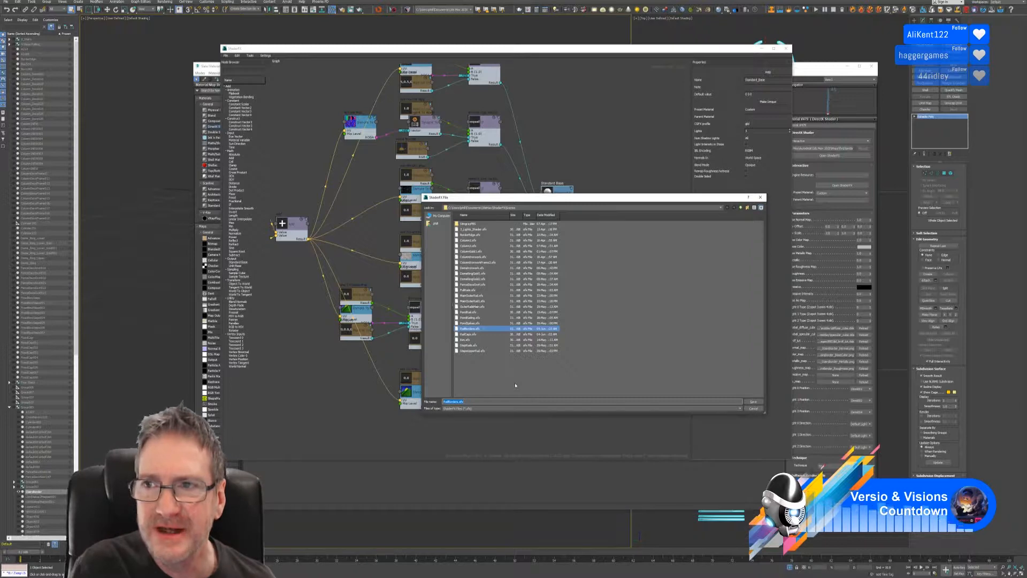
type("Ste")
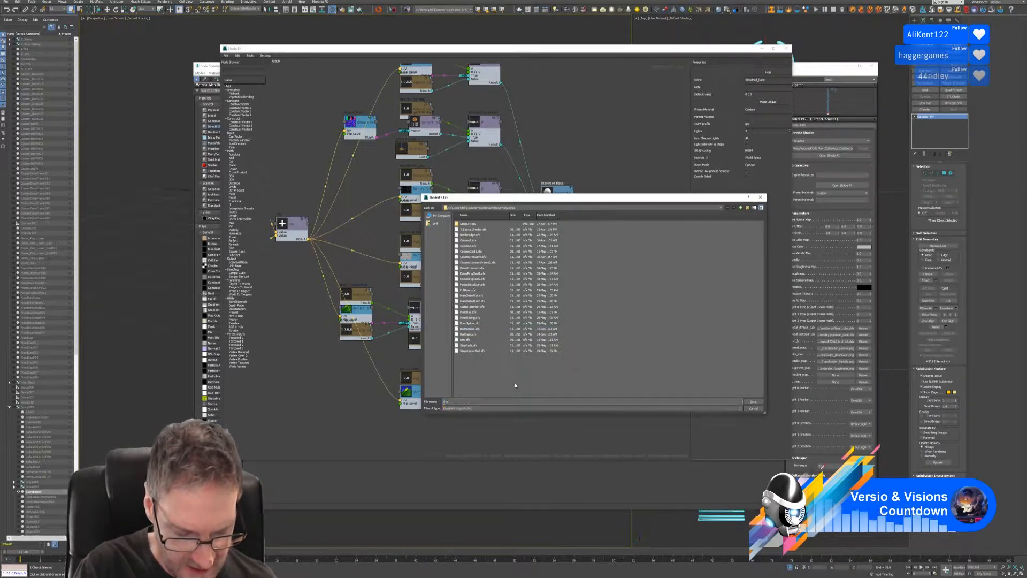
type("irsBo")
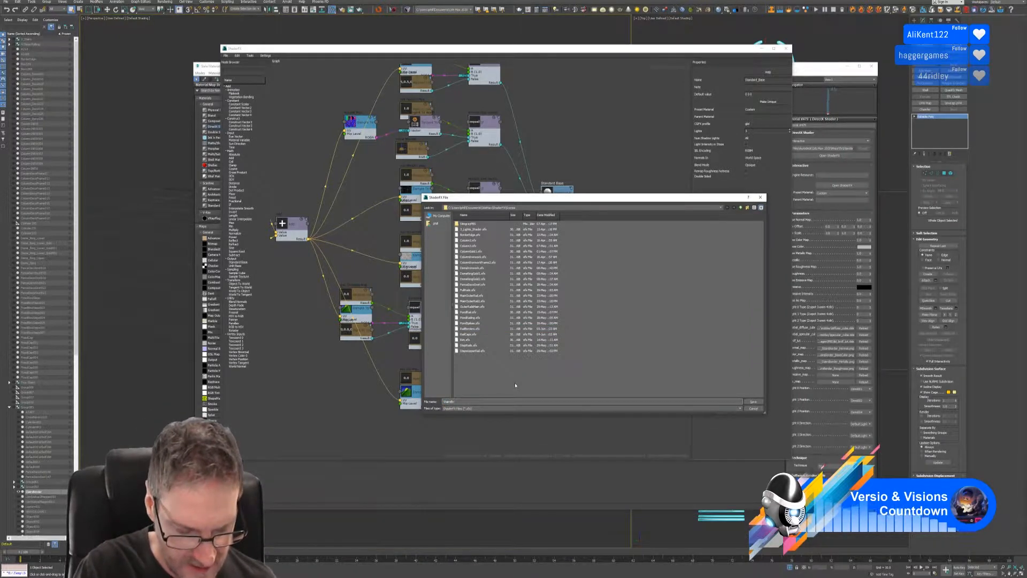
type("rder")
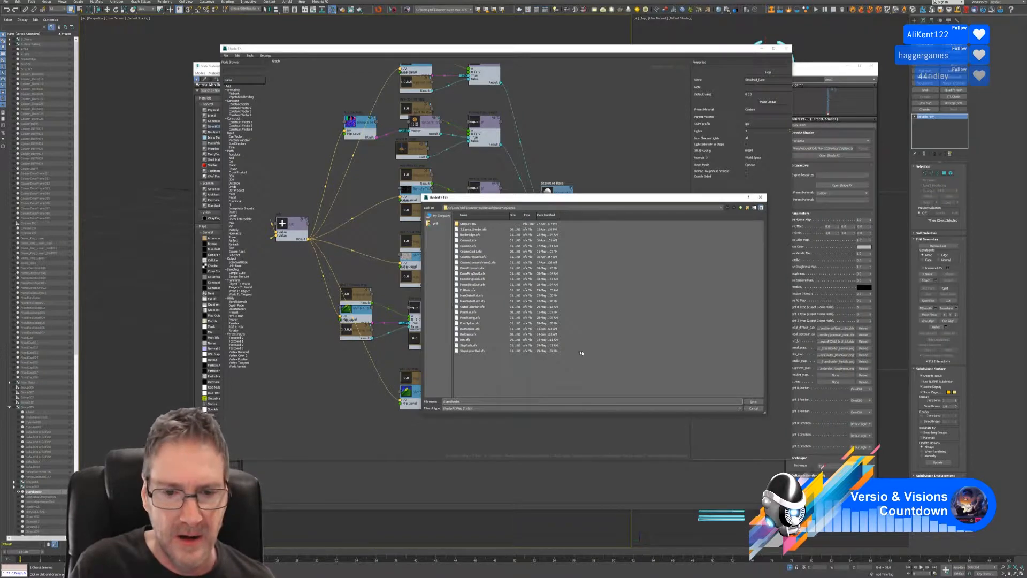
left_click(754, 402)
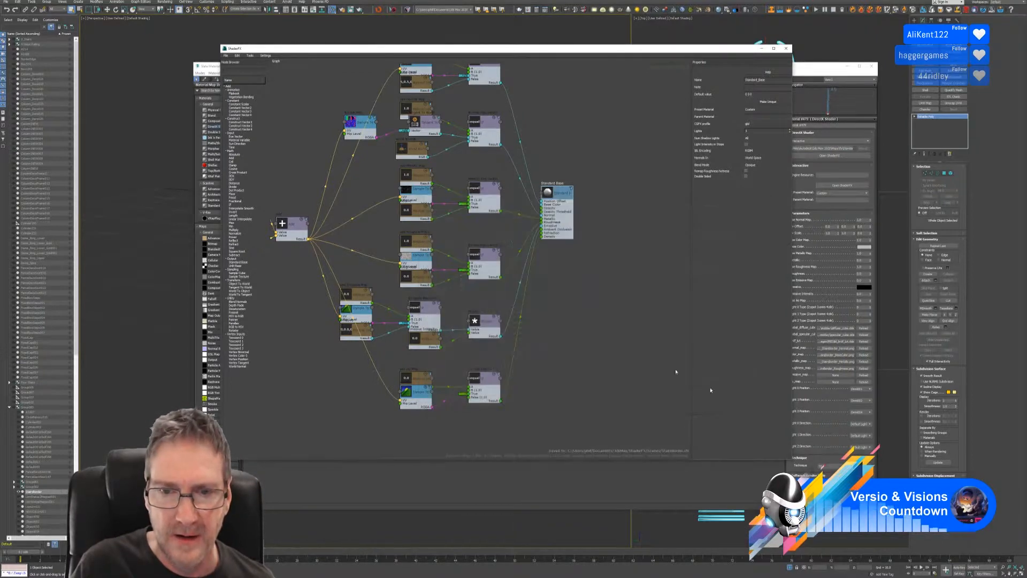
left_click(786, 48)
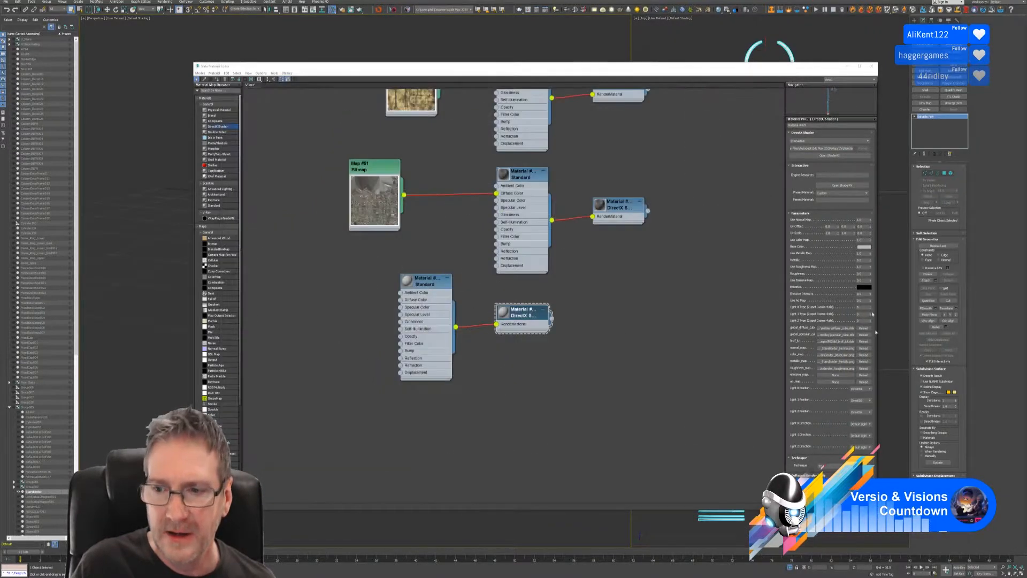
- Set the shader's Light 2 position to the last scene light in the list
left_click(869, 412)
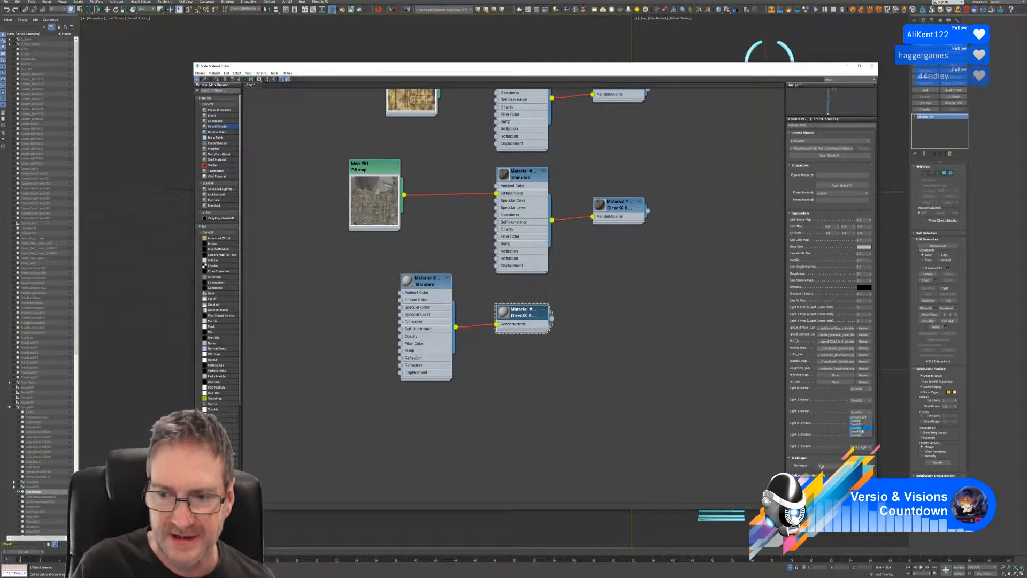
left_click(860, 436)
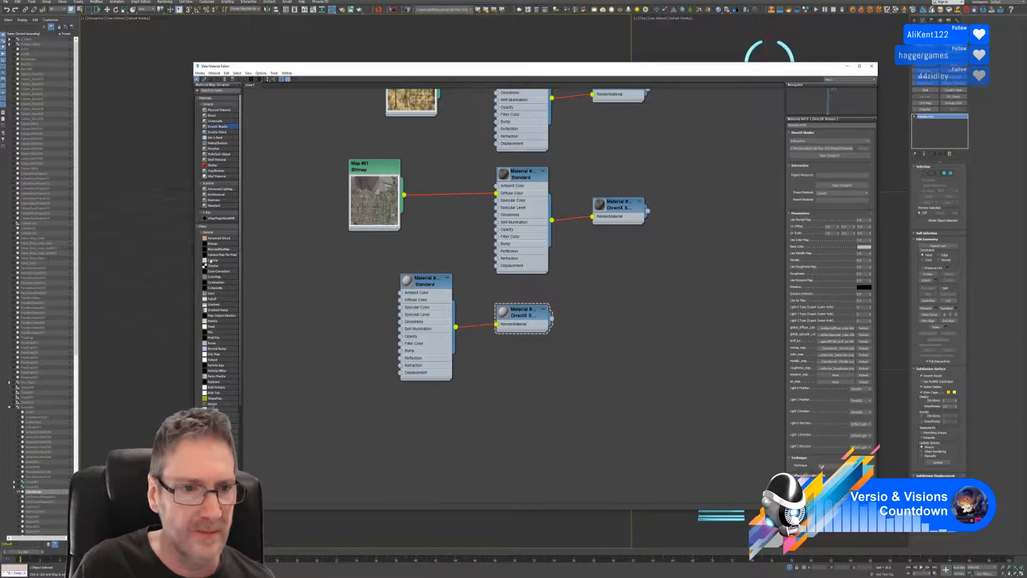
- Add a Bitmap map with the border's BaseColor PNG and connect it to the new Standard material's Diffuse Color
left_click_drag(212, 244, 300, 298)
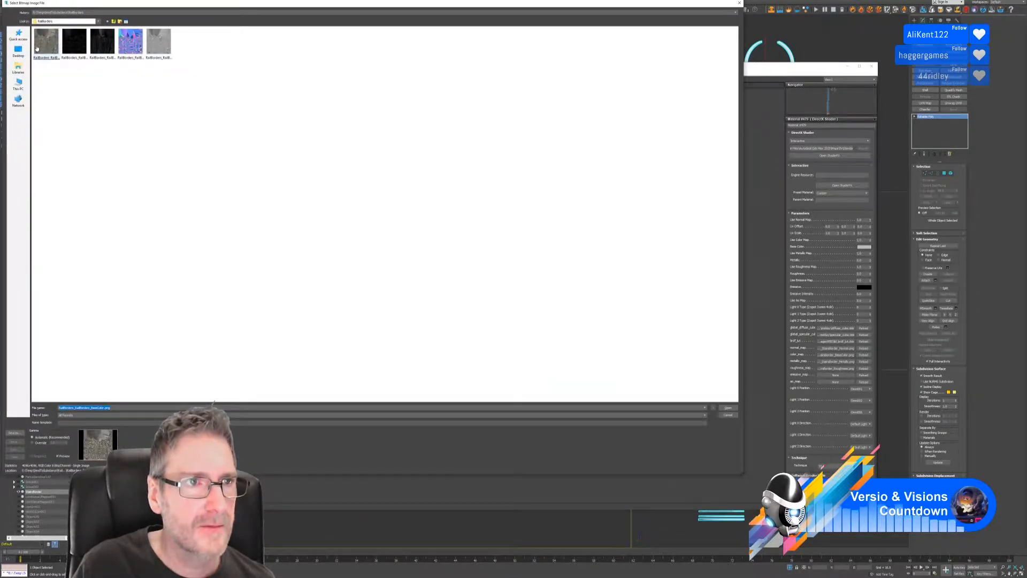
left_click(45, 43)
double_click(42, 55)
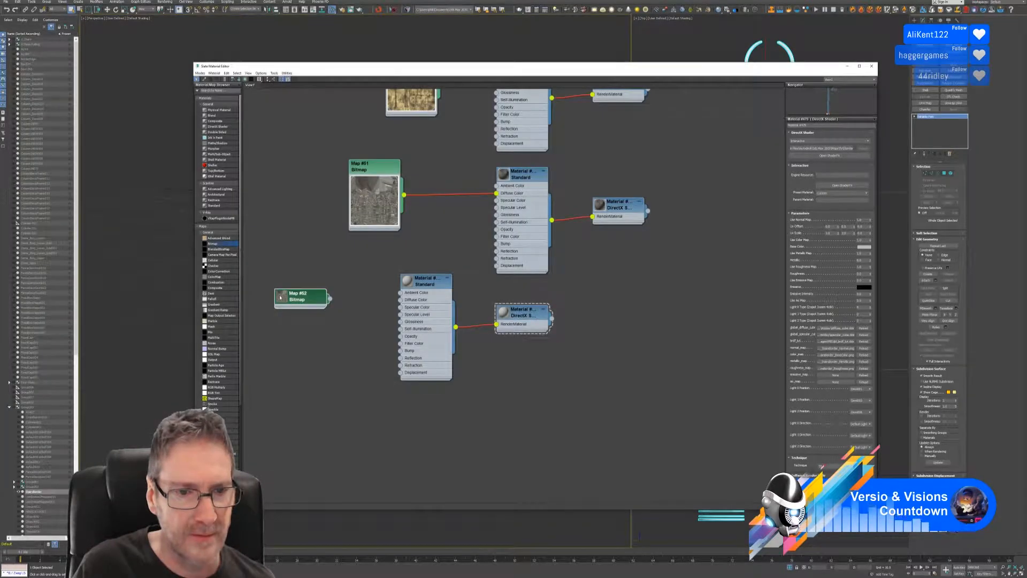
left_click_drag(330, 324, 405, 300)
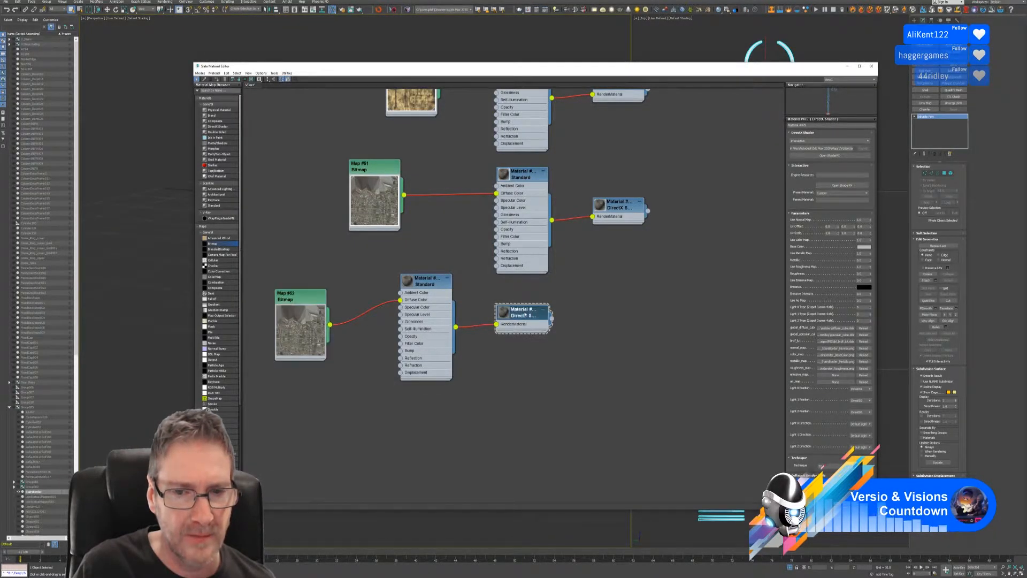
- Assign the new DirectX Shader material to the selected curved border strips and close the material editor to inspect them
left_click_drag(423, 66, 403, 85)
right_click(503, 332)
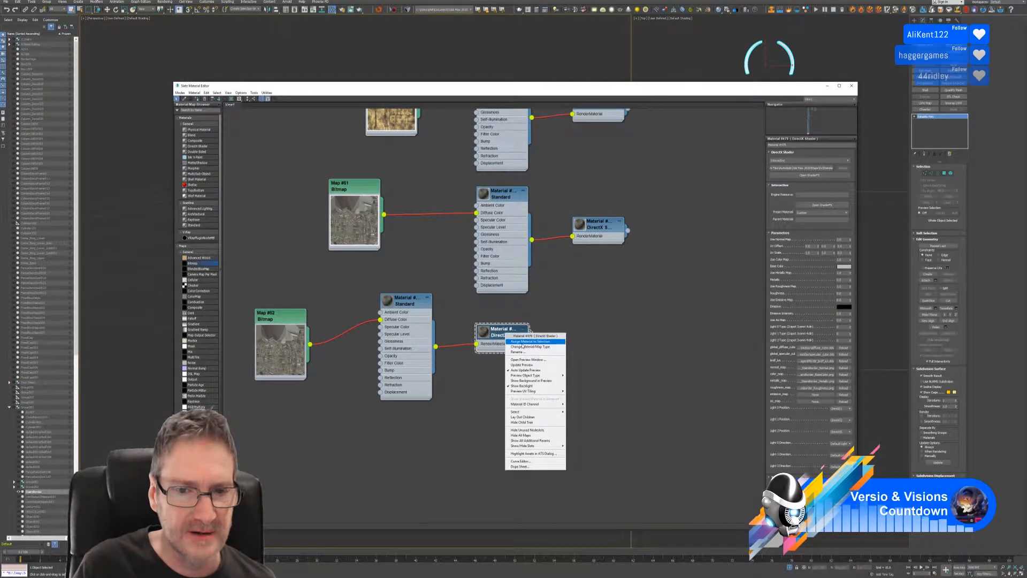
left_click(527, 341)
left_click(852, 86)
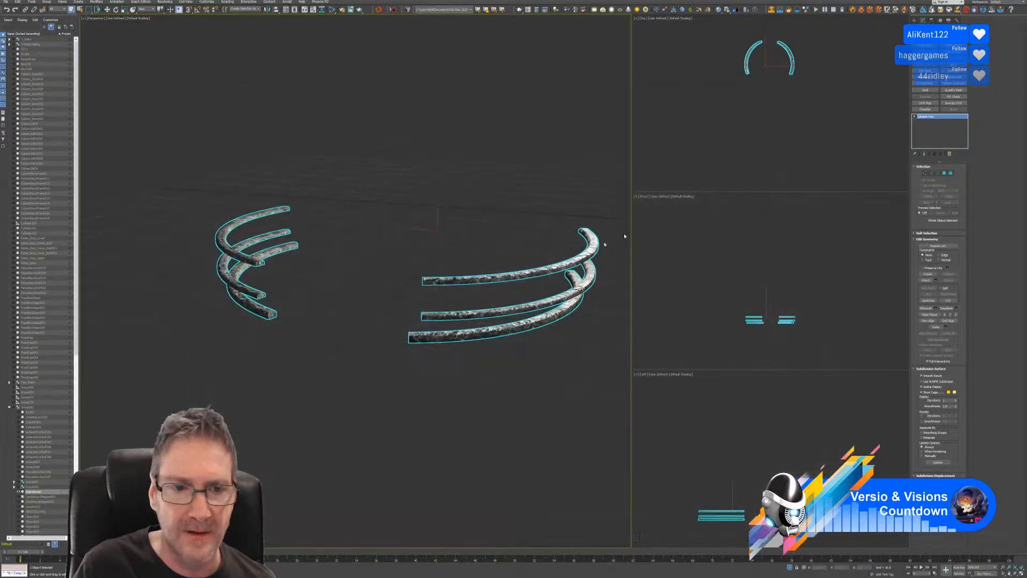
mouse_move(380, 223)
middle_mouse_down("alt")
mouse_move(352, 224)
mouse_move(362, 216)
middle_mouse_up("alt")
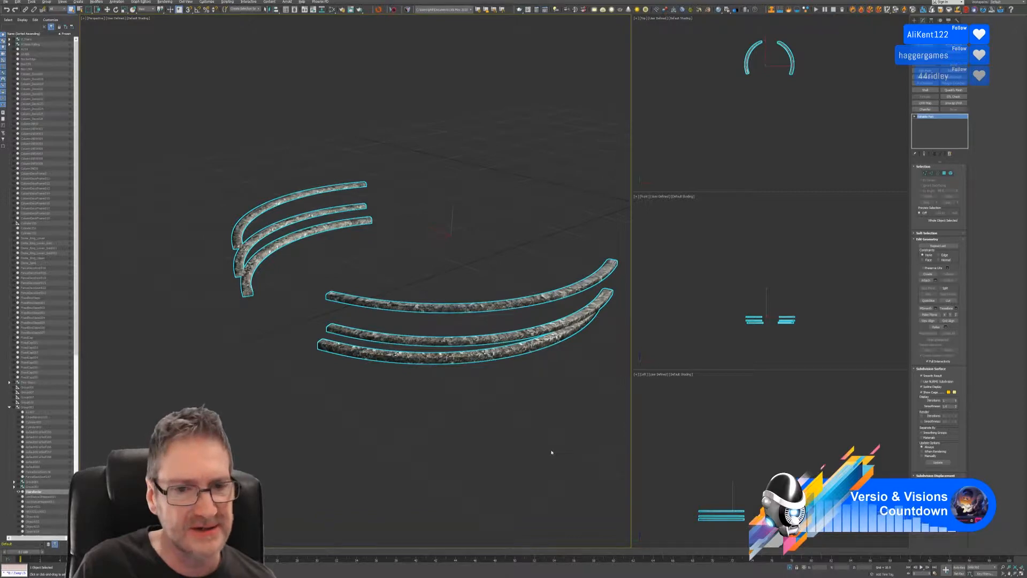
- Exit isolation of the curved stone trims, clear the selection and examine the pavilion's outer walls and base from several angles
key("alt+q")
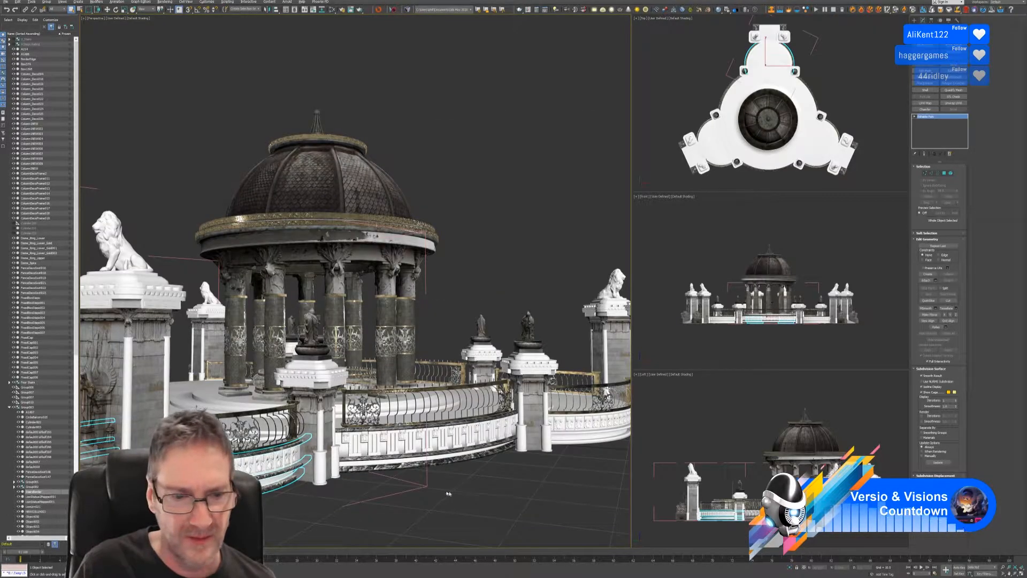
left_click(450, 495)
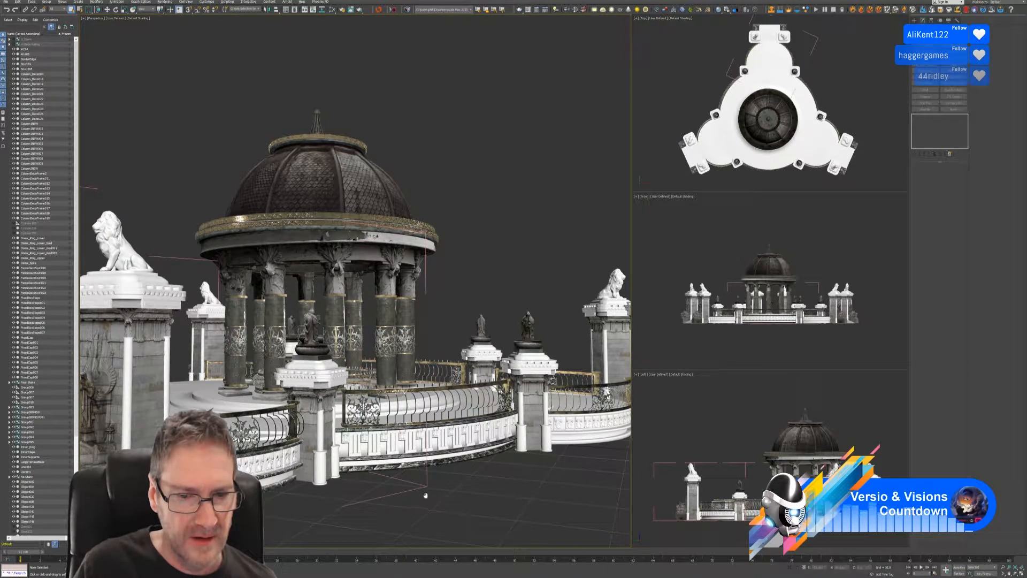
middle_click_drag(425, 488, 445, 463)
scroll(314, 406, "up", 5)
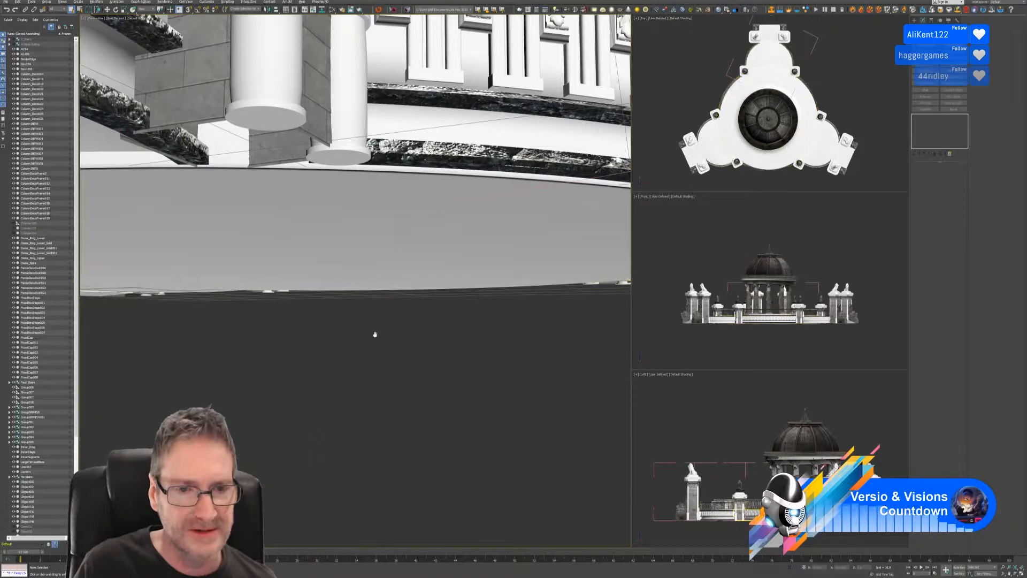
scroll(374, 337, "down", 3)
scroll(378, 336, "down", 4)
scroll(377, 366, "down", 4)
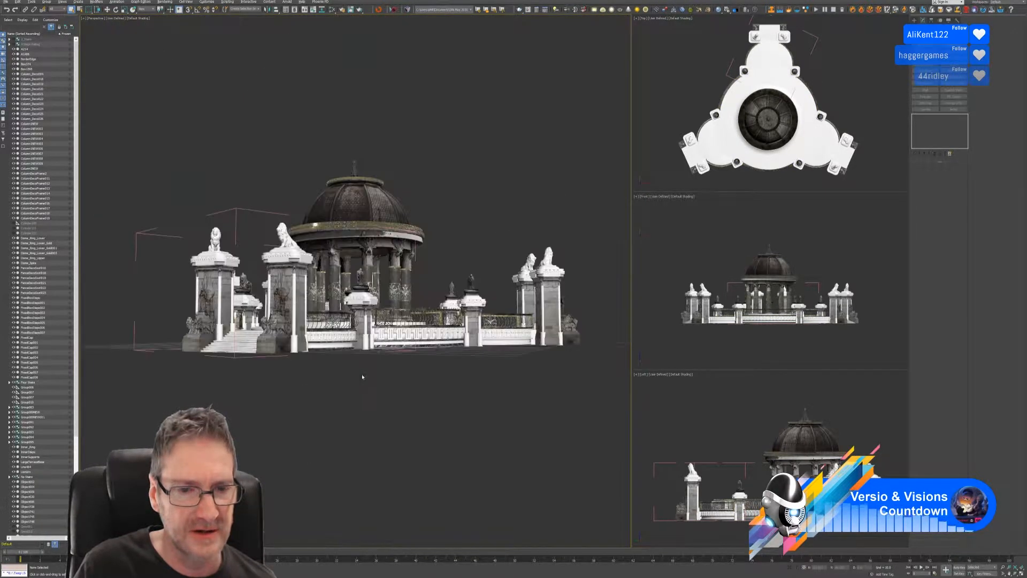
middle_click_drag(348, 406, 346, 410, "alt")
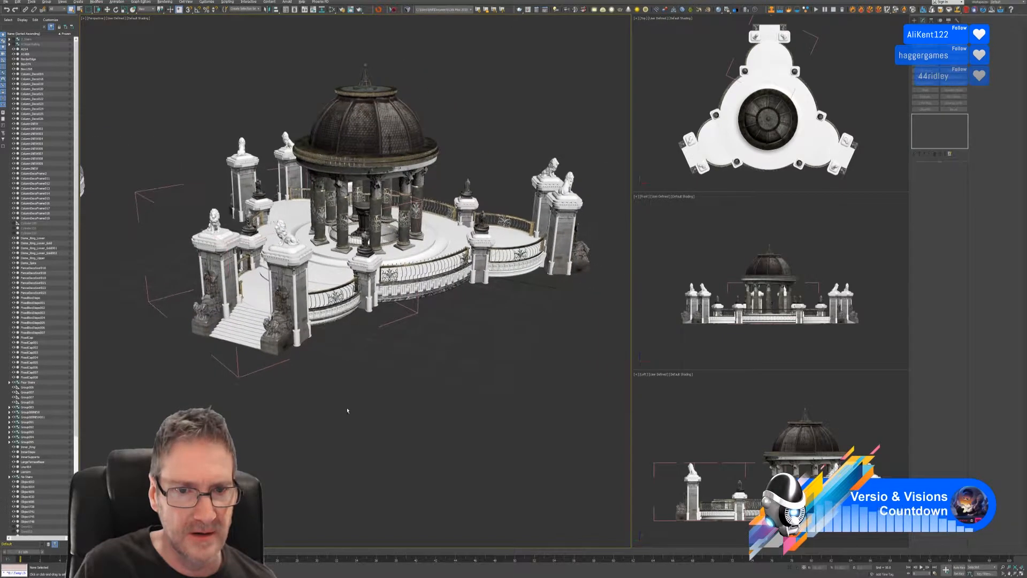
scroll(364, 346, "up", 5)
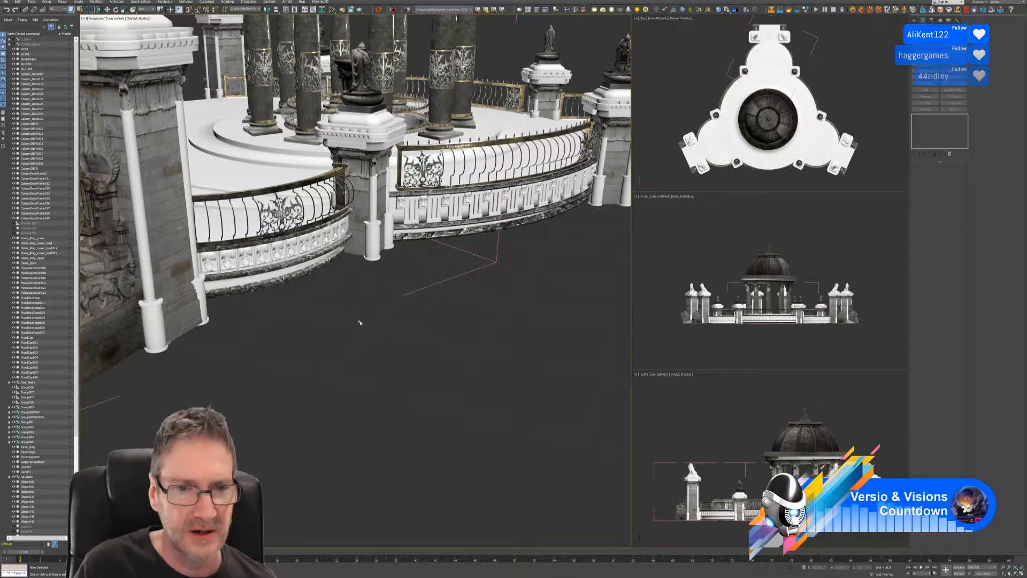
middle_click_drag(405, 326, 383, 358)
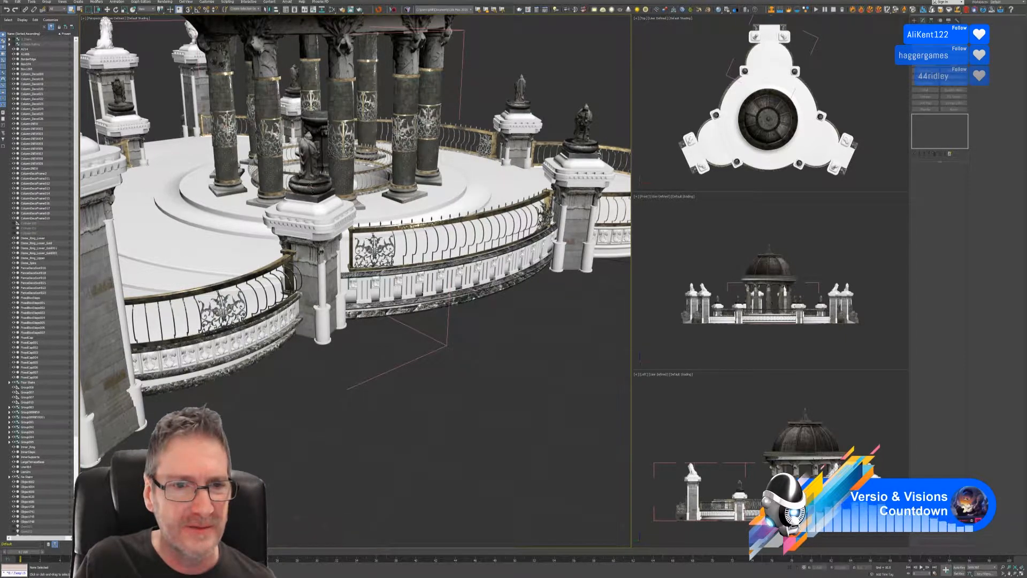
- Select the statue-topped pillar group beside the railings and examine its surroundings, the curved walls and the central column platform
left_click(326, 213)
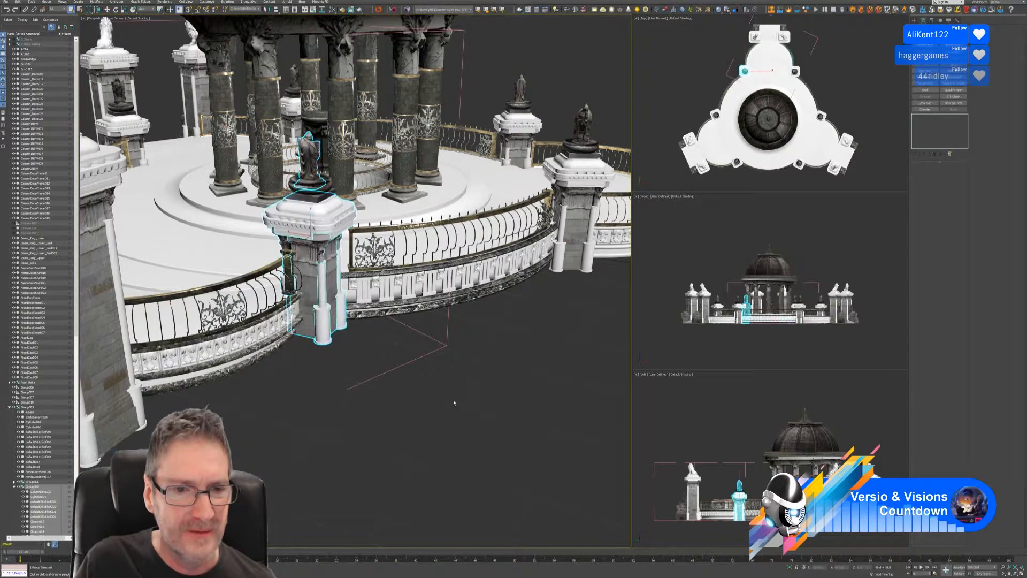
mouse_move(451, 403)
middle_mouse_down("alt")
mouse_move(450, 391)
mouse_move(451, 413)
middle_mouse_up("alt")
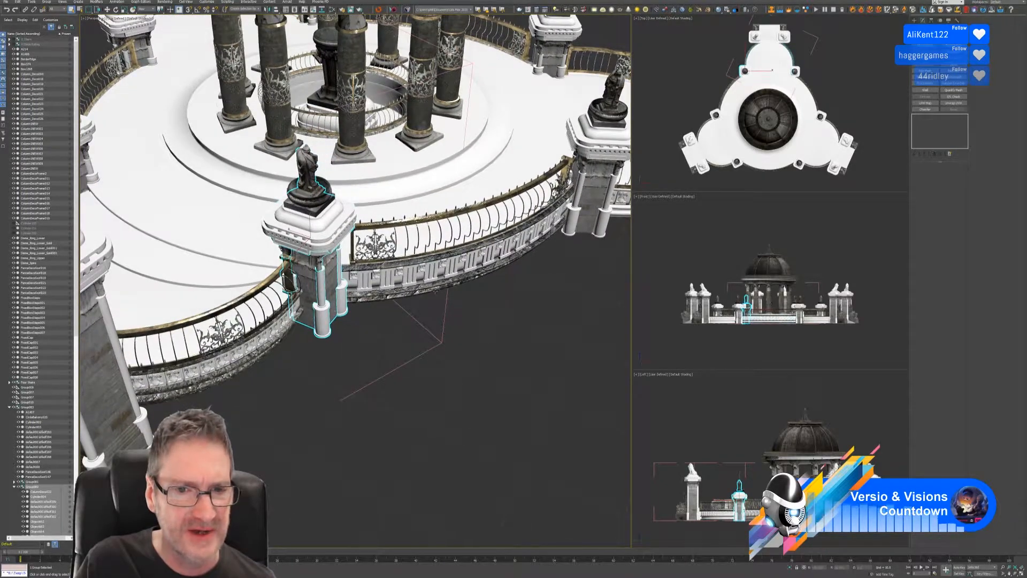
scroll(255, 356, "up", 3)
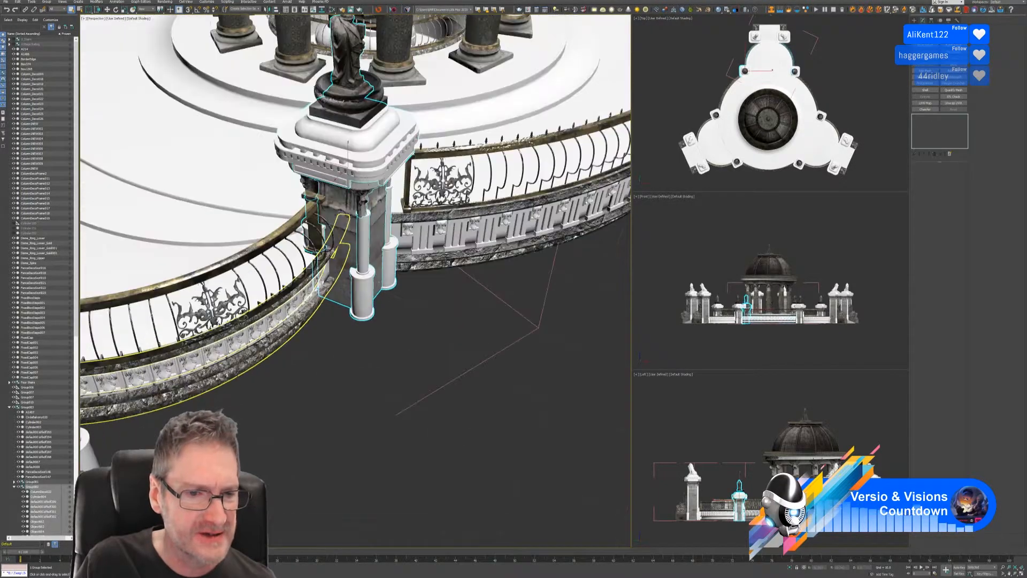
middle_click_drag(259, 395, 325, 368, "alt")
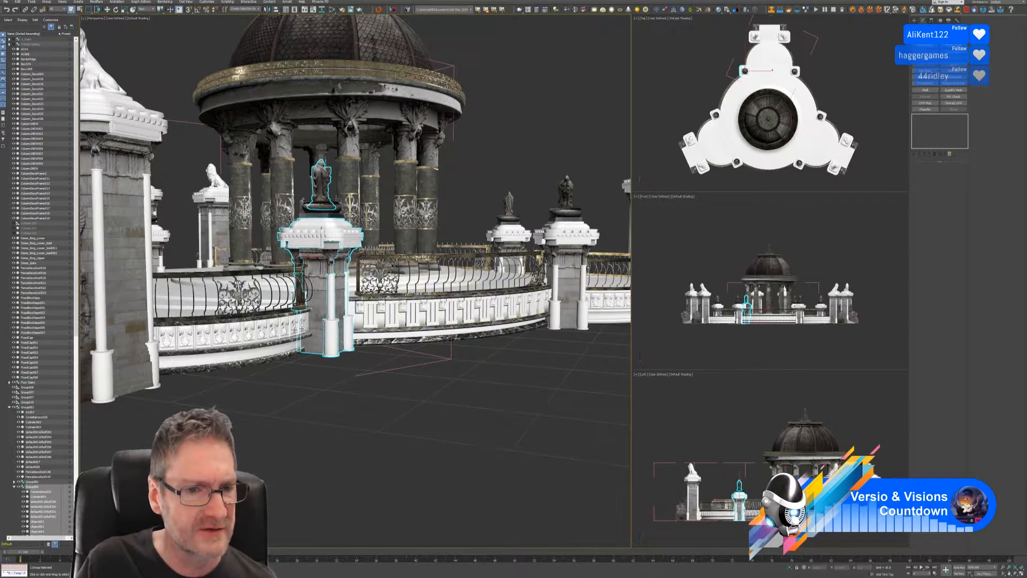
middle_click_drag(350, 423, 352, 425, "alt")
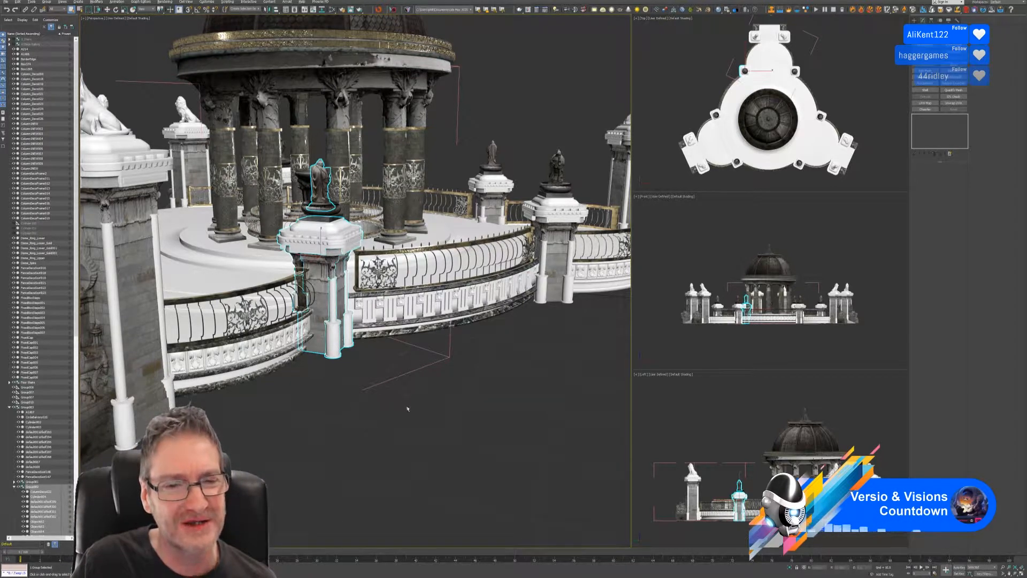
middle_click_drag(422, 408, 403, 416, "alt")
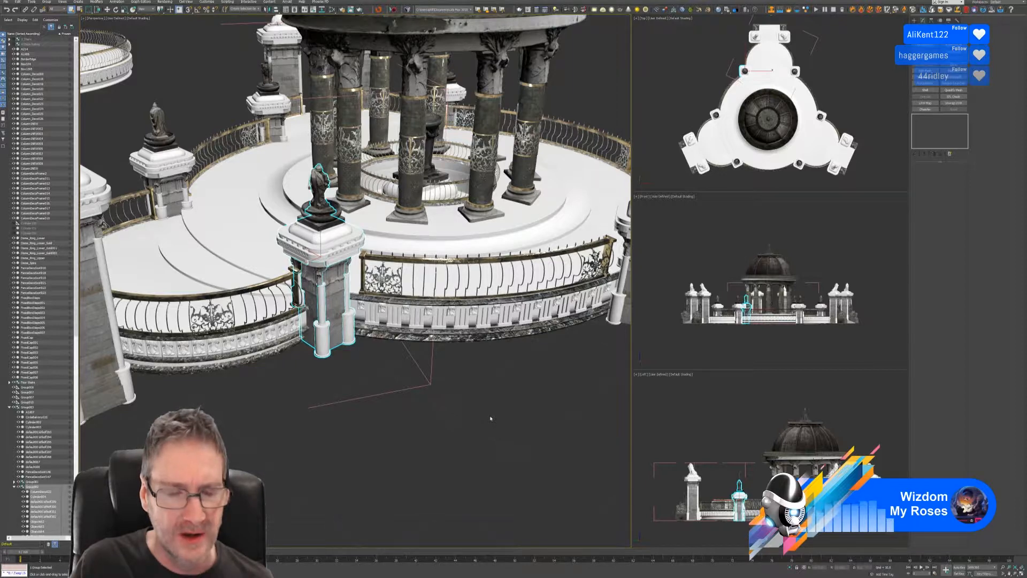
middle_click_drag(470, 413, 468, 385, "alt")
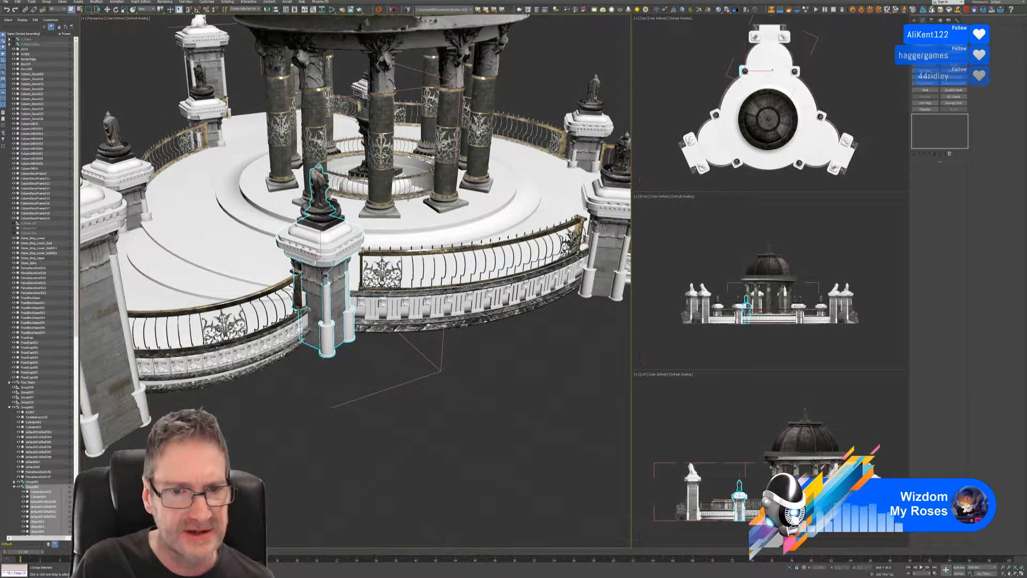
scroll(408, 201, "up", 6)
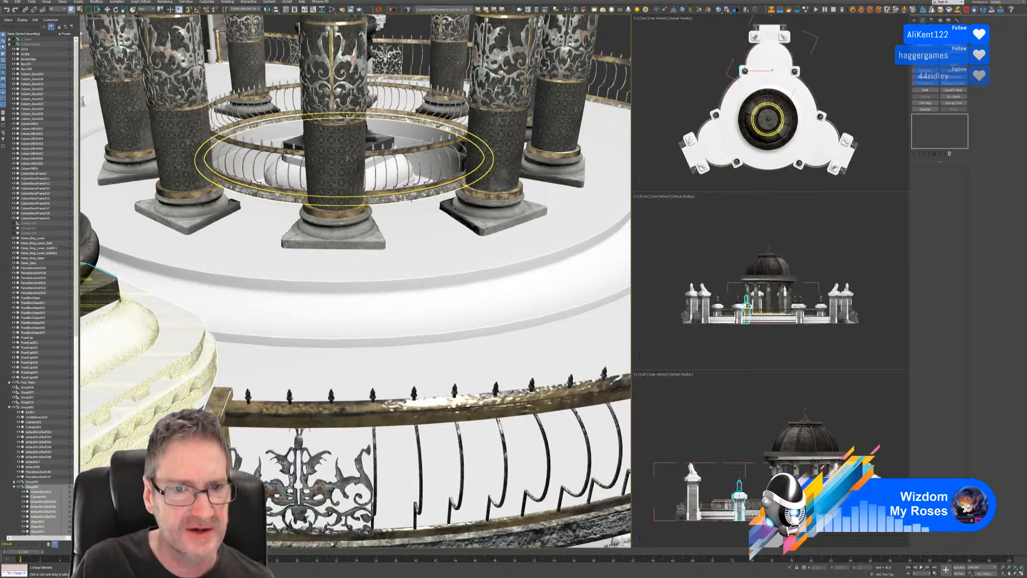
scroll(408, 201, "up", 3)
scroll(428, 188, "up", 3)
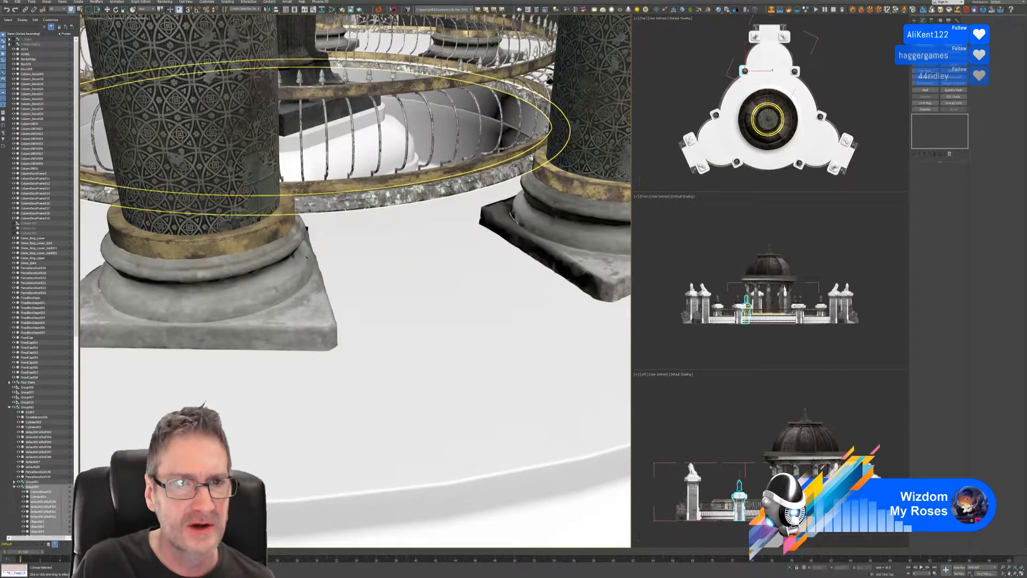
scroll(428, 188, "down", 6)
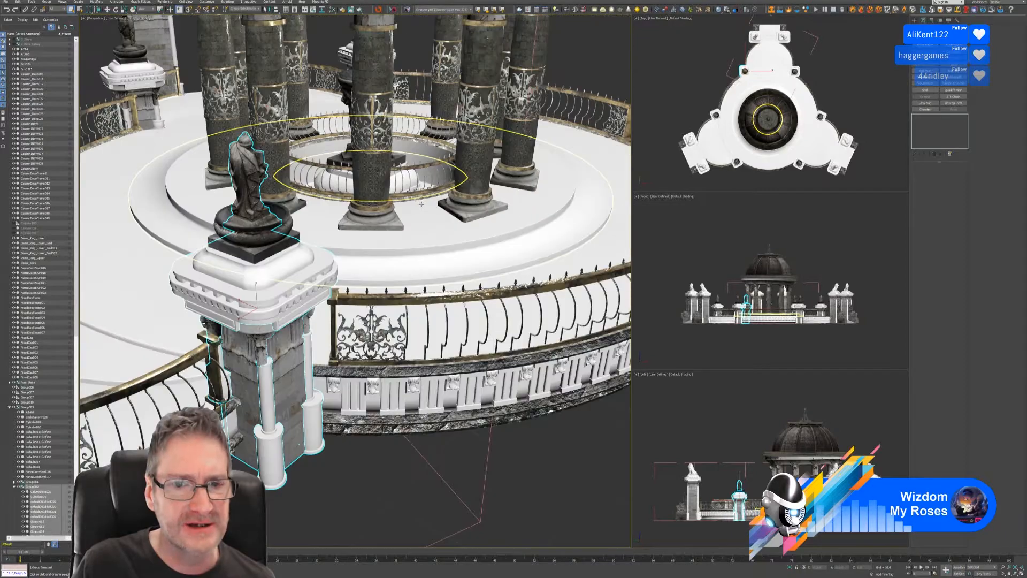
scroll(422, 208, "down", 3)
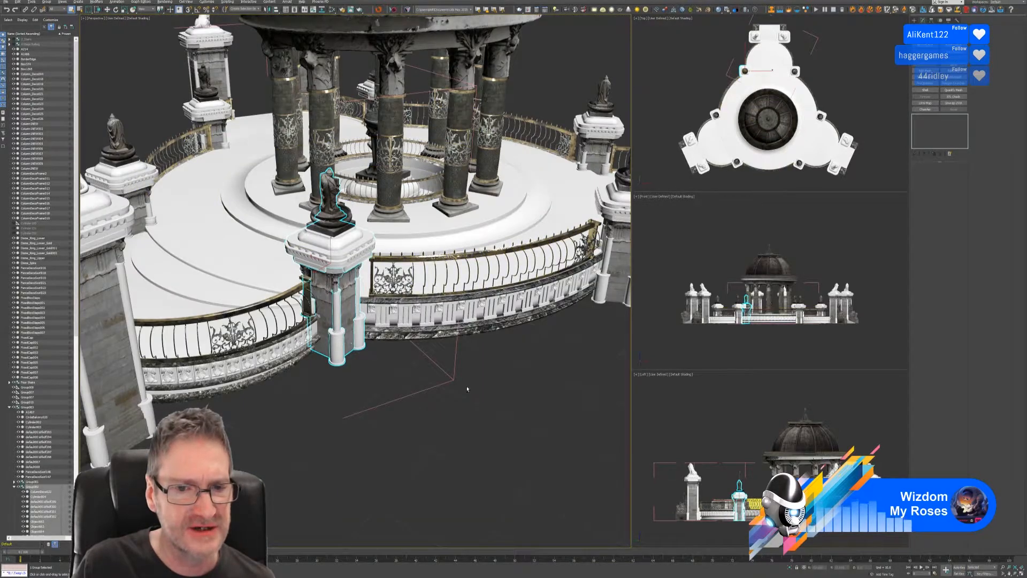
middle_click_drag(468, 389, 469, 380, "alt")
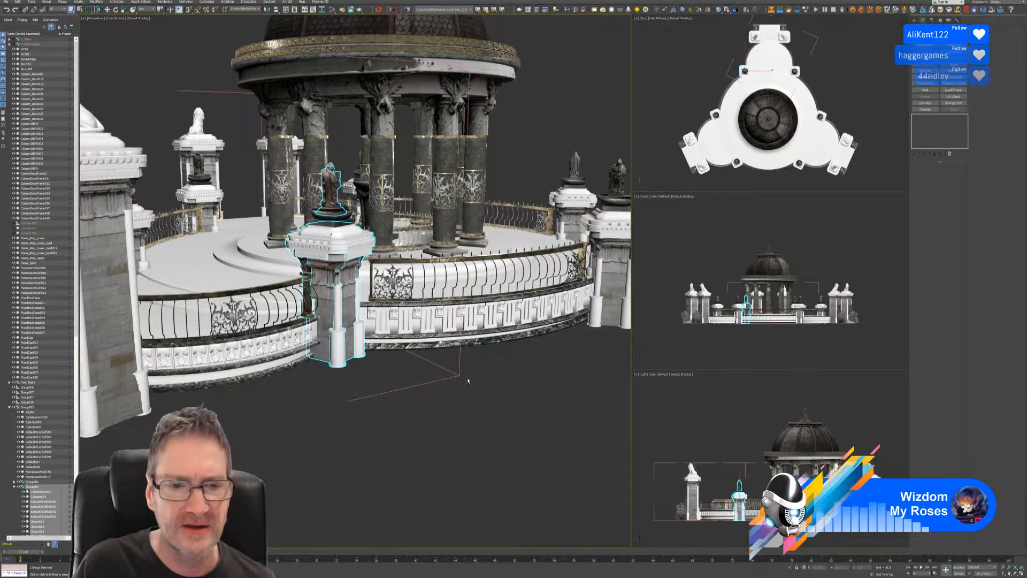
- Select the curved stone trims on the low railing wall and isolate them in the viewports
left_click(299, 343)
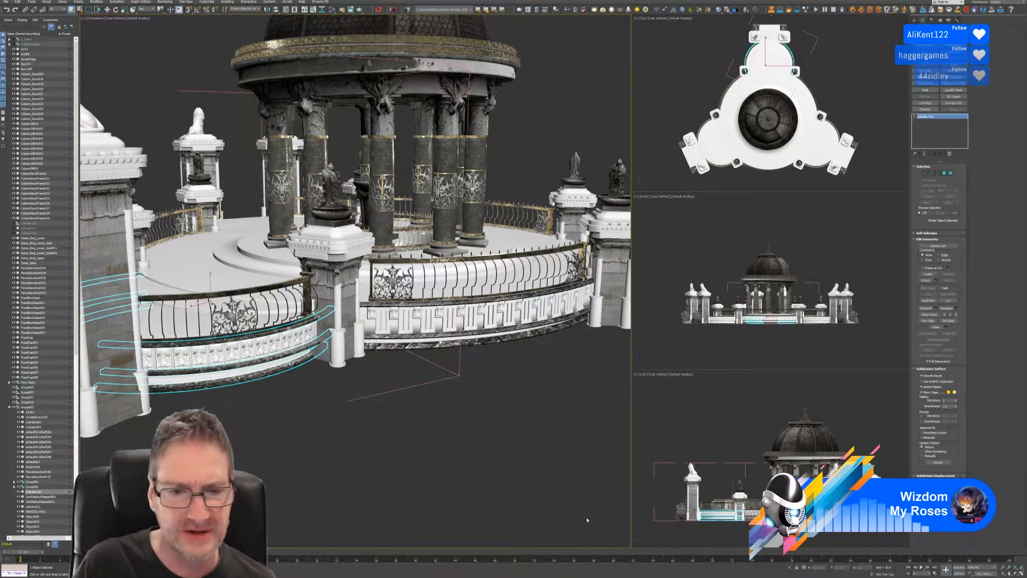
left_click(790, 567)
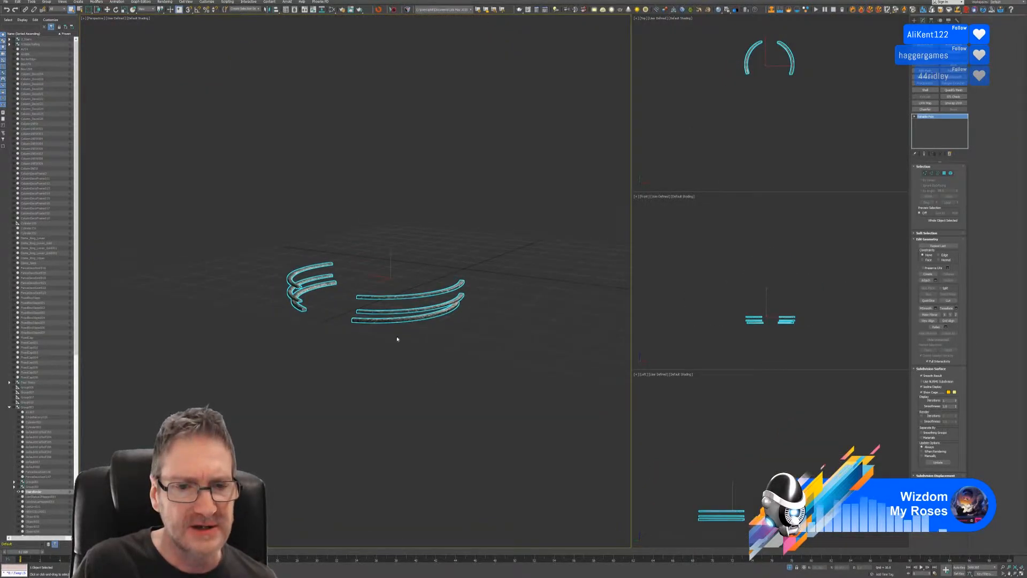
scroll(397, 338, "up", 10)
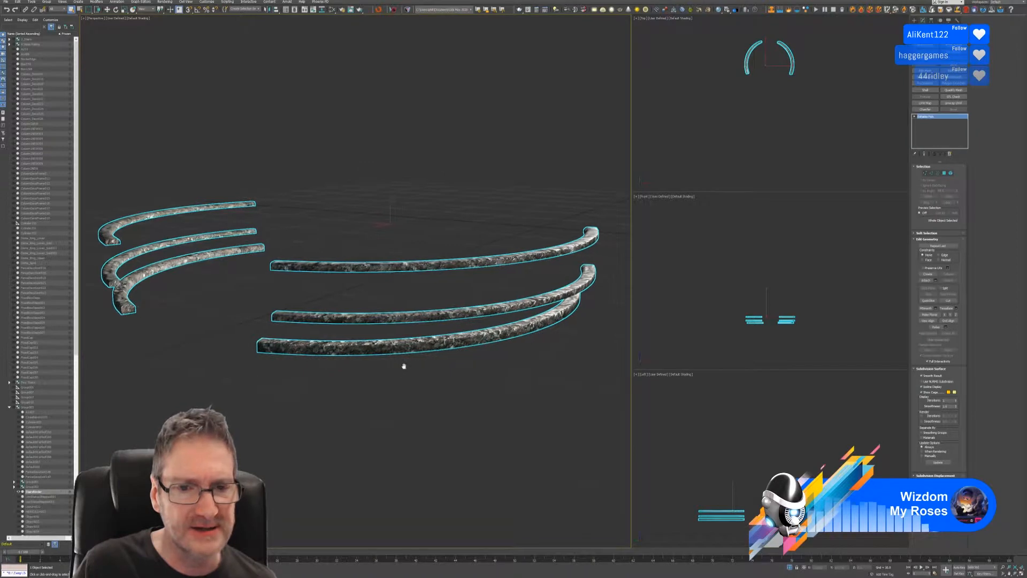
middle_click_drag(415, 392, 419, 400, "alt")
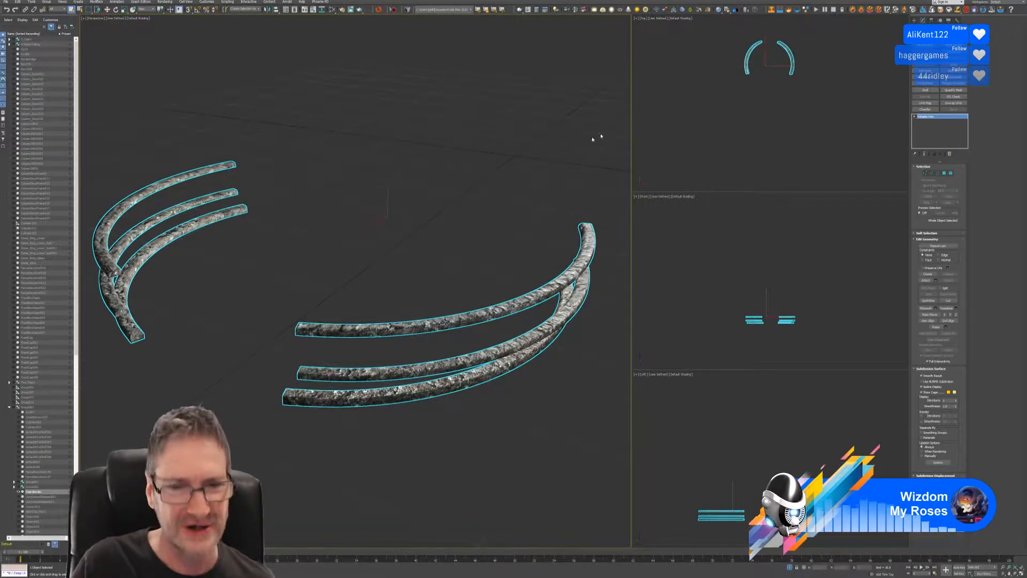
- Send the isolated trims to Substance Painter through the export script, accepting the FBX export settings
left_click(392, 10)
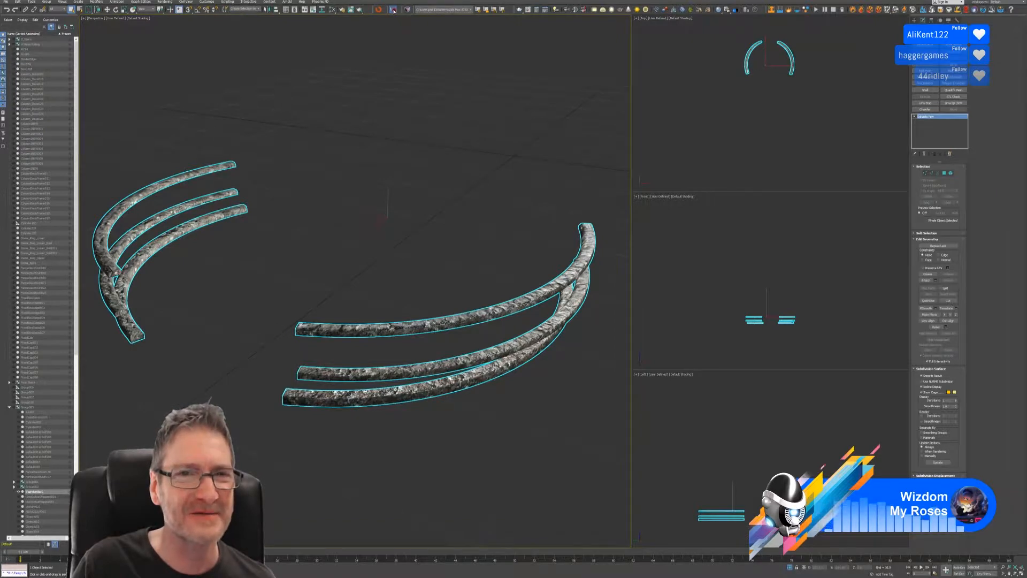
left_click(519, 328)
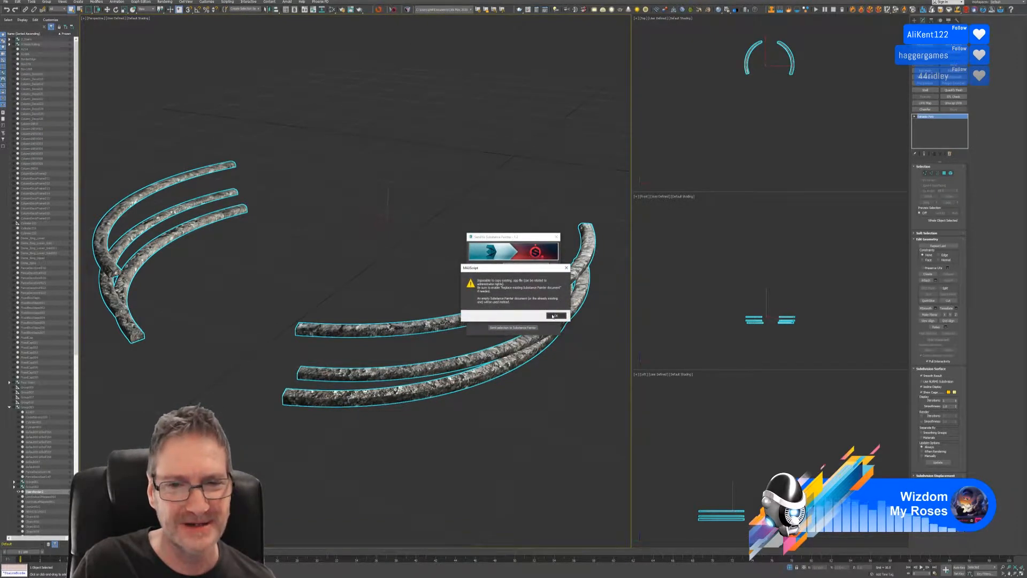
left_click(554, 316)
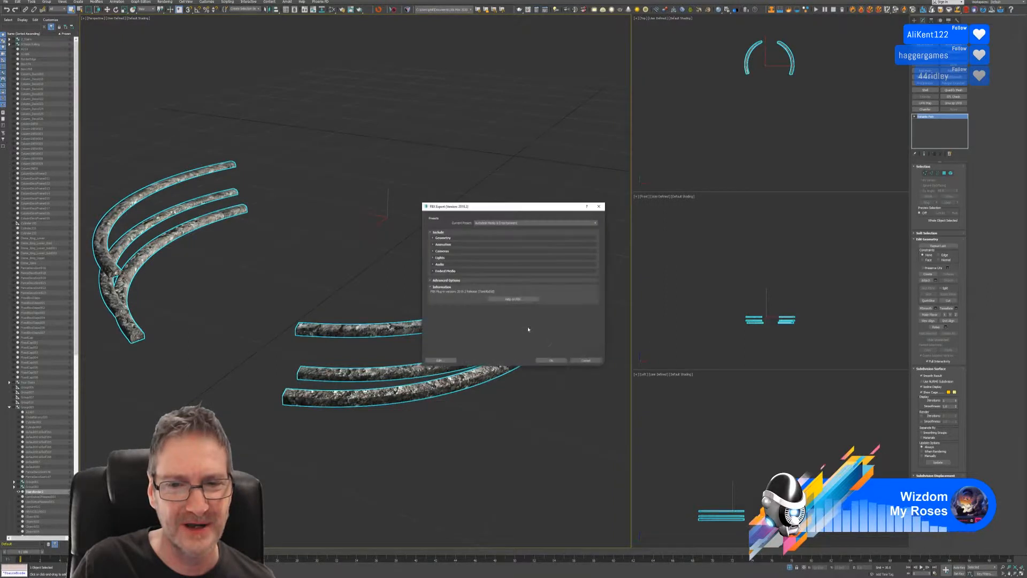
left_click(589, 361)
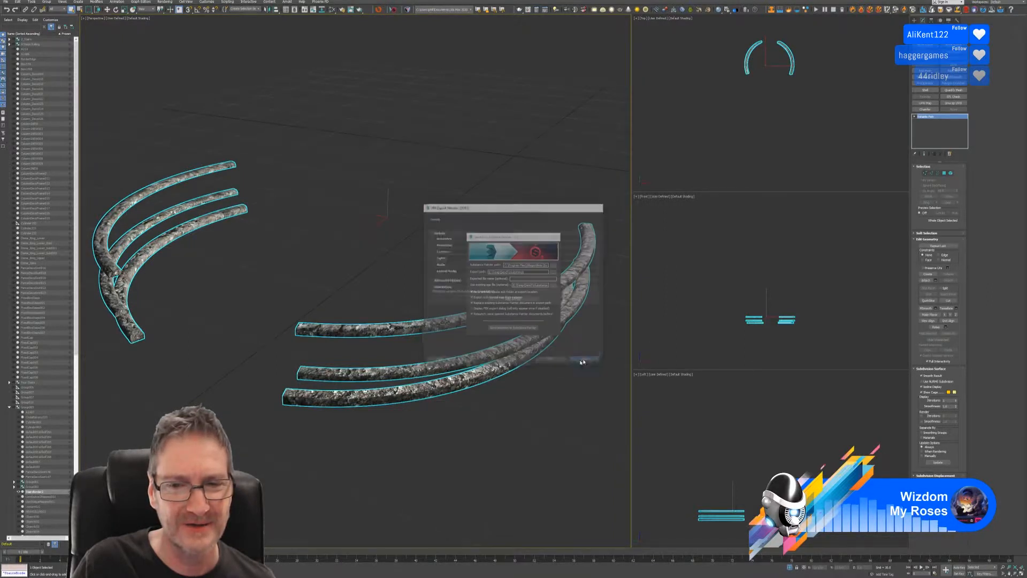
left_click(512, 327)
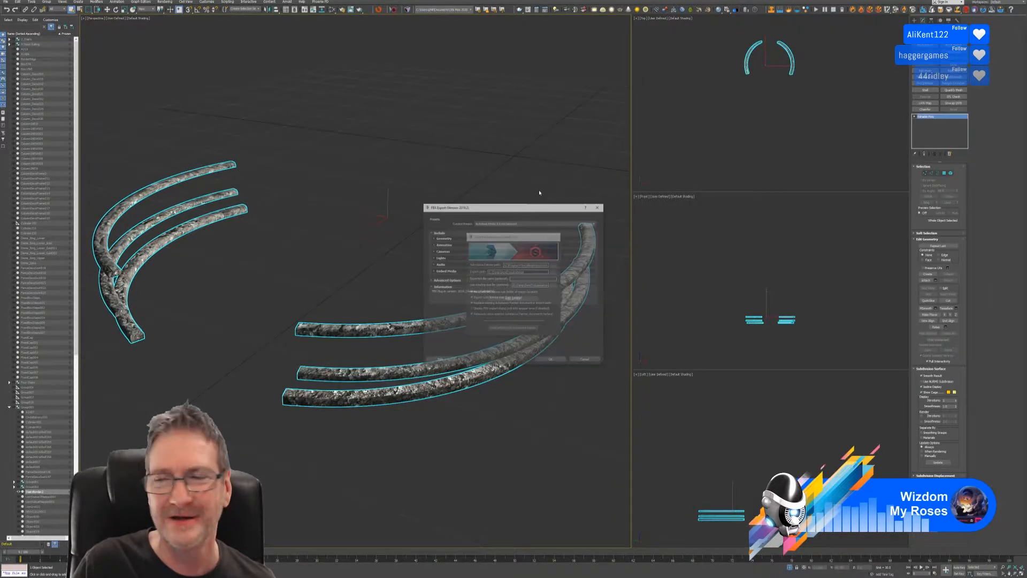
left_click(548, 361)
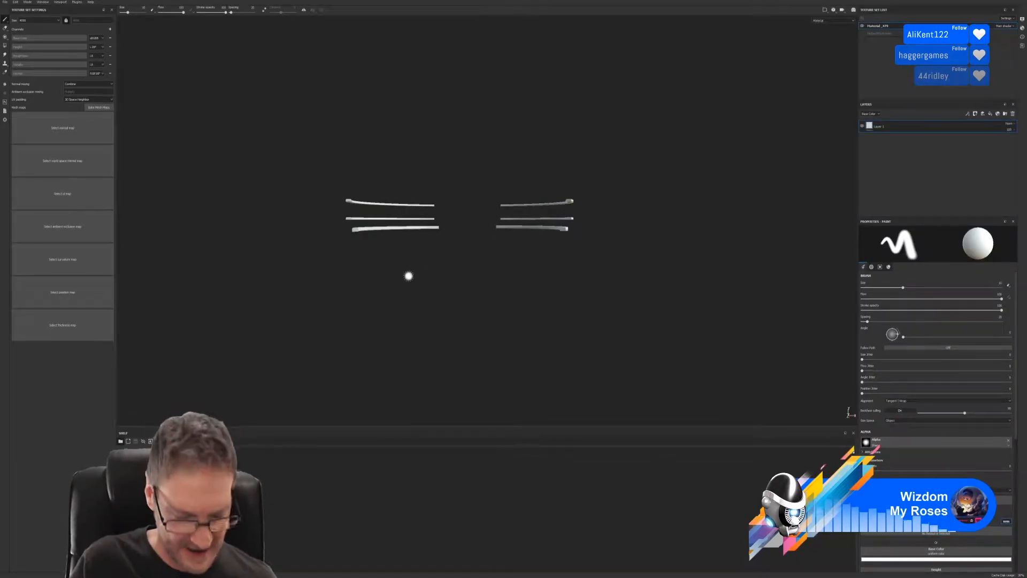
- Examine the imported curved trims and browse the material library for a suitable stone or concrete surface
mouse_move(280, 232)
left_mouse_down("alt")
mouse_move(344, 248)
mouse_move(637, 270)
mouse_move(711, 247)
mouse_move(765, 268)
left_mouse_up("alt")
scroll(484, 263, "up", 2)
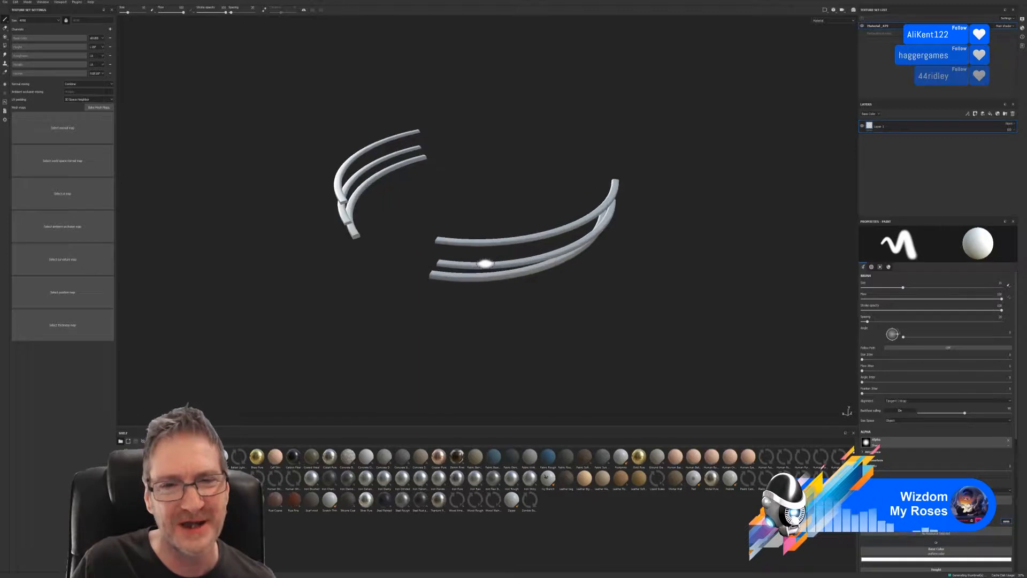
mouse_move(507, 307)
left_mouse_down("alt")
mouse_move(546, 291)
mouse_move(534, 294)
left_mouse_up("alt")
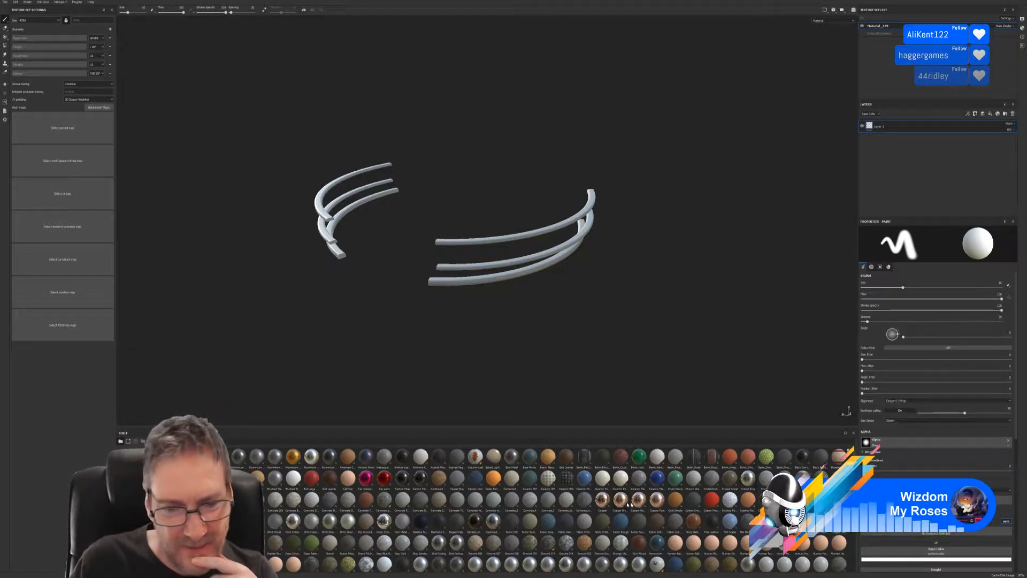
mouse_move(627, 505)
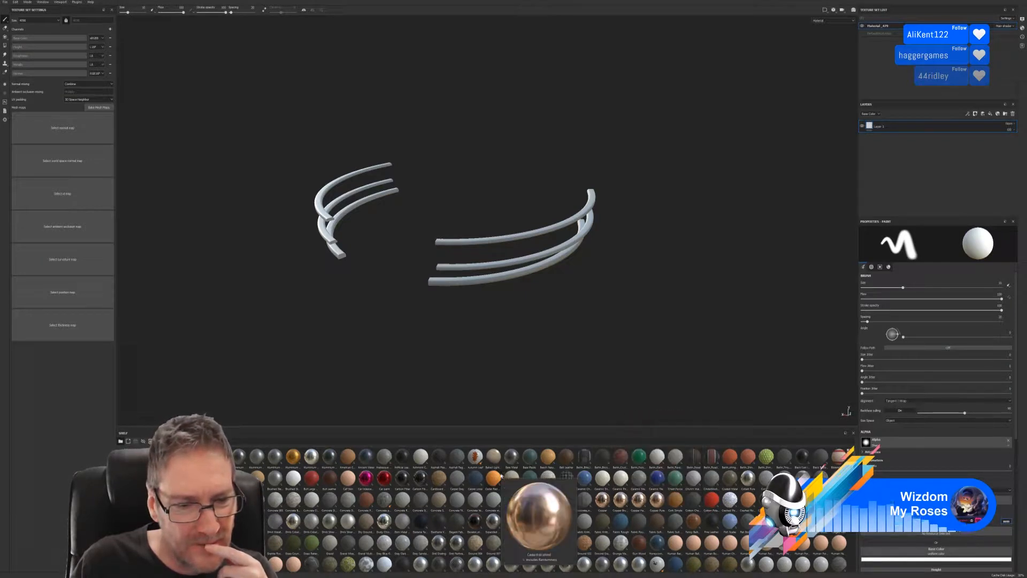
scroll(508, 492, "down", 3)
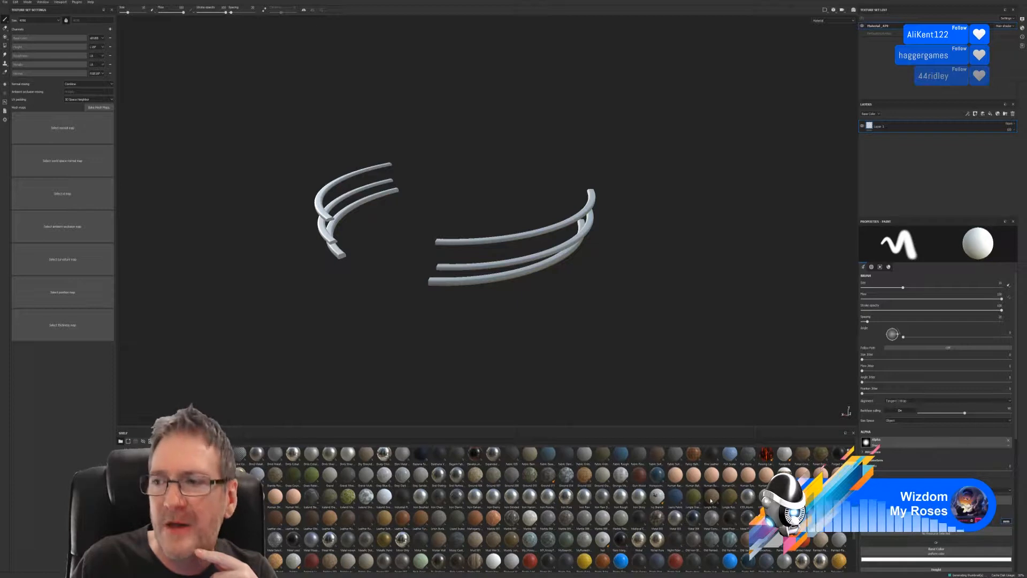
mouse_move(711, 500)
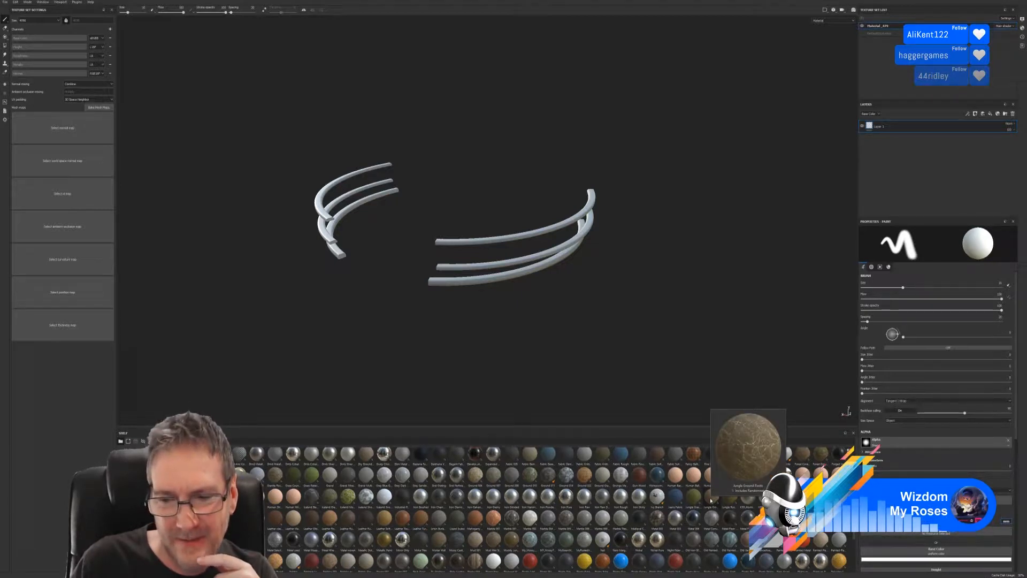
scroll(582, 511, "down", 3)
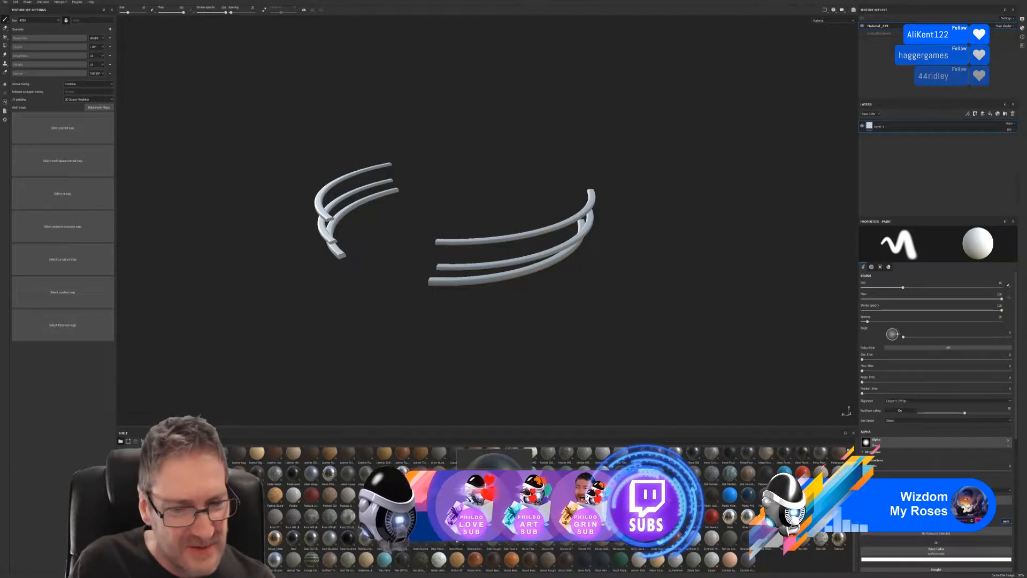
scroll(457, 541, "up", 3)
scroll(457, 540, "up", 3)
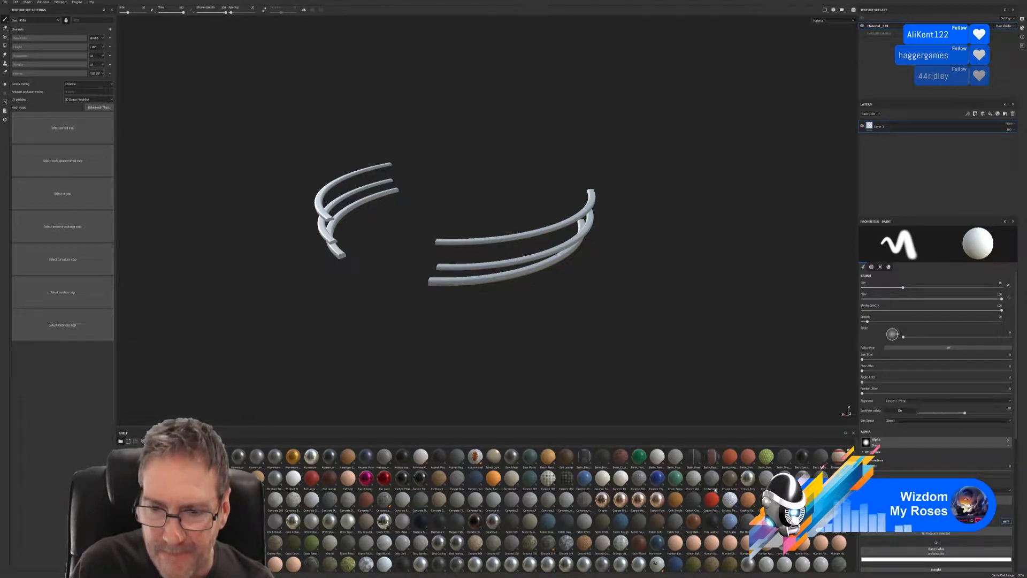
- Try the Church Wall material on the curved trims and examine its surface from several angles
mouse_move(694, 486)
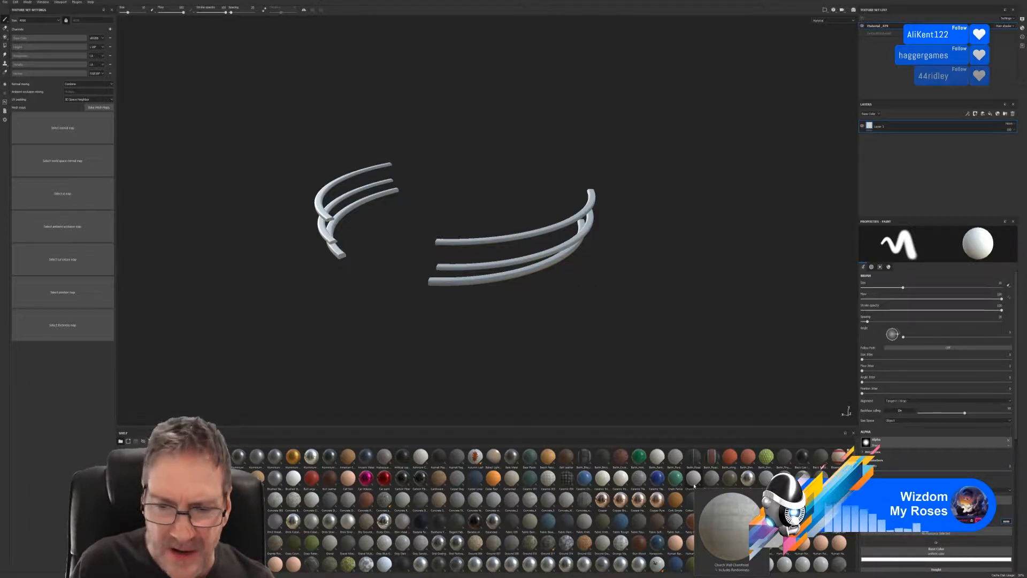
left_click_drag(691, 485, 490, 276)
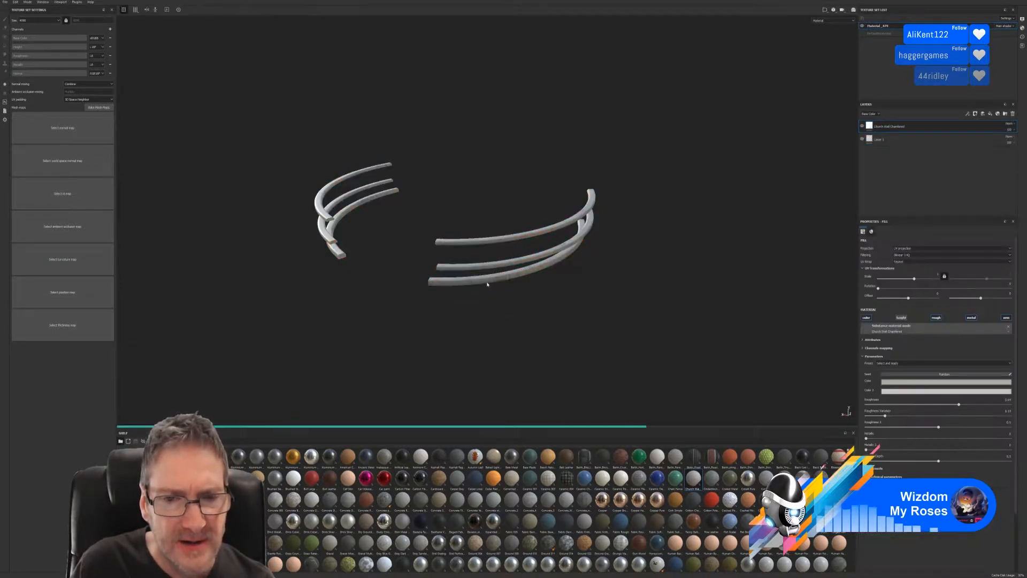
scroll(491, 273, "up", 5)
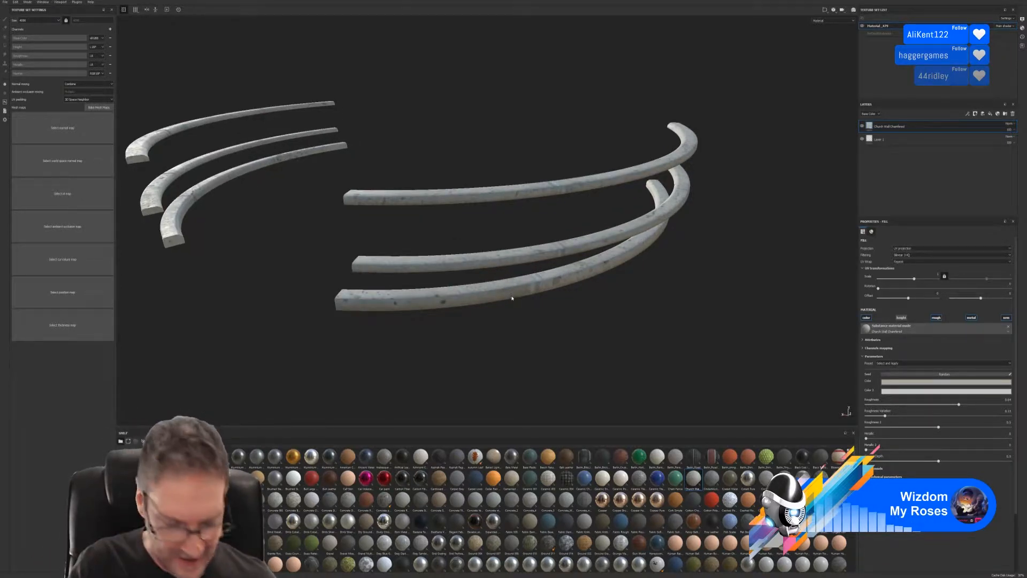
left_click_drag(509, 294, 522, 319, "alt")
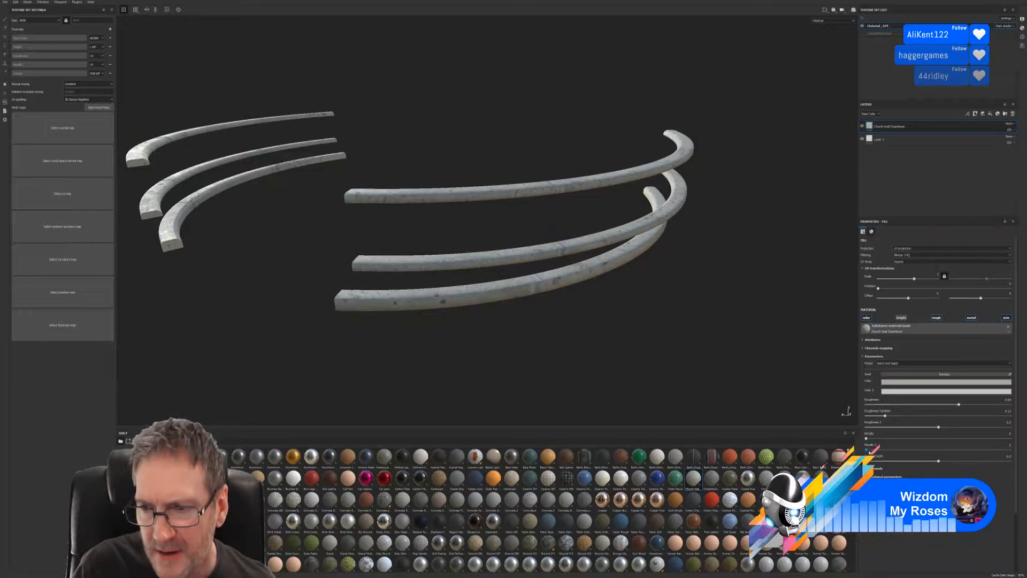
mouse_move(867, 449)
left_mouse_down()
mouse_move(923, 450)
mouse_move(865, 449)
left_mouse_up()
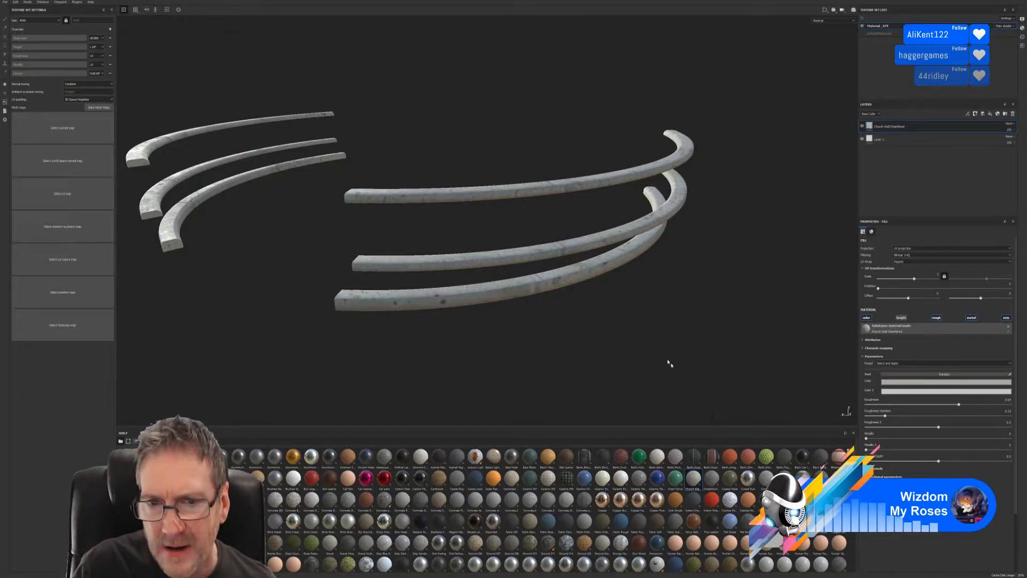
left_click_drag(668, 364, 571, 323, "alt")
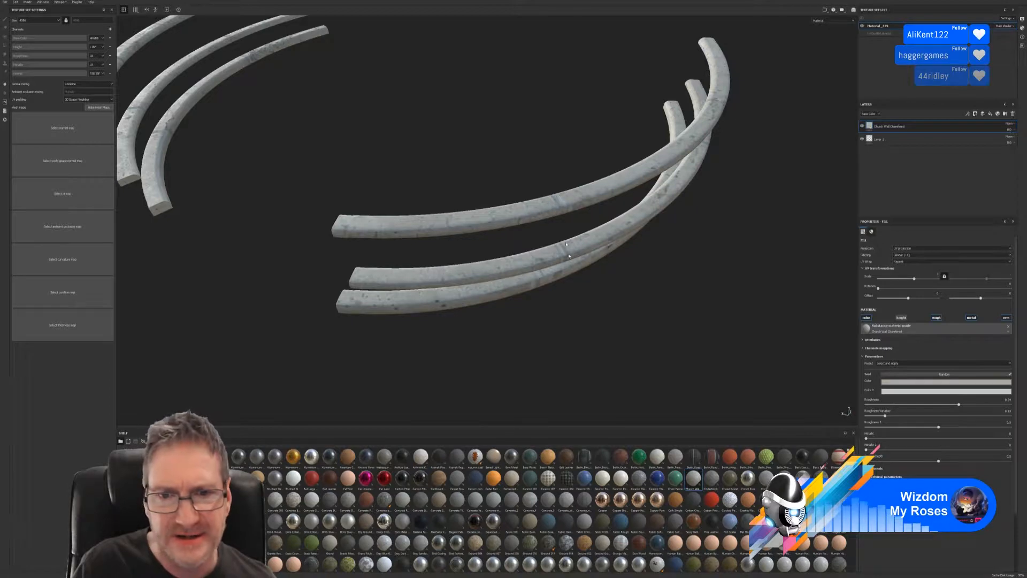
left_click_drag(569, 256, 644, 289, "alt")
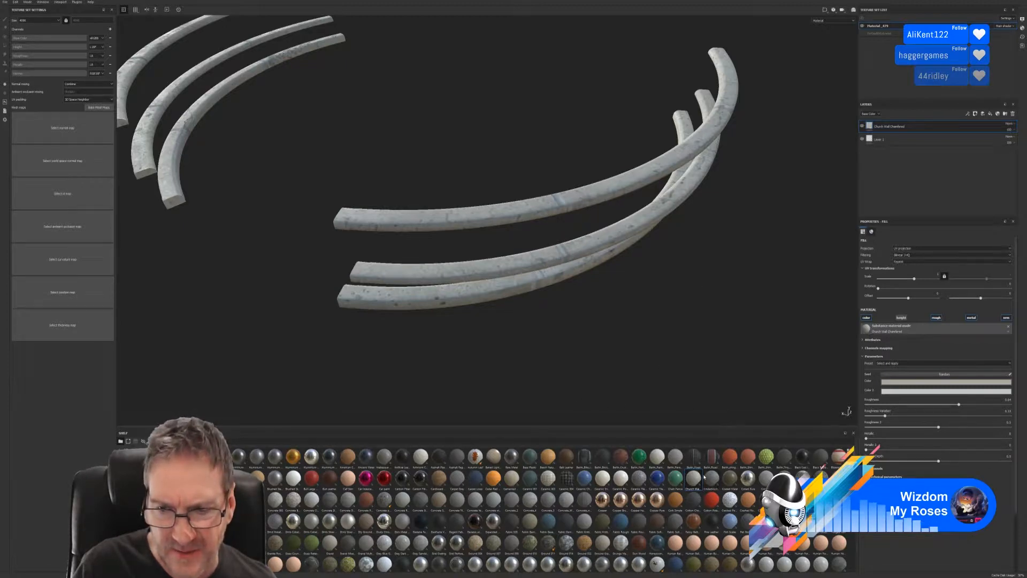
- Apply a rough grey concrete material to the trims and delete the Church Wall layer and Layer 1 beneath it
mouse_move(709, 480)
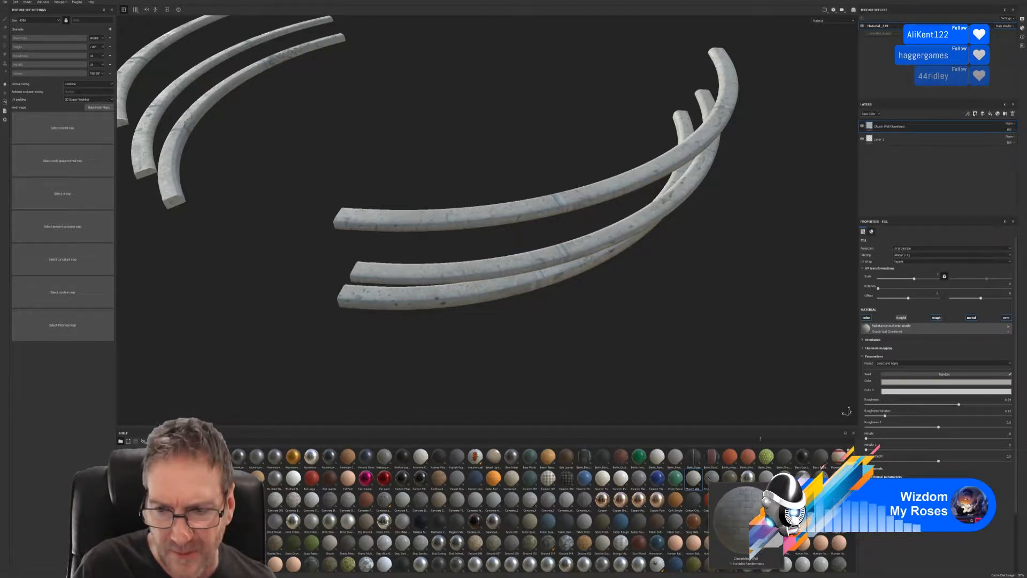
mouse_move(767, 477)
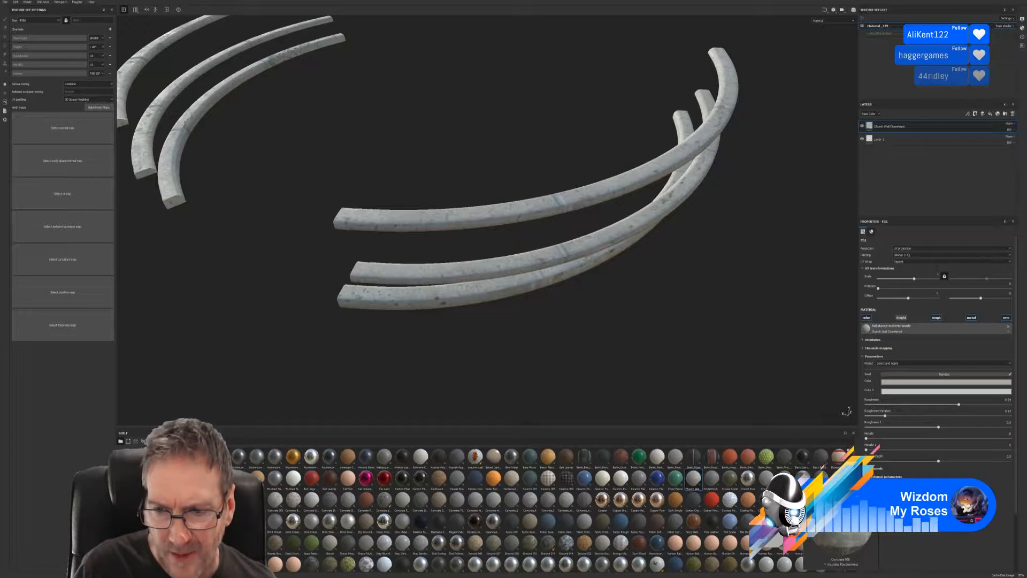
left_click_drag(782, 477, 520, 270)
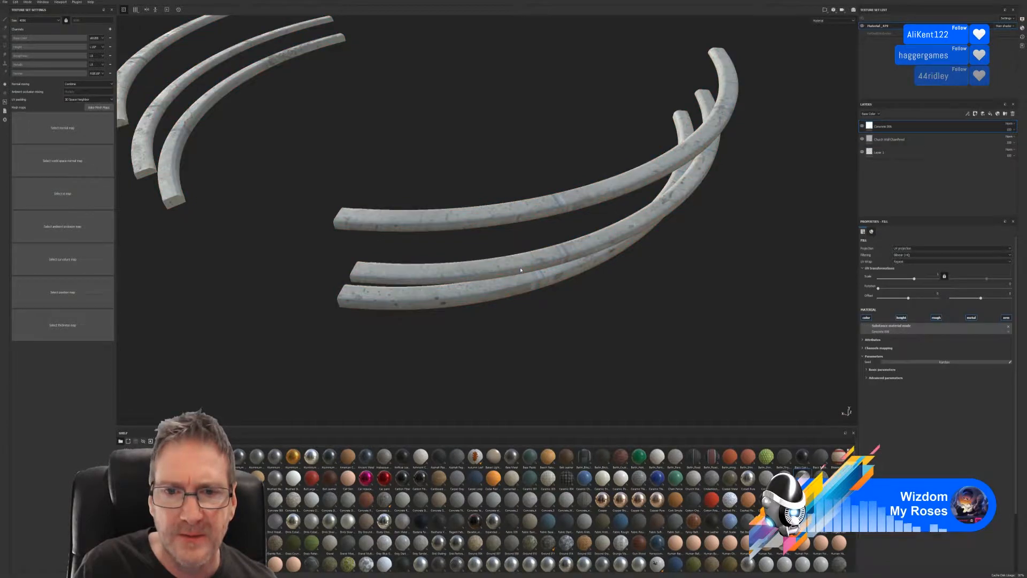
left_click(897, 142)
key("Delete")
key("Delete")
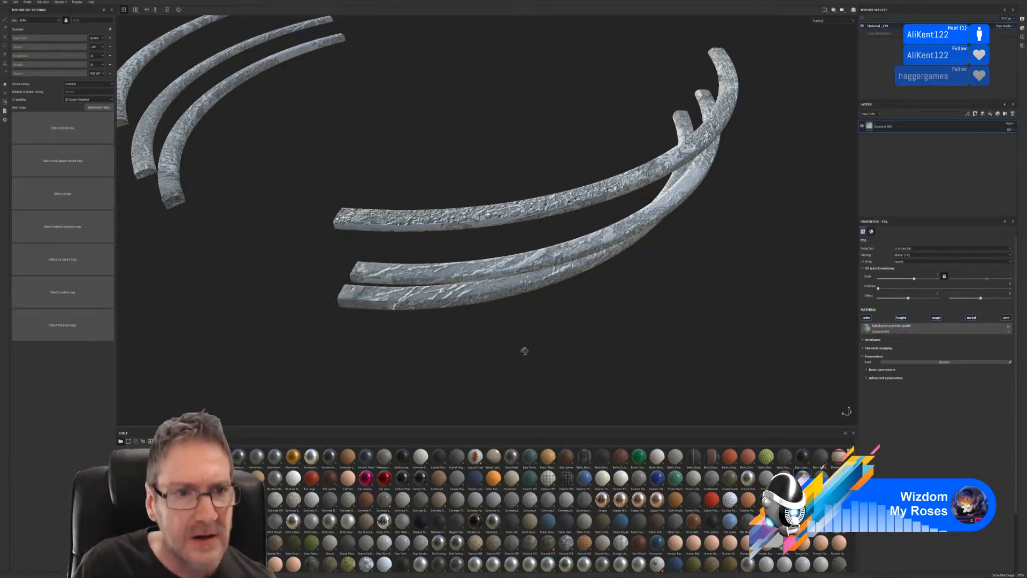
- Slightly increase the UV scale of the grey concrete fill and check the tiling along the trims
left_click_drag(523, 348, 477, 317, "alt")
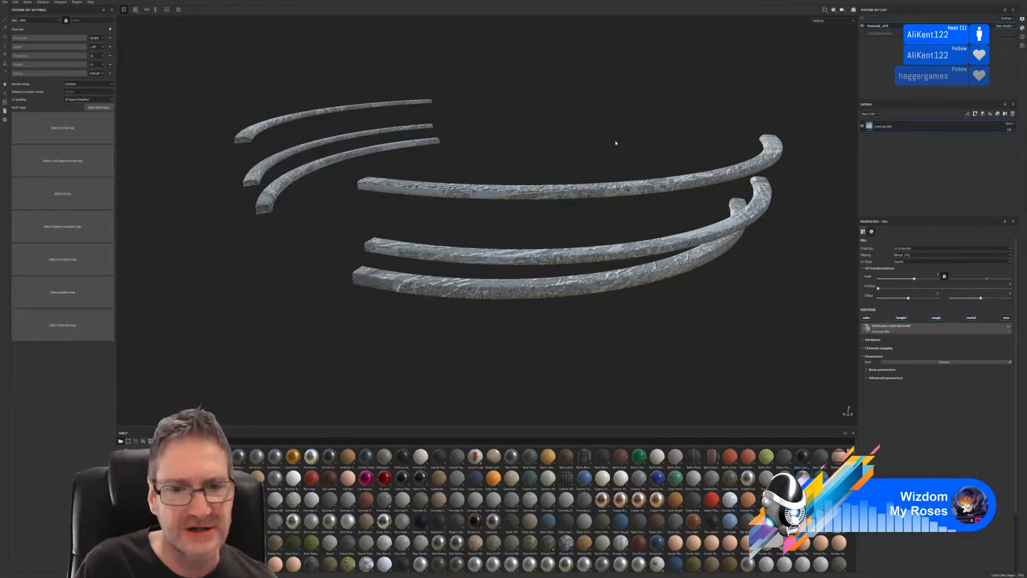
left_click_drag(616, 143, 540, 172, "alt")
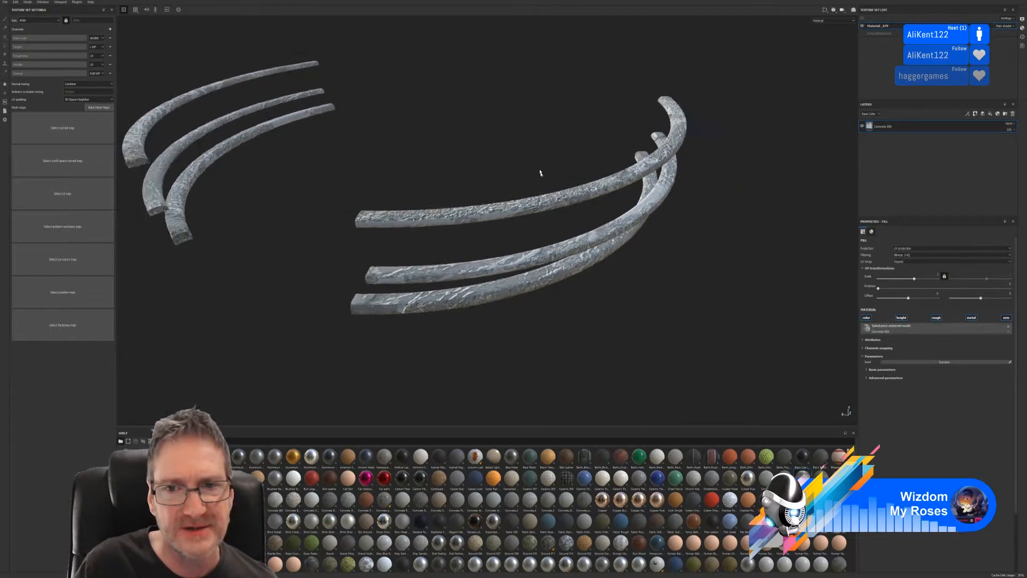
scroll(540, 172, "down", 5)
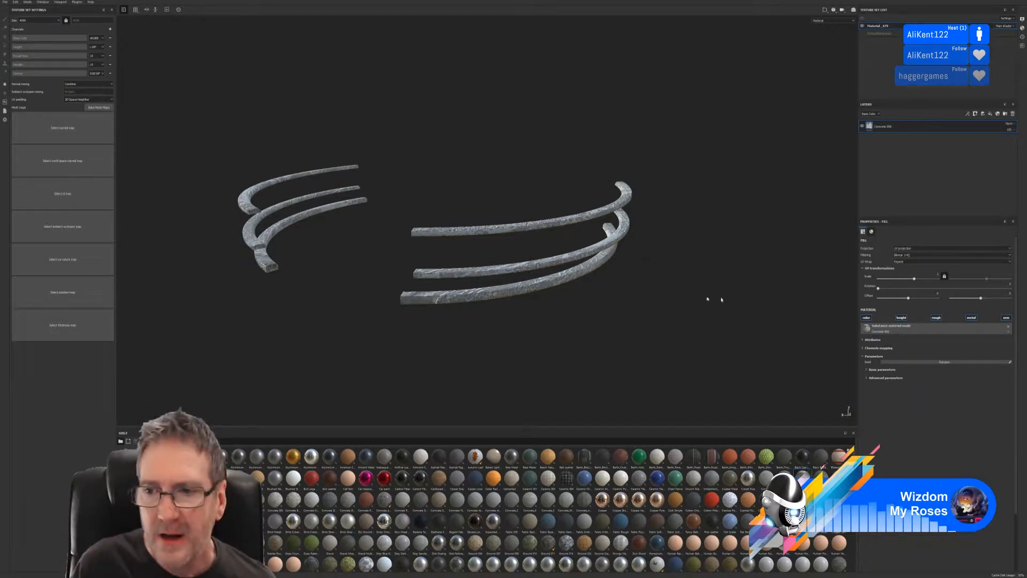
left_click_drag(914, 280, 916, 283)
left_click_drag(574, 290, 482, 291, "alt")
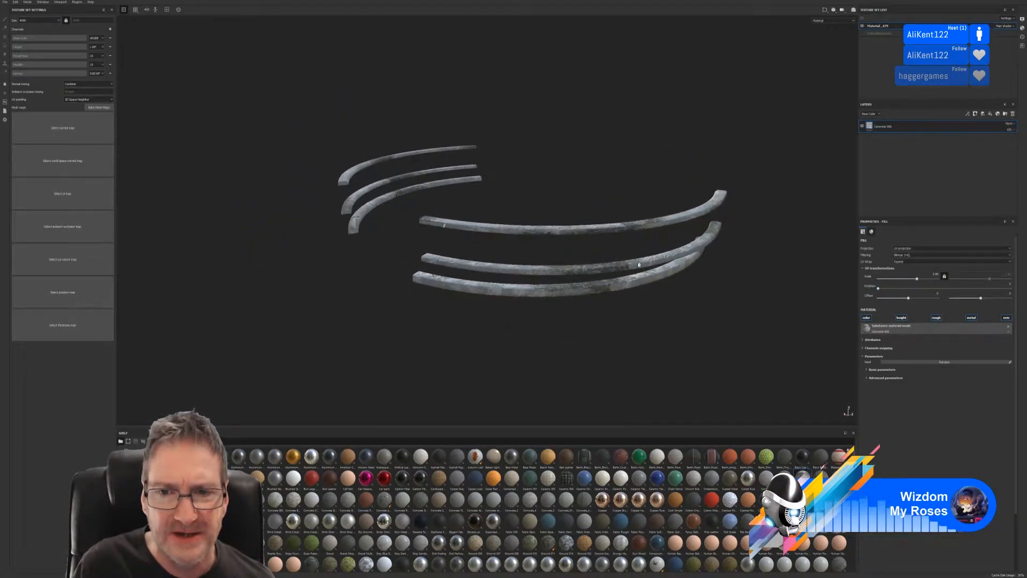
scroll(637, 264, "up", 4)
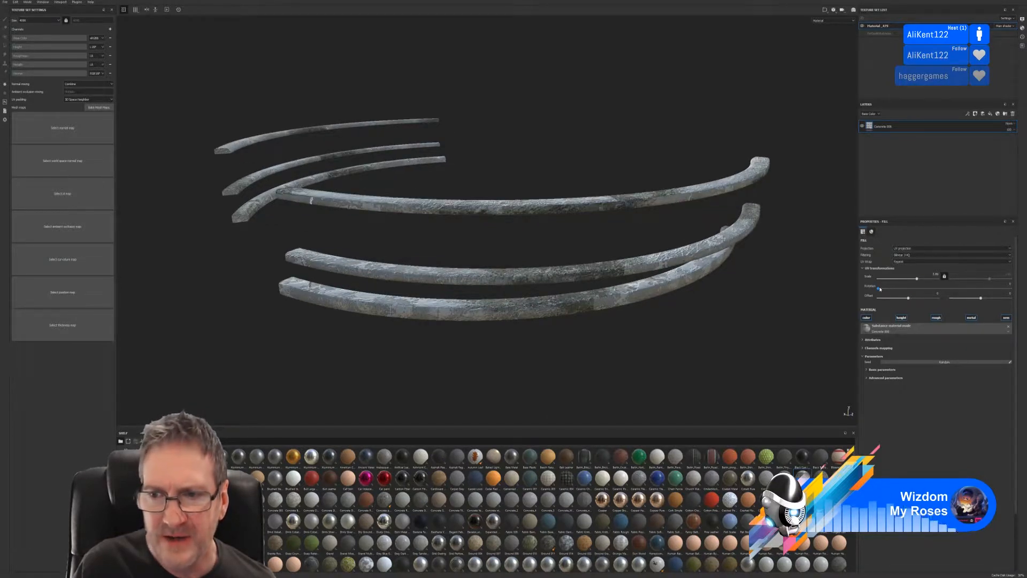
- Set the grey concrete fill's UV rotation to 90 degrees and check the texture direction on the trims
left_click_drag(879, 289, 911, 296)
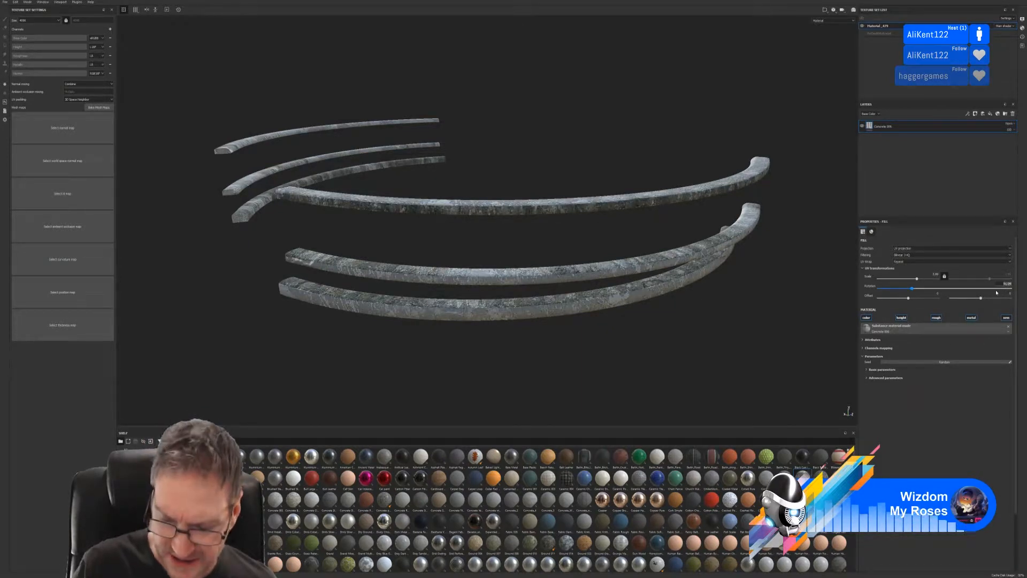
type("90")
key("Return")
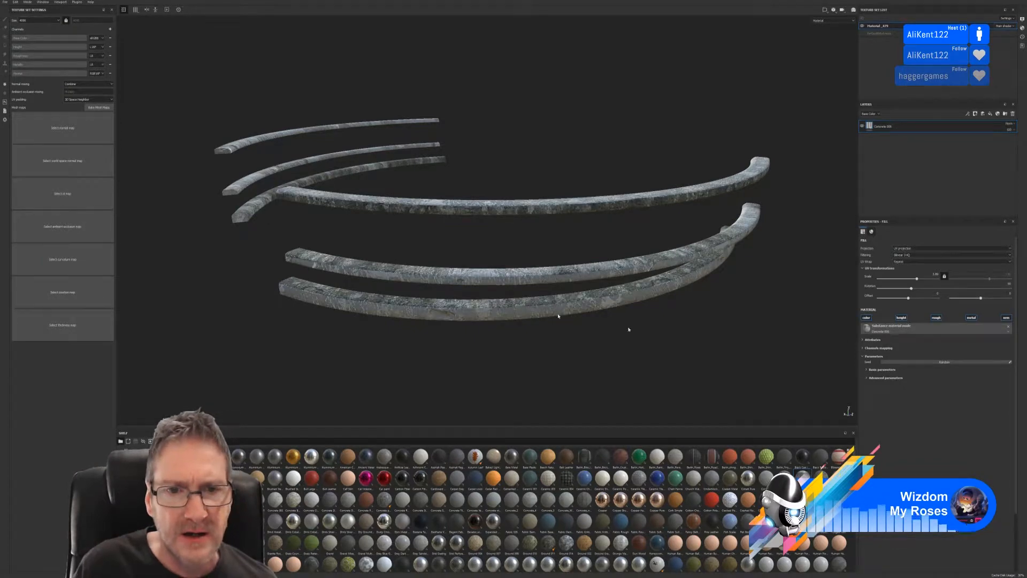
left_click_drag(628, 323, 537, 288, "alt")
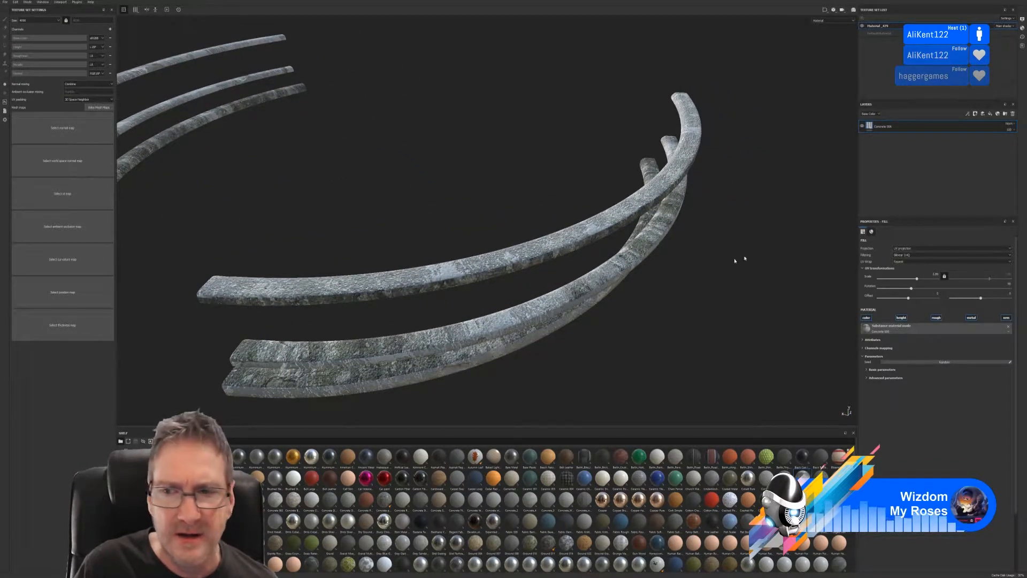
- Expand the grey concrete's basic and advanced parameters and reduce its height range
left_click(866, 378)
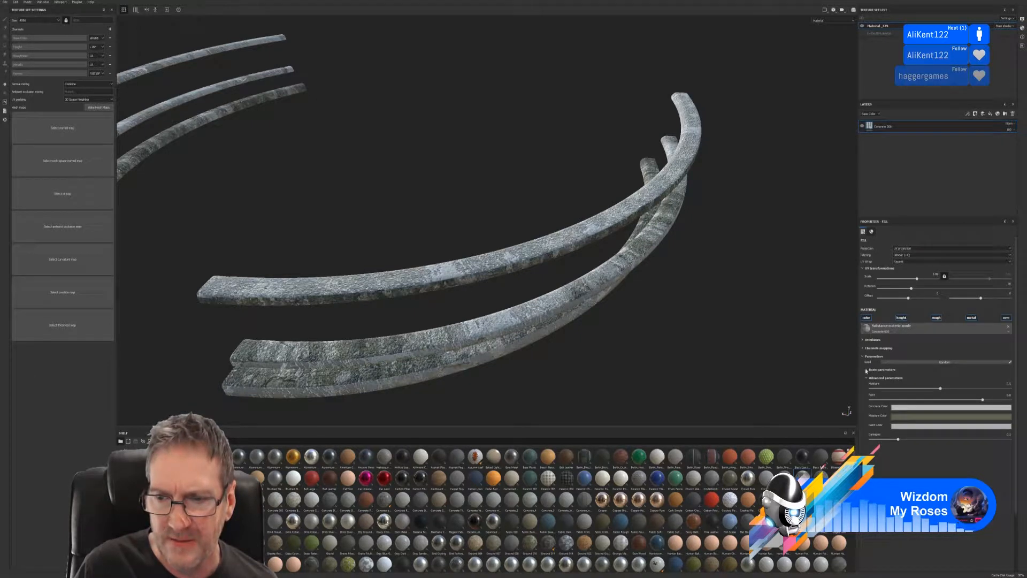
left_click(867, 370)
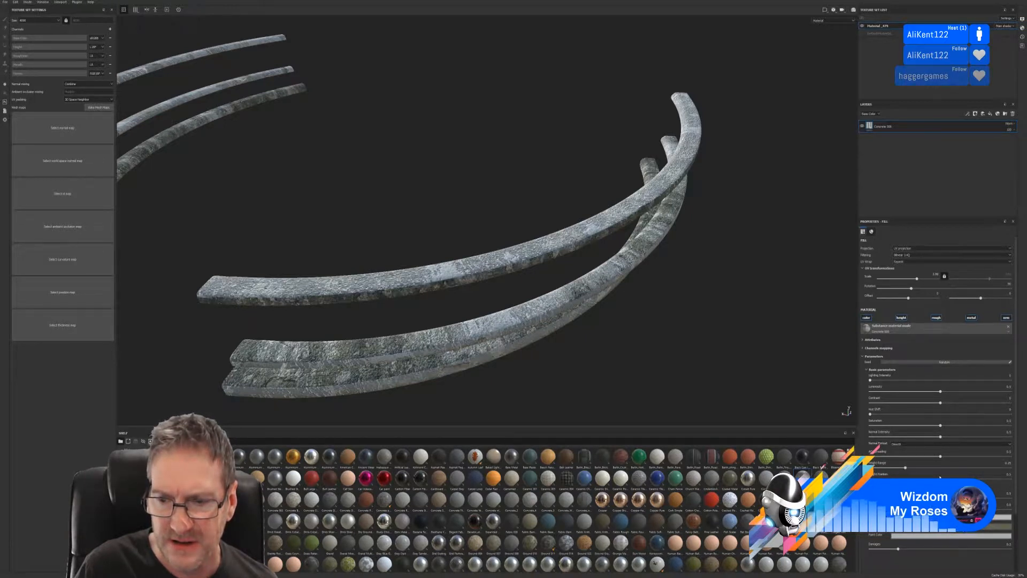
left_click_drag(901, 469, 881, 472)
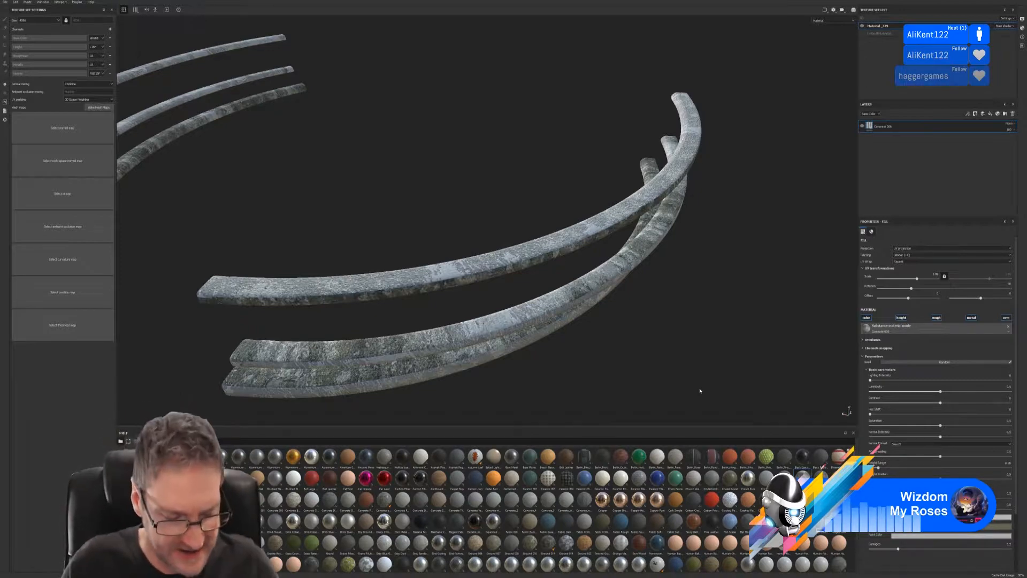
left_click_drag(605, 353, 606, 327, "alt")
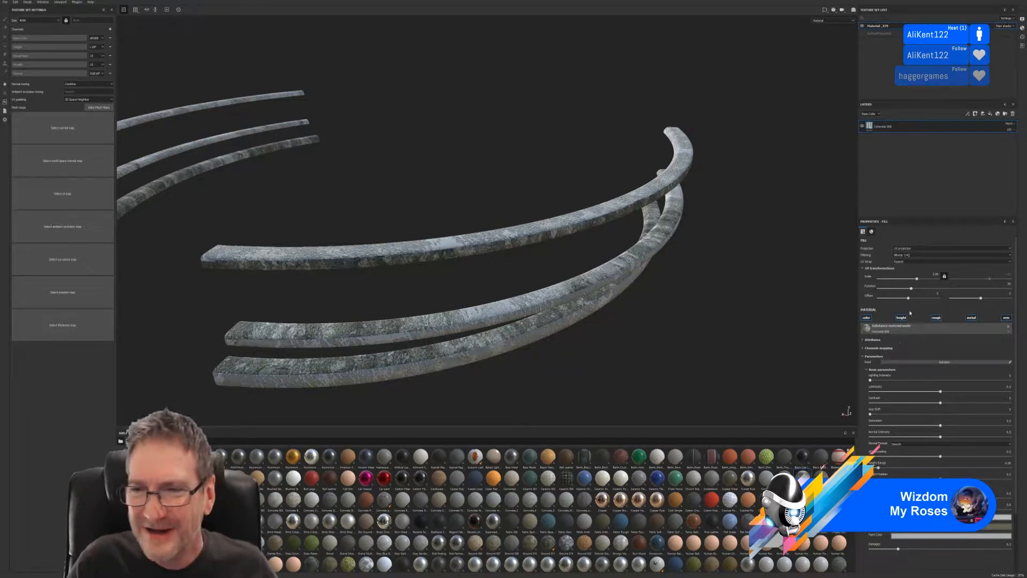
- Shift the grey concrete fill's UV offset on both axes to reposition the pattern on the trims
left_click_drag(910, 297, 923, 297)
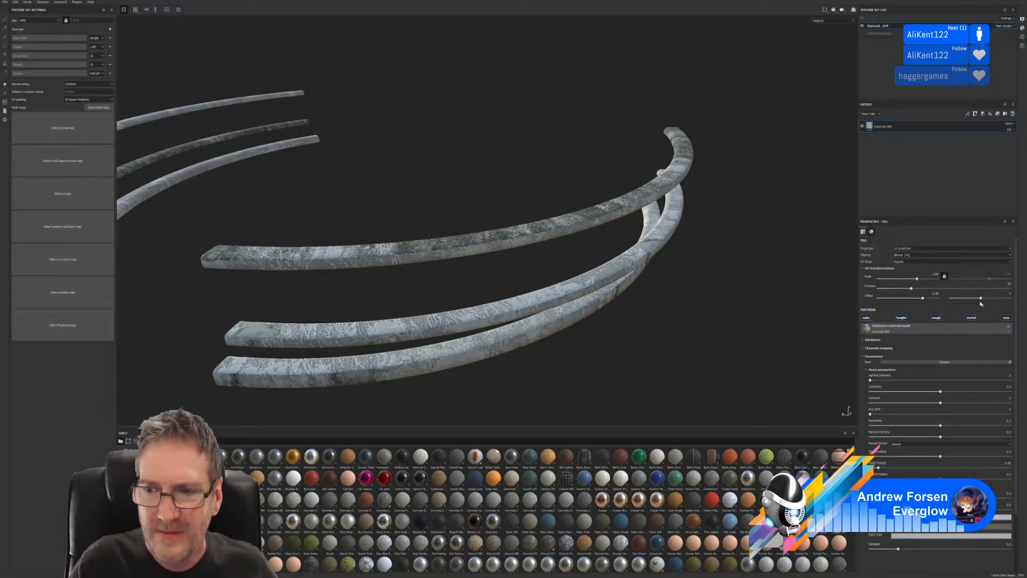
left_click_drag(981, 298, 927, 299)
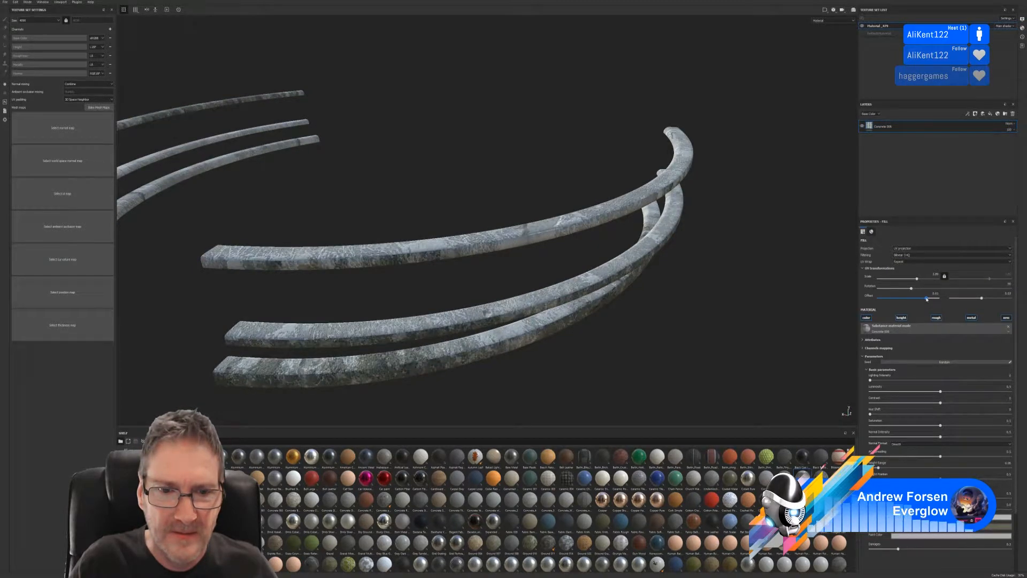
left_click_drag(413, 333, 219, 289, "alt")
- Apply a brown aged concrete material to the trims as a new layer above the grey concrete
scroll(439, 320, "down", 5)
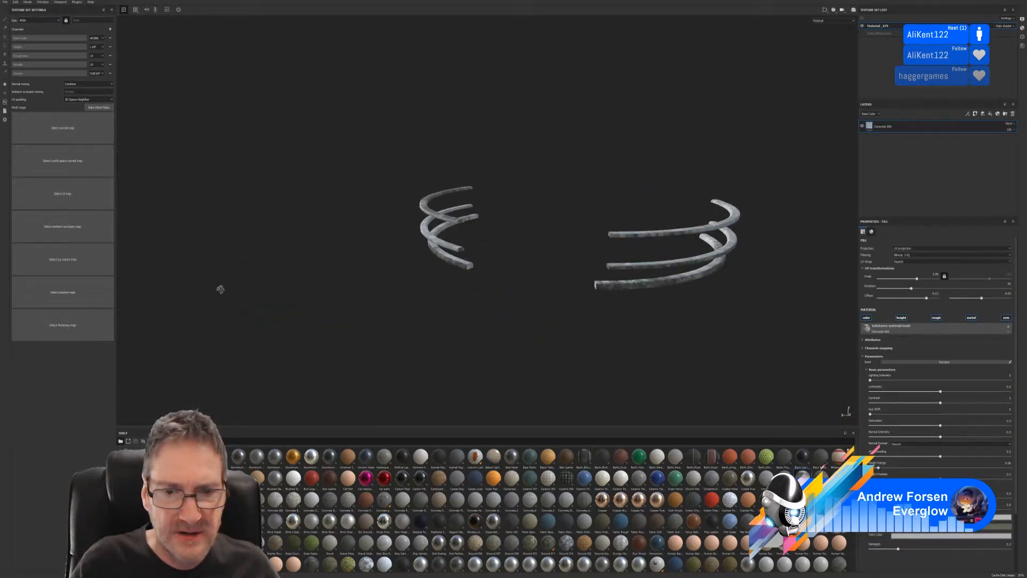
scroll(465, 278, "up", 6)
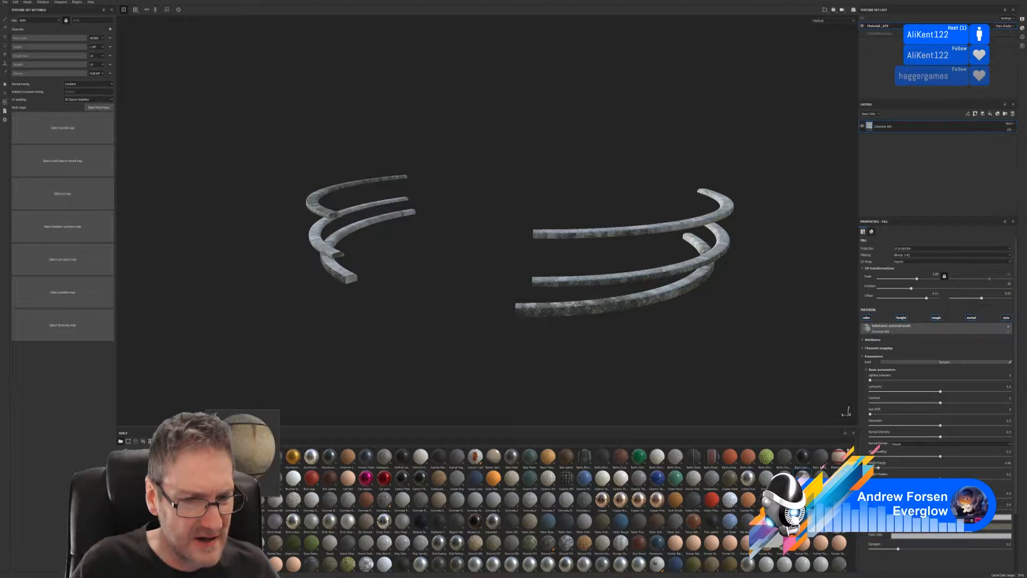
left_click_drag(239, 499, 575, 311)
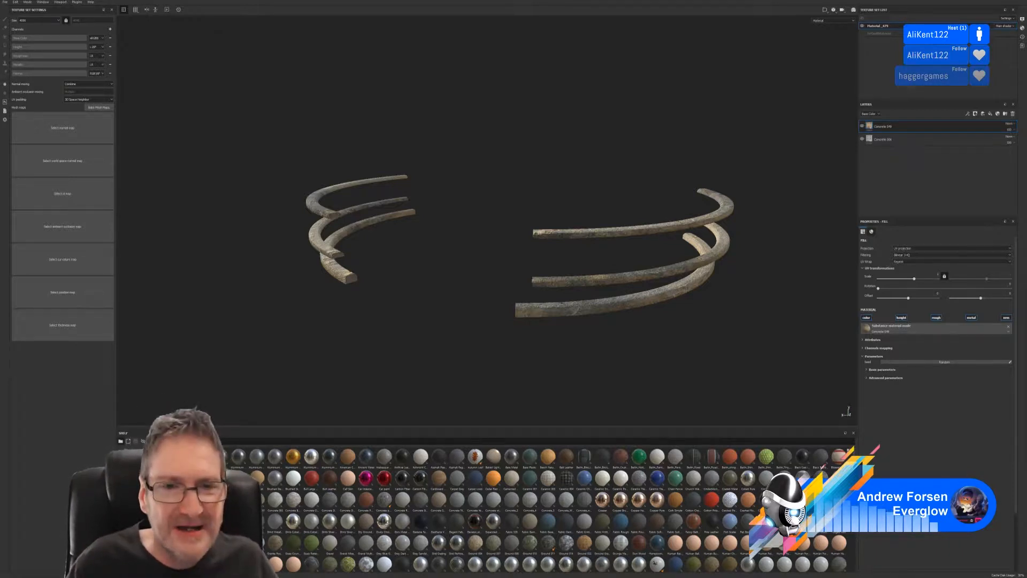
- Expand the brown concrete fill's basic parameters and lower its height position, checking the surface relief on the trims
mouse_move(608, 186)
left_mouse_down("alt")
mouse_move(577, 206)
mouse_move(487, 202)
mouse_move(610, 201)
left_mouse_up("alt")
middle_click_drag(621, 209, 479, 217, "alt")
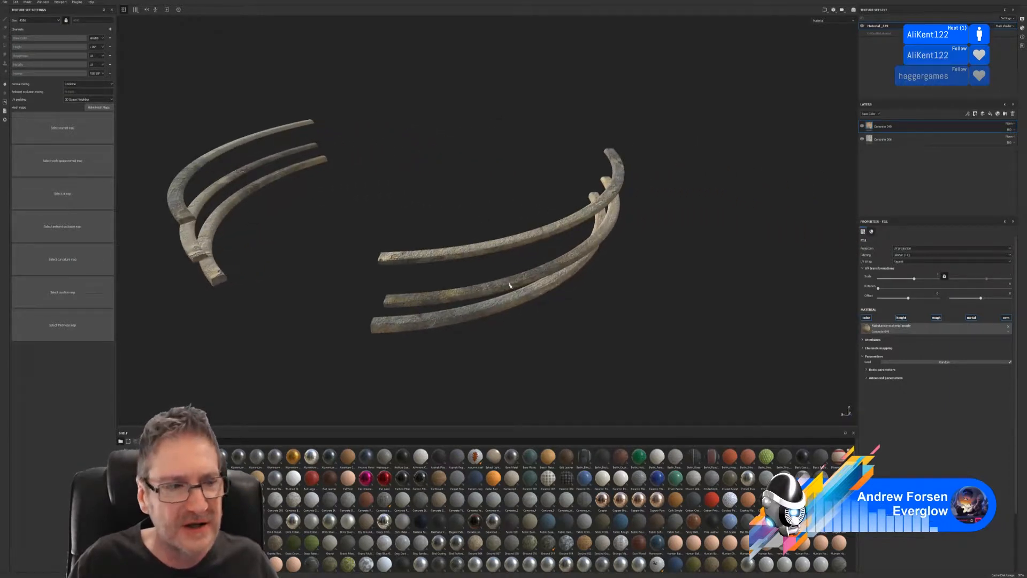
left_click_drag(508, 284, 537, 248, "alt")
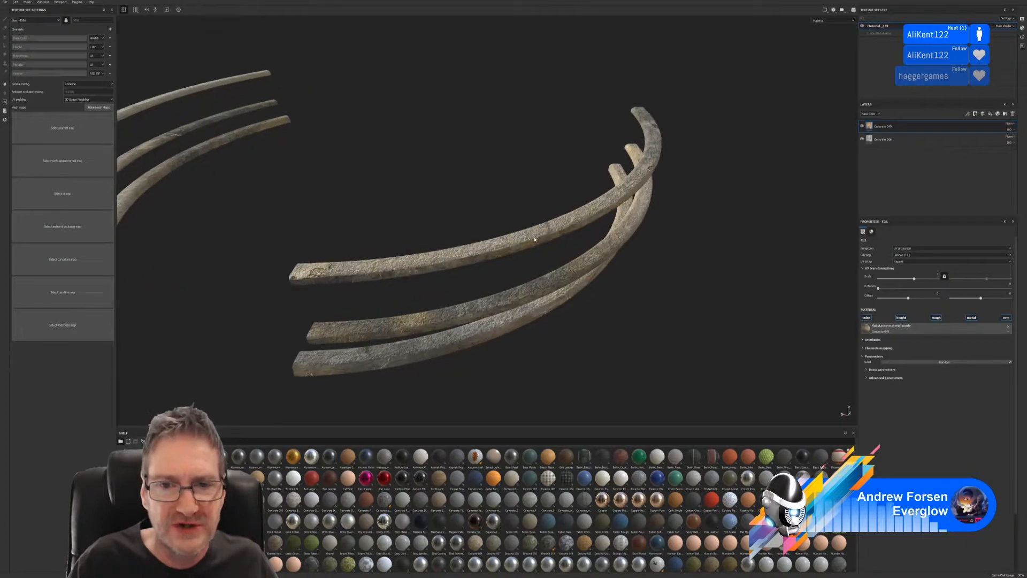
mouse_move(596, 340)
left_mouse_down("alt")
mouse_move(541, 291)
mouse_move(592, 263)
mouse_move(624, 314)
mouse_move(611, 328)
left_mouse_up("alt")
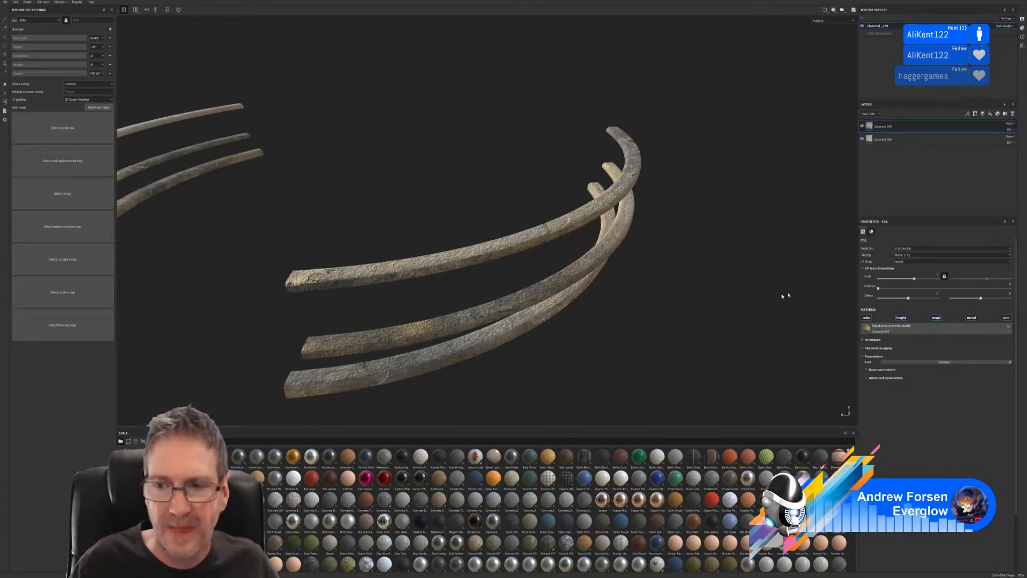
left_click(867, 371)
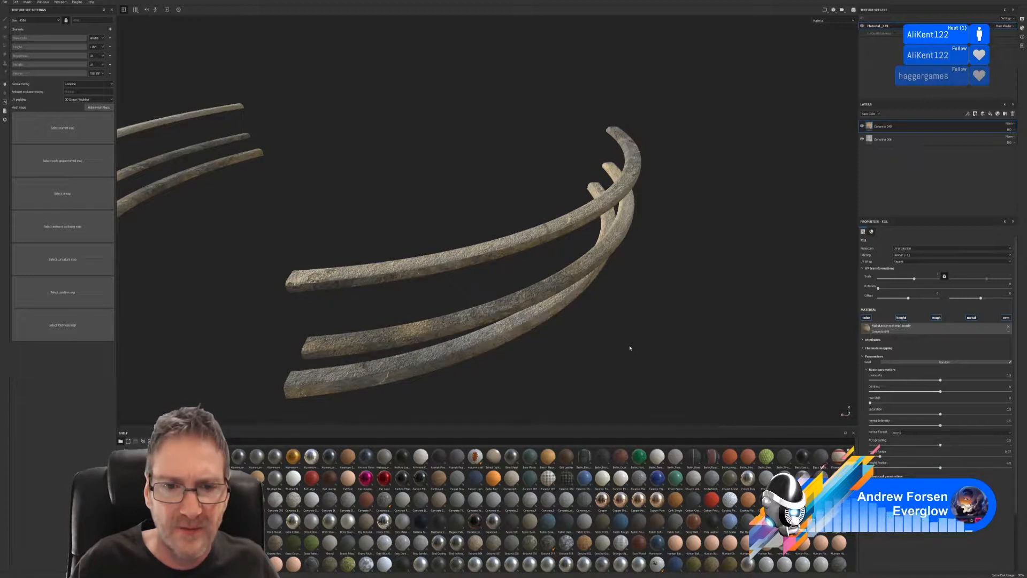
mouse_move(628, 348)
left_mouse_down("alt")
mouse_move(614, 326)
mouse_move(630, 338)
left_mouse_up("alt")
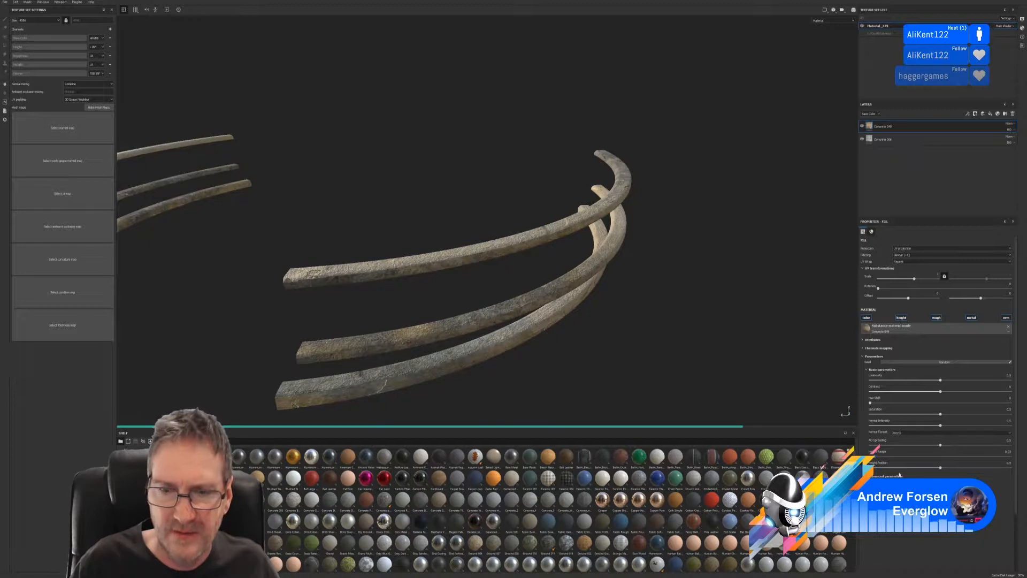
left_click(915, 467)
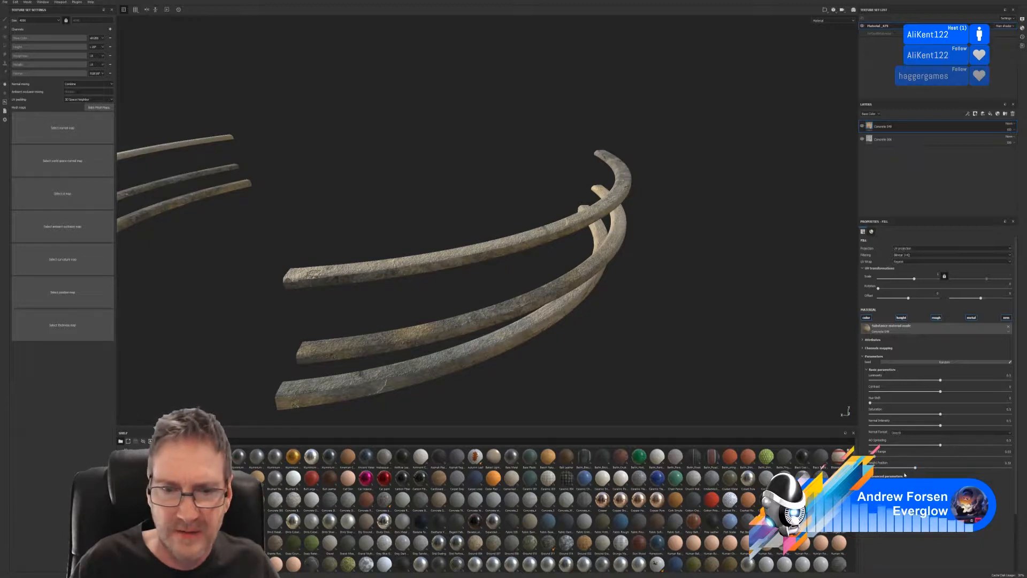
mouse_move(596, 360)
left_mouse_down("alt")
mouse_move(621, 378)
mouse_move(610, 338)
mouse_move(580, 339)
mouse_move(567, 353)
mouse_move(589, 345)
left_mouse_up("alt")
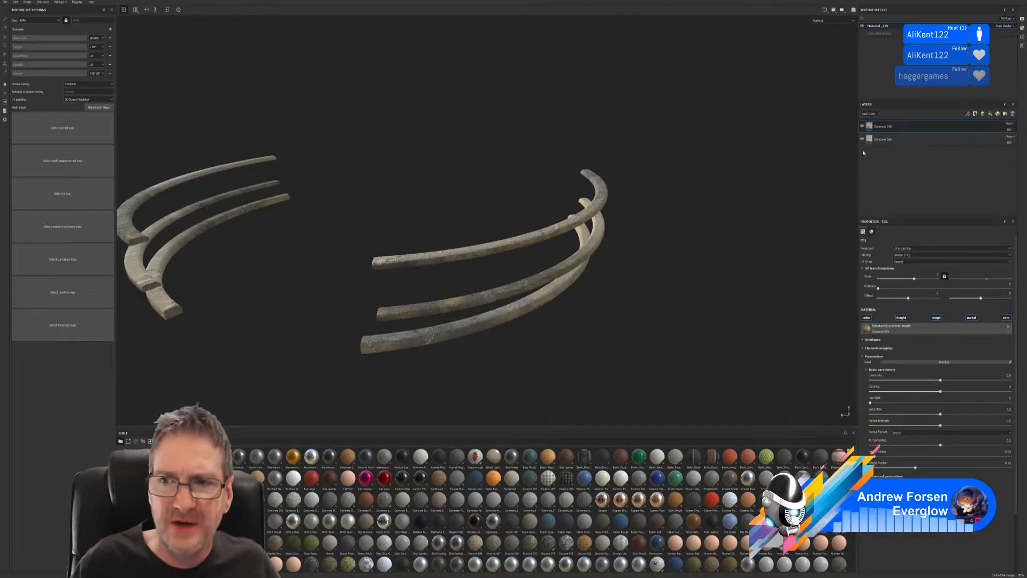
- Compare the trims with the brown concrete layer hidden and shown over the grey concrete
left_click(862, 127)
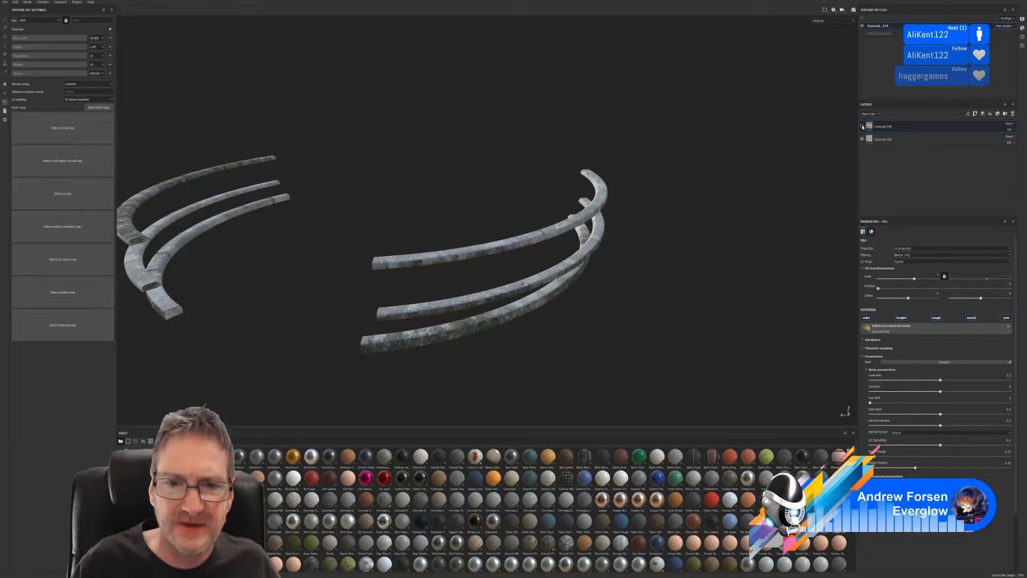
left_click(863, 127)
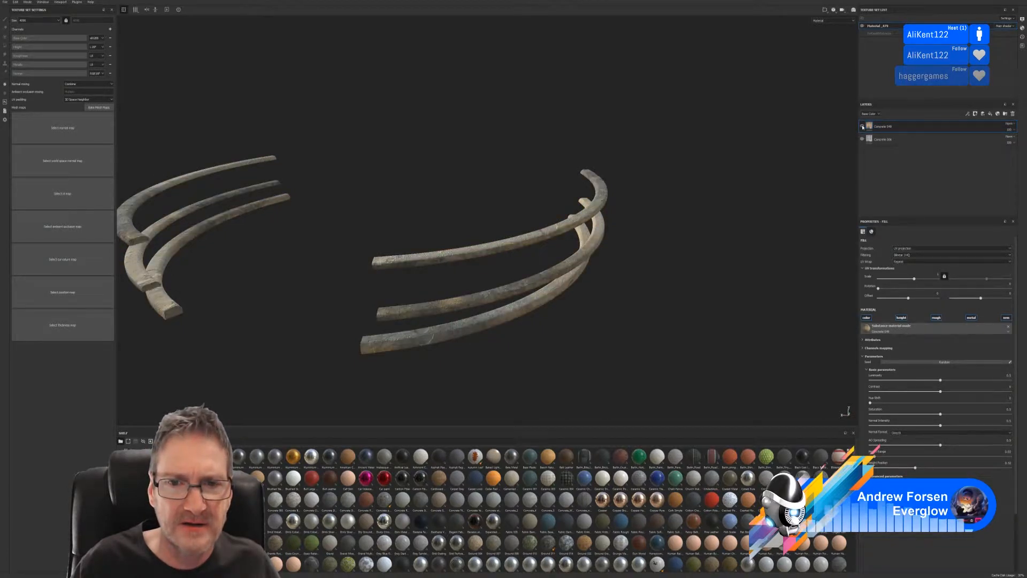
left_click_drag(638, 309, 668, 273, "alt")
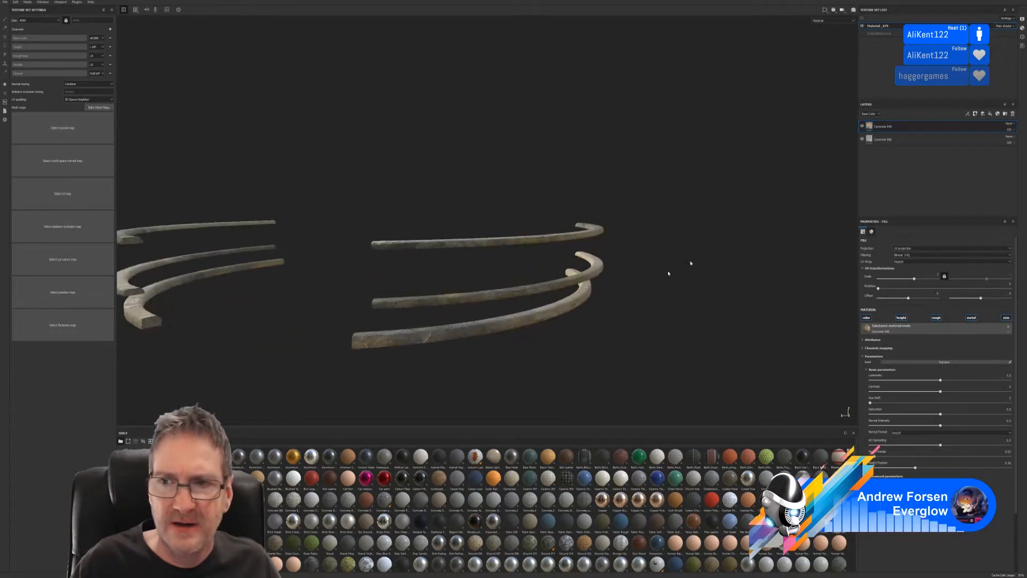
left_click(861, 126)
left_click(872, 139)
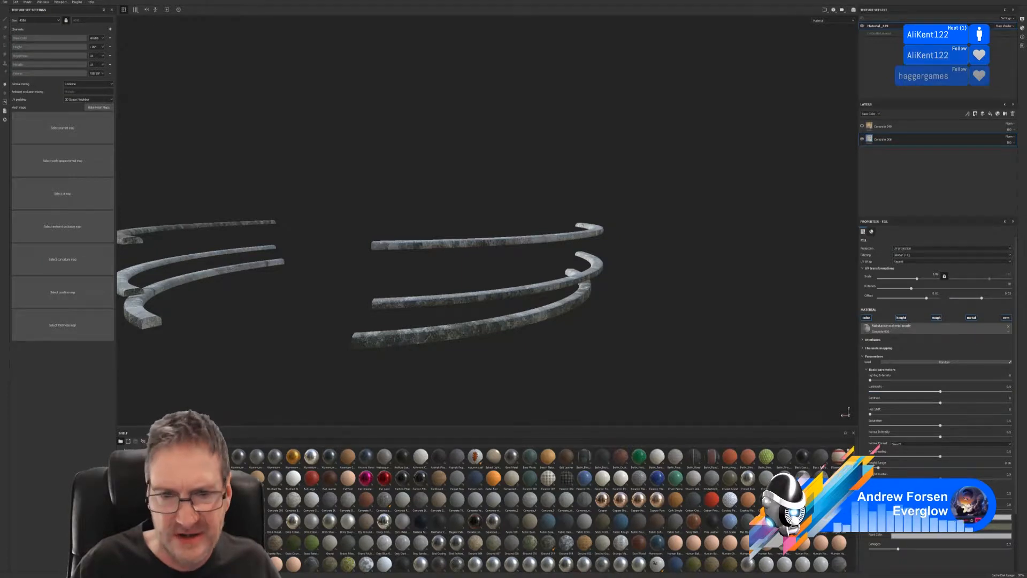
left_click_drag(541, 396, 543, 374, "alt")
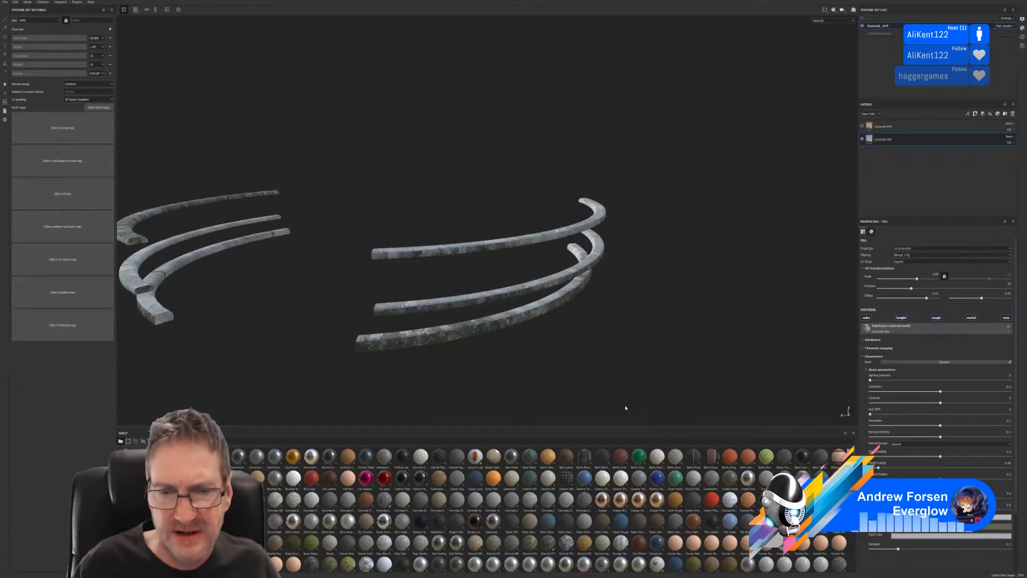
left_click(862, 126)
left_click(898, 129)
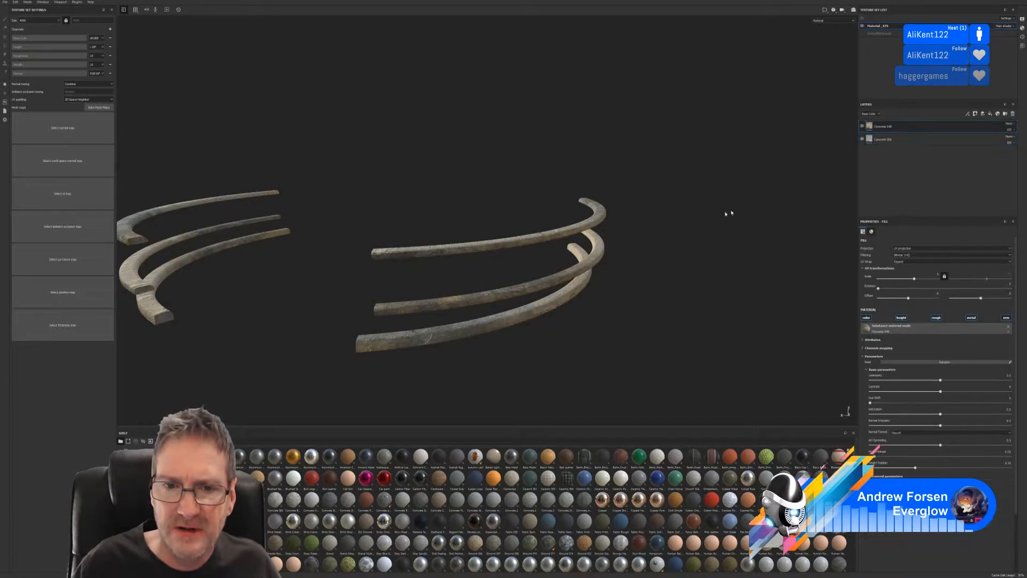
- Increase the brown concrete fill's UV scale and set its UV rotation to 90 degrees
left_click_drag(481, 252, 486, 318, "alt")
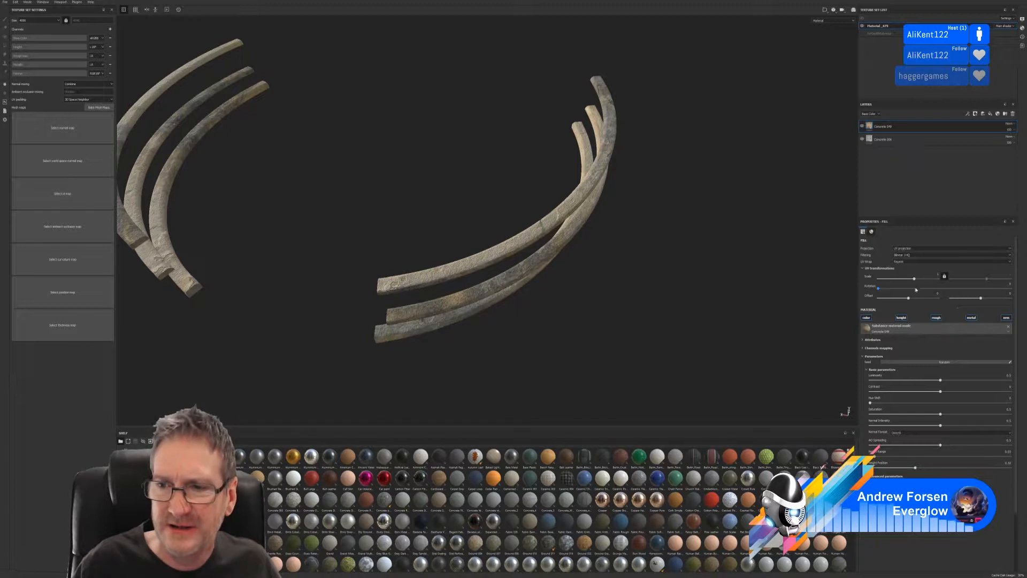
left_click_drag(915, 279, 919, 280)
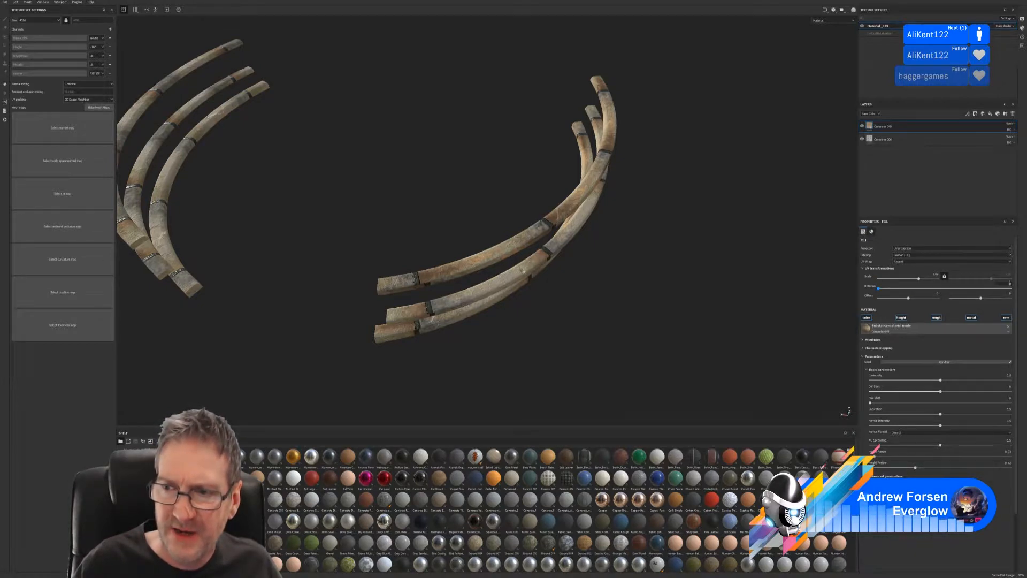
type("90")
key("Return")
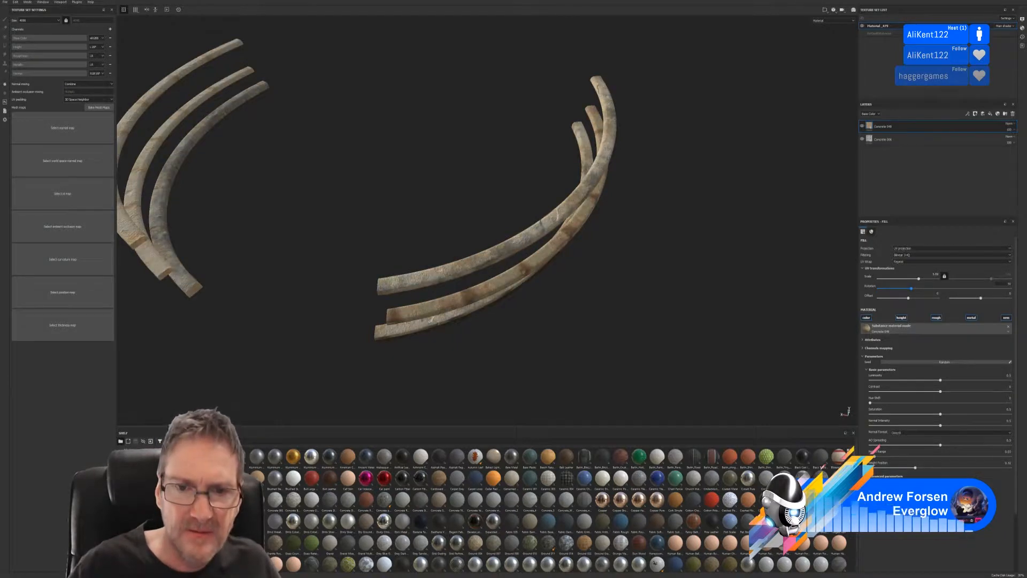
- Try a slight change to the brown concrete's UV rotation, and reset the rotation to 90 degrees
left_click_drag(566, 287, 534, 234, "alt")
scroll(535, 286, "up", 2)
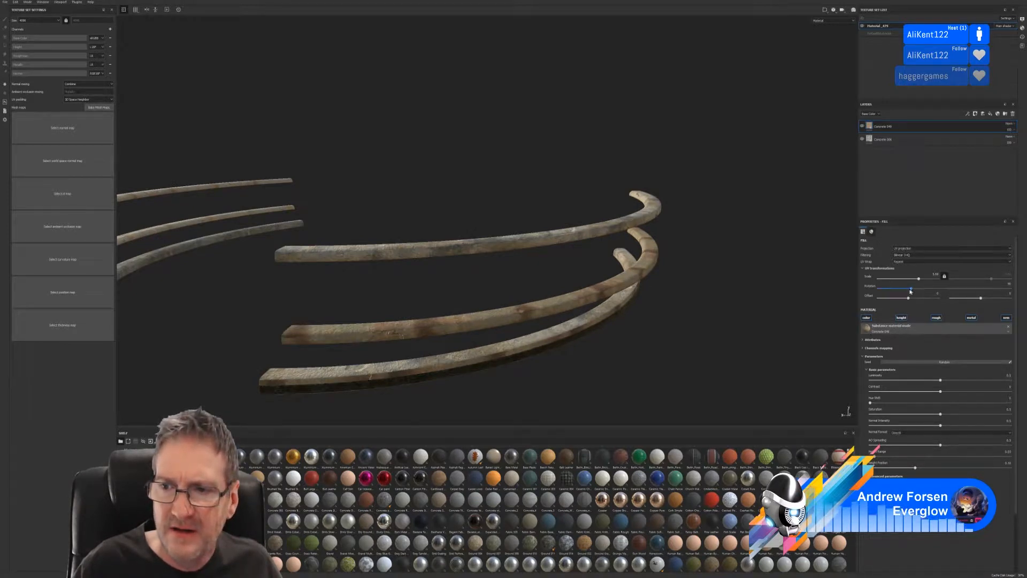
left_click_drag(911, 288, 911, 288)
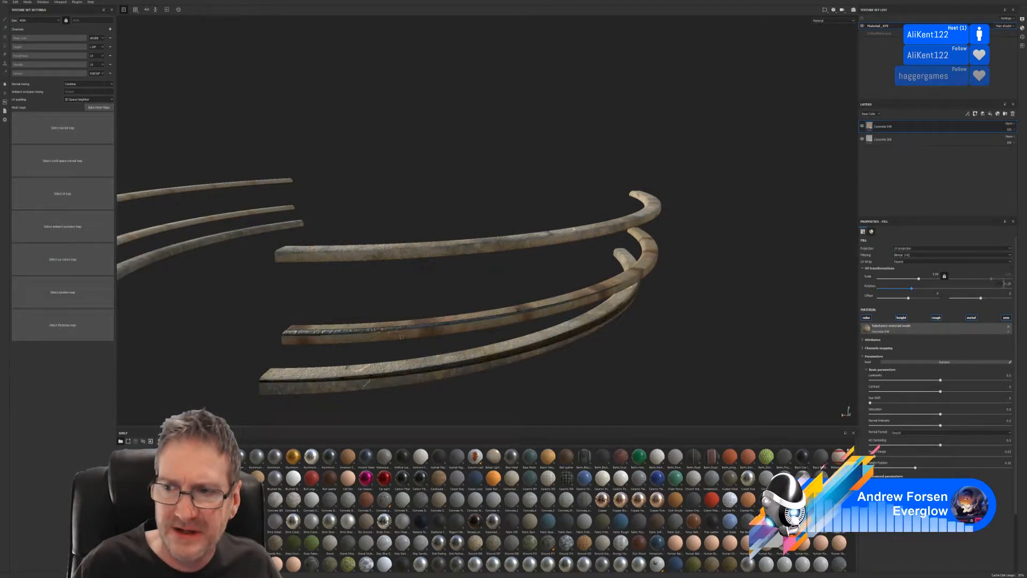
left_click(1007, 283)
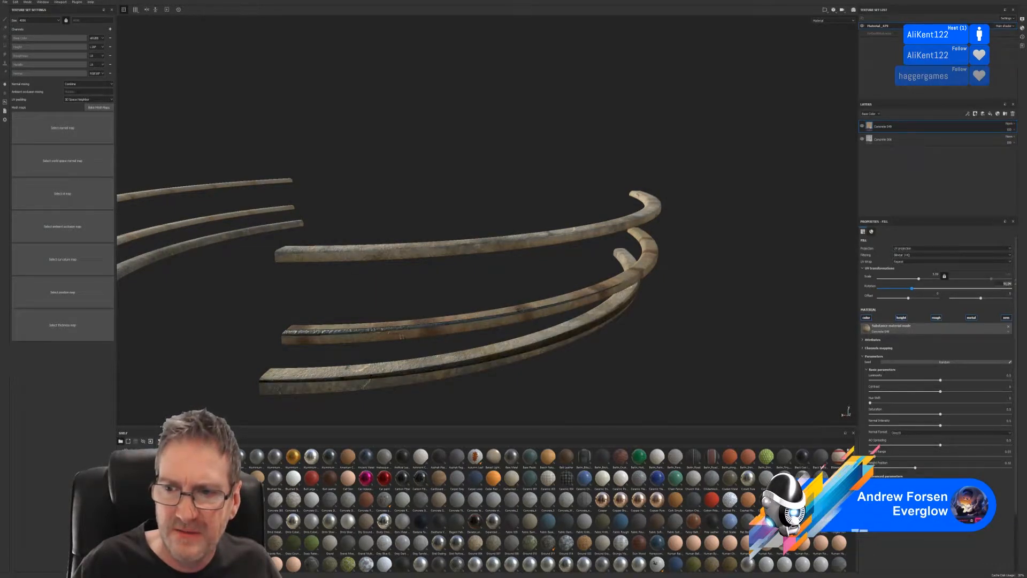
type("90")
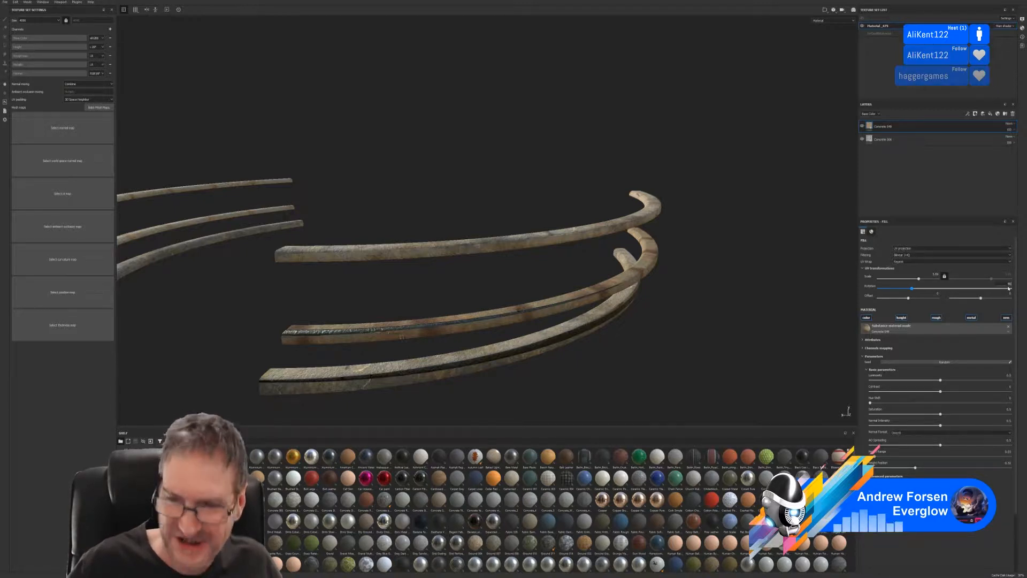
key("Return")
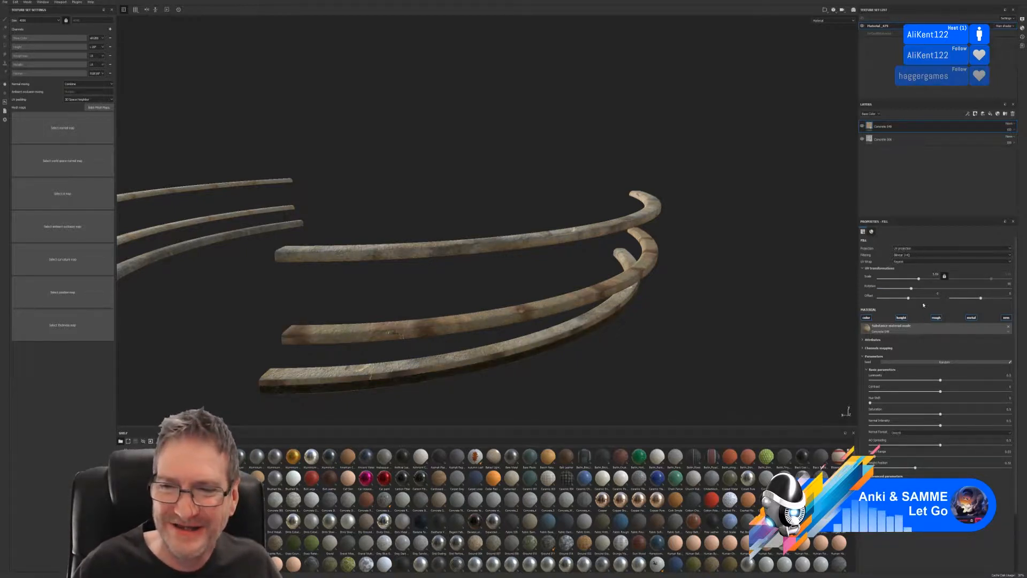
- Shift the brown concrete fill's horizontal UV offset and increase its UV scale further, checking the pattern on the trims
left_click_drag(909, 298, 916, 298)
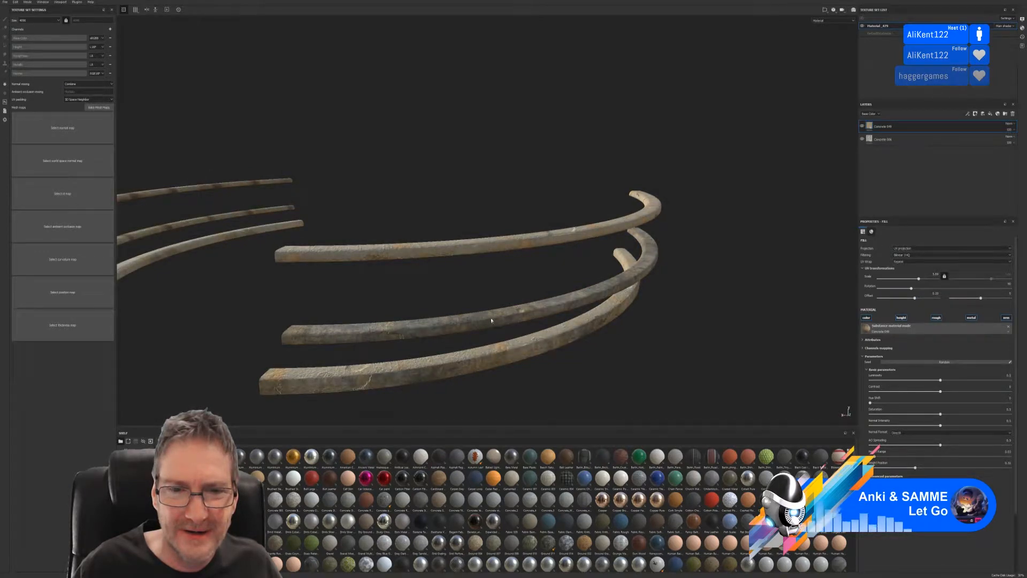
left_click_drag(488, 319, 543, 302, "alt")
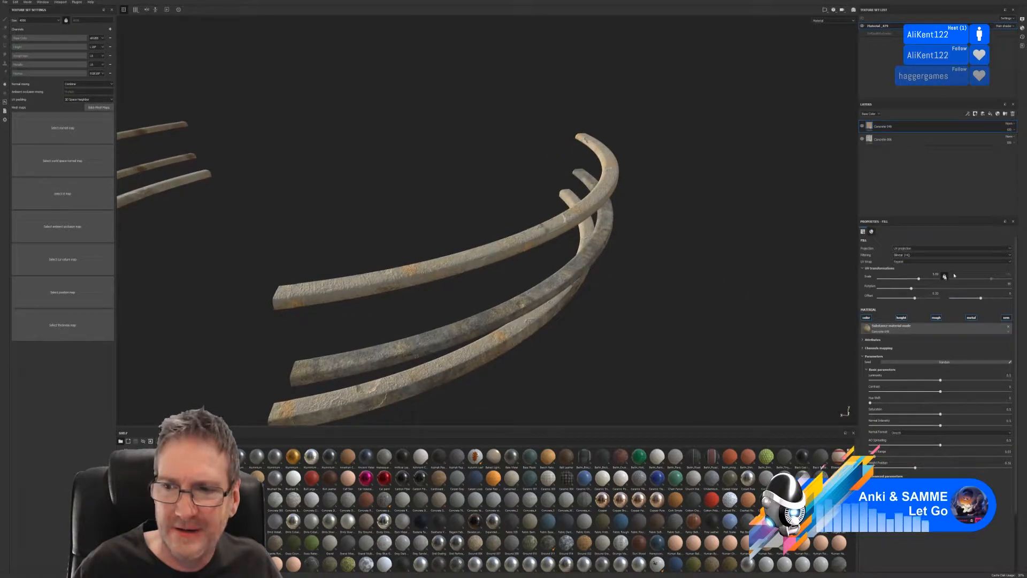
left_click_drag(919, 280, 921, 279)
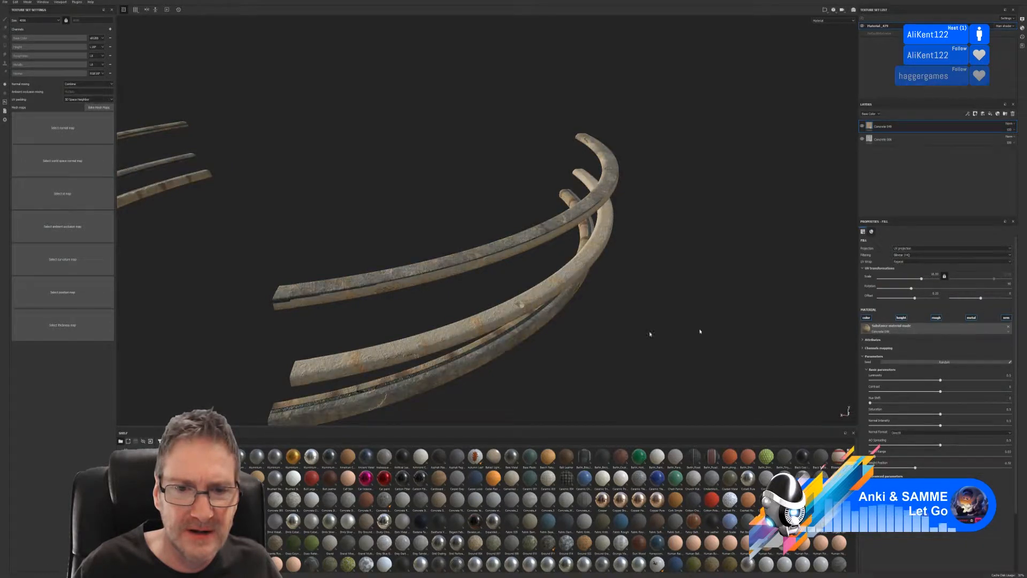
left_click_drag(507, 343, 182, 293, "alt")
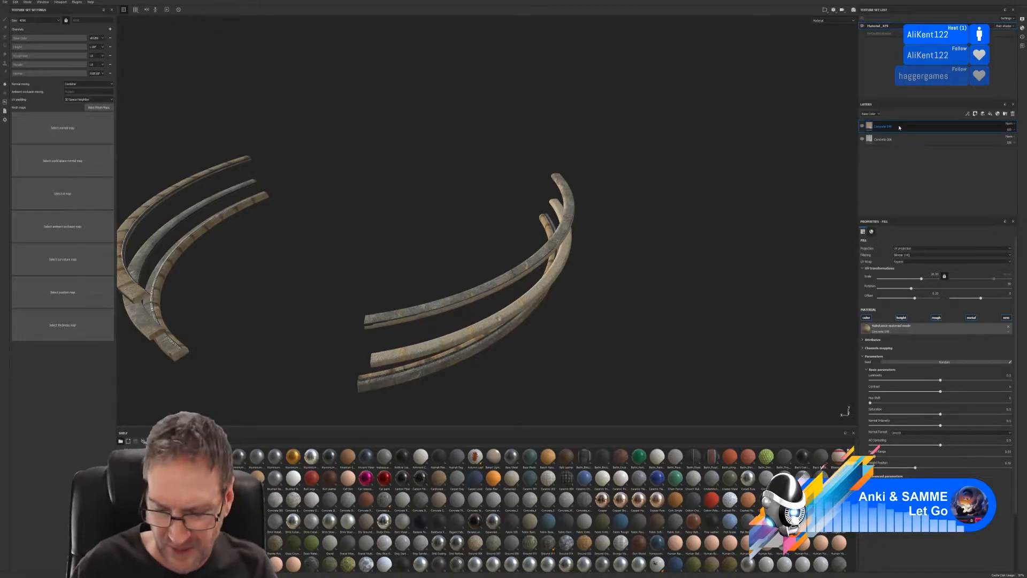
- Delete the brown concrete layer and inspect the trims with only the grey concrete applied
key("Delete")
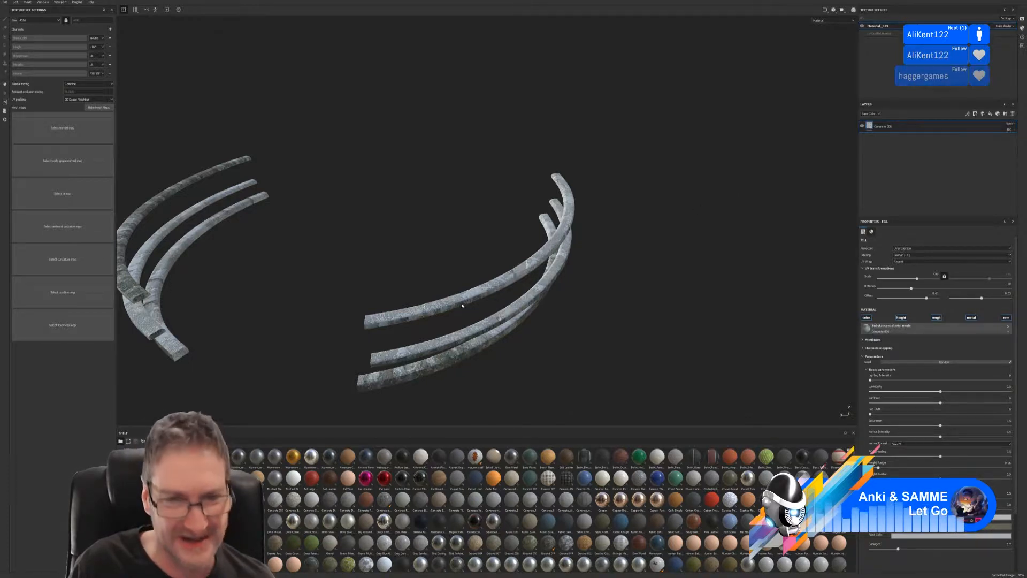
scroll(466, 341, "up", 3)
left_click_drag(465, 341, 462, 299, "alt")
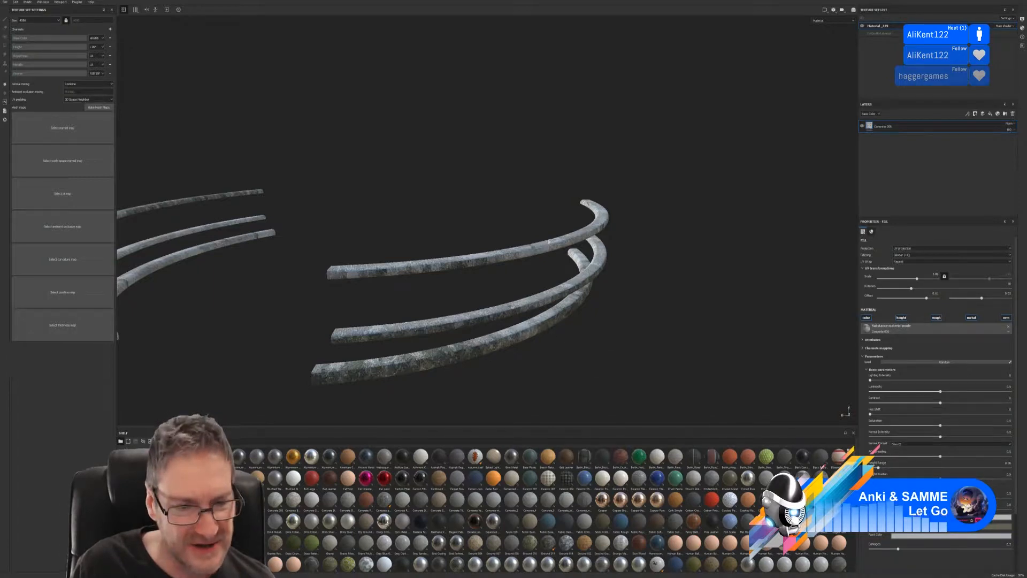
- Browse the shelf's material previews and apply the Damaged Plaster material to the trims above the grey concrete layer
mouse_move(257, 501)
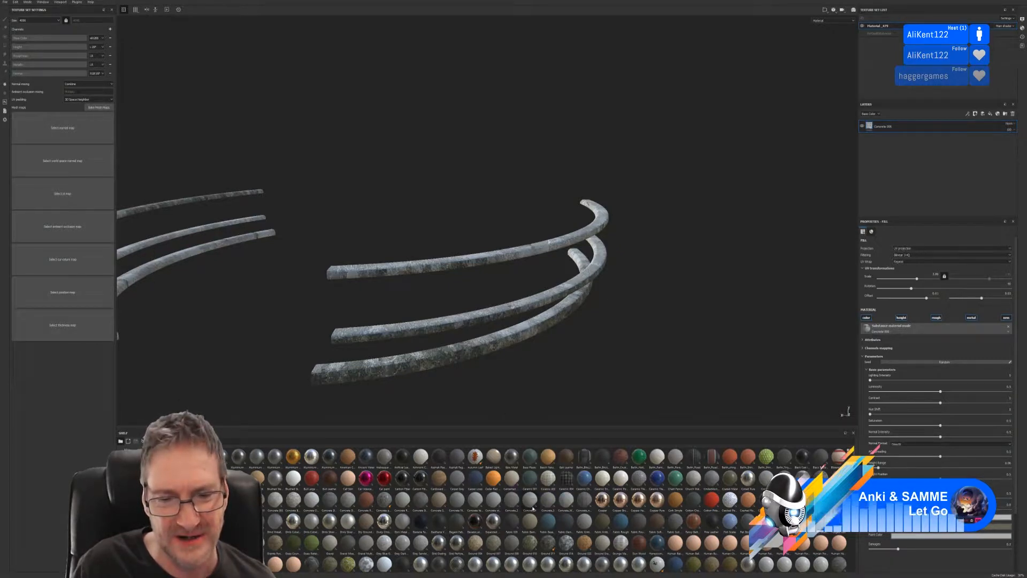
mouse_move(533, 504)
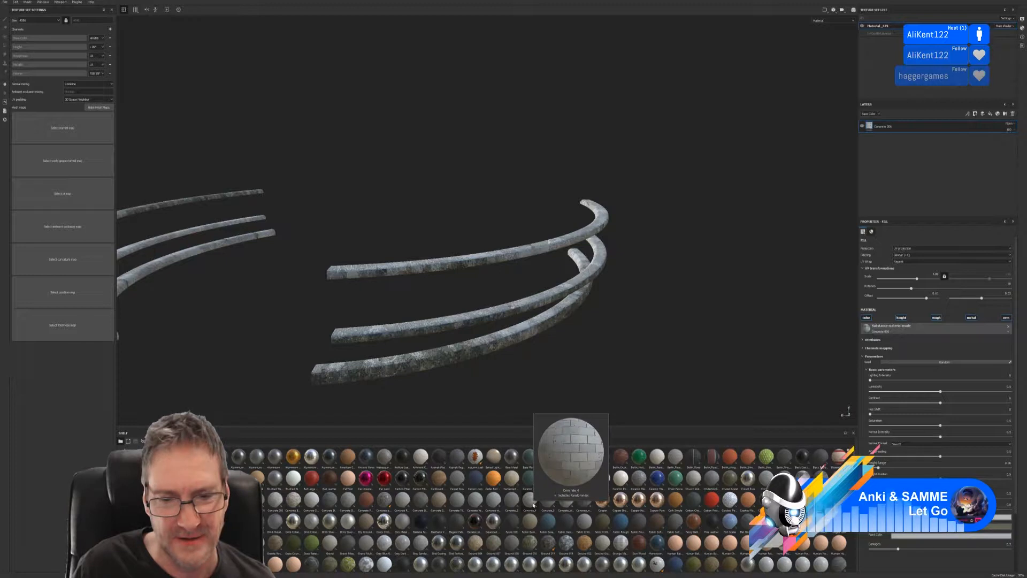
mouse_move(566, 504)
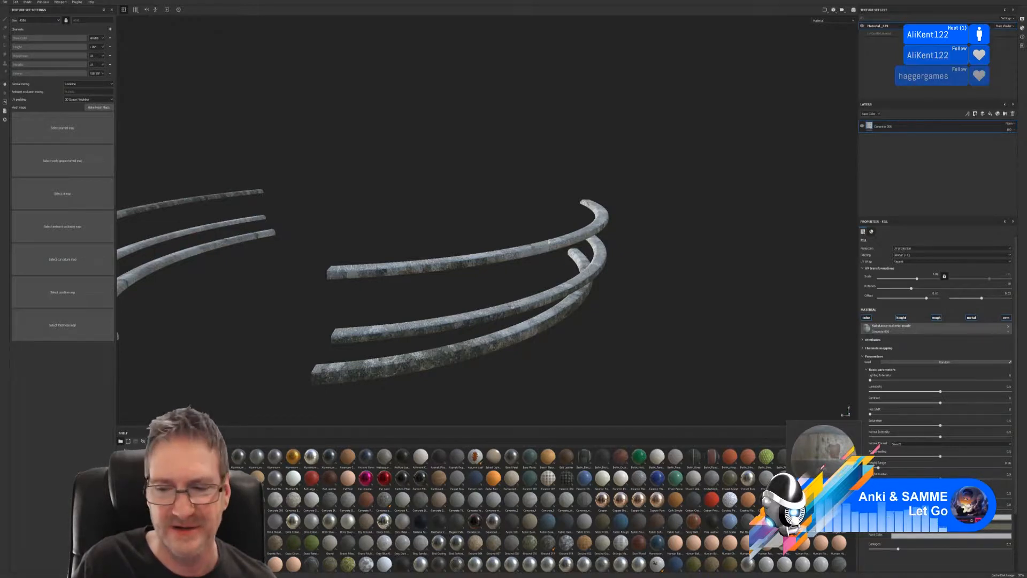
left_click_drag(823, 448, 552, 298)
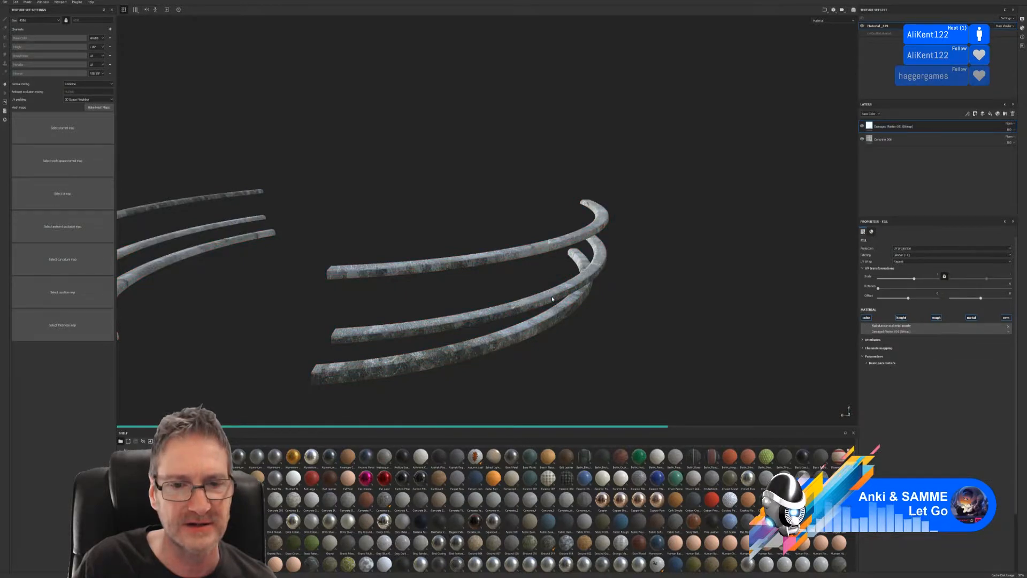
left_click_drag(568, 348, 570, 368, "alt")
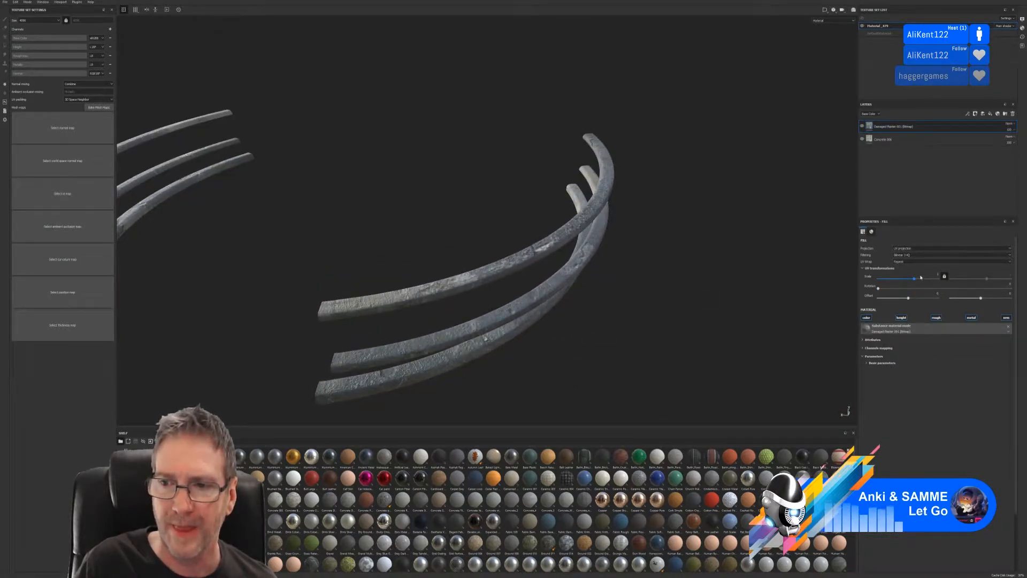
- Increase the Damaged Plaster fill's UV scale, set its rotation to 90 degrees, and check the pattern on the trims
left_click_drag(920, 280, 920, 282)
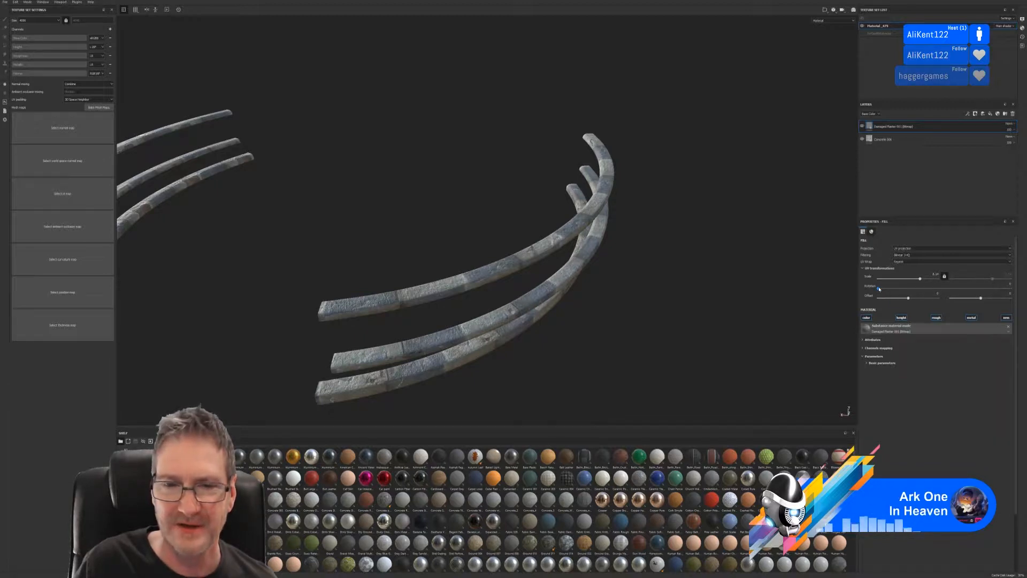
left_click_drag(878, 289, 918, 288)
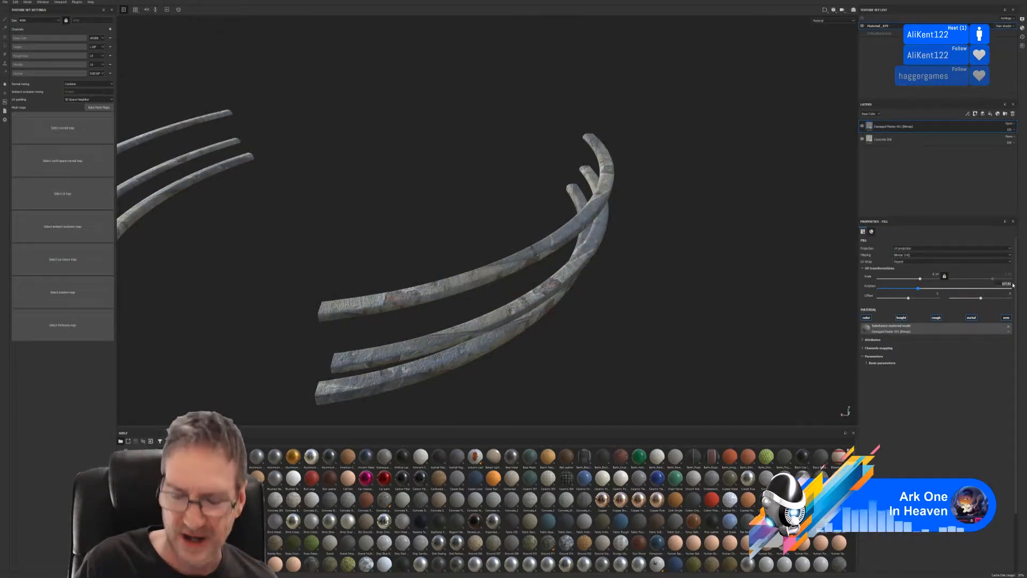
type("90")
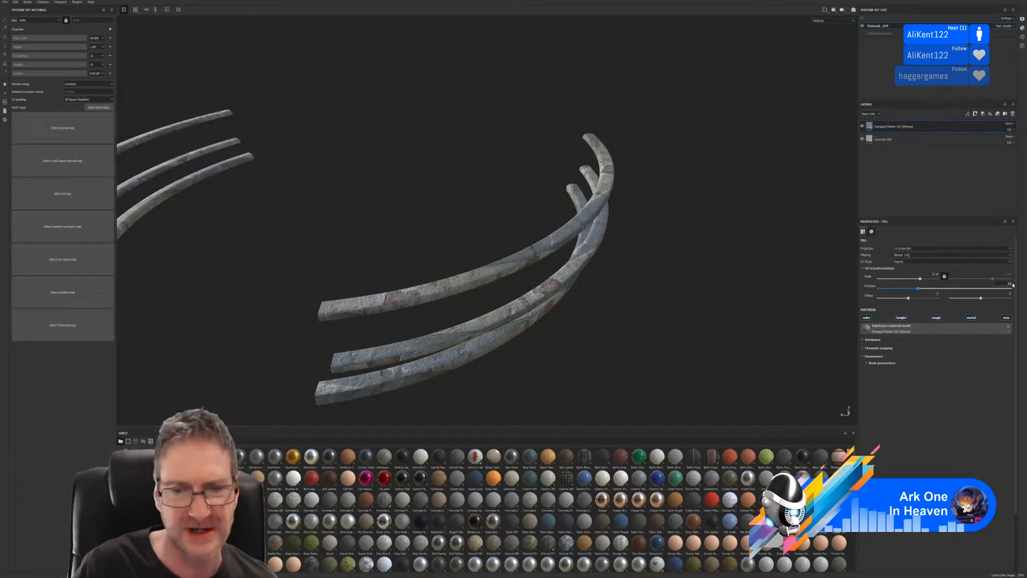
key("Return")
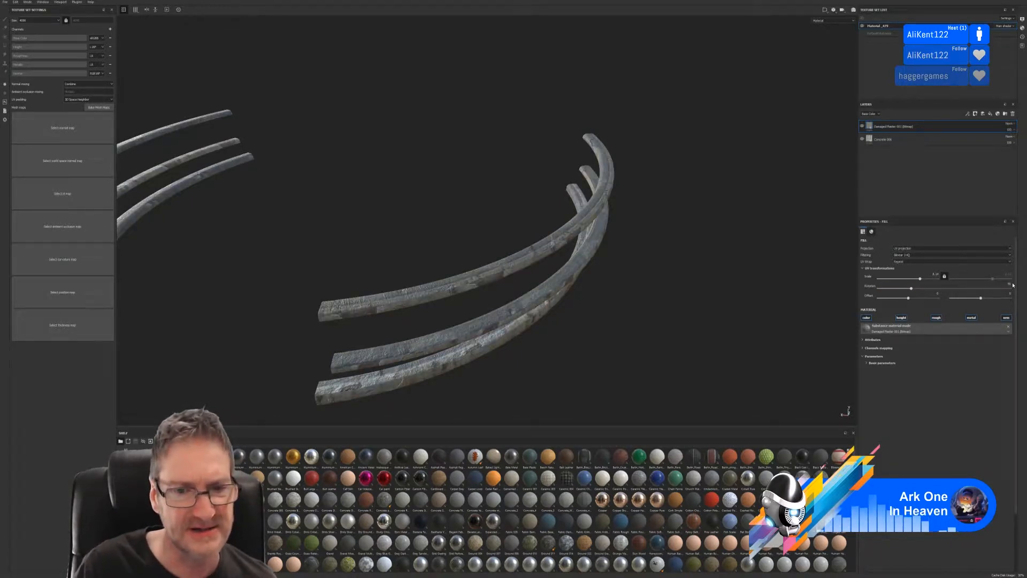
left_click_drag(579, 328, 540, 264, "alt")
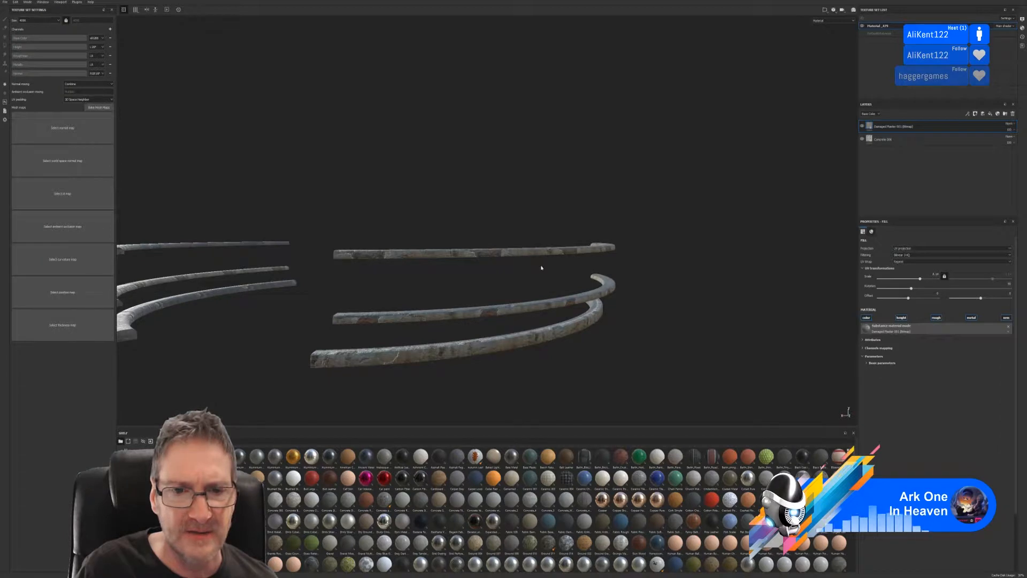
scroll(498, 313, "up", 5)
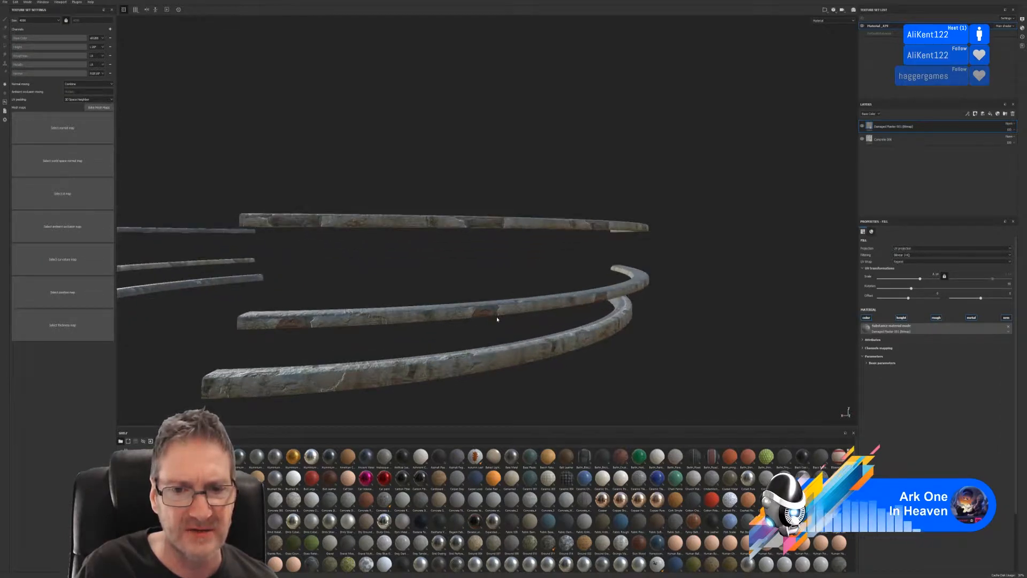
left_click_drag(495, 303, 516, 329, "alt")
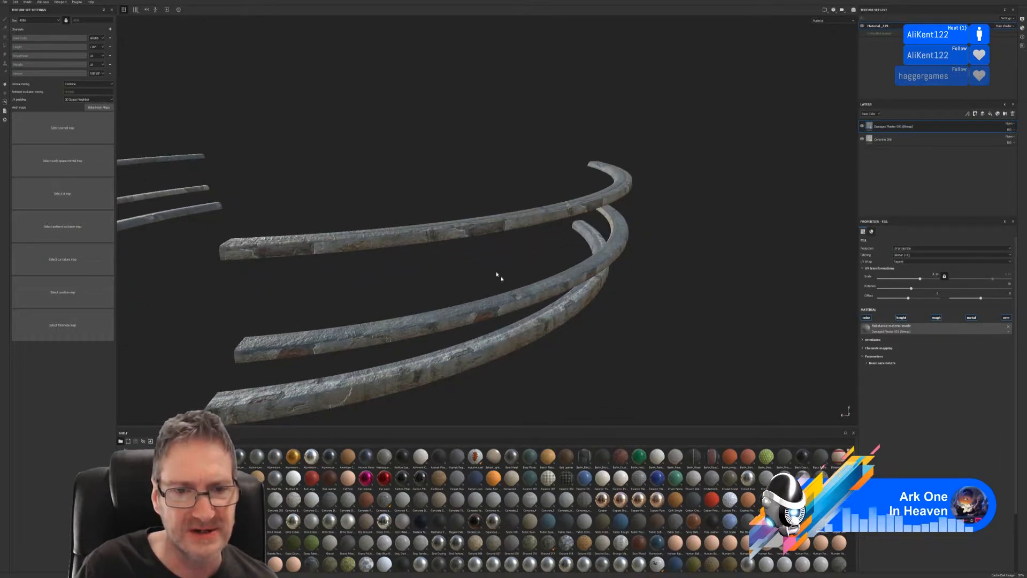
left_click_drag(497, 275, 516, 289, "alt")
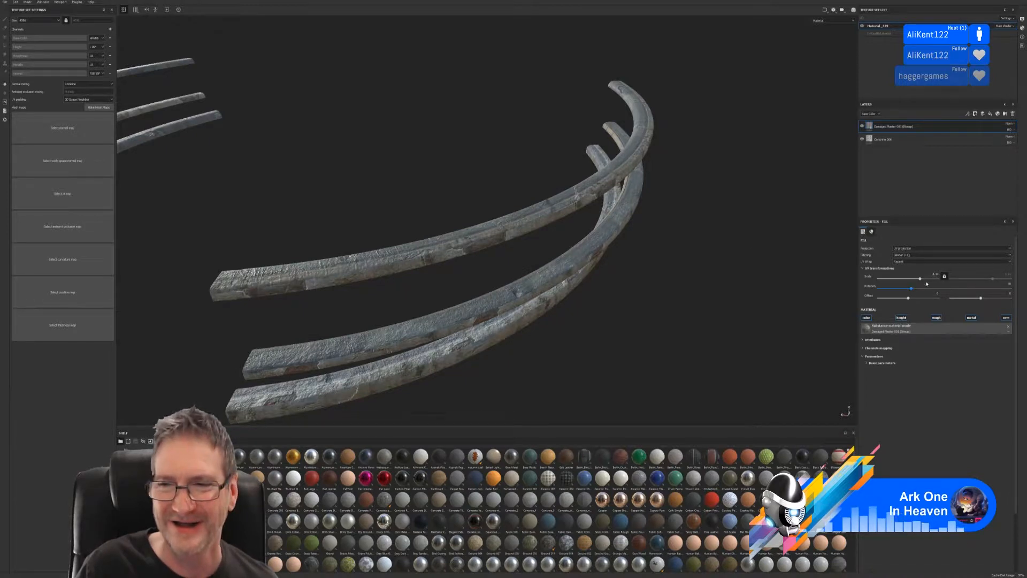
- Fine-tune the Damaged Plaster fill's UV scale and shift its horizontal and vertical UV offsets slightly upward
left_click_drag(921, 278, 923, 279)
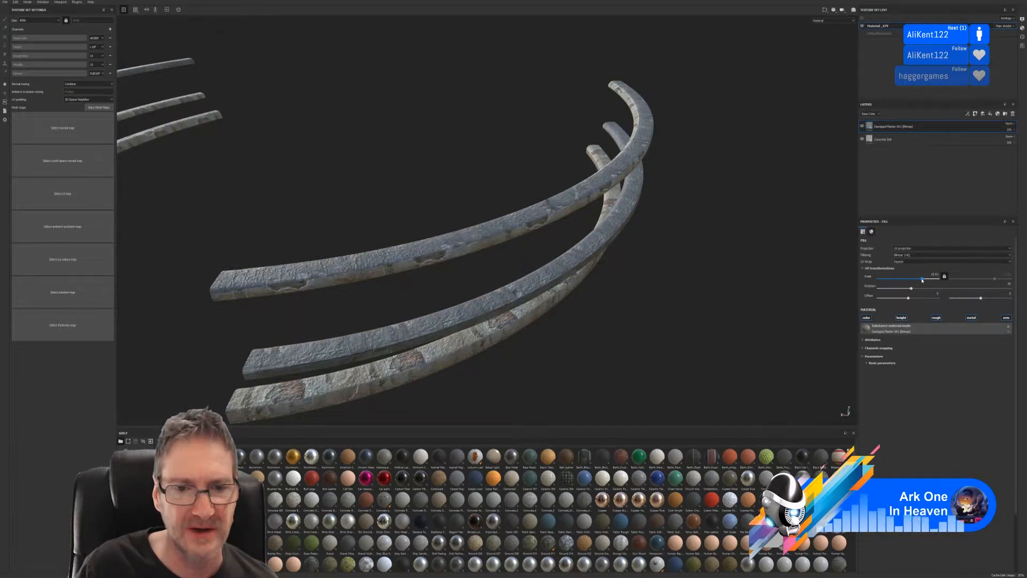
left_click_drag(908, 298, 912, 298)
left_click_drag(602, 334, 629, 324, "alt")
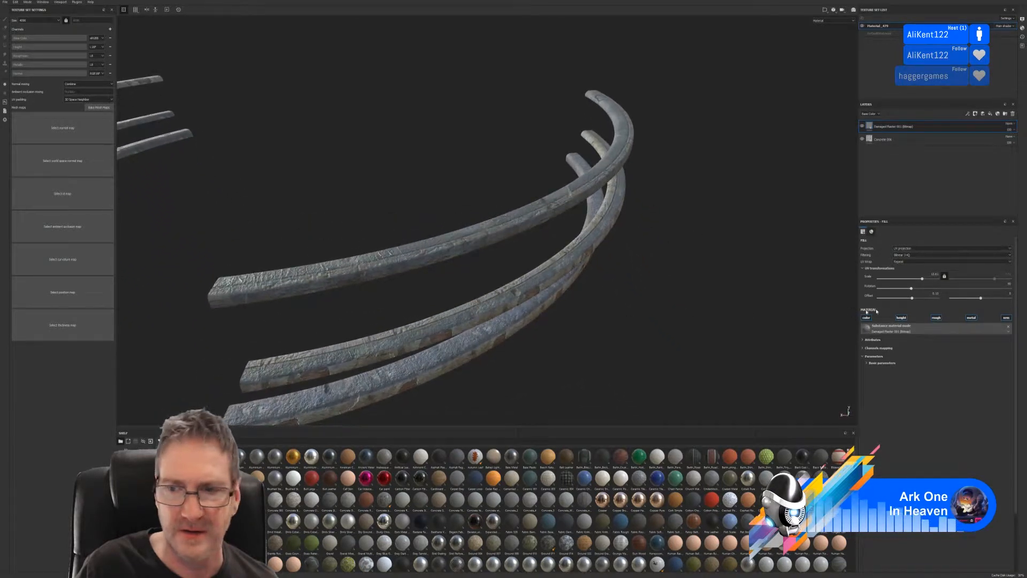
left_click_drag(981, 298, 985, 300)
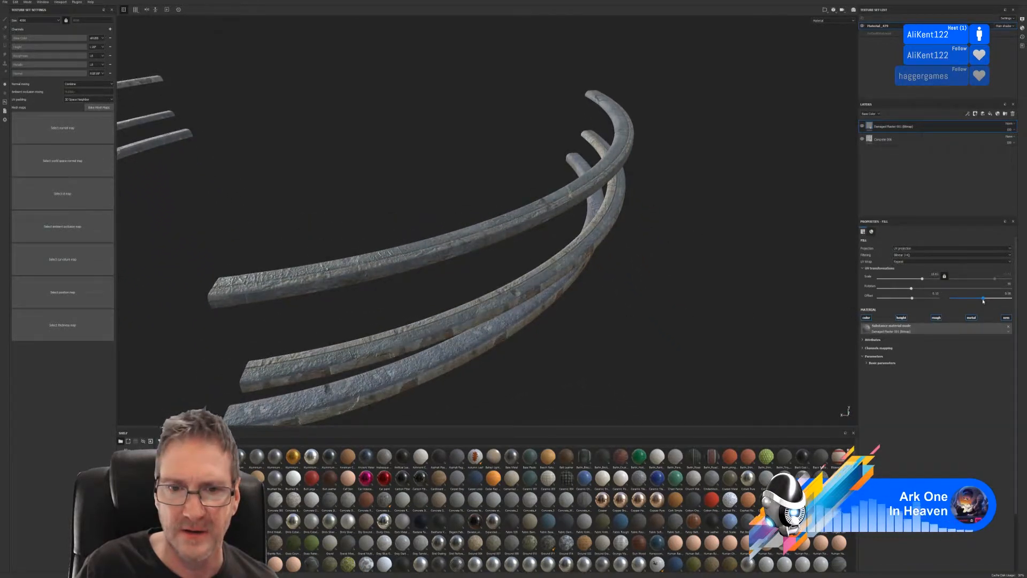
left_click_drag(922, 280, 921, 279)
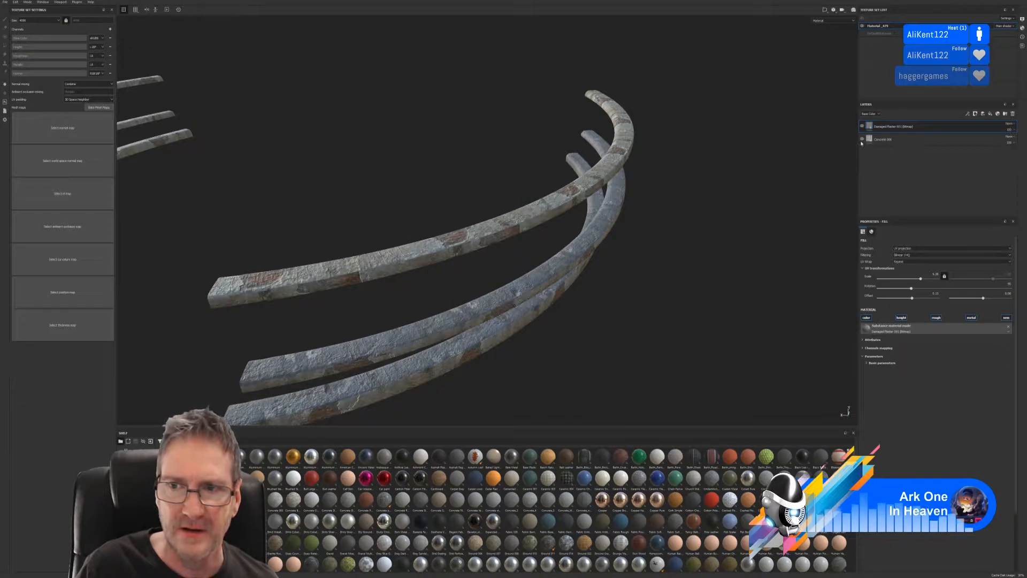
- Hide the grey concrete layer and examine the Damaged Plaster pattern up close along the curved trims
left_click_drag(667, 277, 562, 252, "alt")
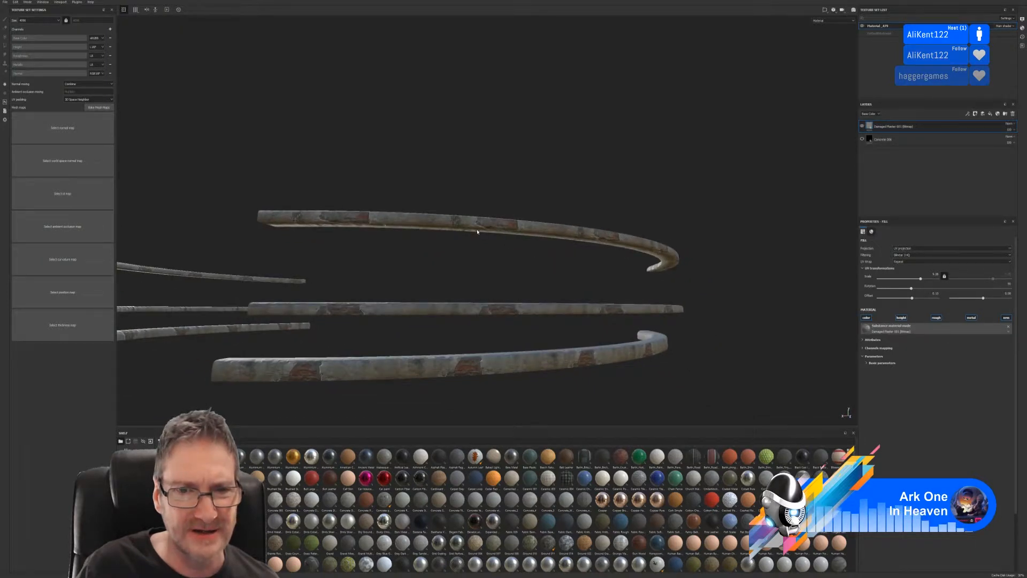
scroll(483, 230, "up", 2)
left_click_drag(483, 230, 316, 227, "alt")
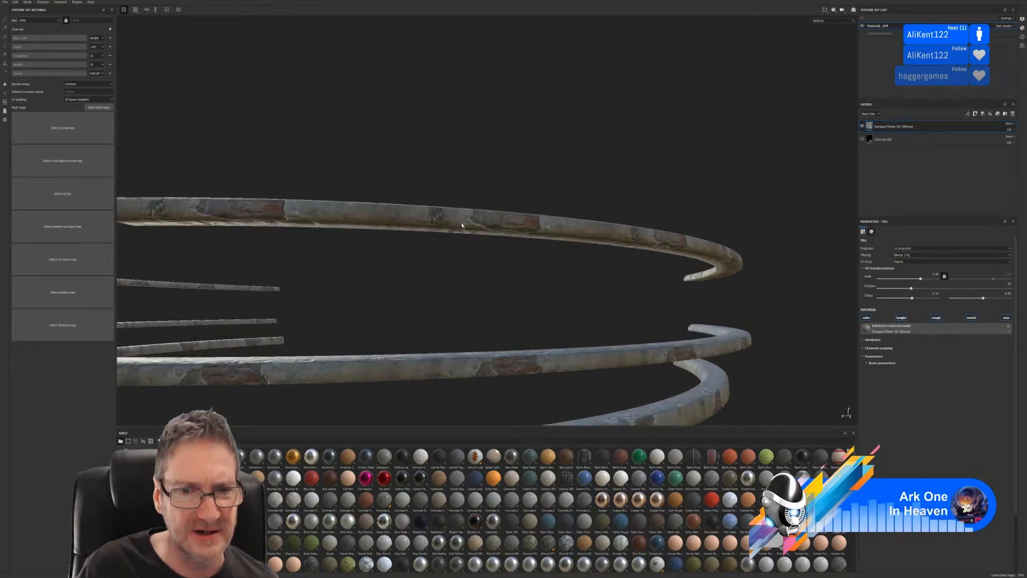
left_click_drag(677, 247, 624, 219, "alt")
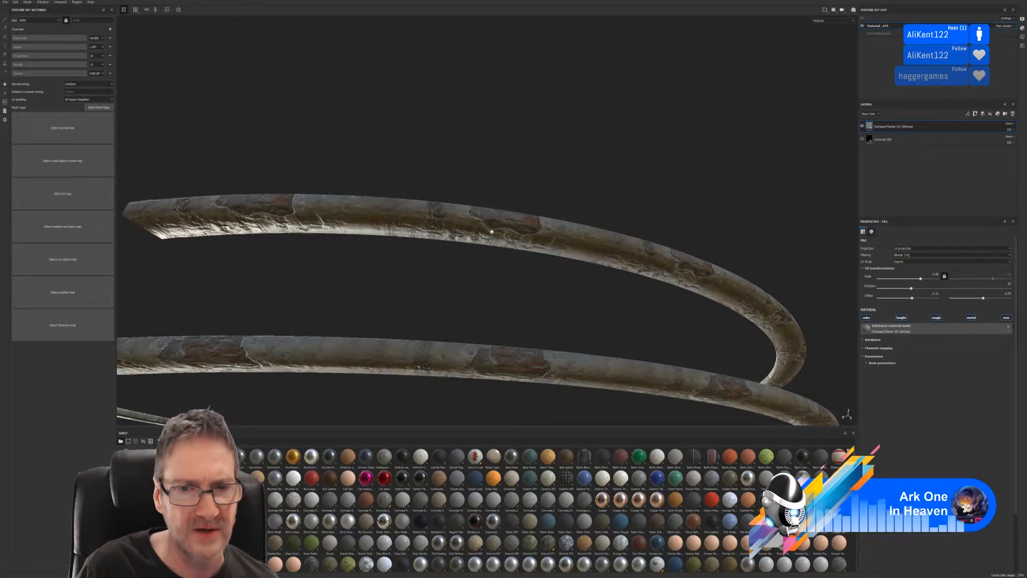
left_click_drag(706, 271, 525, 350, "alt")
scroll(505, 366, "down", 2)
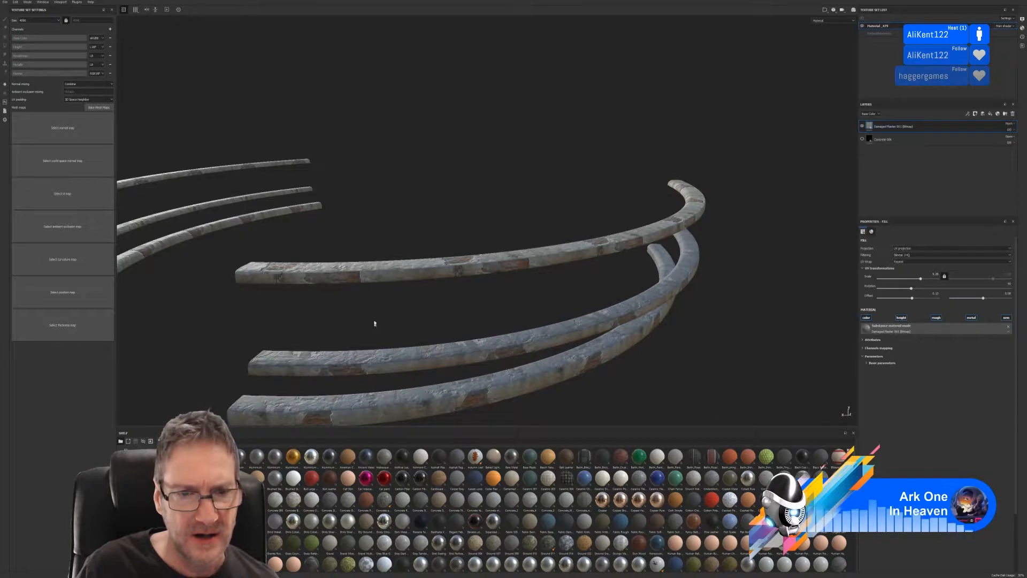
left_click_drag(375, 323, 376, 291, "alt")
scroll(343, 273, "up", 5)
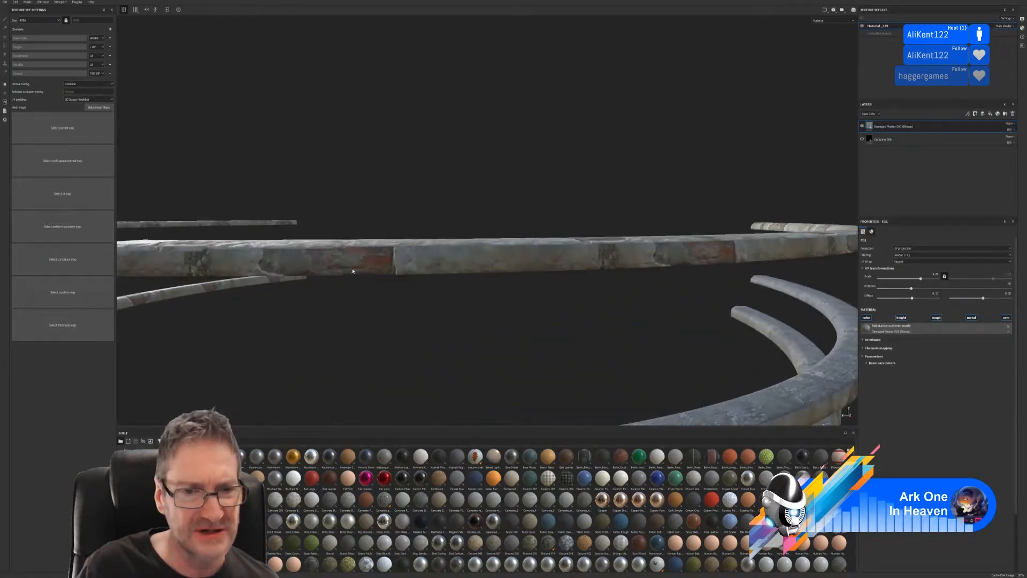
scroll(352, 271, "up", 3)
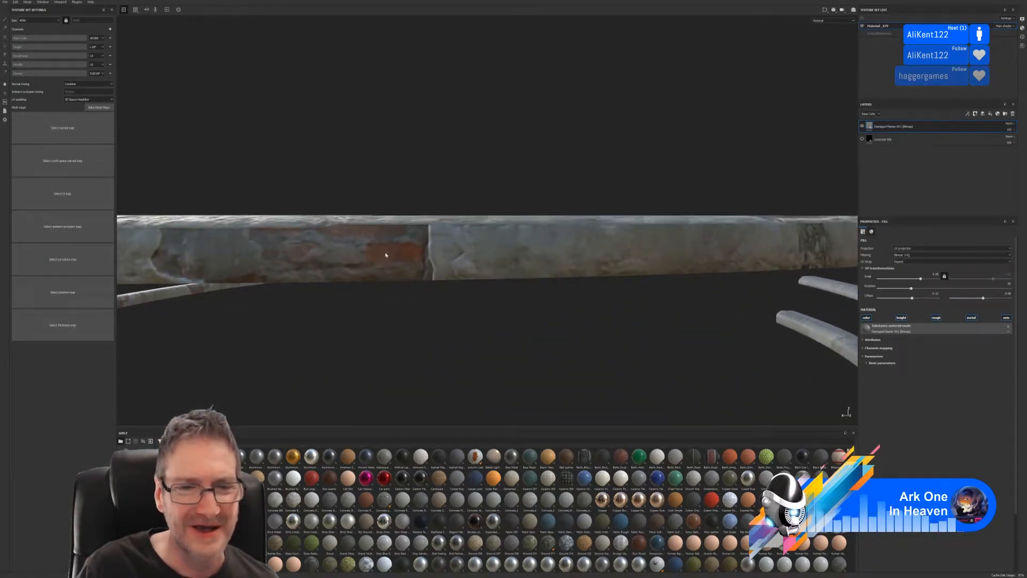
scroll(384, 260, "down", 6)
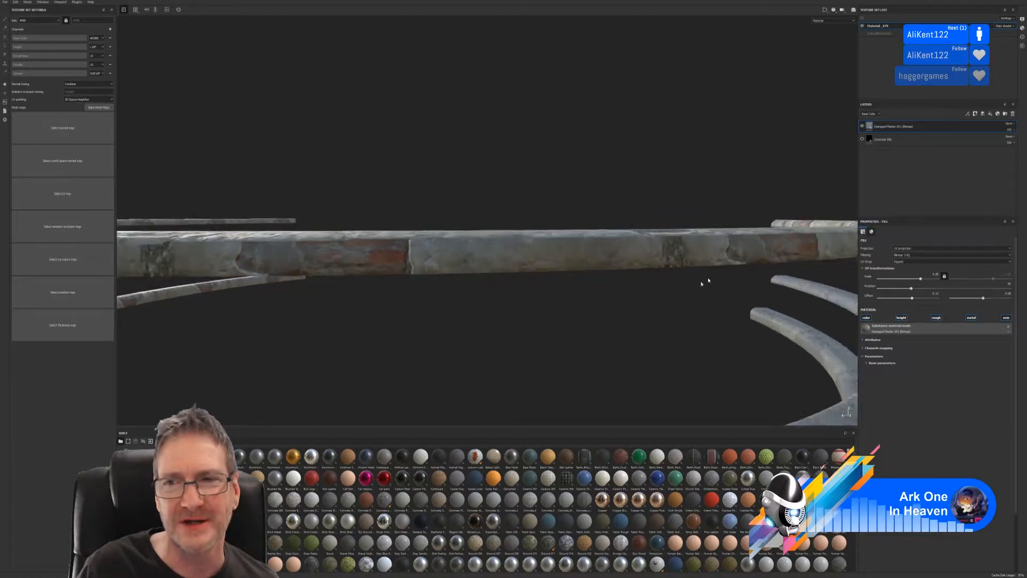
- Make the grey concrete layer visible again and delete the Damaged Plaster layer above it
left_click_drag(708, 282, 523, 331, "alt")
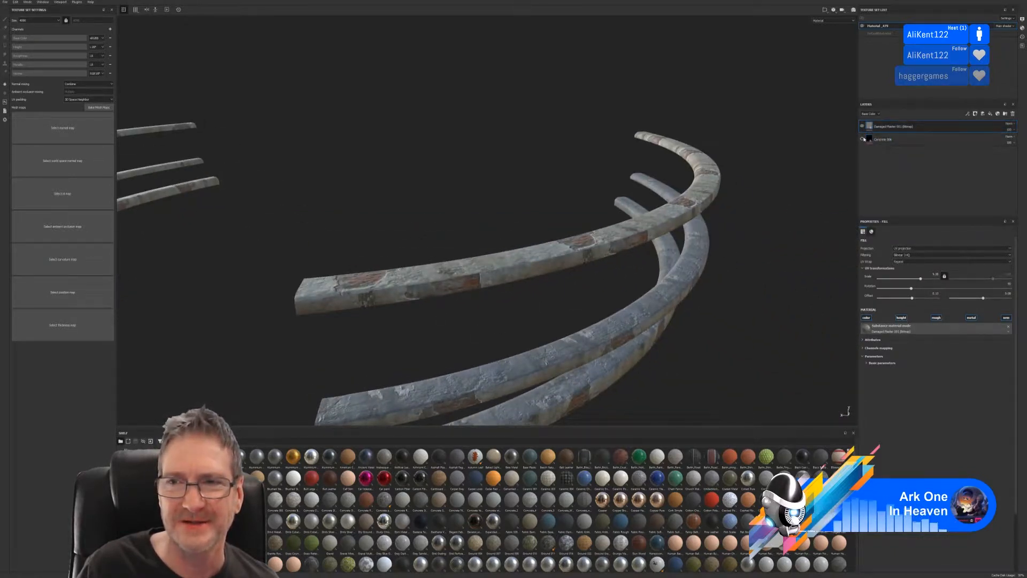
key("Delete")
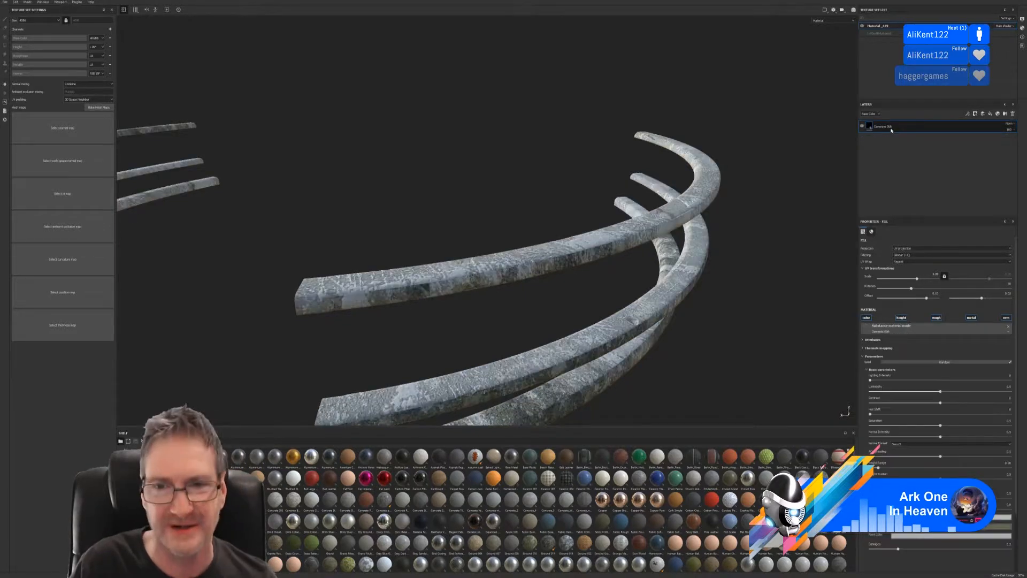
scroll(488, 339, "down", 3)
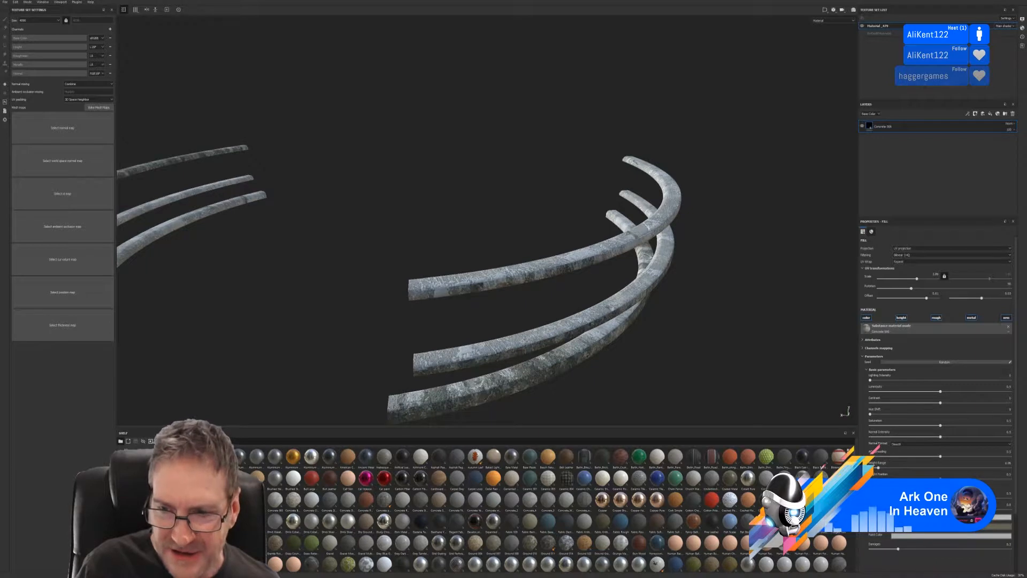
- Browse the shelf's material previews for another weathered stone or concrete surface suited to the curved trims
mouse_move(839, 520)
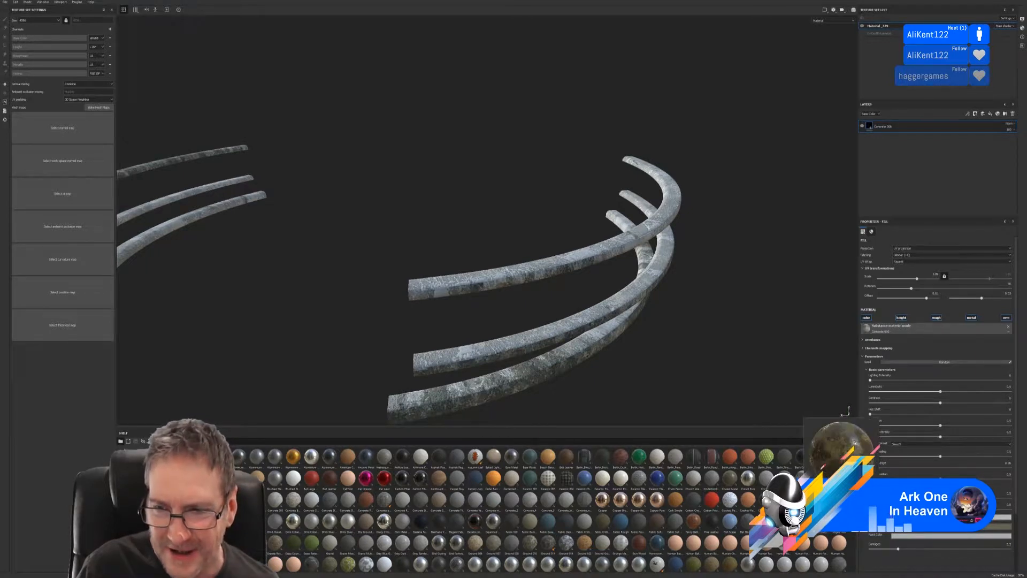
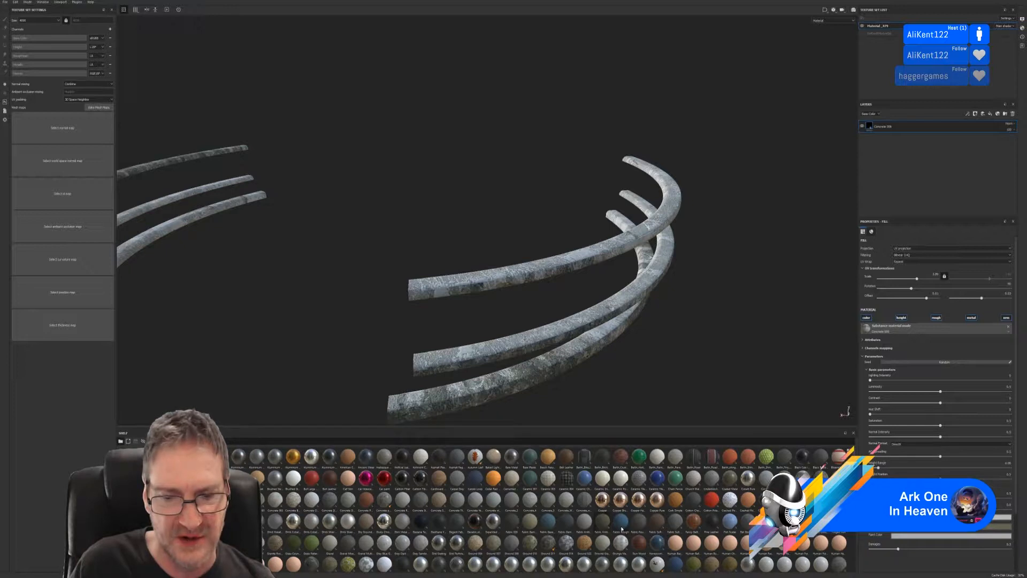
mouse_move(640, 529)
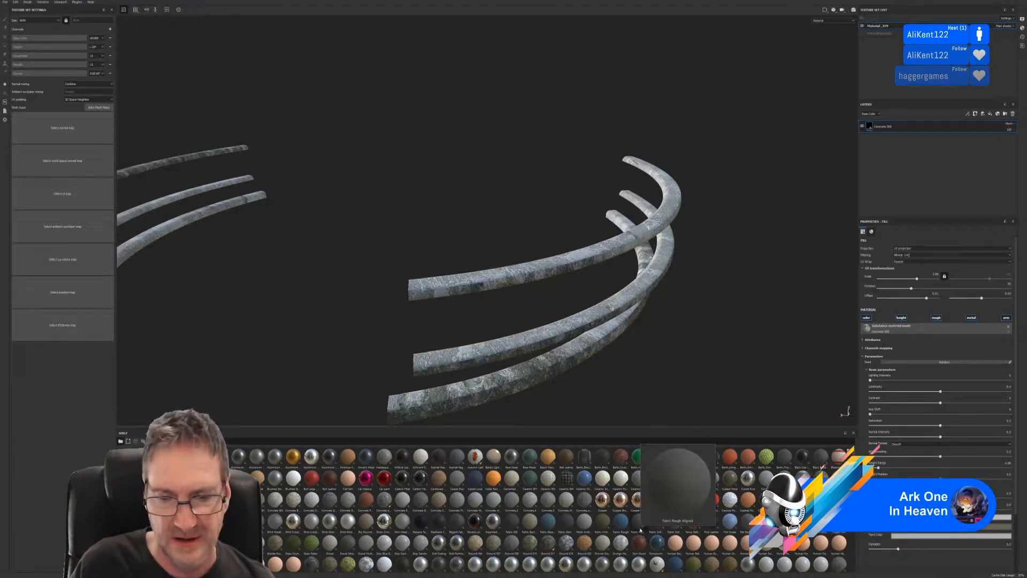
mouse_move(675, 526)
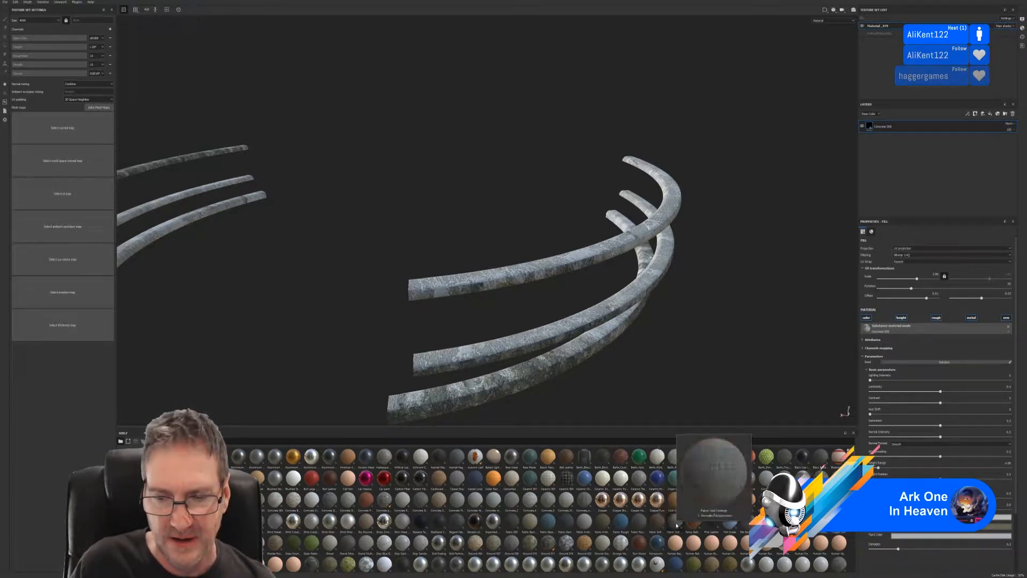
mouse_move(712, 526)
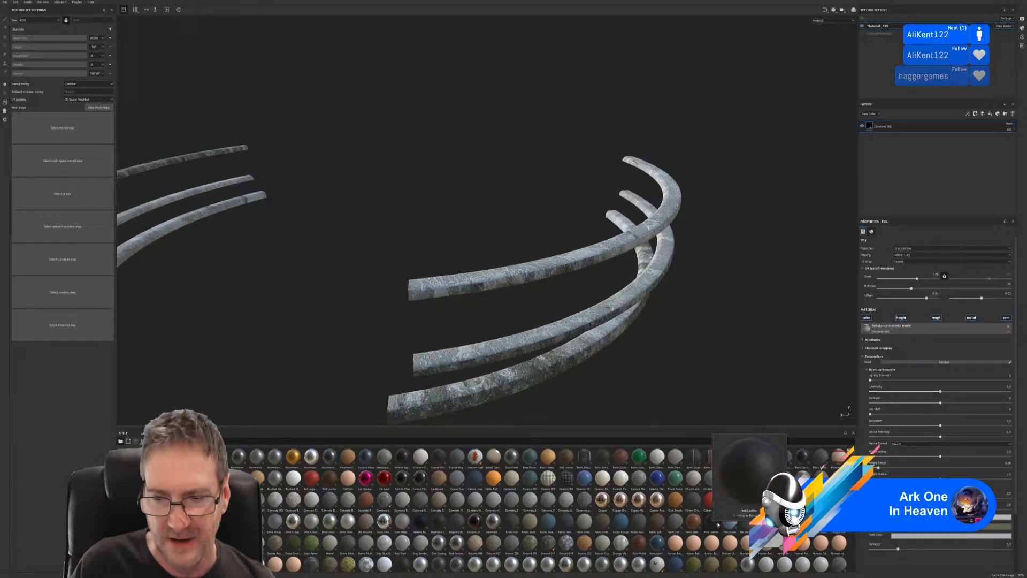
mouse_move(743, 525)
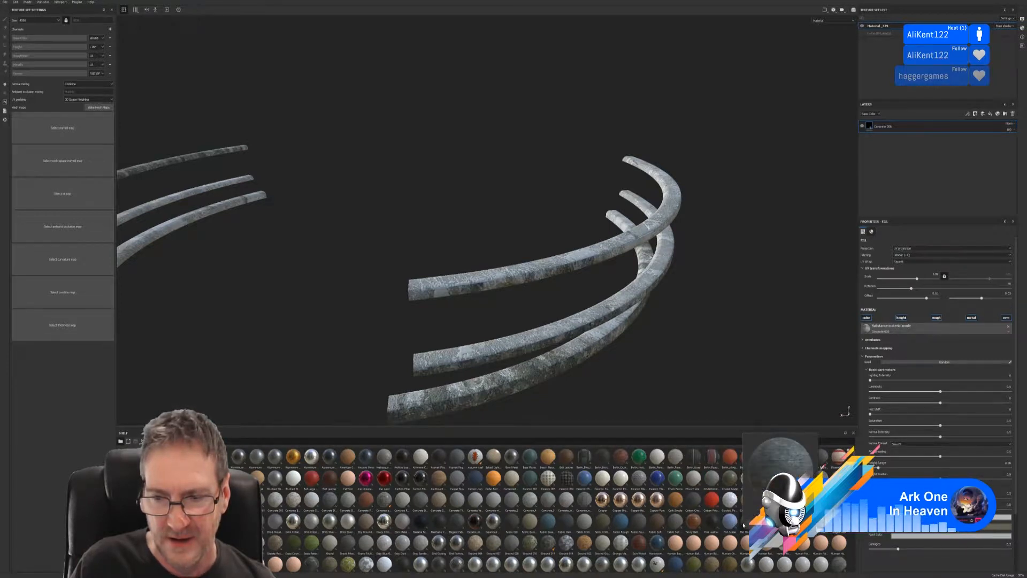
mouse_move(784, 525)
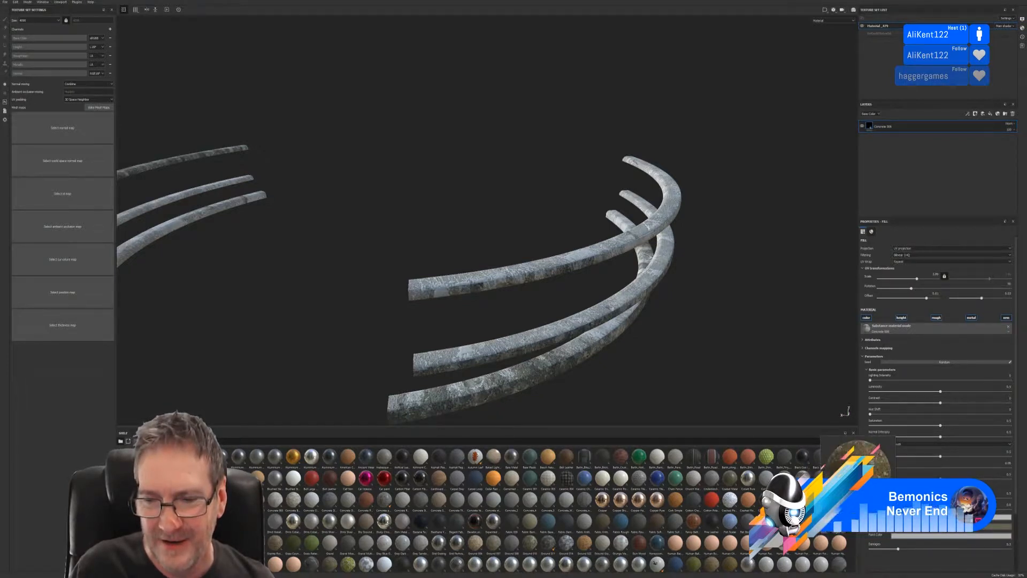
mouse_move(345, 555)
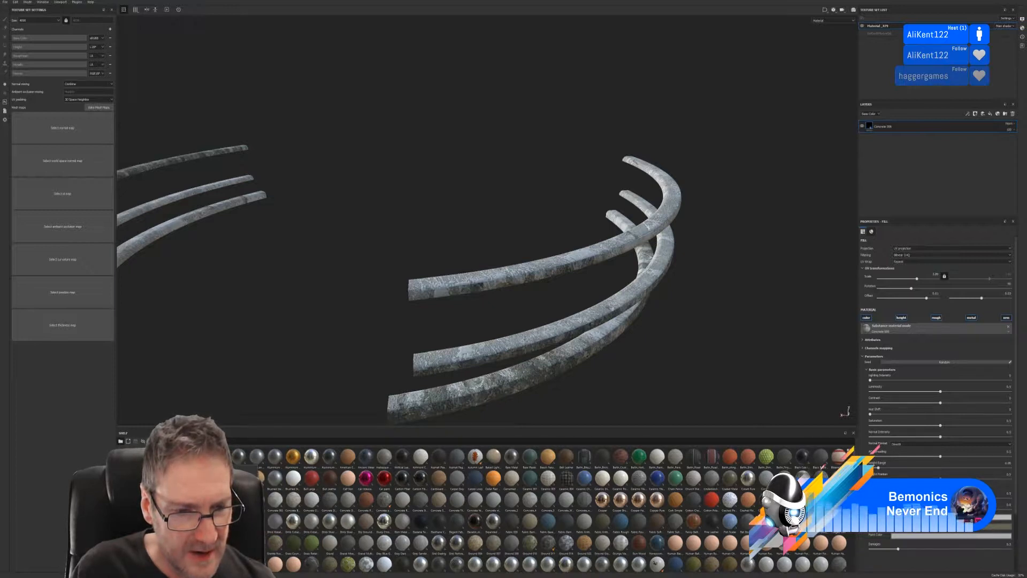
mouse_move(278, 548)
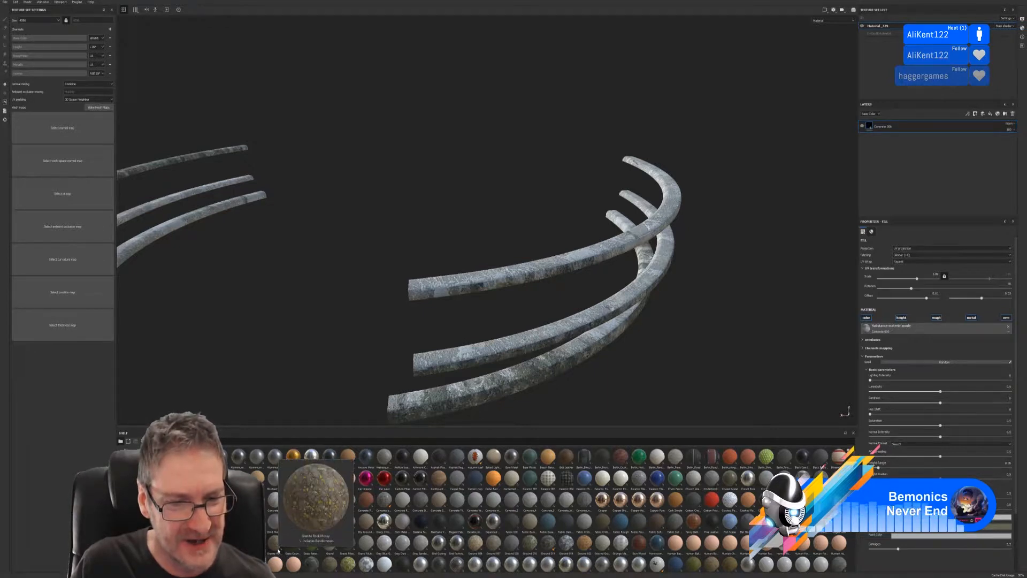
mouse_move(290, 552)
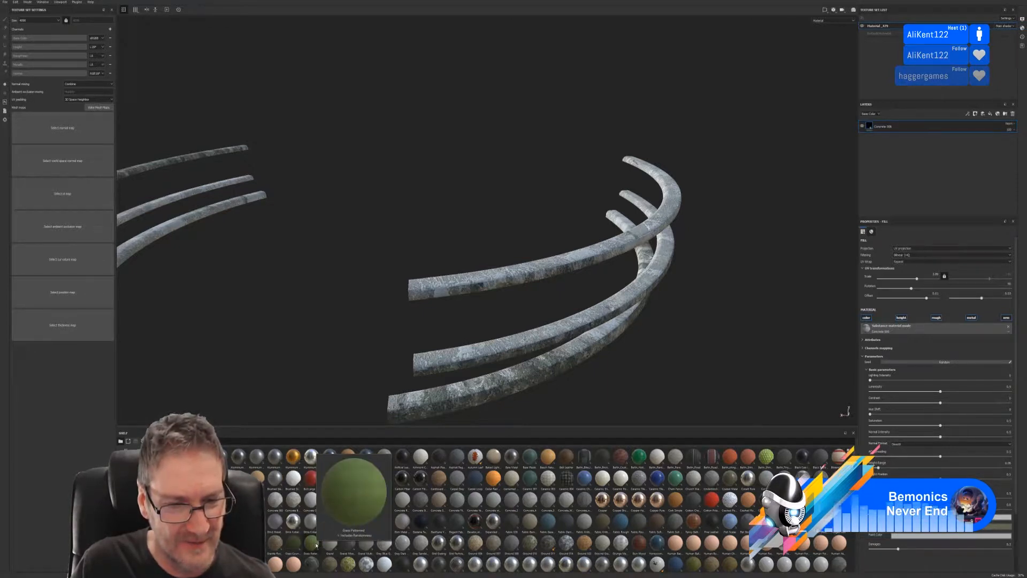
mouse_move(332, 546)
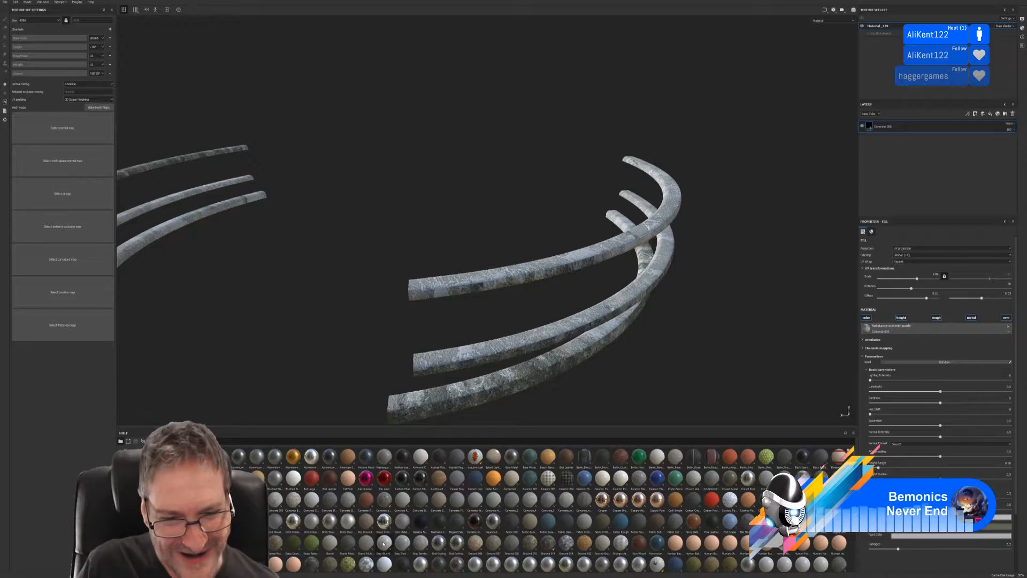
mouse_move(383, 544)
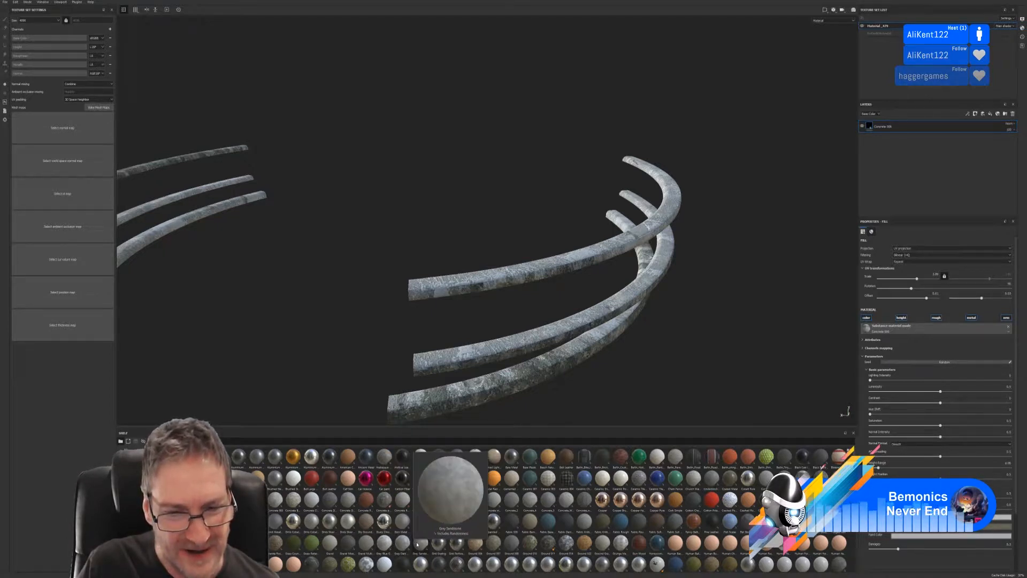
mouse_move(432, 545)
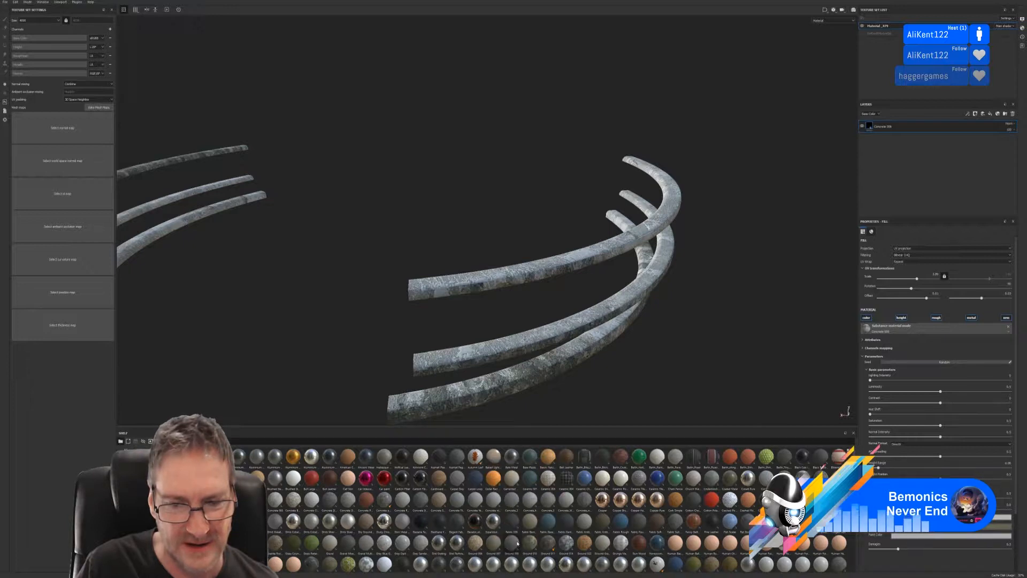
mouse_move(517, 544)
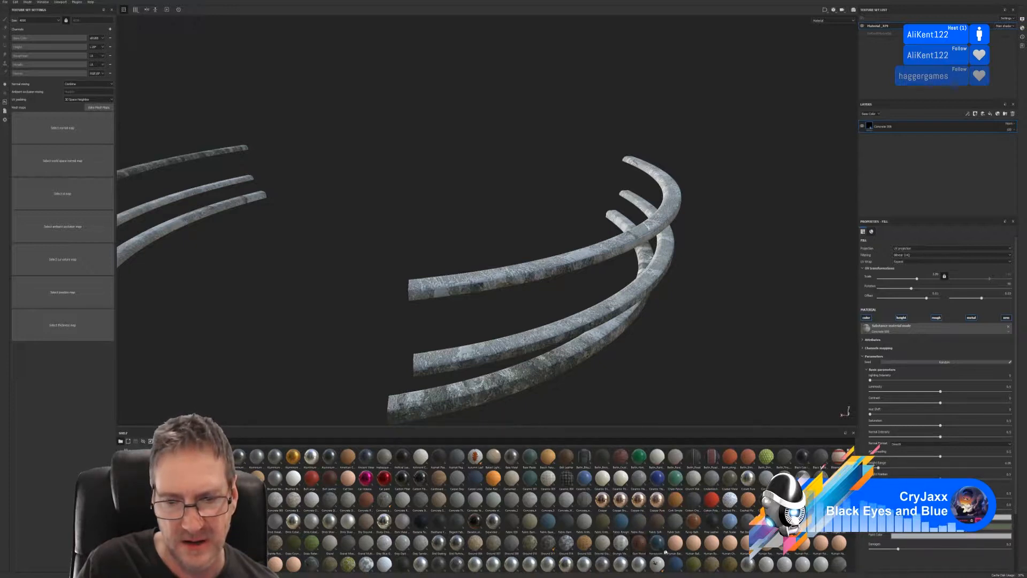
scroll(665, 551, "down", 3)
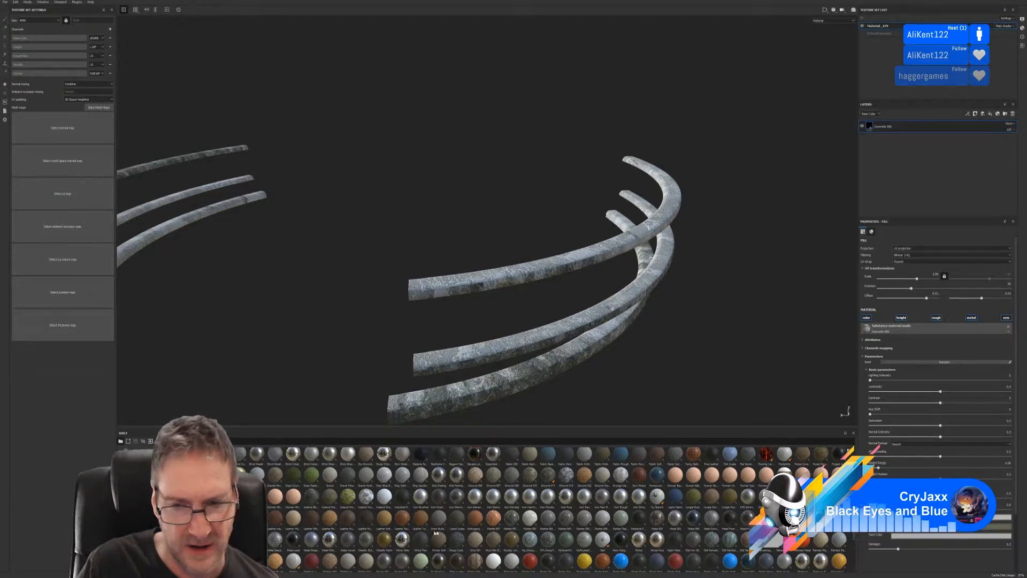
mouse_move(512, 523)
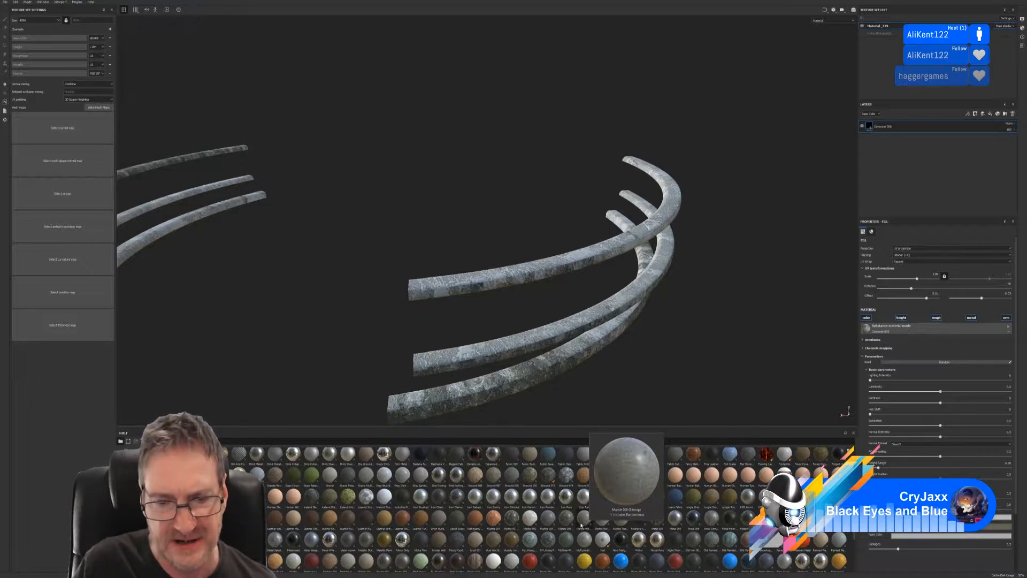
- Apply the Marble (Bitmap) material as a fill above the grey concrete, hide the concrete layer, and examine the marble on the trims up close
left_click_drag(586, 520, 594, 315)
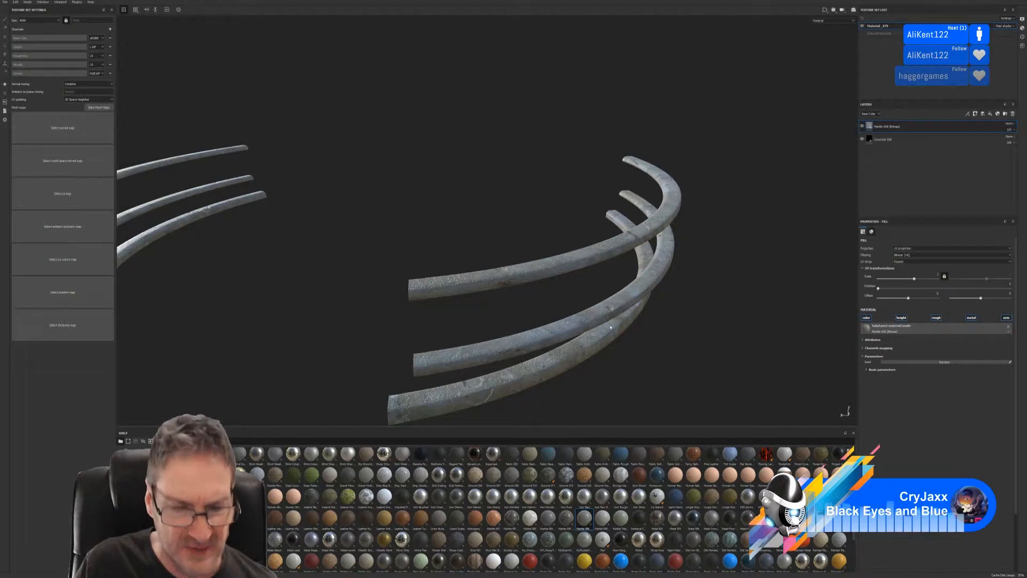
left_click_drag(688, 348, 705, 365, "alt")
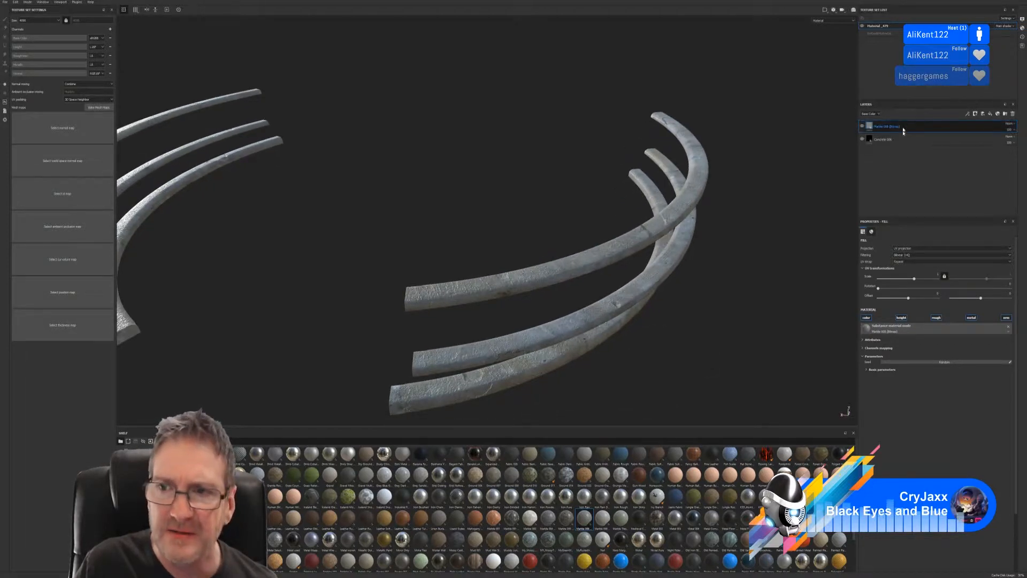
left_click(862, 139)
left_click_drag(691, 302, 665, 252, "alt")
scroll(623, 344, "up", 4)
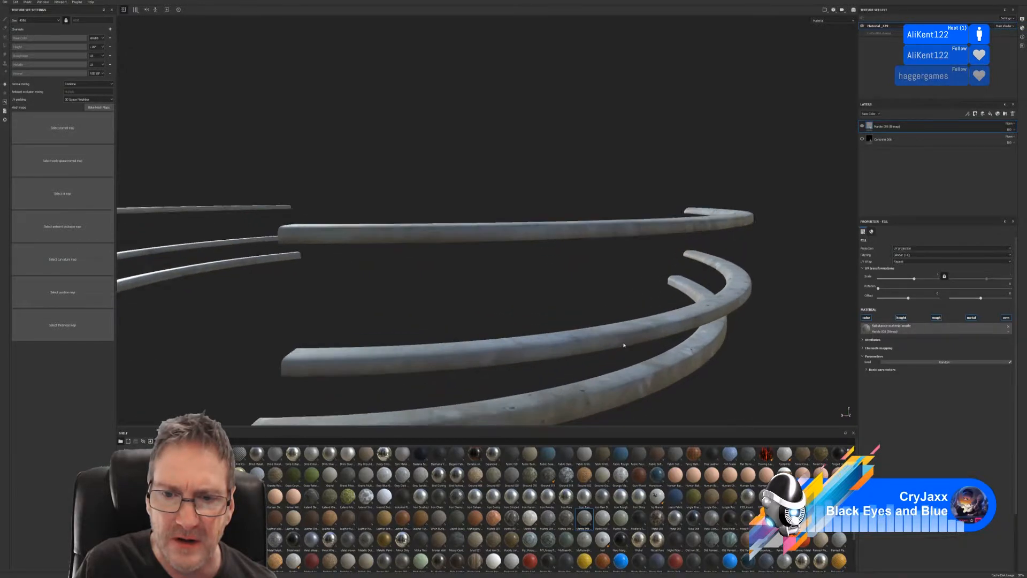
left_click_drag(624, 344, 603, 408, "alt")
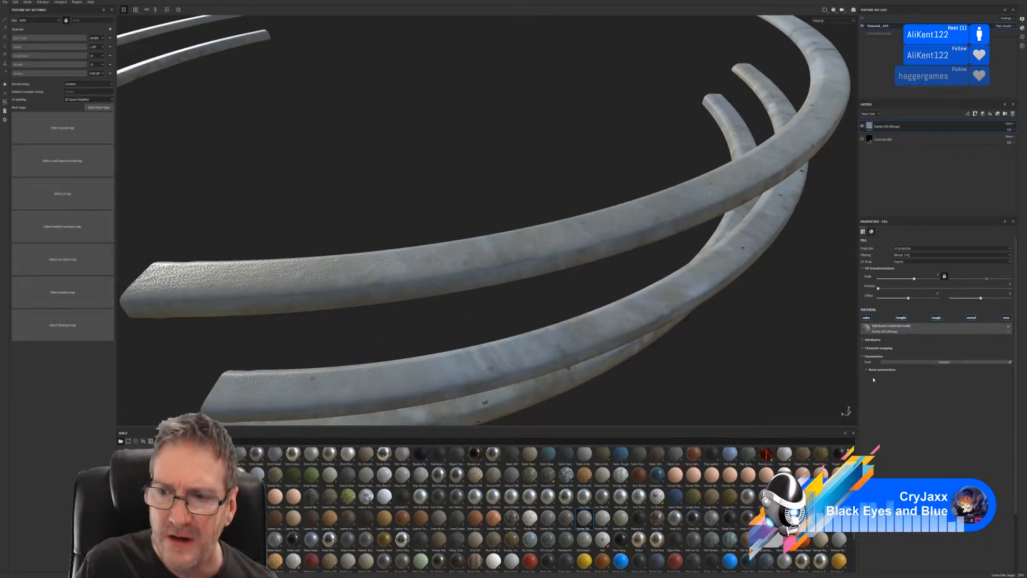
- Increase the Marble fill's UV scale, unlink its two scale values, fine-tune each separately, and check the pattern along the trims
left_click_drag(915, 279, 924, 294)
left_click(944, 276)
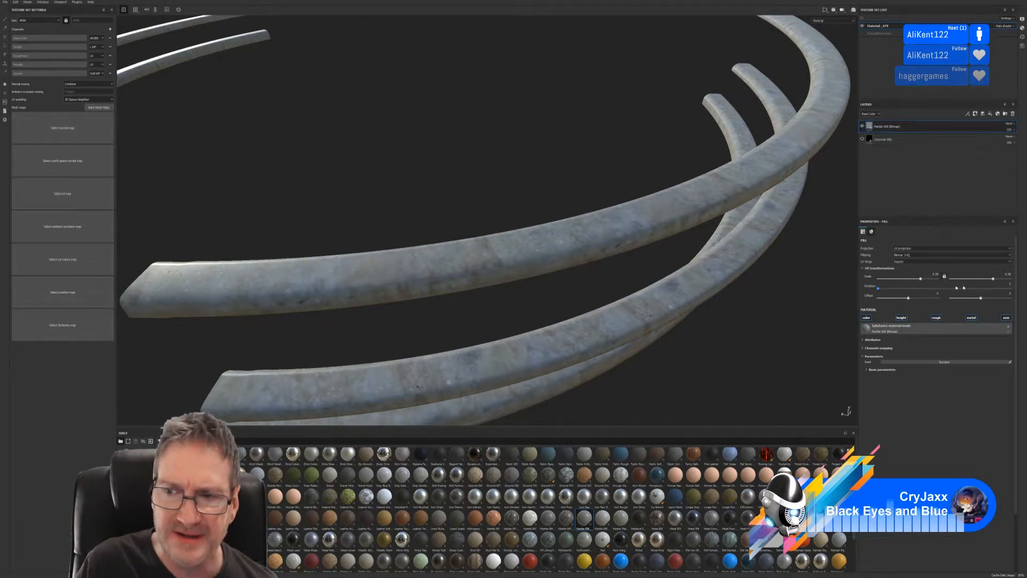
left_click_drag(992, 278, 991, 280)
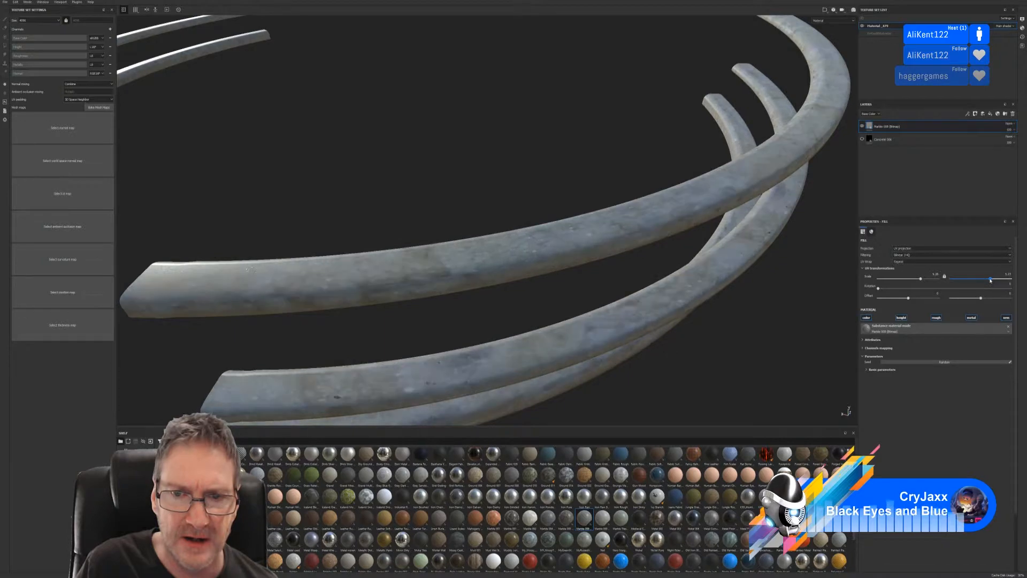
left_click_drag(922, 282, 924, 281)
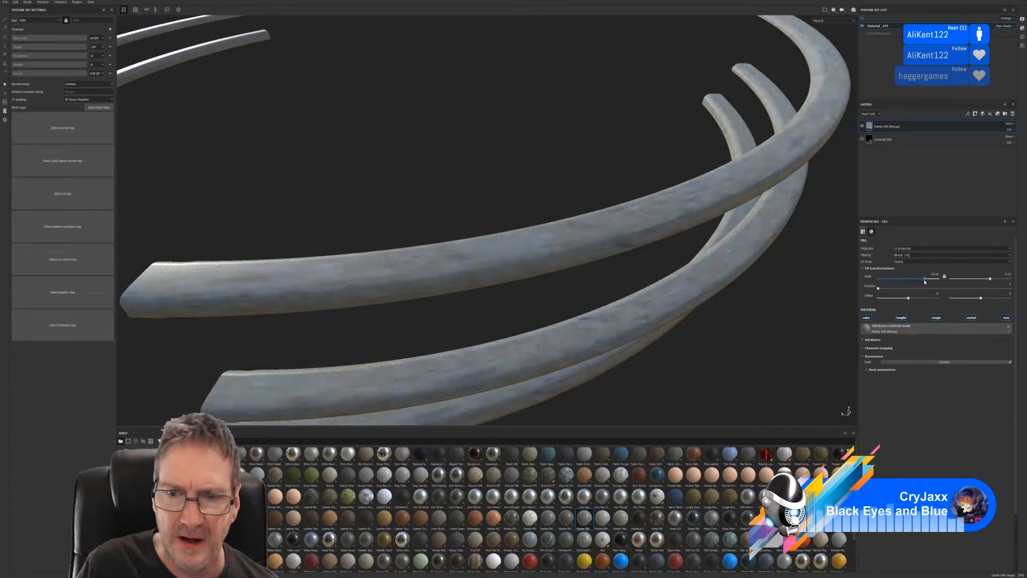
scroll(629, 246, "down", 10)
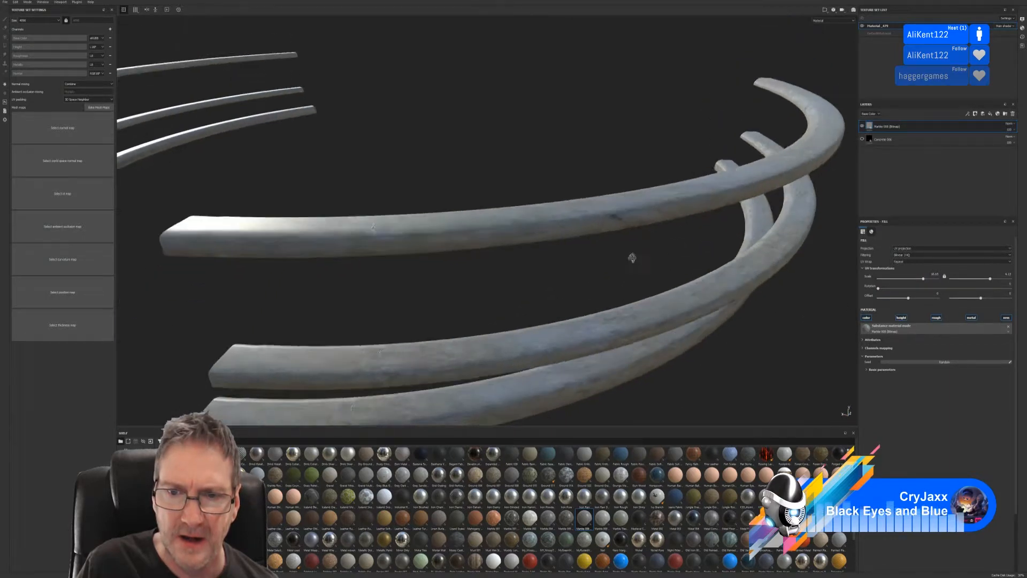
left_click_drag(590, 327, 624, 299, "alt")
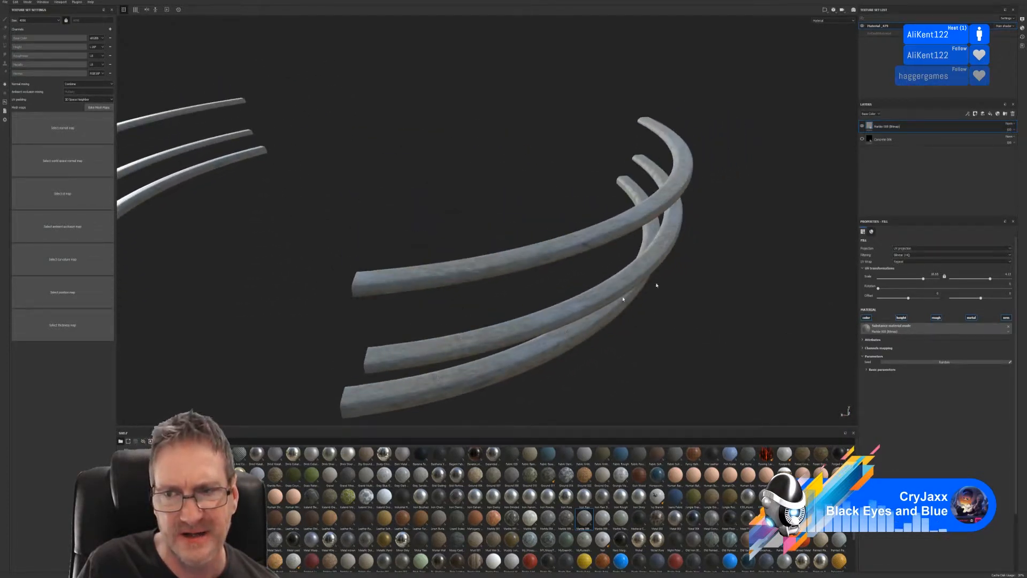
- Toggle the visibility of the Marble and grey concrete layers to compare how the trims look with and without the concrete
left_click(862, 127)
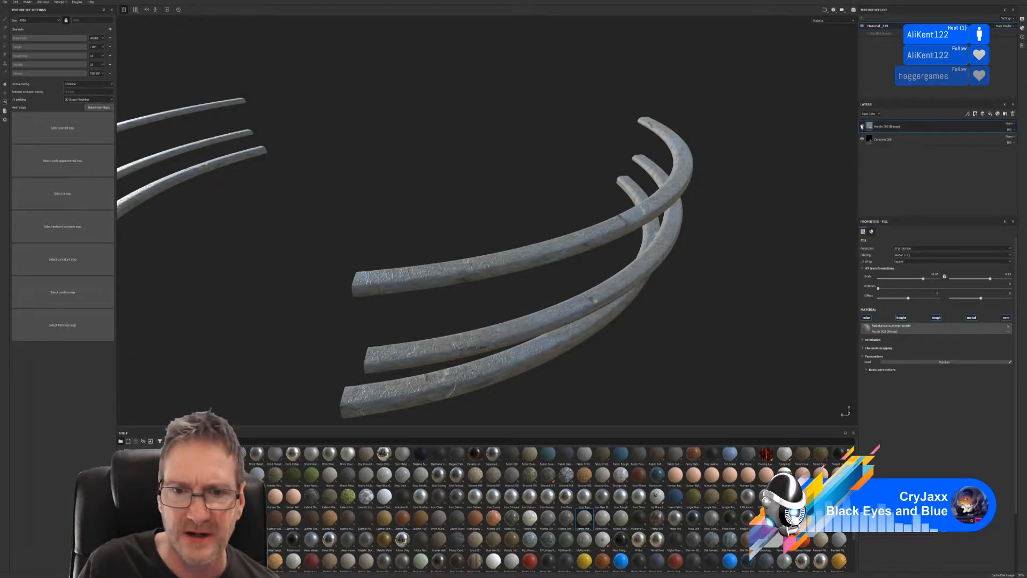
left_click(862, 126)
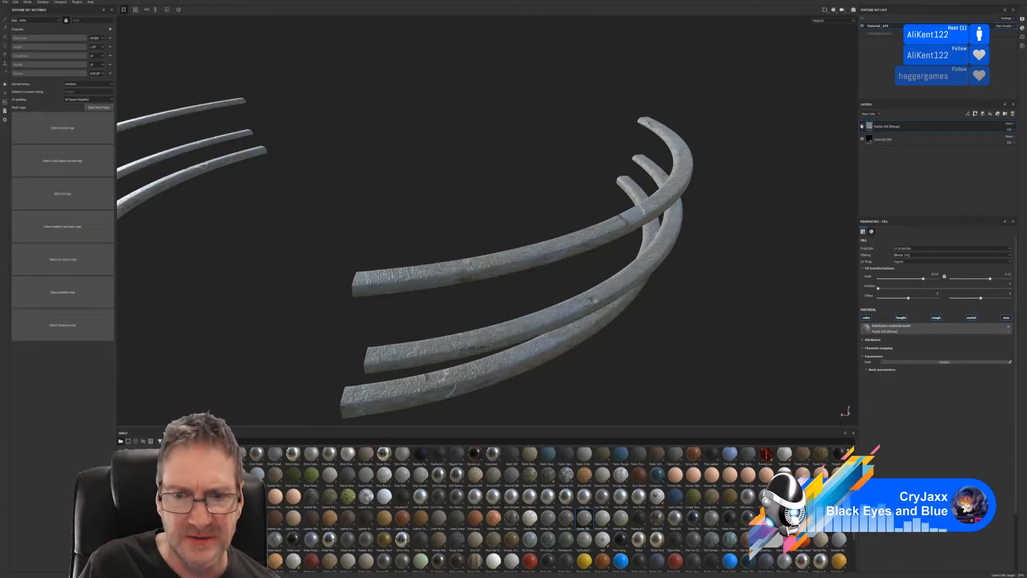
left_click(862, 126)
left_click(862, 126)
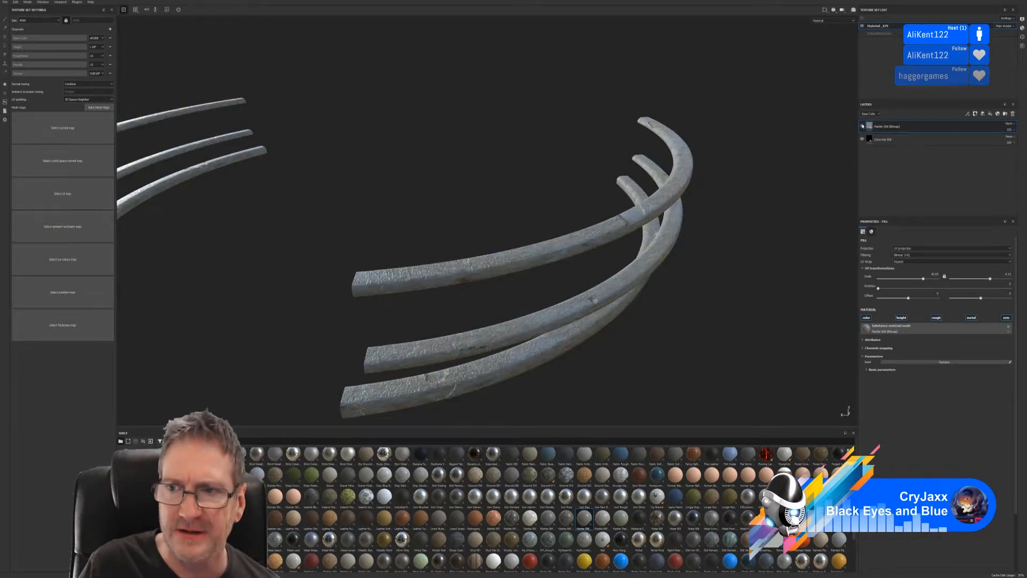
left_click(861, 138)
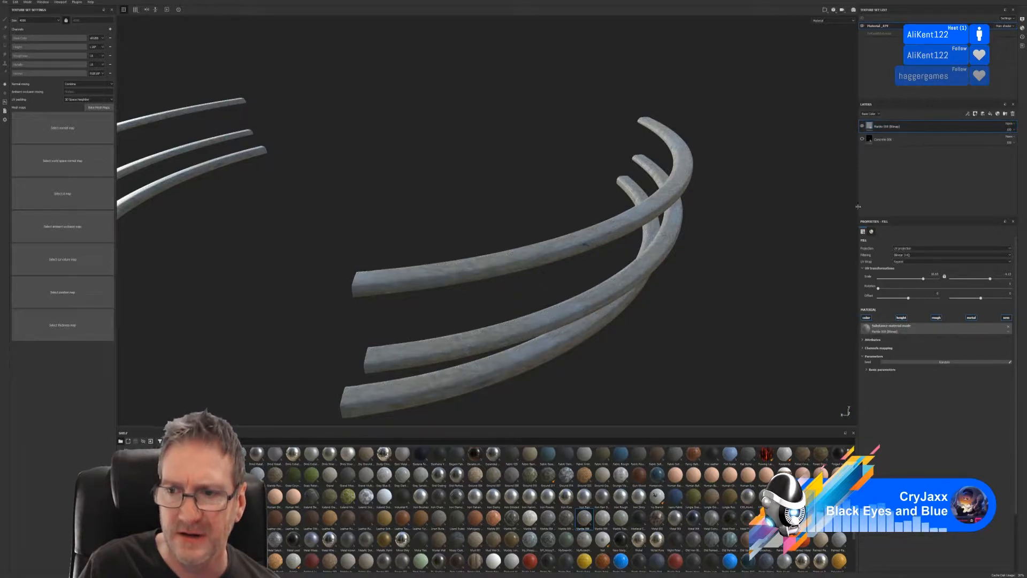
- Turn off the height channel in the Marble fill and make the grey concrete layer beneath it visible again
left_click(868, 371)
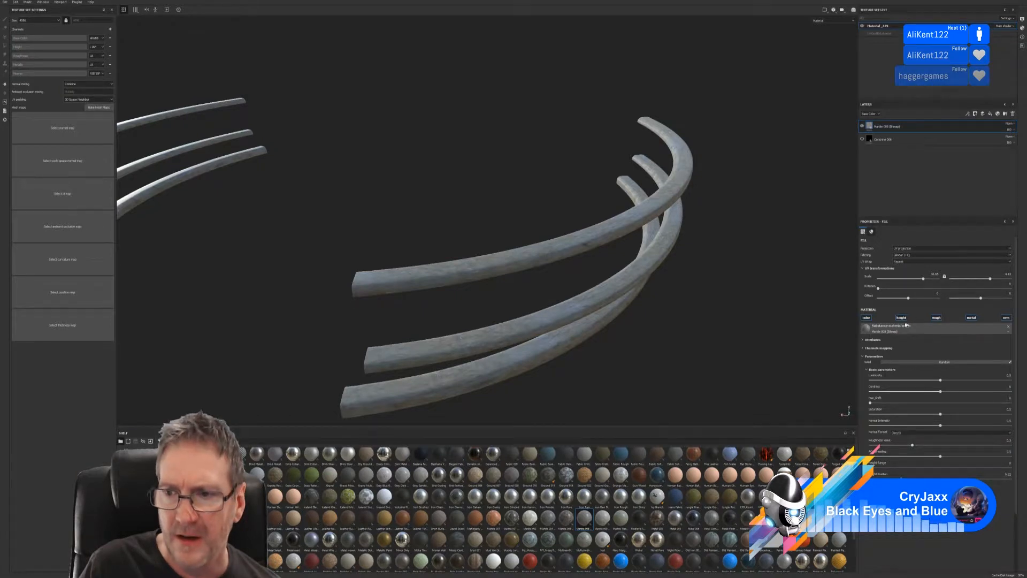
left_click(902, 317)
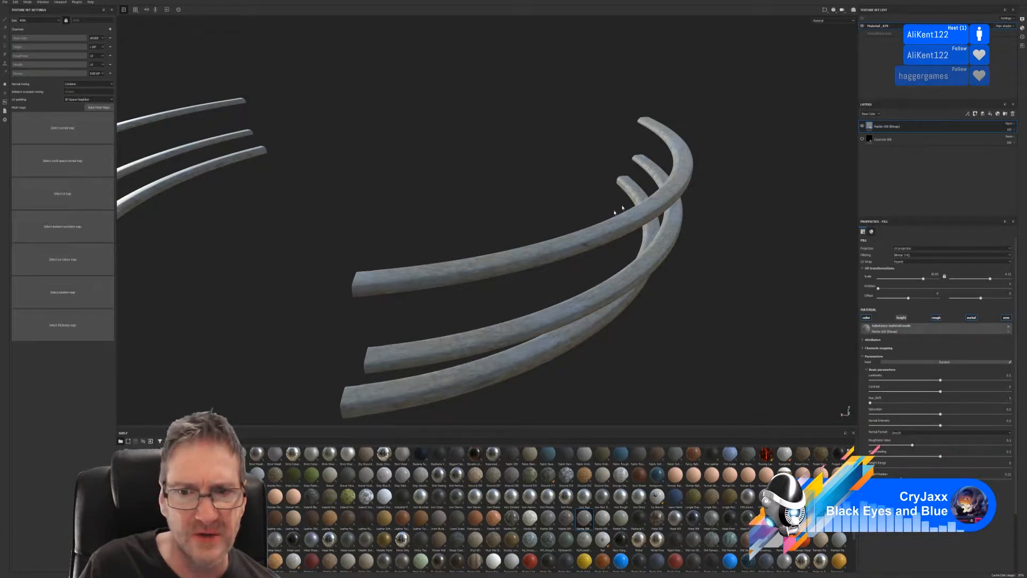
left_click(862, 140)
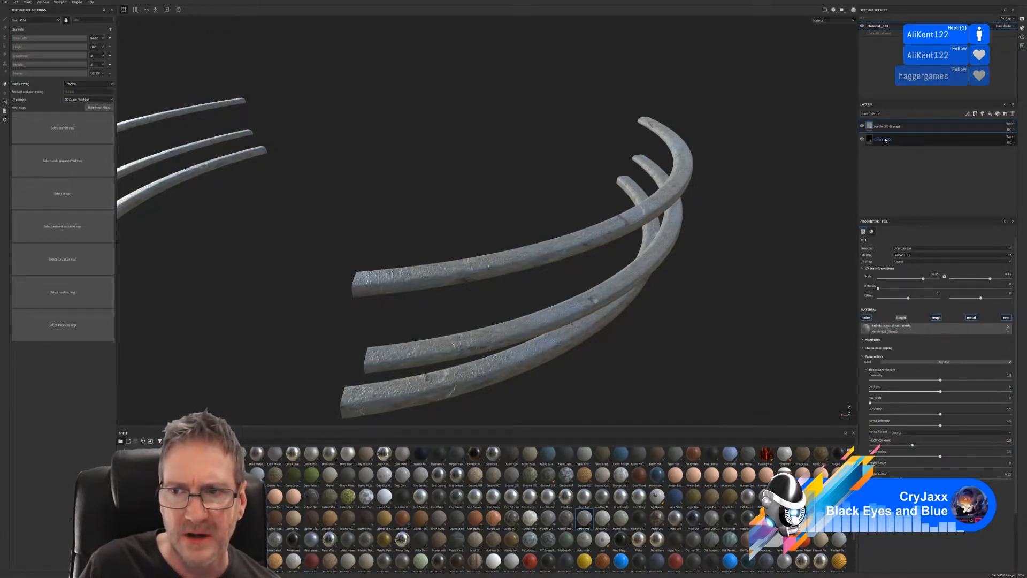
- Select the grey concrete layer and lower its height range and height position parameters
left_click(885, 139)
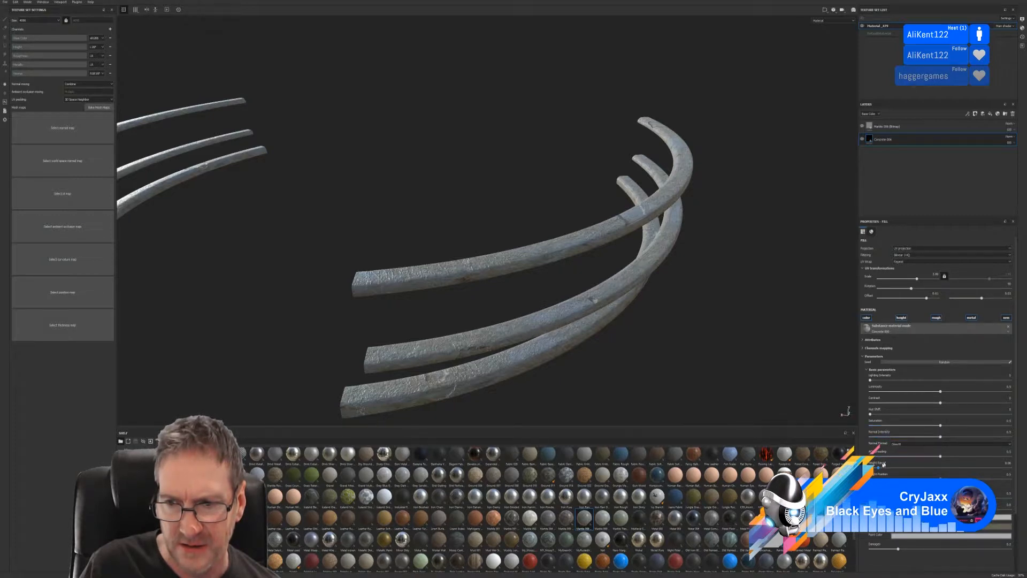
left_click(874, 469)
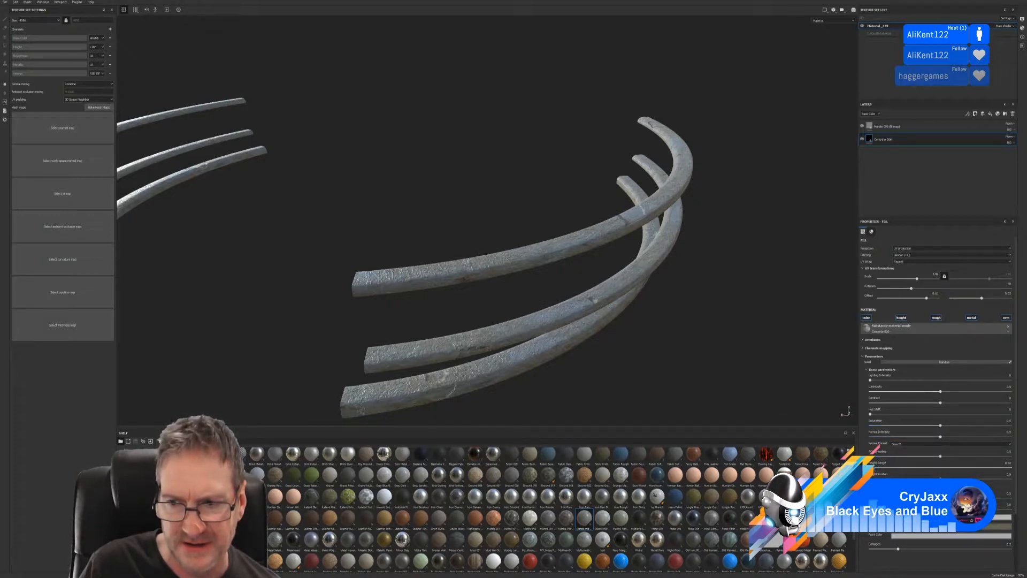
left_click(908, 478)
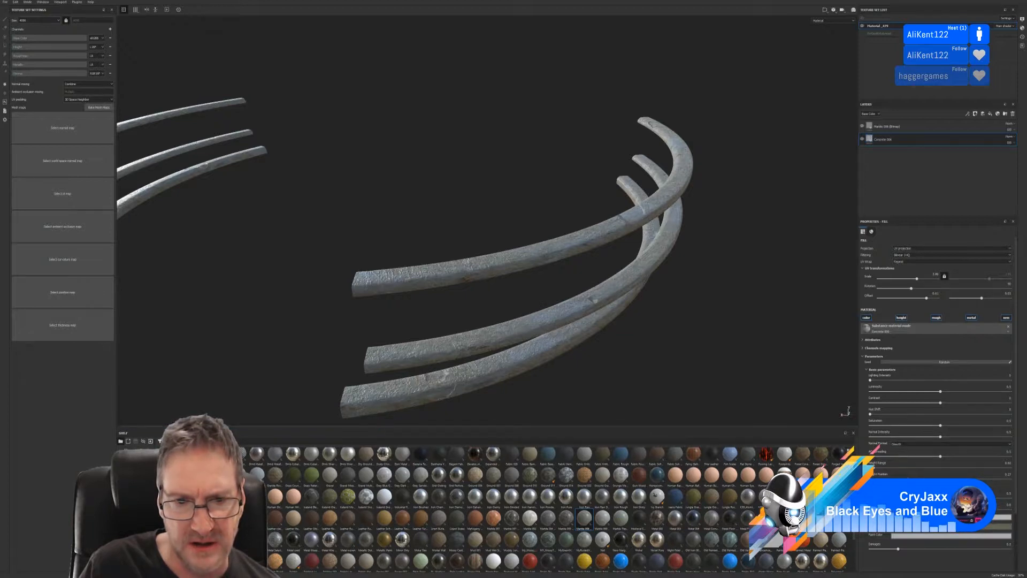
- Lower the normal intensity of the grey concrete layer to soften its surface relief along the trims
left_click(890, 437)
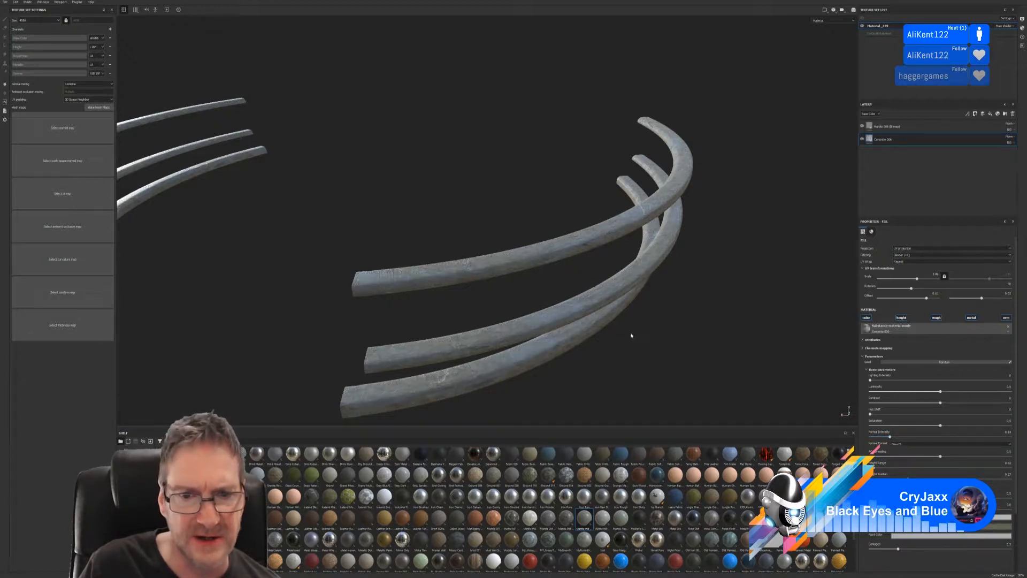
left_click_drag(631, 336, 607, 352, "alt")
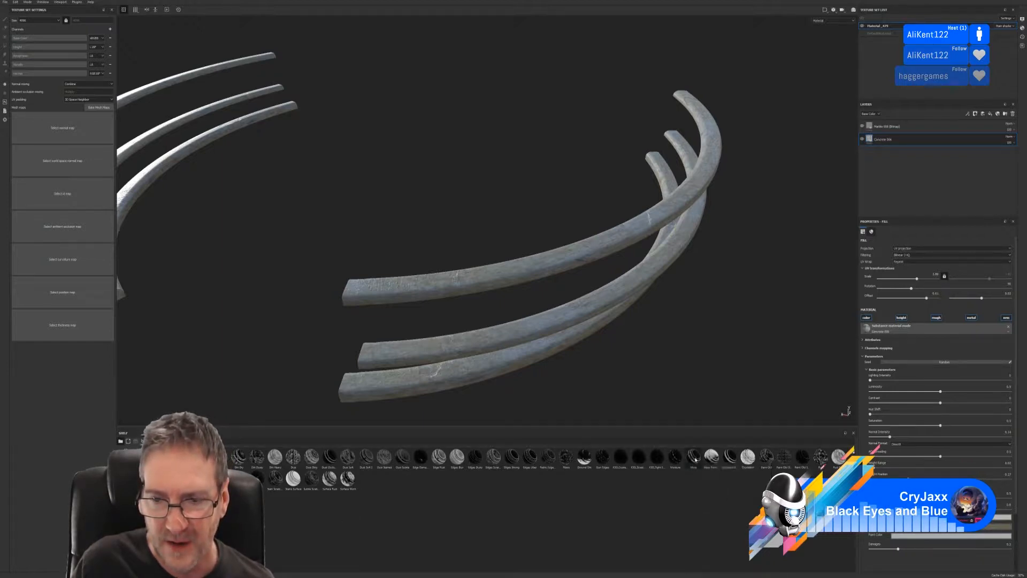
- Browse the smart masks and apply the worn-surface one to the Marble layer
mouse_move(695, 459)
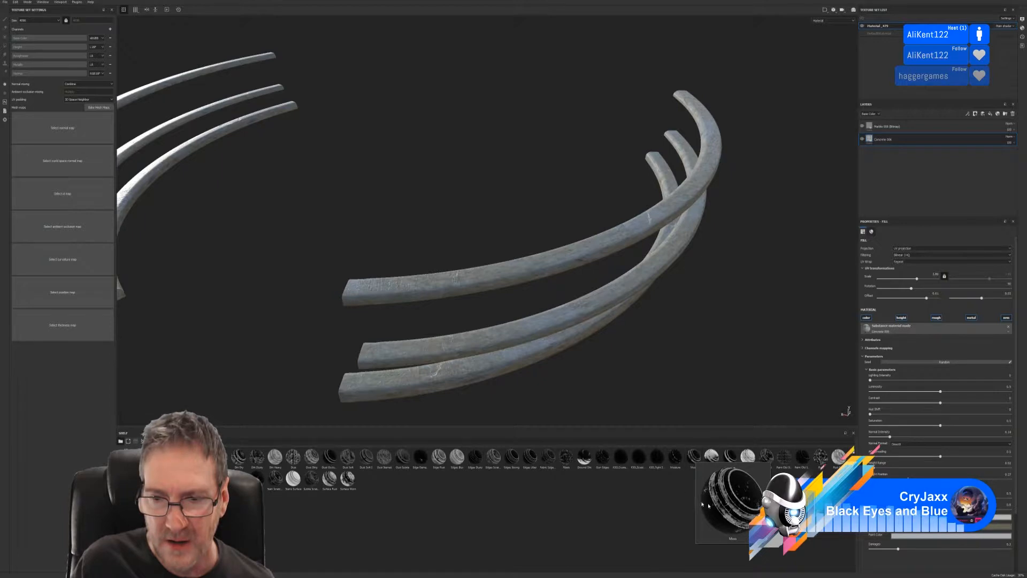
mouse_move(771, 467)
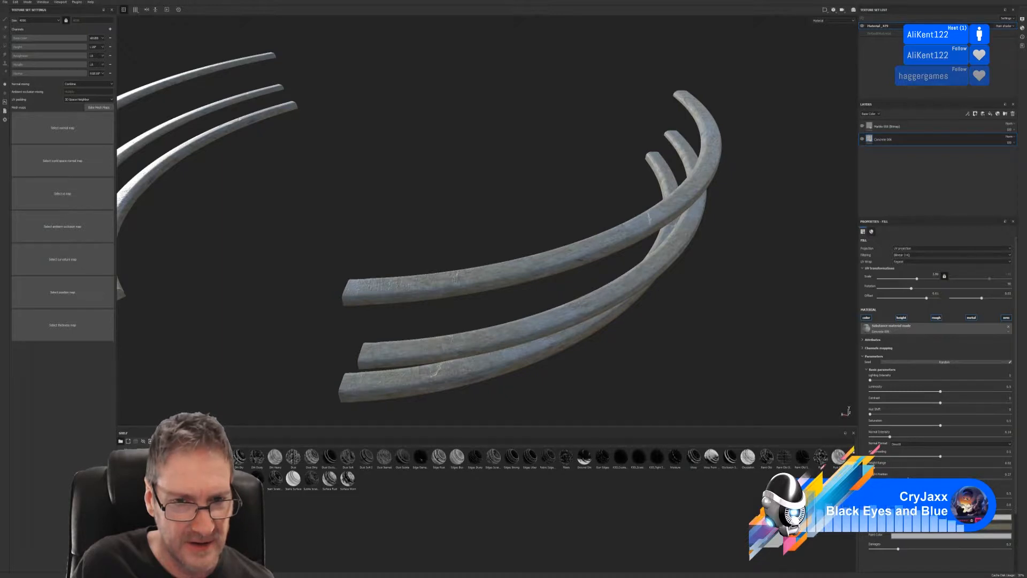
mouse_move(276, 478)
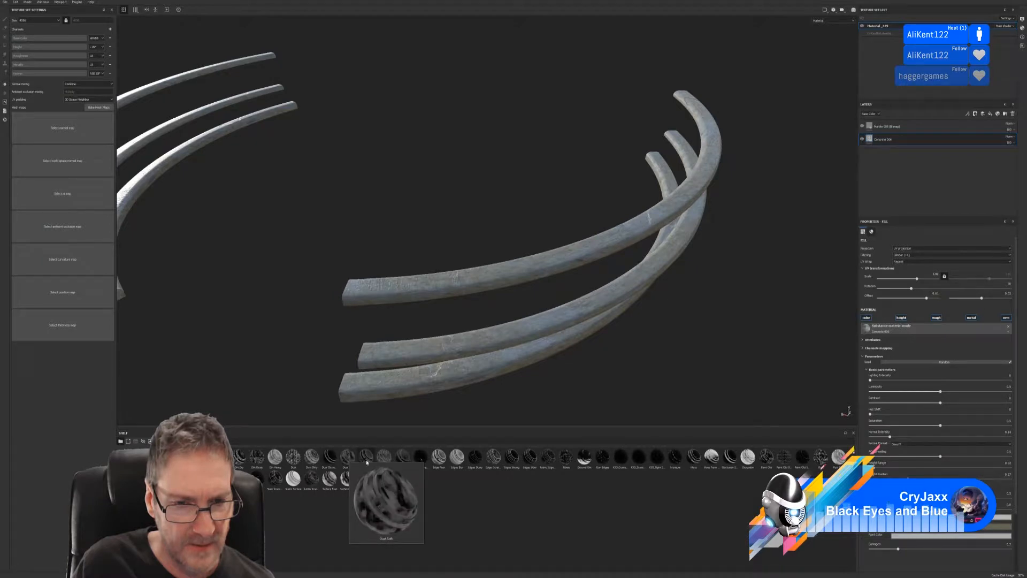
mouse_move(382, 459)
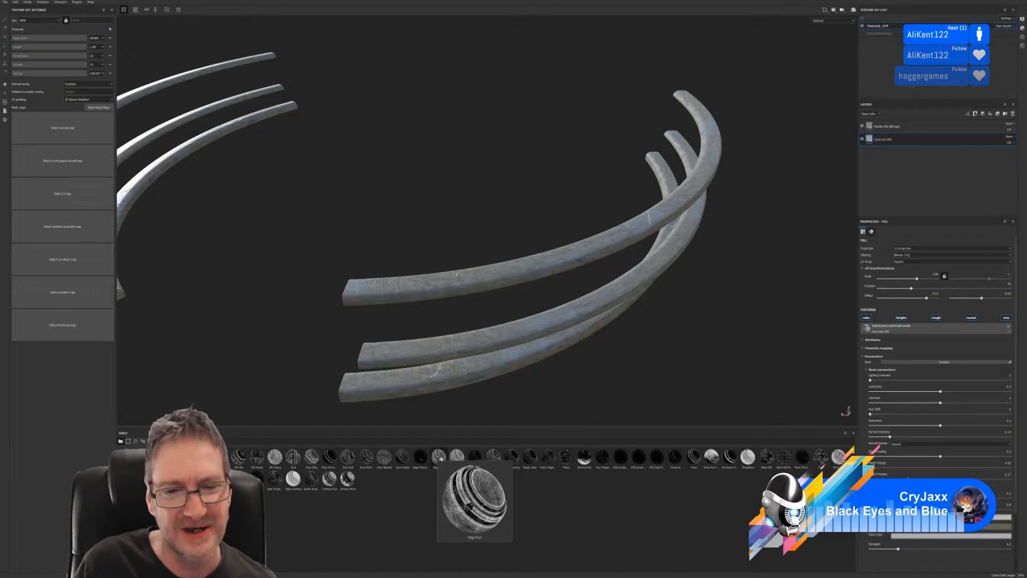
mouse_move(475, 460)
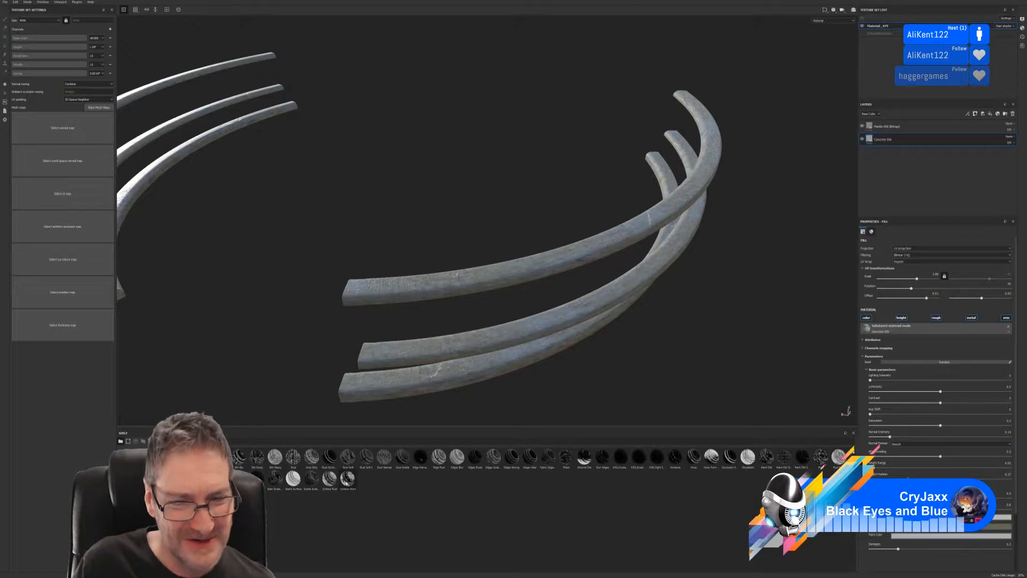
mouse_move(345, 482)
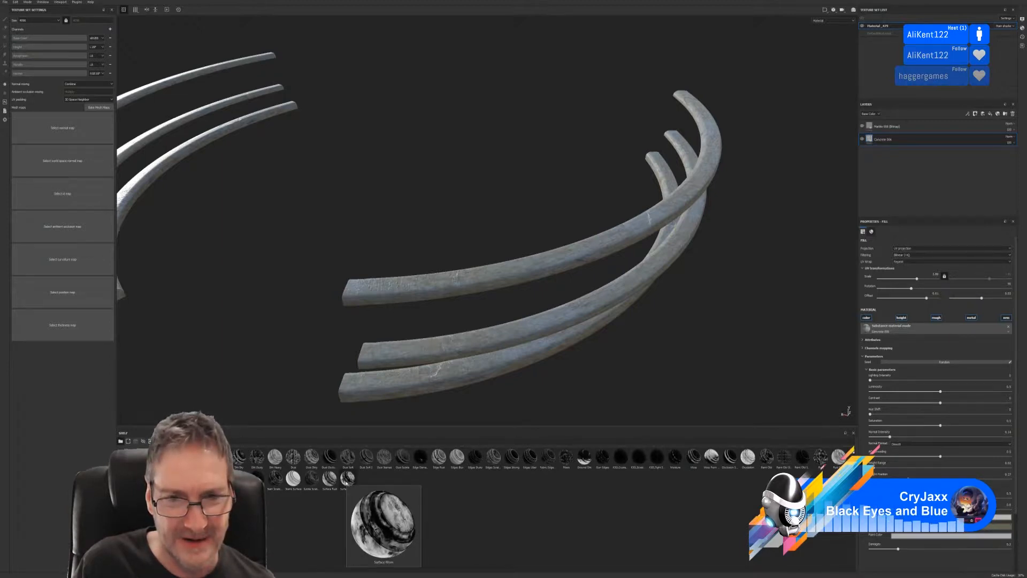
mouse_move(346, 482)
left_mouse_down()
mouse_move(685, 334)
mouse_move(927, 128)
mouse_move(910, 127)
left_mouse_up()
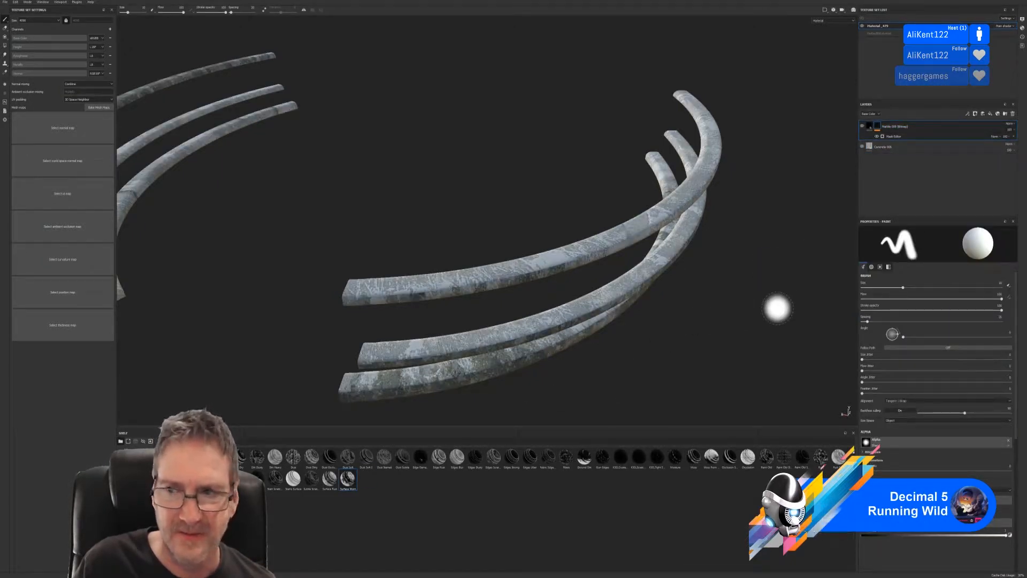
- Adjust the worn-surface mask's global balance, texture and curvature amounts in its Mask Editor generator, undoing the curvature change
left_click(907, 137)
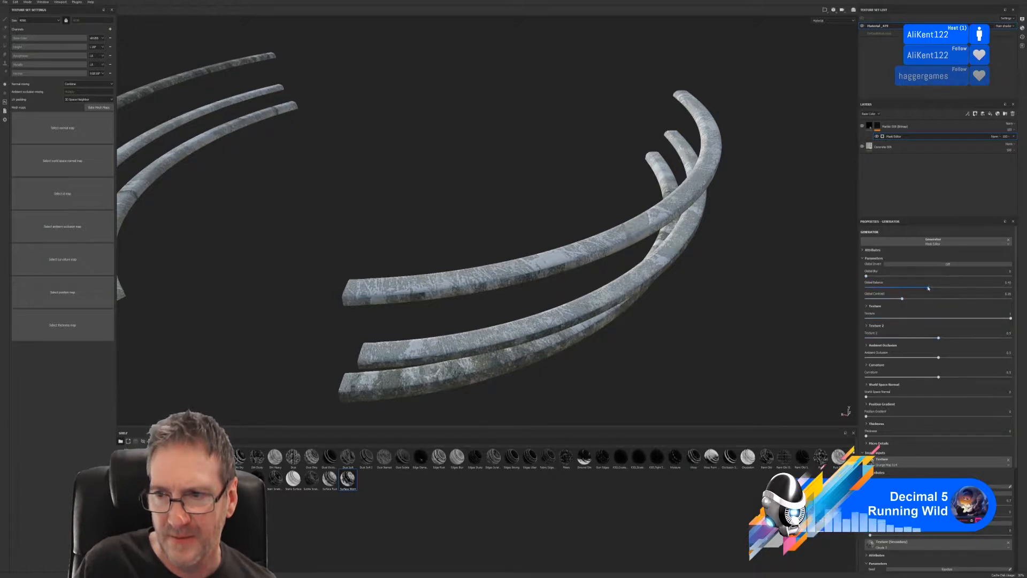
left_click_drag(930, 289, 949, 305)
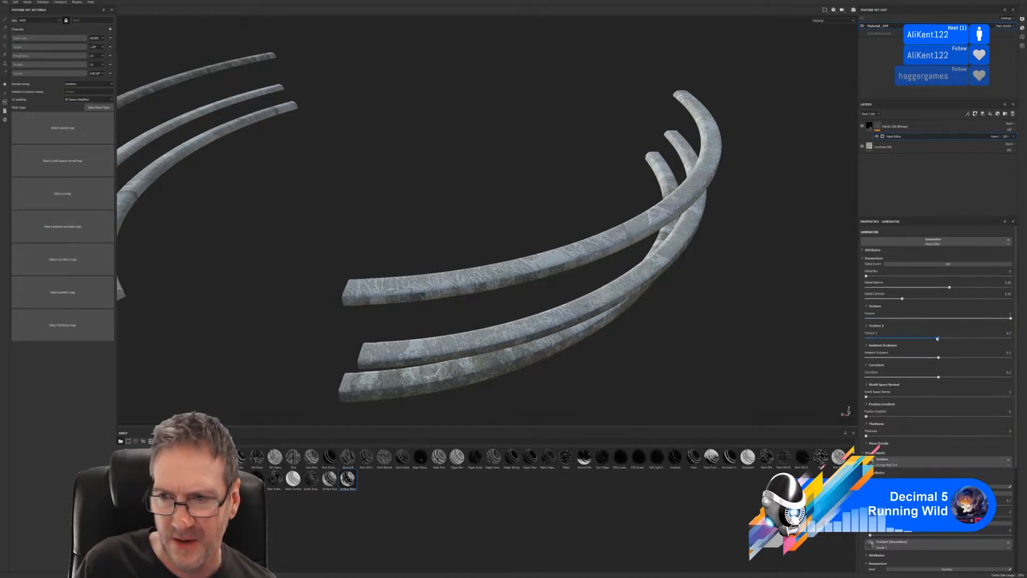
left_click_drag(938, 338, 916, 330)
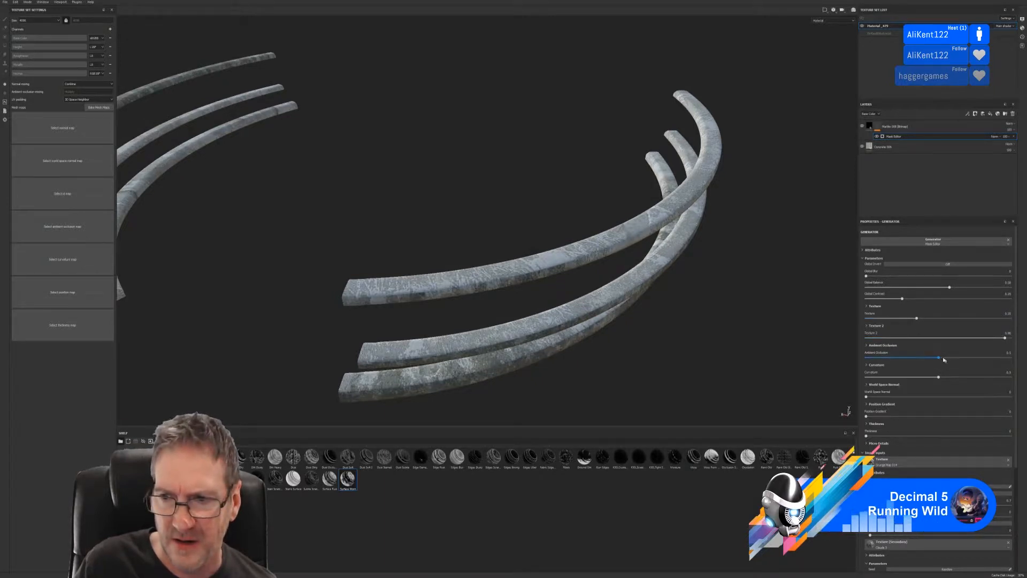
left_click_drag(938, 378, 892, 394)
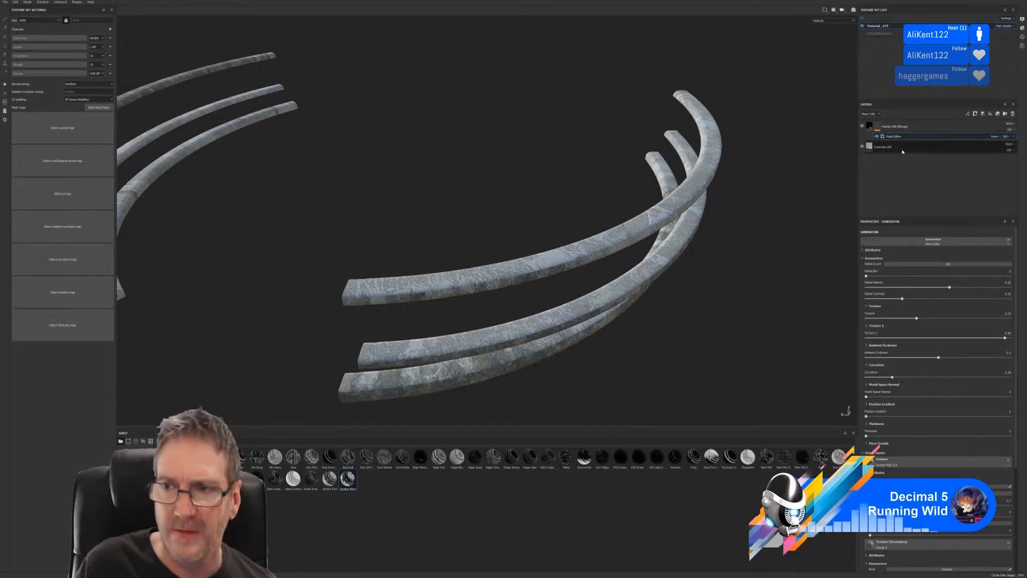
key("ctrl+z")
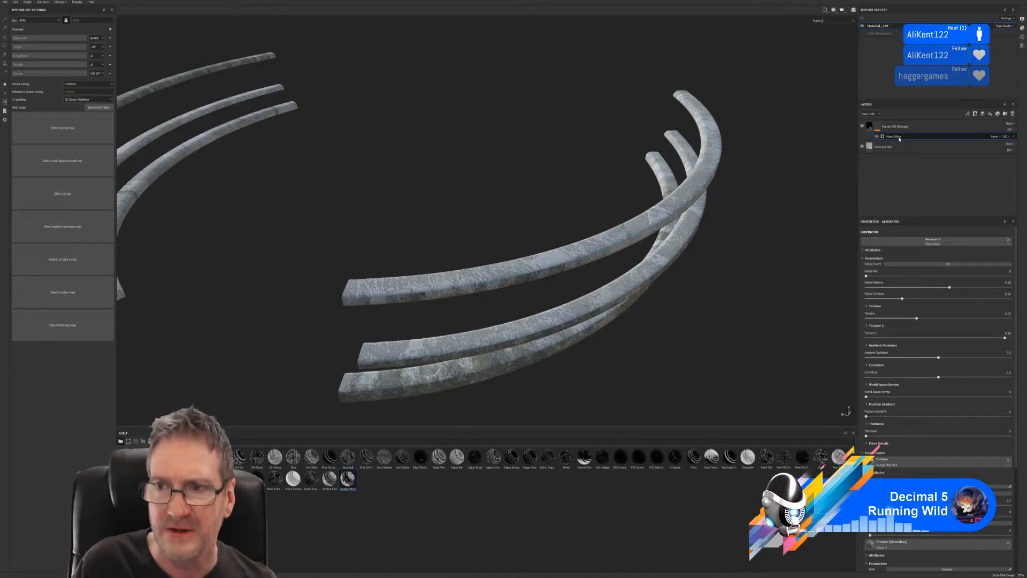
- Delete the Mask Editor generator from the Marble layer and remove the layer's mask
left_click(1015, 137)
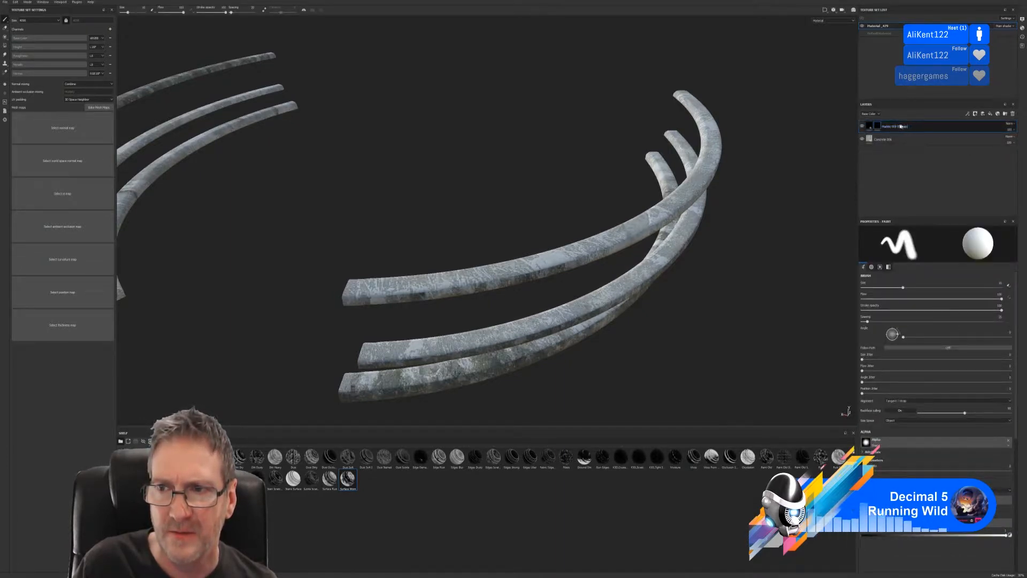
right_click(879, 129)
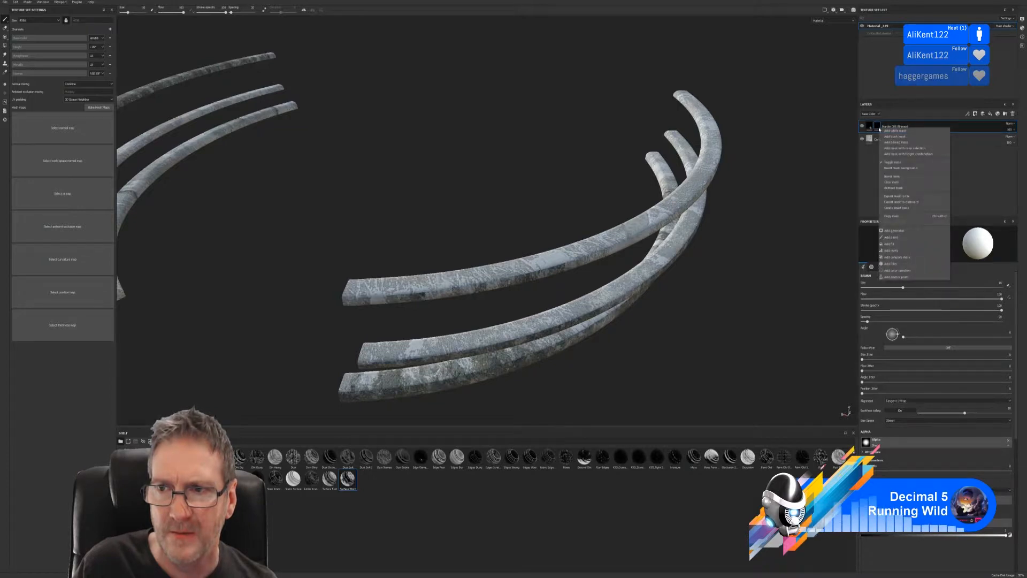
left_click(905, 188)
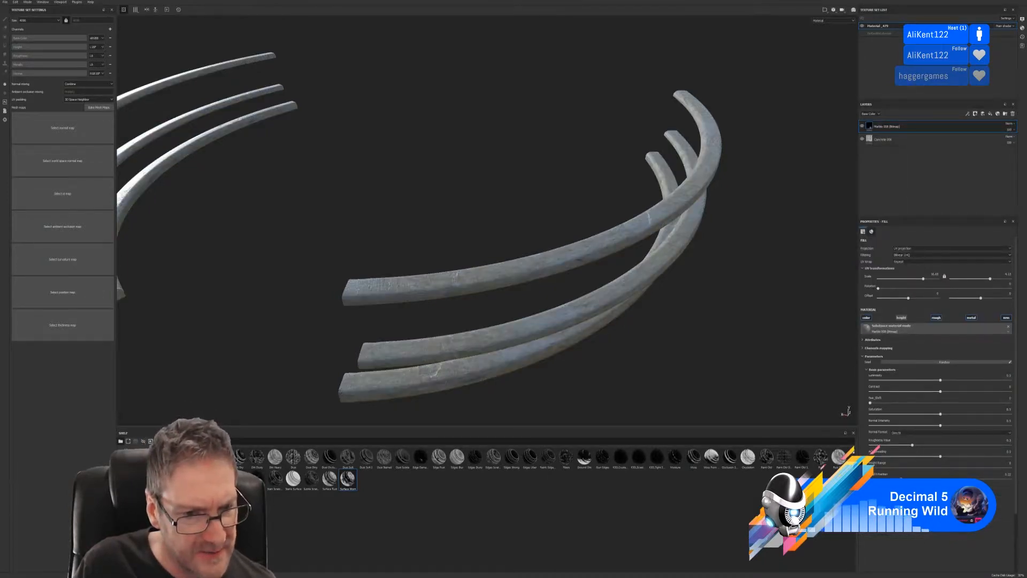
- Apply the Dirt Dry smart mask to the Marble layer and open its Mask Editor generator settings
mouse_move(240, 468)
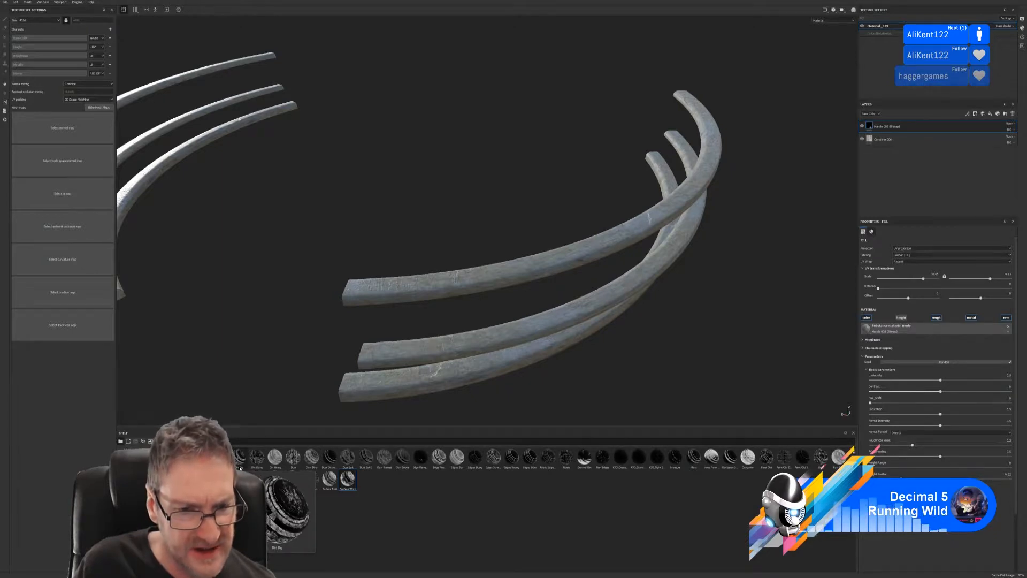
mouse_move(240, 467)
left_mouse_down()
mouse_move(916, 166)
mouse_move(898, 129)
left_mouse_up()
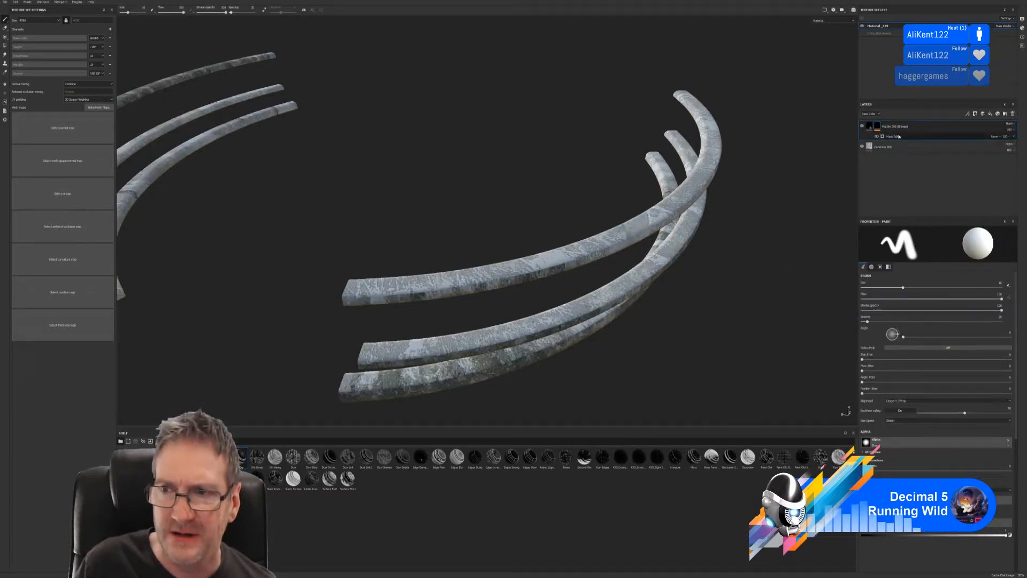
left_click(894, 136)
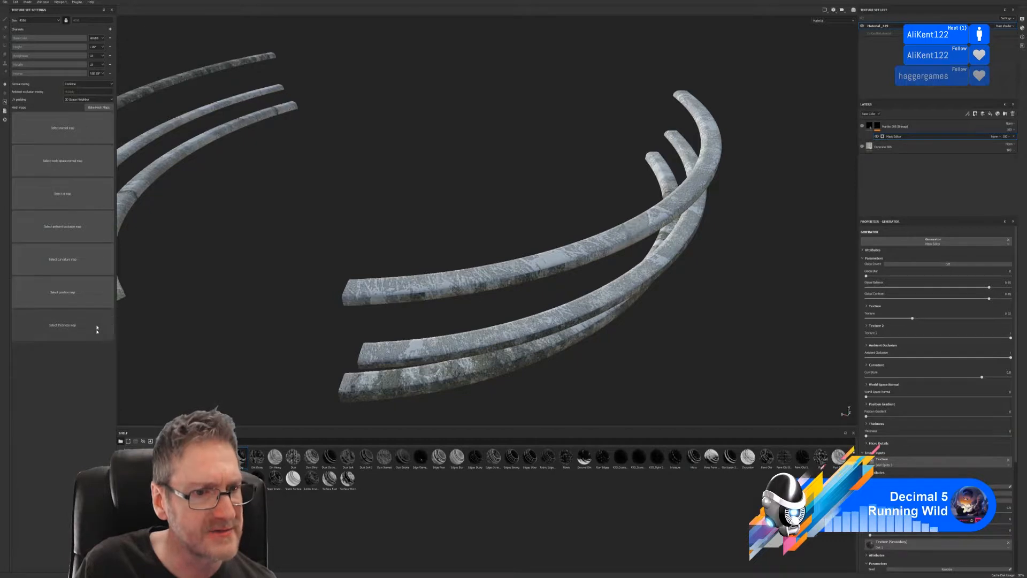
- Bake the texture set's mesh maps with a newly chosen output size, using the low poly mesh as the high poly mesh
left_click(99, 107)
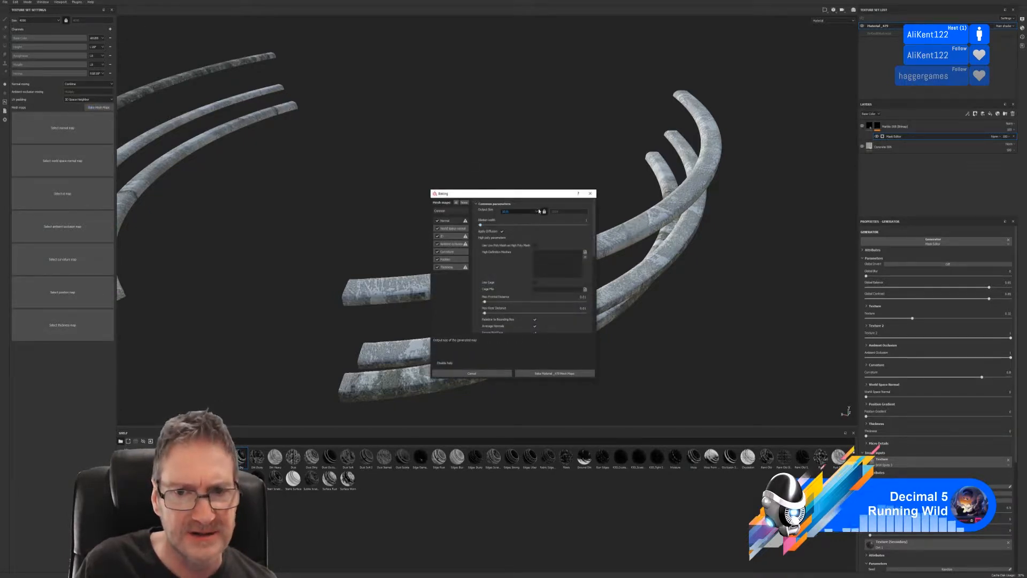
left_click(518, 211)
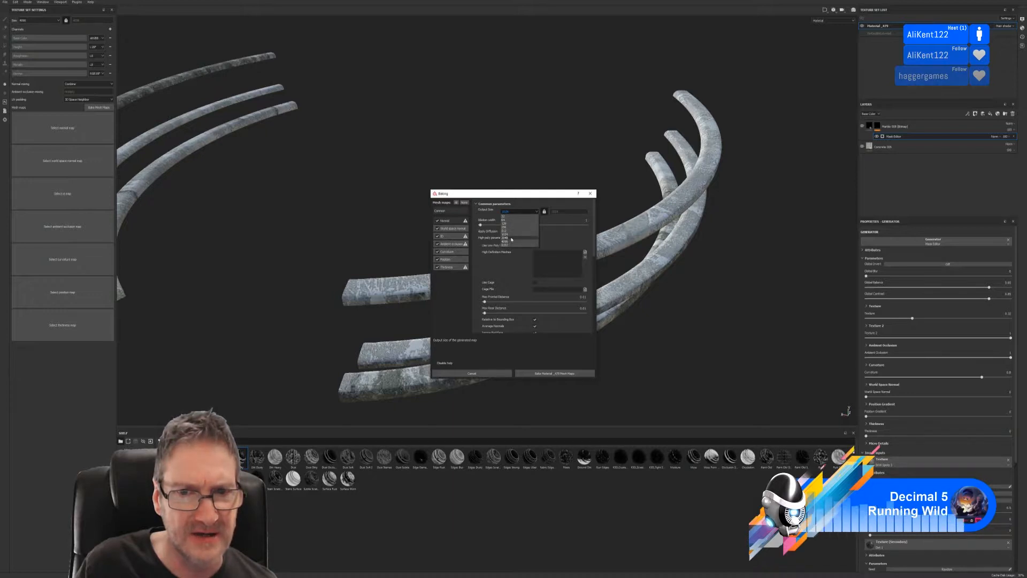
left_click(516, 238)
left_click(535, 245)
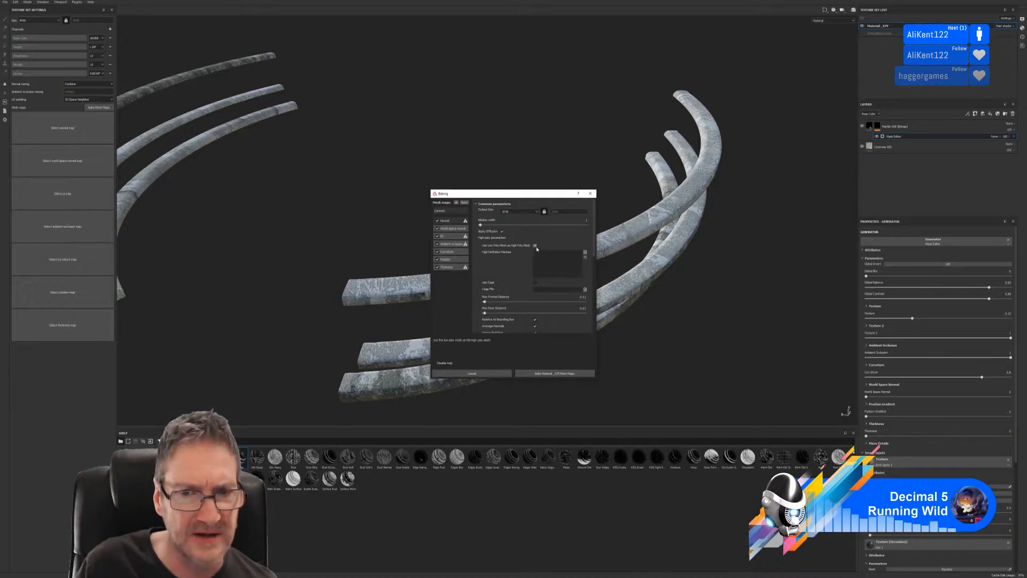
left_click(549, 373)
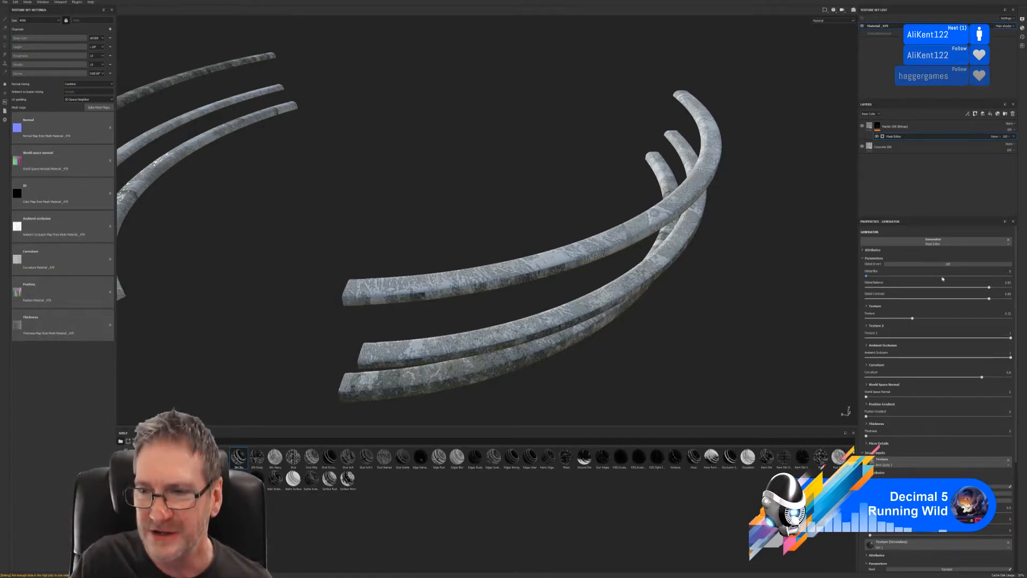
- Tune the Marble mask's global balance and lower its first texture amount to change how the marble breaks up
mouse_move(987, 288)
left_mouse_down()
mouse_move(903, 298)
mouse_move(993, 295)
left_mouse_up()
left_click_drag(931, 303, 930, 301)
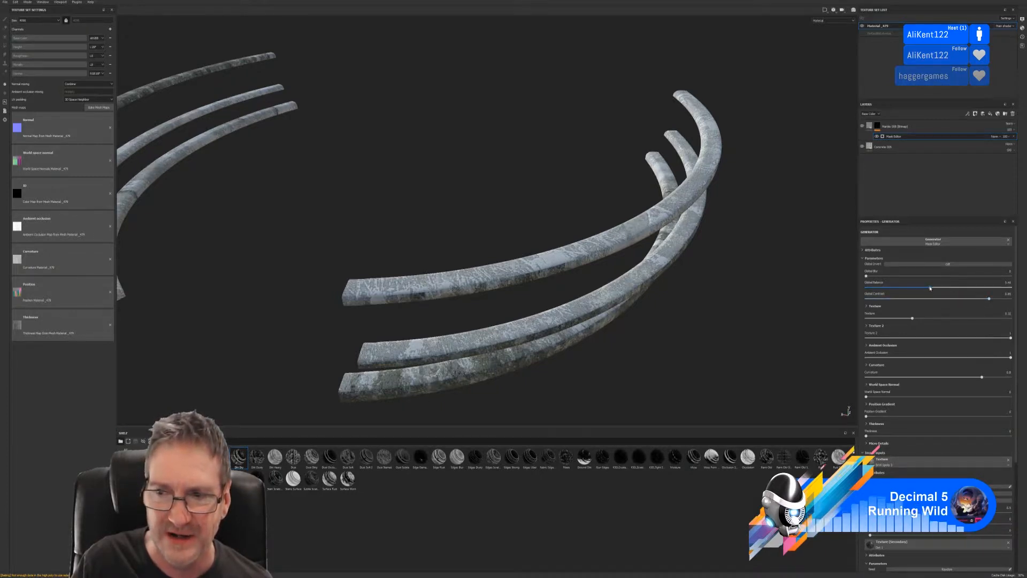
left_click_drag(930, 287, 975, 286)
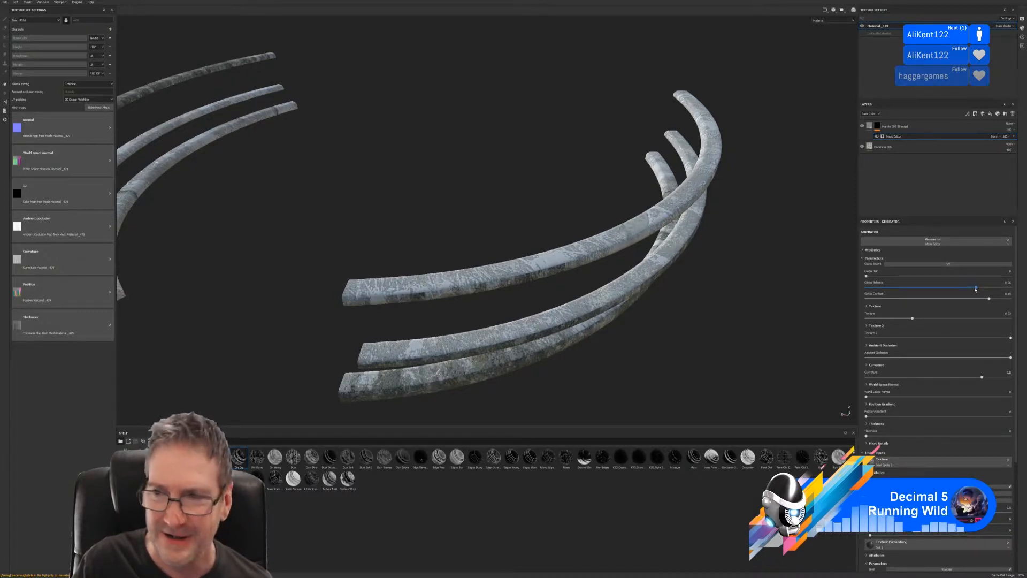
left_click_drag(975, 288, 898, 325)
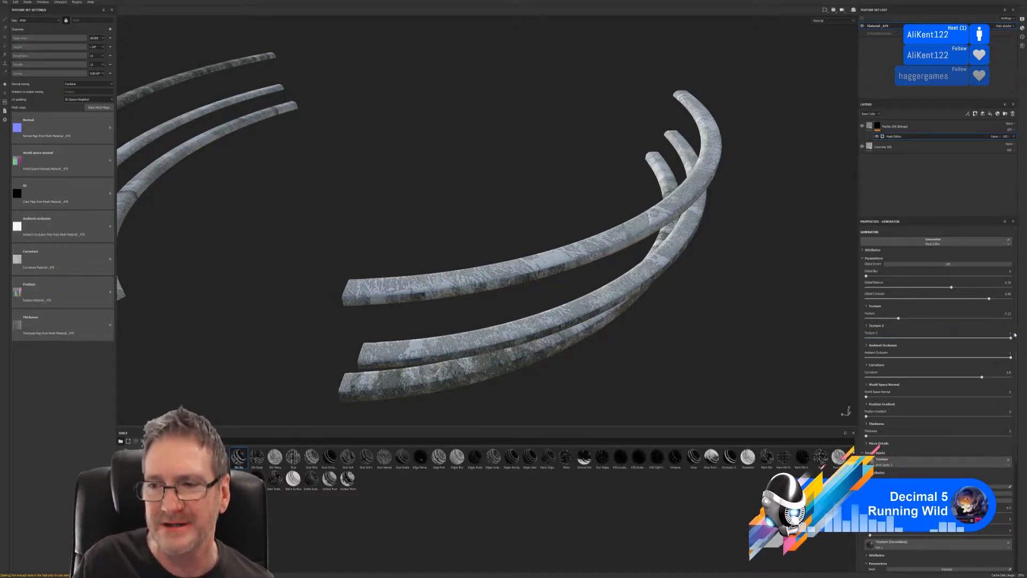
- Reduce the Marble mask's Texture 2 amount and fine-tune it against a close view of the trims
left_click_drag(1009, 338, 935, 344)
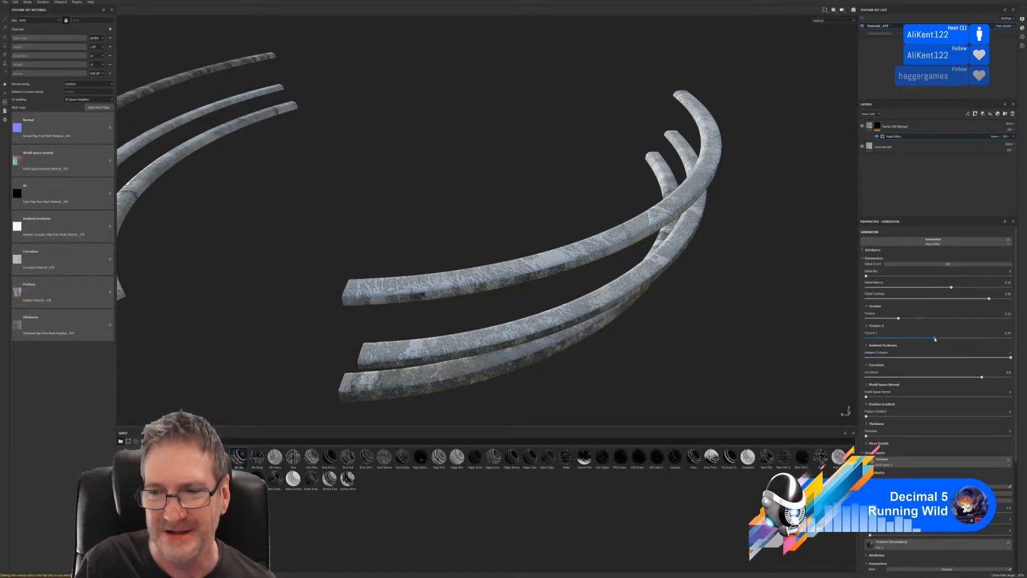
left_click_drag(935, 338, 906, 339)
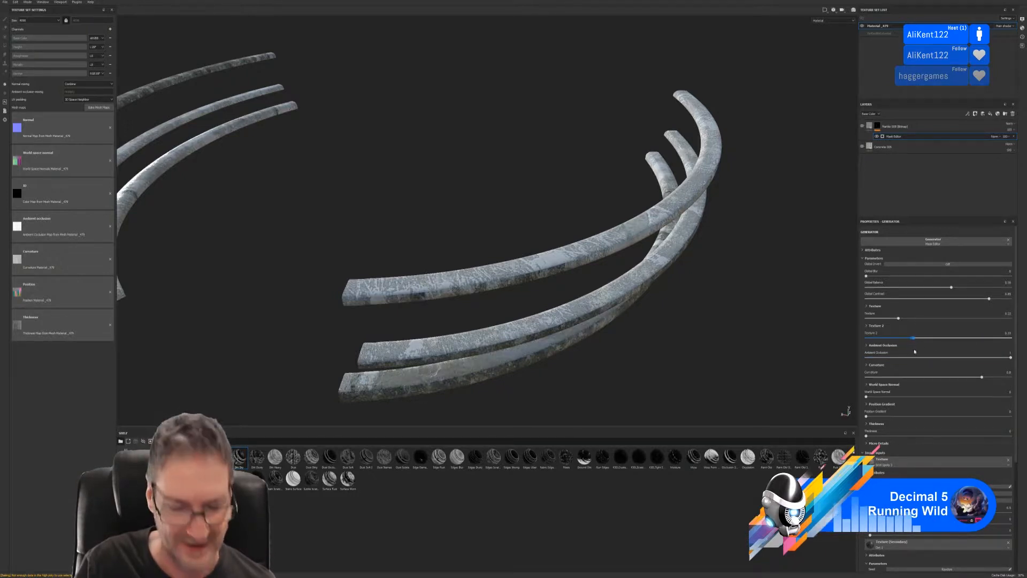
left_click_drag(633, 374, 508, 394, "alt")
scroll(521, 367, "up", 4)
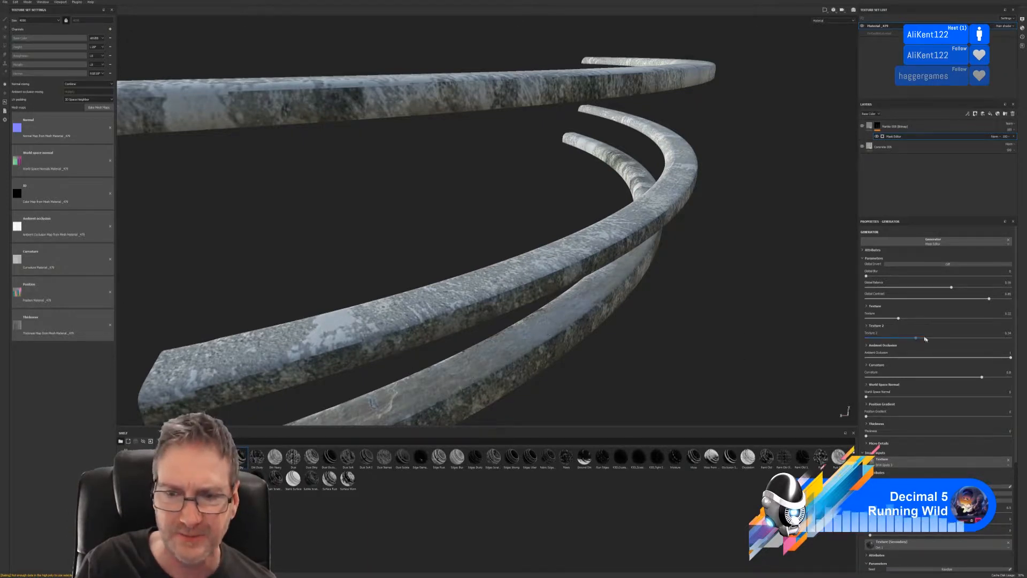
mouse_move(924, 339)
left_mouse_down()
mouse_move(986, 340)
mouse_move(880, 338)
mouse_move(973, 348)
mouse_move(912, 349)
mouse_move(960, 350)
mouse_move(928, 358)
left_mouse_up()
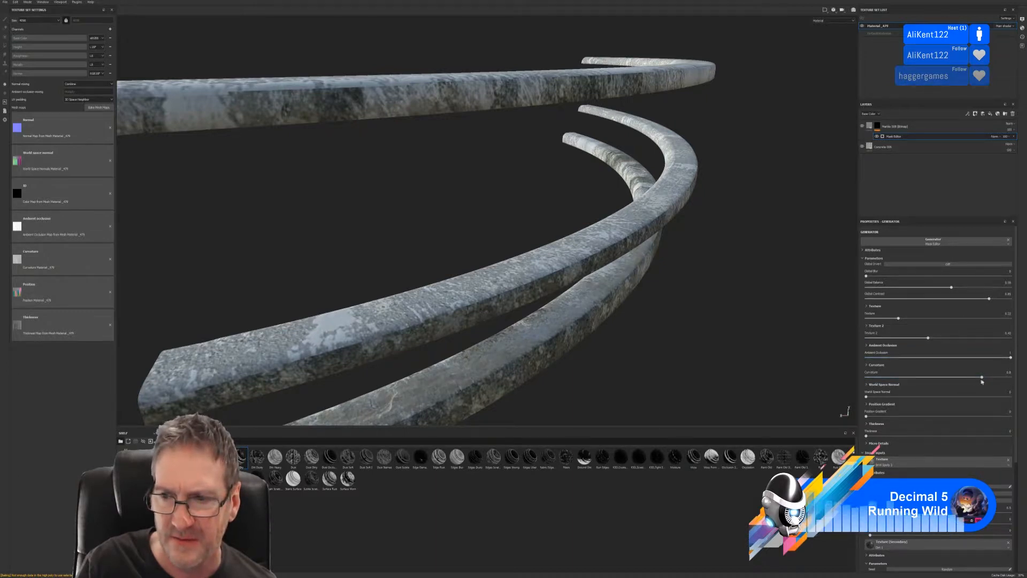
- Lower the Marble mask's curvature and ambient occlusion influence and raise its world space normal influence
left_click_drag(981, 377, 942, 381)
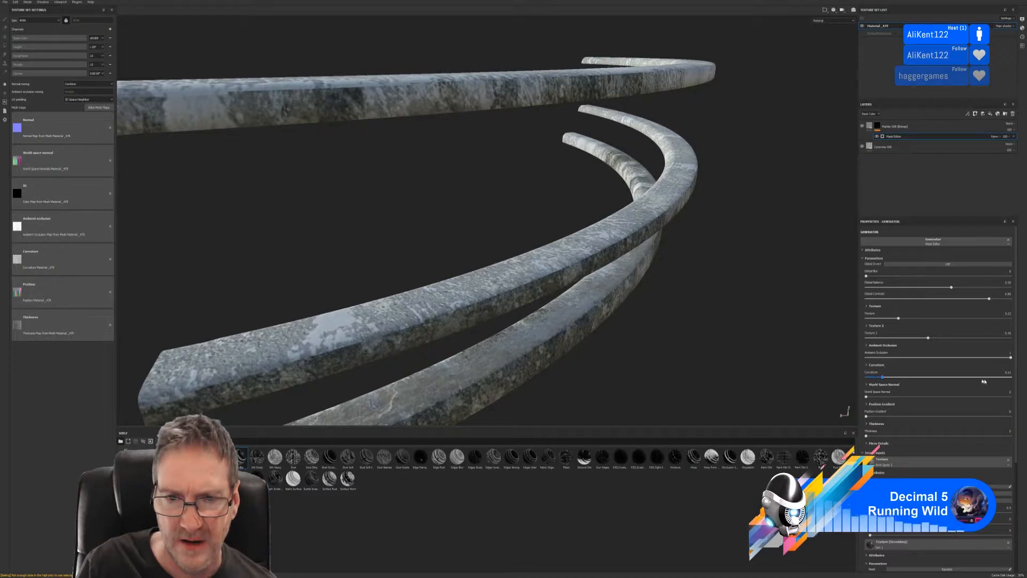
left_click_drag(983, 382, 916, 395)
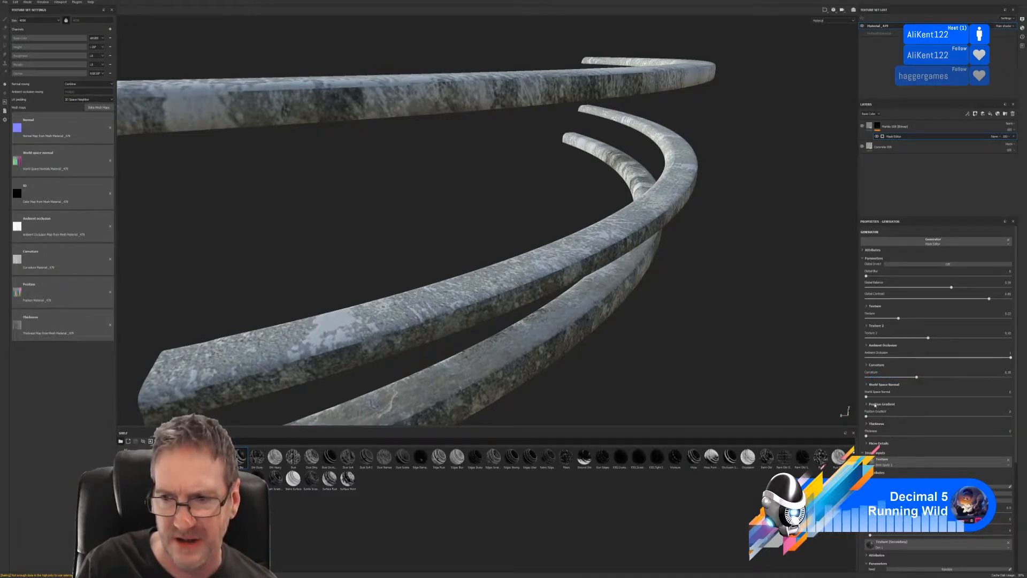
left_click_drag(867, 398, 969, 388)
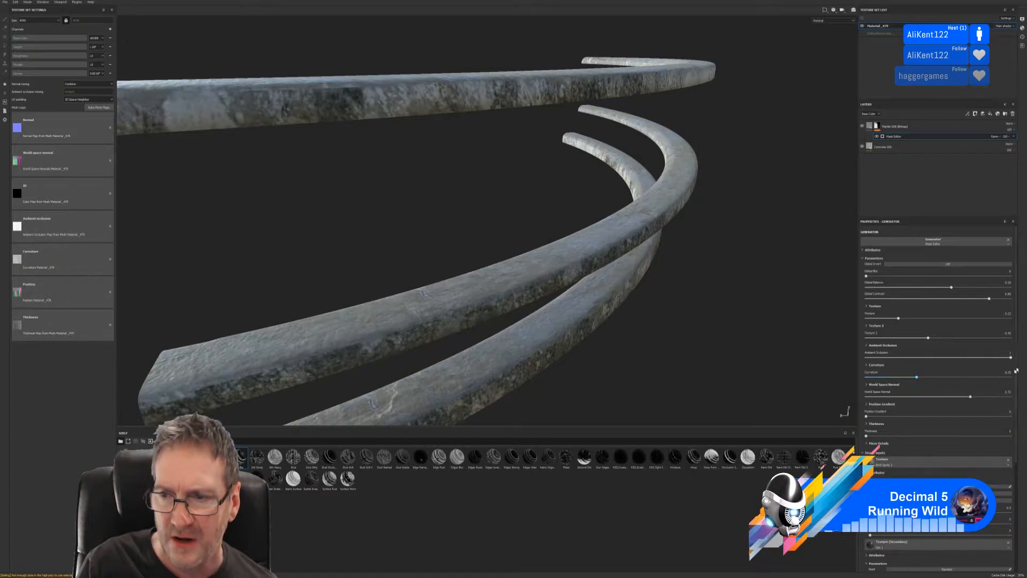
left_click_drag(1008, 357, 981, 357)
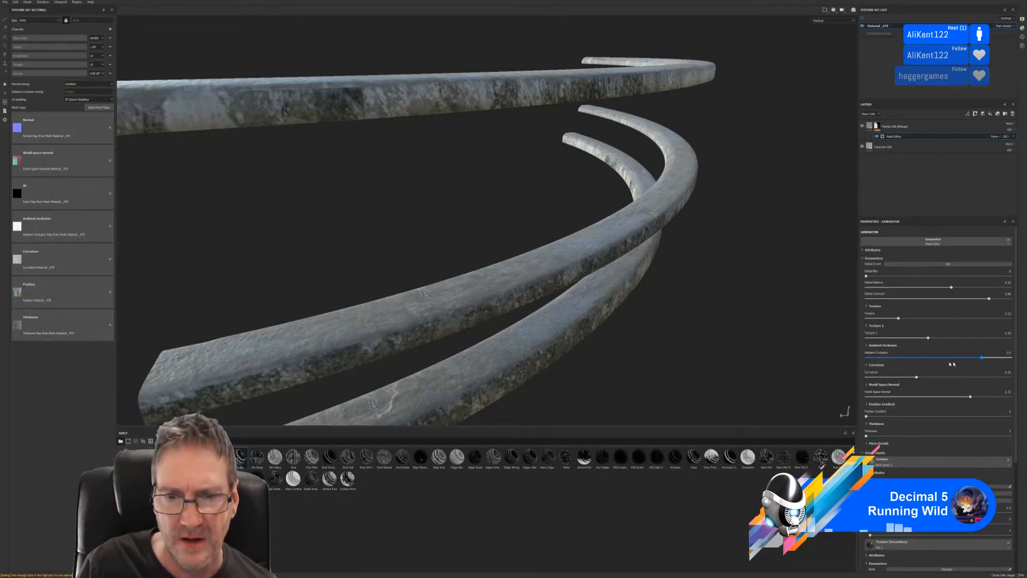
- Set the Marble mask's ambient occlusion influence to about 0.77 and raise its position gradient influence to about 0.38
left_click(873, 358)
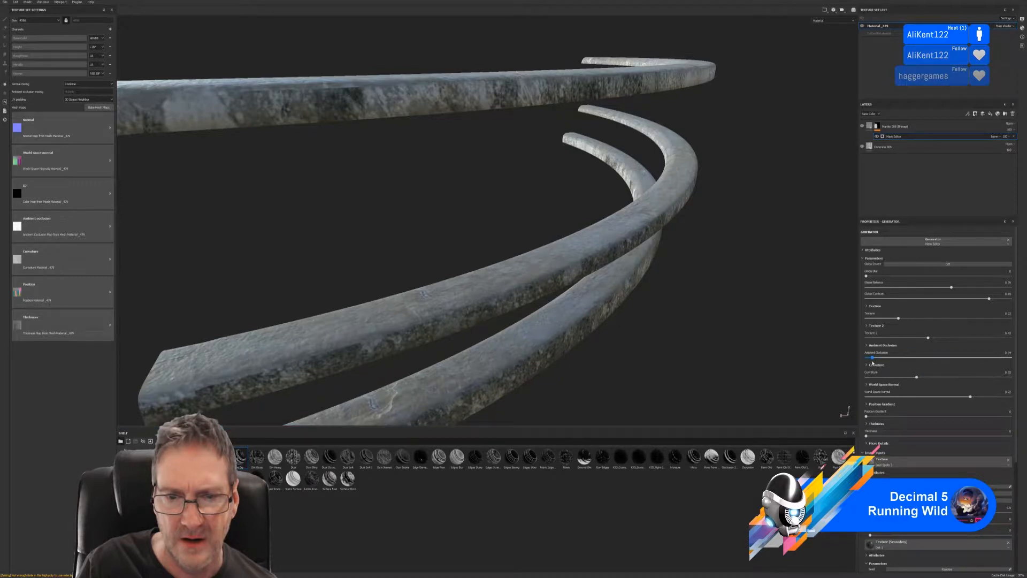
left_click(982, 358)
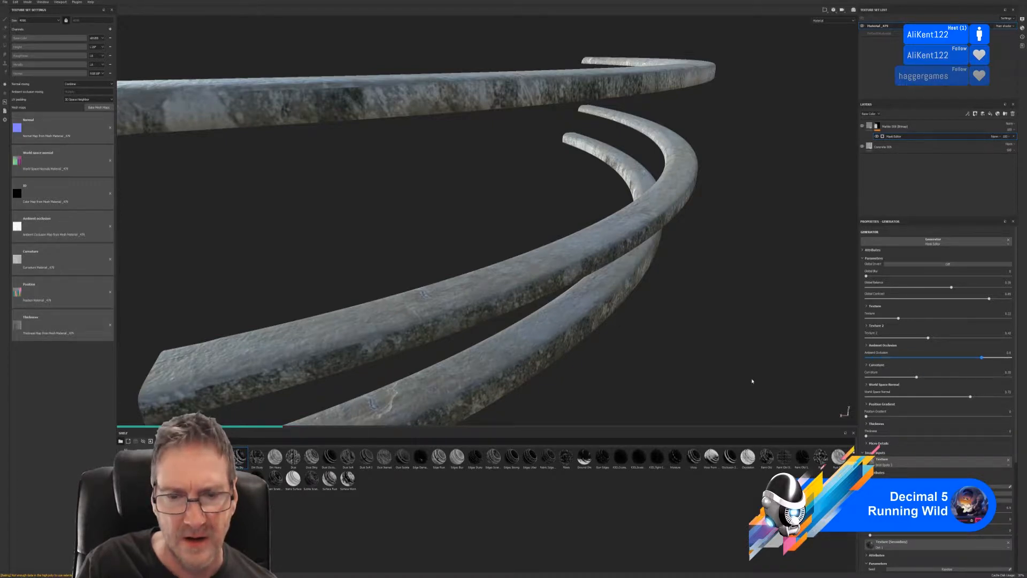
left_click(977, 357)
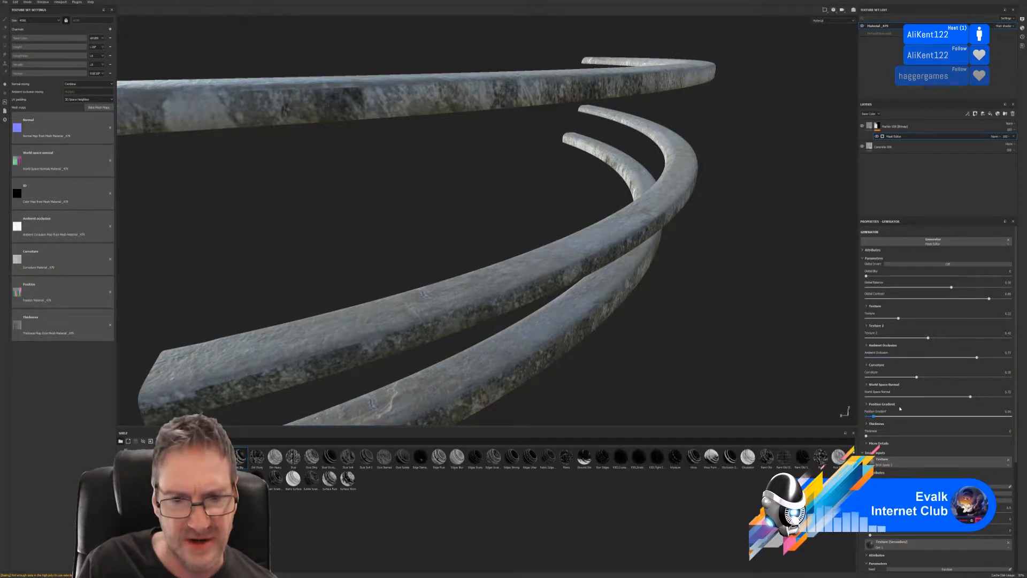
left_click(901, 410)
left_click_drag(901, 408, 927, 404)
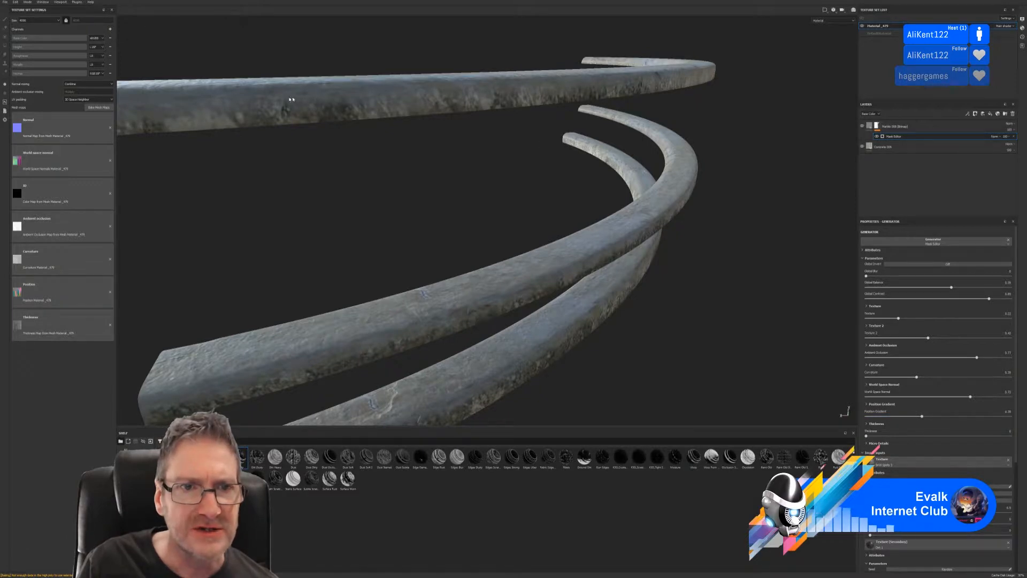
left_click_drag(461, 154, 534, 238, "alt")
mouse_move(545, 177)
left_mouse_down("alt")
mouse_move(535, 219)
mouse_move(557, 182)
mouse_move(556, 252)
left_mouse_up("alt")
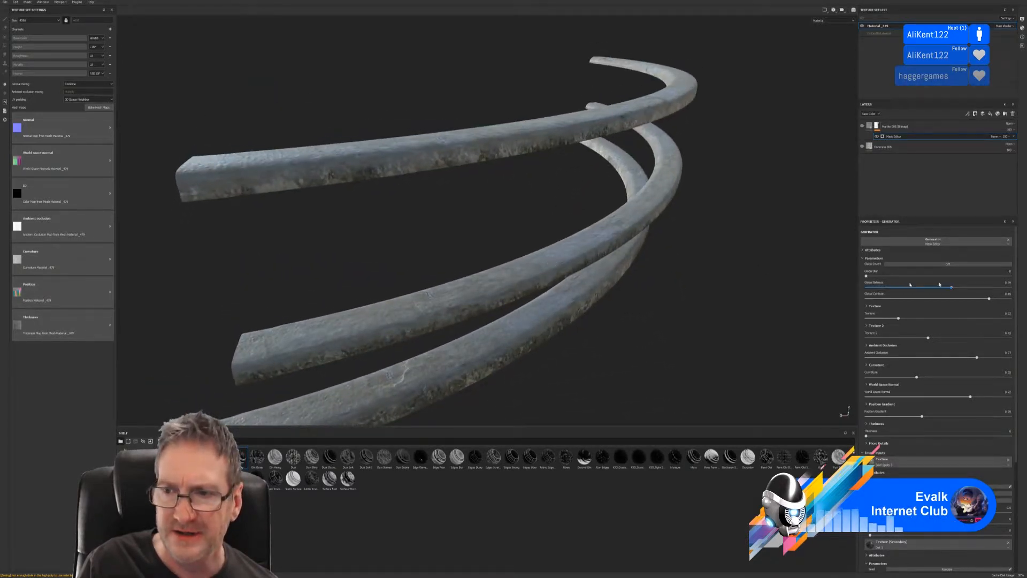
- Try inverting the Marble mask globally and check the trims from several angles
left_click(946, 265)
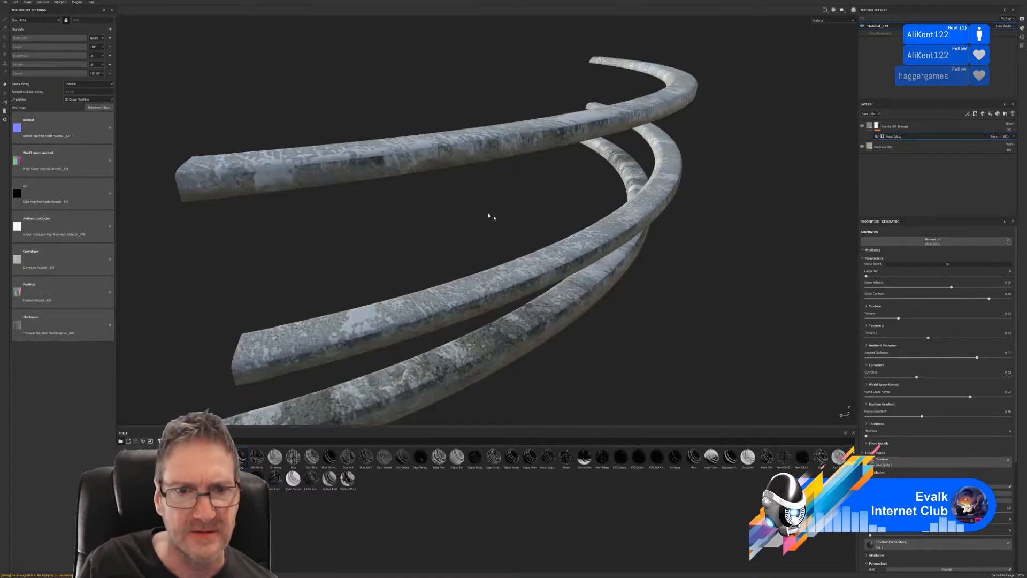
mouse_move(490, 217)
left_mouse_down("alt")
mouse_move(498, 239)
mouse_move(514, 230)
mouse_move(478, 203)
mouse_move(459, 165)
mouse_move(475, 177)
left_mouse_up("alt")
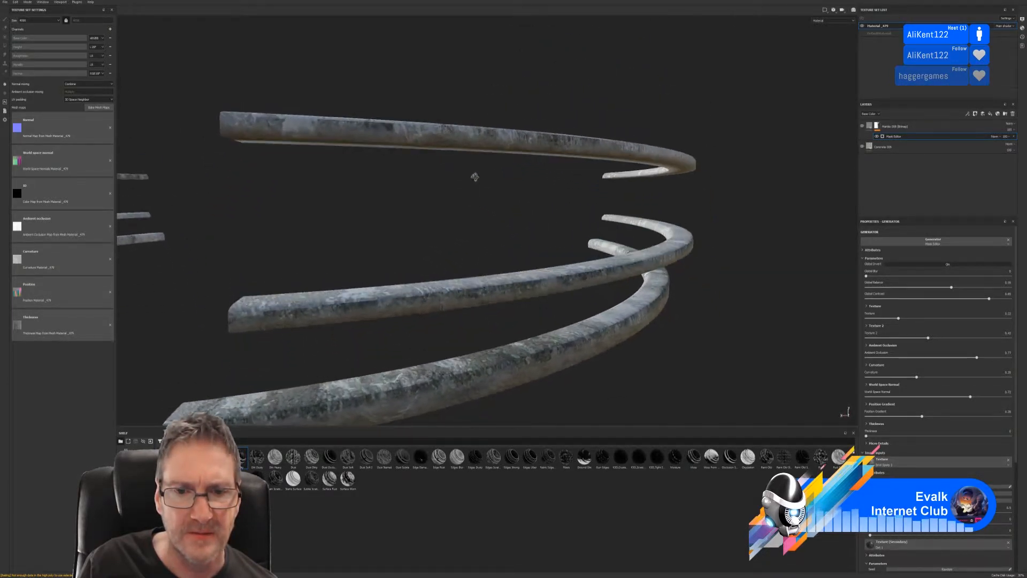
mouse_move(487, 230)
left_mouse_down("alt")
mouse_move(817, 239)
mouse_move(818, 223)
mouse_move(811, 235)
mouse_move(456, 240)
mouse_move(473, 264)
mouse_move(484, 244)
mouse_move(514, 255)
mouse_move(526, 218)
mouse_move(505, 274)
left_mouse_up("alt")
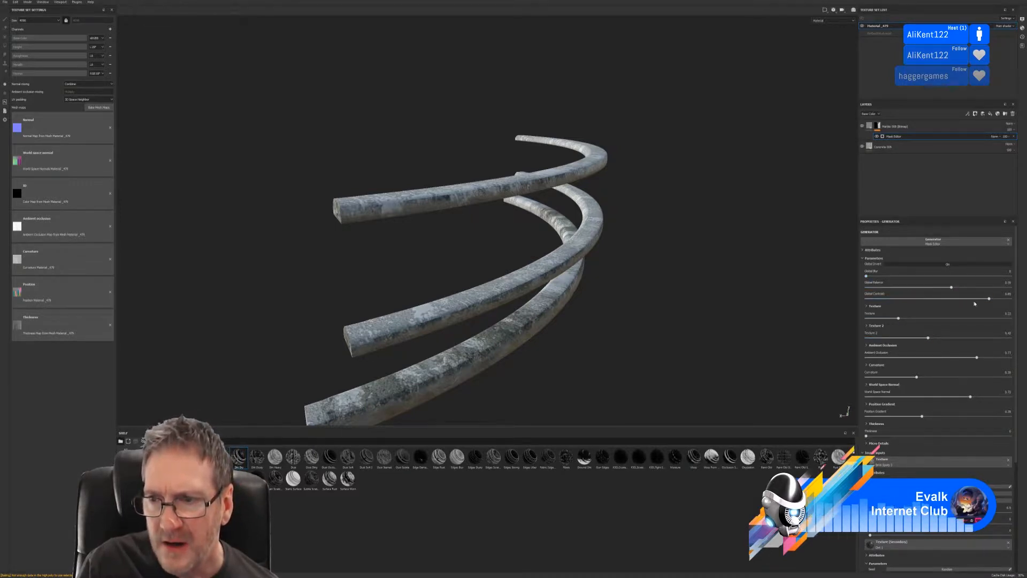
- Raise the Marble mask's global contrast to about 0.94 and check the breakup along the trims
mouse_move(987, 299)
left_mouse_down()
mouse_move(921, 299)
mouse_move(1006, 308)
mouse_move(935, 315)
mouse_move(996, 311)
left_mouse_up()
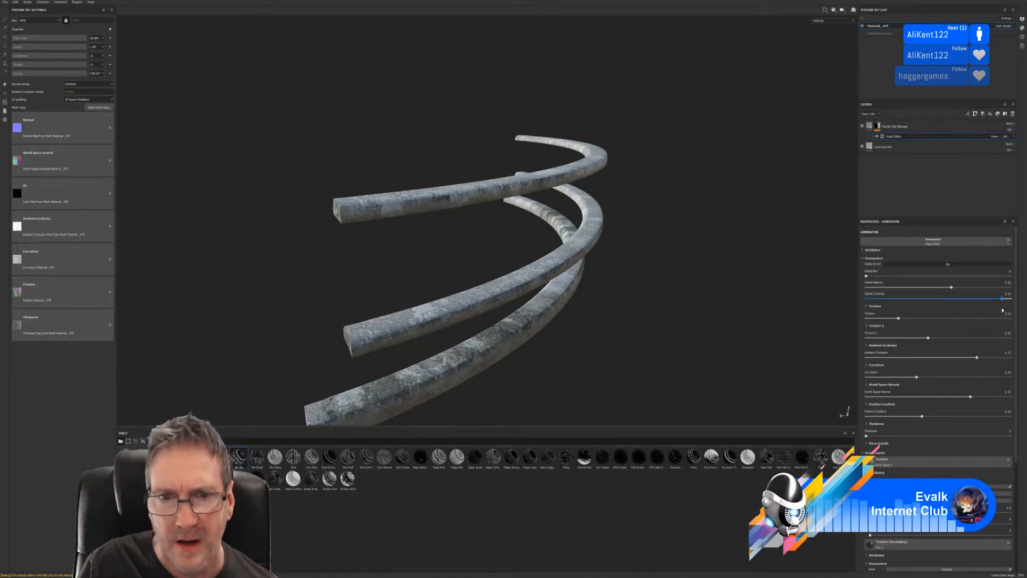
left_click_drag(623, 280, 437, 199, "alt")
scroll(437, 199, "up", 5)
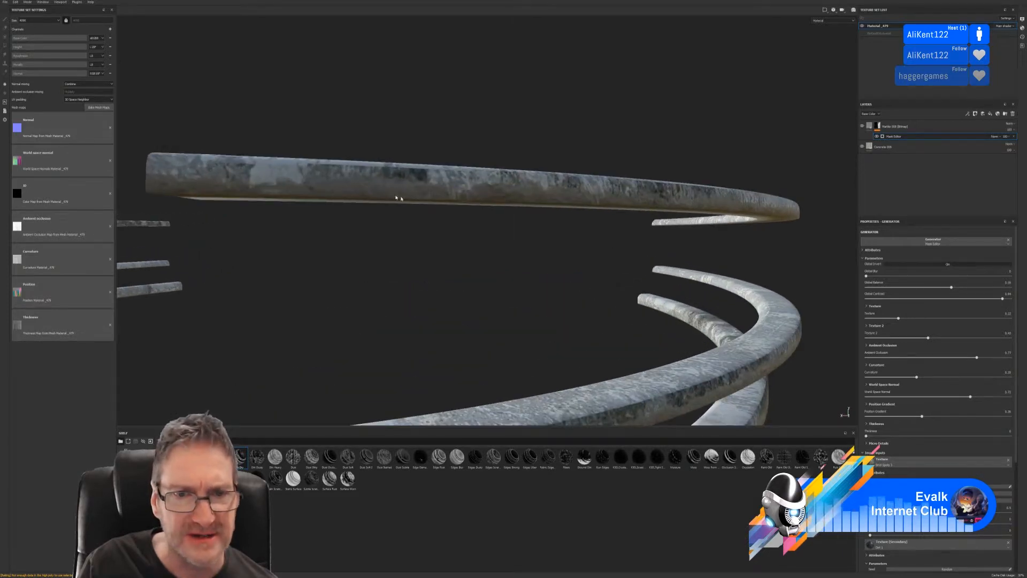
left_click_drag(594, 200, 458, 247, "alt")
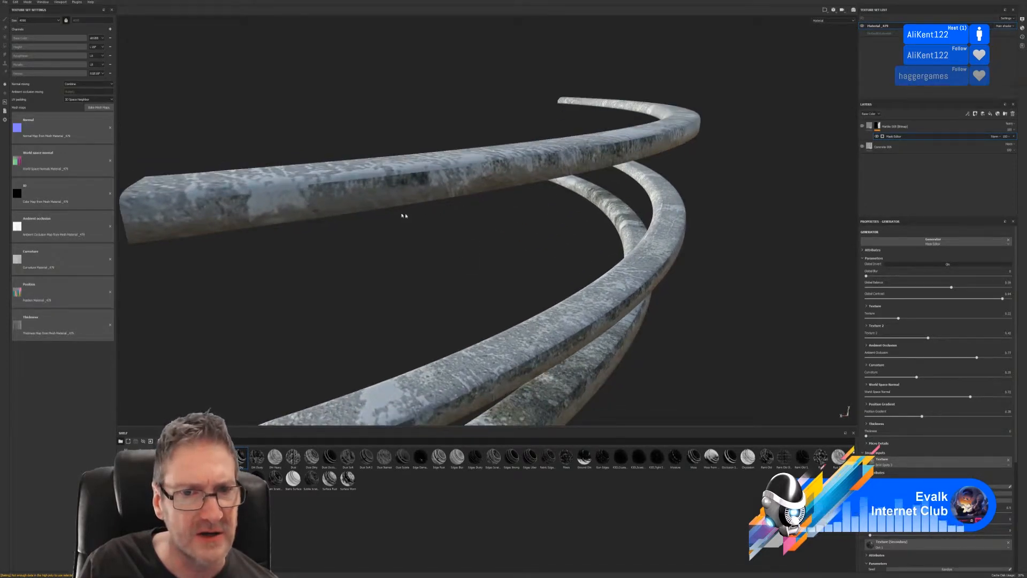
left_click_drag(404, 216, 514, 277, "alt")
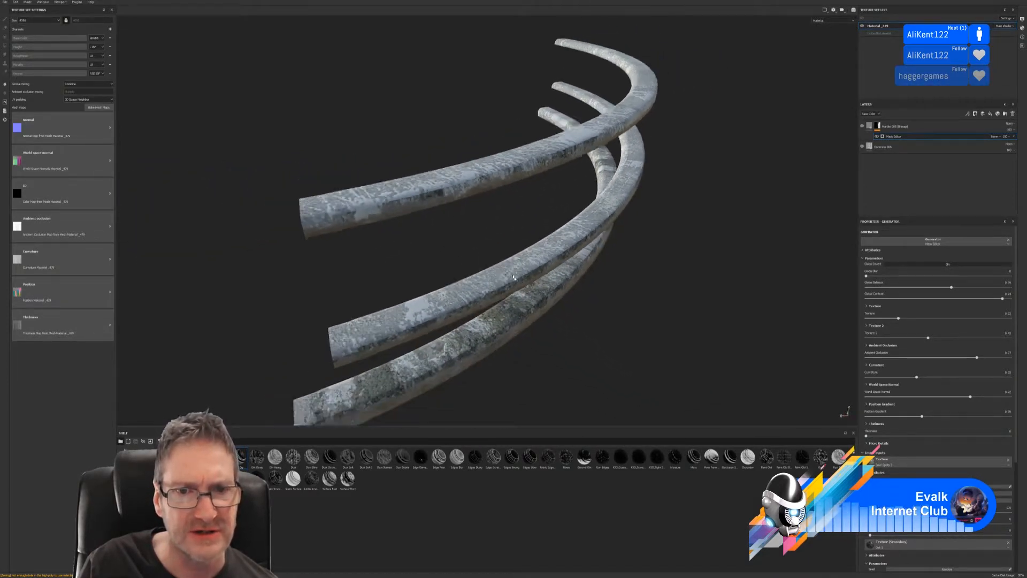
scroll(513, 277, "down", 1)
- Turn off the Marble mask's global invert and compare the marble distribution on the trims
left_click(947, 263)
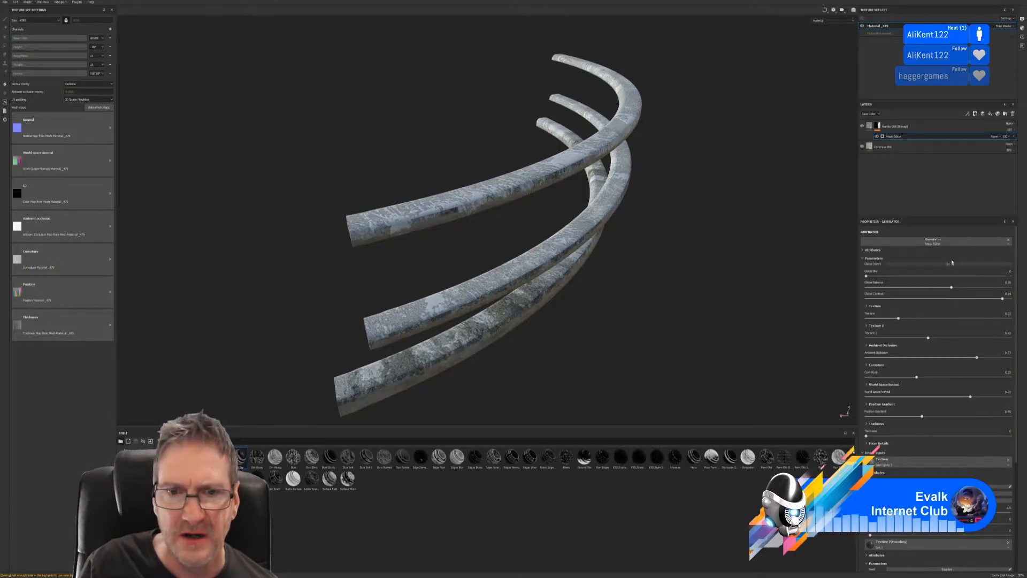
left_click_drag(656, 266, 614, 178, "alt")
left_click_drag(631, 214, 636, 235, "alt")
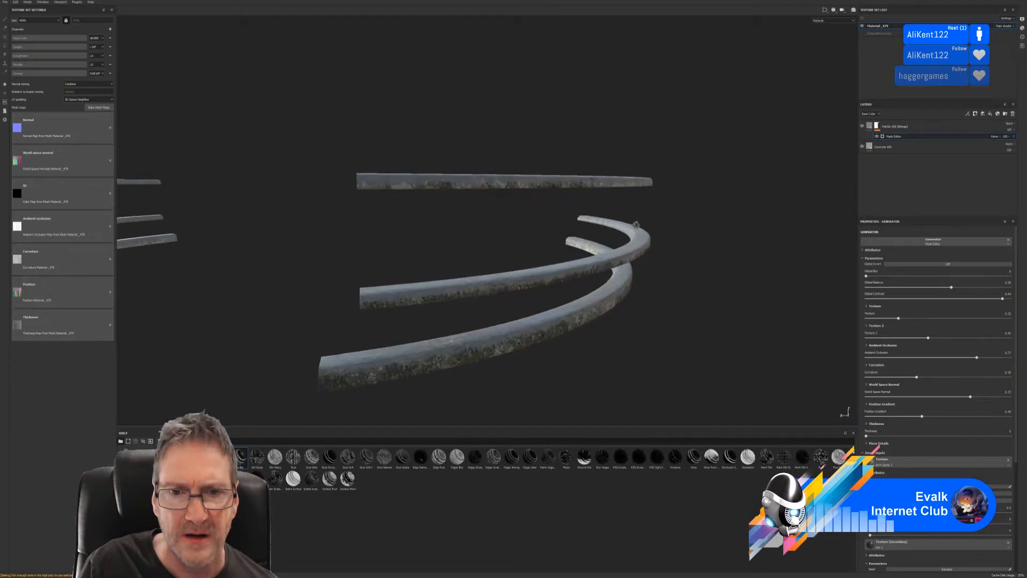
left_click_drag(423, 214, 435, 250, "alt")
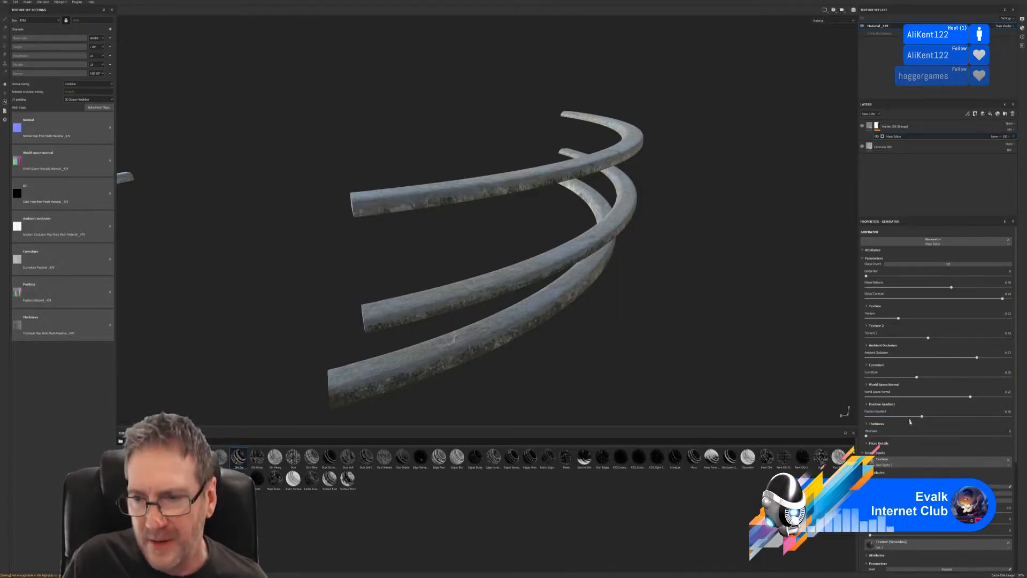
- Try adding thickness influence to the Marble mask
left_click_drag(867, 436, 923, 436)
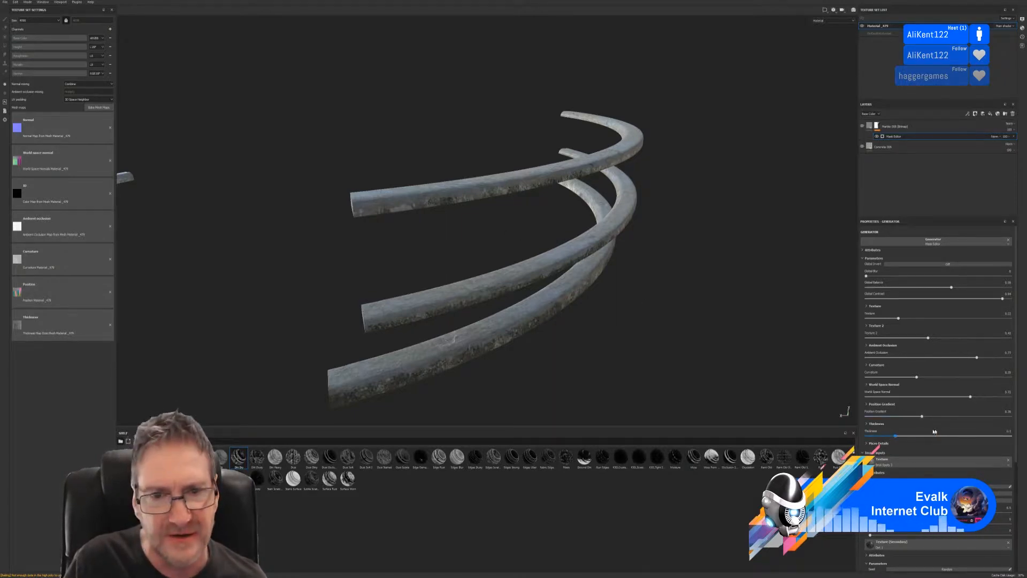
left_click(894, 437)
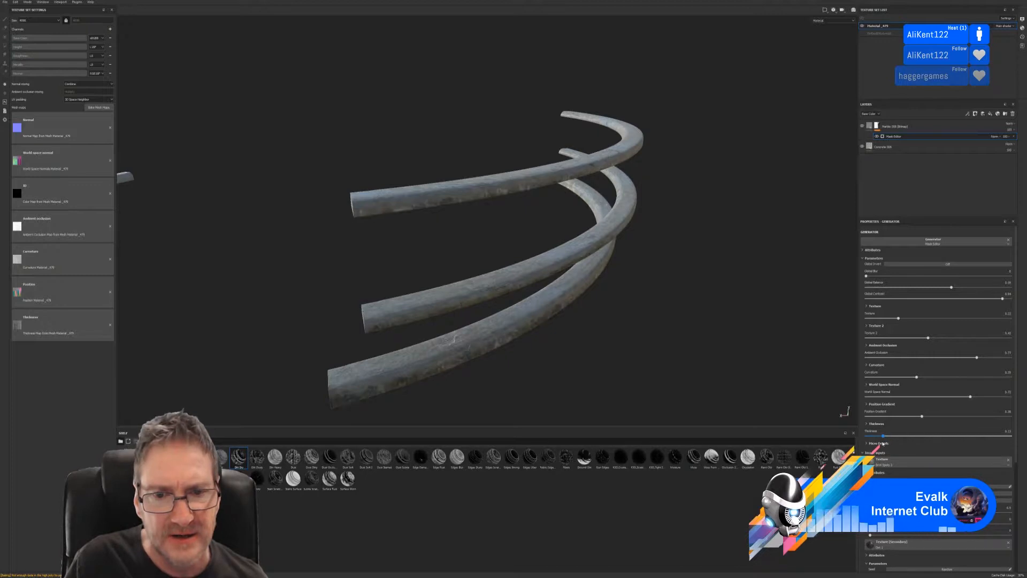
left_click_drag(895, 441, 844, 443)
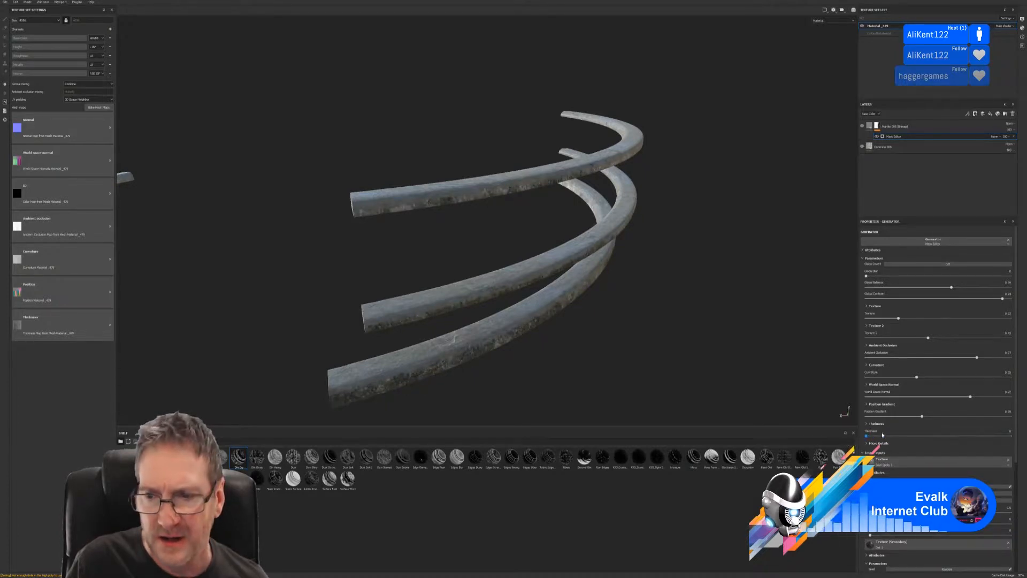
- Lower the Marble mask's position gradient influence to about 0.27 and set its world space normal influence to about 0.77
left_click_drag(922, 417, 895, 417)
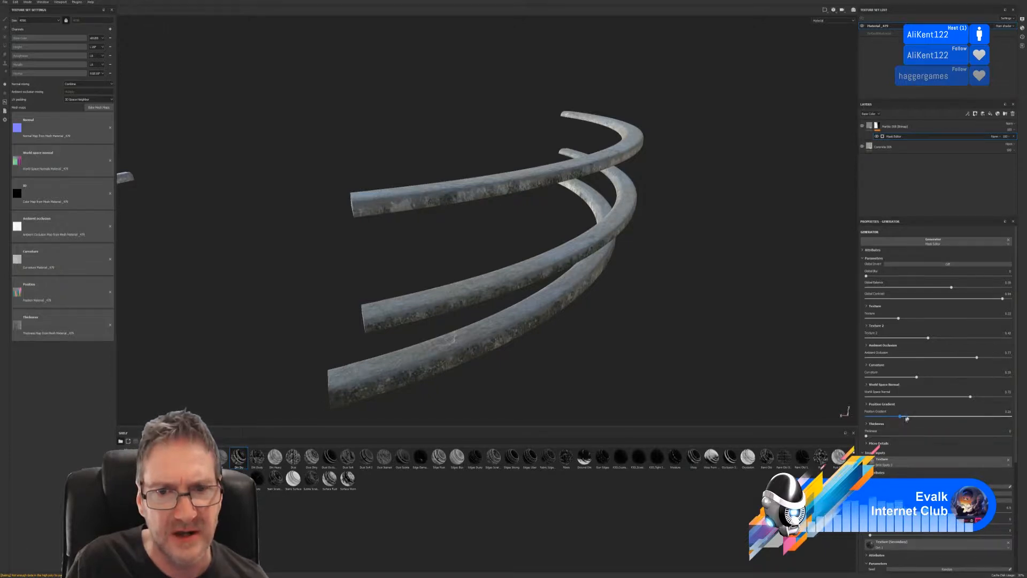
mouse_move(894, 418)
left_mouse_down()
mouse_move(952, 412)
mouse_move(902, 416)
left_mouse_up()
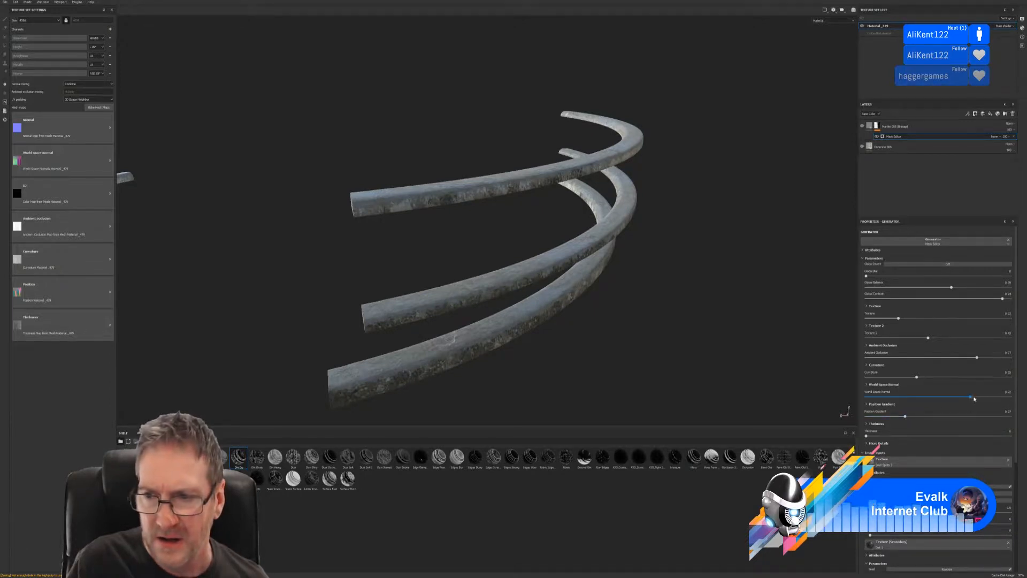
left_click_drag(943, 402, 940, 403)
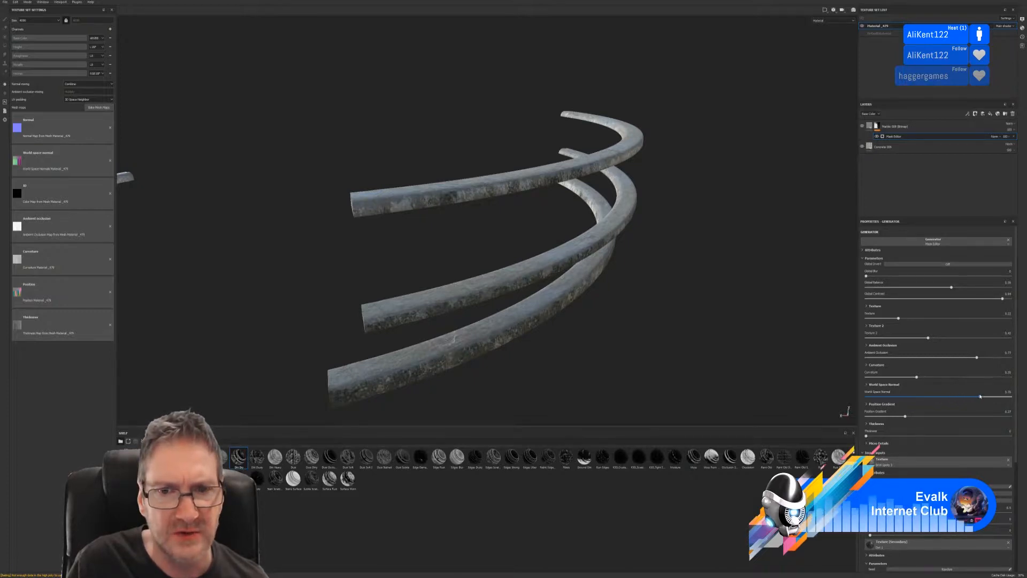
left_click_drag(980, 396, 978, 397)
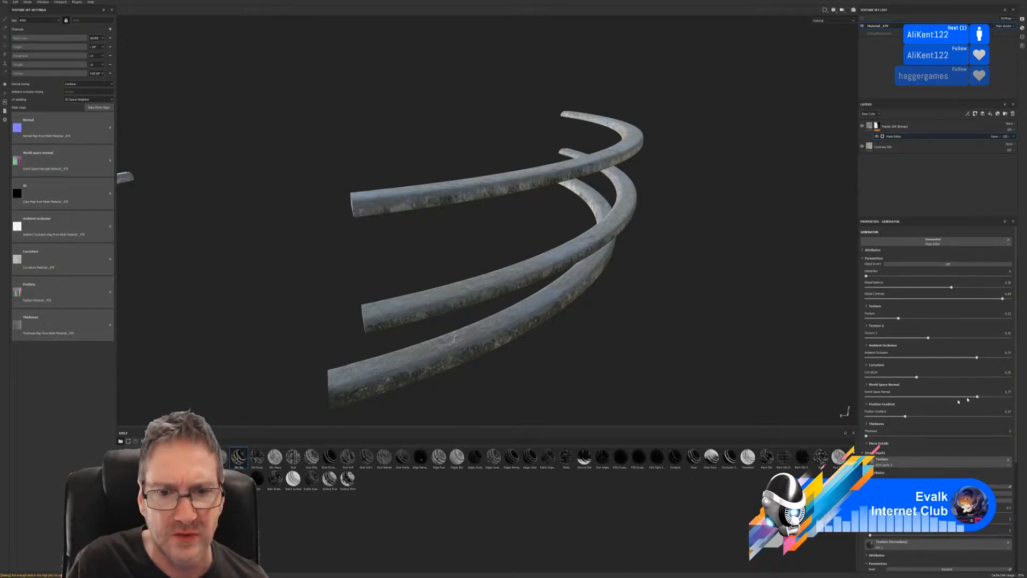
mouse_move(550, 337)
left_mouse_down("alt")
mouse_move(578, 371)
mouse_move(791, 347)
mouse_move(842, 319)
mouse_move(555, 246)
mouse_move(578, 337)
left_mouse_up("alt")
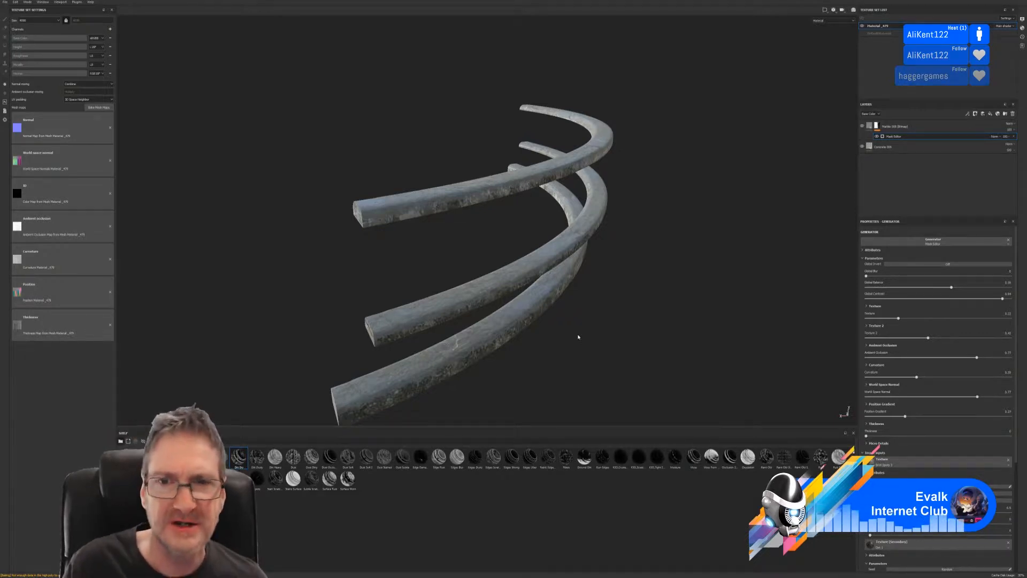
left_click_drag(633, 289, 490, 211, "alt")
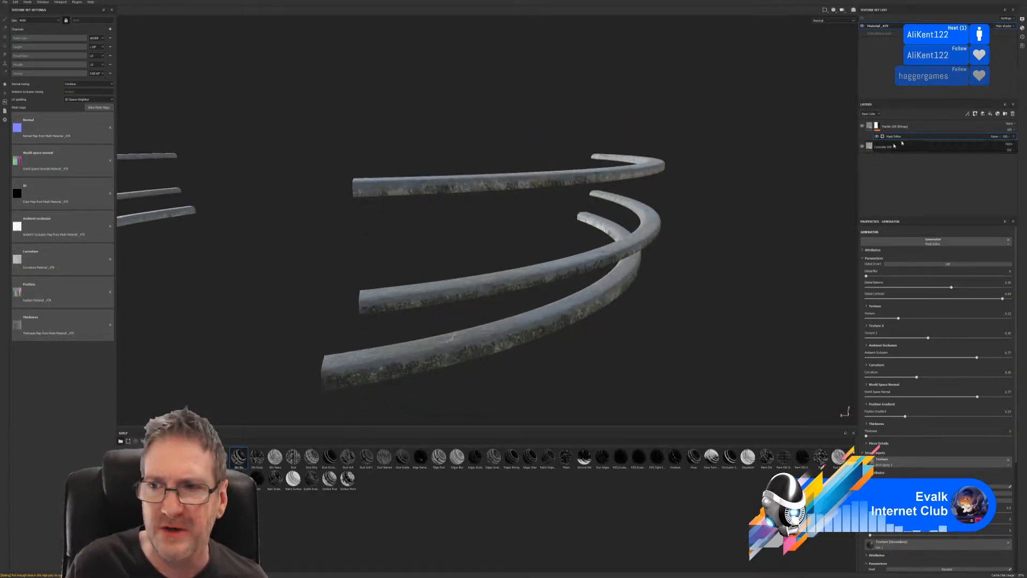
- Try the Marble mask's global invert once more against a close view of the upper trim
left_click(952, 264)
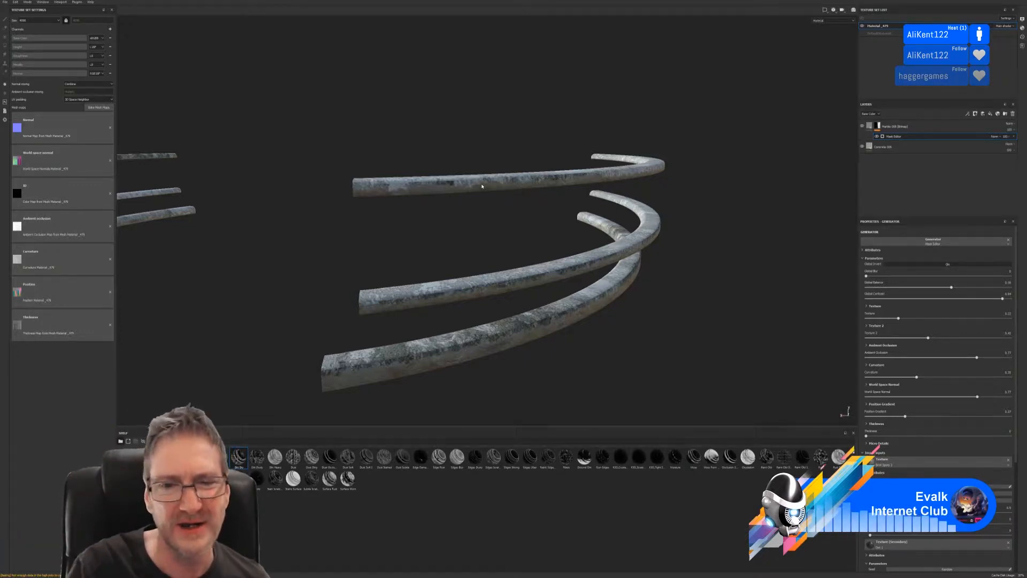
left_click_drag(480, 185, 466, 230, "alt")
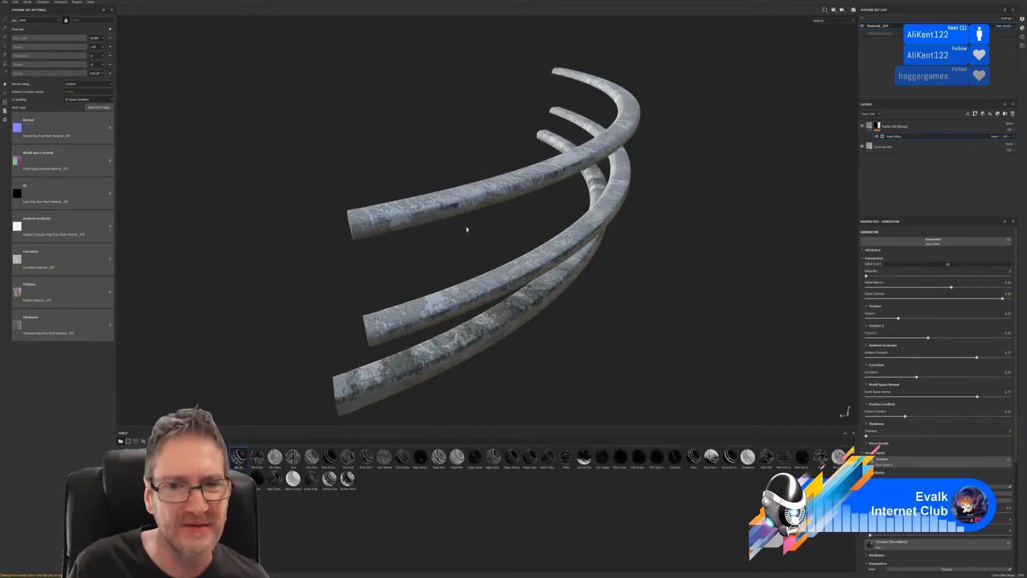
scroll(466, 229, "up", 5)
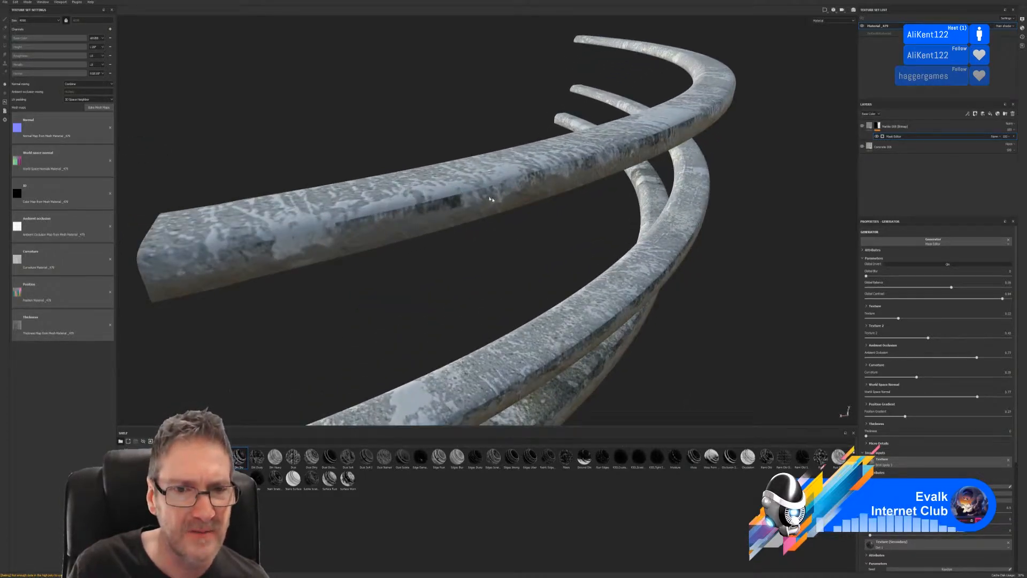
left_click(956, 266)
- Examine the marble and concrete blend on the curved trims from the side, from above and up close
scroll(453, 258, "down", 2)
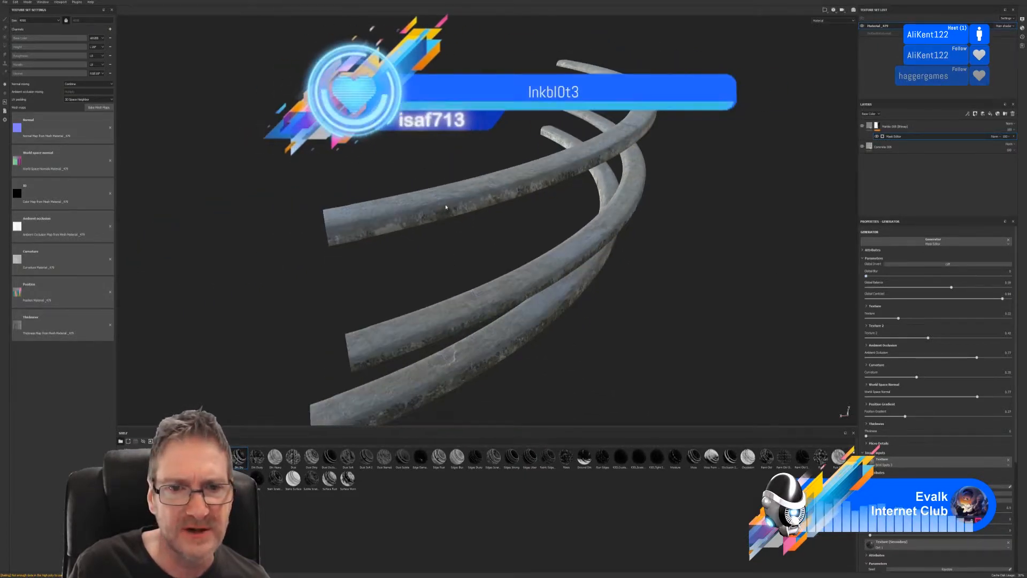
left_click_drag(446, 207, 343, 205, "alt")
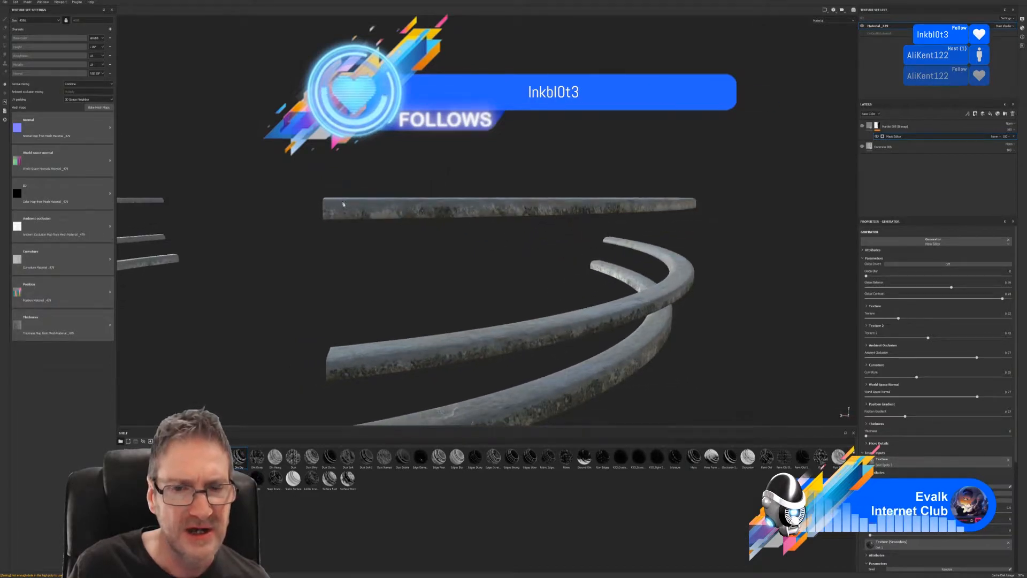
left_click_drag(677, 199, 555, 199, "alt")
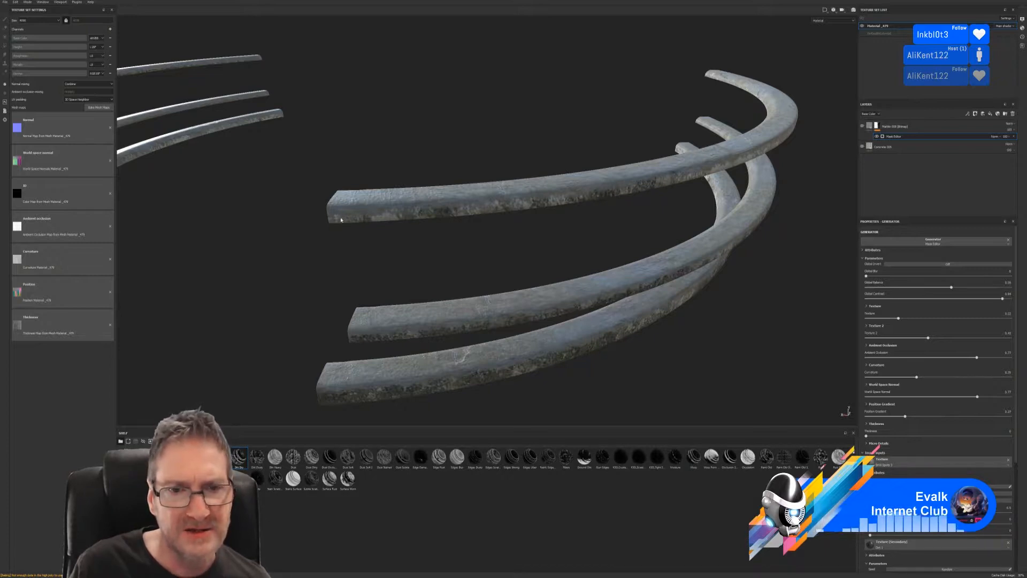
left_click_drag(723, 154, 370, 139, "alt")
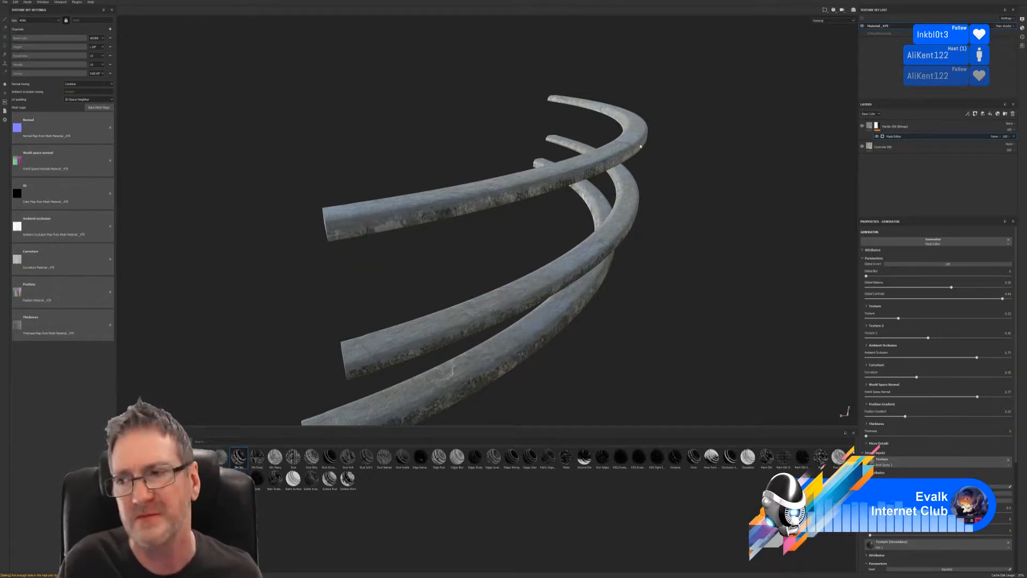
left_click_drag(640, 145, 415, 161, "alt")
middle_click_drag(432, 155, 392, 192, "alt")
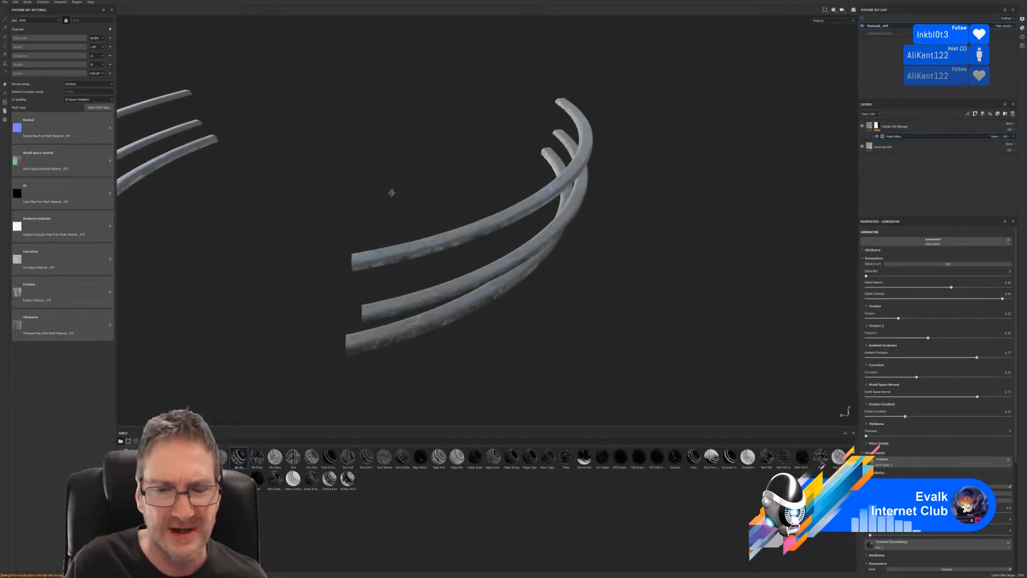
left_click_drag(417, 179, 467, 217, "alt")
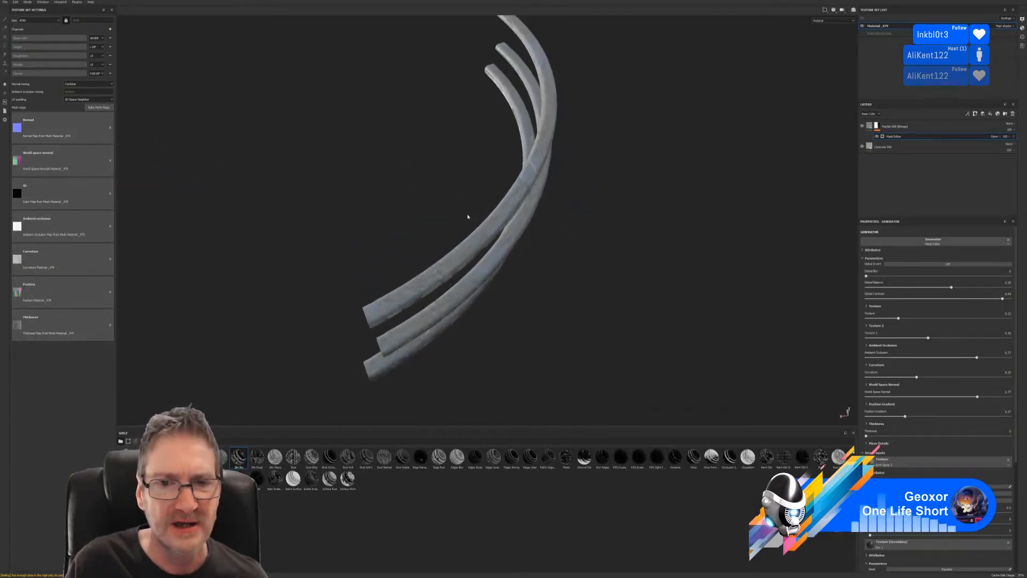
scroll(472, 227, "up", 3)
scroll(472, 227, "up", 2)
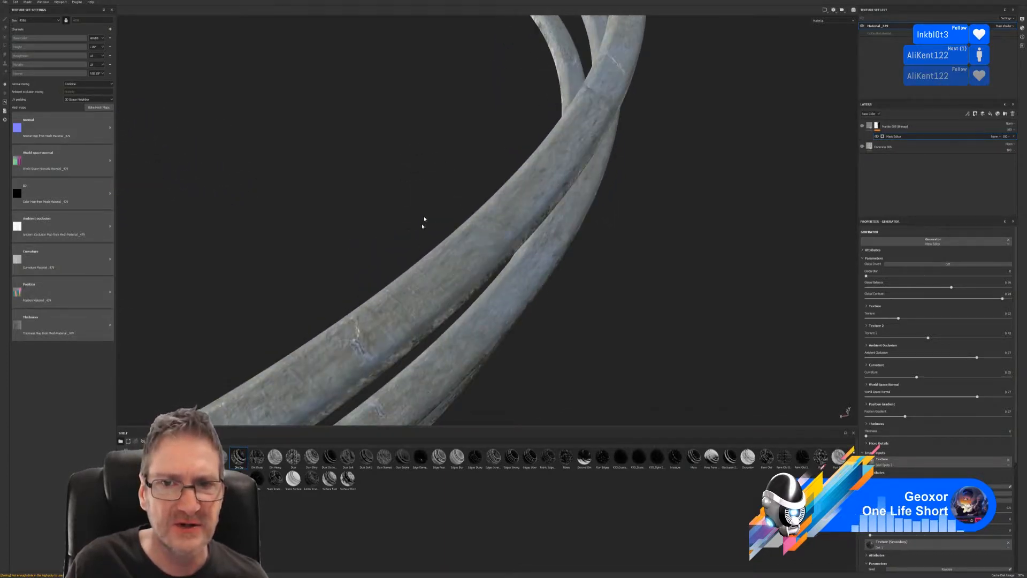
scroll(425, 221, "down", 4)
left_click_drag(428, 223, 454, 226, "alt")
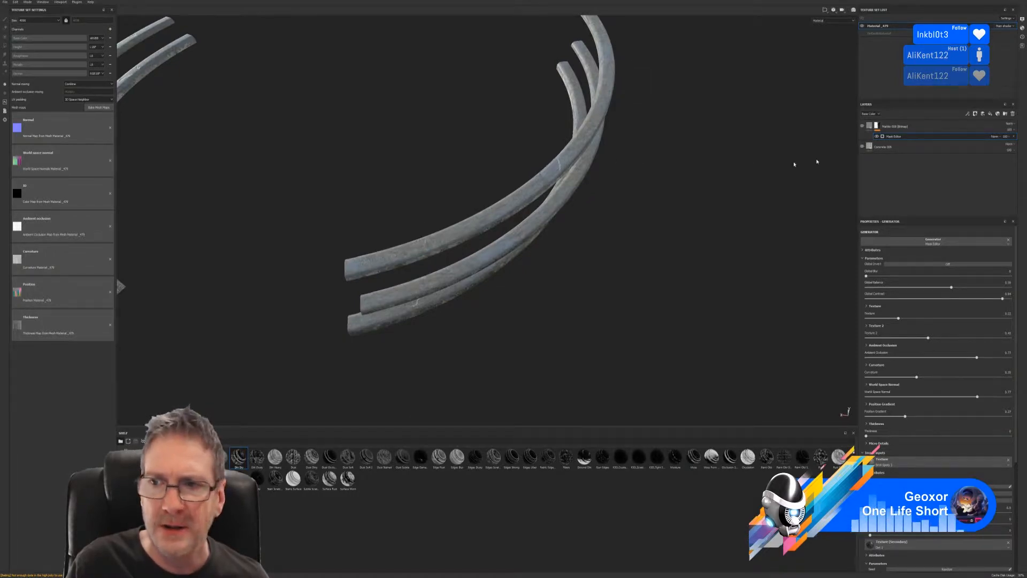
- Examine the marble and concrete blend across the curved trims up close, from above and from the side
left_click_drag(528, 257, 567, 198, "alt")
left_click_drag(478, 140, 562, 258, "alt")
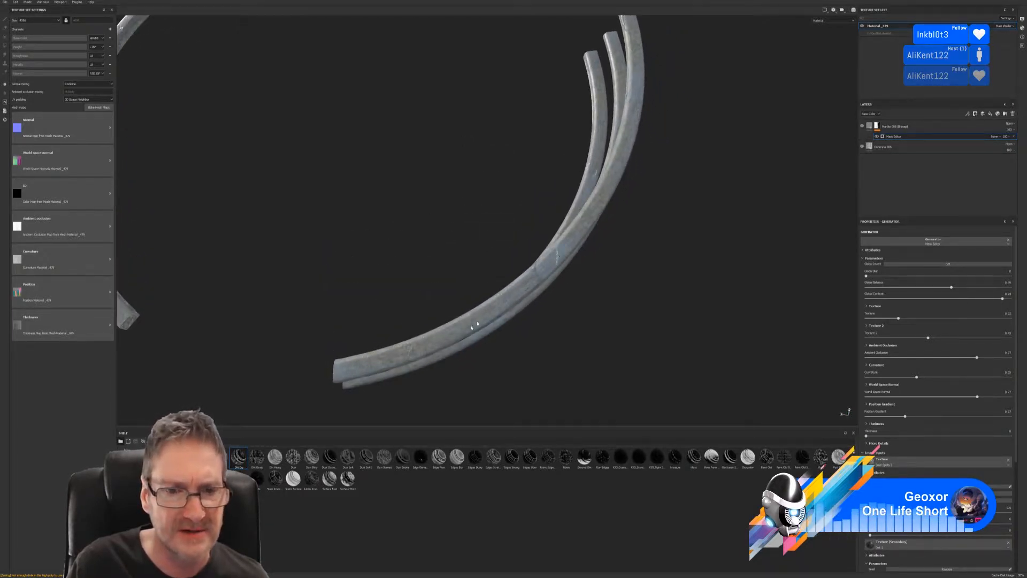
scroll(413, 351, "up", 5)
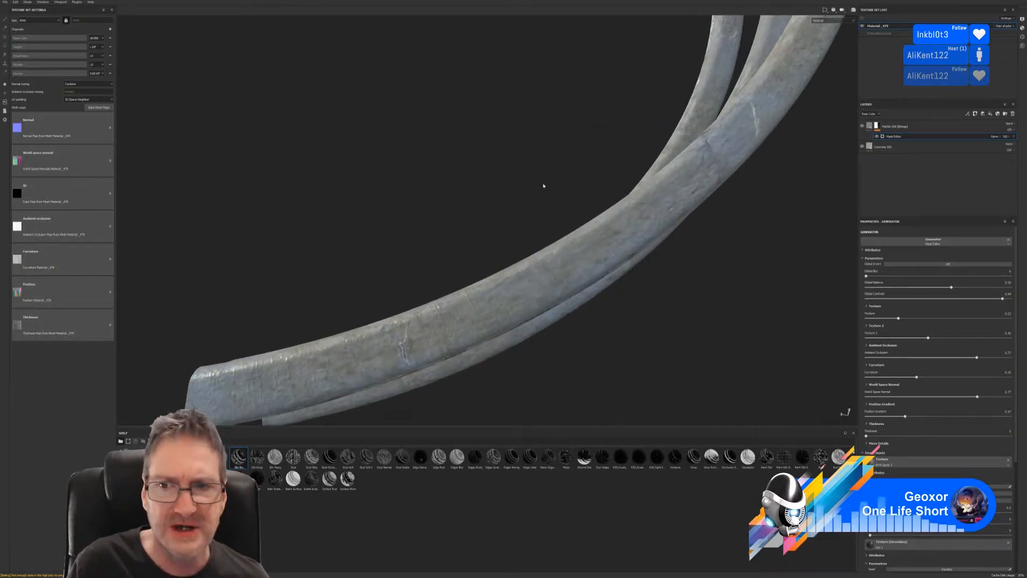
left_click_drag(544, 185, 448, 163, "alt")
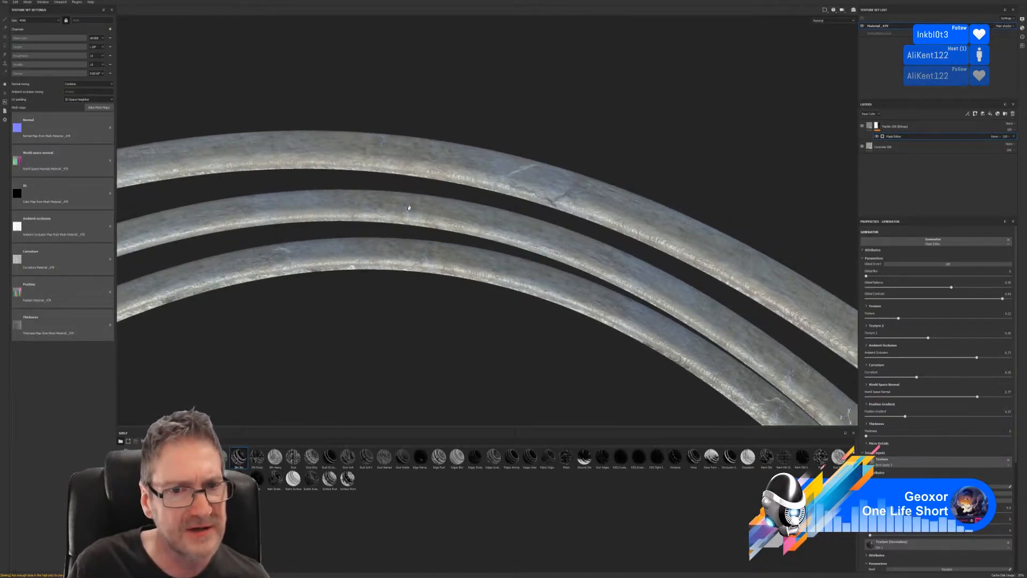
right_click_drag(414, 226, 354, 102, "alt")
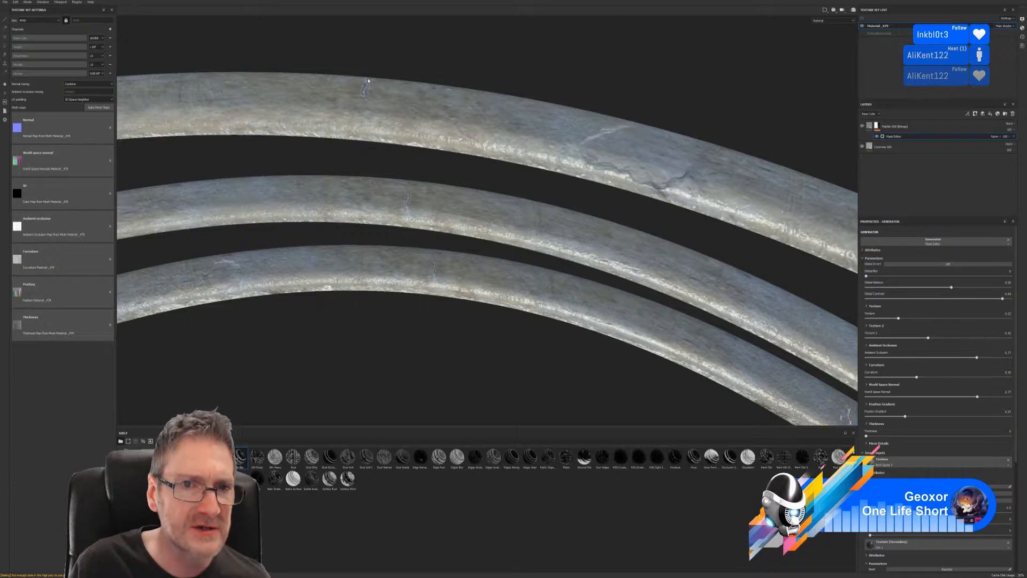
left_click_drag(464, 143, 99, 151, "alt")
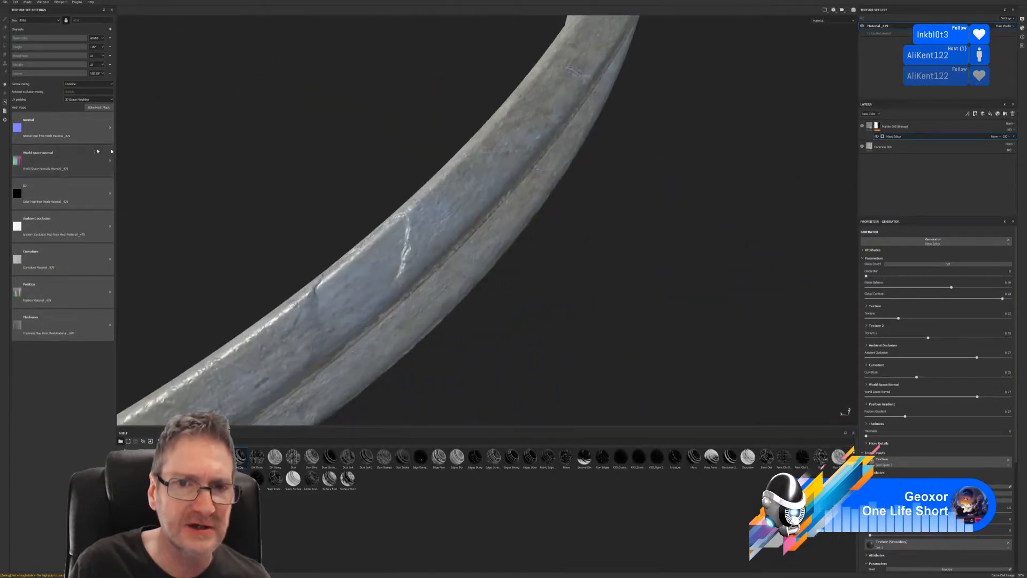
right_click_drag(358, 214, 475, 259, "alt")
left_click_drag(475, 259, 458, 191, "alt")
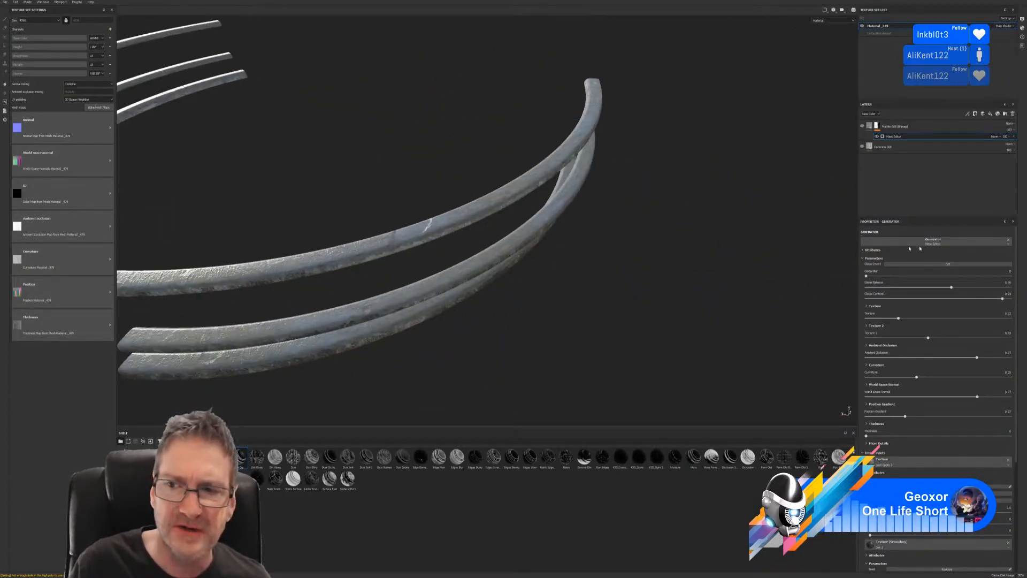
left_click_drag(454, 246, 491, 242, "alt")
middle_click_drag(415, 245, 591, 160, "alt")
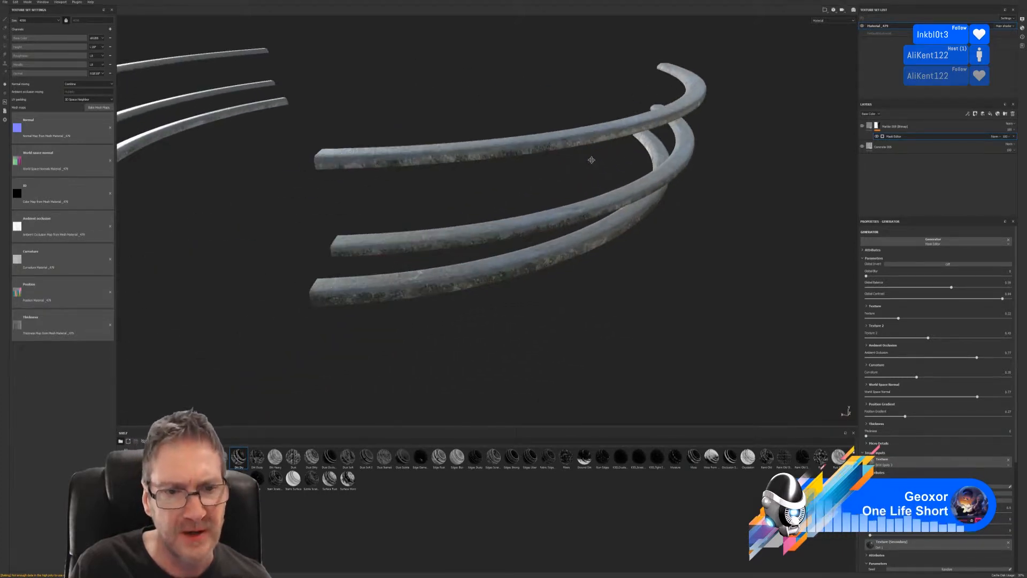
- Try a dry forest ground material as a fill layer above the Marble layer, and delete that layer again
left_click(130, 533)
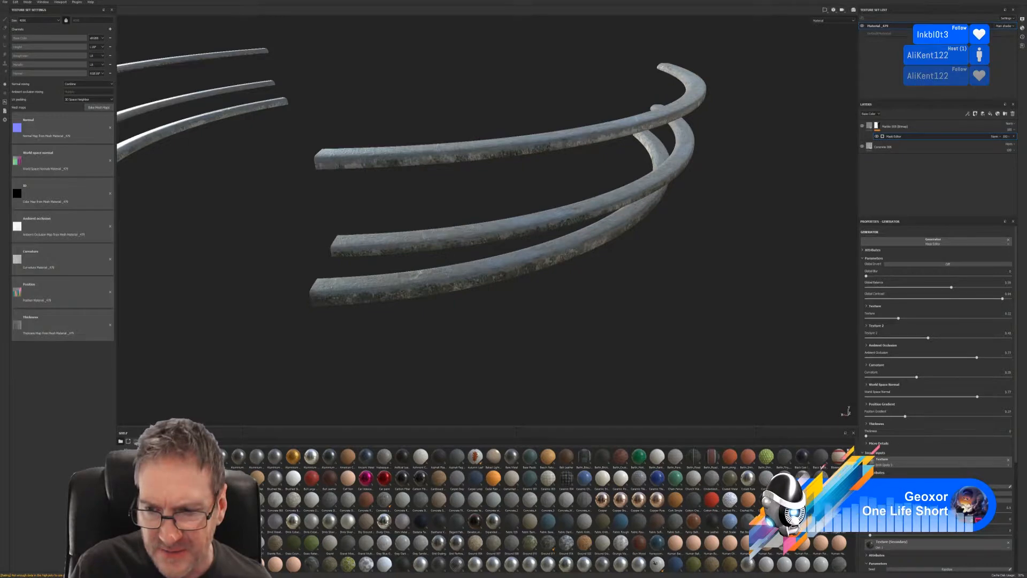
mouse_move(803, 521)
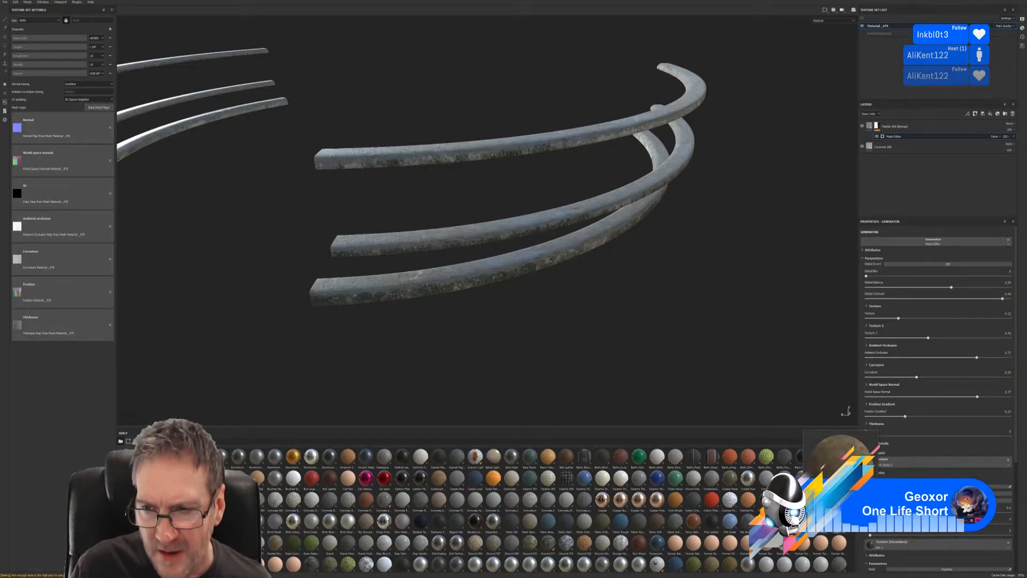
left_click_drag(802, 521, 901, 125)
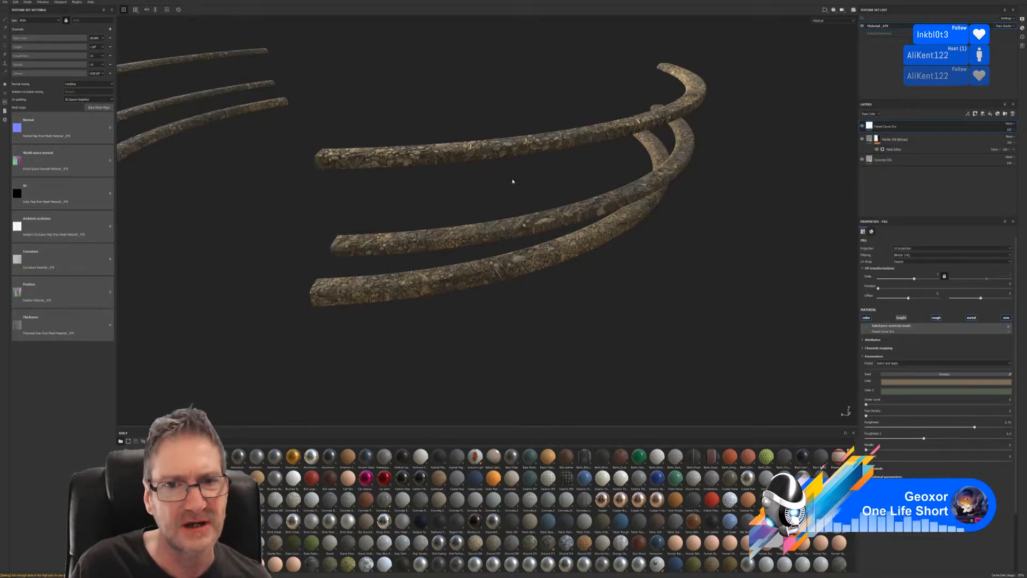
left_click_drag(542, 181, 551, 229, "alt")
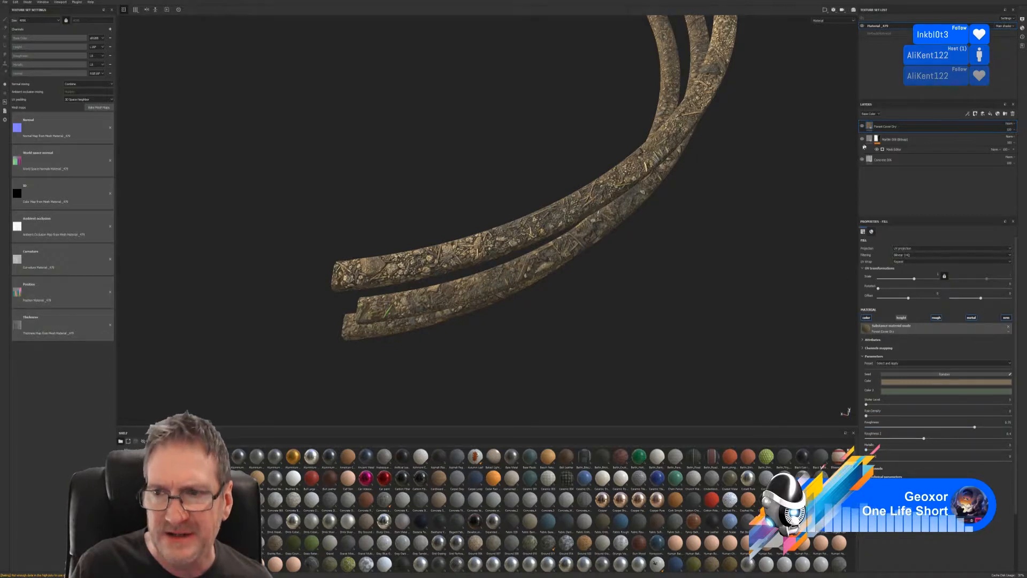
left_click(883, 125)
key("Delete")
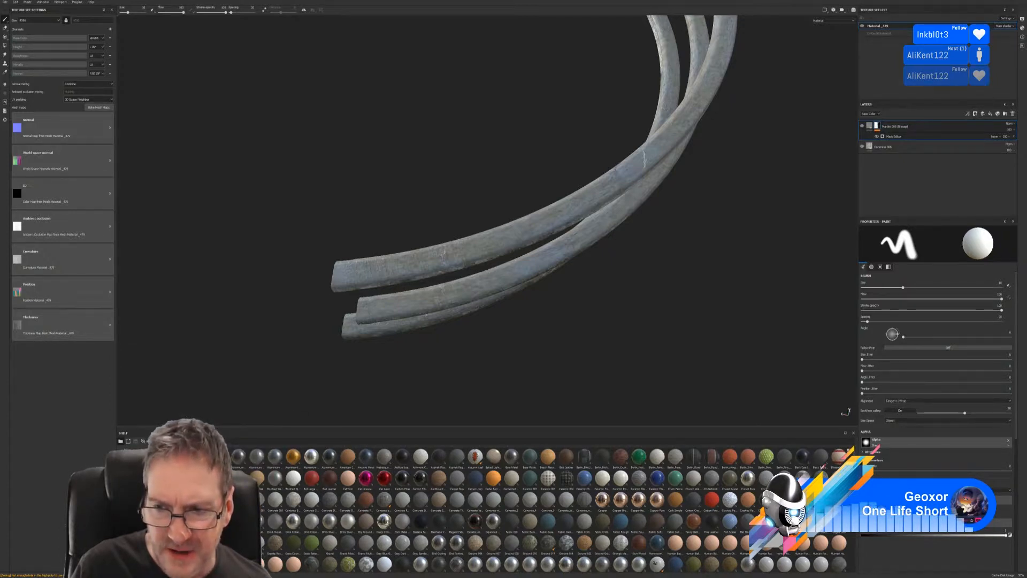
- Save the project
mouse_move(836, 499)
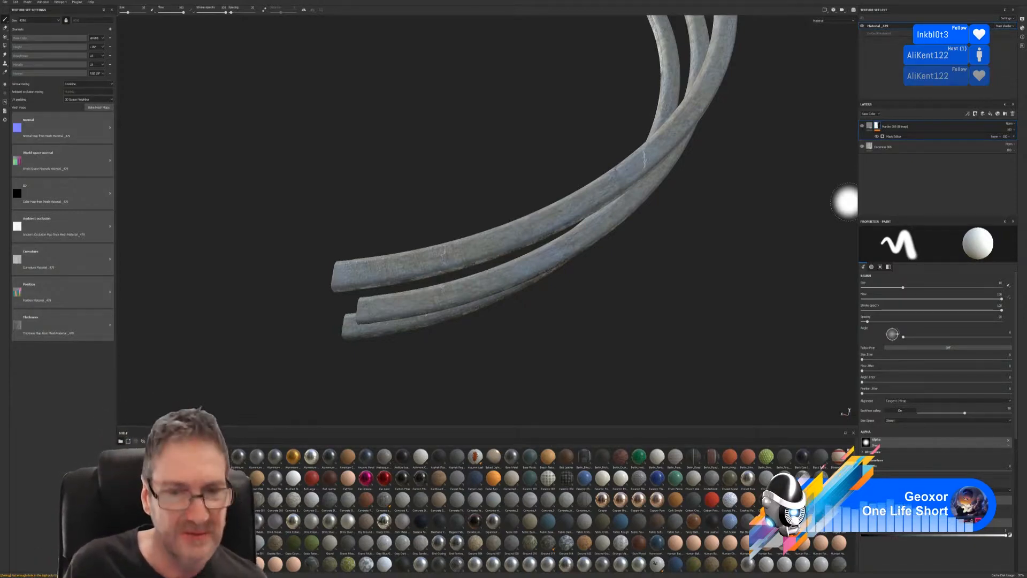
mouse_move(586, 305)
left_mouse_down("alt")
mouse_move(613, 253)
mouse_move(614, 279)
left_mouse_up("alt")
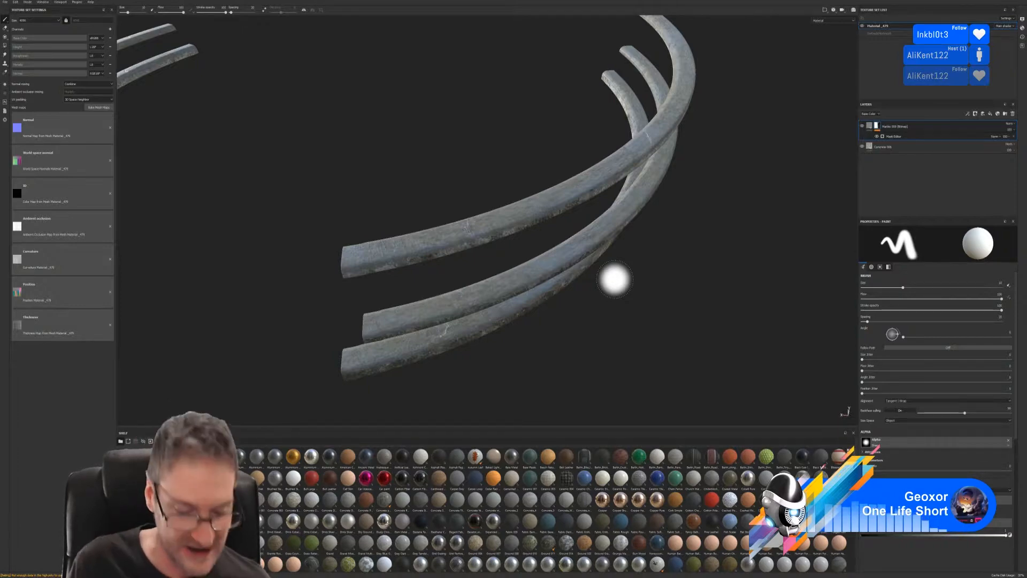
mouse_move(612, 321)
left_mouse_down("alt")
mouse_move(637, 287)
mouse_move(628, 291)
left_mouse_up("alt")
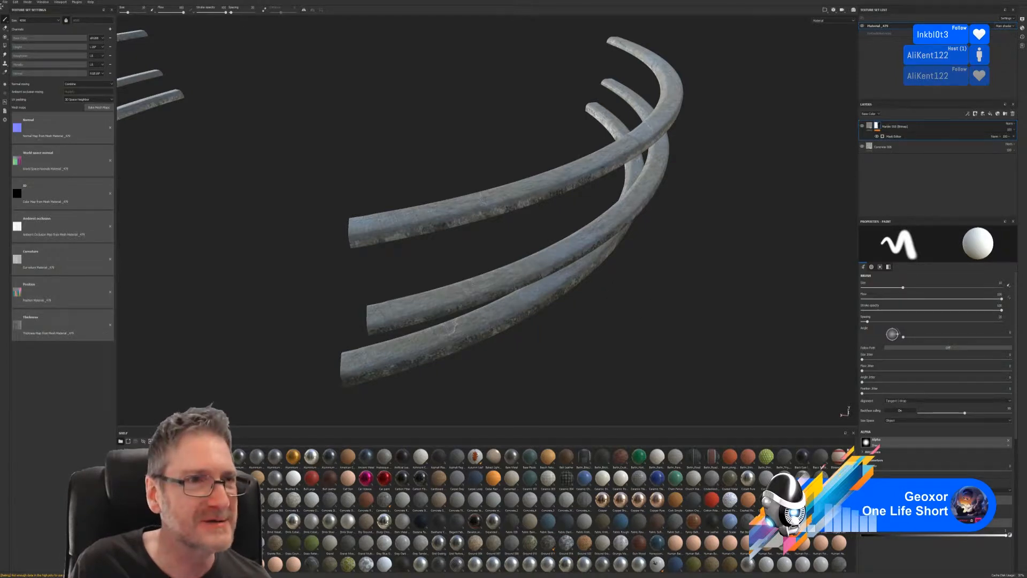
left_click(5, 2)
left_click(10, 49)
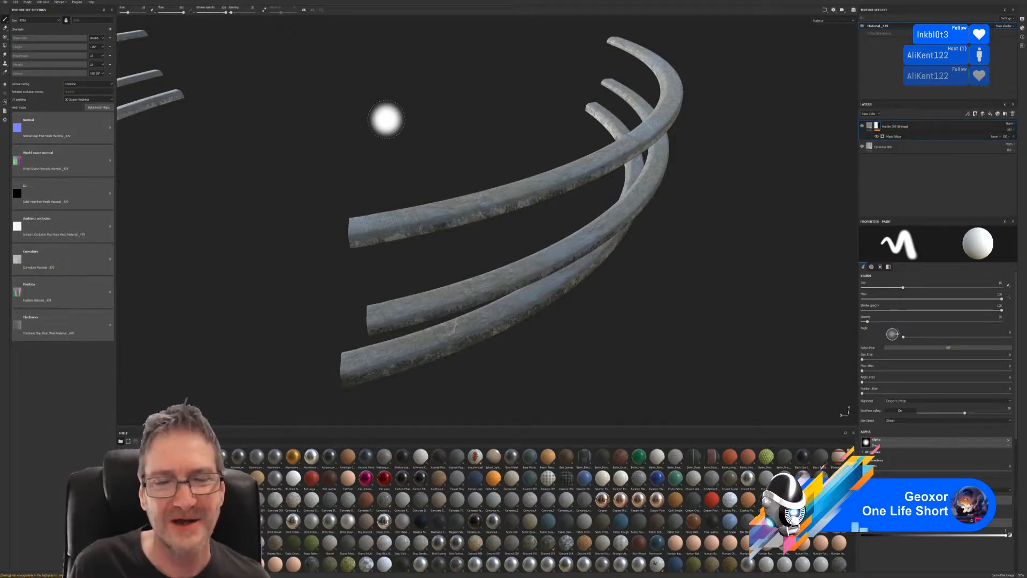
- Add the Desert Cliff Eroded material as a fill layer on top of the Marble layer
mouse_move(442, 144)
left_mouse_down("alt")
mouse_move(535, 142)
mouse_move(458, 136)
mouse_move(479, 127)
mouse_move(435, 130)
left_mouse_up("alt")
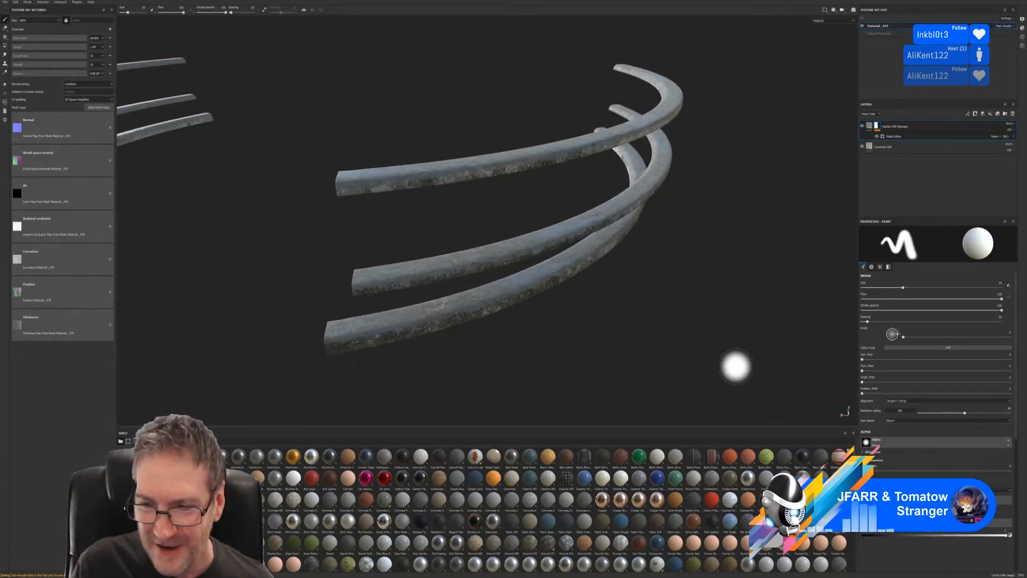
mouse_move(834, 499)
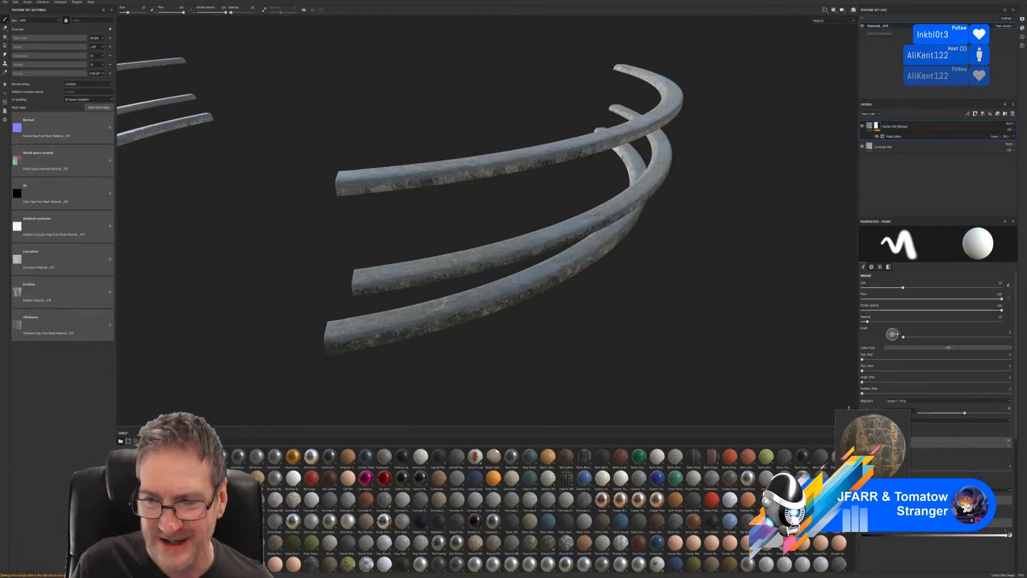
left_click_drag(849, 407, 898, 125)
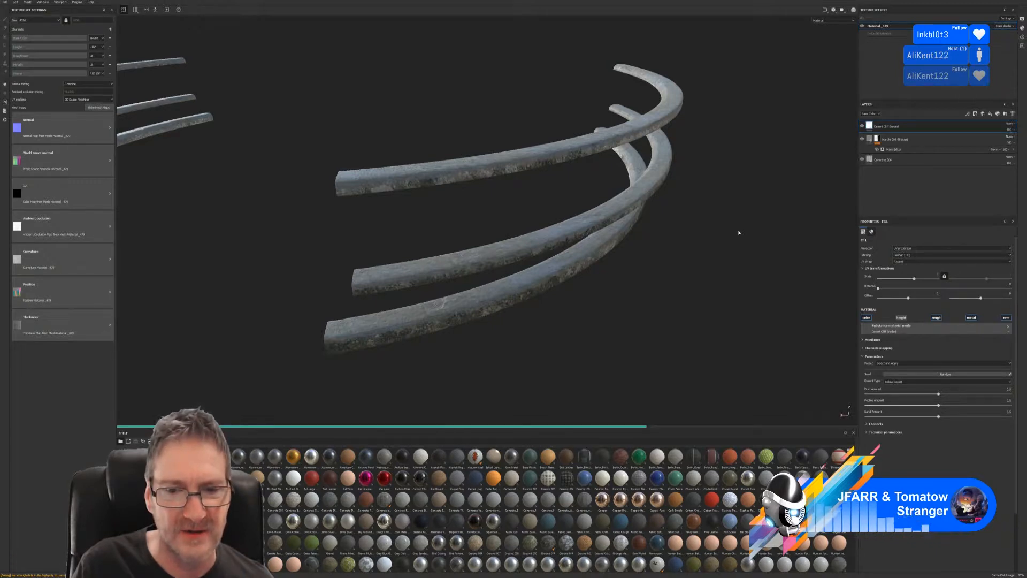
left_click_drag(731, 236, 671, 311, "alt")
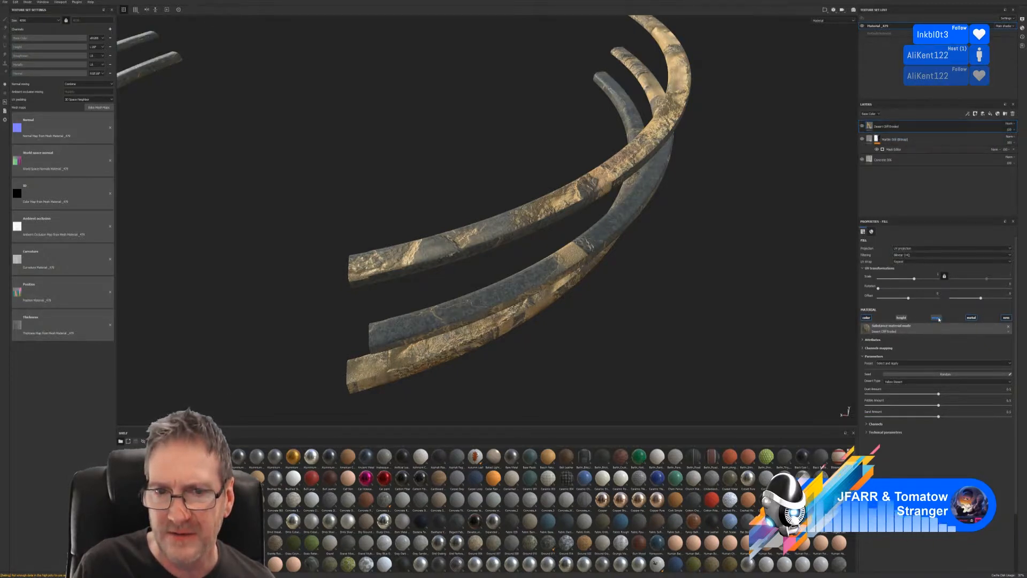
- Turn off the roughness and normal channels of the Desert Cliff Eroded fill
left_click(1007, 318)
mouse_move(681, 267)
left_mouse_down("alt")
mouse_move(669, 252)
mouse_move(671, 263)
left_mouse_up("alt")
left_click(1007, 319)
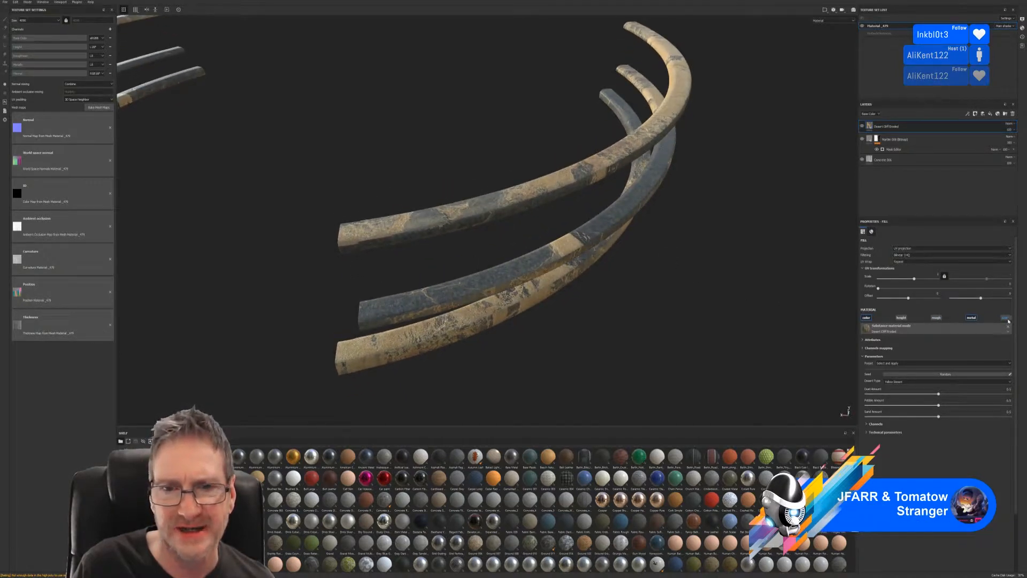
left_click(1007, 318)
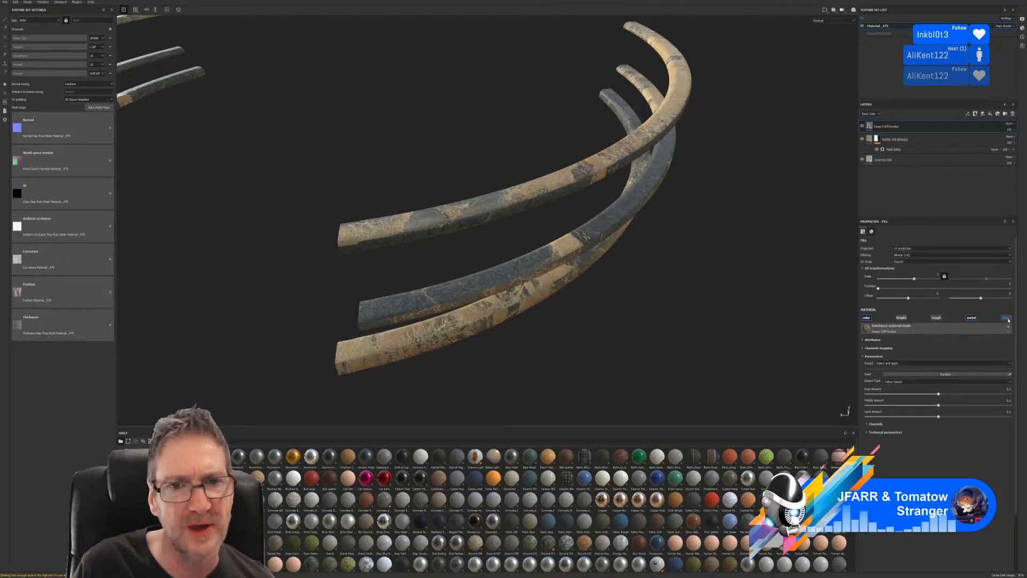
left_click_drag(681, 270, 665, 247, "alt")
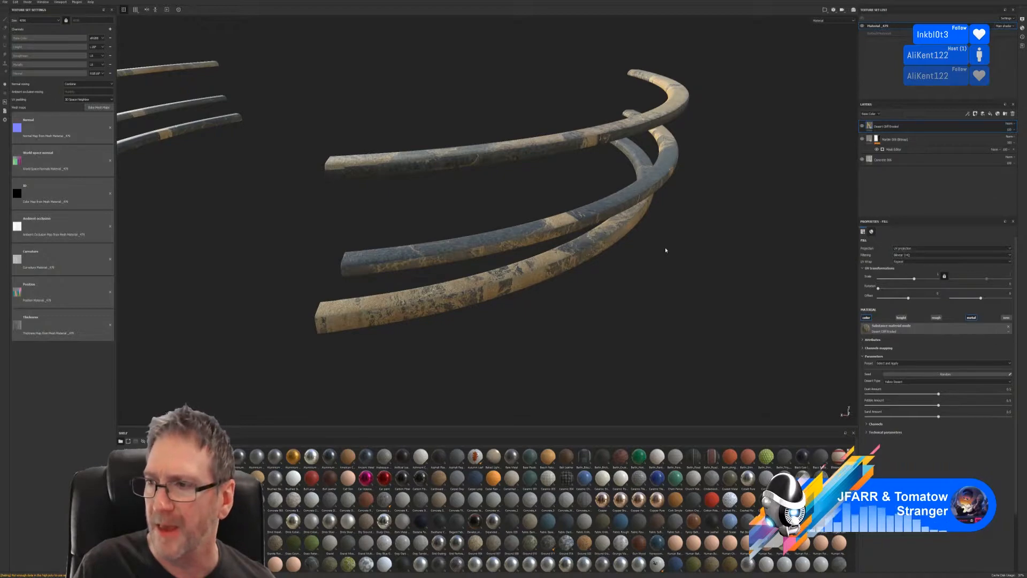
left_click_drag(668, 252, 655, 252, "alt")
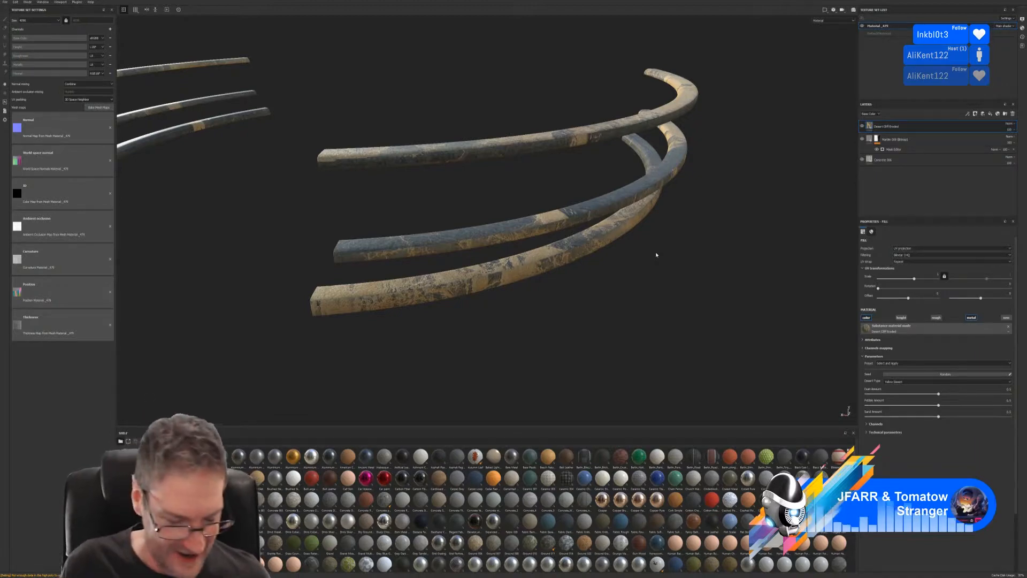
- Try the Multiply blend mode on the Desert Cliff Eroded layer's base color
left_click_drag(593, 247, 566, 295, "alt")
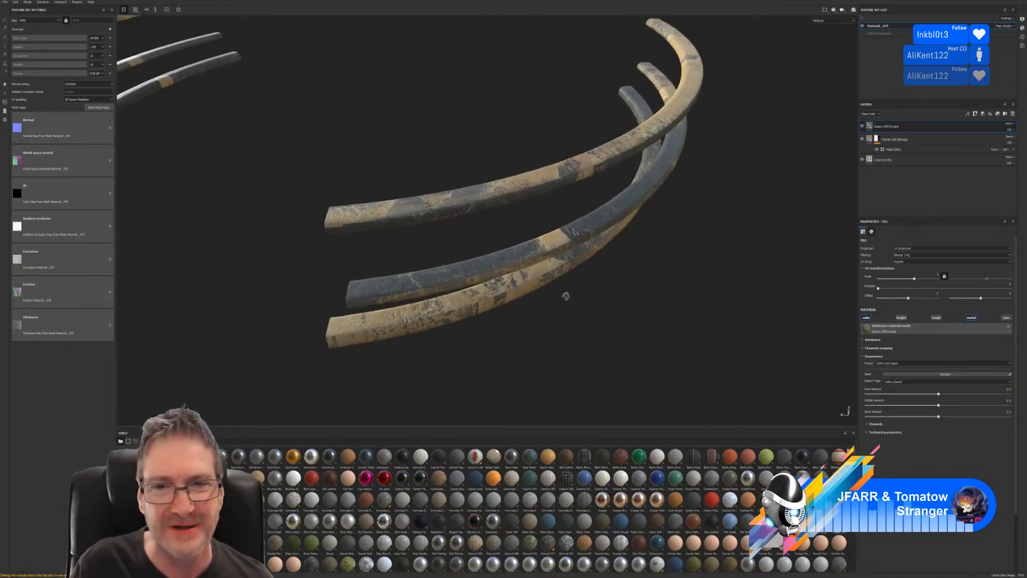
left_click_drag(740, 186, 502, 241, "alt")
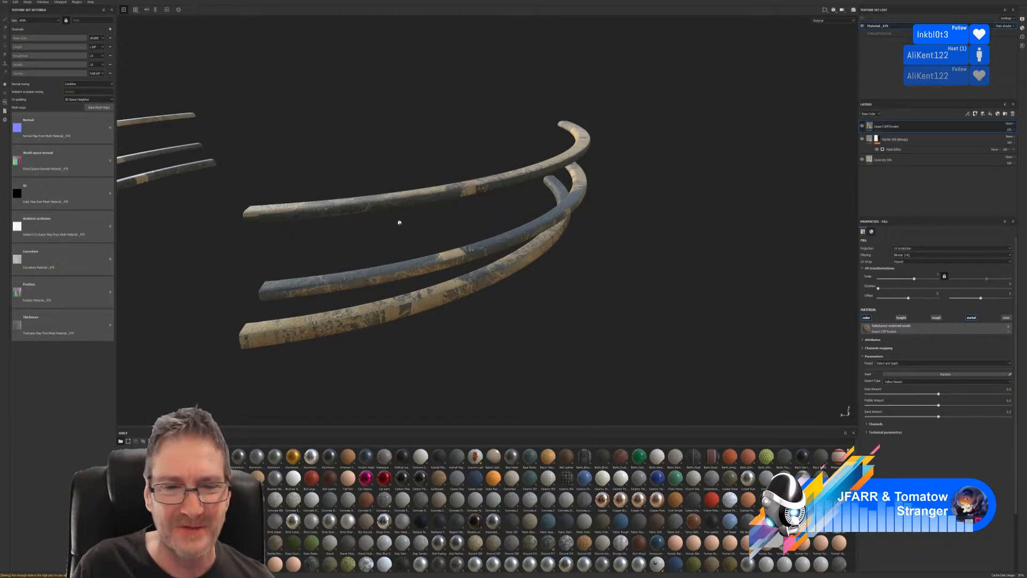
left_click_drag(399, 222, 470, 213, "alt")
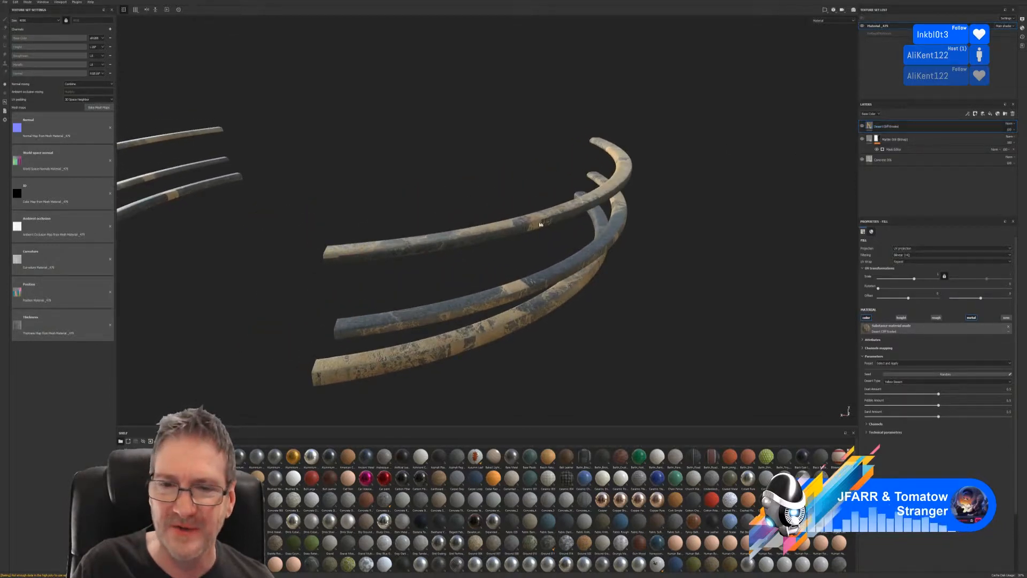
left_click(1010, 126)
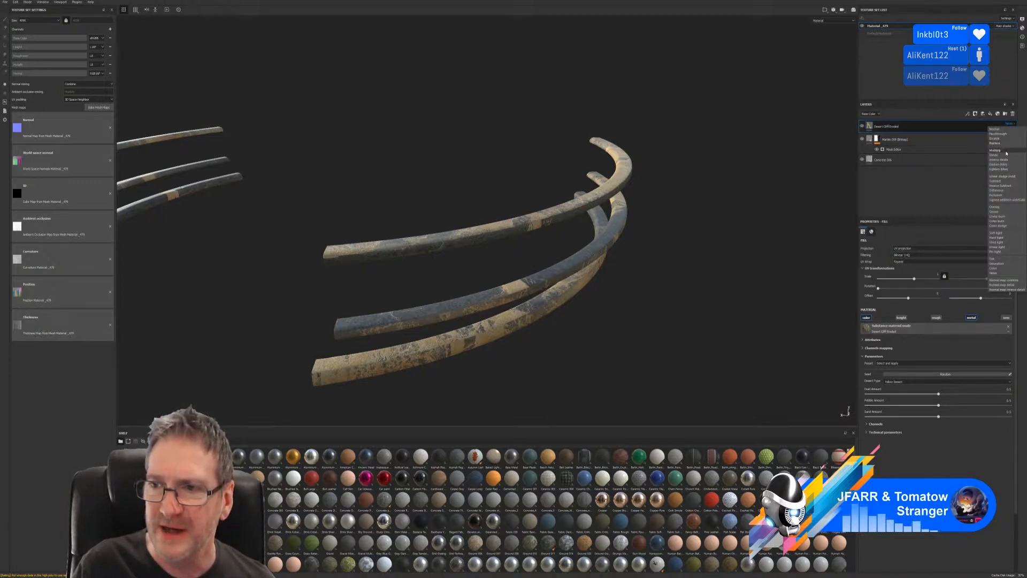
left_click(1006, 154)
left_click_drag(808, 241, 638, 295, "alt")
- Try the Divide and Darken (Min) blend modes on the Desert Cliff Eroded layer
left_click(1008, 126)
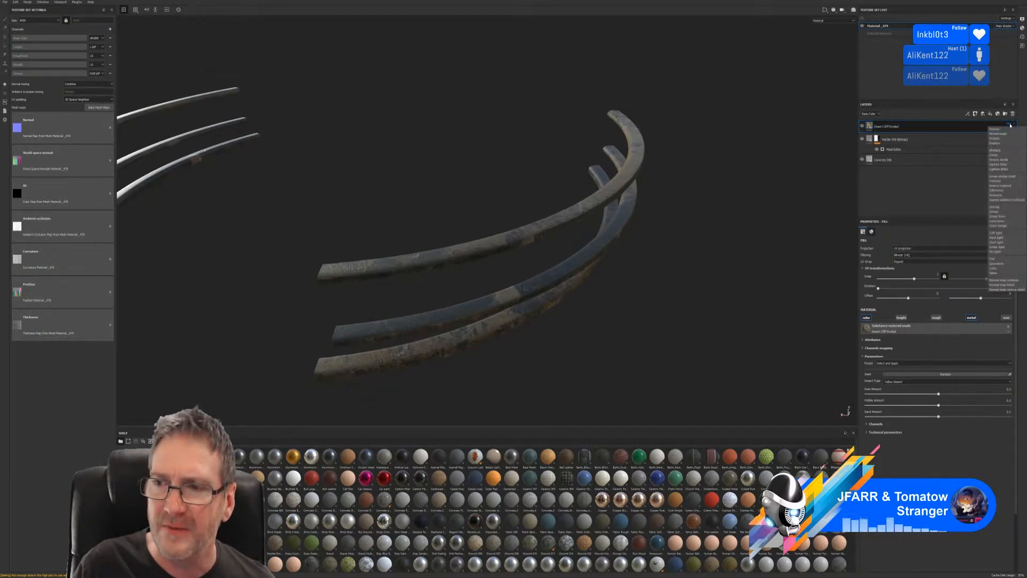
left_click(1000, 155)
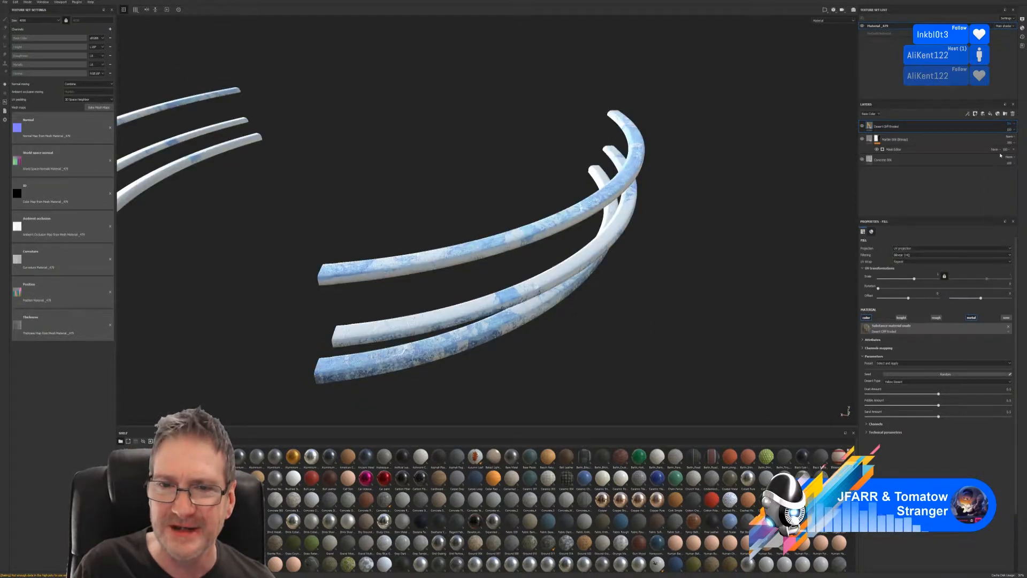
left_click(1012, 127)
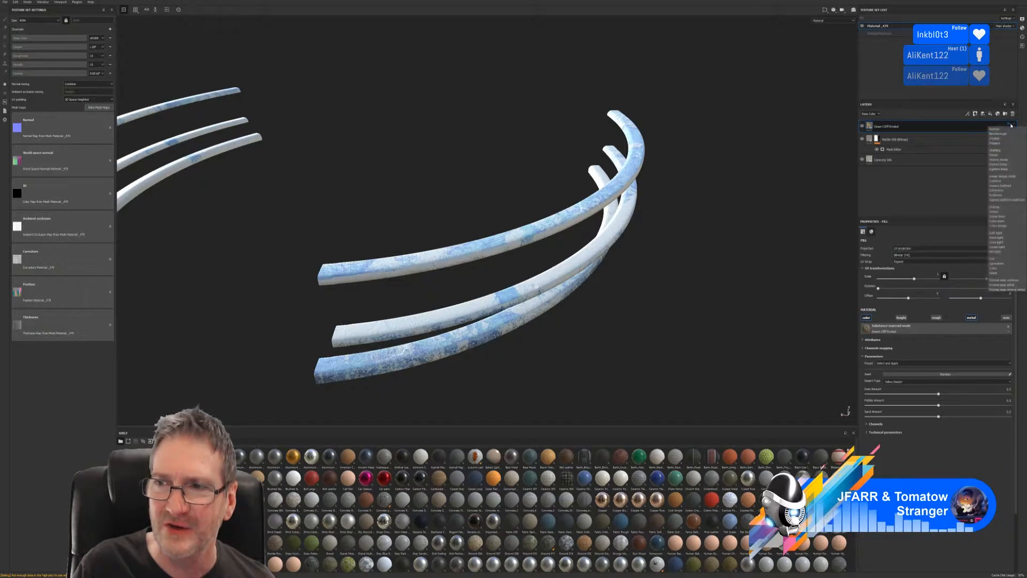
left_click(1004, 166)
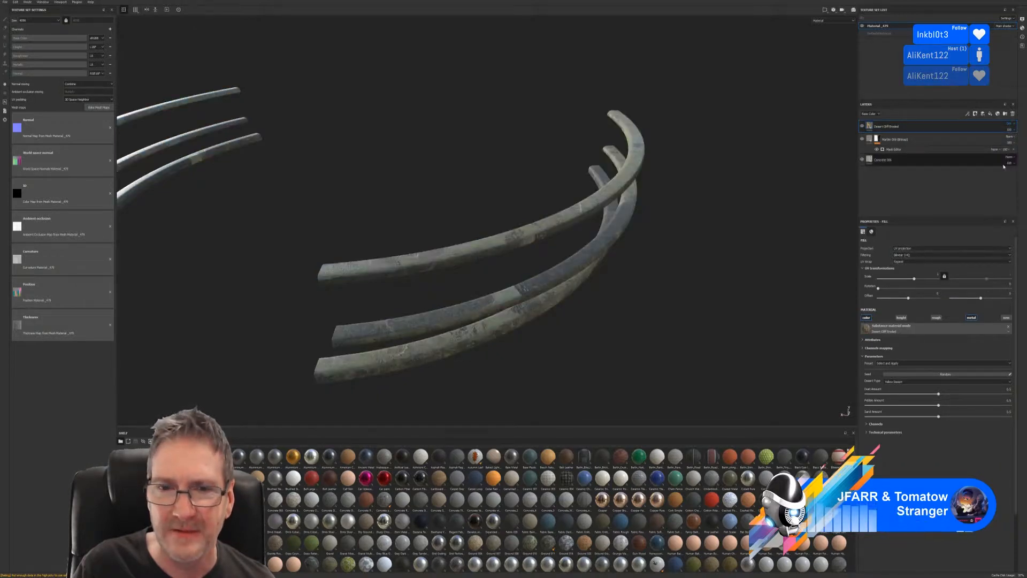
left_click_drag(658, 278, 758, 236, "alt")
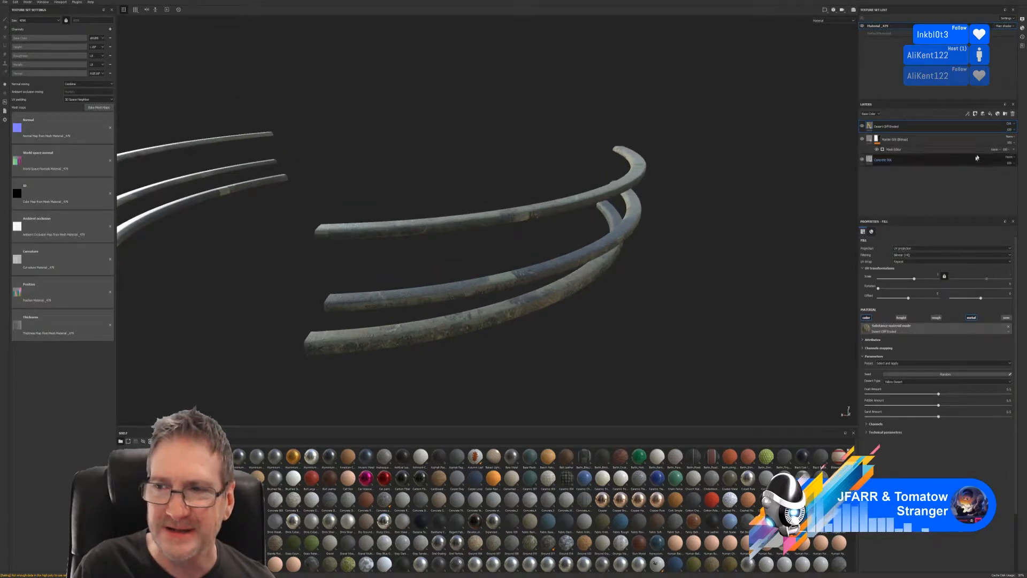
- Try the Lighten (Max) and Linear Dodge (Add) blend modes on the Desert Cliff Eroded layer's base color
left_click(1010, 125)
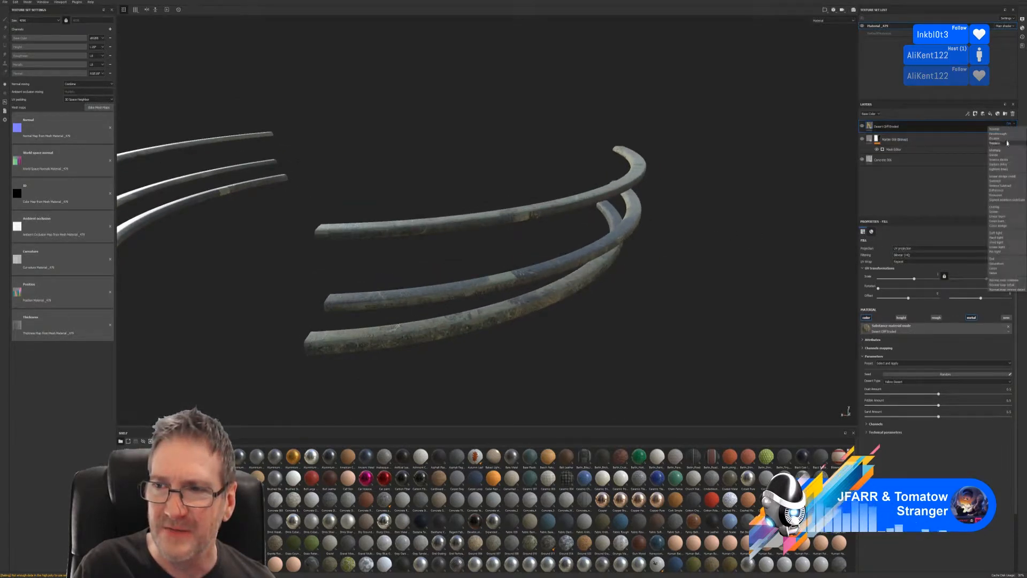
left_click(1004, 169)
left_click_drag(588, 313, 607, 300, "alt")
left_click(1011, 125)
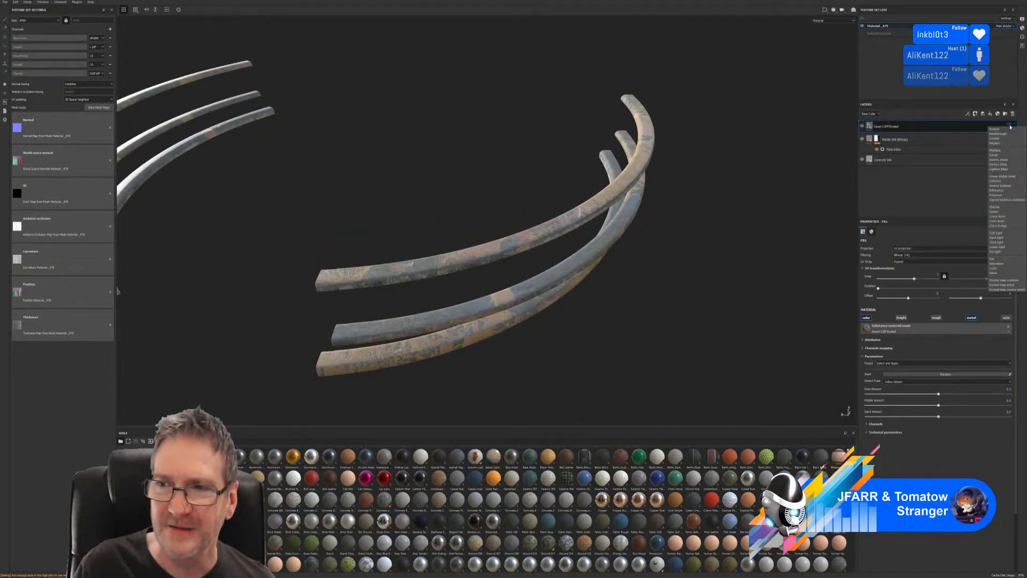
left_click(1000, 176)
left_click_drag(647, 293, 653, 275, "alt")
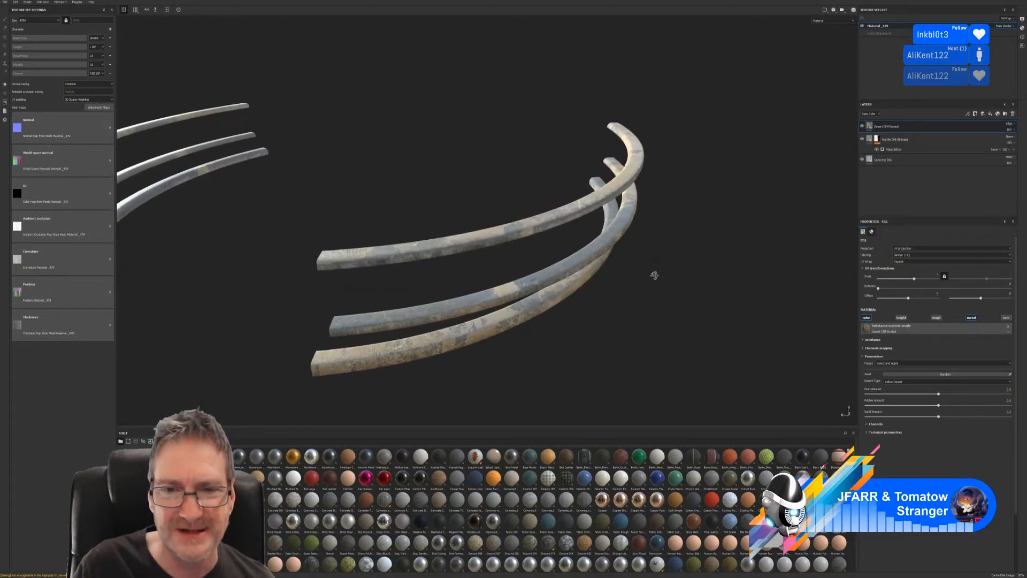
- Try the Subtract and Inverse Subtract blend modes on the Desert Cliff Eroded layer
left_click(1009, 124)
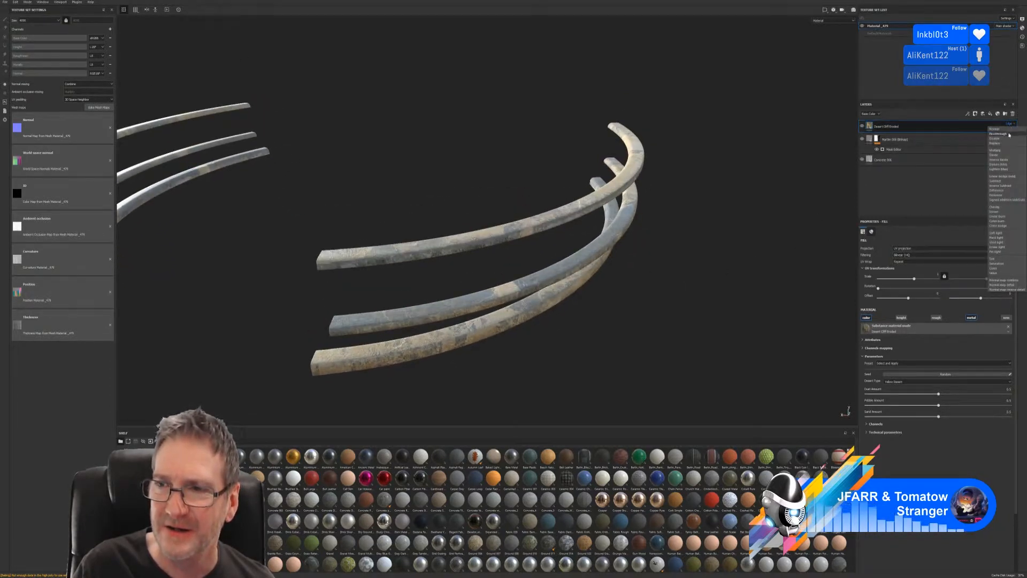
left_click(998, 183)
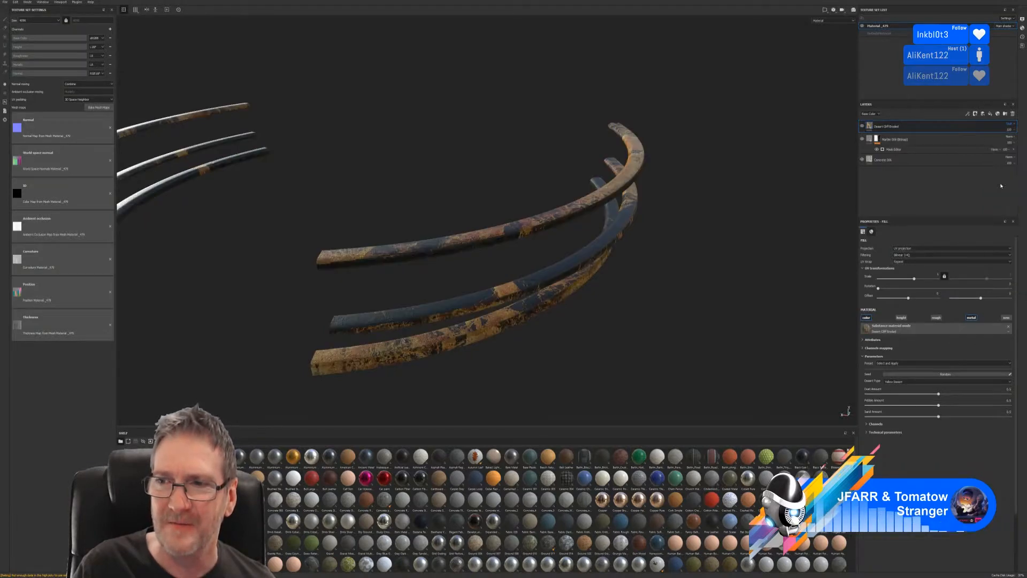
left_click(1009, 124)
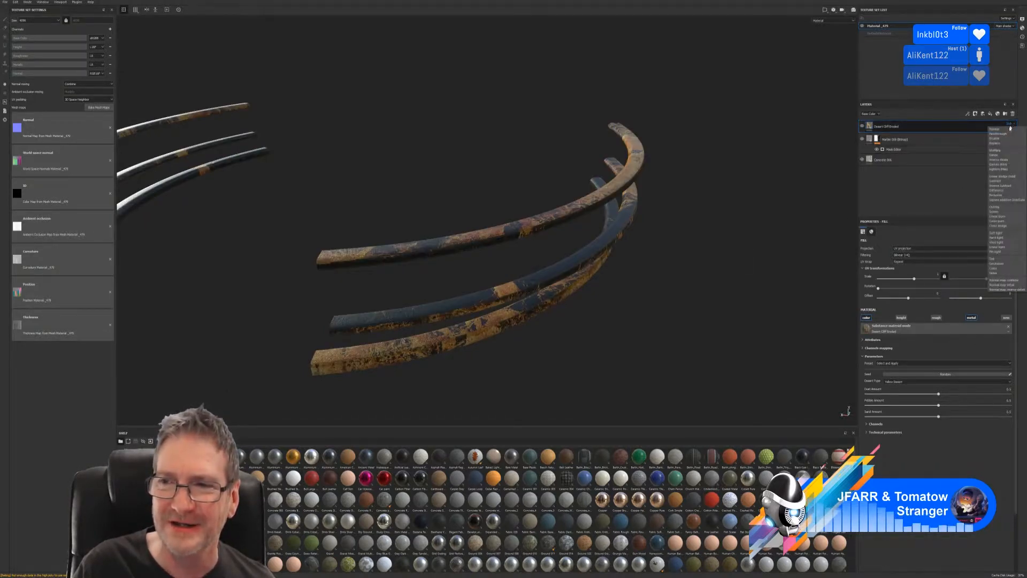
left_click(1002, 179)
- Try the Difference and Exclusion blend modes on the Desert Cliff Eroded layer
left_click(1009, 124)
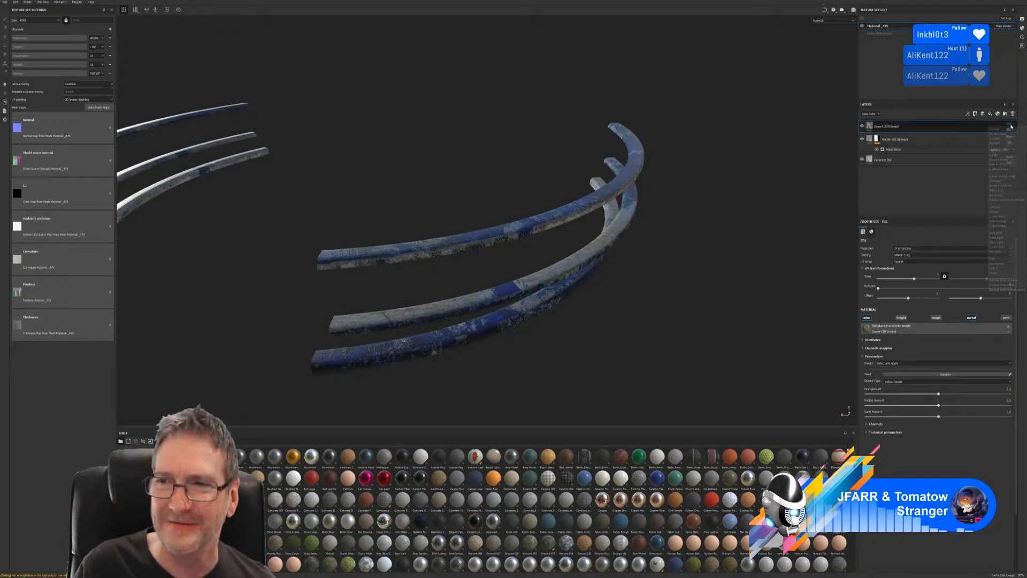
left_click(1000, 190)
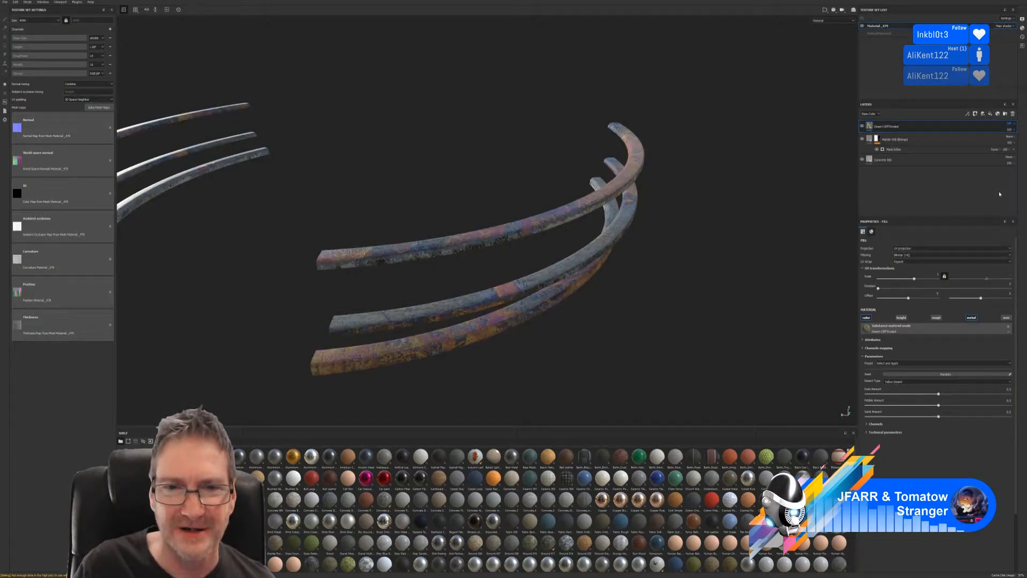
left_click(1010, 124)
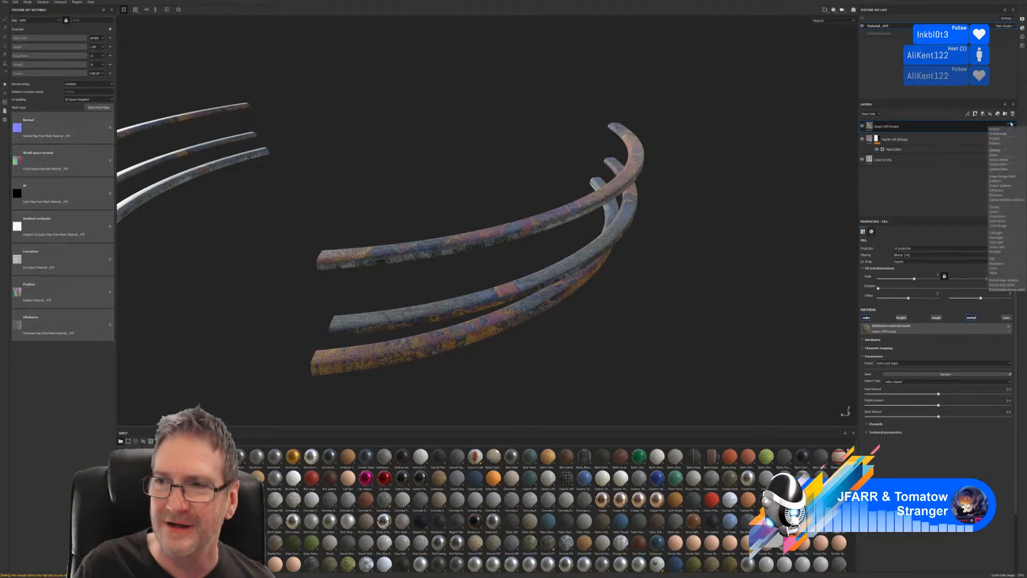
left_click(1001, 195)
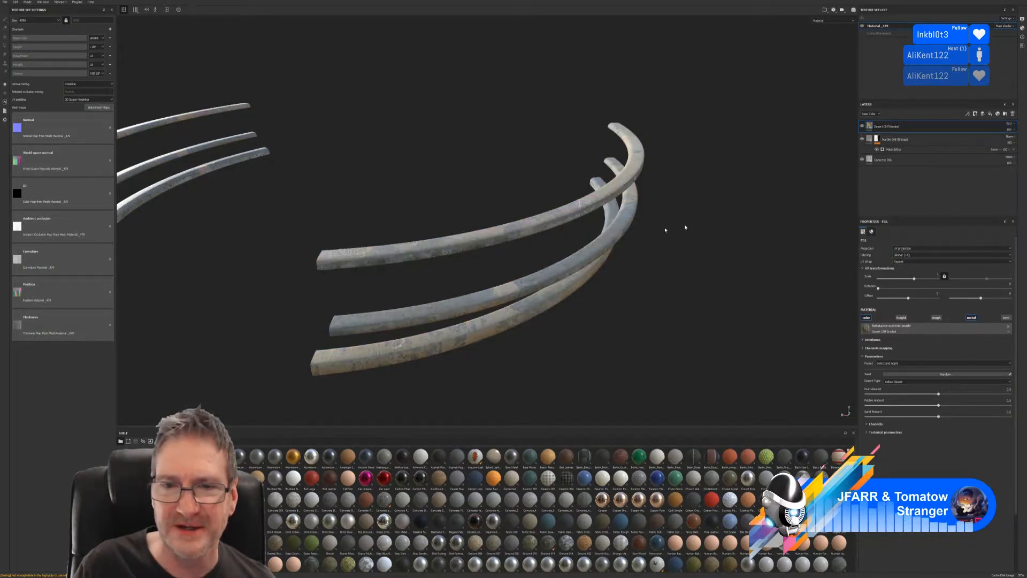
left_click_drag(676, 227, 631, 257, "alt")
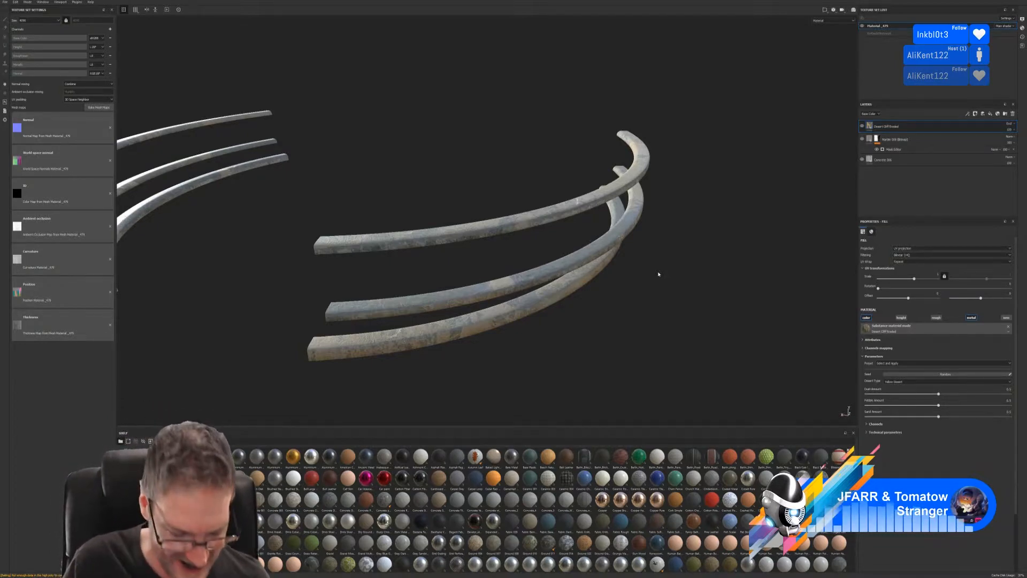
- Compare the curved trims with the Desert Cliff Eroded layer hidden and shown, up close and from farther away
left_click_drag(489, 328, 630, 284, "alt")
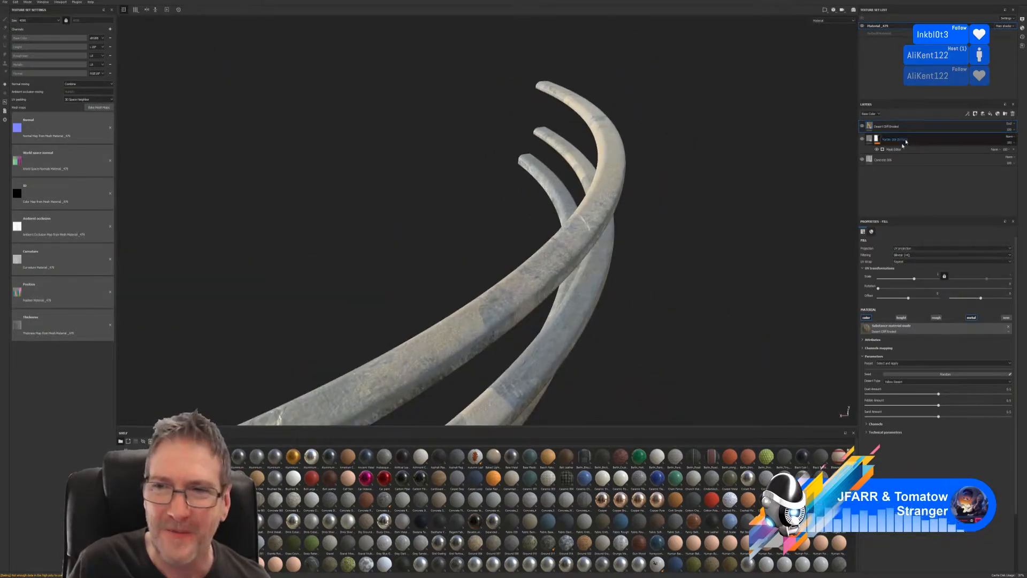
left_click(862, 126)
left_click(862, 126)
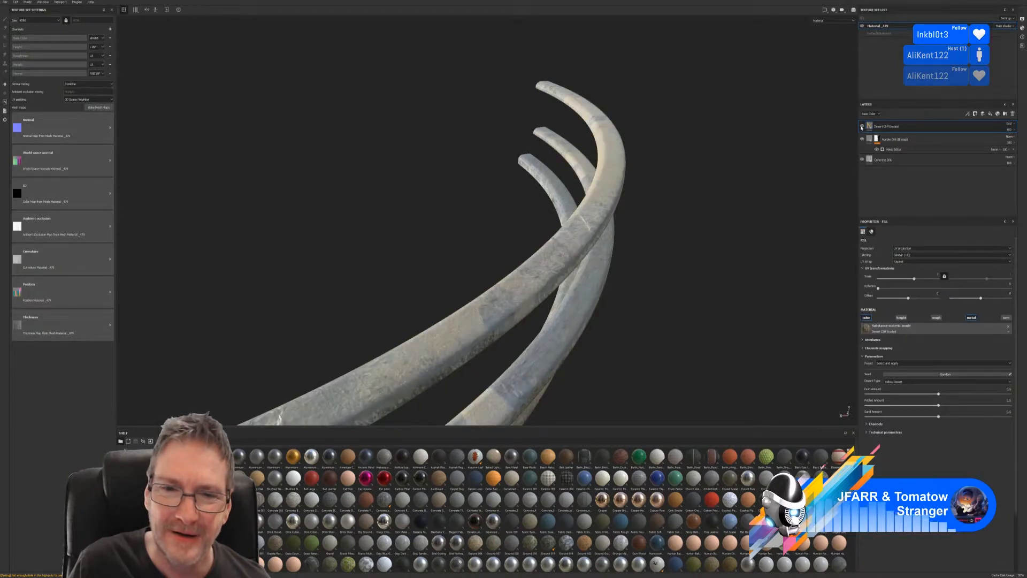
left_click(862, 127)
left_click(861, 126)
scroll(563, 267, "down", 3)
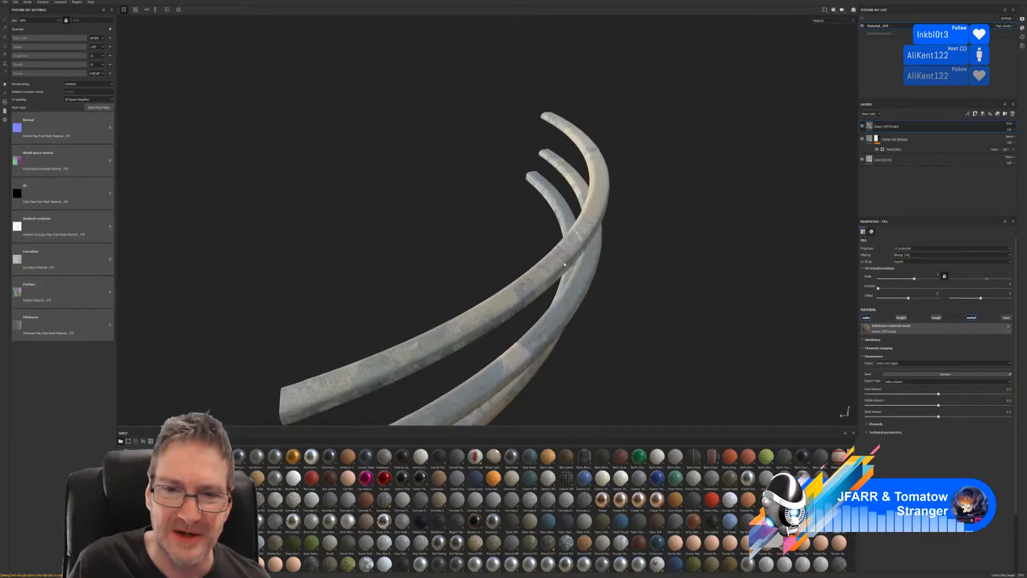
mouse_move(547, 318)
left_mouse_down("alt")
mouse_move(539, 282)
mouse_move(533, 312)
left_mouse_up("alt")
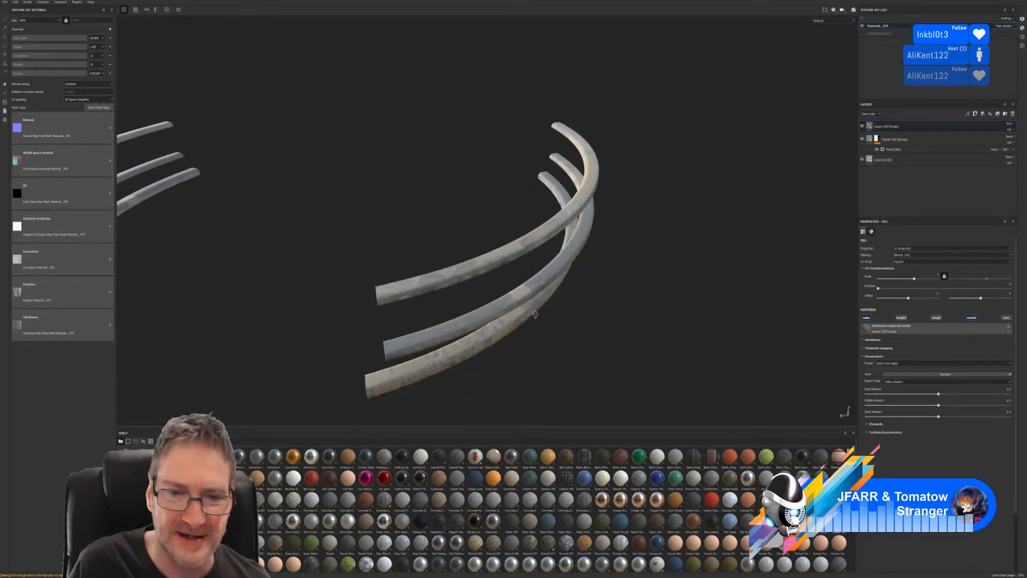
scroll(534, 311, "up", 3)
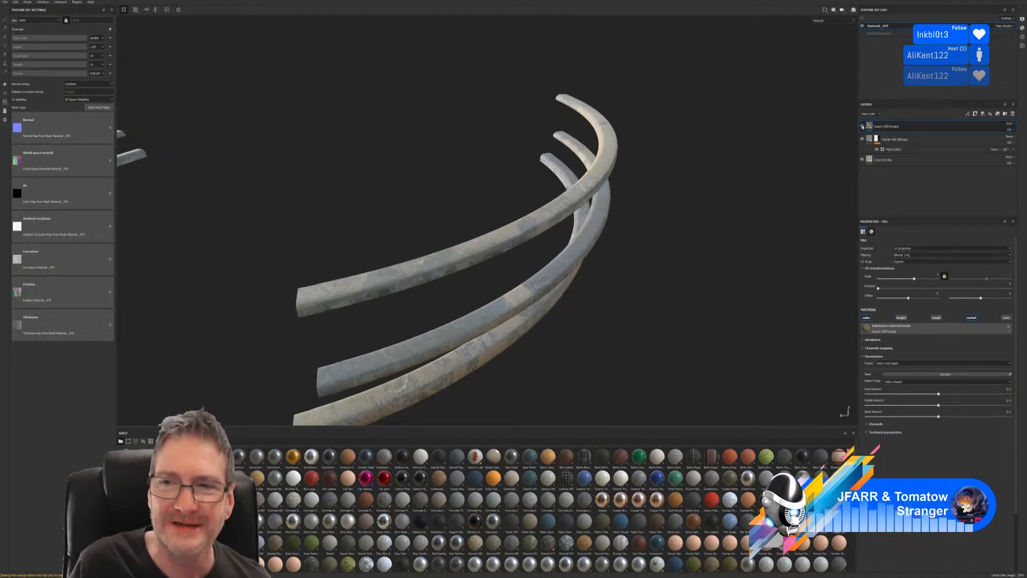
left_click(862, 126)
left_click(862, 126)
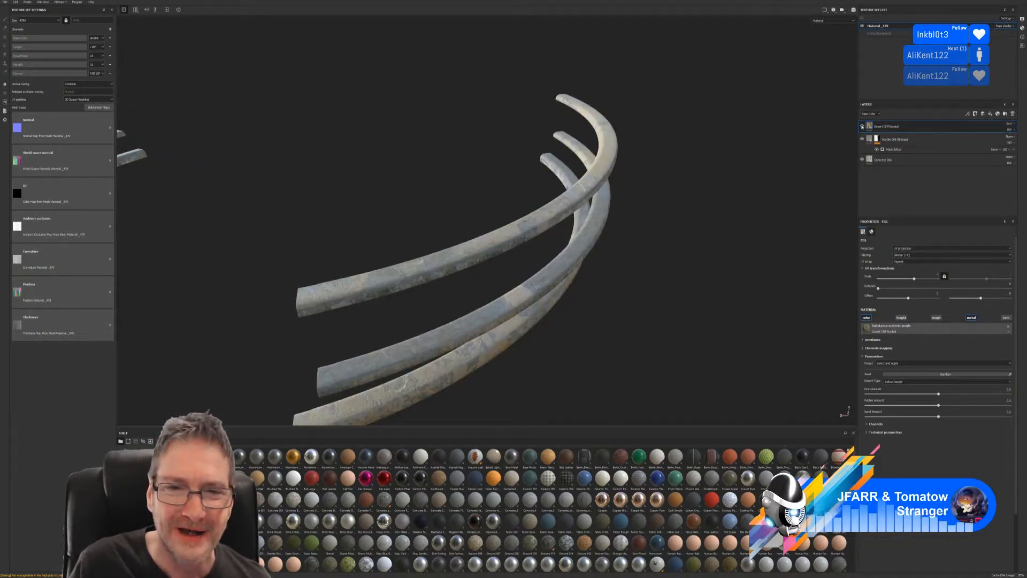
mouse_move(622, 256)
left_mouse_down("alt")
mouse_move(607, 202)
mouse_move(566, 225)
mouse_move(610, 287)
mouse_move(606, 268)
left_mouse_up("alt")
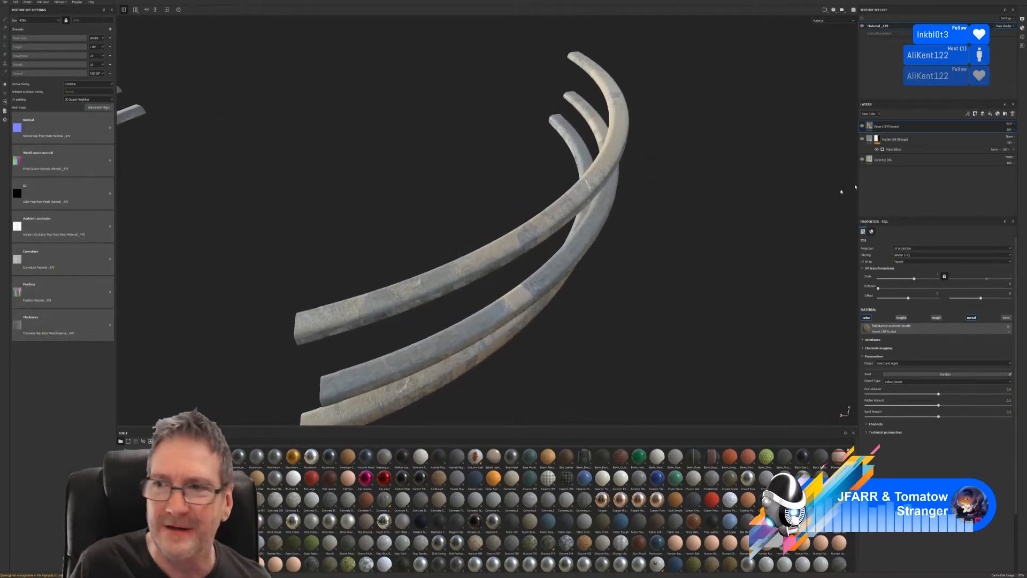
- Try the Signed Addition and Overlay blend modes on the Desert Cliff Eroded layer
left_click(1014, 124)
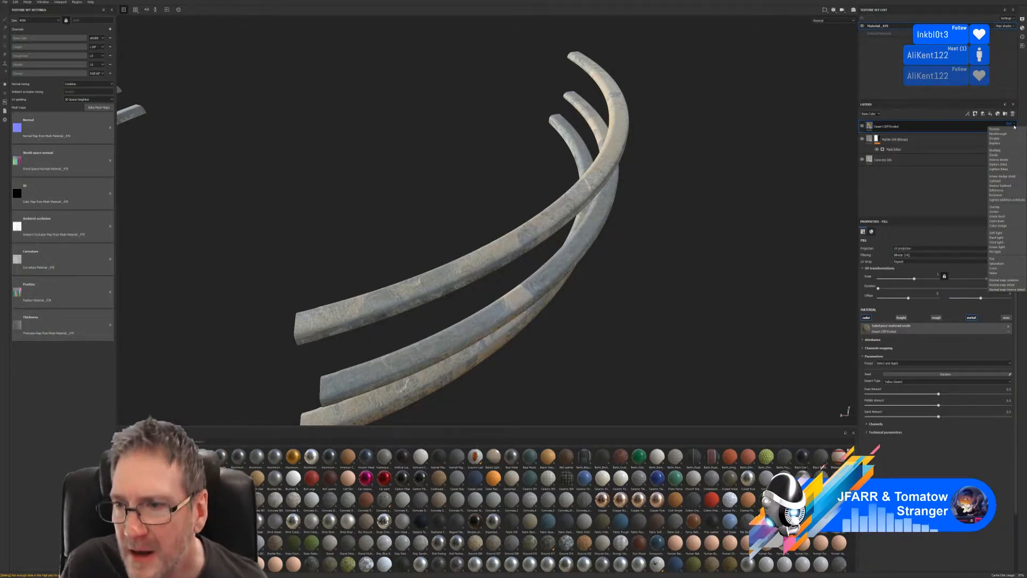
left_click(1003, 203)
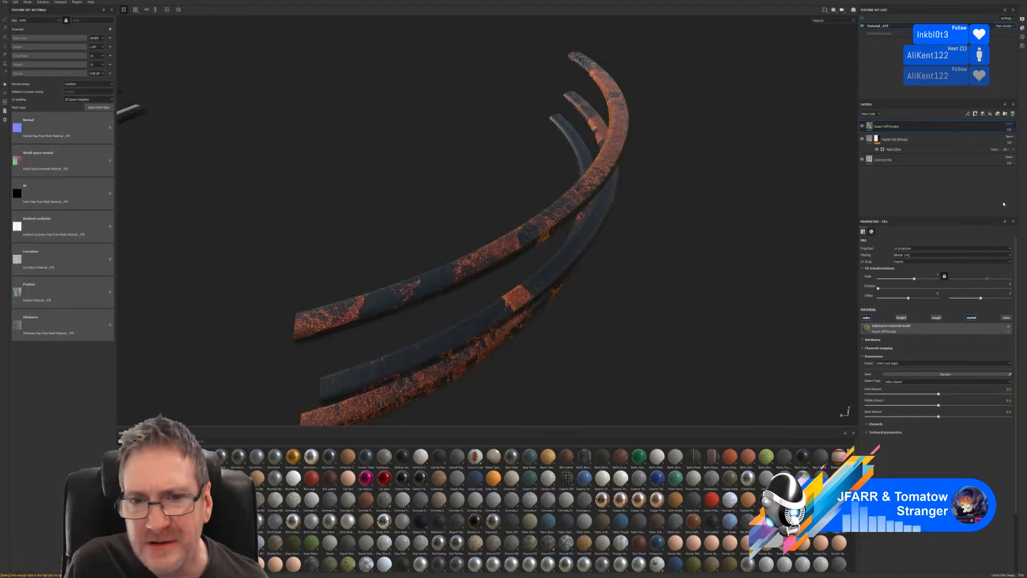
left_click(1010, 127)
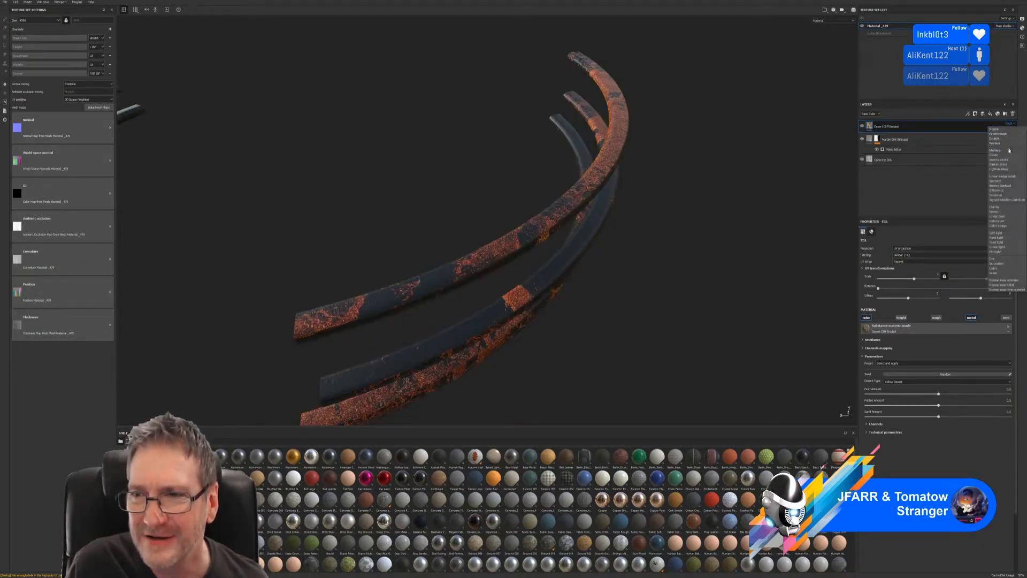
left_click(999, 211)
left_click_drag(632, 319, 639, 288, "alt")
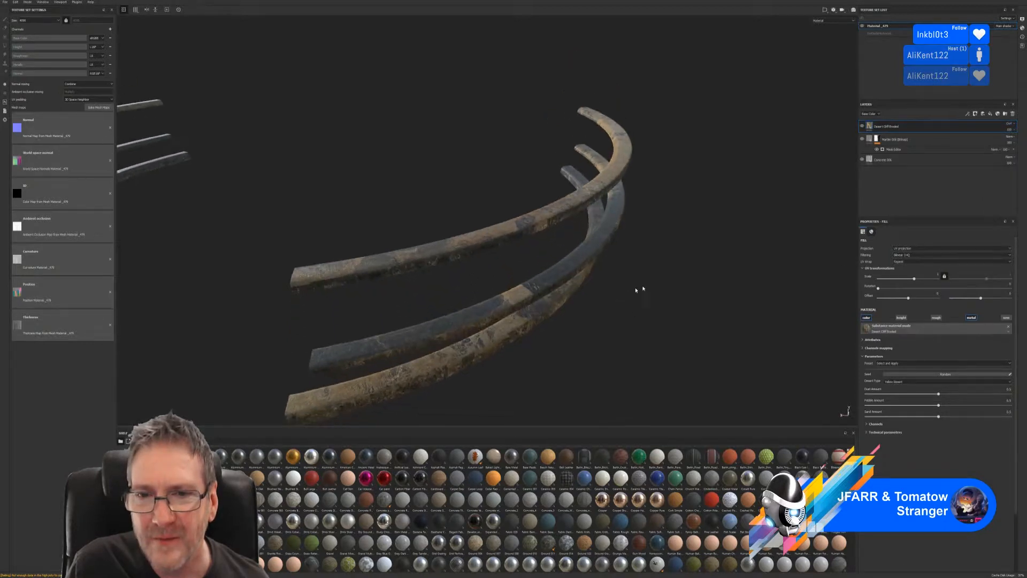
- Set the Desert Cliff Eroded layer's base color blend mode to Screen and compare the trims with the layer hidden and shown
left_click(1009, 126)
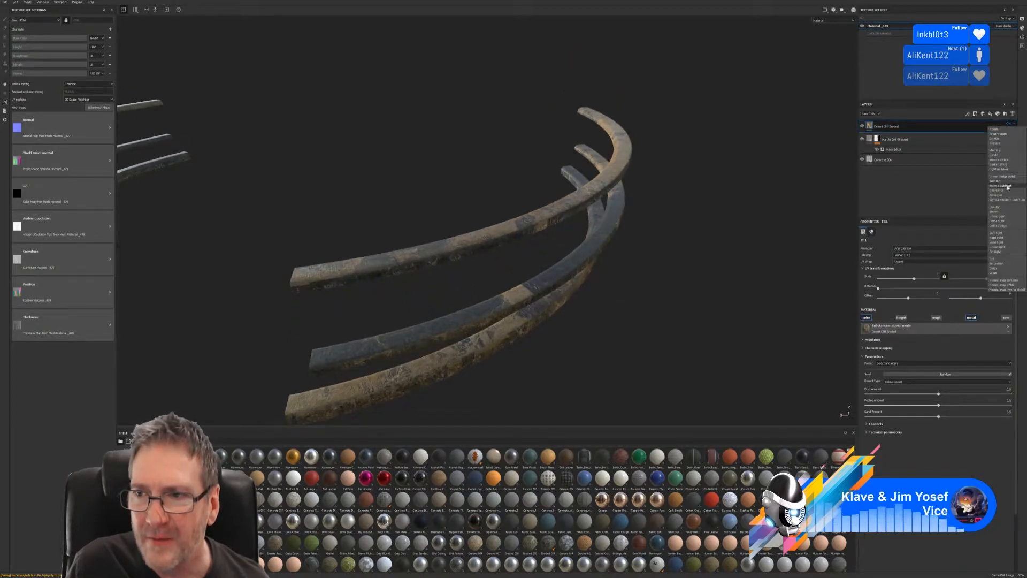
left_click(1000, 212)
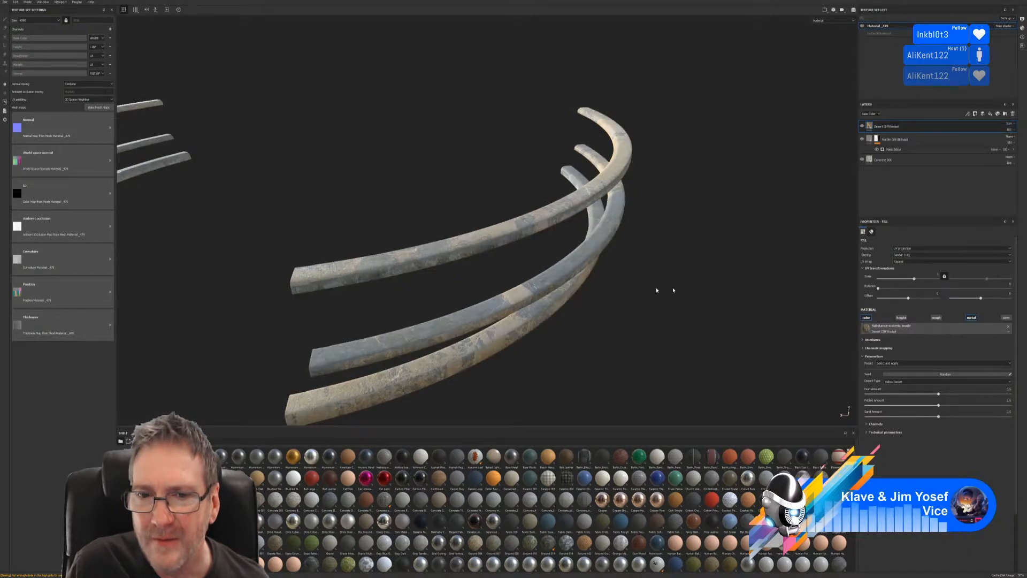
left_click_drag(657, 290, 596, 294, "alt")
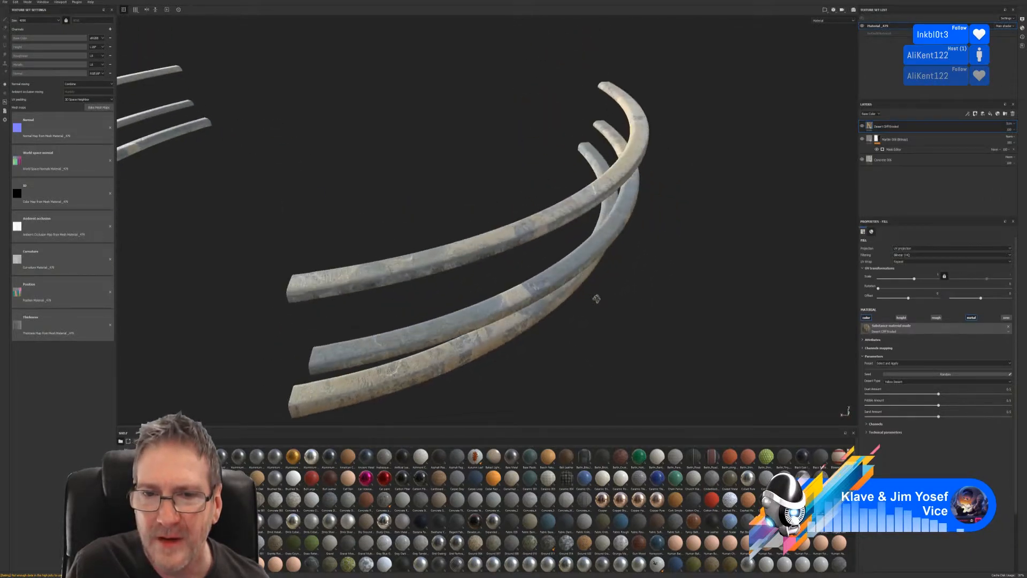
left_click(862, 126)
left_click(862, 126)
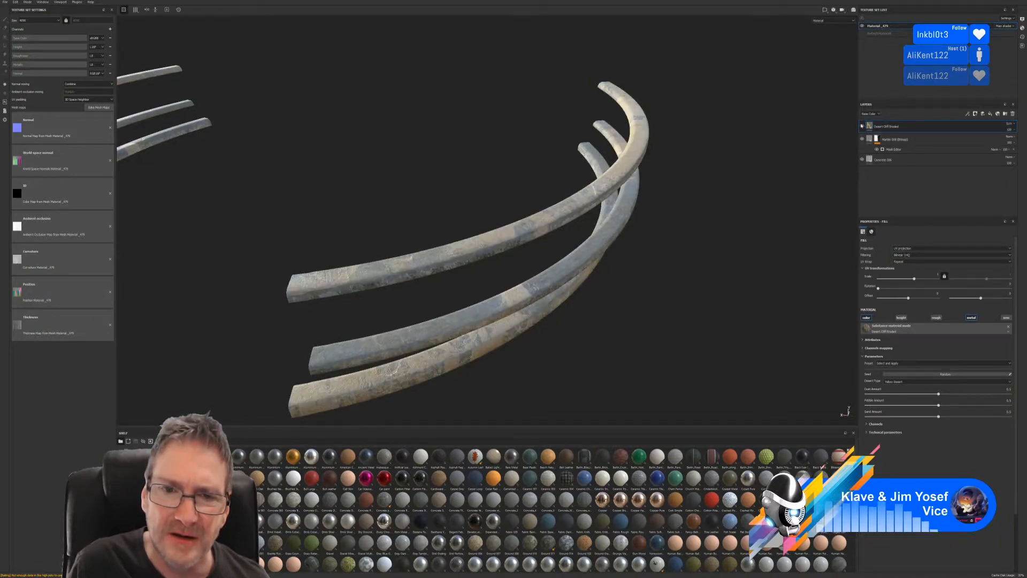
left_click(862, 126)
left_click(862, 126)
left_click_drag(484, 191, 498, 175, "alt")
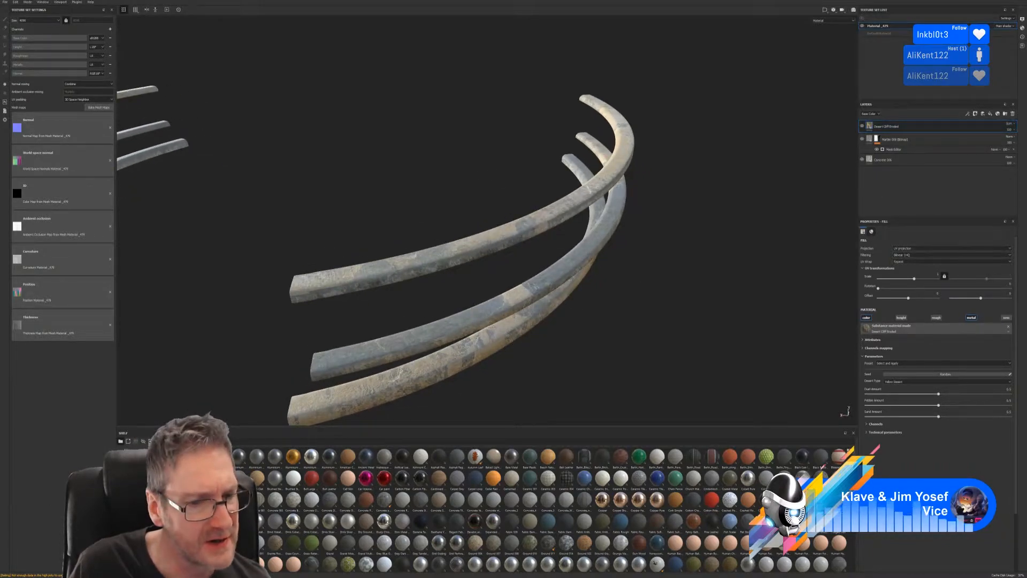
- Apply the Paint Old smart mask to the Desert Cliff Eroded layer and inspect the masked effect along the trims
left_click(134, 547)
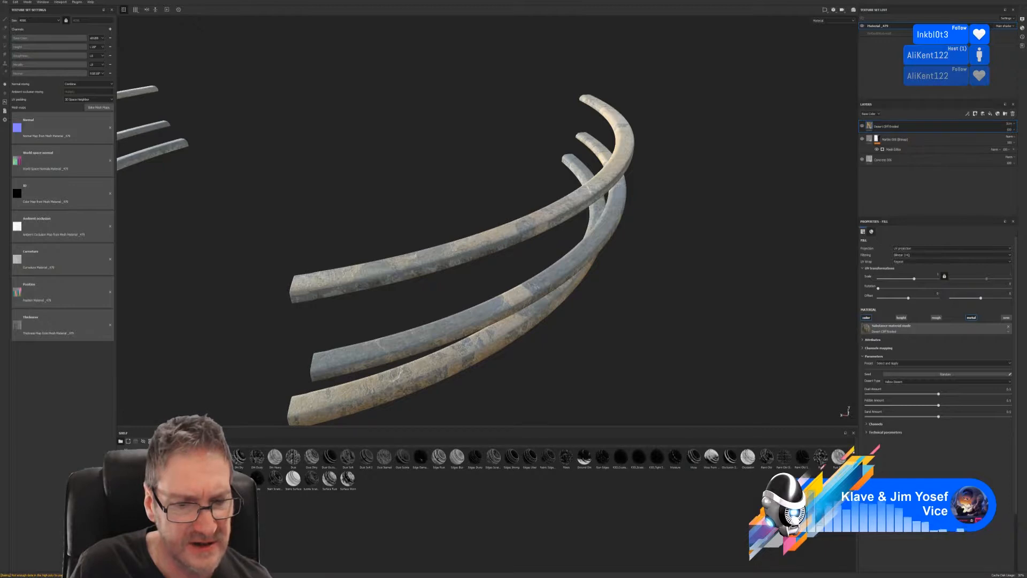
mouse_move(349, 479)
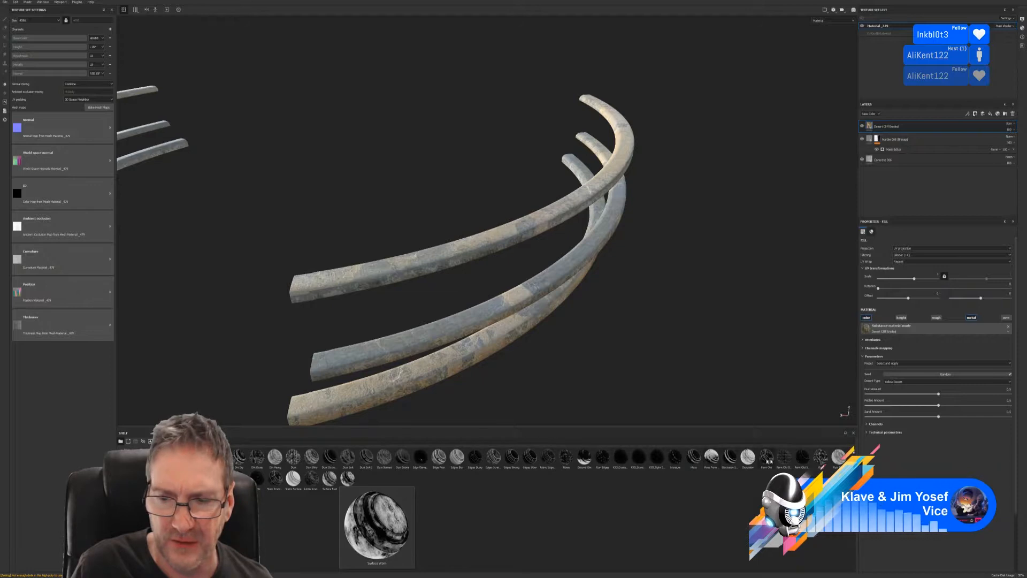
mouse_move(770, 461)
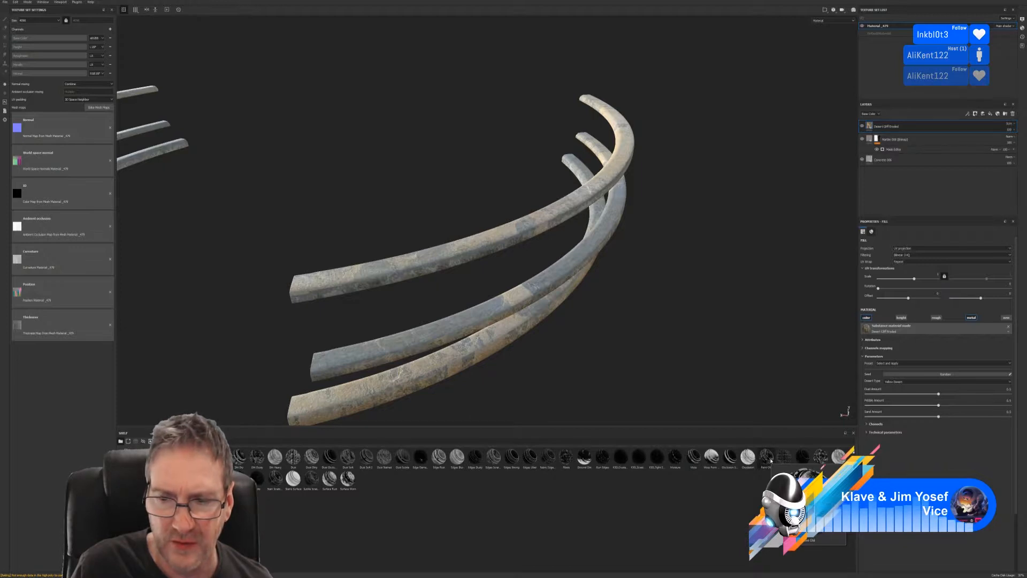
left_click_drag(770, 460, 908, 127)
mouse_move(626, 298)
left_mouse_down("alt")
mouse_move(608, 305)
mouse_move(630, 343)
mouse_move(666, 335)
left_mouse_up("alt")
scroll(592, 167, "up", 2)
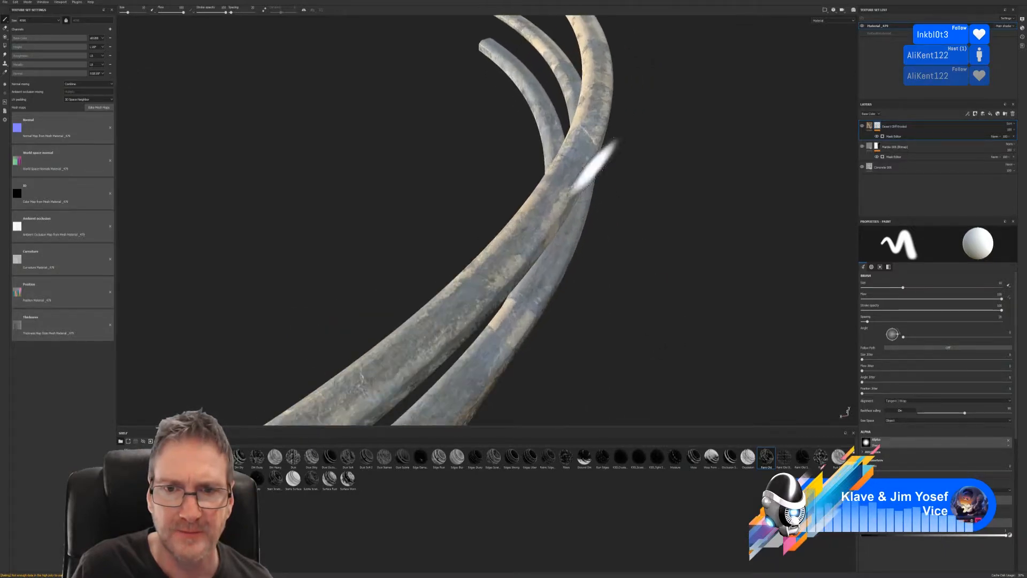
mouse_move(667, 253)
left_mouse_down("alt")
mouse_move(632, 179)
mouse_move(525, 170)
mouse_move(628, 280)
mouse_move(817, 247)
mouse_move(712, 271)
mouse_move(550, 217)
left_mouse_up("alt")
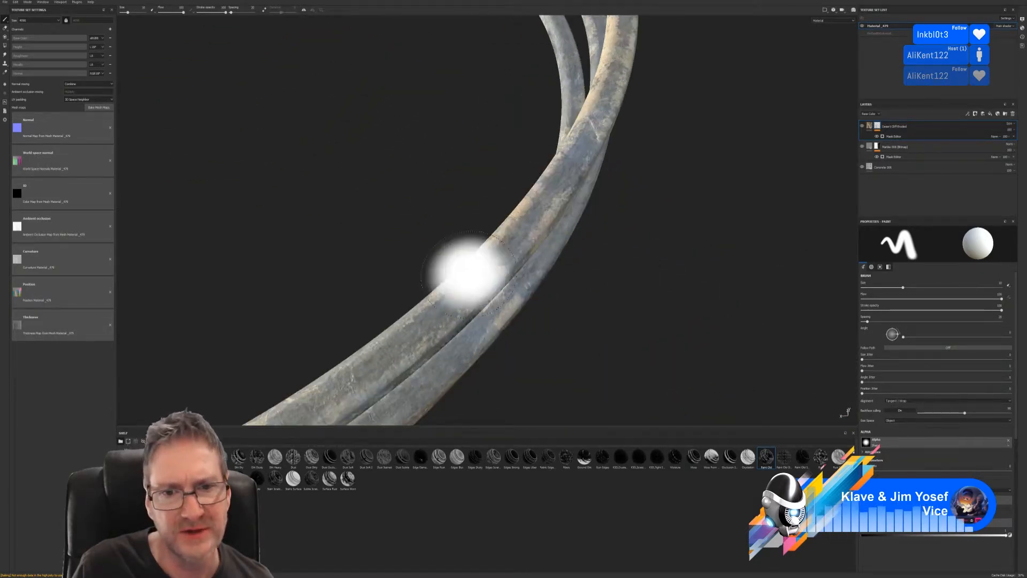
mouse_move(580, 149)
left_mouse_down("alt")
mouse_move(621, 295)
mouse_move(573, 374)
mouse_move(499, 324)
left_mouse_up("alt")
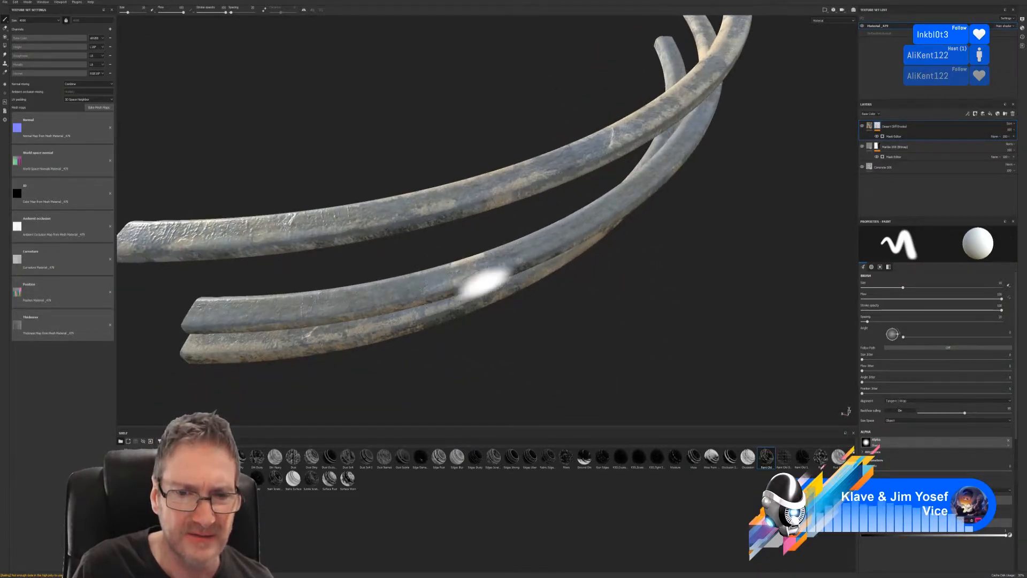
scroll(465, 282, "up", 5)
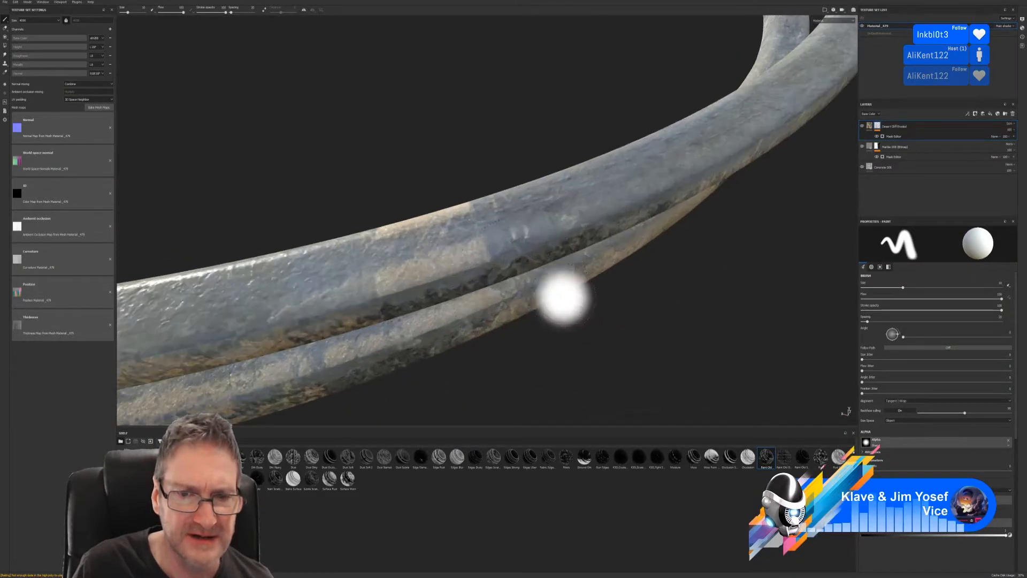
scroll(619, 373, "down", 5)
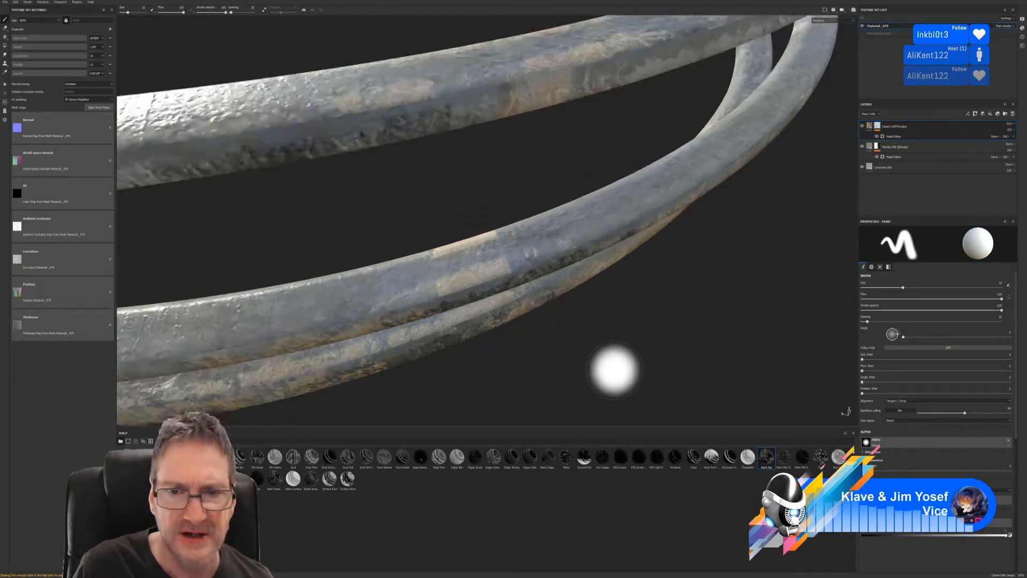
- In the Desert Cliff Eroded layer's mask editor, raise global balance to about 0.35, global contrast to about 0.85 and texture to about 0.54
left_click(901, 136)
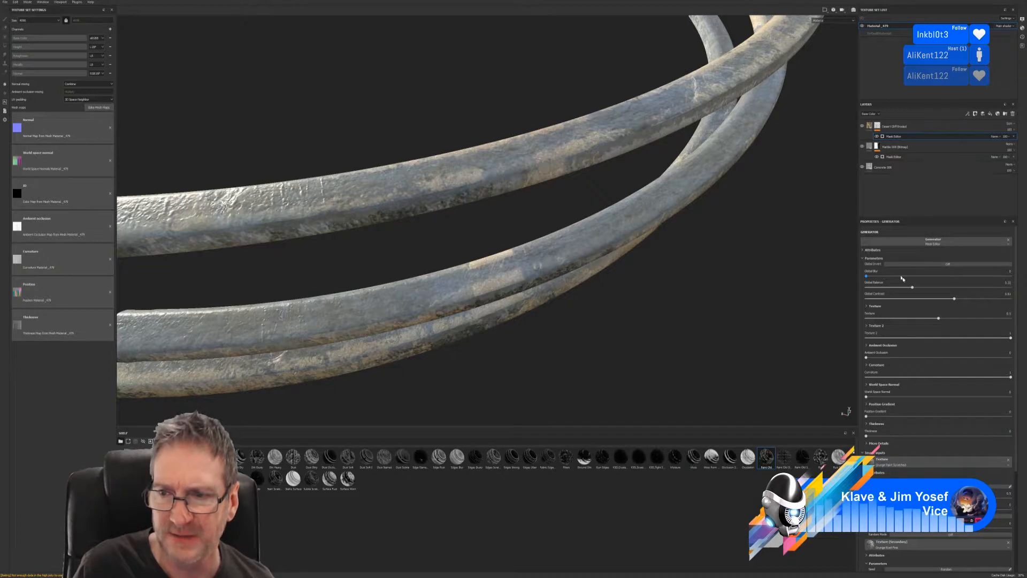
mouse_move(914, 288)
left_mouse_down()
mouse_move(944, 286)
mouse_move(907, 293)
mouse_move(933, 287)
mouse_move(922, 289)
left_mouse_up()
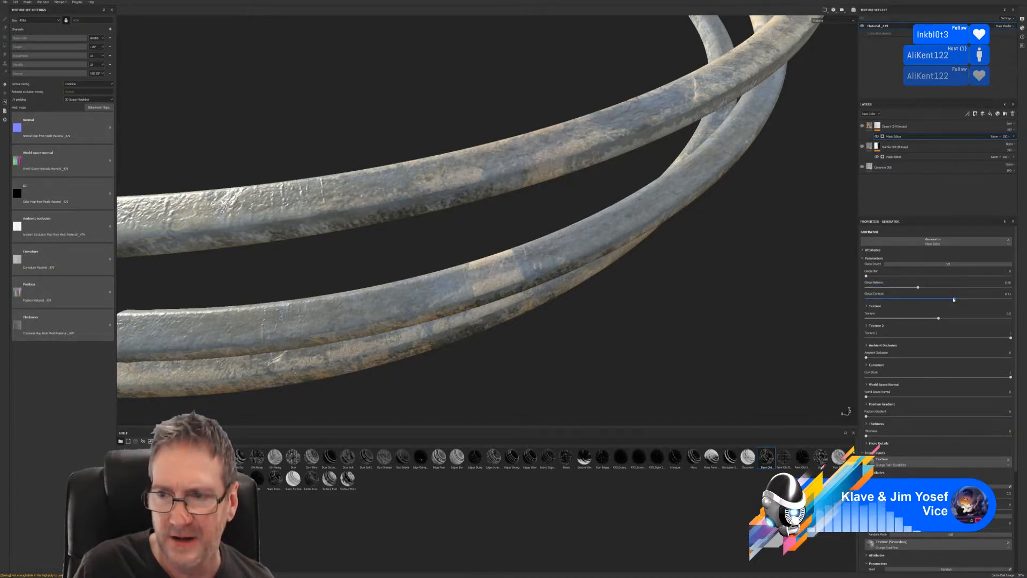
left_click_drag(955, 299, 993, 302)
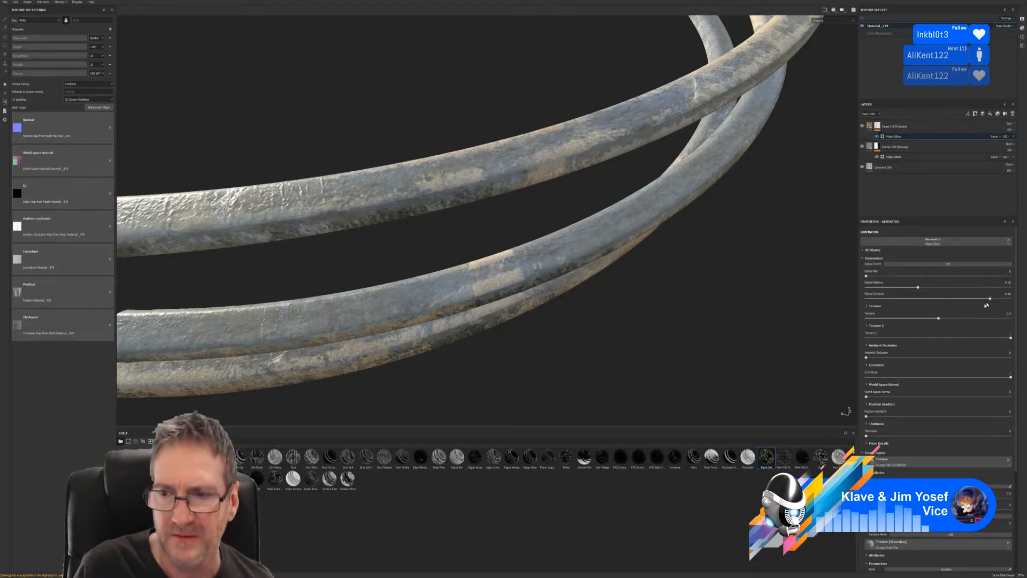
mouse_move(939, 318)
left_mouse_down()
mouse_move(954, 318)
mouse_move(897, 319)
mouse_move(934, 314)
mouse_move(944, 324)
left_mouse_up()
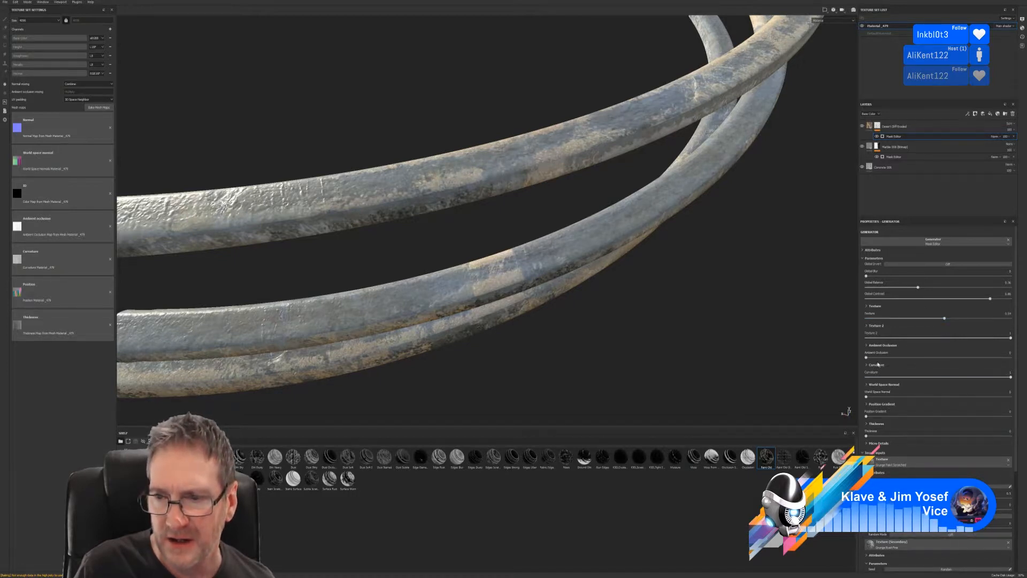
- Set the mask editor's ambient occlusion to about 0.51, curvature to about 0.74 and world space normal to about 0.12
left_click(947, 357)
left_click_drag(947, 357, 878, 364)
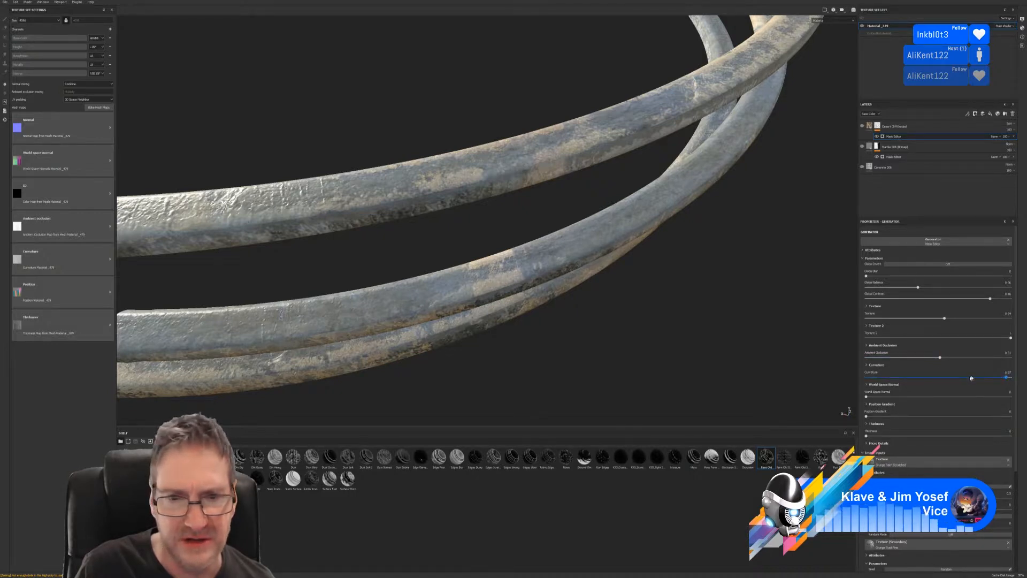
left_click_drag(1010, 377, 979, 371)
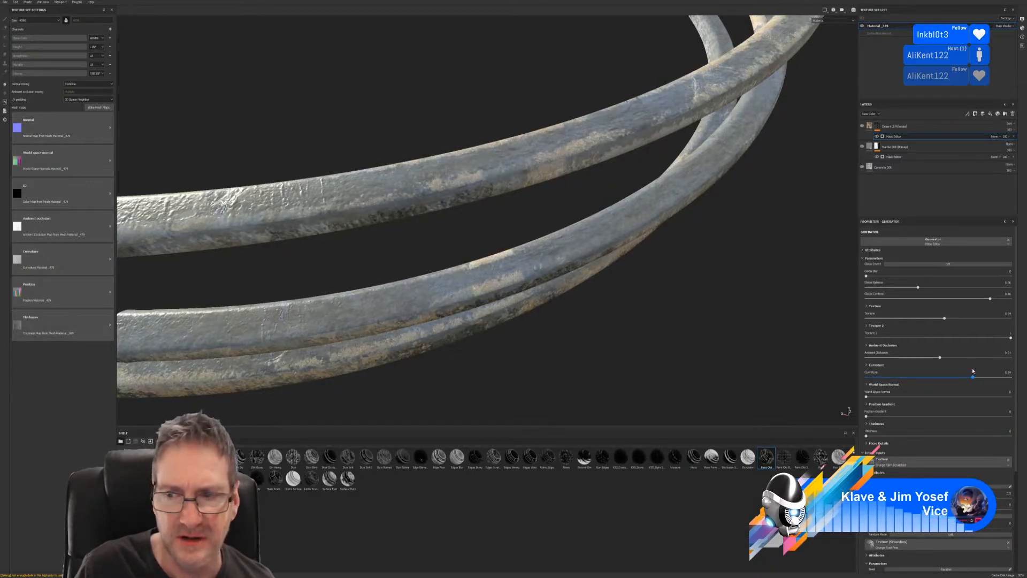
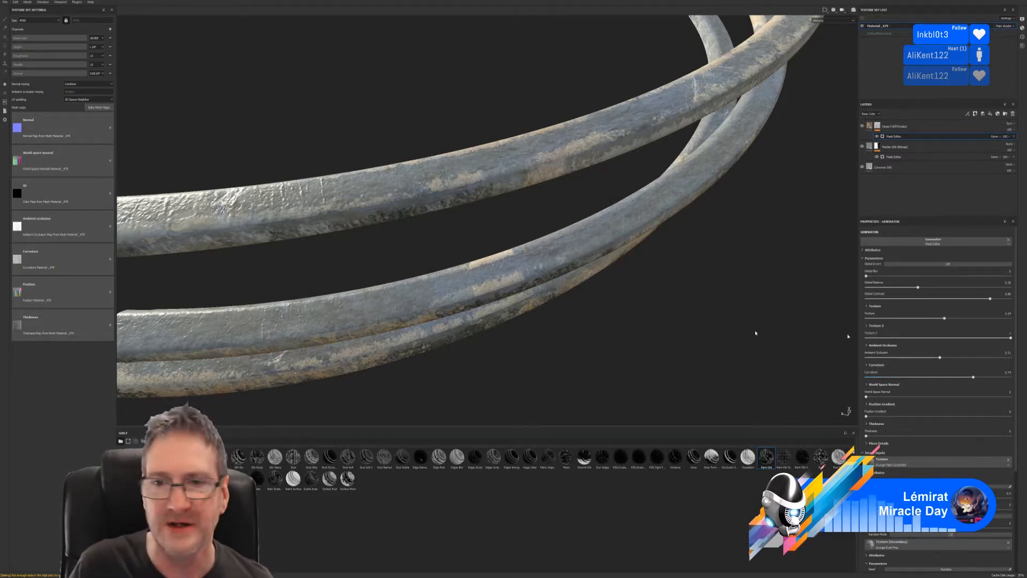
left_click_drag(544, 326, 594, 312, "alt")
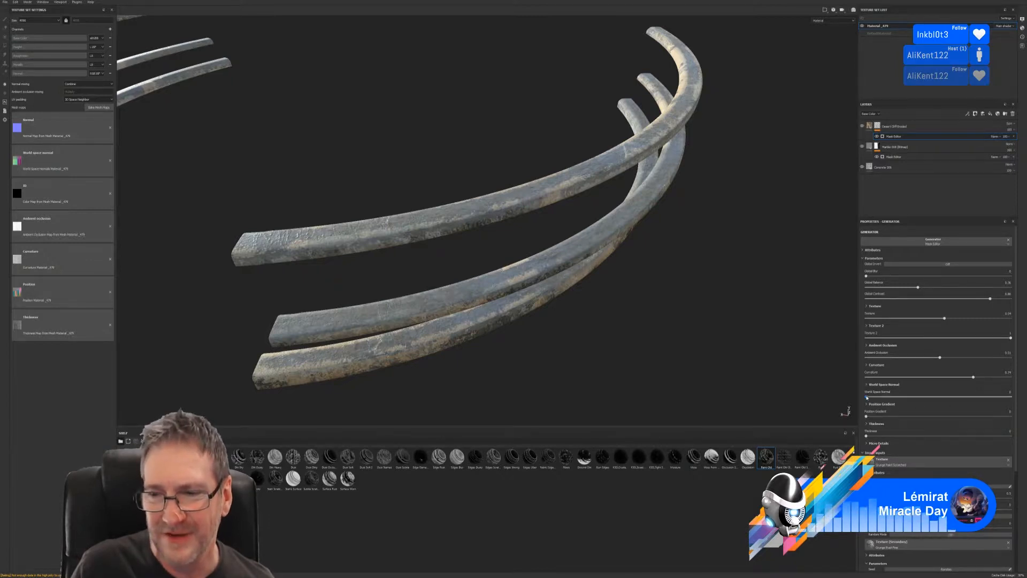
mouse_move(867, 397)
left_mouse_down()
mouse_move(919, 399)
mouse_move(883, 401)
left_mouse_up()
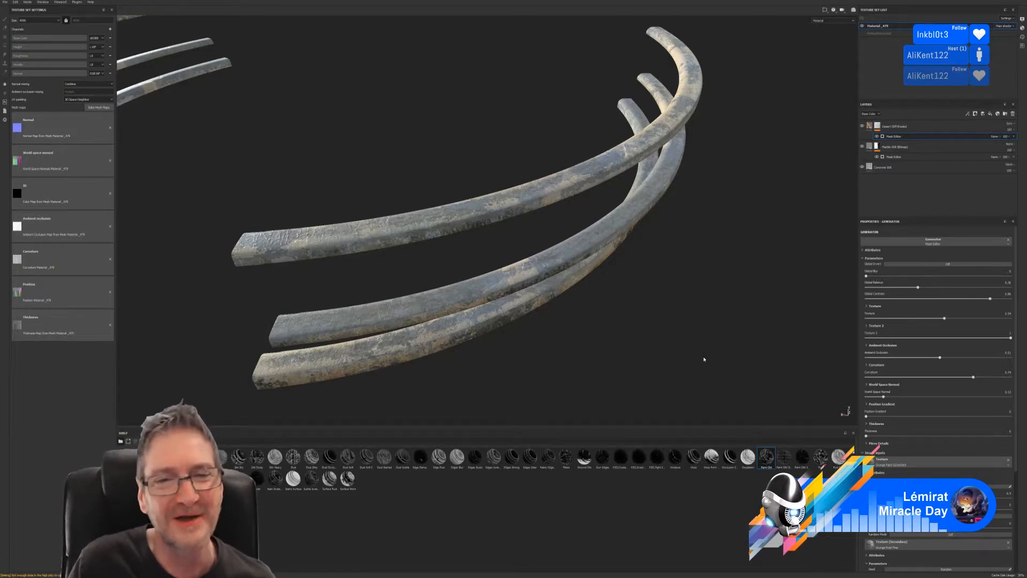
- Examine the adjusted desert cliff mask along the curved trims from several angles, up close and from farther away
left_click_drag(491, 193, 393, 162, "alt")
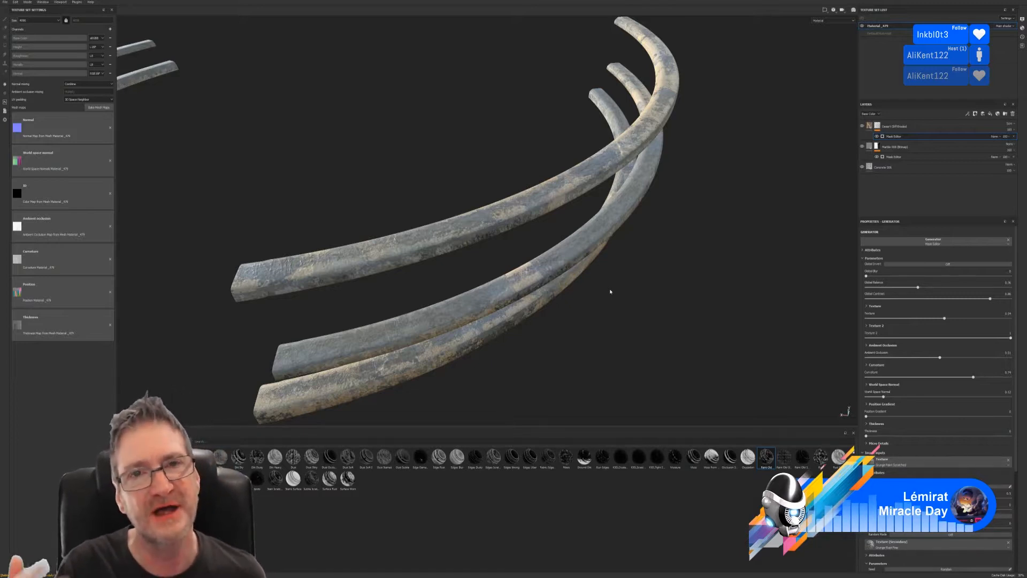
left_click_drag(592, 294, 580, 314, "alt")
scroll(538, 298, "up", 3)
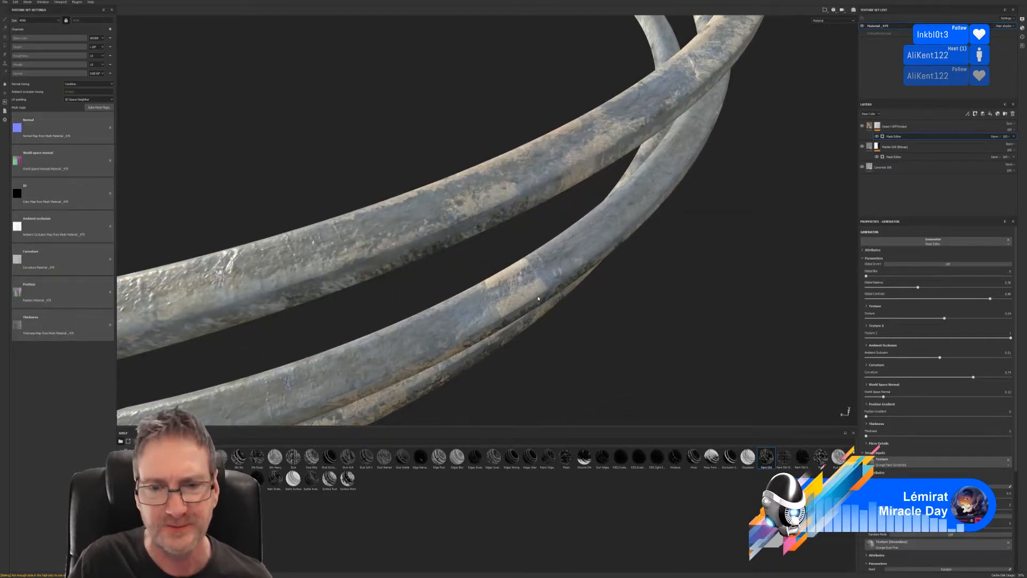
left_click_drag(596, 330, 595, 293, "alt")
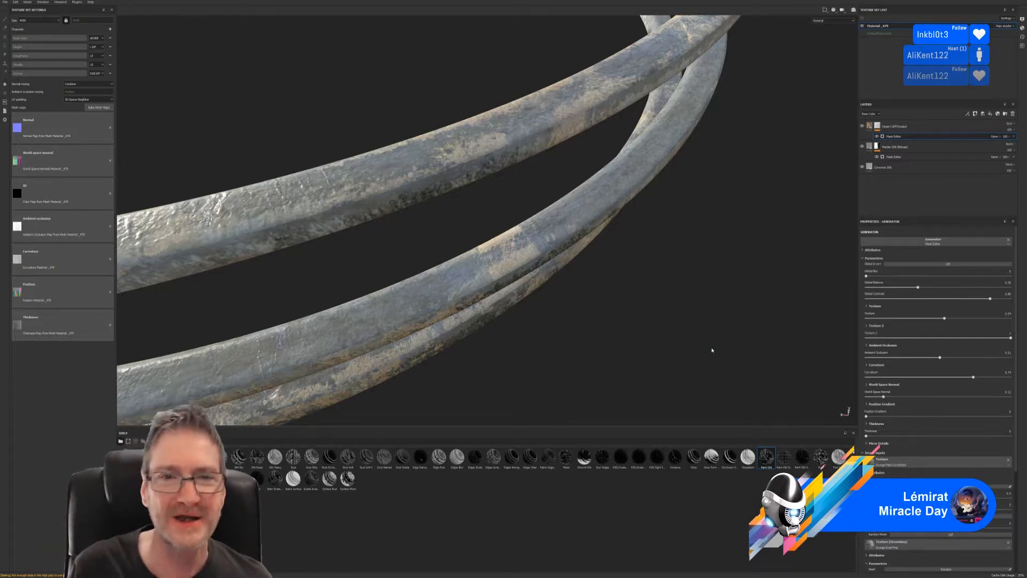
right_click_drag(712, 349, 500, 300, "alt")
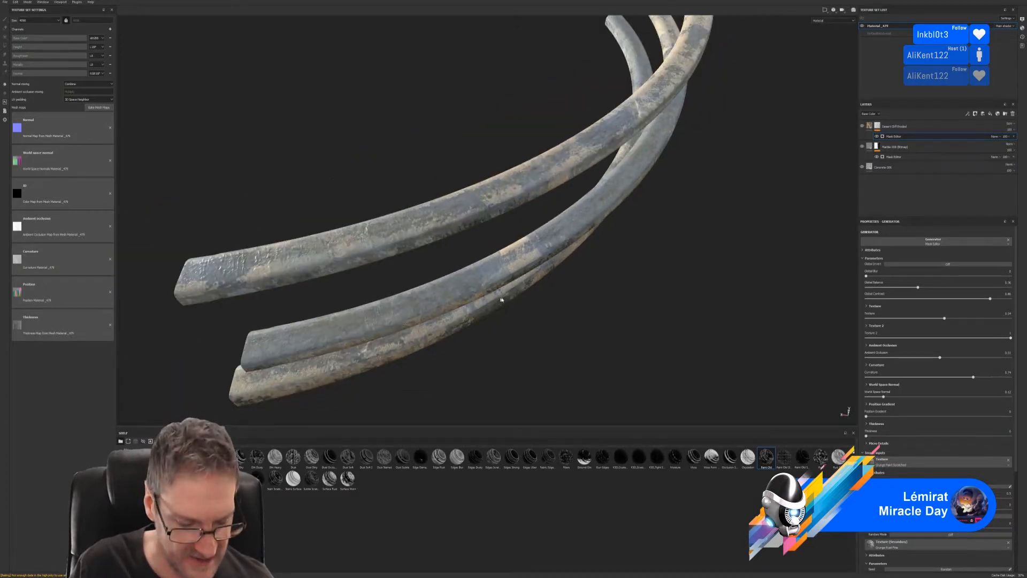
left_click_drag(499, 300, 577, 297, "alt")
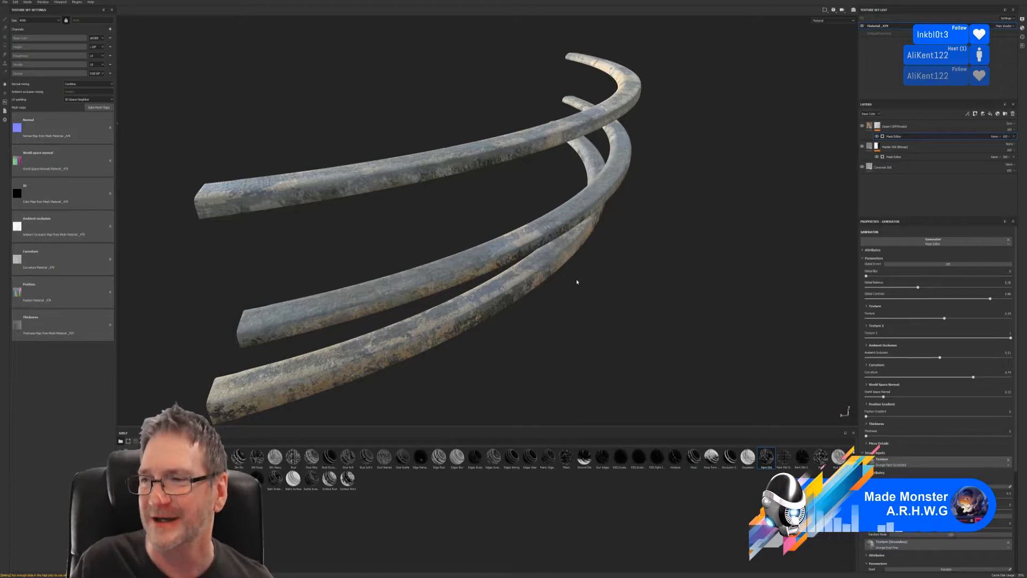
left_click_drag(577, 258, 555, 282, "alt")
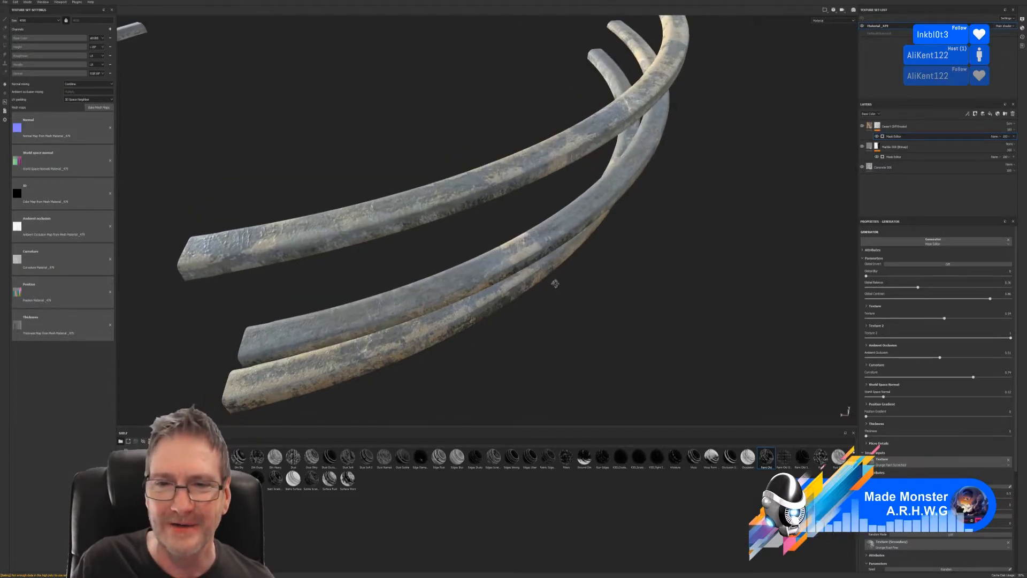
scroll(535, 247, "up", 5)
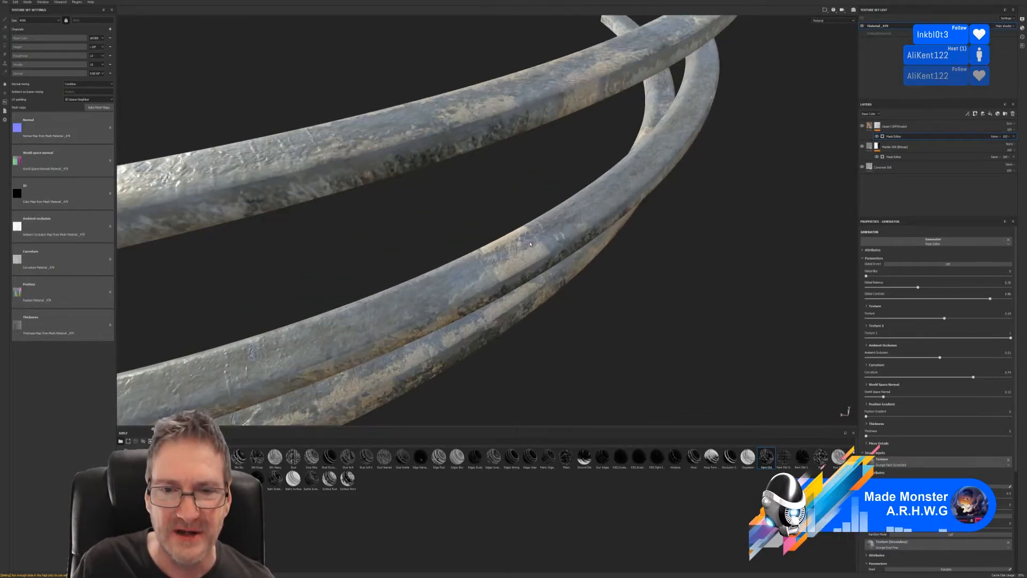
- Add a paint effect above the mask editor in the Desert Cliff Eroded mask and choose the Dirt 2 brush
right_click(901, 138)
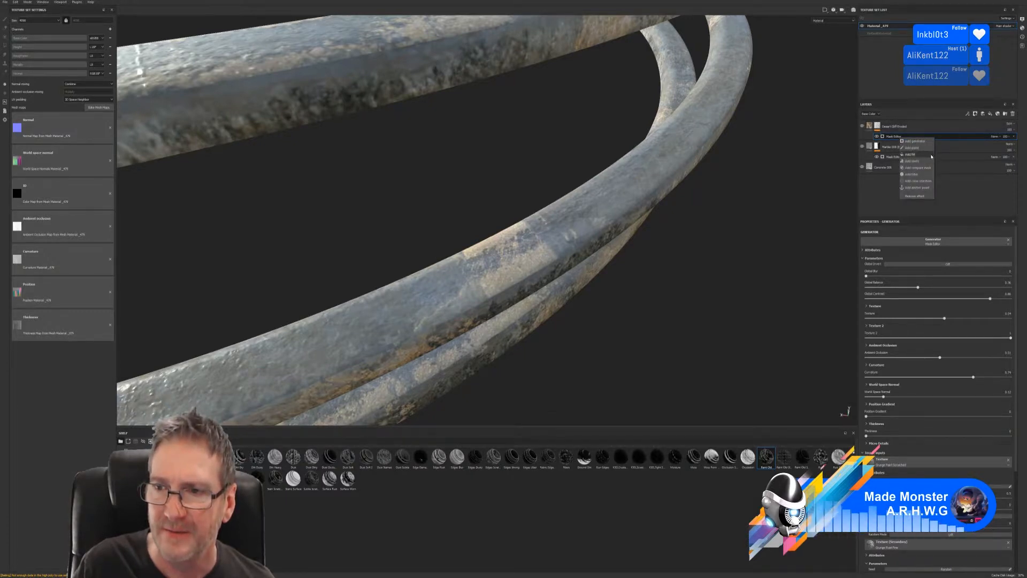
left_click(912, 148)
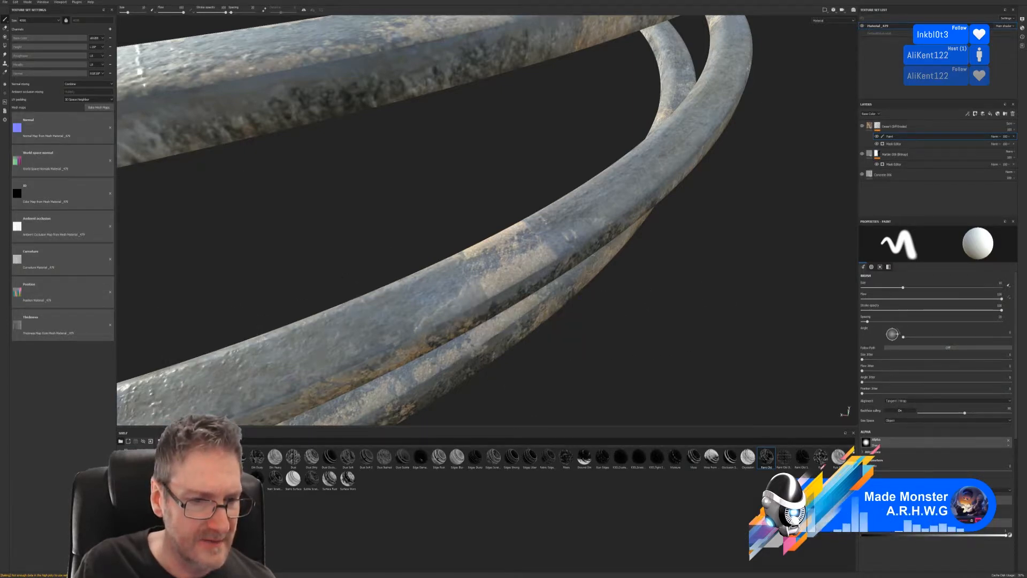
left_click(128, 508)
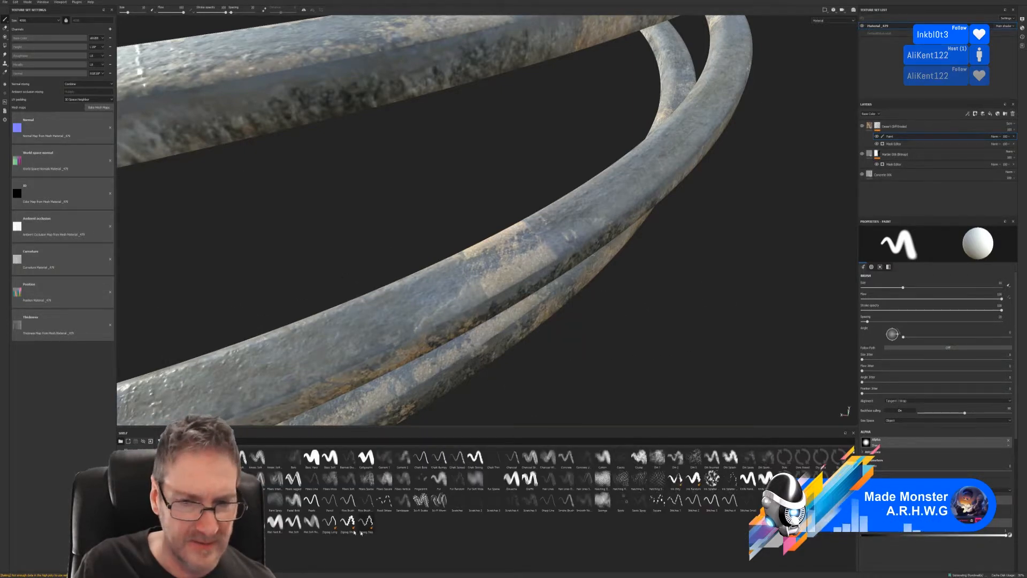
left_click(675, 458)
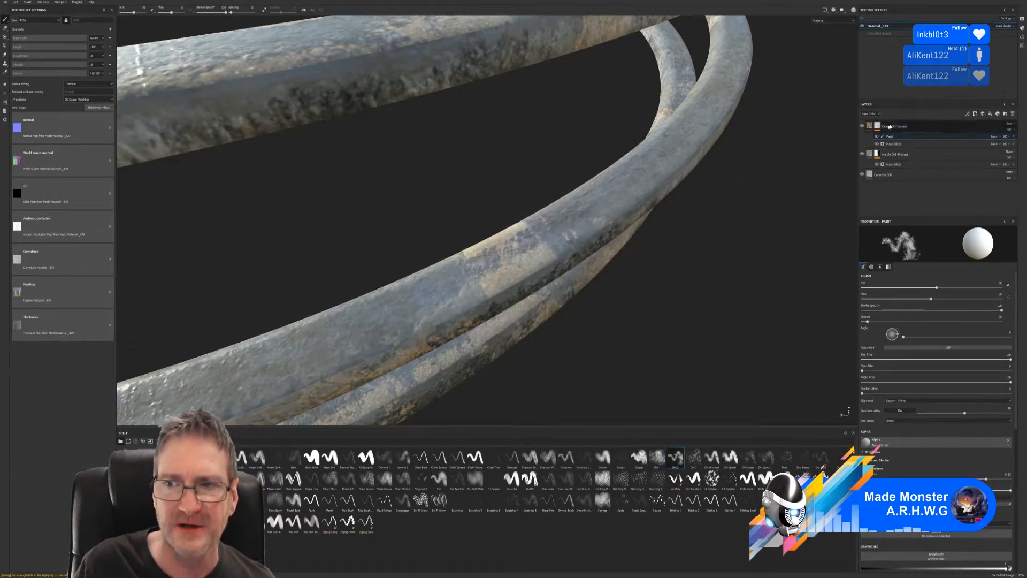
scroll(556, 221, "down", 3)
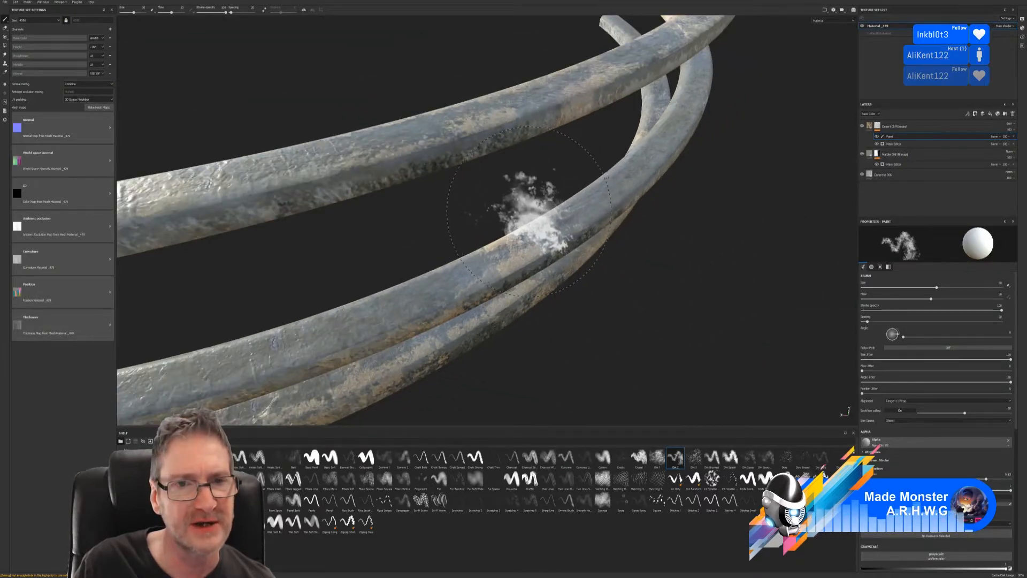
scroll(357, 245, "down", 2)
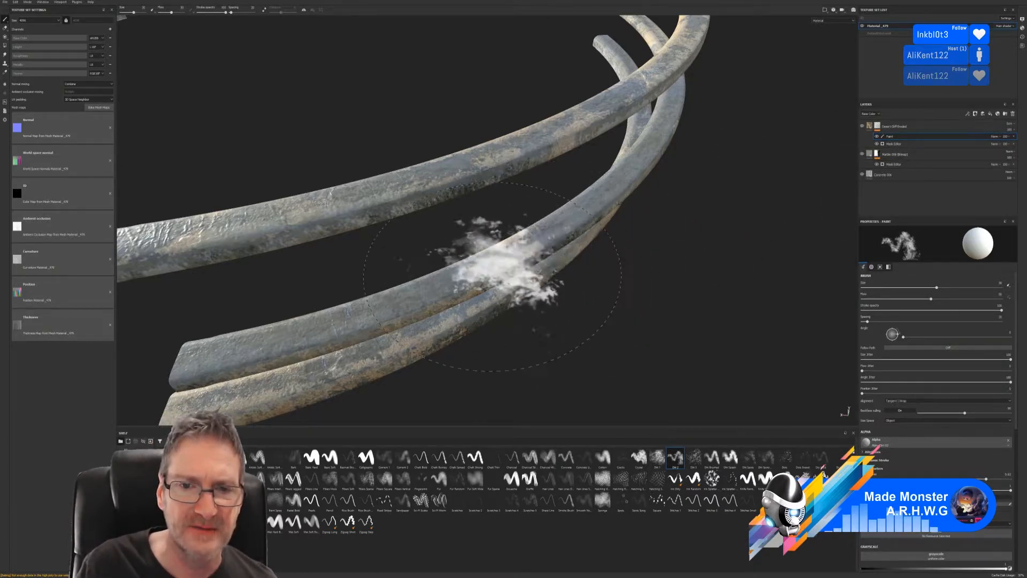
- Create a layer folder and give it a descriptive name ending in Lower_Borders
left_click(1005, 114)
double_click(885, 127)
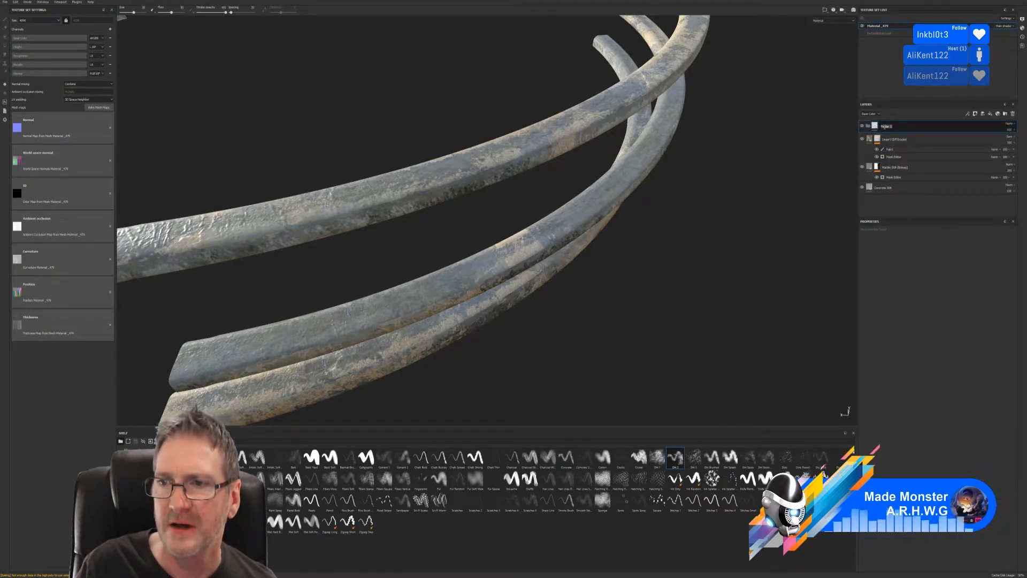
type("H")
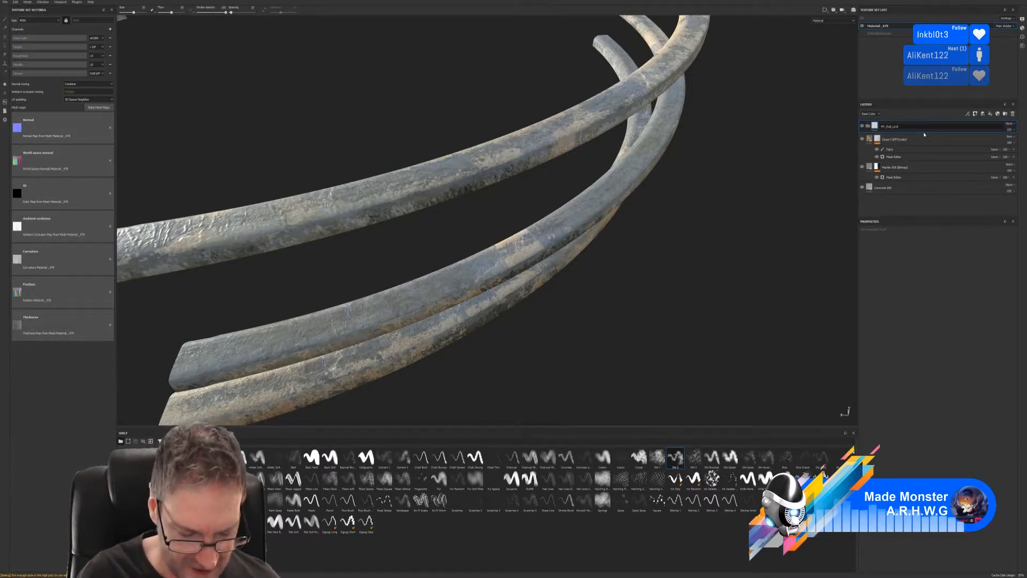
type("er_Barri")
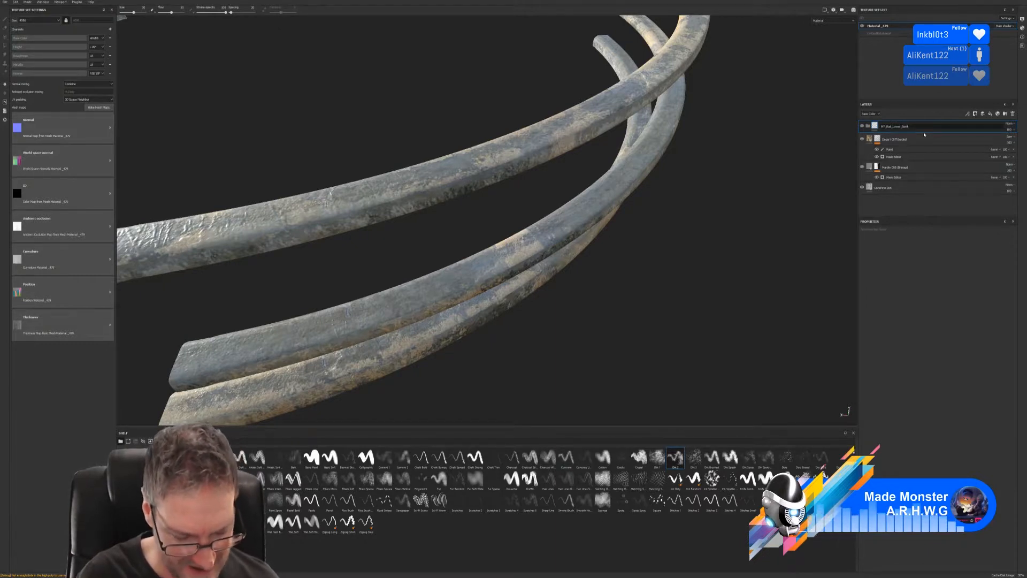
type("ers")
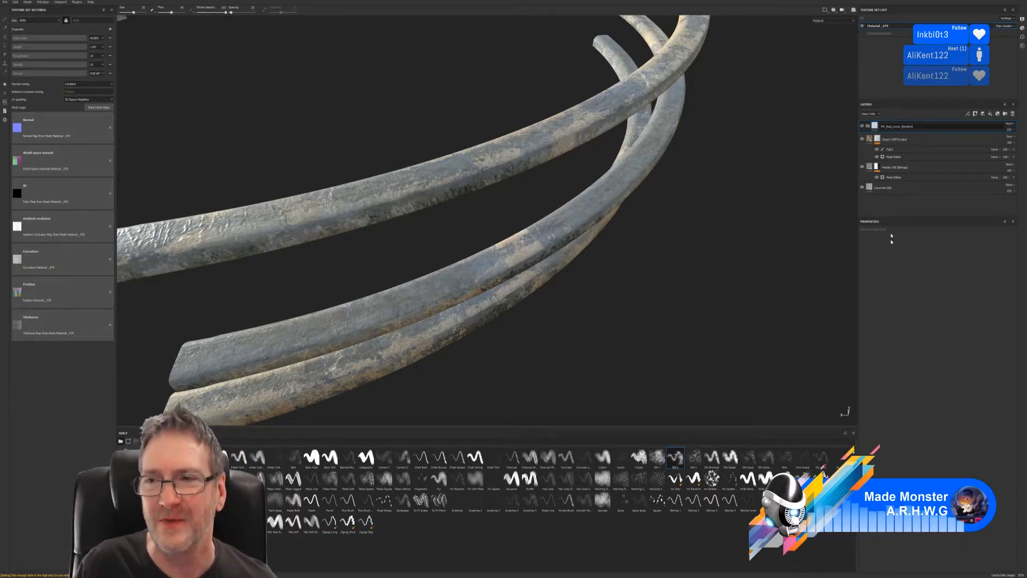
- Move the desert cliff, marble and concrete layers into the new folder and save the folder as a smart material
left_click(910, 142)
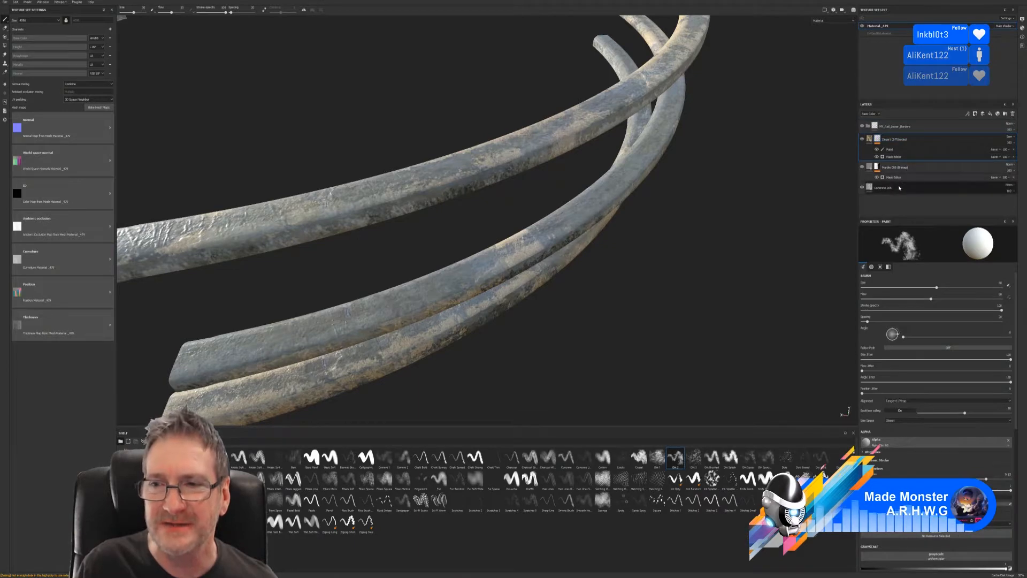
left_click(900, 187, "shift")
left_click_drag(899, 187, 901, 127)
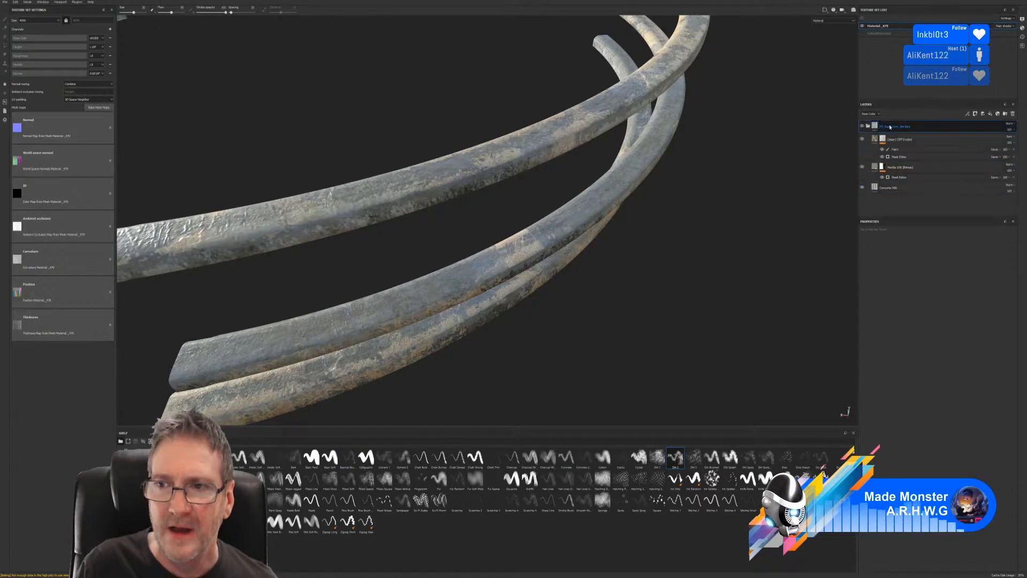
right_click(890, 126)
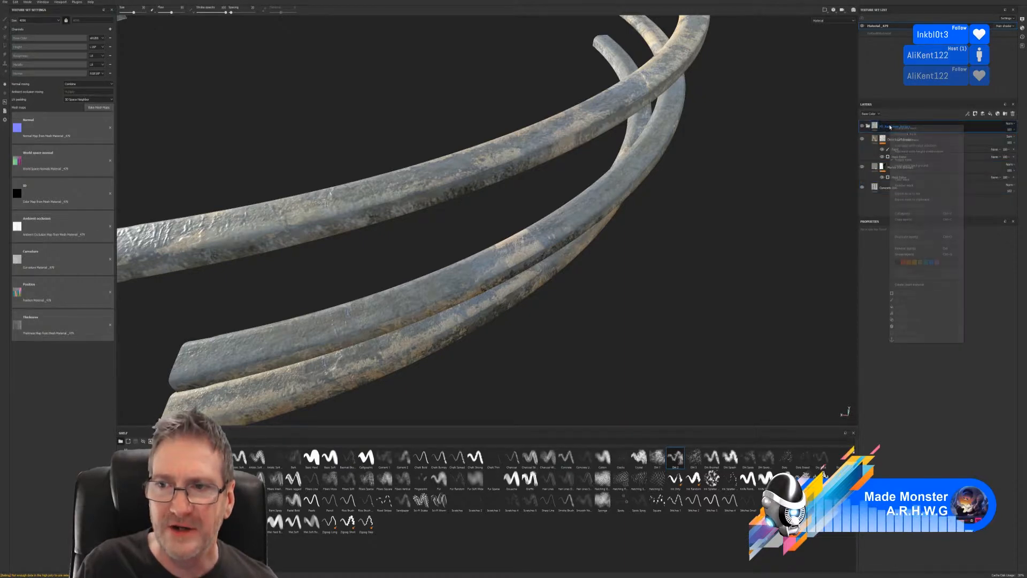
left_click(927, 285)
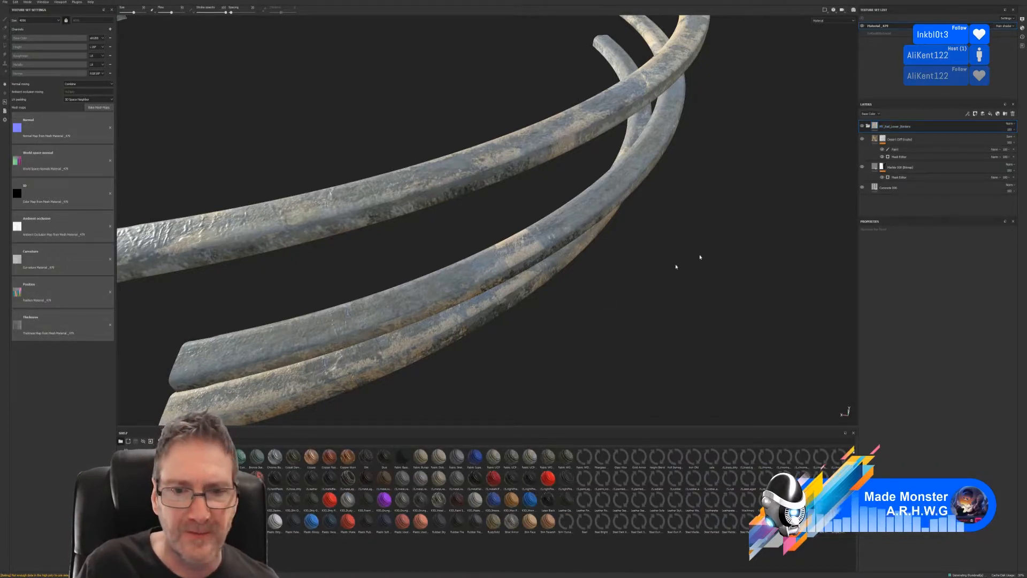
- With a smaller dirt brush set to black, paint the Desert Cliff Eroded mask to break up the hard-edged sandy patch on the middle trim
left_click(898, 151)
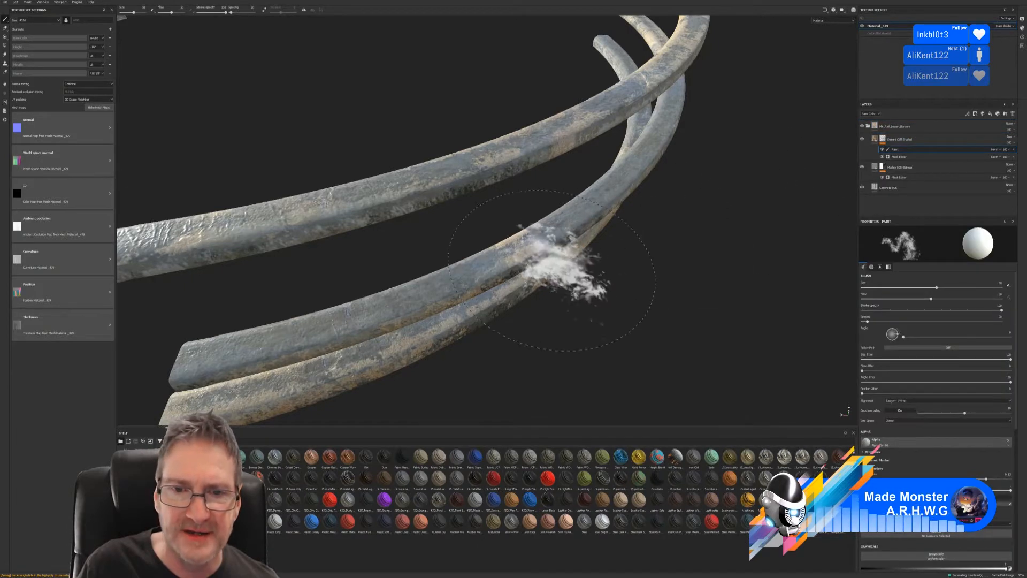
mouse_move(540, 265)
right_mouse_down("ctrl")
mouse_move(509, 254)
mouse_move(523, 272)
mouse_move(470, 260)
mouse_move(476, 253)
right_mouse_up("ctrl")
scroll(509, 253, "up", 3)
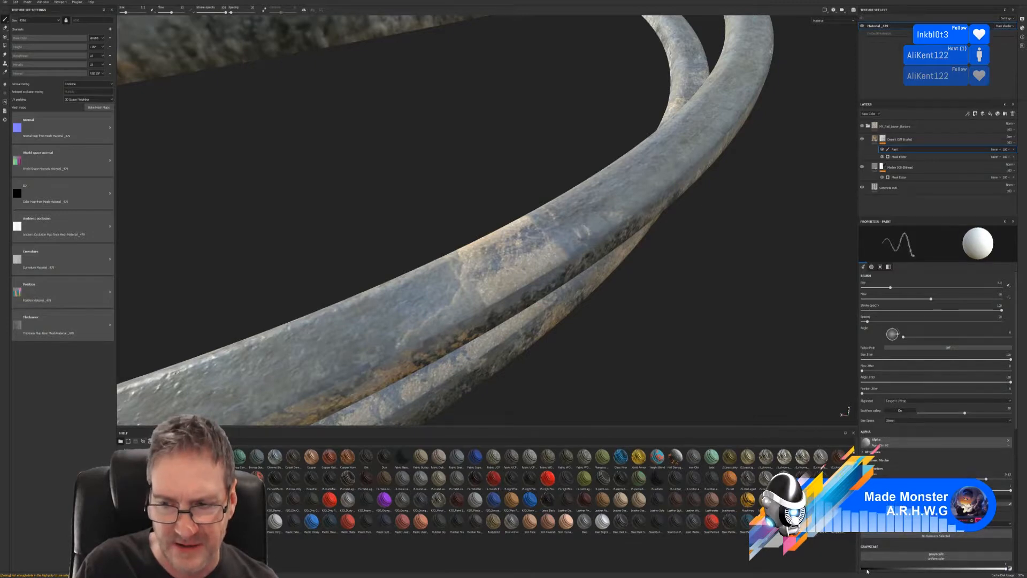
left_click_drag(929, 566, 857, 573)
key("ctrl+z")
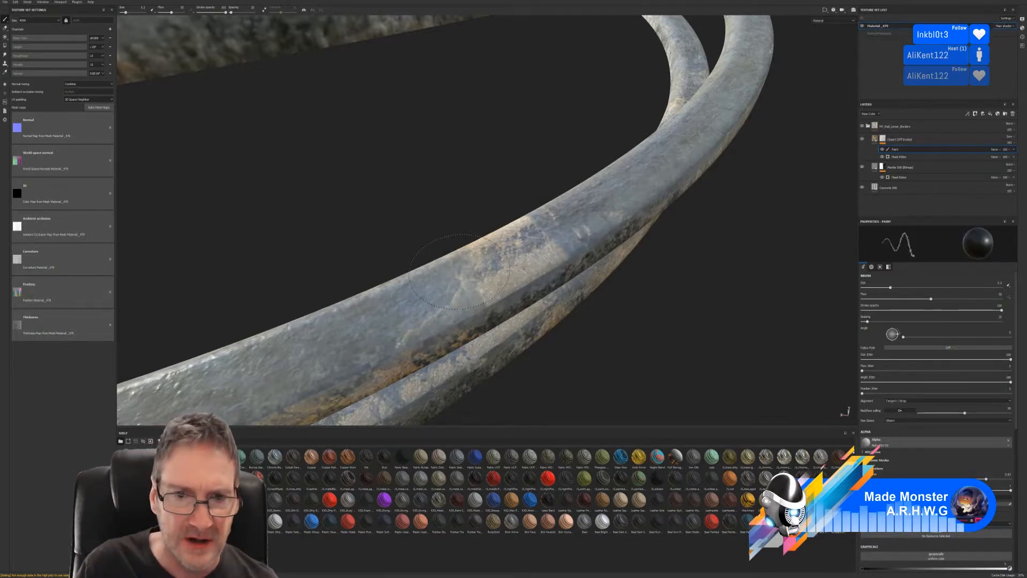
left_click_drag(467, 295, 493, 290)
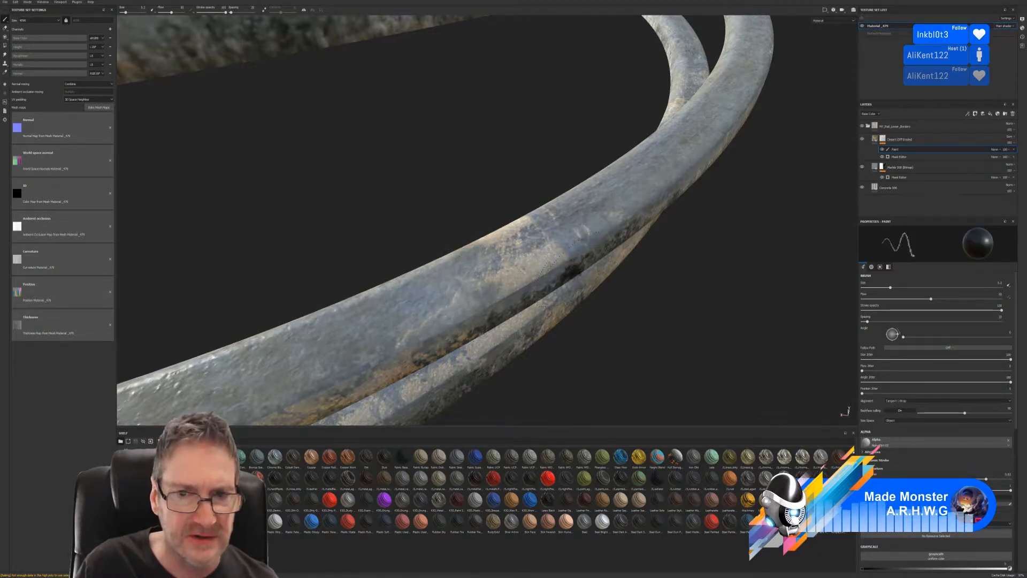
left_click_drag(584, 275, 546, 260)
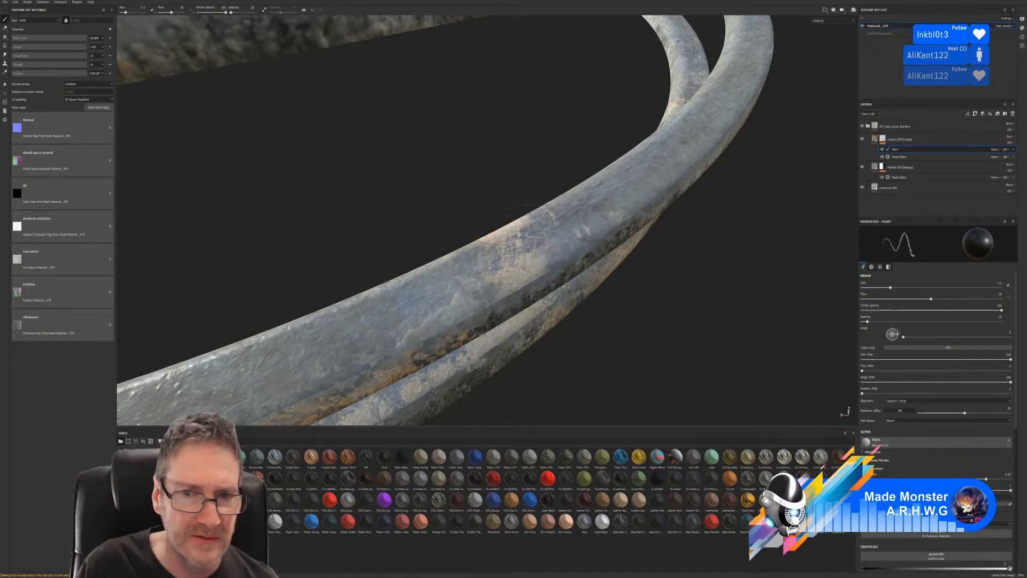
- Dab black onto the Desert Cliff Eroded mask over the remaining sandy patch on the middle trim
left_click(519, 281)
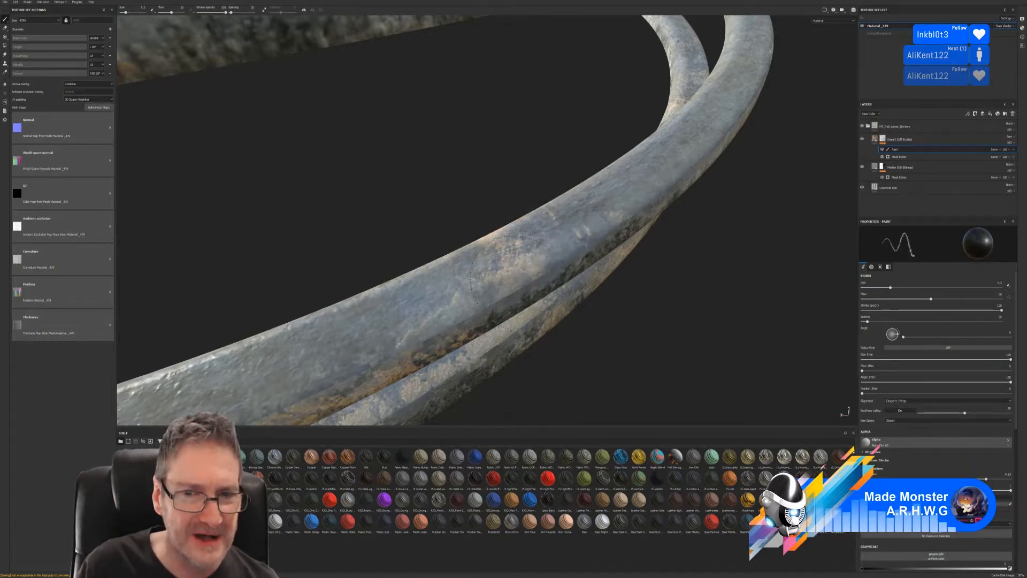
scroll(646, 236, "down", 4)
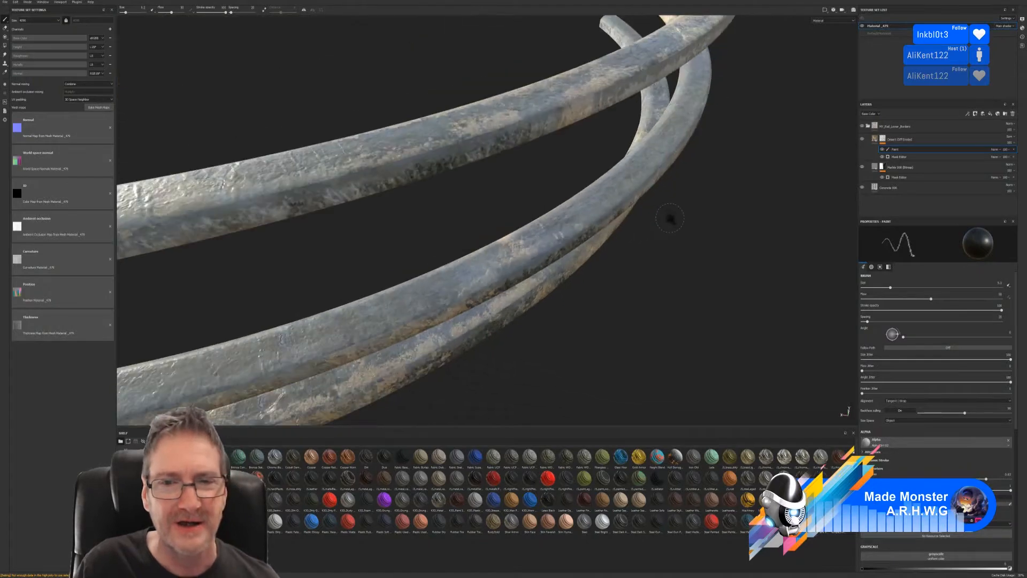
scroll(580, 305, "up", 4)
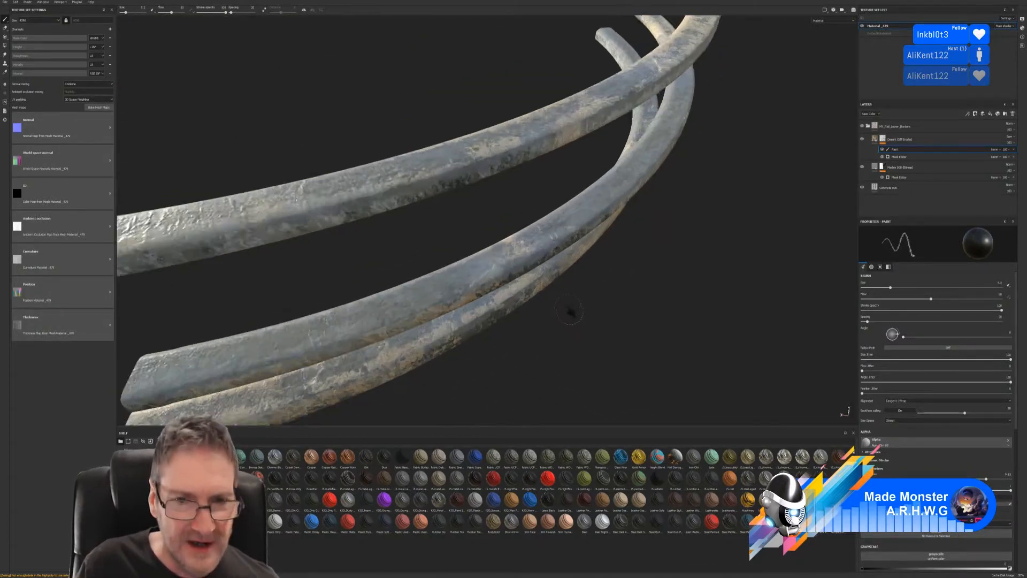
left_click_drag(567, 347, 560, 330, "alt")
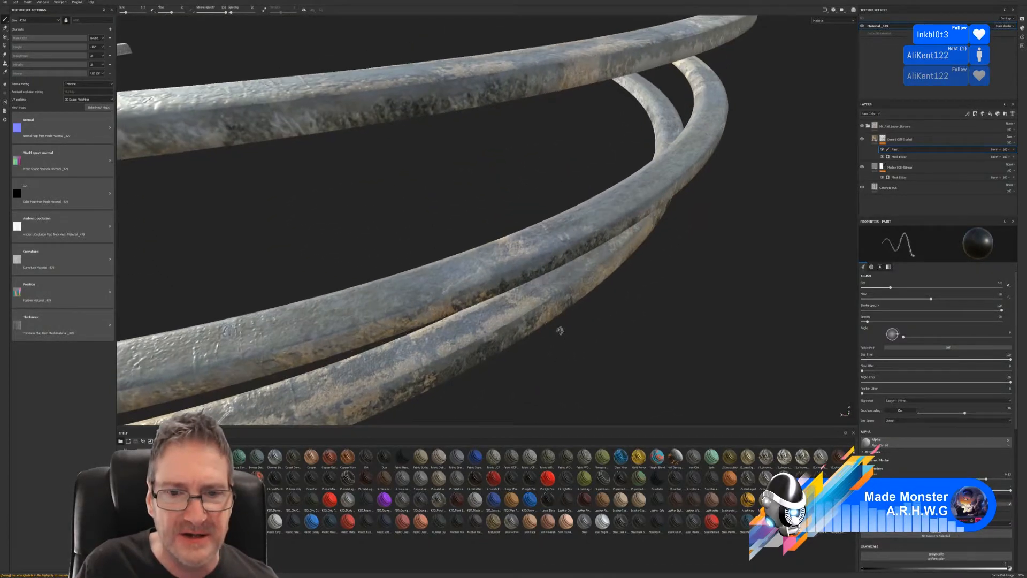
- Try to break up the sandy patches along the lowest trim with a black mask stroke
scroll(553, 321, "up", 3)
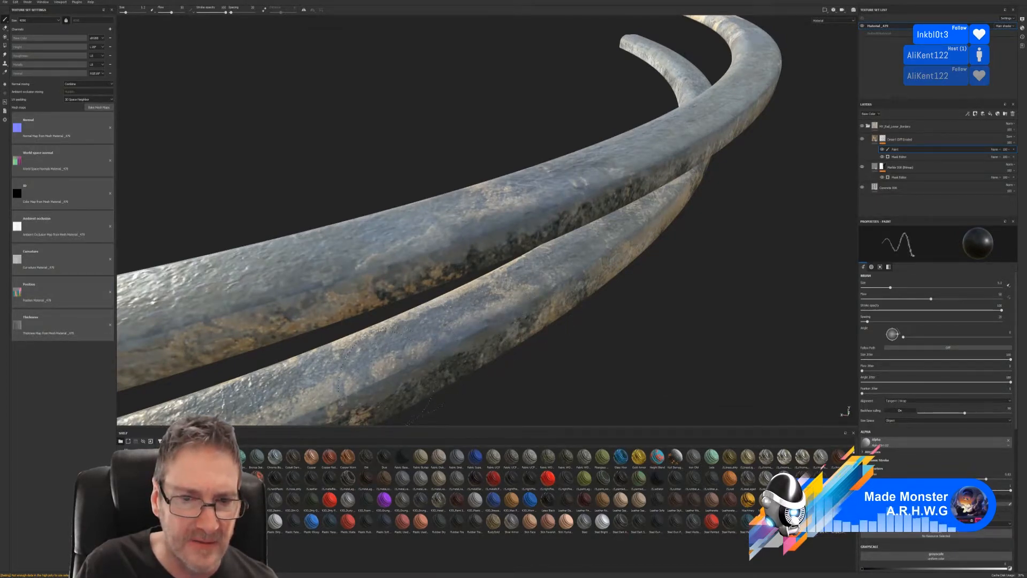
scroll(404, 388, "down", 2)
left_click_drag(526, 319, 464, 354, "alt")
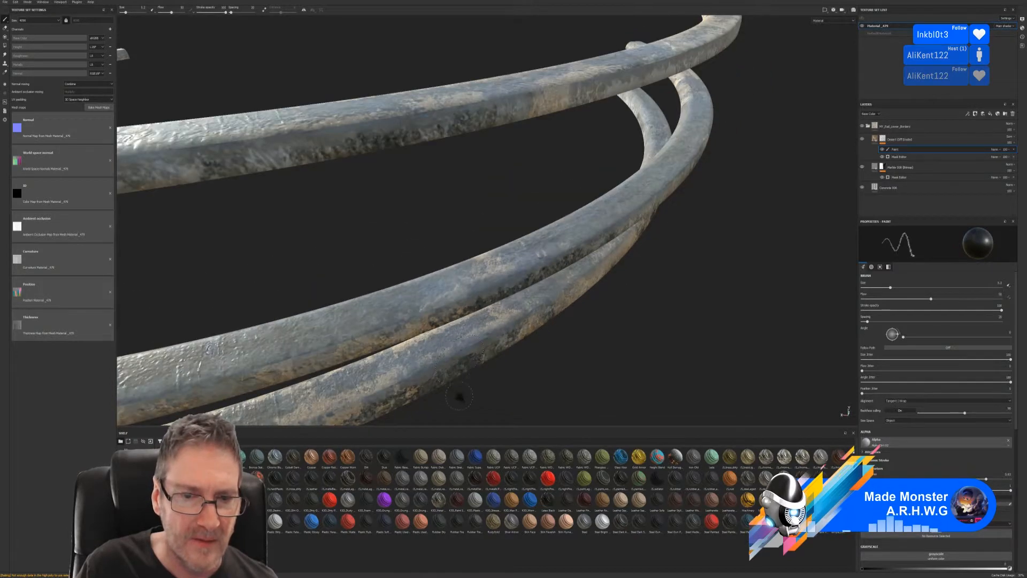
scroll(460, 397, "down", 1)
left_click_drag(467, 392, 667, 289, "alt")
scroll(667, 289, "up", 3)
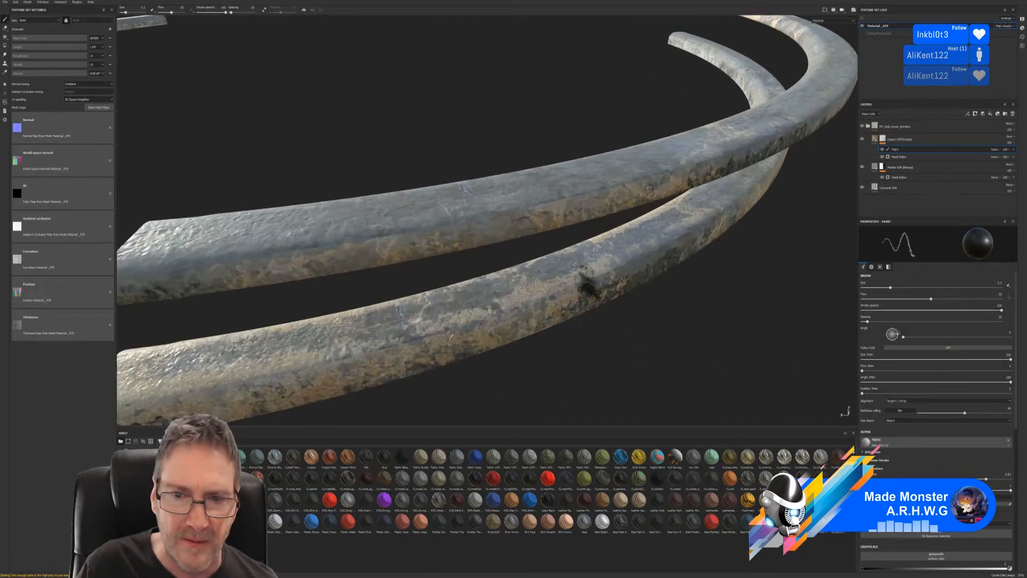
left_click_drag(449, 330, 335, 364)
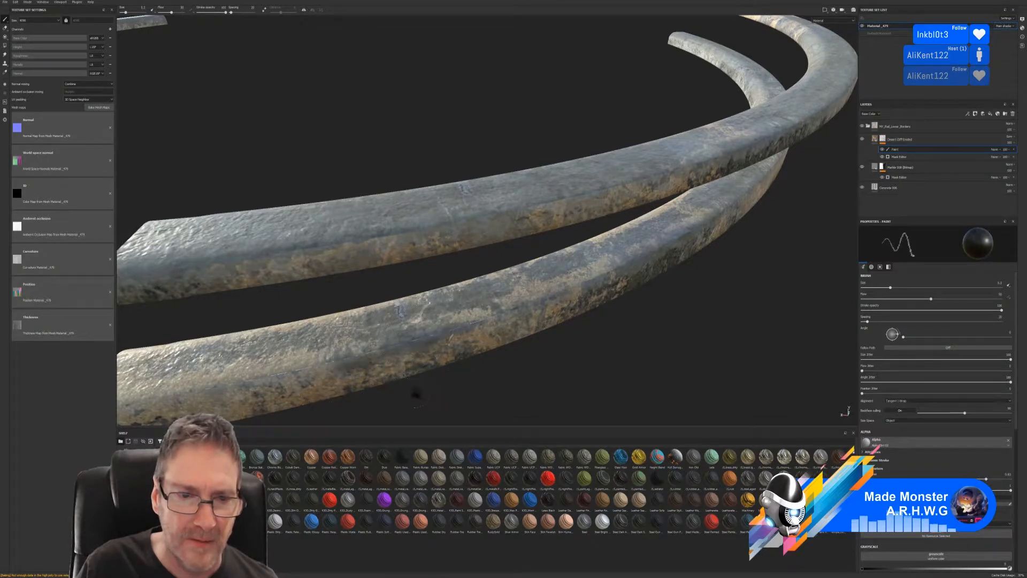
scroll(326, 387, "down", 2)
scroll(301, 324, "up", 1)
key("ctrl+z")
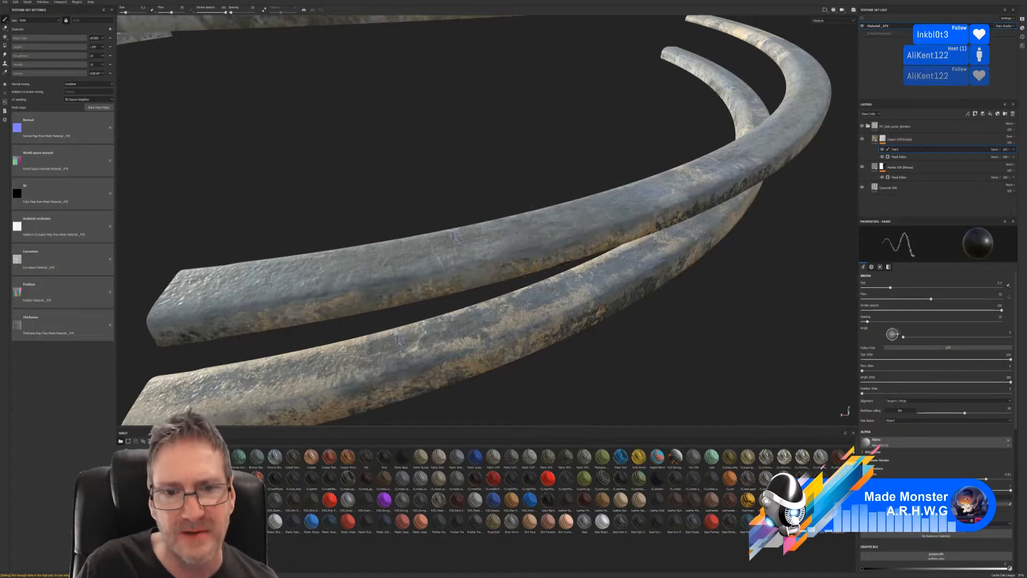
- Examine the curved faces and edges of the trims from several angles for hard-edged or unnatural sandy patches
mouse_move(564, 243)
left_mouse_down("alt")
mouse_move(628, 300)
mouse_move(635, 270)
mouse_move(729, 330)
left_mouse_up("alt")
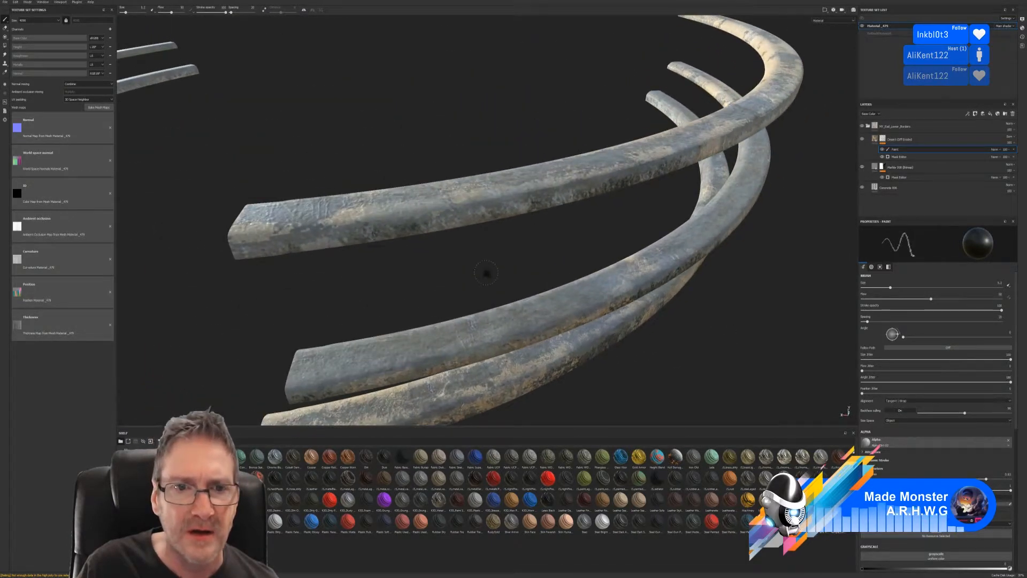
left_click_drag(486, 273, 378, 280, "alt")
left_click_drag(284, 256, 235, 269, "alt")
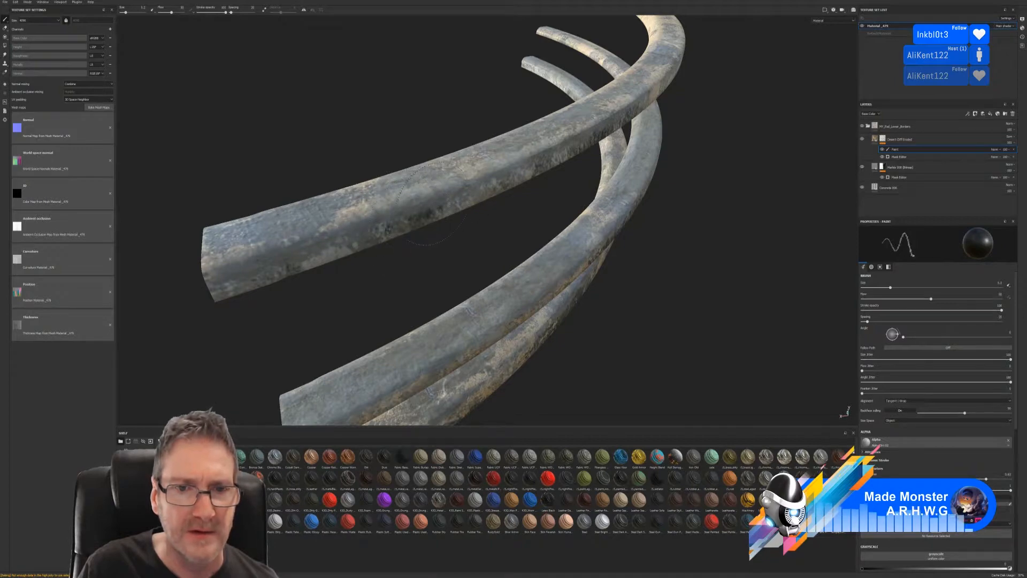
mouse_move(647, 246)
left_mouse_down("alt")
mouse_move(633, 232)
mouse_move(407, 339)
mouse_move(440, 324)
left_mouse_up("alt")
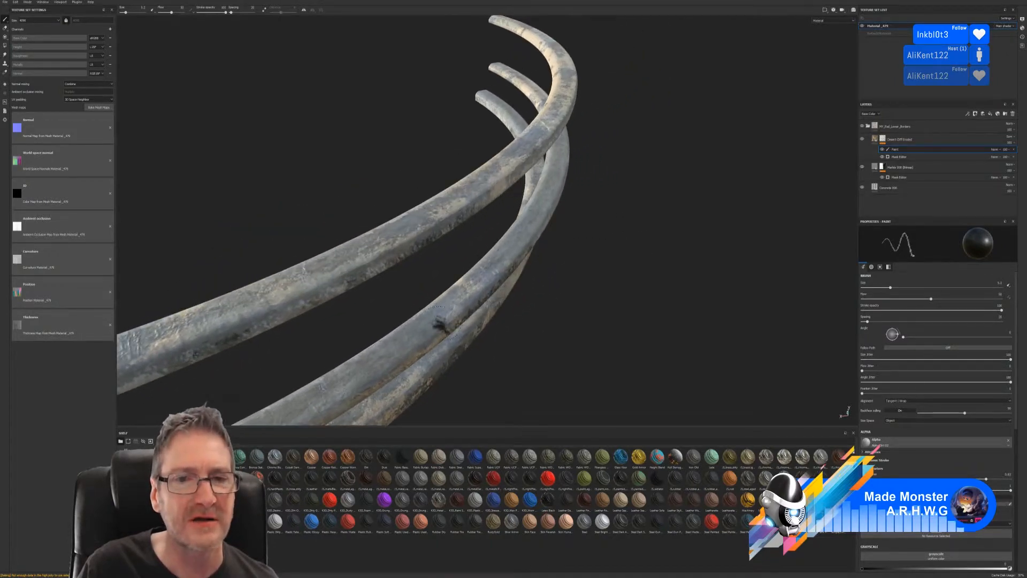
left_click_drag(571, 292, 508, 314, "alt")
scroll(459, 282, "up", 2)
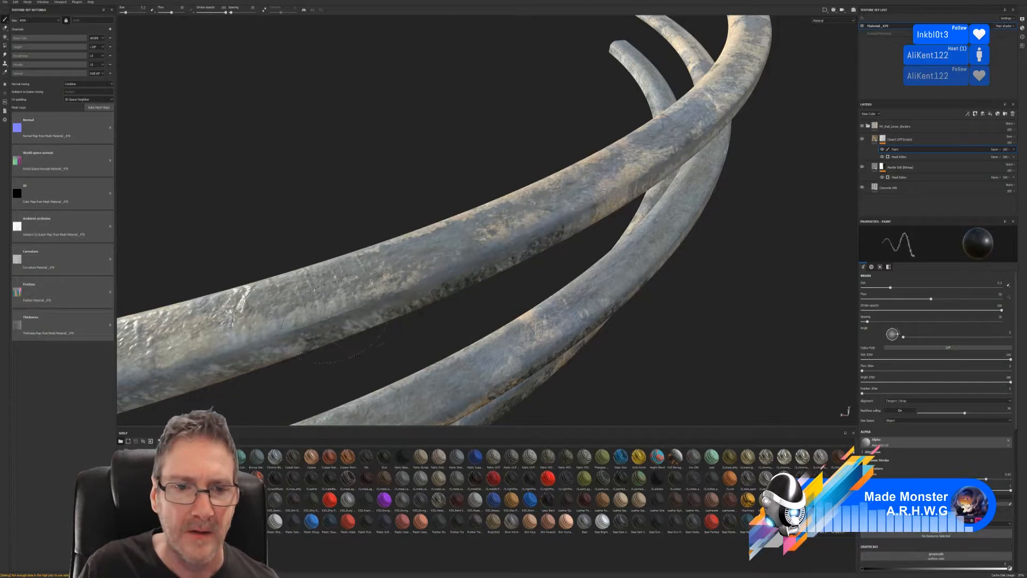
mouse_move(725, 287)
left_mouse_down("alt")
mouse_move(699, 284)
mouse_move(564, 197)
mouse_move(307, 224)
left_mouse_up("alt")
scroll(407, 225, "up", 4)
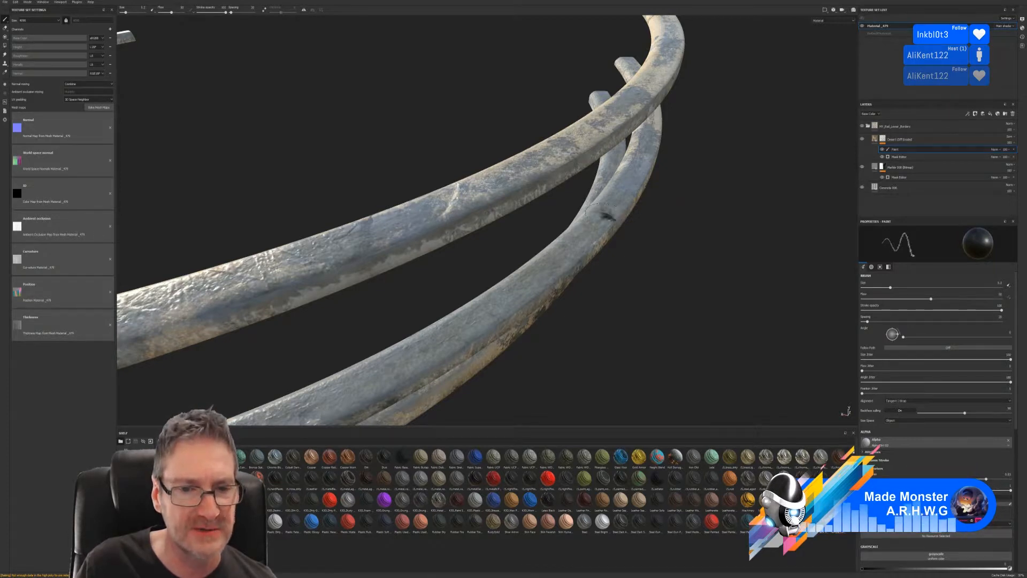
scroll(610, 269, "down", 1)
mouse_move(676, 246)
left_mouse_down("alt")
mouse_move(523, 366)
mouse_move(428, 291)
mouse_move(339, 318)
left_mouse_up("alt")
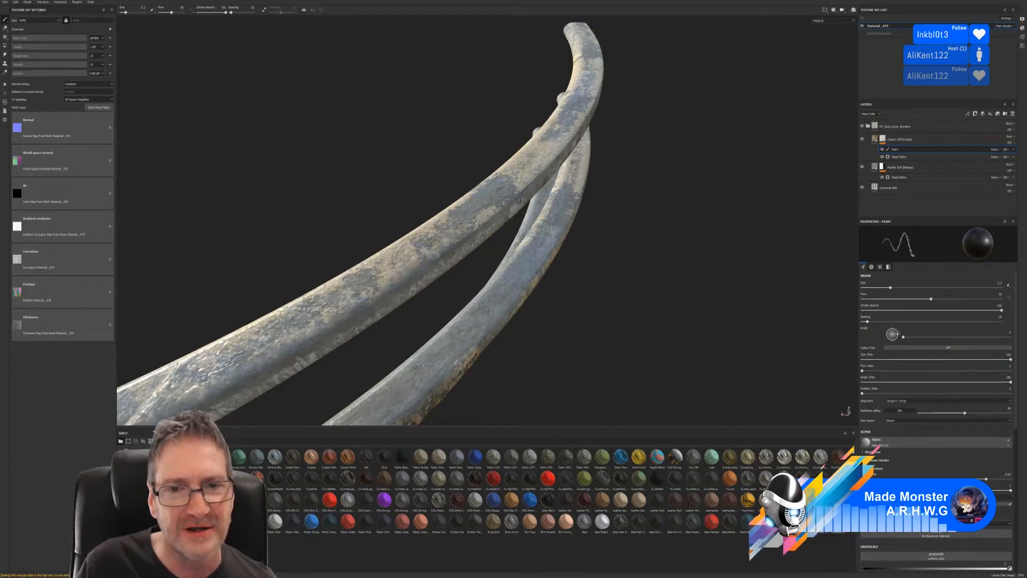
mouse_move(403, 250)
left_mouse_down("alt")
mouse_move(584, 282)
mouse_move(465, 291)
mouse_move(474, 209)
mouse_move(515, 203)
mouse_move(553, 231)
mouse_move(620, 345)
mouse_move(607, 370)
mouse_move(598, 364)
left_mouse_up("alt")
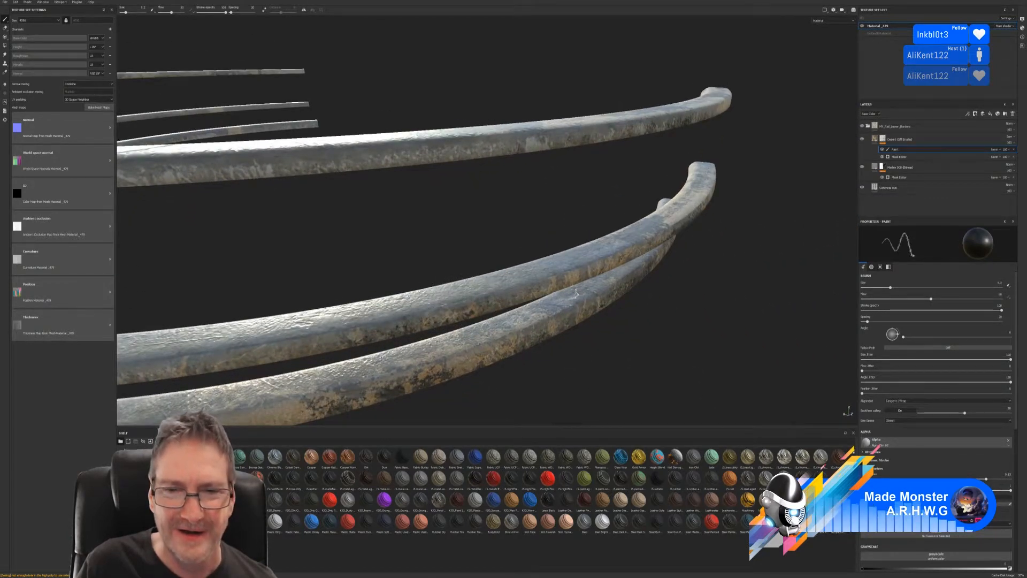
left_click_drag(625, 311, 579, 277, "alt")
scroll(579, 277, "up", 2)
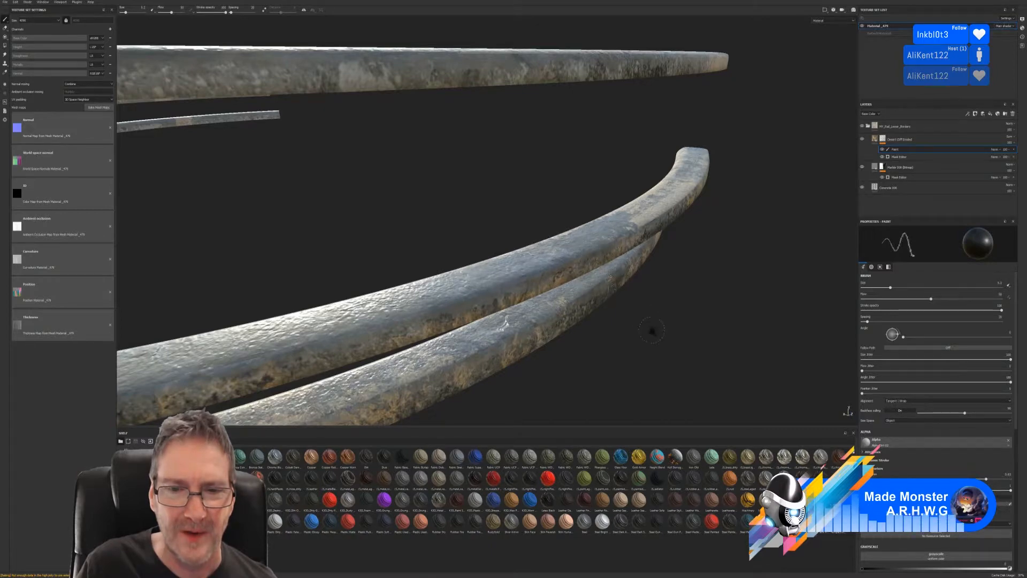
- Inspect the texture blending at the trim ends and on the opposite side of the curved set
scroll(651, 326, "down", 5)
left_click_drag(380, 387, 838, 379, "alt")
middle_click_drag(626, 318, 581, 308, "alt")
scroll(581, 309, "up", 4)
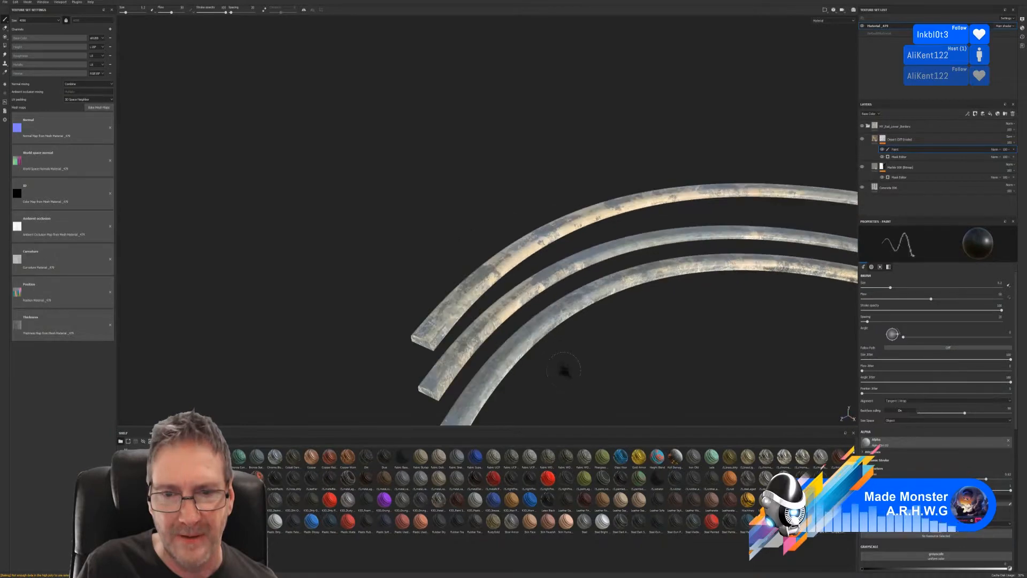
scroll(570, 358, "down", 2)
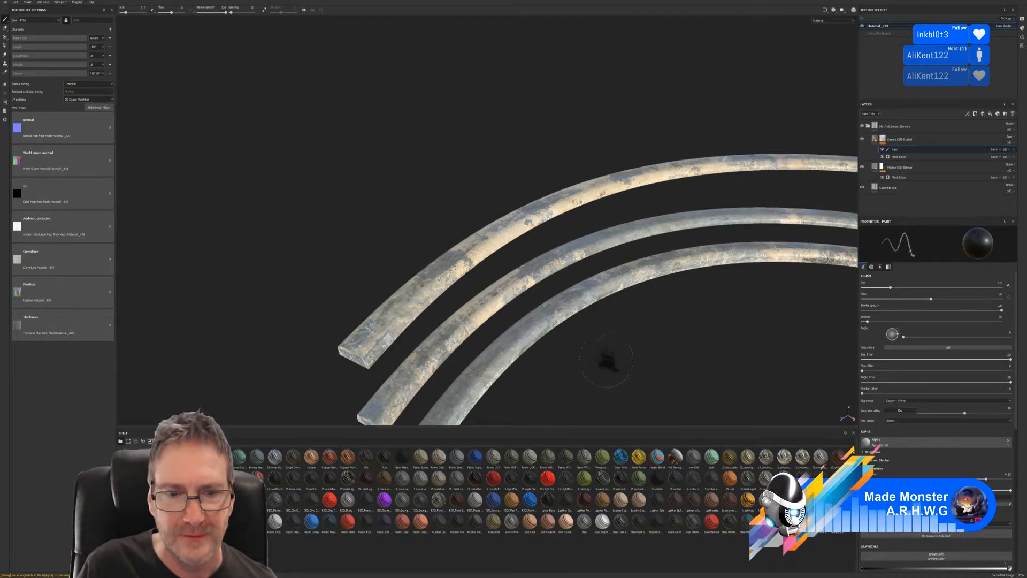
middle_click_drag(649, 361, 522, 336, "alt")
left_click_drag(580, 321, 355, 351, "alt")
mouse_move(476, 313)
left_mouse_down("alt")
mouse_move(543, 305)
mouse_move(590, 319)
mouse_move(527, 248)
mouse_move(587, 195)
mouse_move(553, 247)
mouse_move(264, 311)
left_mouse_up("alt")
left_click_drag(412, 273, 390, 261, "alt")
middle_click_drag(264, 304, 502, 155, "alt")
left_click_drag(502, 155, 454, 221, "alt")
left_click_drag(575, 256, 527, 252, "alt")
left_click_drag(312, 220, 355, 192, "alt")
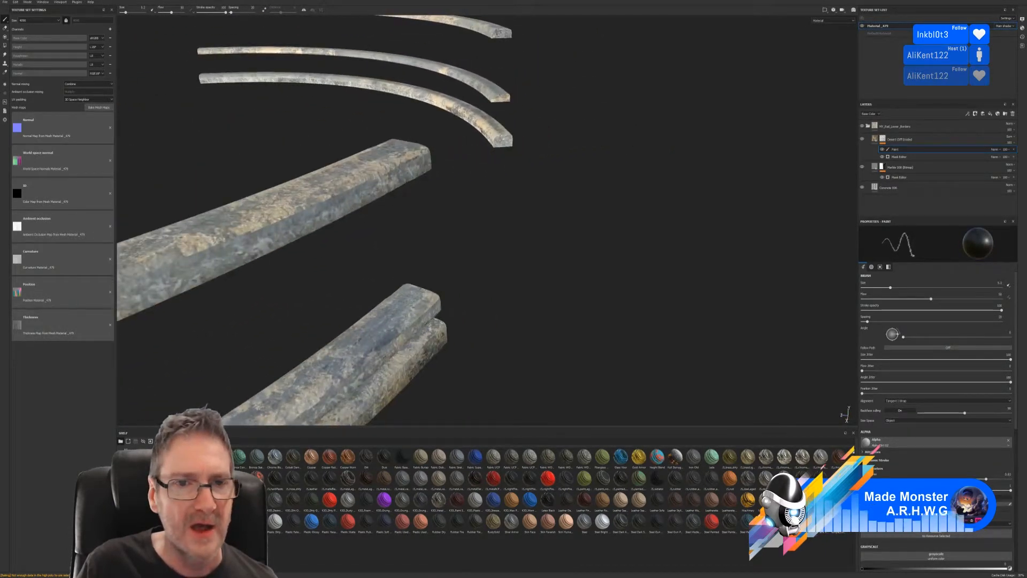
- Paint black on the Desert Cliff Eroded mask to soften the sandy areas near the end of the upper trim
left_click_drag(513, 200, 532, 200, "alt")
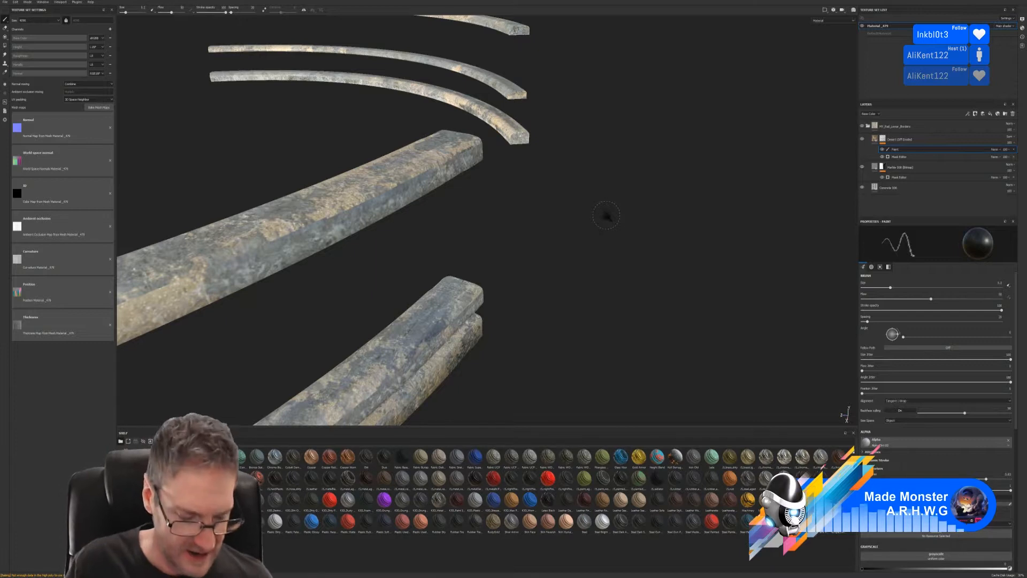
left_click_drag(460, 141, 476, 143)
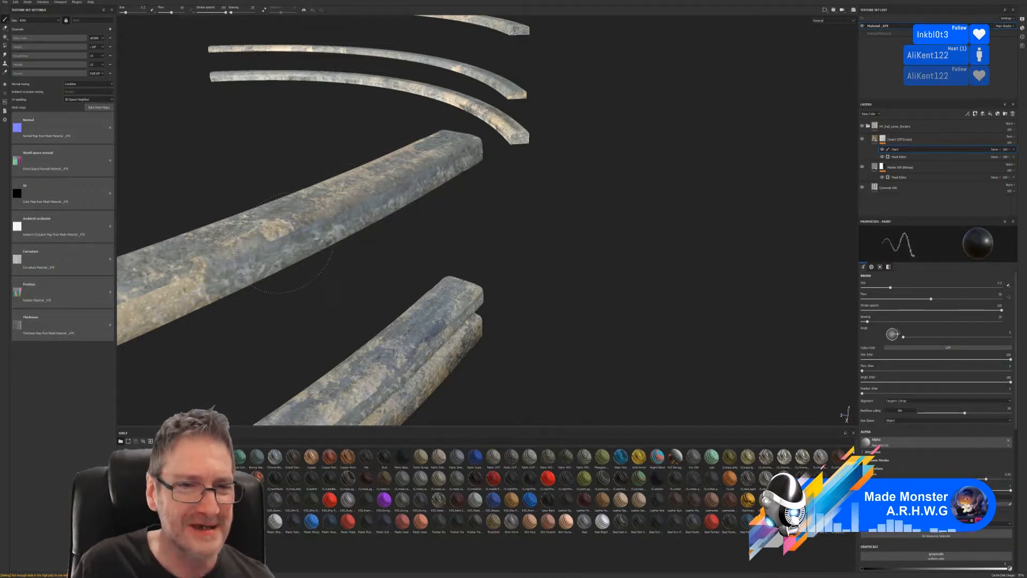
scroll(385, 210, "down", 3)
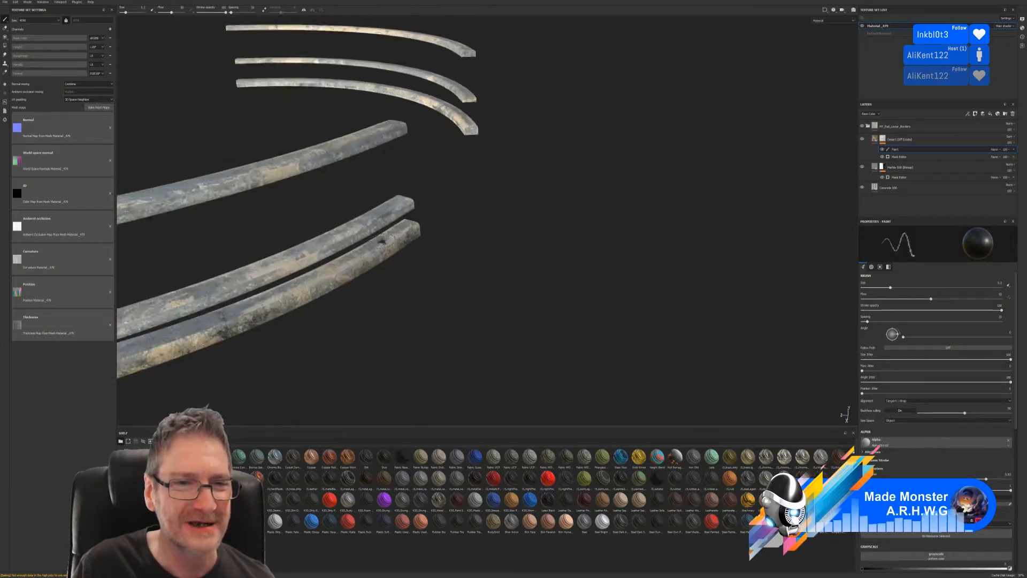
scroll(303, 175, "up", 2)
left_click_drag(293, 234, 313, 254, "alt")
scroll(289, 177, "up", 2)
left_click_drag(293, 176, 295, 175)
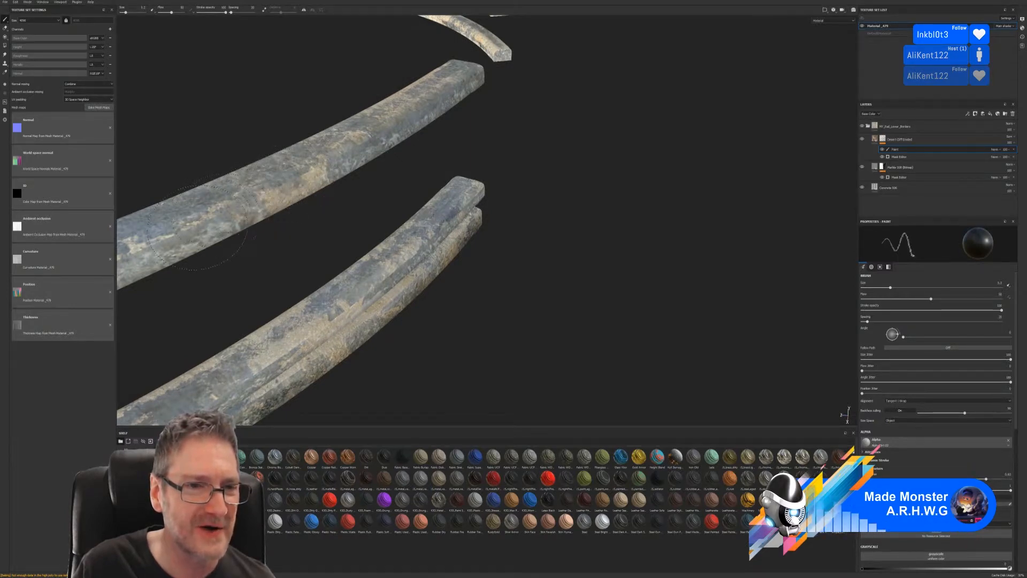
- Paint black on the mask over the sandy patches of the lowest trim, continuing along it to its end
mouse_move(217, 223)
left_mouse_down("alt")
mouse_move(247, 260)
mouse_move(232, 252)
mouse_move(371, 221)
left_mouse_up("alt")
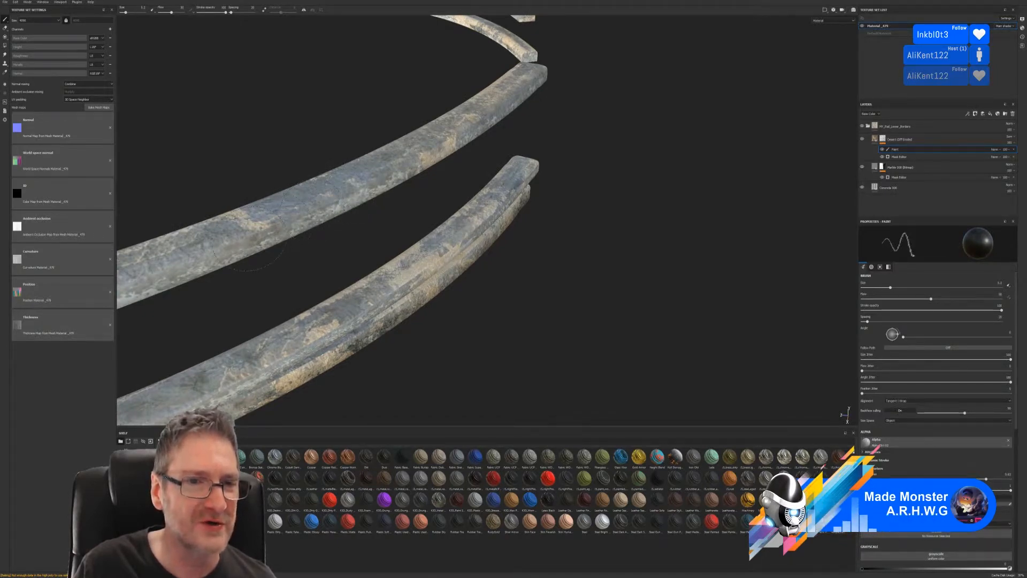
mouse_move(577, 181)
left_mouse_down("alt")
mouse_move(578, 167)
mouse_move(633, 218)
mouse_move(564, 208)
left_mouse_up("alt")
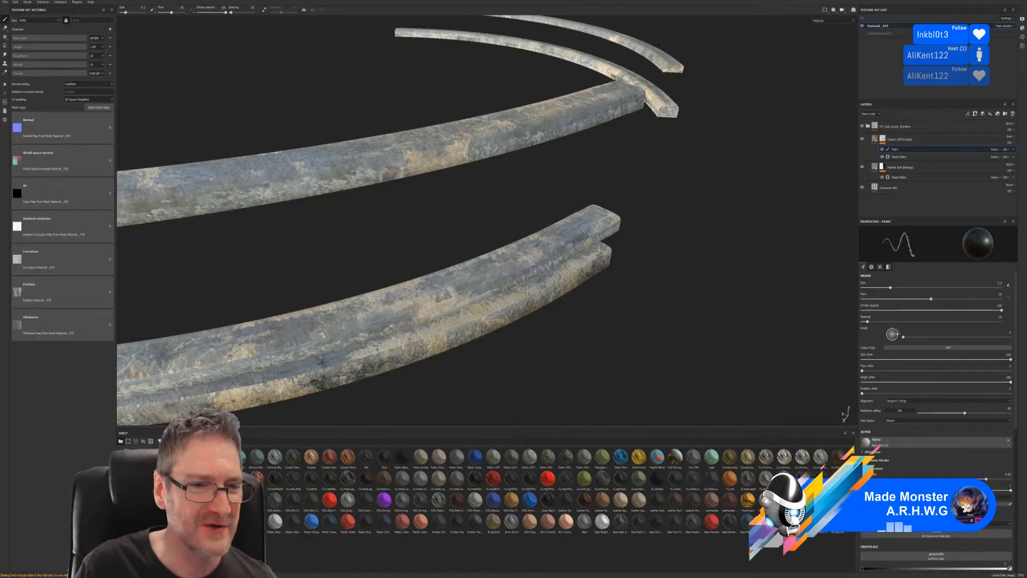
left_click(532, 274)
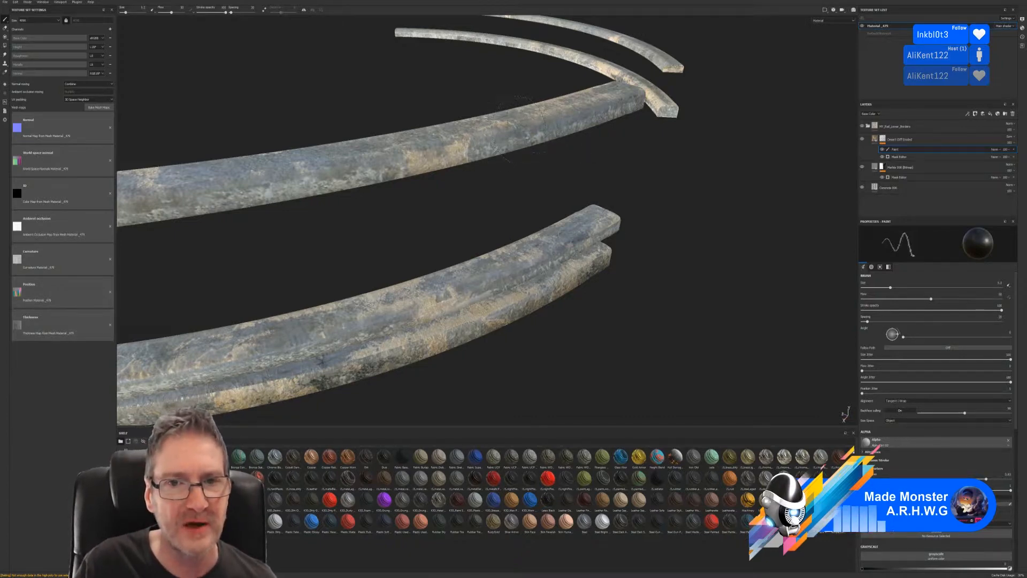
mouse_move(519, 124)
left_mouse_down("alt")
mouse_move(385, 255)
mouse_move(493, 238)
mouse_move(536, 216)
left_mouse_up("alt")
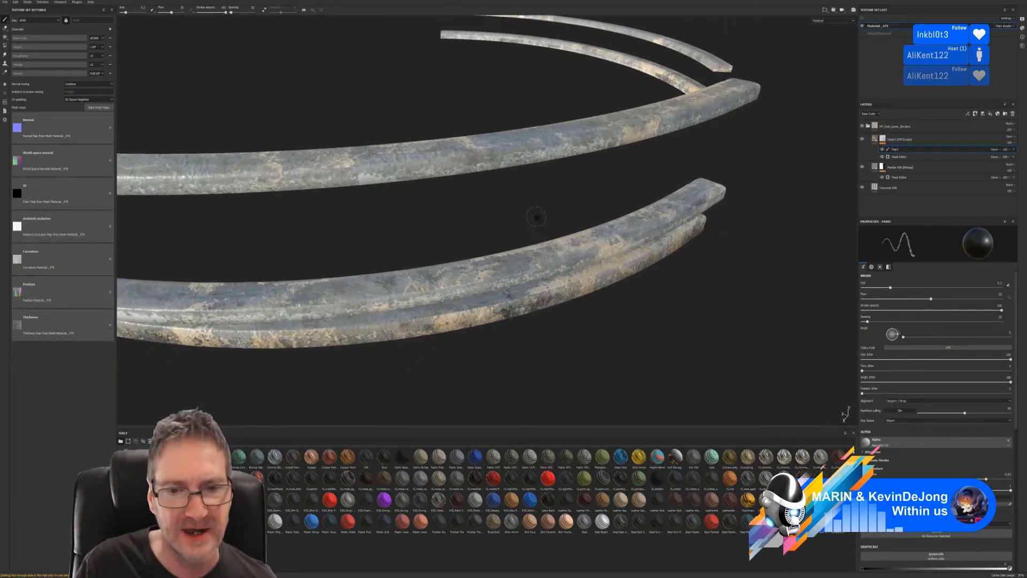
mouse_move(505, 315)
left_mouse_down("alt")
mouse_move(576, 339)
mouse_move(585, 323)
left_mouse_up("alt")
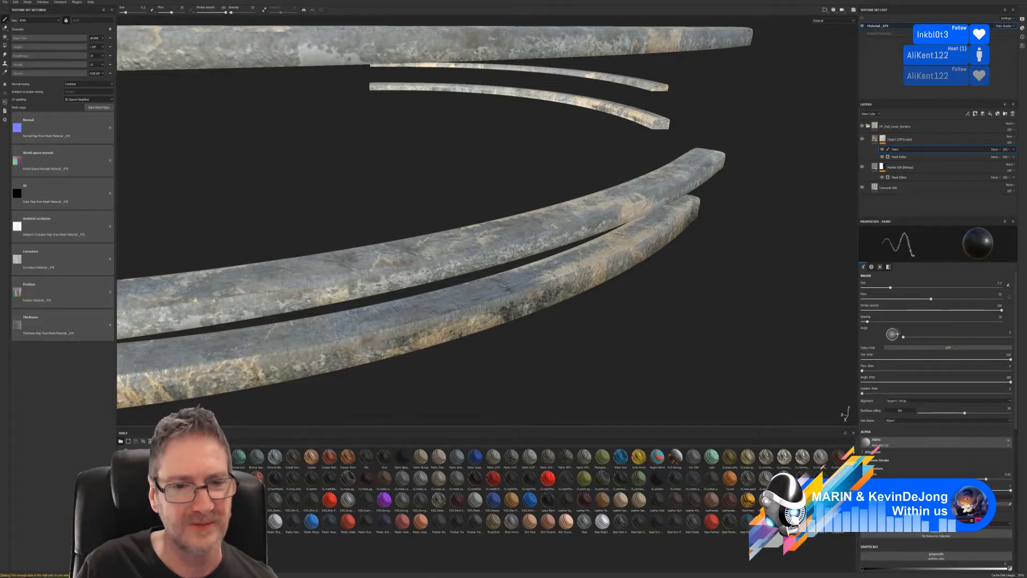
scroll(579, 309, "up", 3)
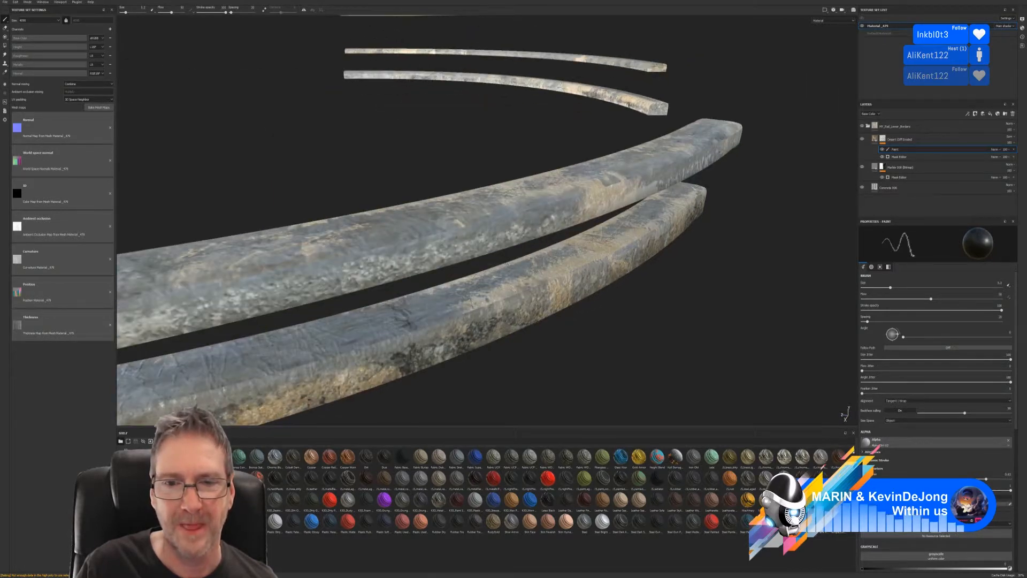
left_click(580, 277)
left_click_drag(586, 261, 695, 206)
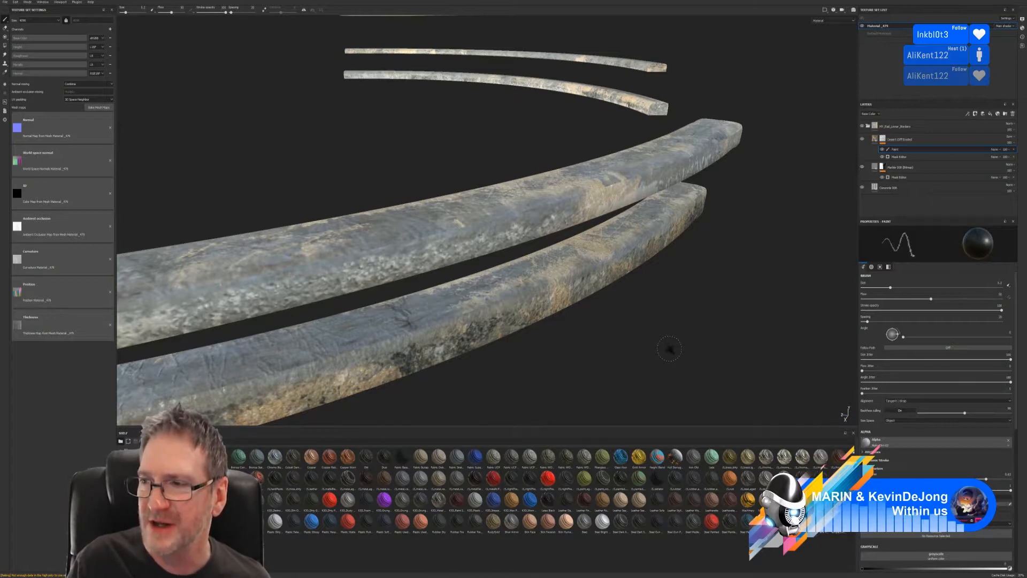
- Brush black over the hard-edged sandy patch midway along the upper of the two lower trims
mouse_move(669, 349)
left_mouse_down("alt")
mouse_move(541, 344)
mouse_move(436, 231)
mouse_move(471, 243)
mouse_move(357, 250)
mouse_move(385, 244)
left_mouse_up("alt")
scroll(397, 240, "down", 2)
scroll(384, 227, "up", 2)
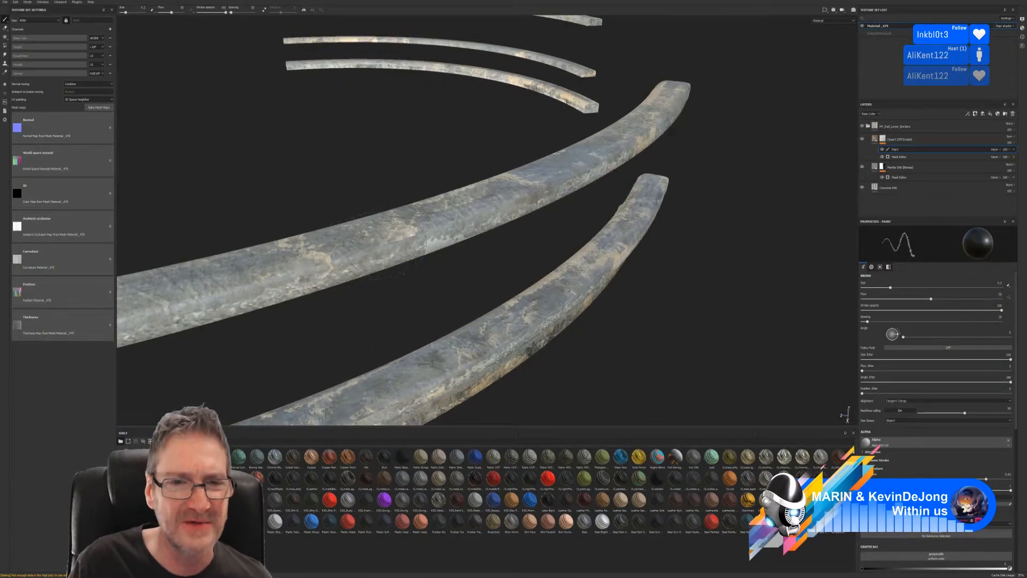
left_click_drag(318, 265, 285, 275)
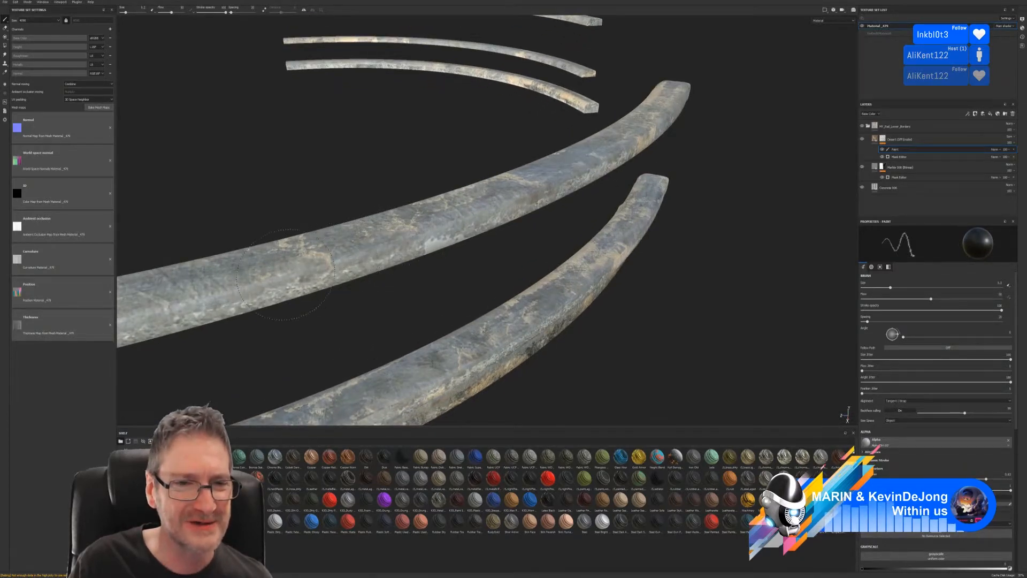
- Paint over the tan weathering on the front edge of the lower curved rail in the mask's Paint effect
left_click_drag(372, 297, 344, 320, "alt")
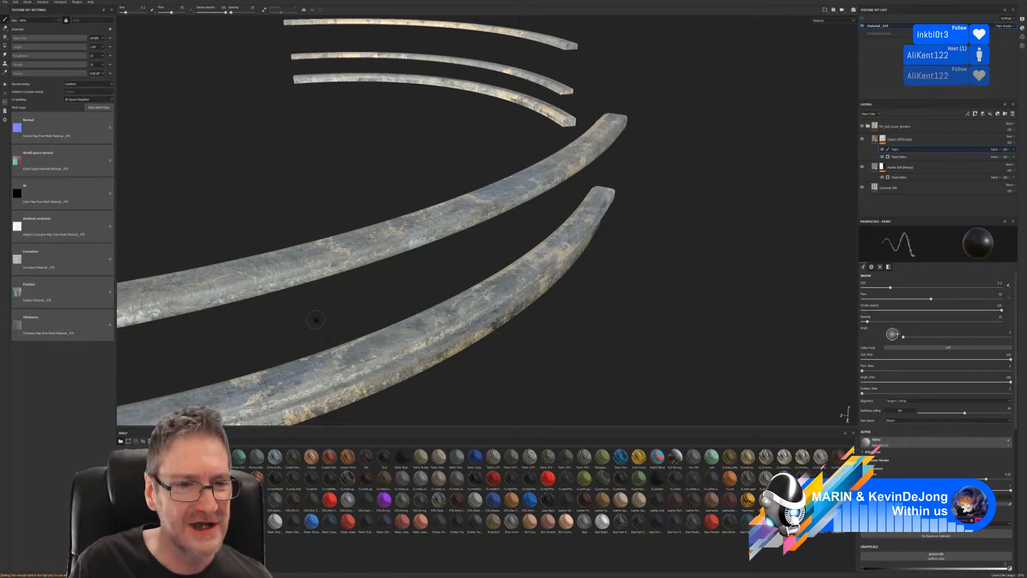
middle_click_drag(315, 320, 391, 207, "alt")
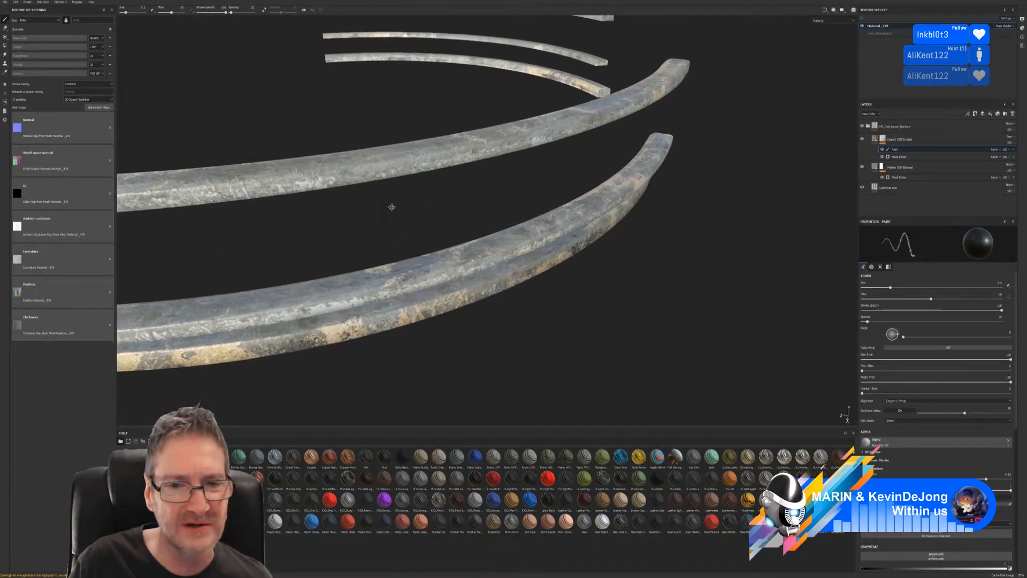
left_click_drag(392, 207, 584, 315, "alt")
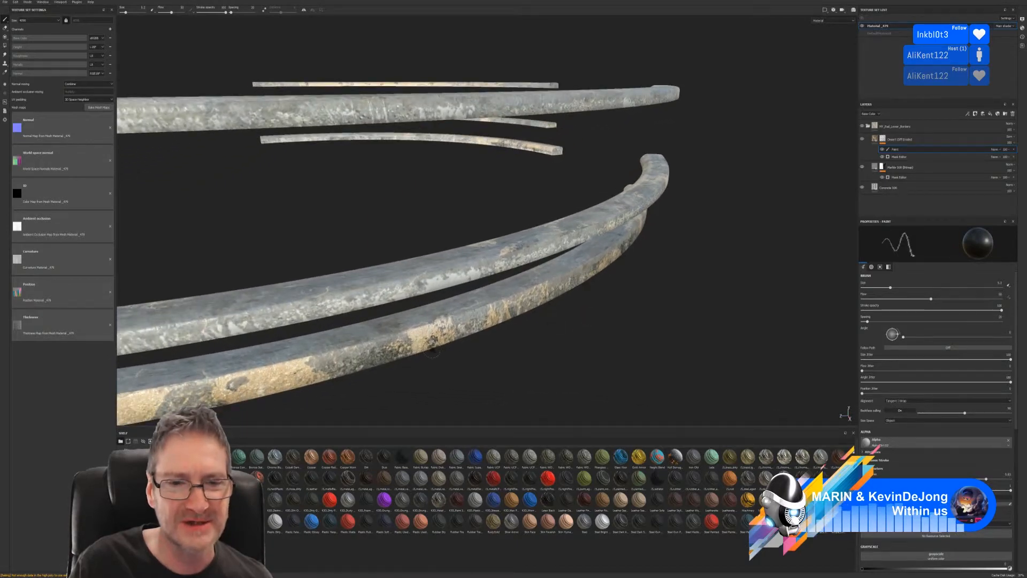
left_click_drag(433, 351, 569, 317, "alt")
left_click_drag(406, 382, 437, 390, "alt")
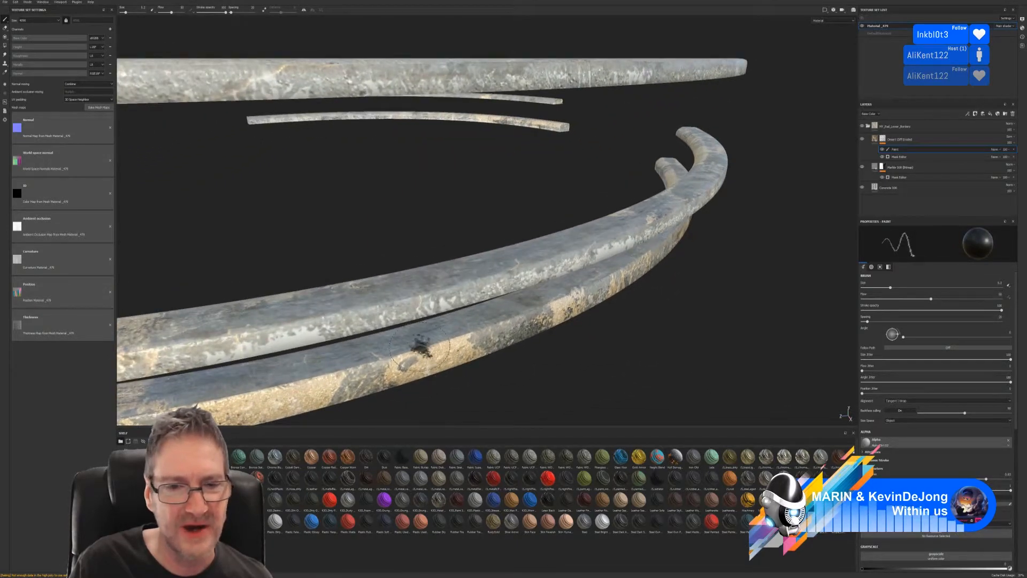
mouse_move(419, 348)
left_mouse_down()
mouse_move(386, 367)
mouse_move(447, 330)
left_mouse_up()
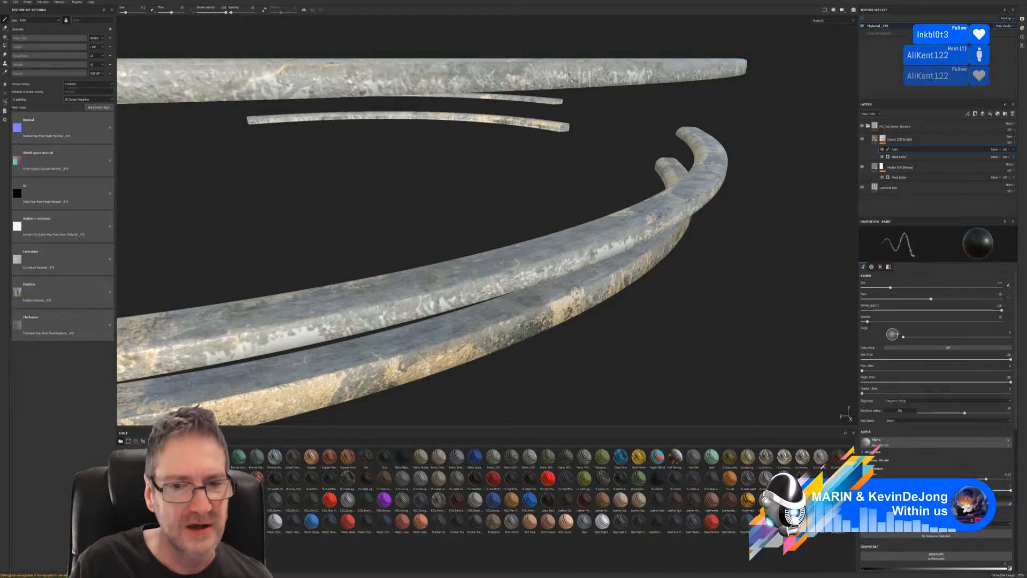
mouse_move(484, 324)
left_mouse_down()
mouse_move(273, 399)
mouse_move(459, 364)
mouse_move(453, 378)
mouse_move(570, 334)
mouse_move(473, 321)
left_mouse_up()
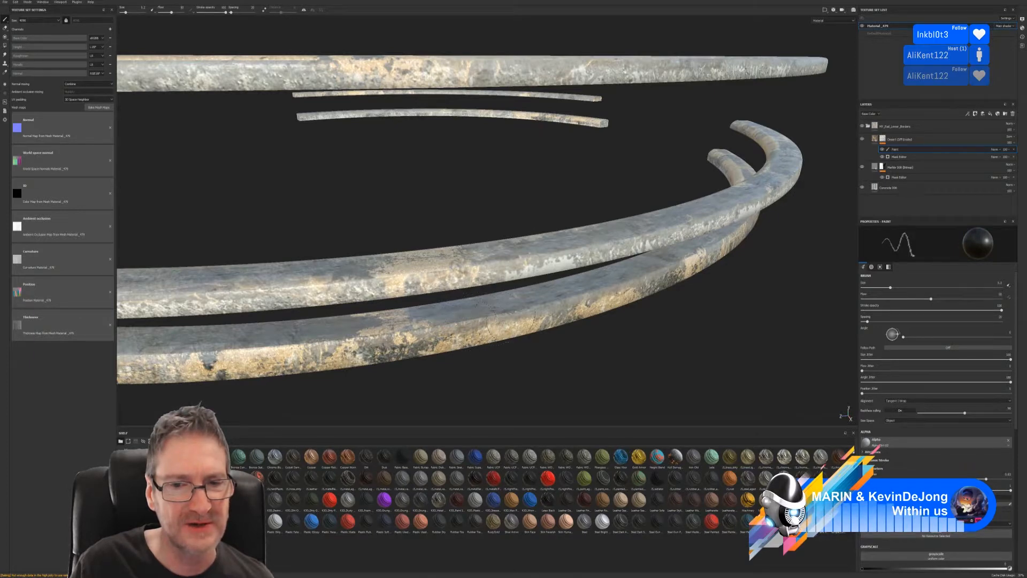
- Dab over the remaining tan patches further along the lower rail's edge and undo the unwanted dab
mouse_move(470, 386)
left_mouse_down("alt")
mouse_move(554, 362)
mouse_move(544, 394)
left_mouse_up("alt")
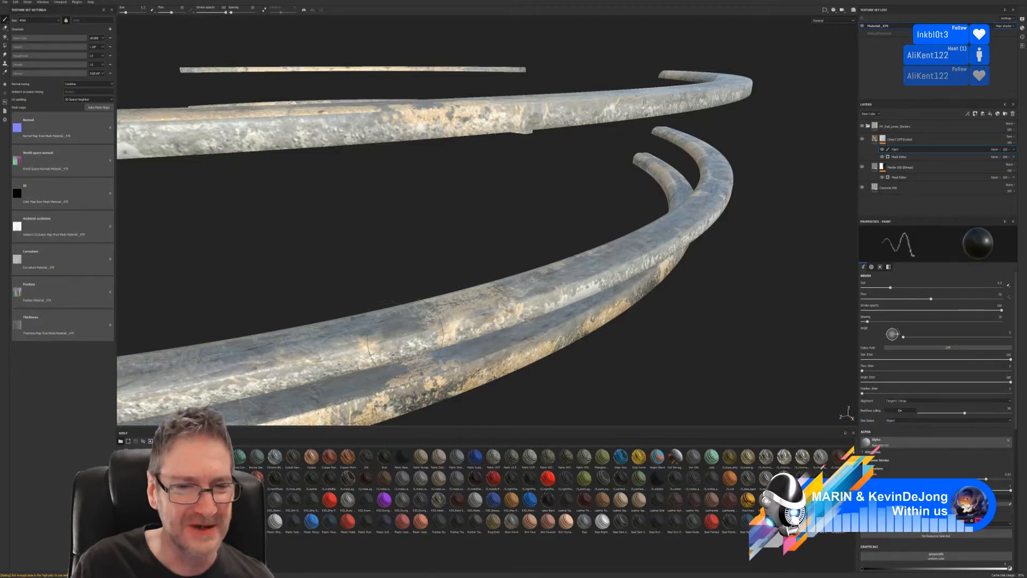
mouse_move(449, 366)
left_mouse_down("alt")
mouse_move(544, 359)
mouse_move(471, 348)
left_mouse_up("alt")
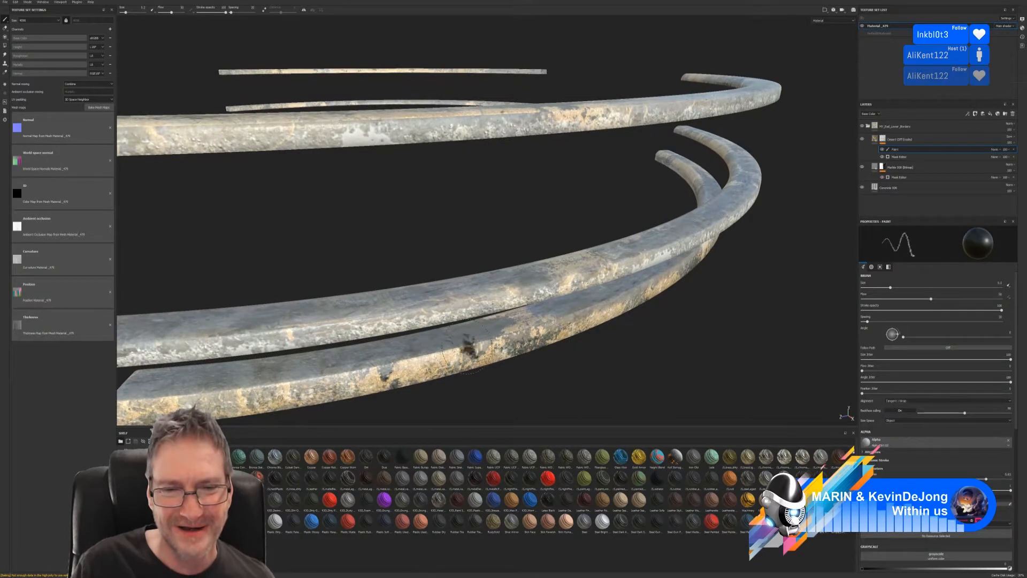
left_click(442, 362)
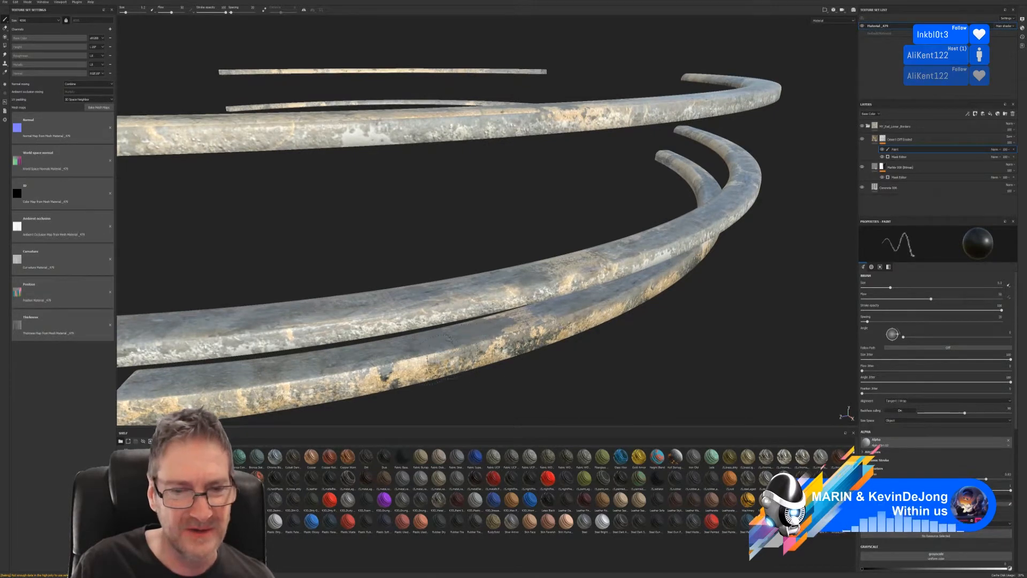
left_click(445, 358)
left_click(430, 362)
left_click(432, 356)
key("ctrl+z")
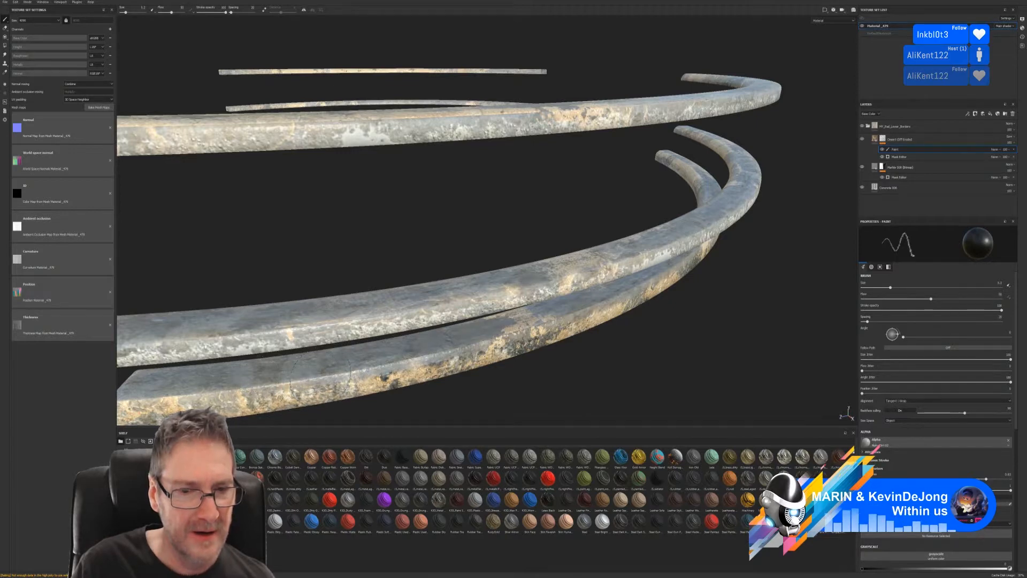
left_click(527, 337)
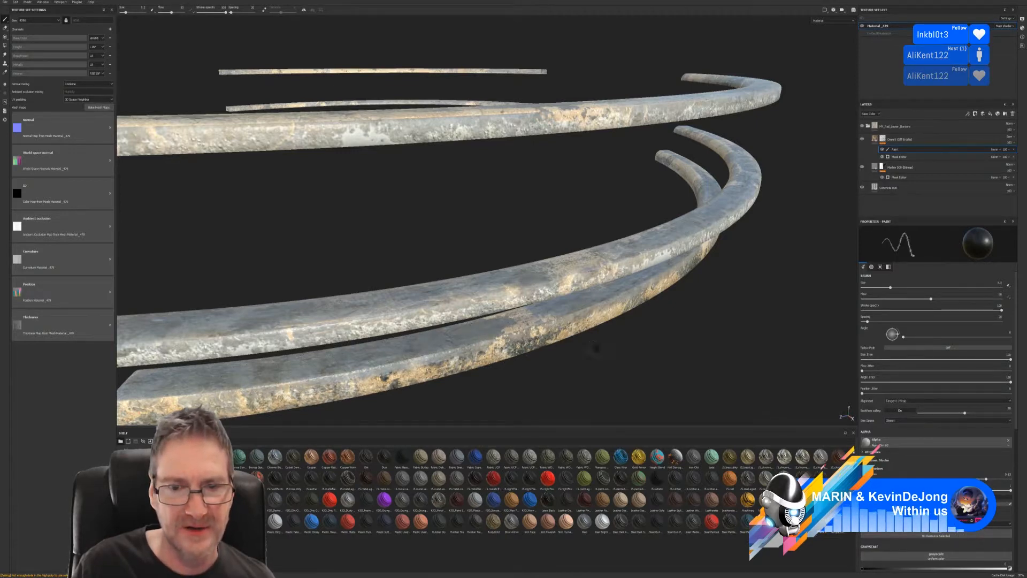
- Examine the weathered surface of all the curved rails from several sides and distances
scroll(594, 348, "down", 3)
mouse_move(351, 285)
left_mouse_down("alt")
mouse_move(365, 312)
mouse_move(308, 291)
mouse_move(526, 239)
mouse_move(604, 206)
mouse_move(554, 228)
left_mouse_up("alt")
right_click_drag(606, 317, 513, 308, "alt")
left_click_drag(516, 283, 842, 263, "alt")
middle_click_drag(605, 211, 525, 112, "alt")
left_click_drag(507, 273, 585, 280, "alt")
scroll(565, 201, "up", 2)
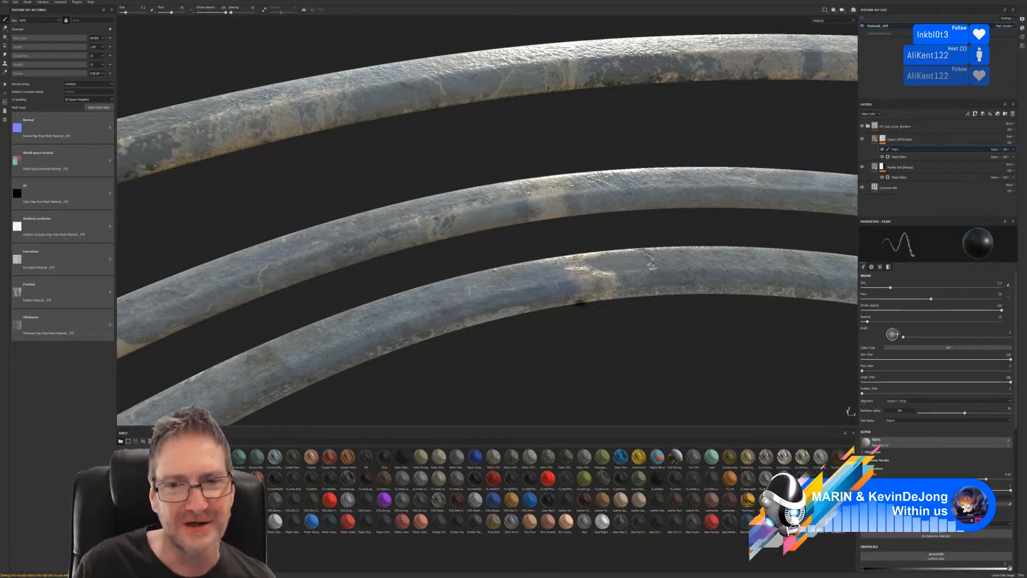
scroll(459, 291, "down", 5)
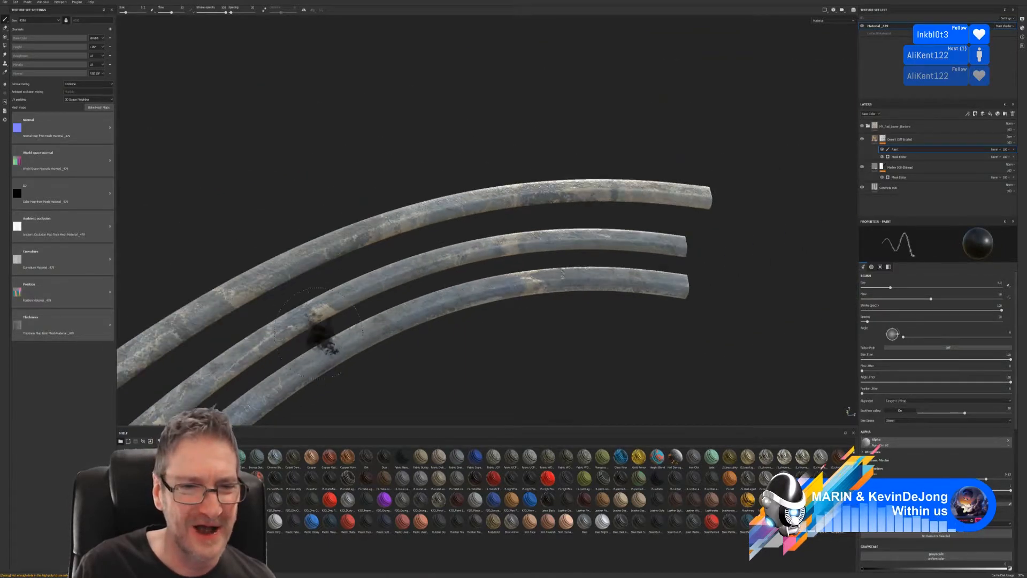
scroll(318, 332, "up", 4)
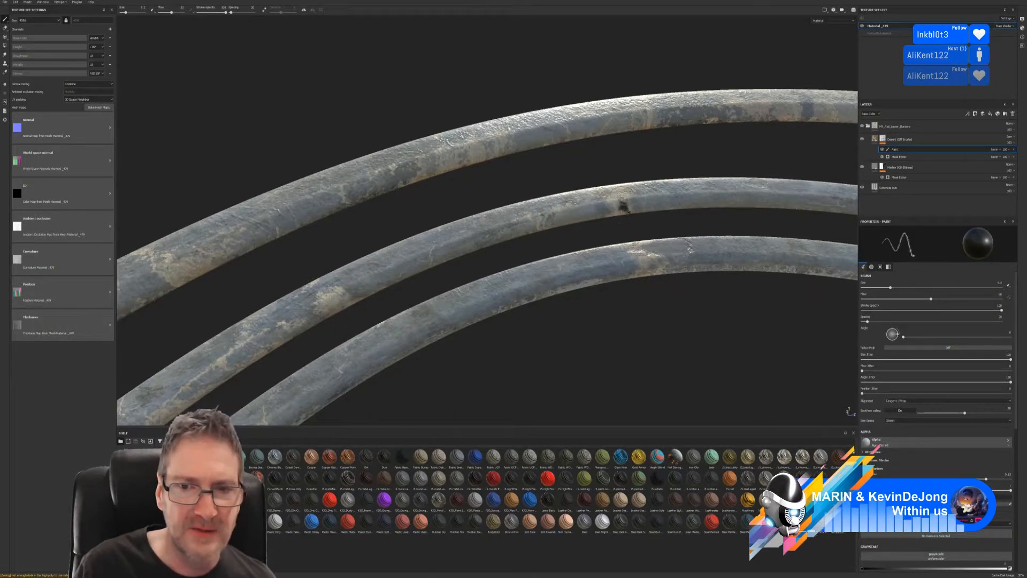
scroll(474, 335, "down", 4)
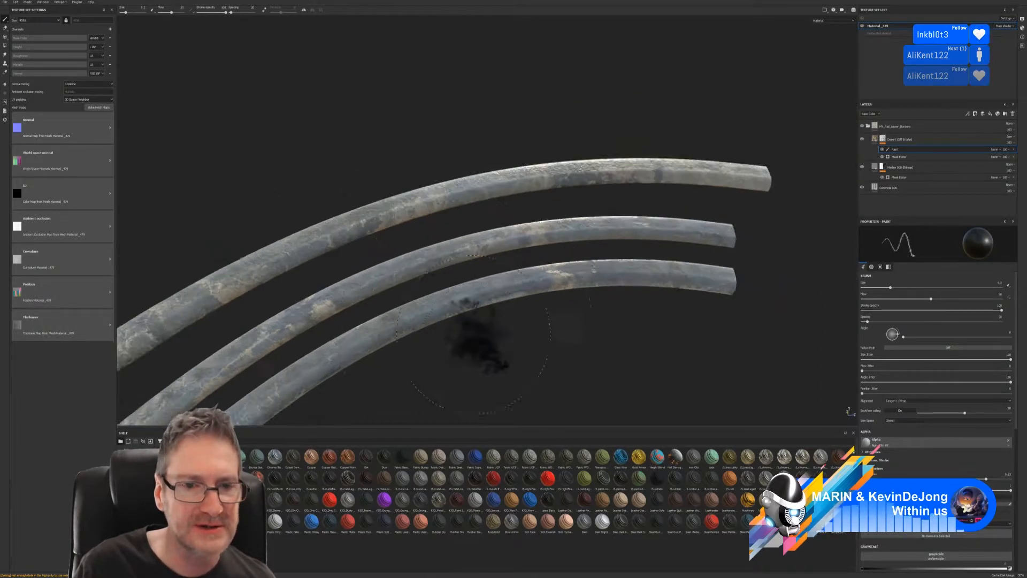
scroll(447, 348, "down", 4)
left_click_drag(394, 335, 383, 208, "alt")
scroll(384, 209, "up", 3)
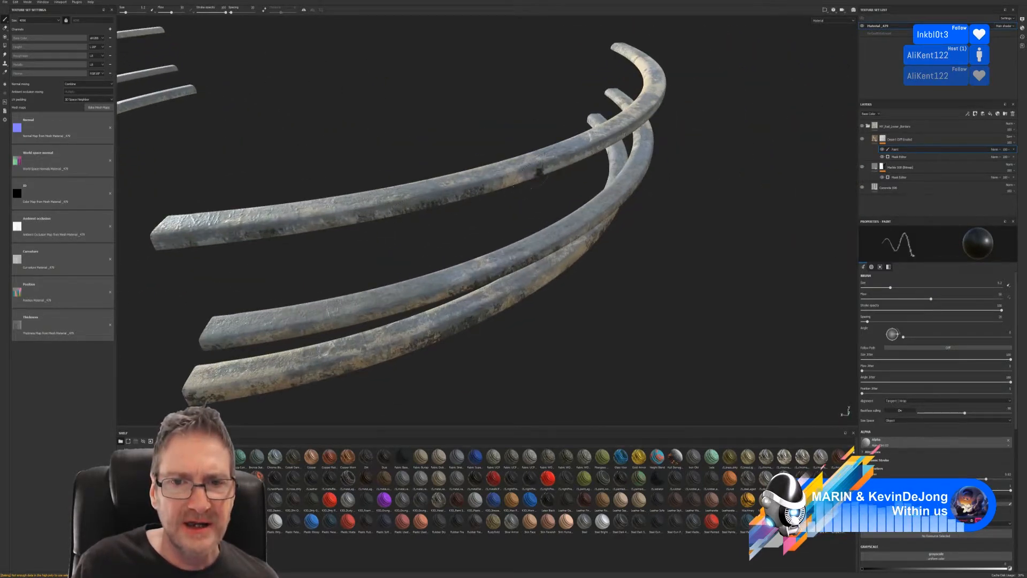
scroll(401, 177, "down", 3)
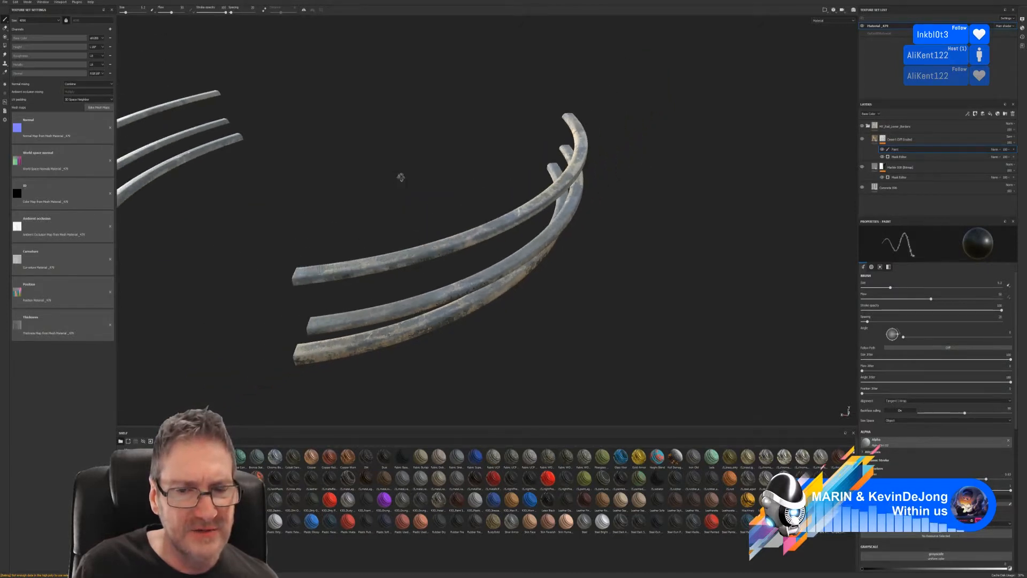
left_click_drag(400, 177, 364, 172, "alt")
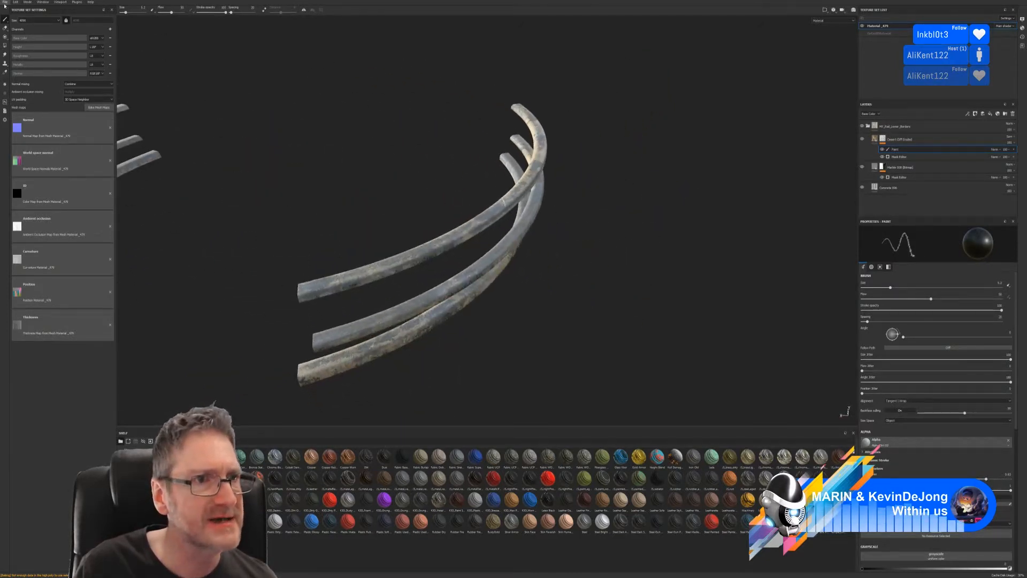
- Save the texturing project
left_click(5, 5)
left_click(12, 52)
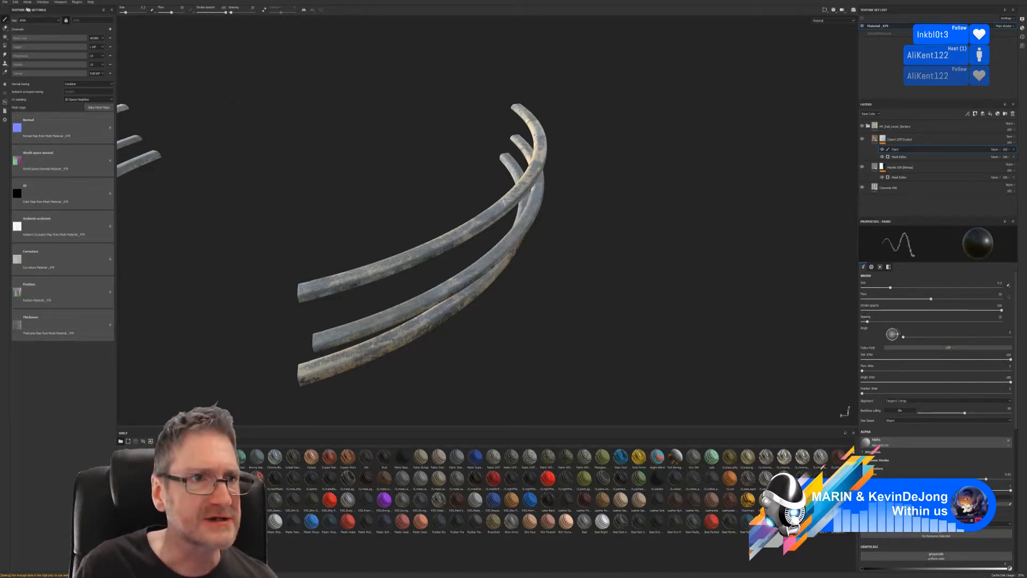
- Export the rails' texture set as PNG with a fixed output size instead of the document size, and save the project
left_click(5, 2)
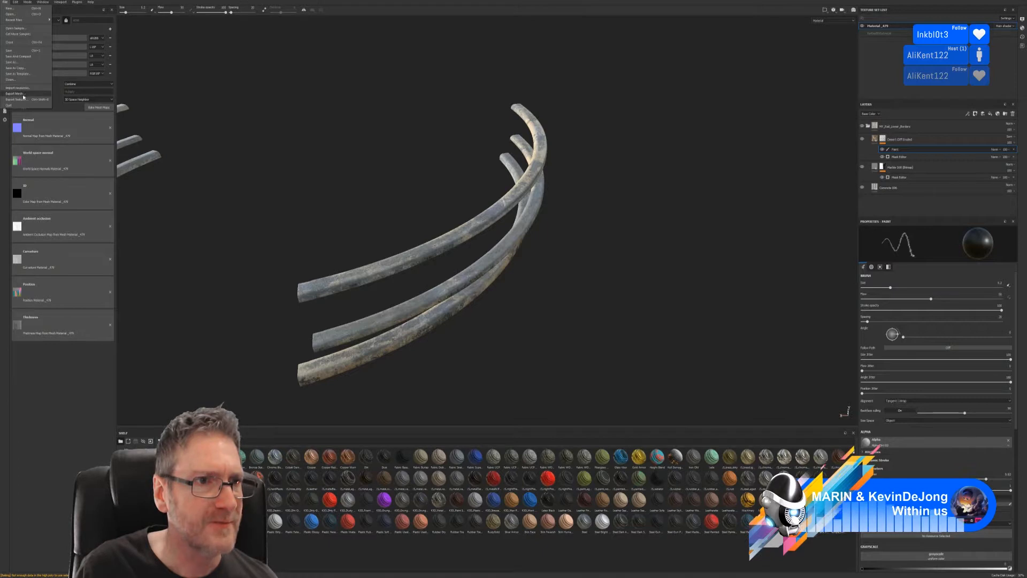
left_click(22, 100)
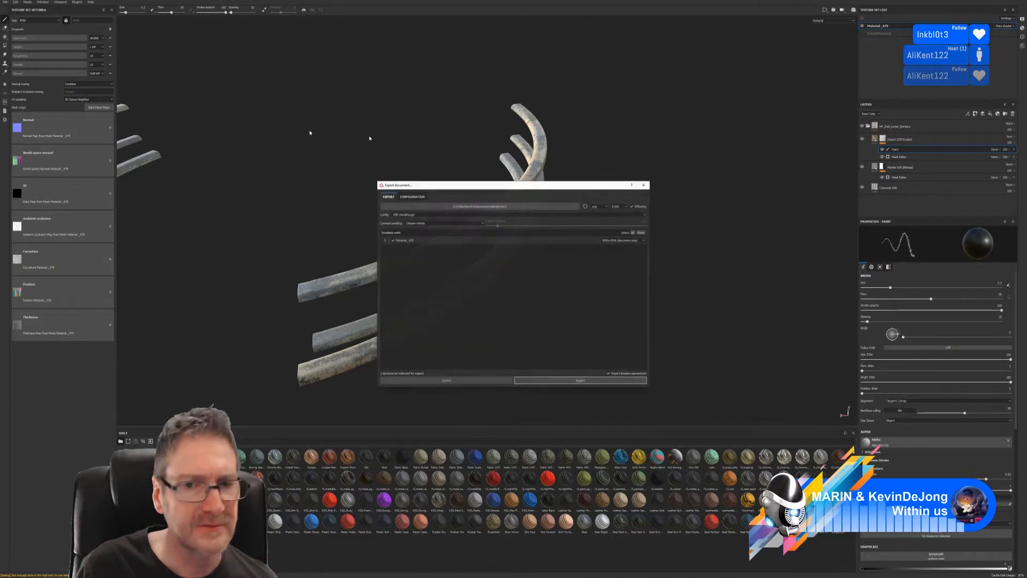
left_click(632, 242)
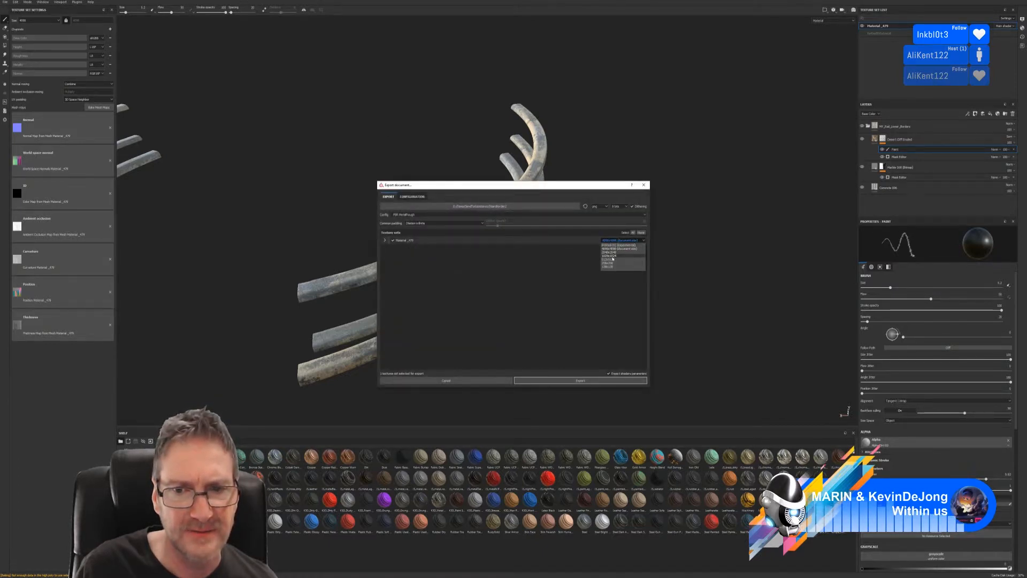
left_click(610, 256)
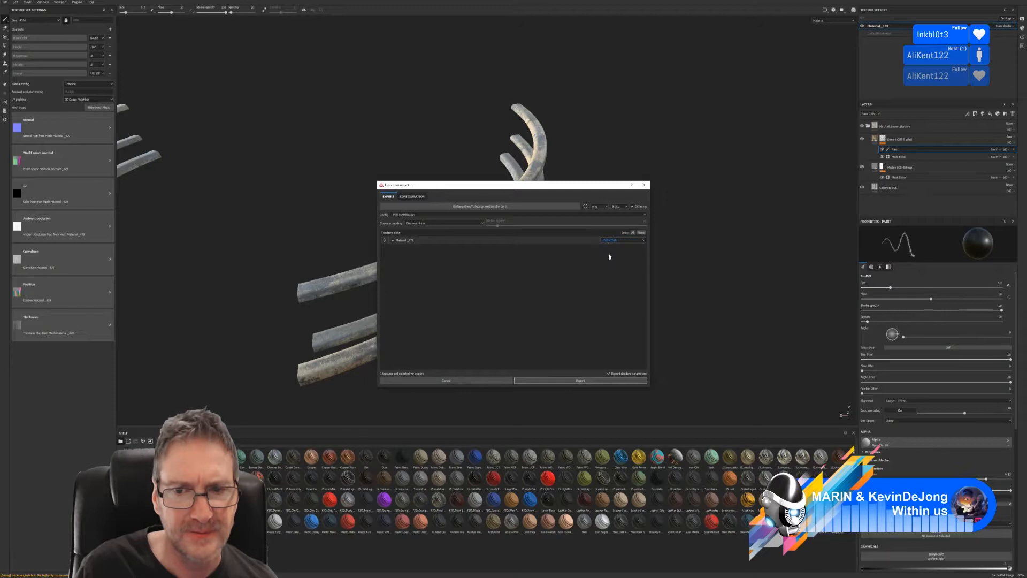
left_click(581, 382)
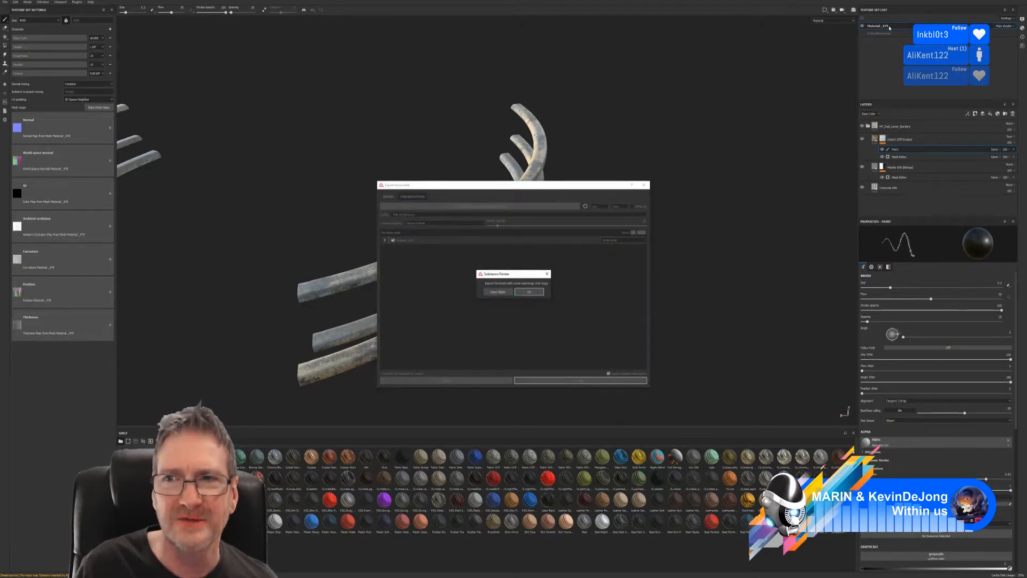
left_click(528, 292)
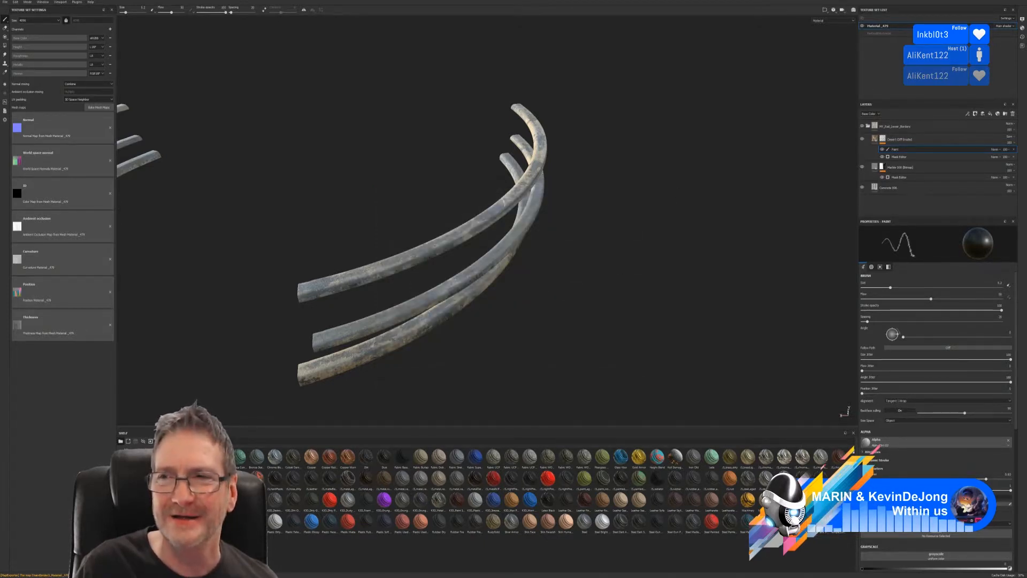
left_click(6, 2)
left_click(9, 50)
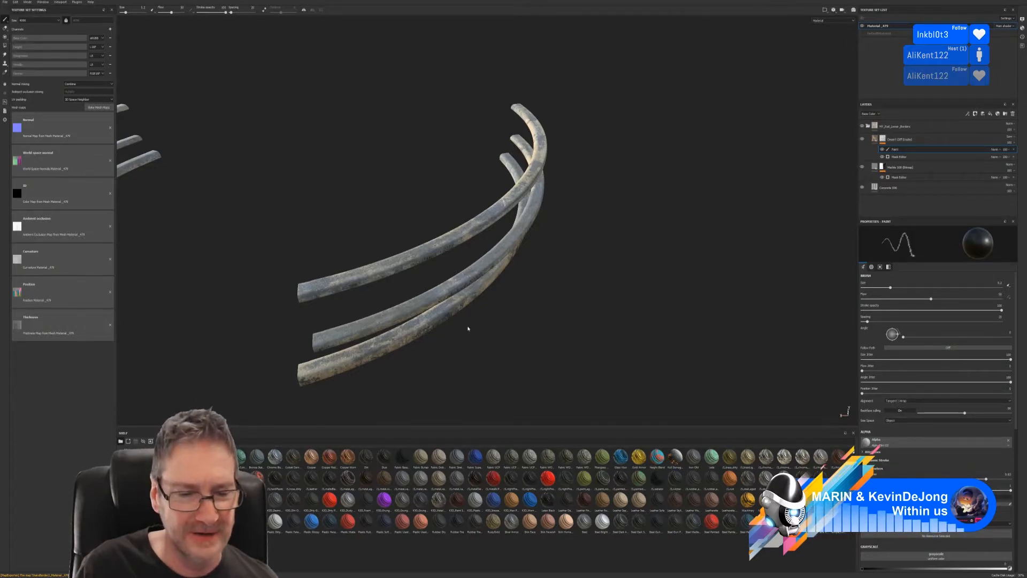
- Switch to 3ds Max, dismiss the Substance Painter export dialog and open the Slate Material Editor
key("alt+Tab")
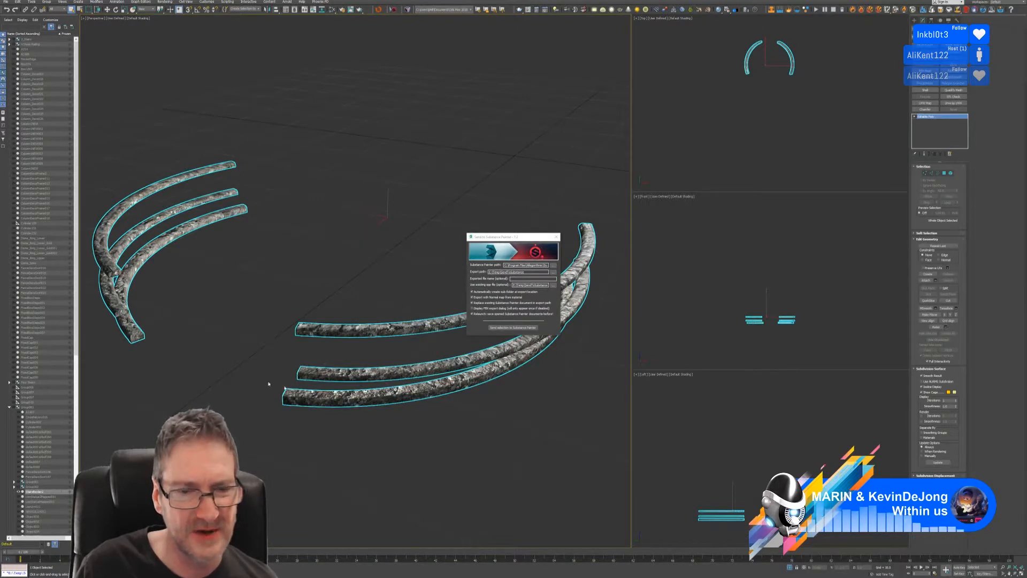
left_click(557, 238)
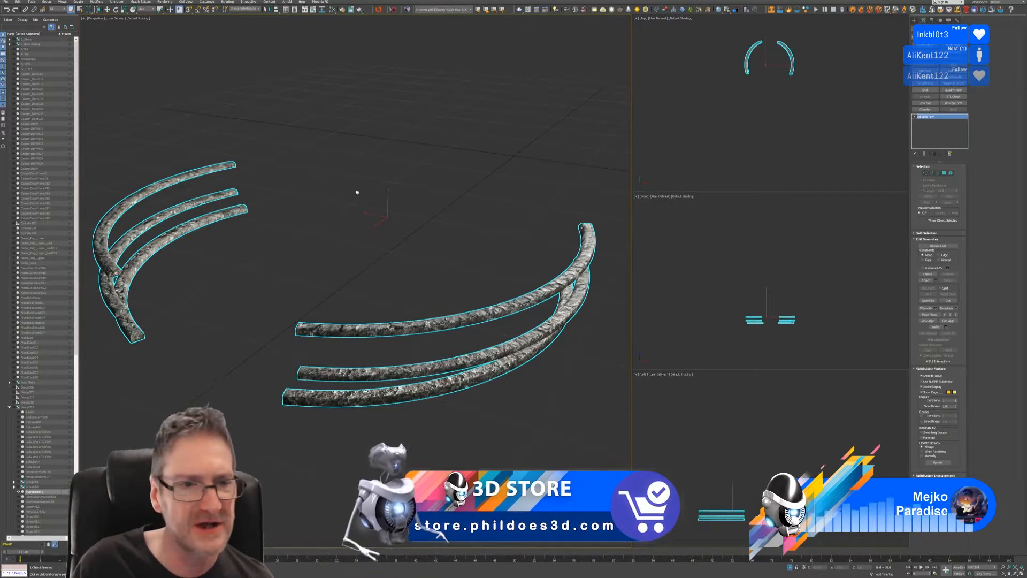
left_click(331, 11)
- Move the lowest bitmap and Standard material network into line beneath the network above it, leaving free space below
middle_click_drag(550, 322, 593, 310)
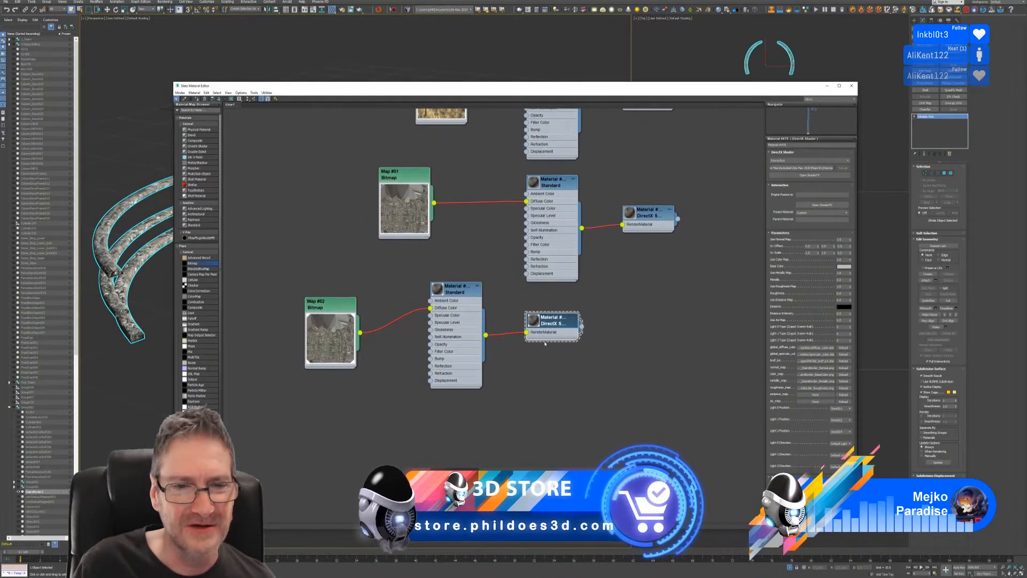
left_click_drag(293, 422, 582, 320)
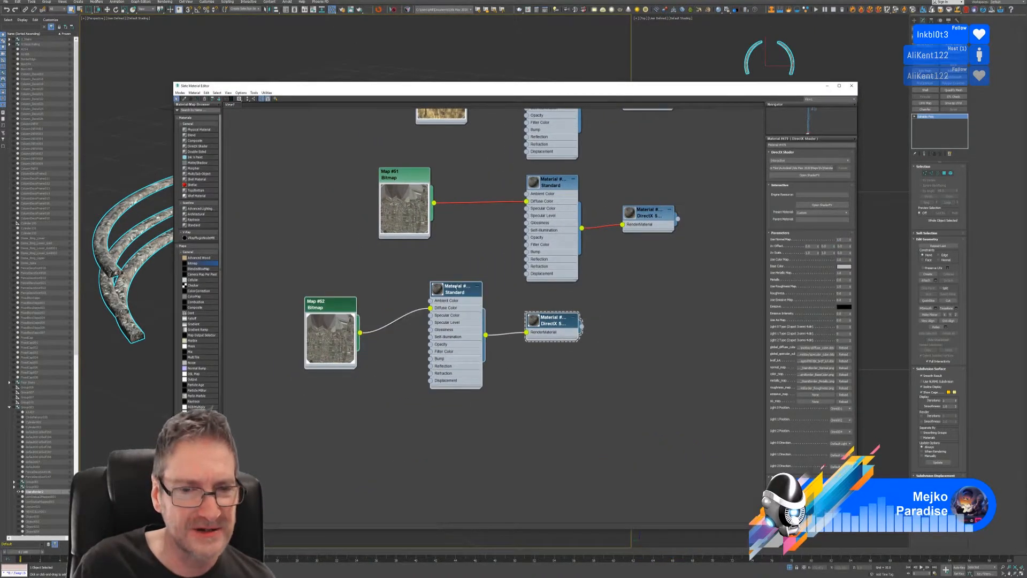
left_click_drag(456, 286, 551, 298)
middle_click_drag(378, 259, 338, 184)
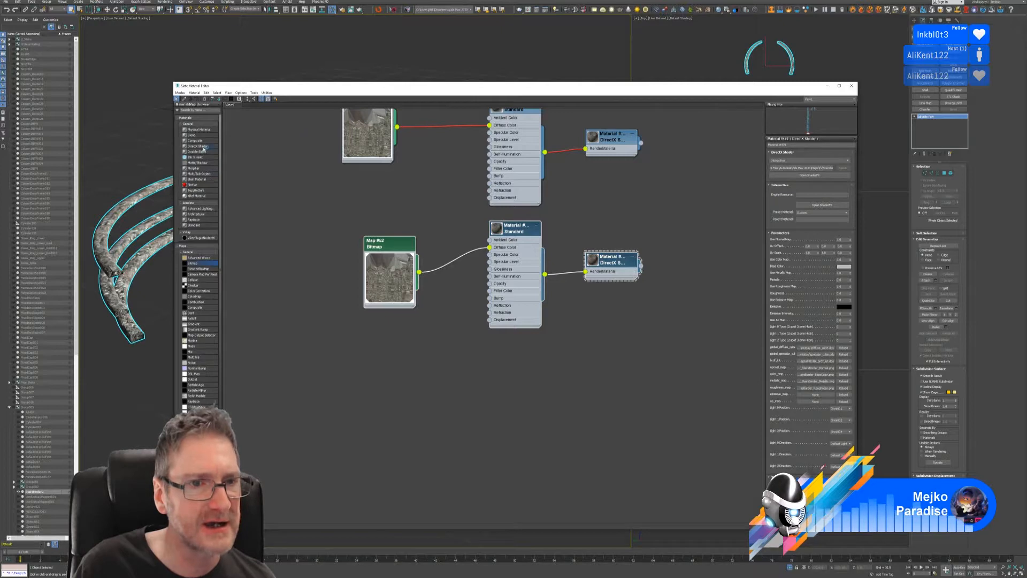
- Add a new DirectX Shader material below the existing networks and assign it the same shader file as the other DirectX materials
left_click_drag(203, 149, 478, 367)
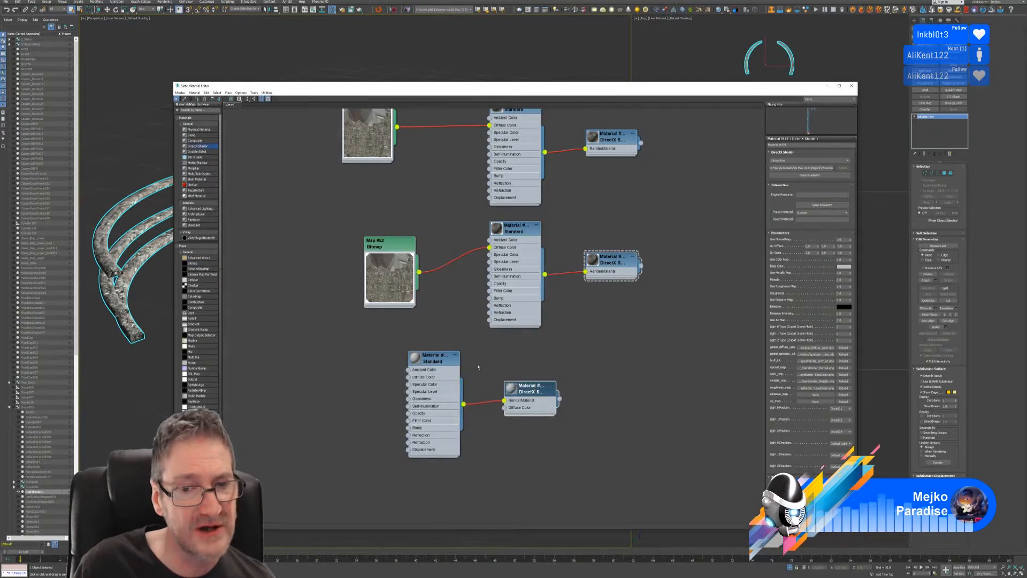
double_click(533, 392)
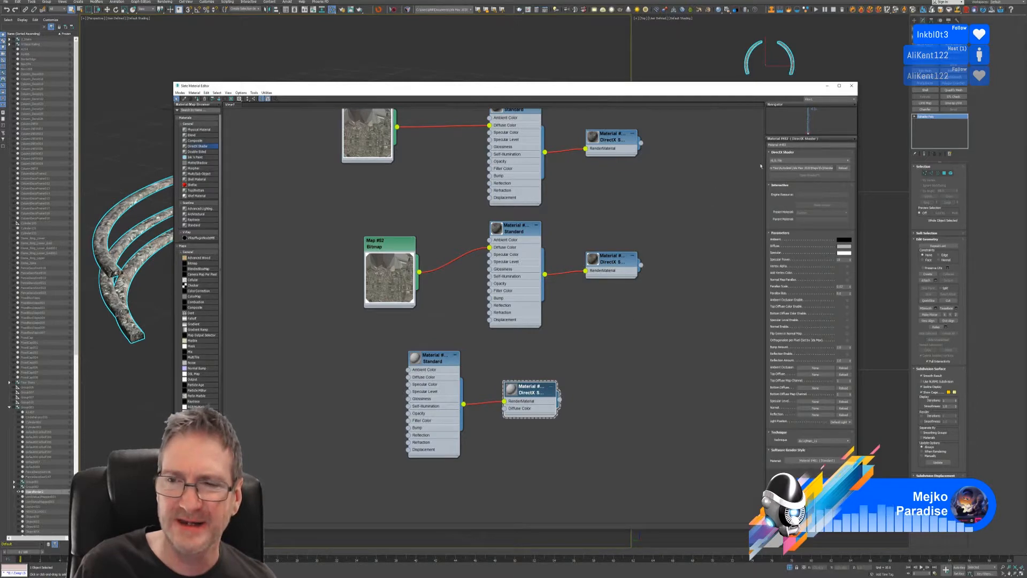
left_click(786, 161)
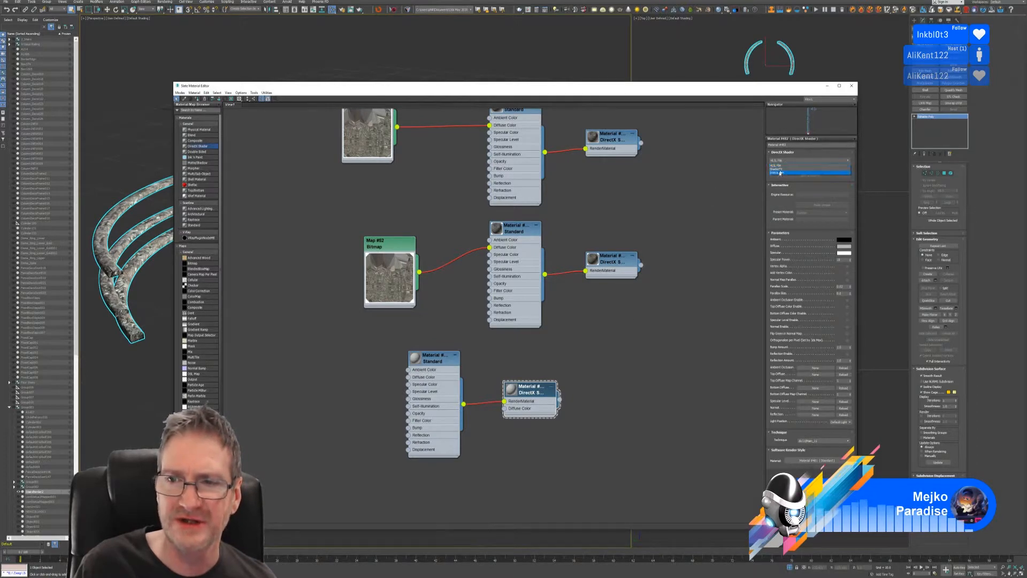
left_click(779, 173)
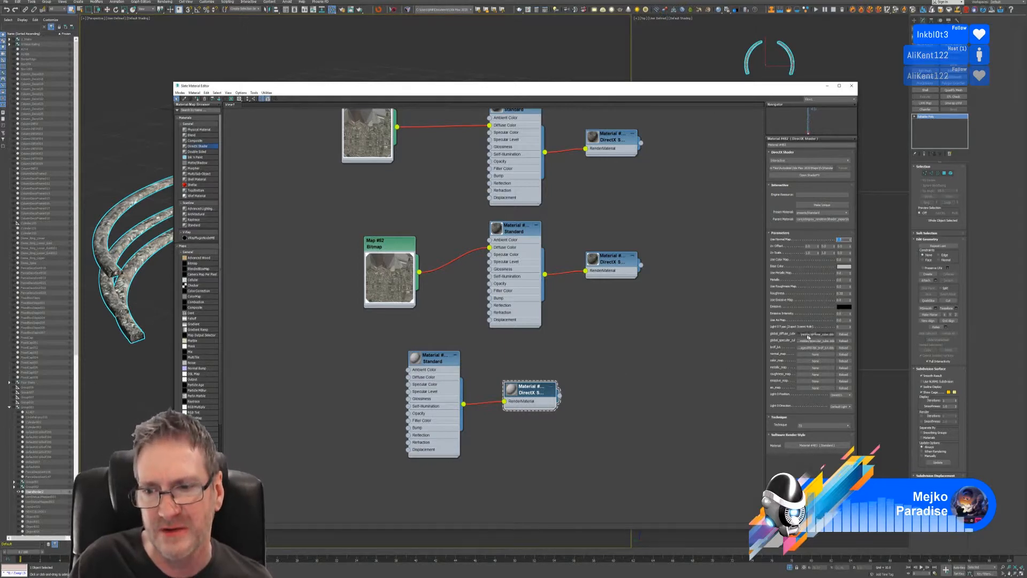
- Load the Normal PNG from the curved rails' exported texture folder into the new DirectX material's normal_map slot
left_click(815, 355)
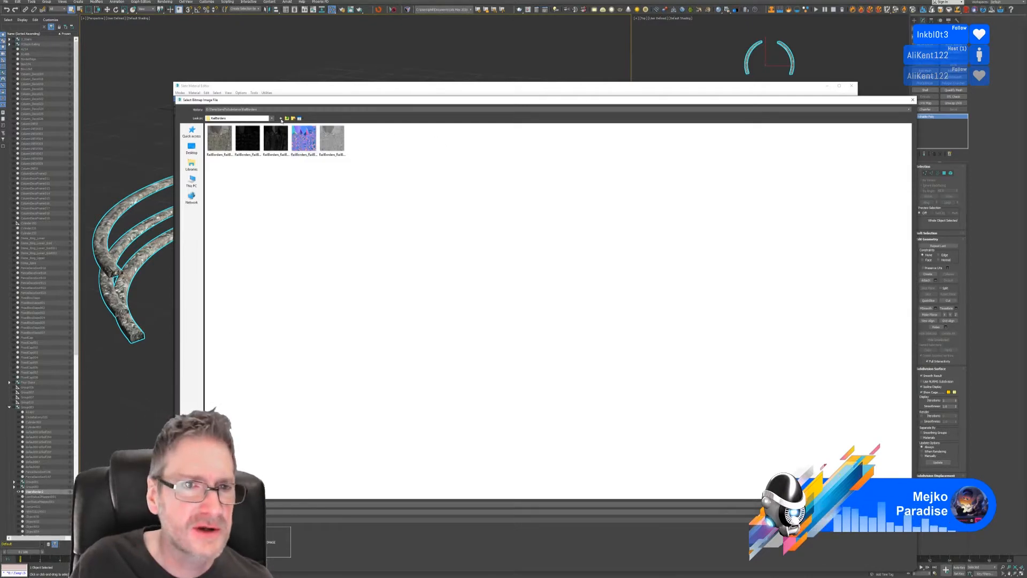
left_click(287, 119)
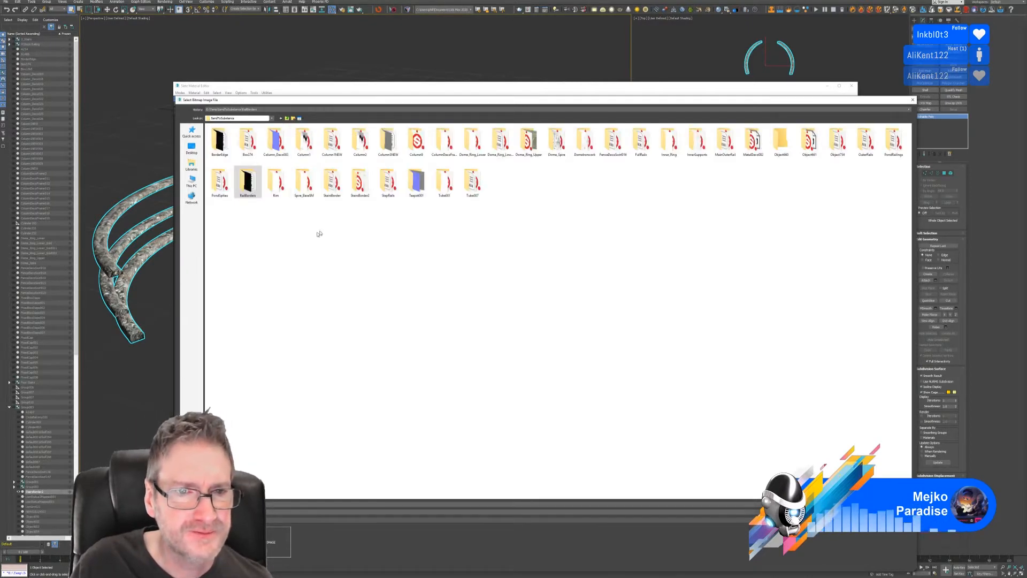
double_click(360, 182)
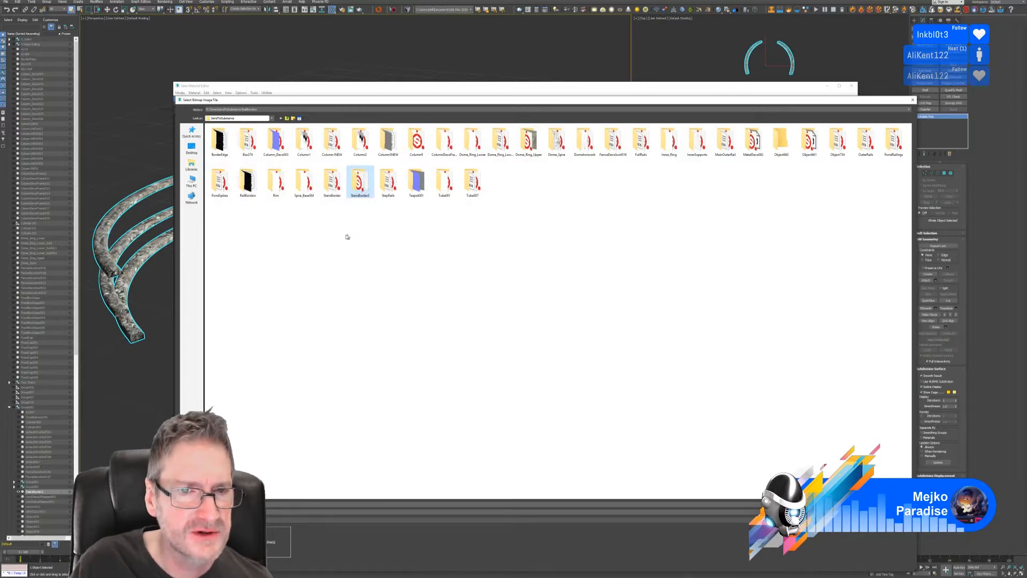
left_click(304, 140)
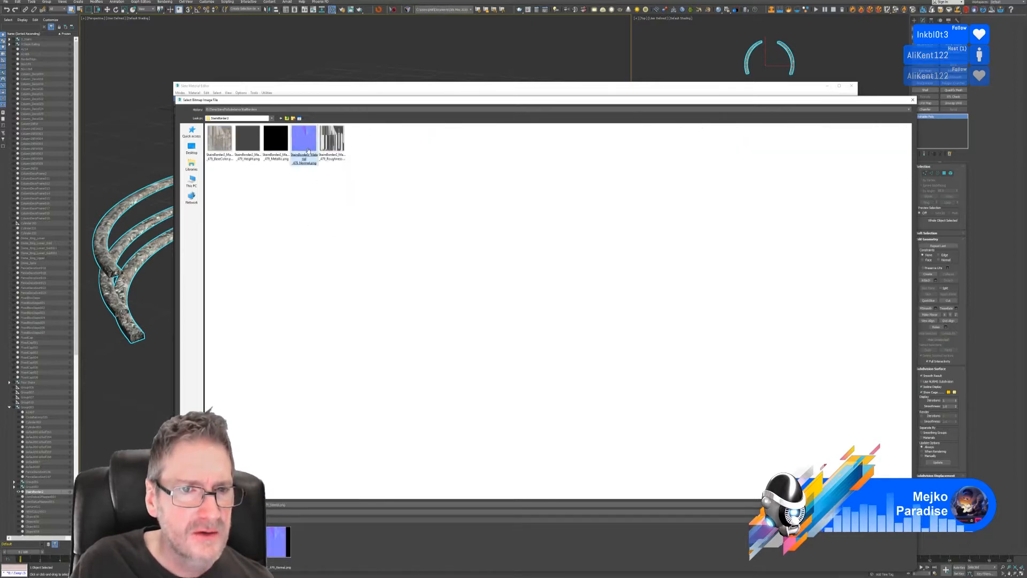
left_click(220, 543)
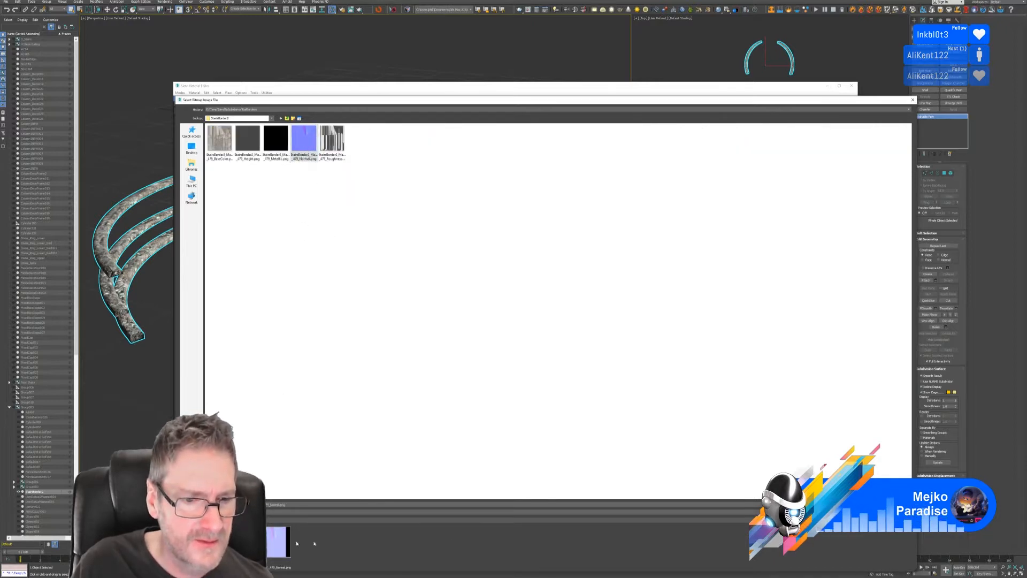
left_click(888, 504)
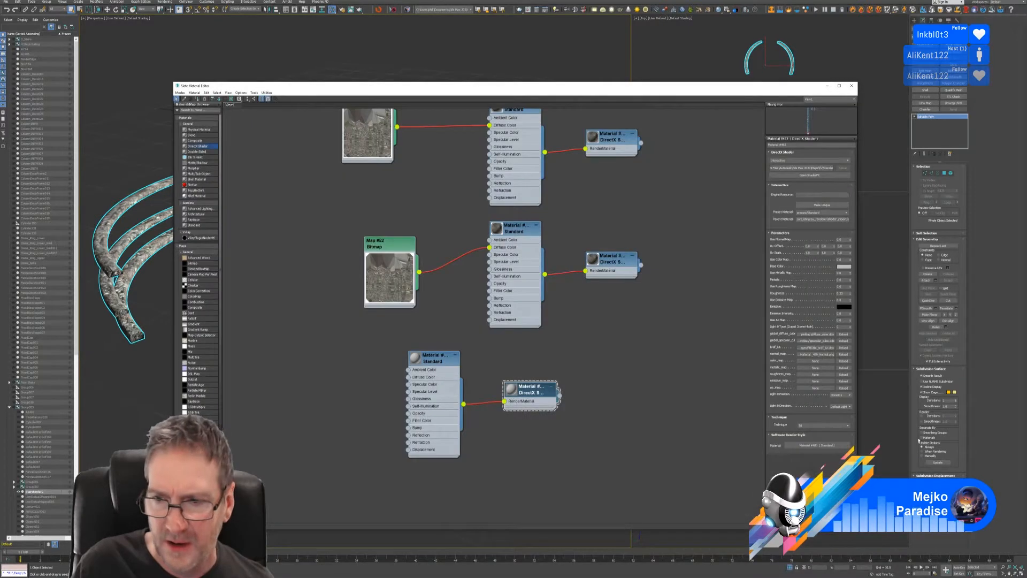
- Load the exported BaseColor and Metallic PNGs into the DirectX material's color_map and metallic_map slots
left_click(817, 362)
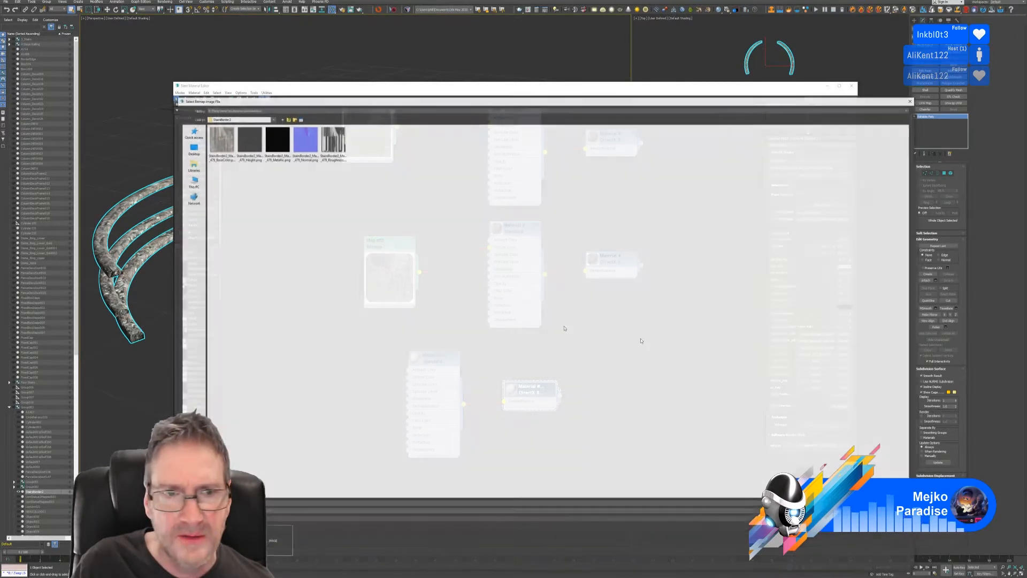
left_click(220, 144)
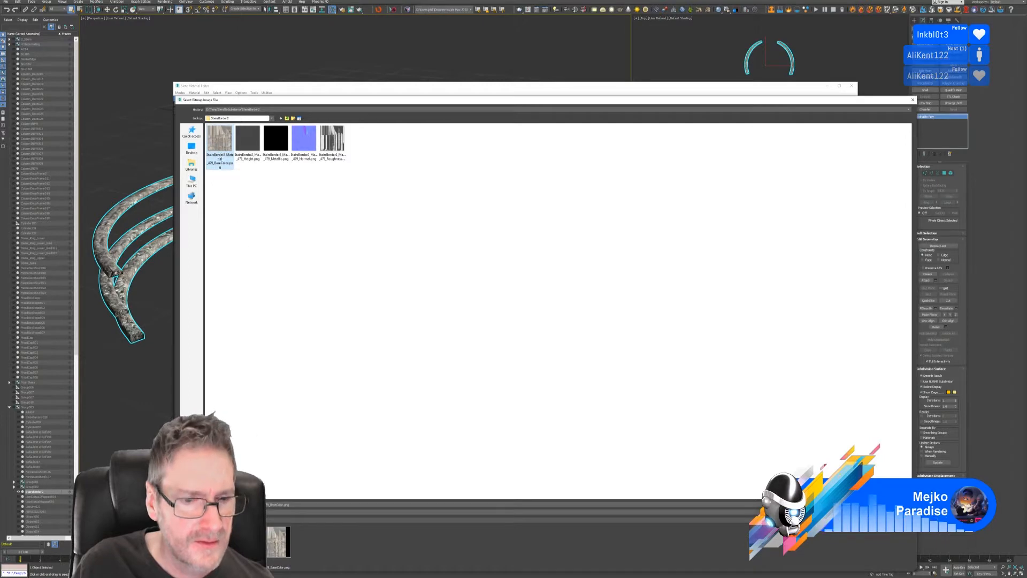
left_click(888, 504)
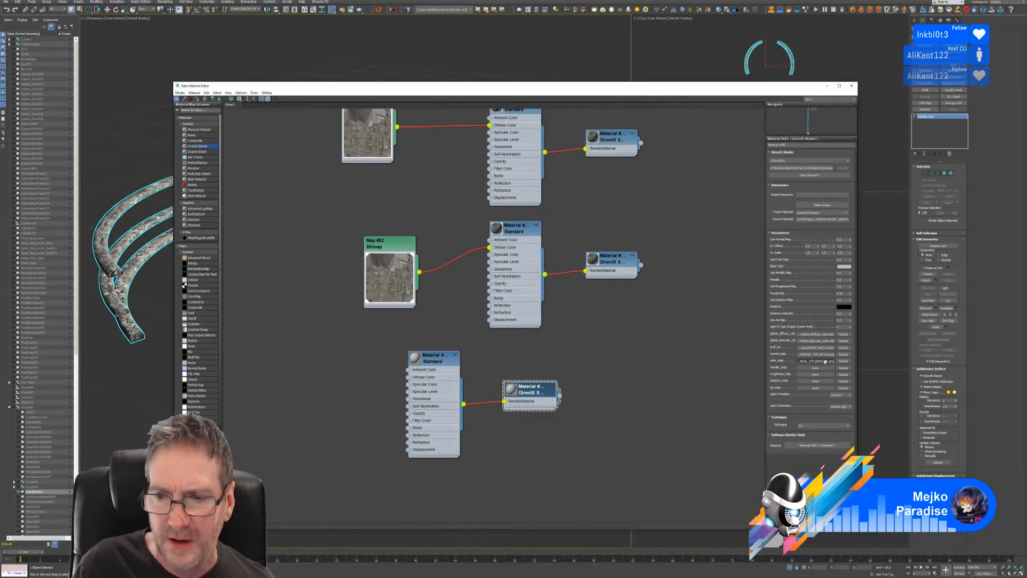
left_click(815, 368)
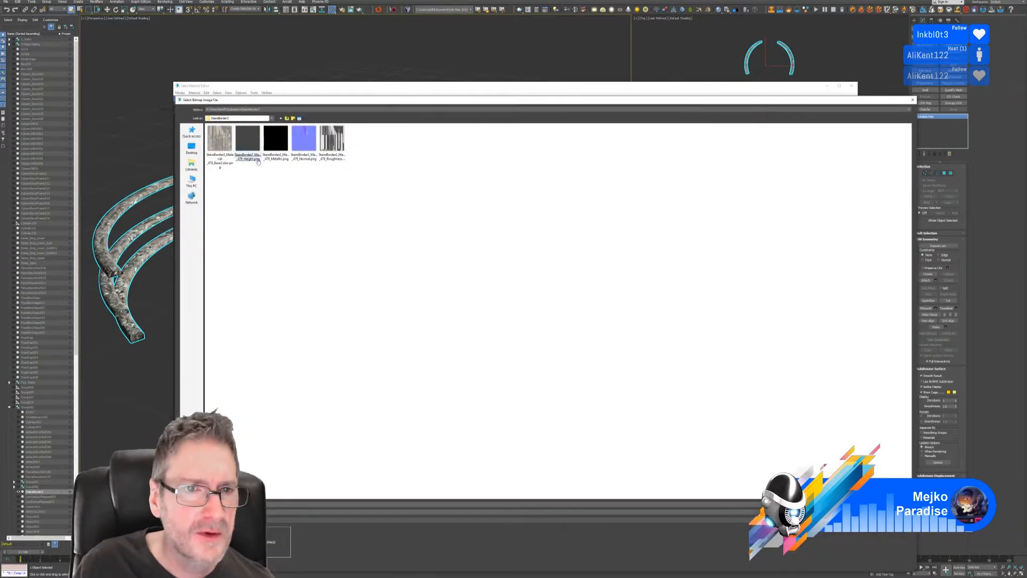
left_click(277, 143)
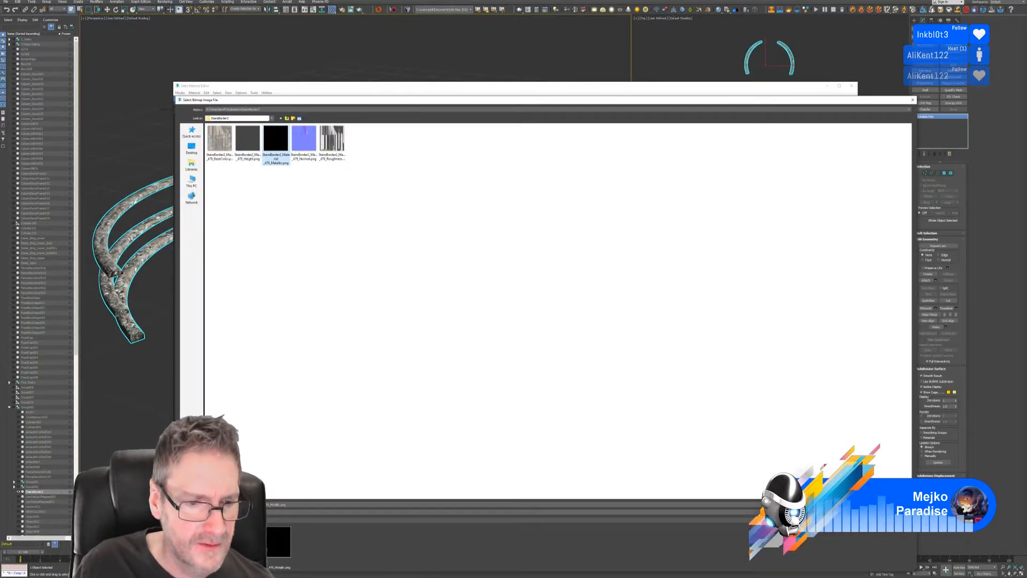
key("Return")
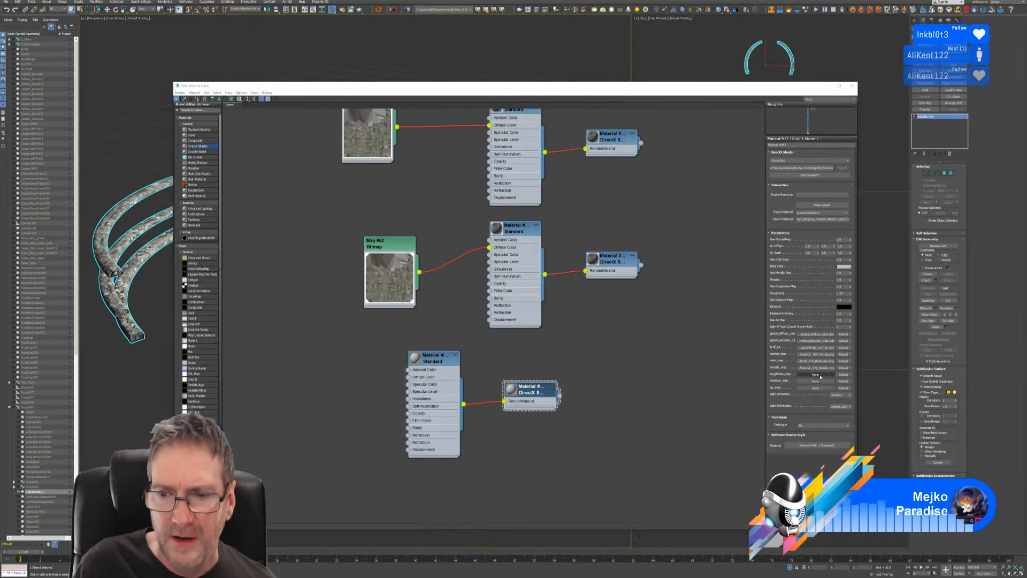
- Load the exported Roughness PNG into the DirectX material's roughness_map slot
left_click(820, 376)
left_click(333, 142)
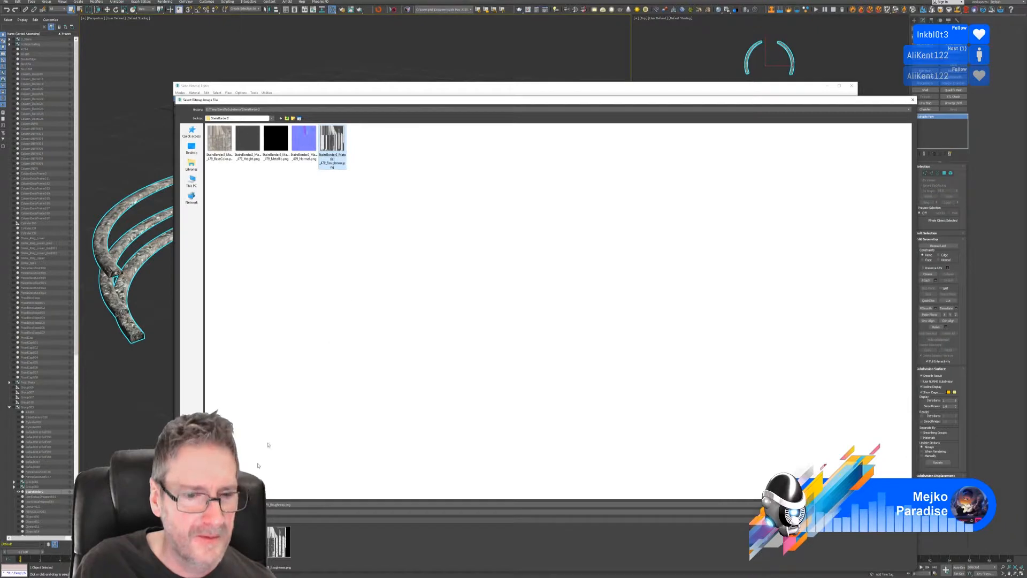
key("Return")
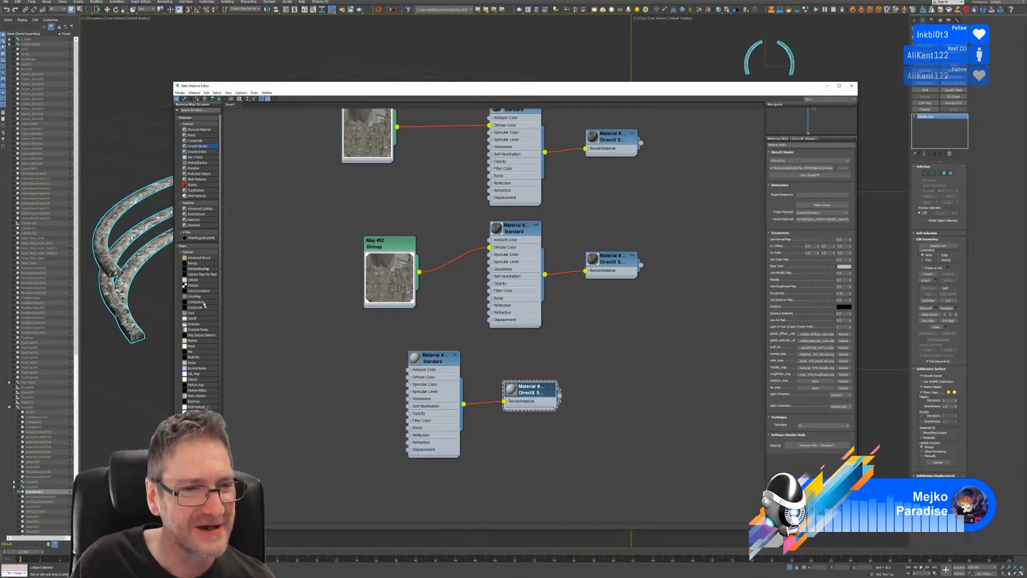
- Add a Bitmap map beside the lowest Standard material, using the rails' exported BaseColor PNG
left_click_drag(201, 264, 344, 380)
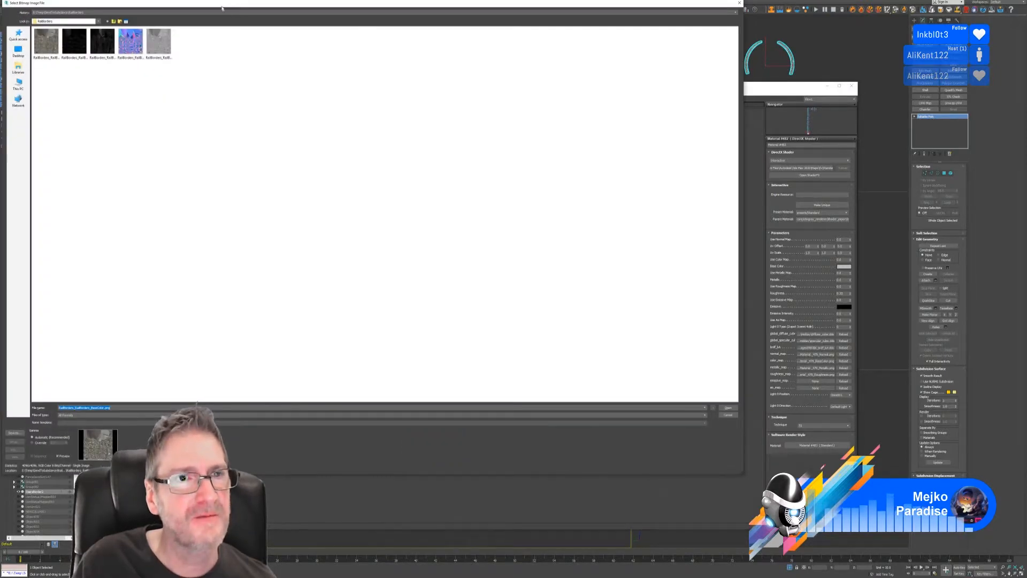
left_click_drag(220, 6, 374, 65)
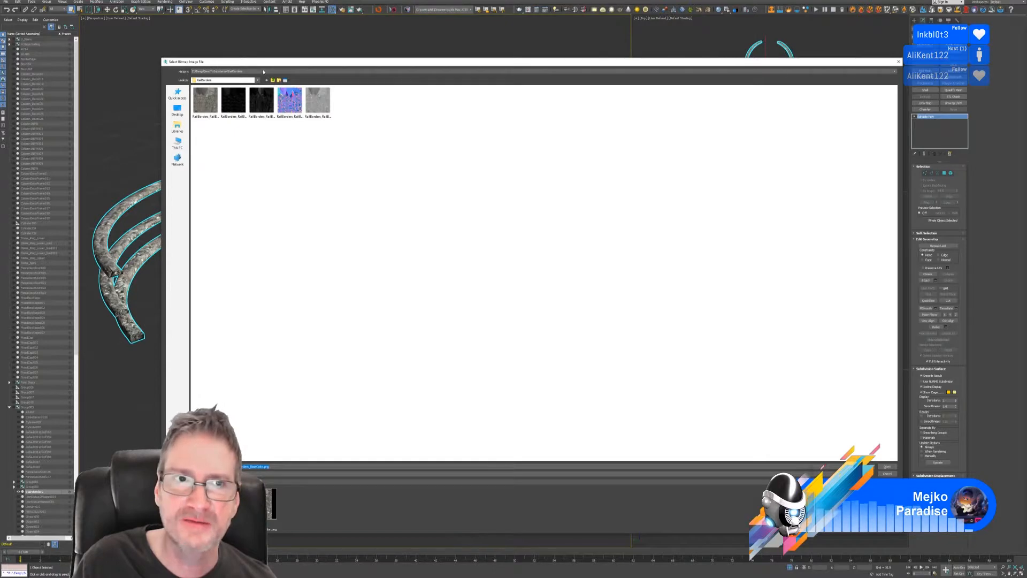
left_click(263, 71)
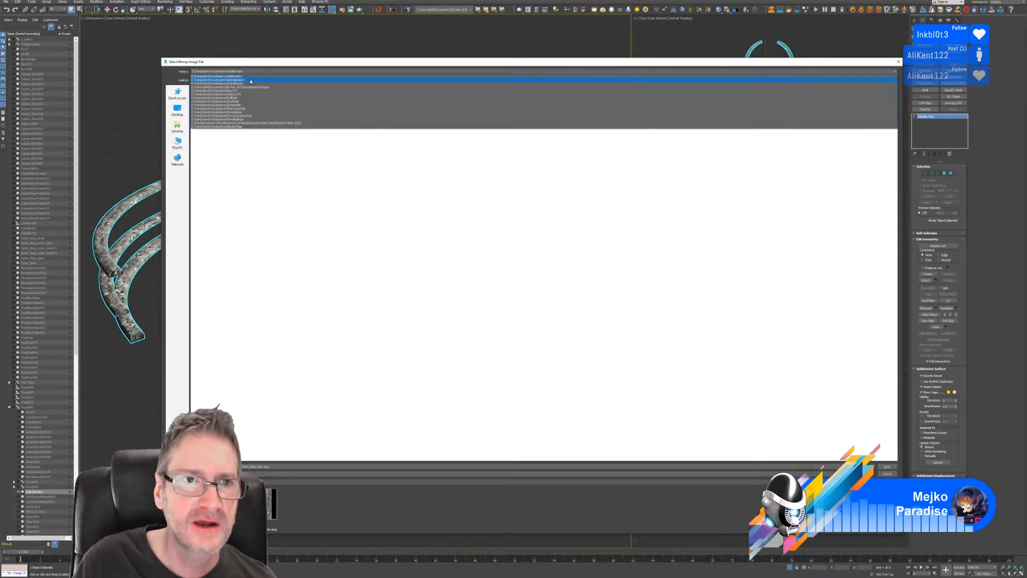
left_click(253, 79)
left_click(206, 104)
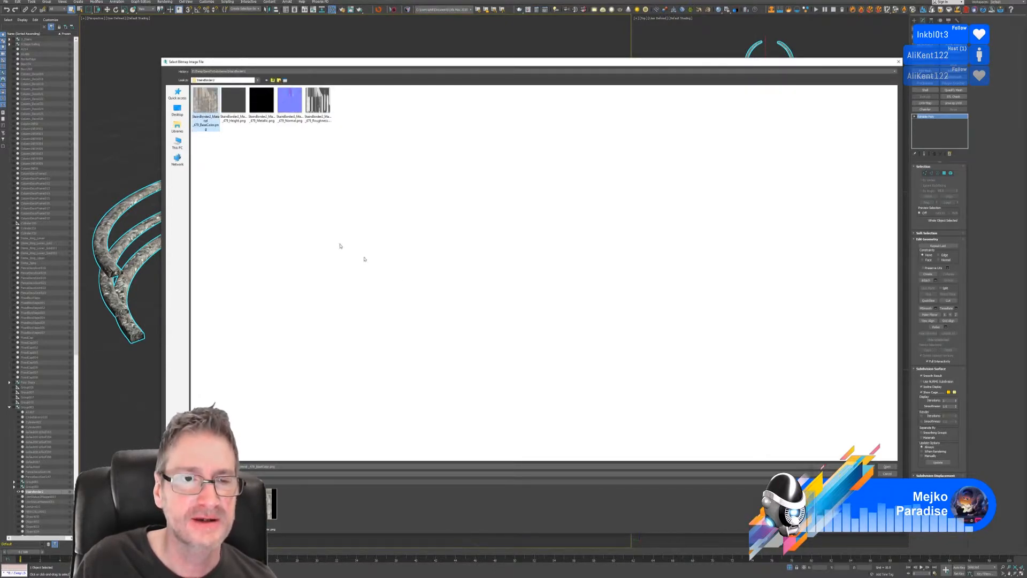
key("Return")
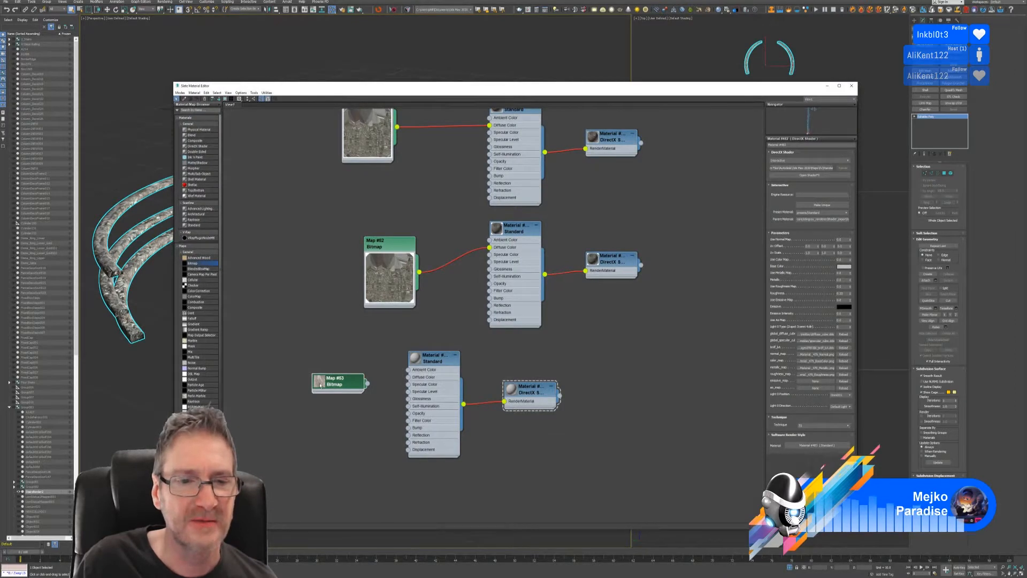
- Enlarge the new bitmap's preview, connect it to the lowest Standard material's Diffuse Color, and place it level with that material
double_click(322, 383)
left_click_drag(337, 383, 408, 377)
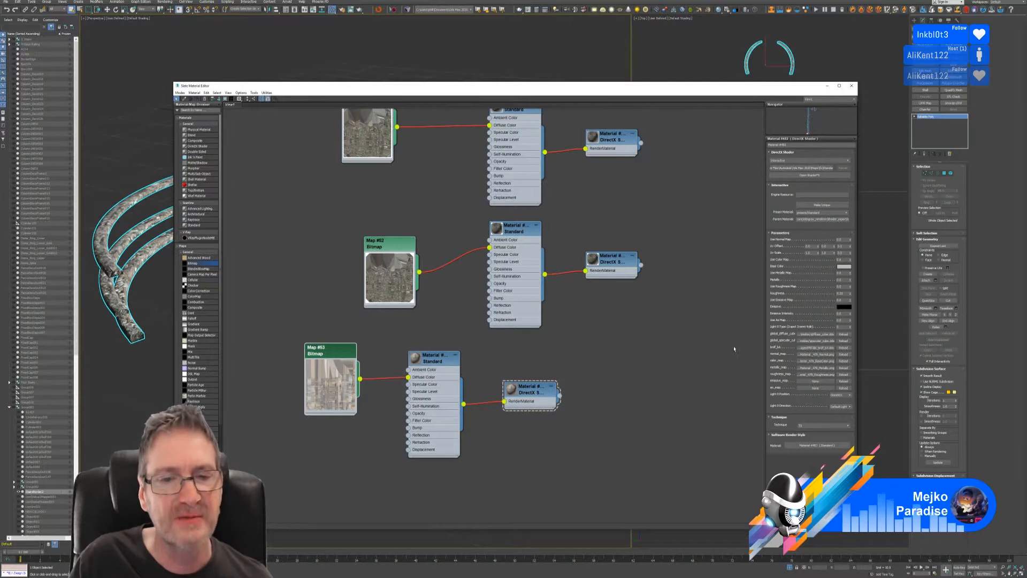
left_click_drag(336, 353, 337, 363)
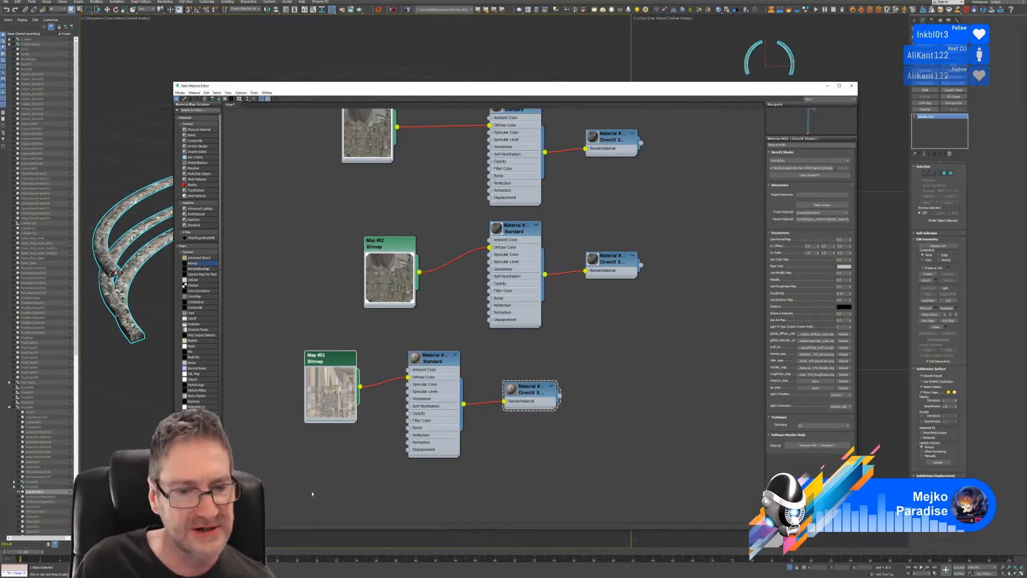
- Move the lowest bitmap, Standard and DirectX Shader nodes together into line beneath the network above
left_click_drag(310, 495, 566, 351)
left_click_drag(435, 366, 516, 365)
left_click(641, 349)
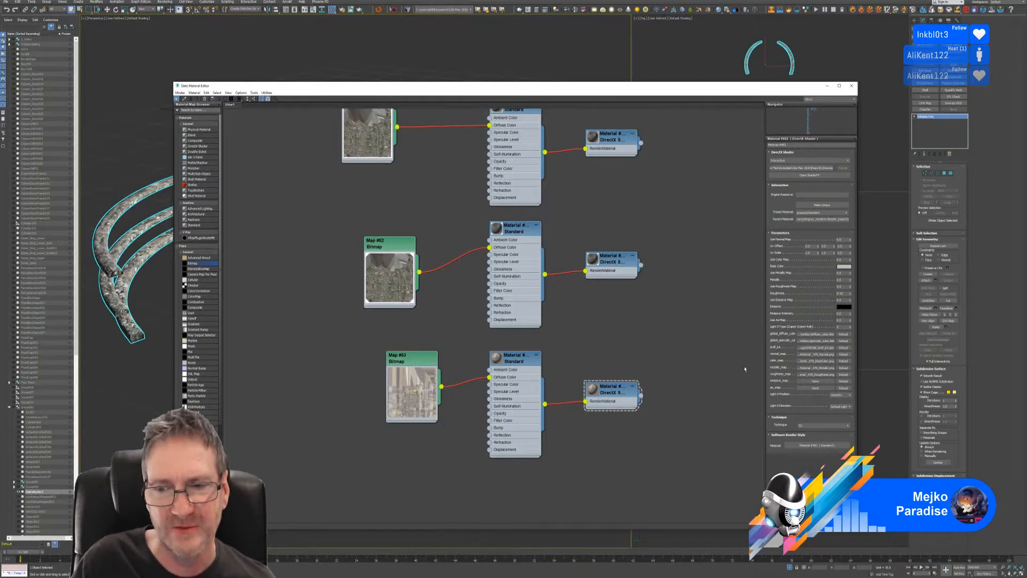
- Enable the normal, color, metallic and roughness maps in the new DirectX material and make it unique from its parent material
left_click(614, 386)
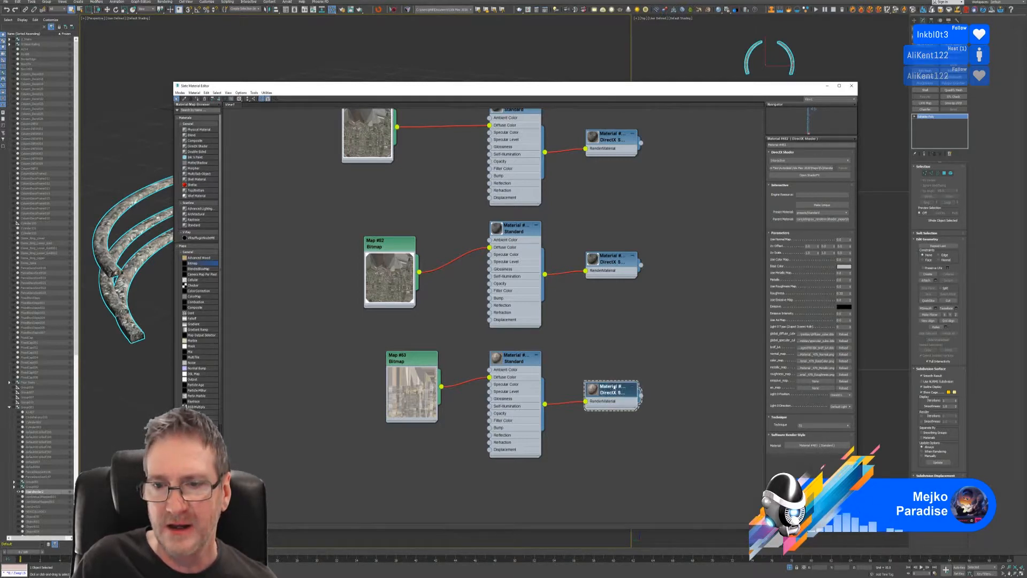
left_click(840, 259)
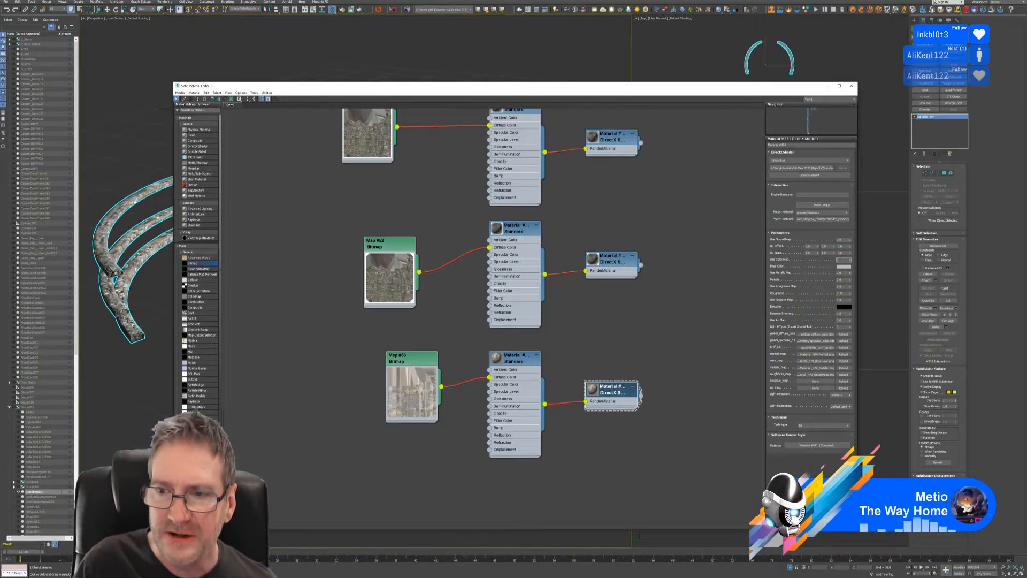
key("Tab")
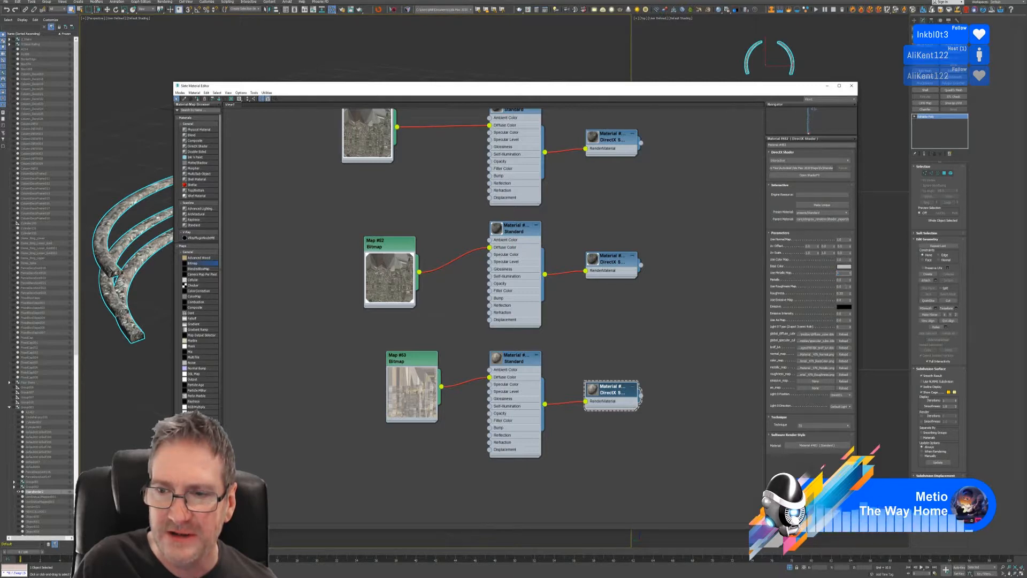
left_click_drag(848, 286, 833, 291)
key("Tab")
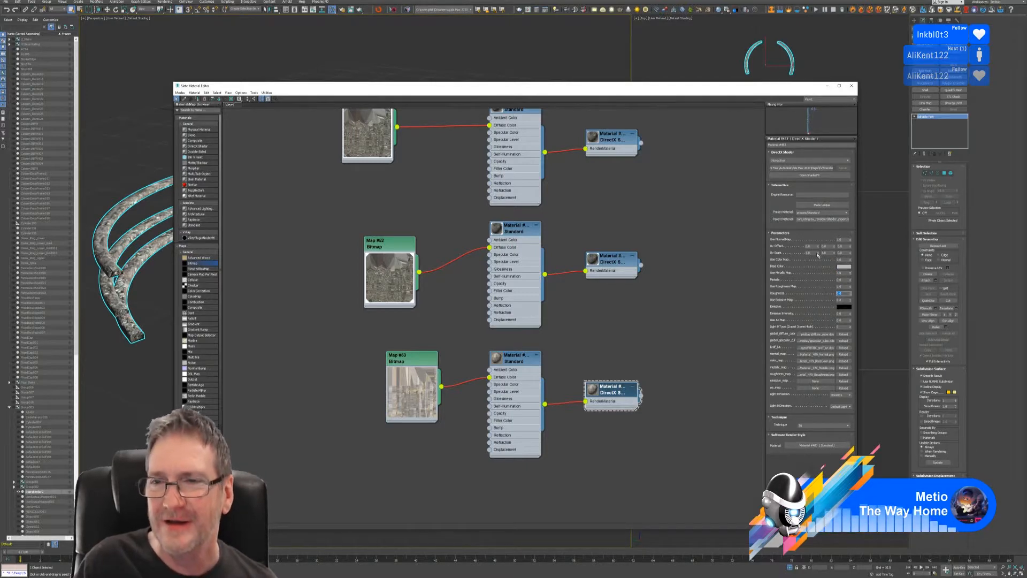
left_click(823, 206)
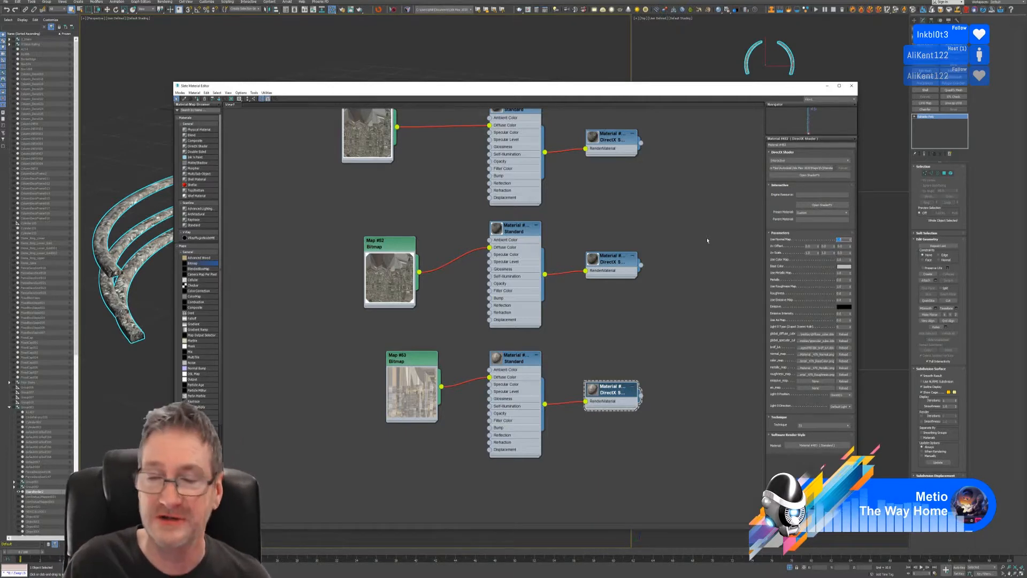
- Open the DirectX material's graph in ShaderFX and set the Standard Base node's number of lights to 3
left_click(805, 175)
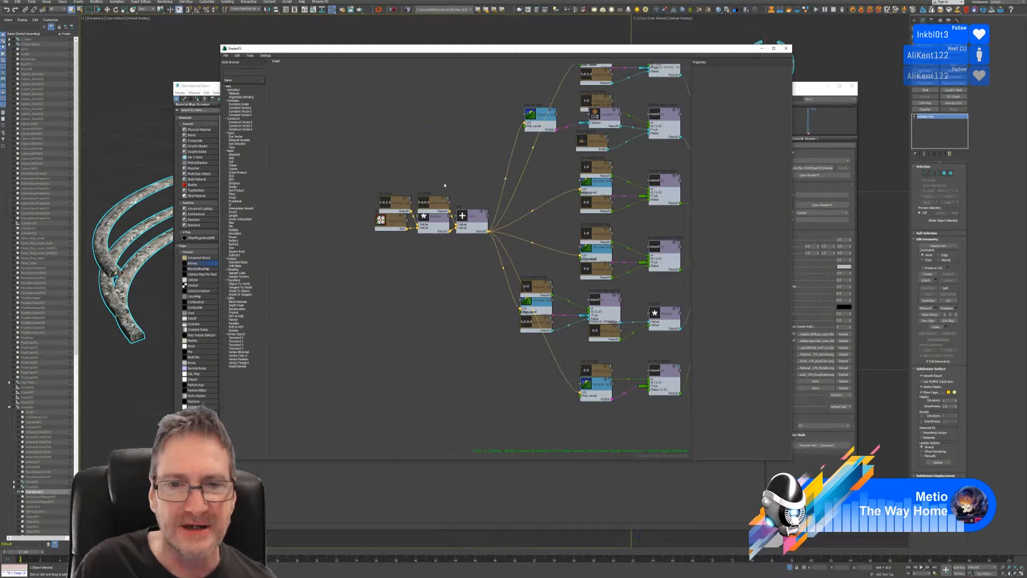
middle_click_drag(473, 163, 292, 224)
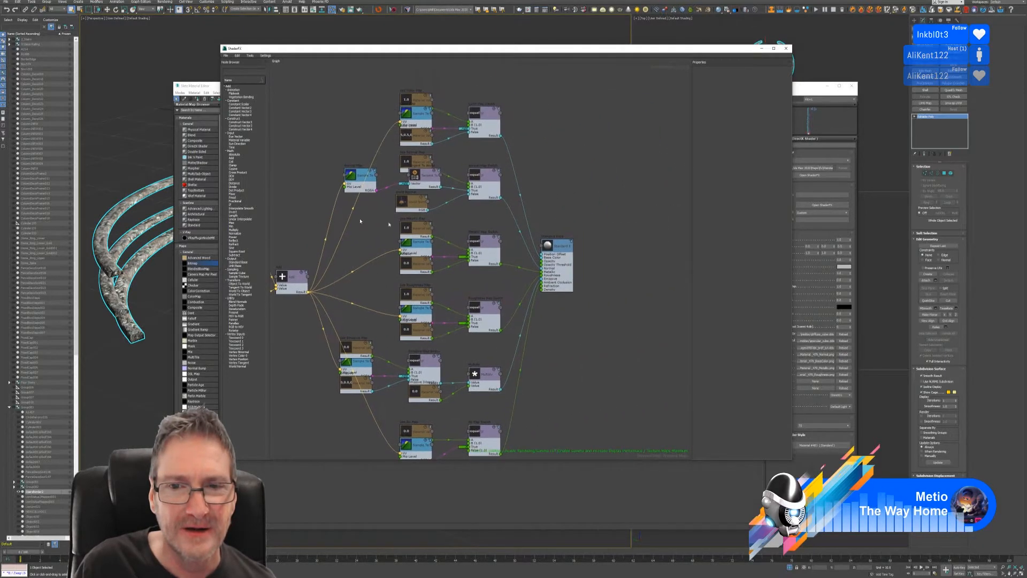
left_click(561, 249)
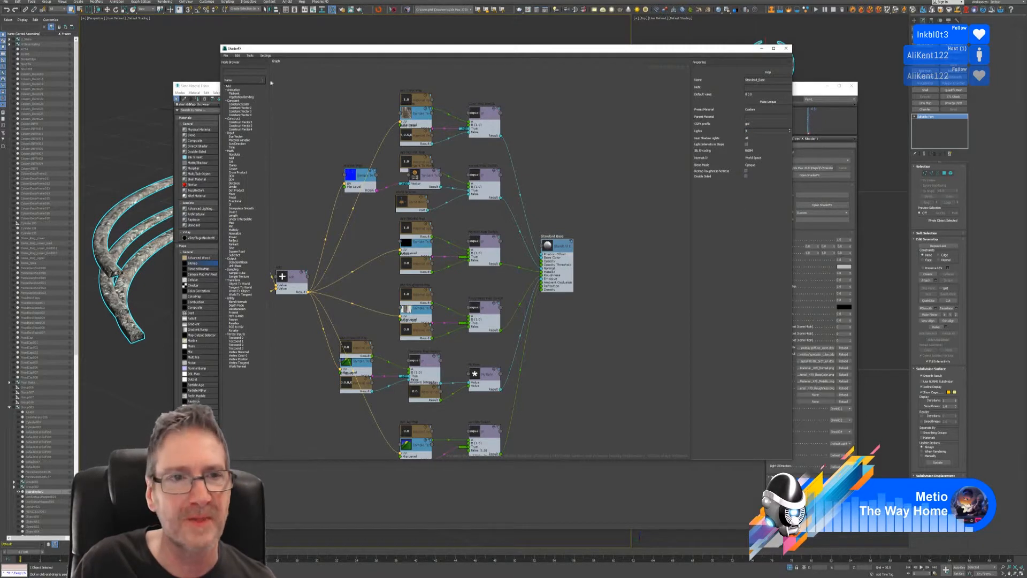
- Export the material's shader graph as an .sfx file in the folder with the other graphs, and close ShaderFX
left_click(226, 57)
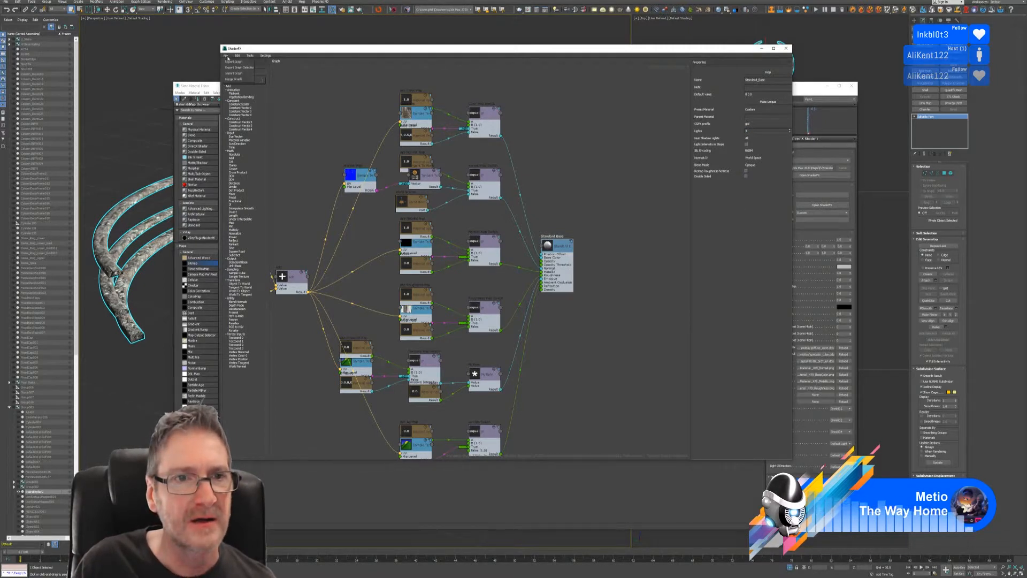
left_click(235, 62)
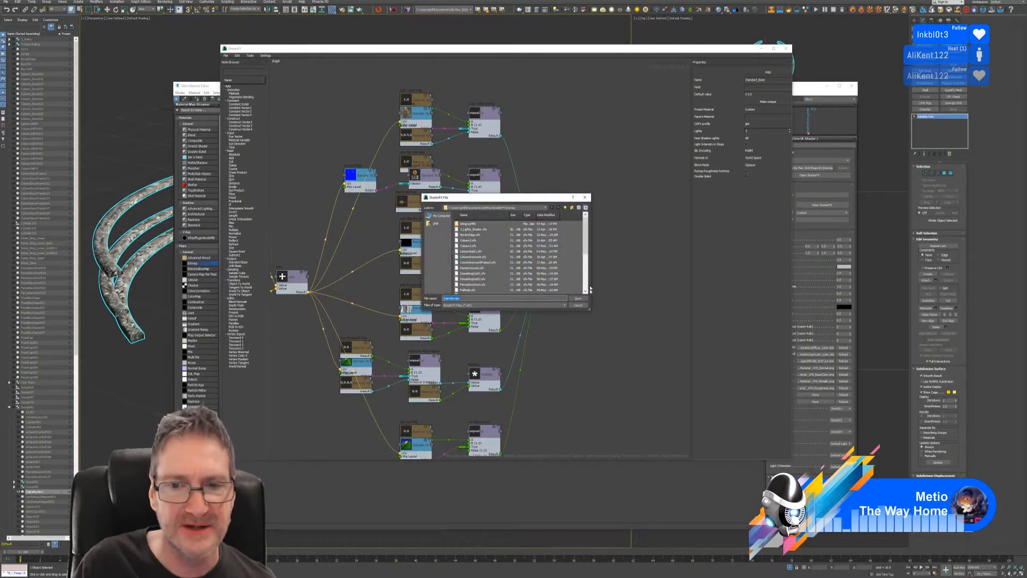
left_click_drag(590, 309, 691, 394)
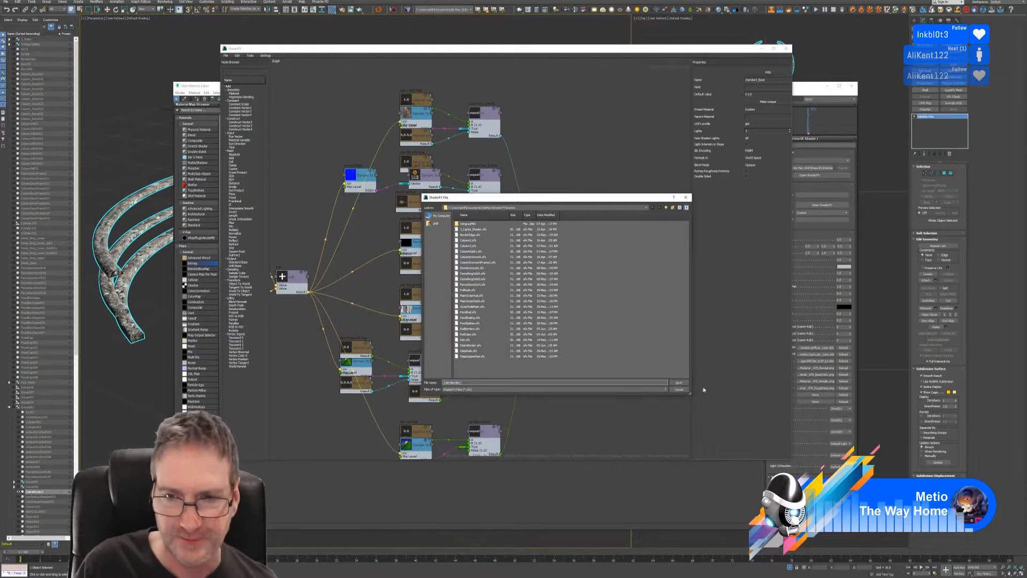
left_click(679, 383)
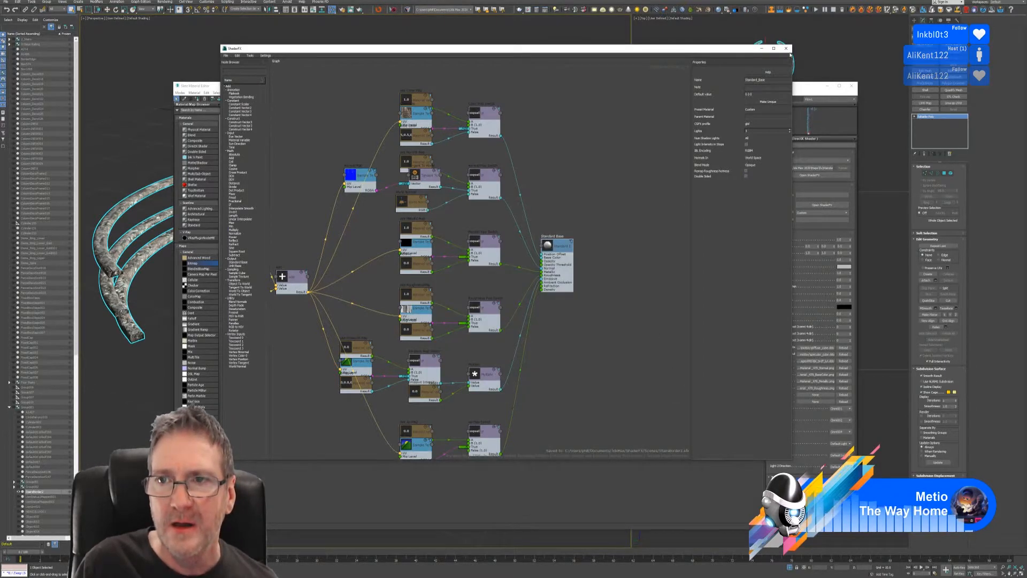
left_click(786, 48)
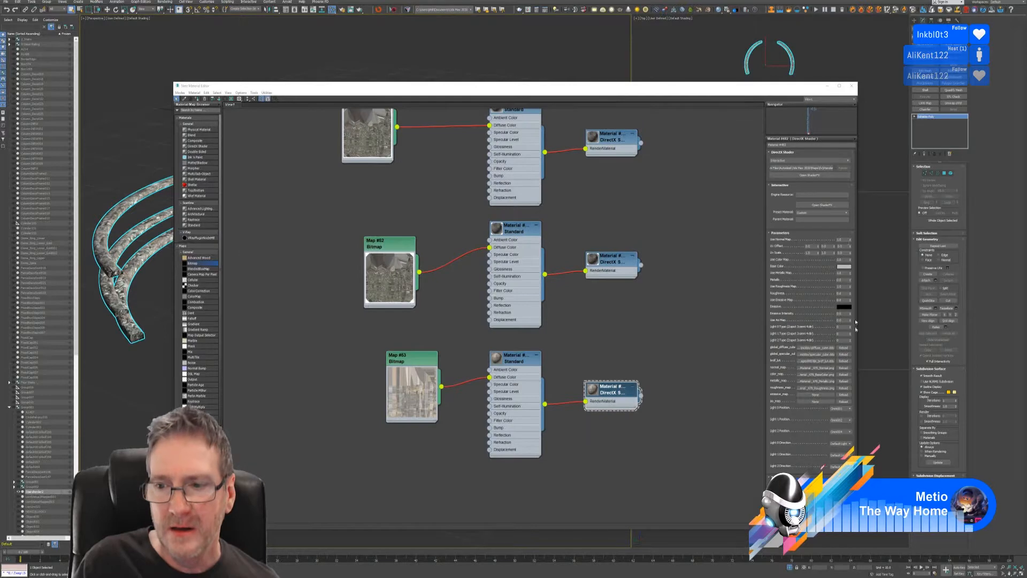
- Set the DirectX material's third light position to a scene light, assign the material to the selected curved rails and close the Material Editor
left_click(840, 432)
left_click(837, 454)
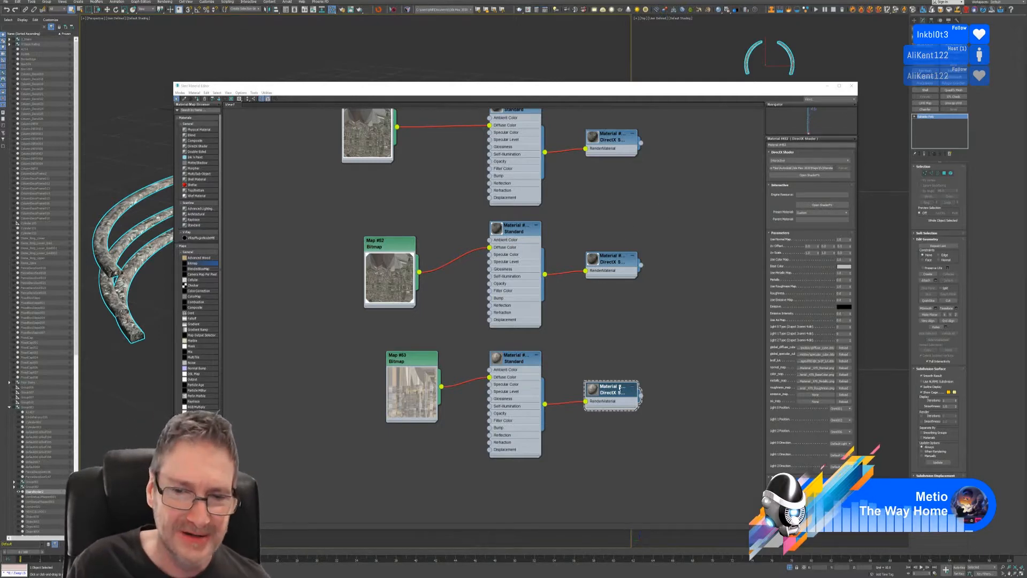
right_click(620, 387)
left_click(639, 396)
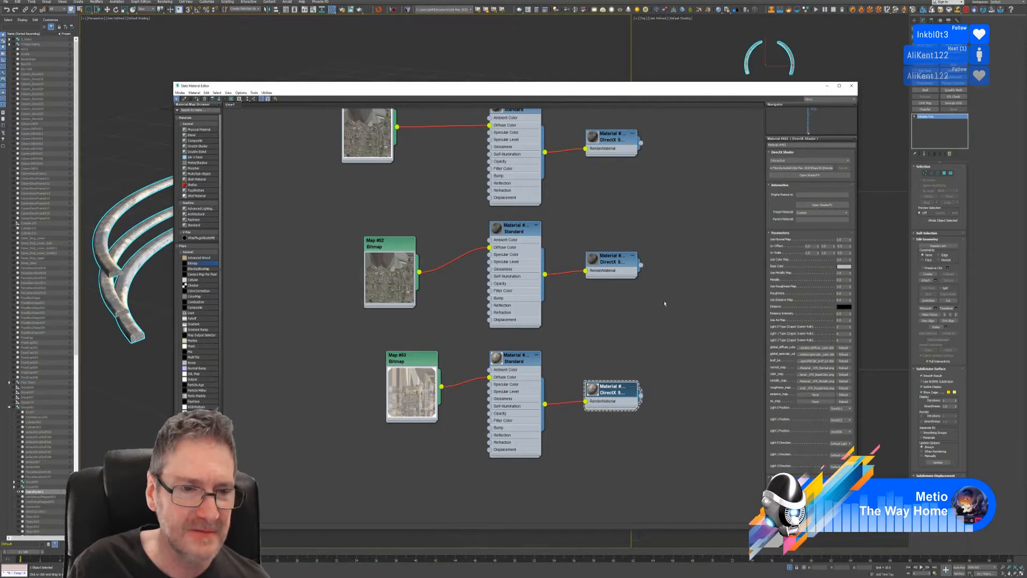
left_click(852, 86)
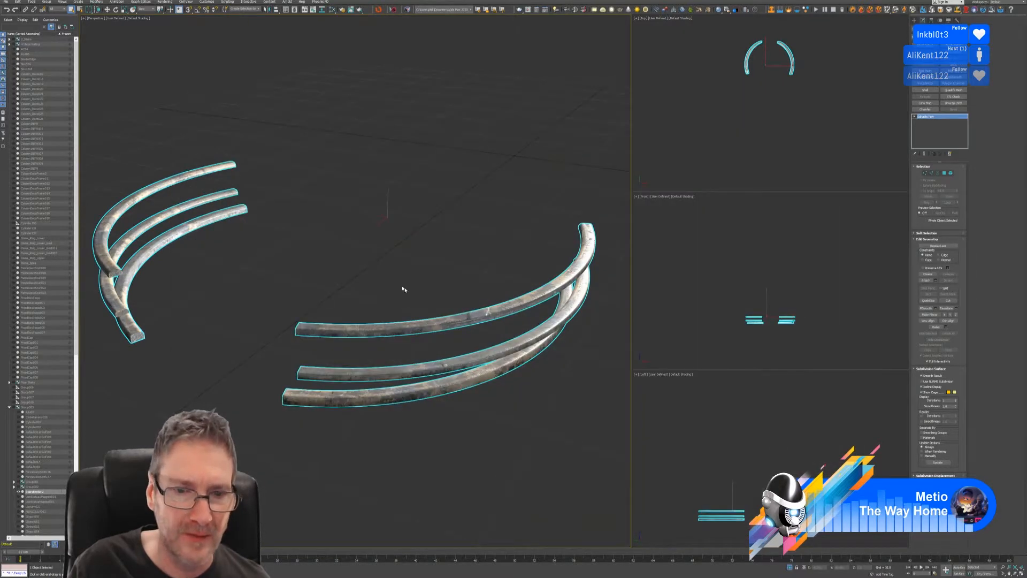
- Inspect the textured curved rails up close, exit isolation and clear the selection
scroll(404, 289, "up", 6)
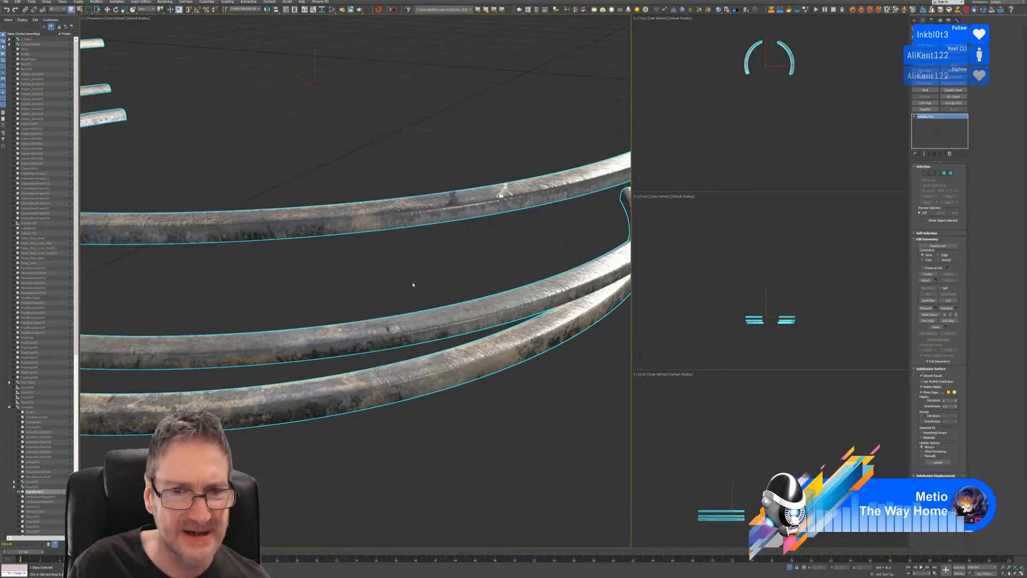
scroll(412, 285, "down", 5)
middle_click_drag(296, 232, 283, 189, "alt")
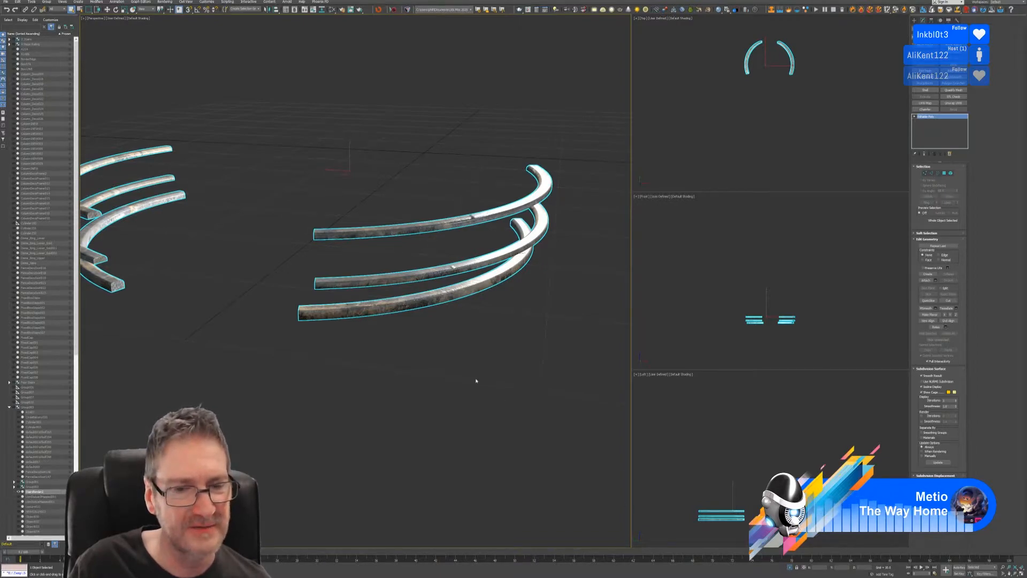
key("alt+q")
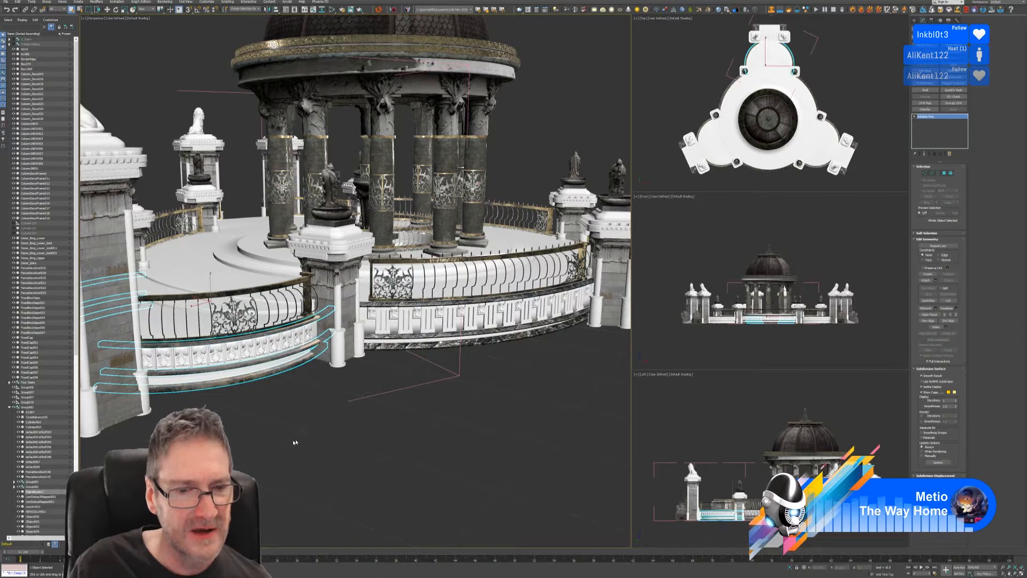
left_click(298, 436)
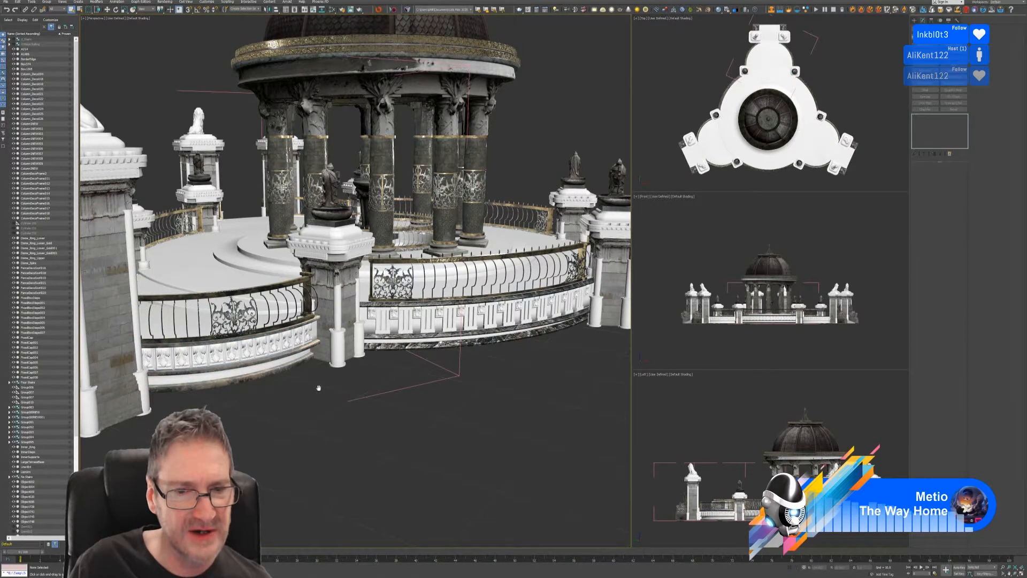
- Examine the textured curved rails within the gazebo scene and select the neighbouring set of untextured rails along the balustrade
middle_click_drag(319, 387, 327, 319)
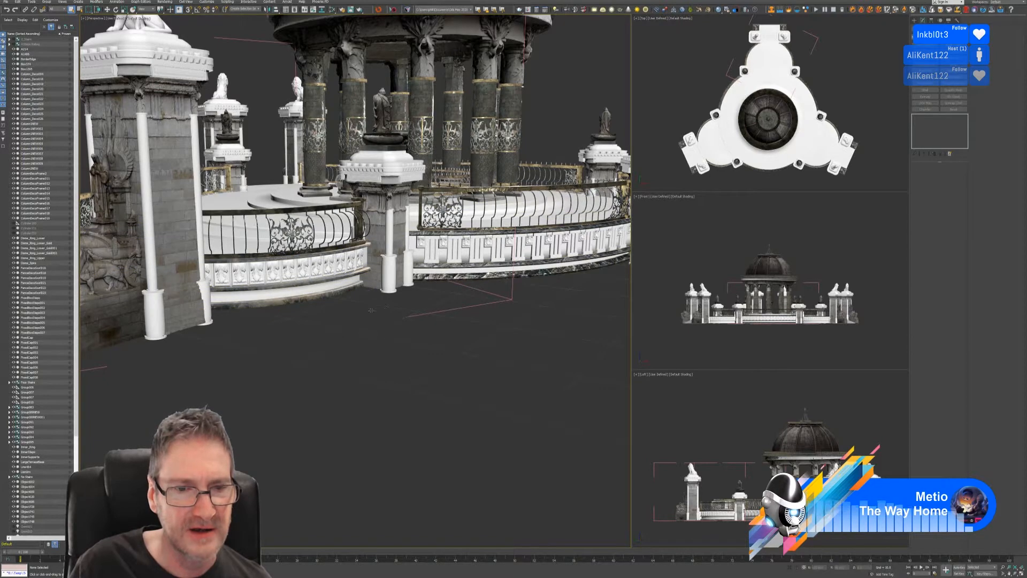
scroll(371, 309, "up", 5)
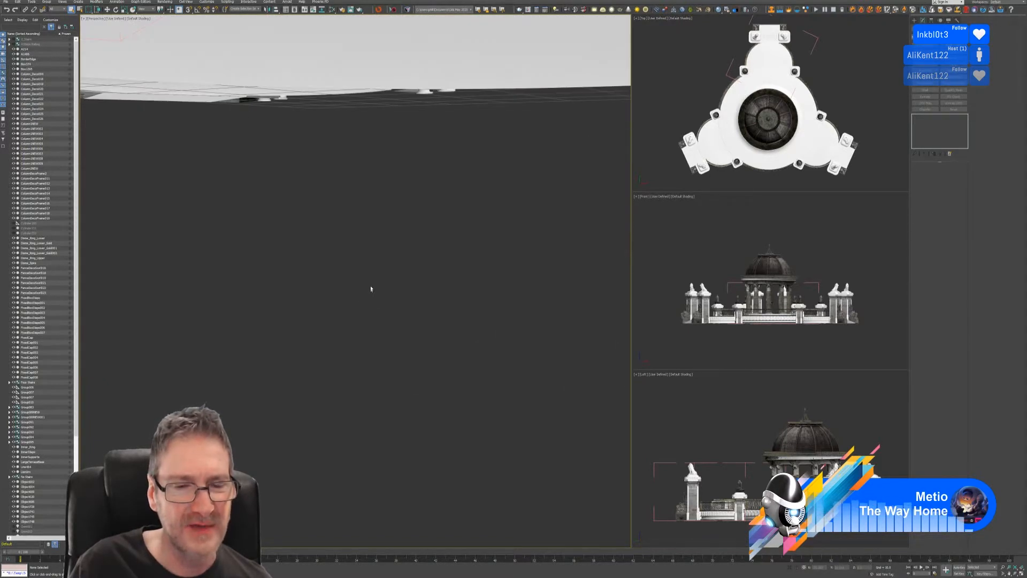
scroll(371, 287, "down", 5)
scroll(355, 242, "down", 4)
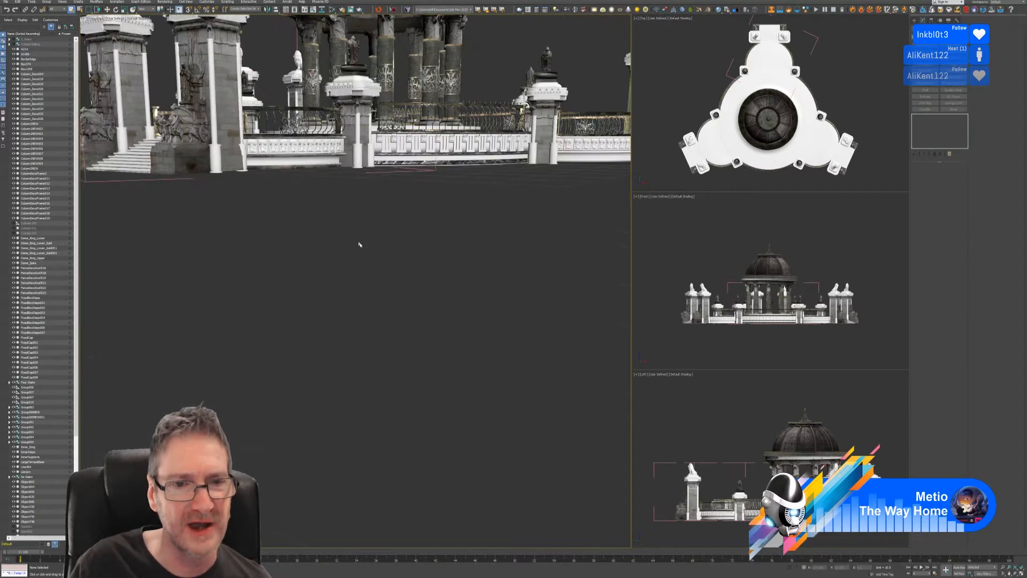
scroll(327, 157, "up", 2)
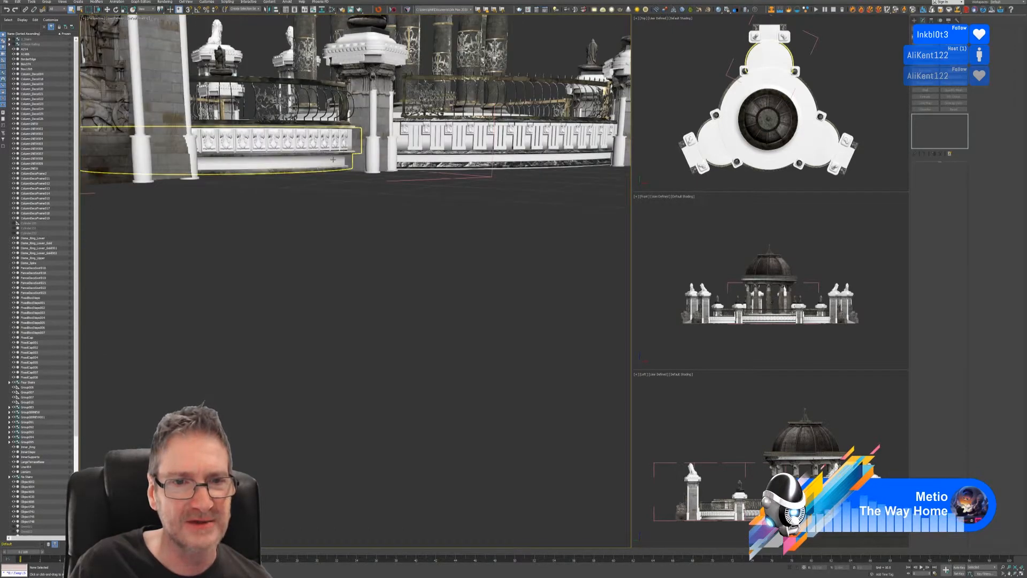
scroll(347, 156, "up", 2)
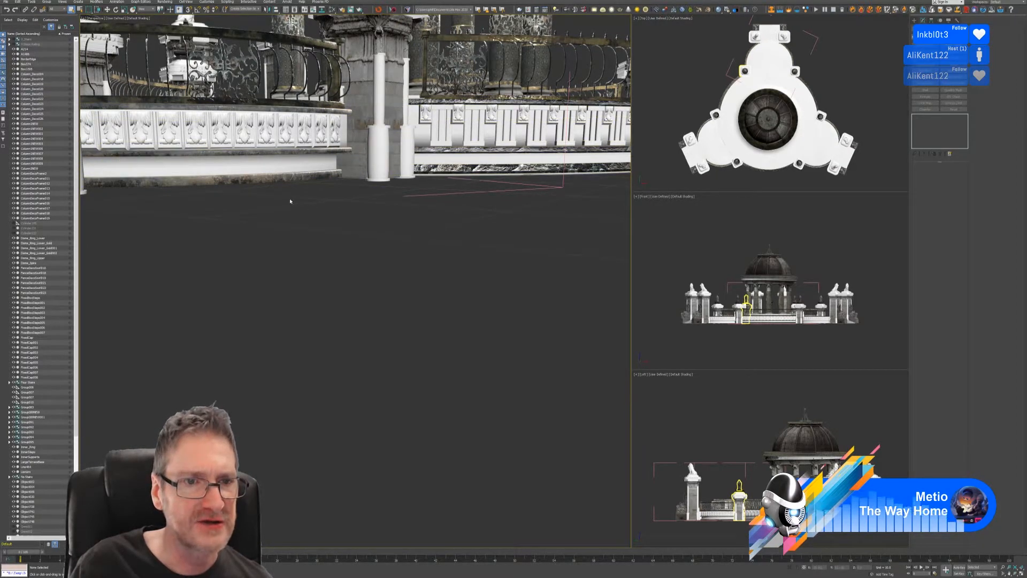
middle_click_drag(280, 223, 289, 253, "alt")
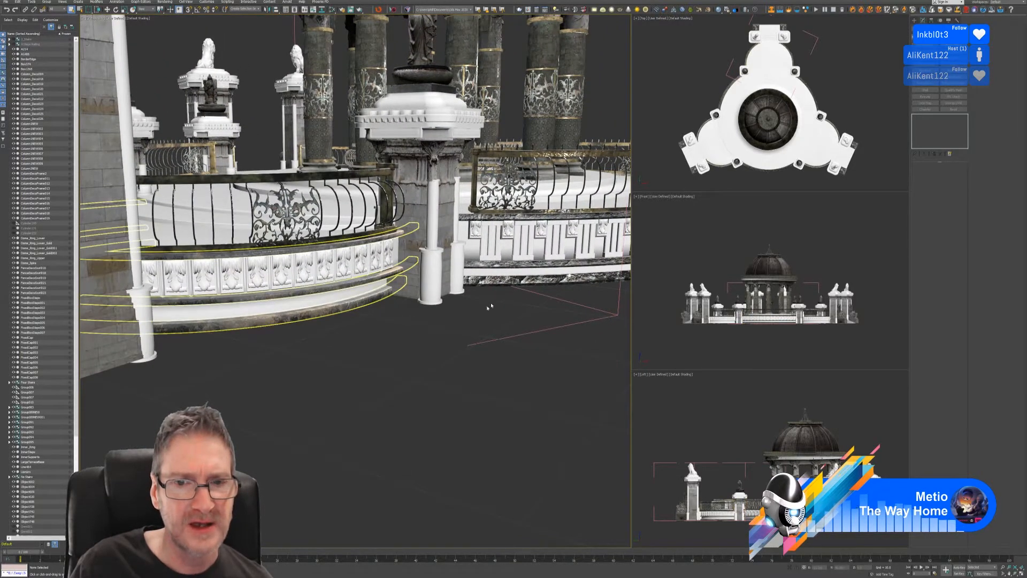
left_click(509, 288)
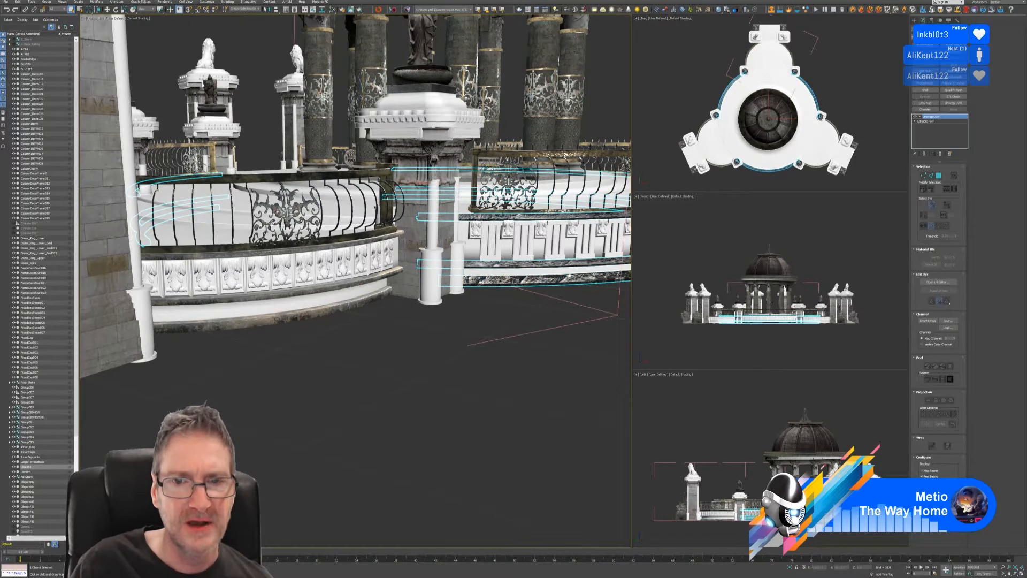
scroll(371, 351, "down", 5)
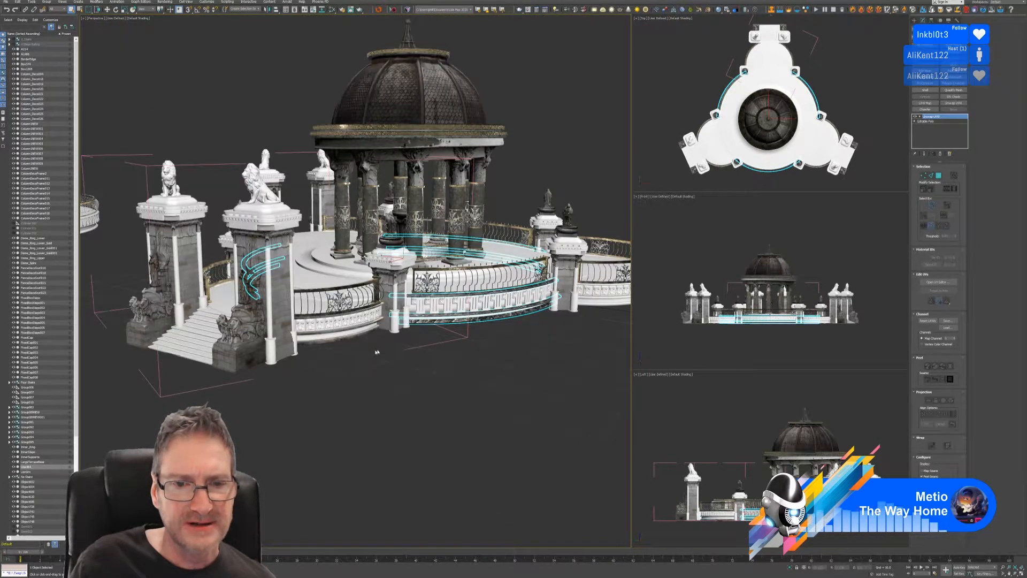
middle_click_drag(387, 373, 369, 369)
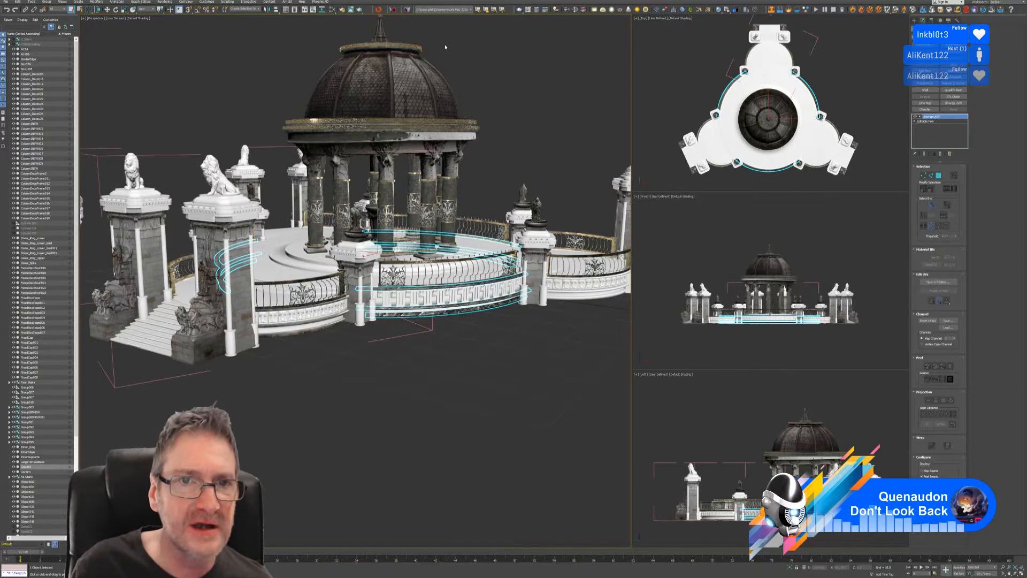
- Try to send to Substance Painter with no object selected
left_click(402, 355)
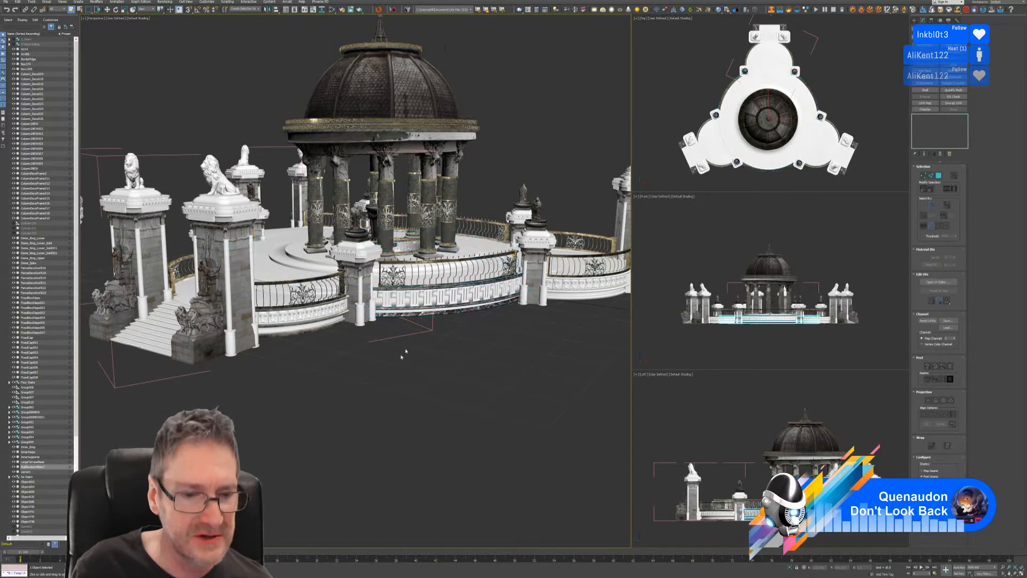
left_click(393, 9)
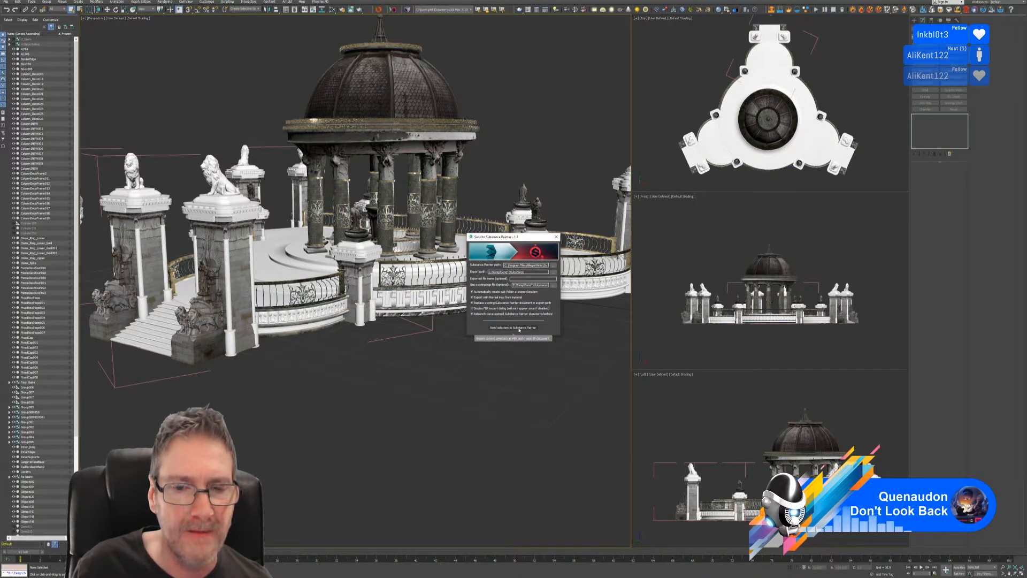
left_click(519, 328)
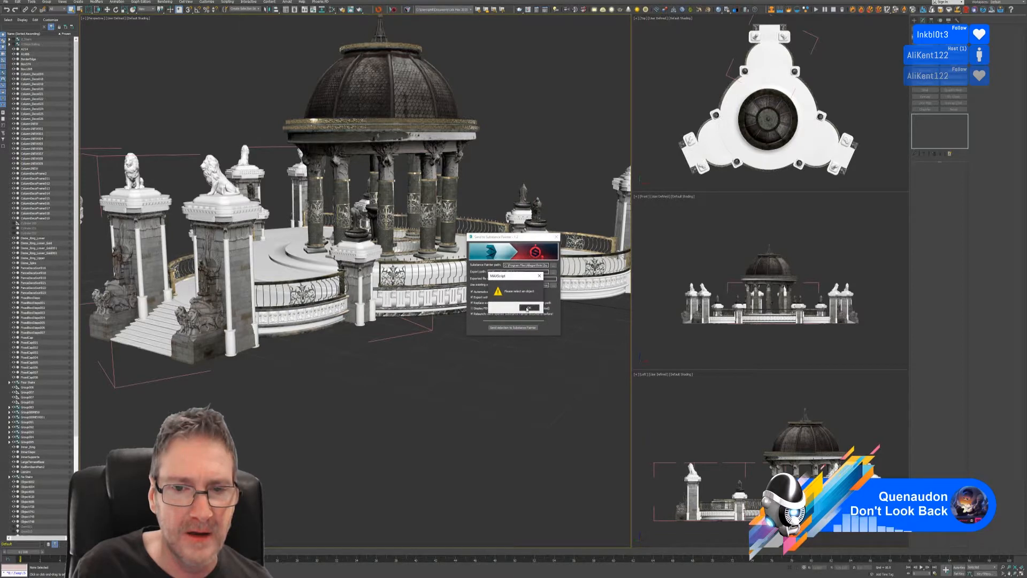
left_click(527, 308)
left_click(555, 237)
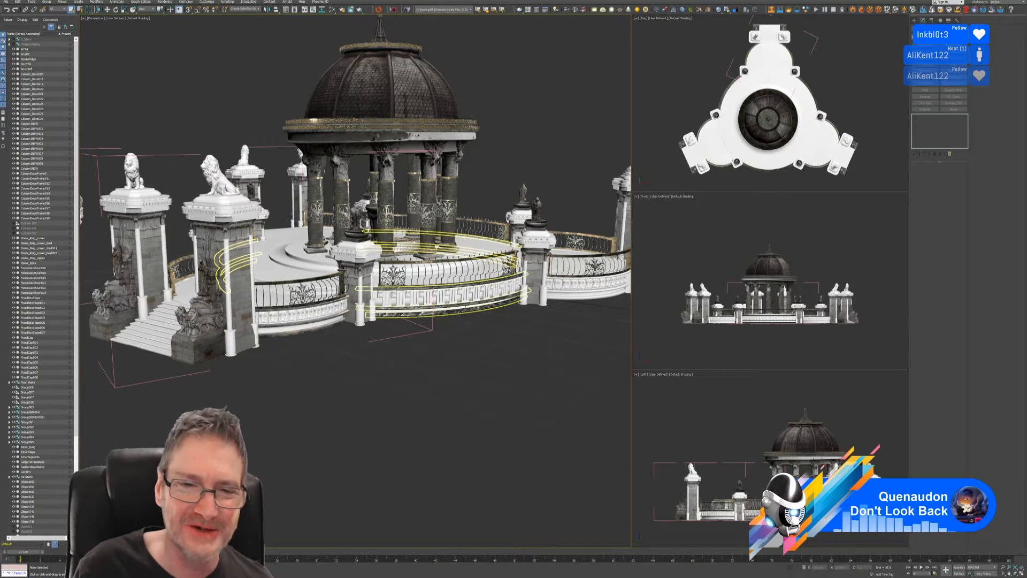
- Select the untextured curved rails around the central terrace and send them to Substance Painter
left_click(464, 305)
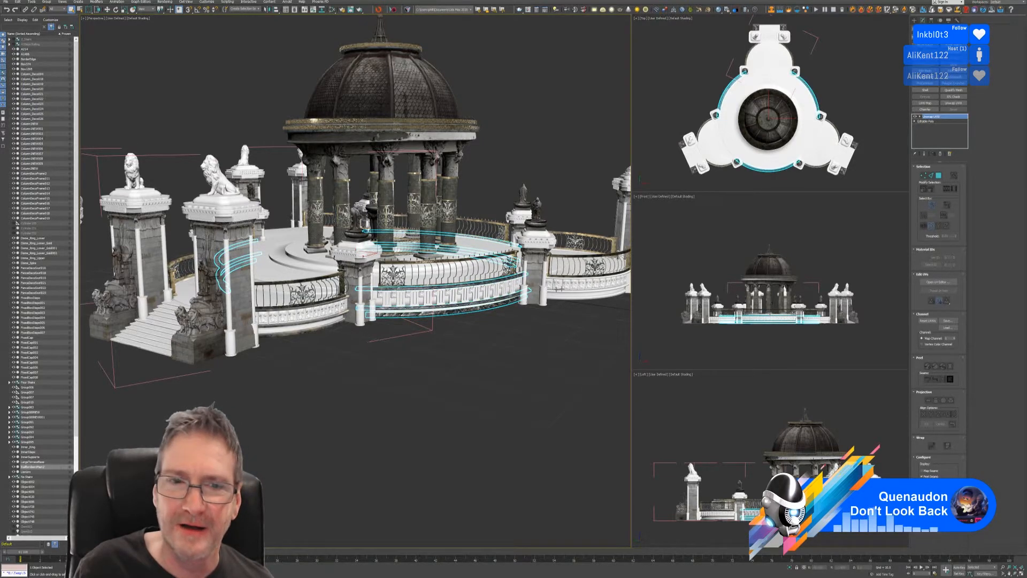
left_click(393, 10)
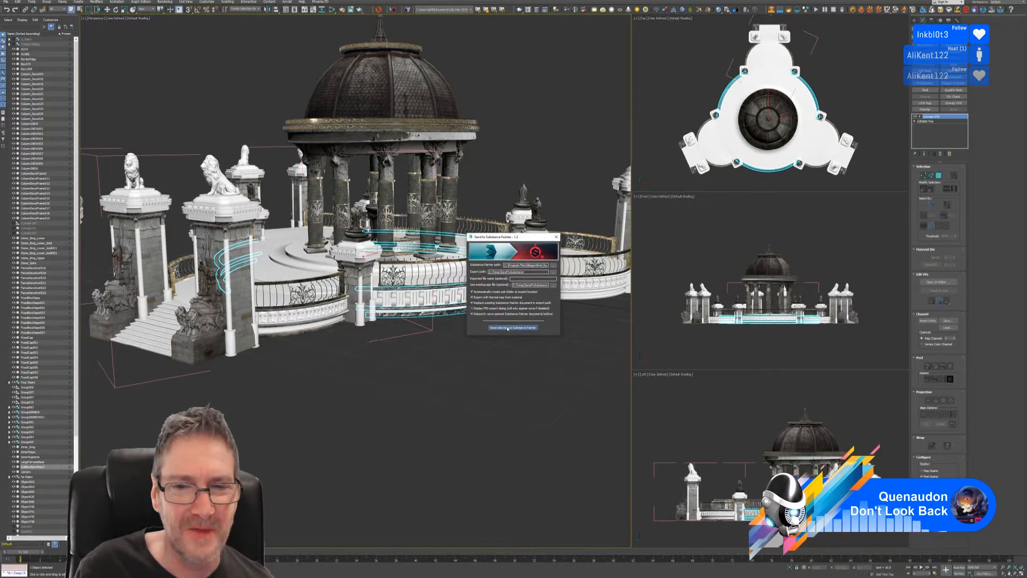
left_click(507, 328)
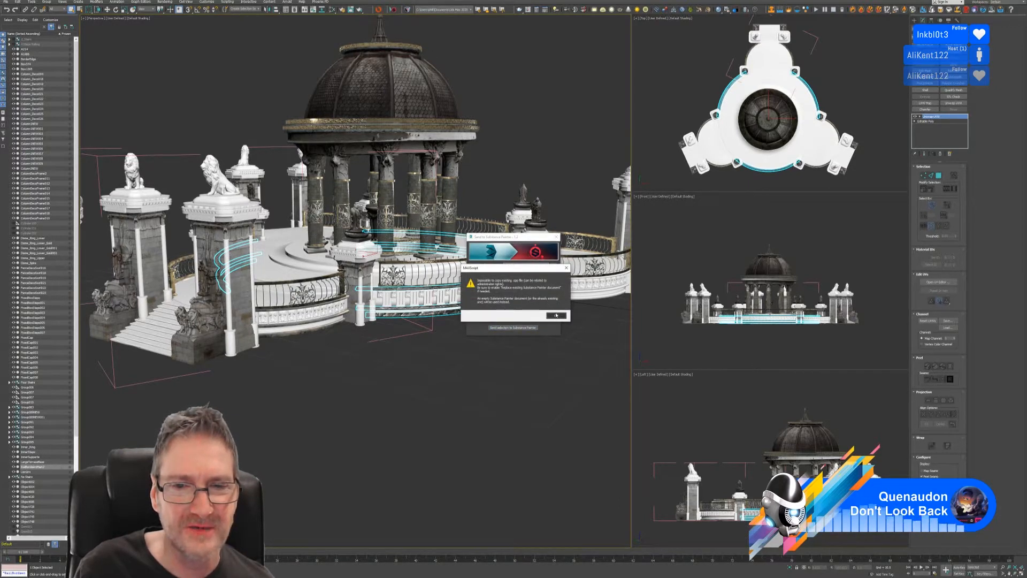
left_click(556, 315)
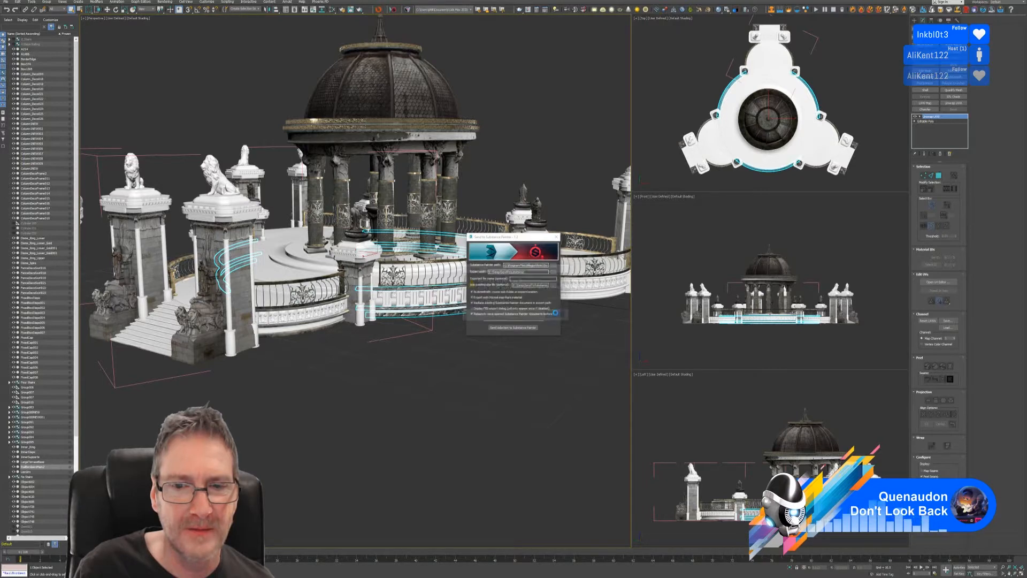
left_click(589, 361)
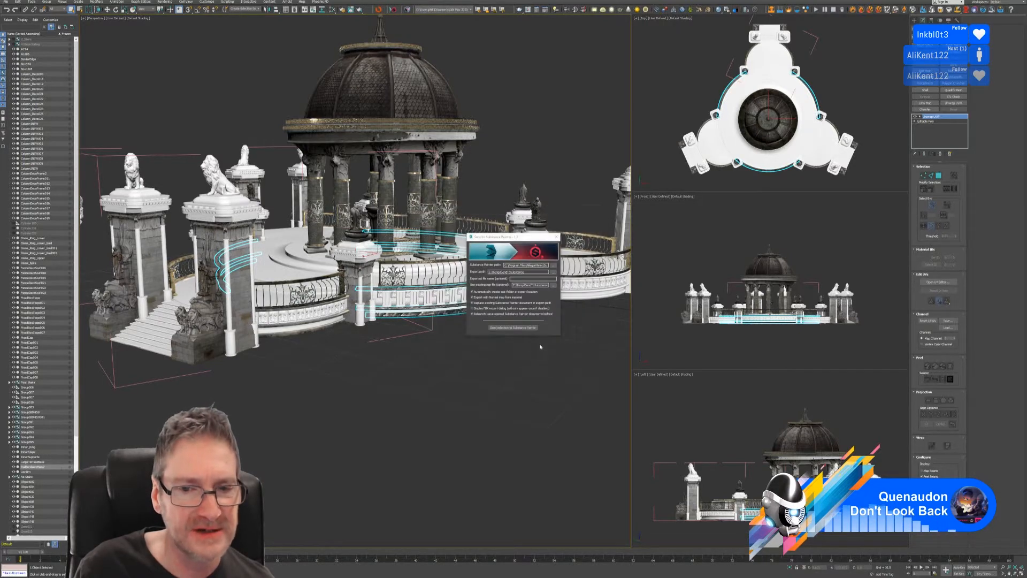
left_click(511, 328)
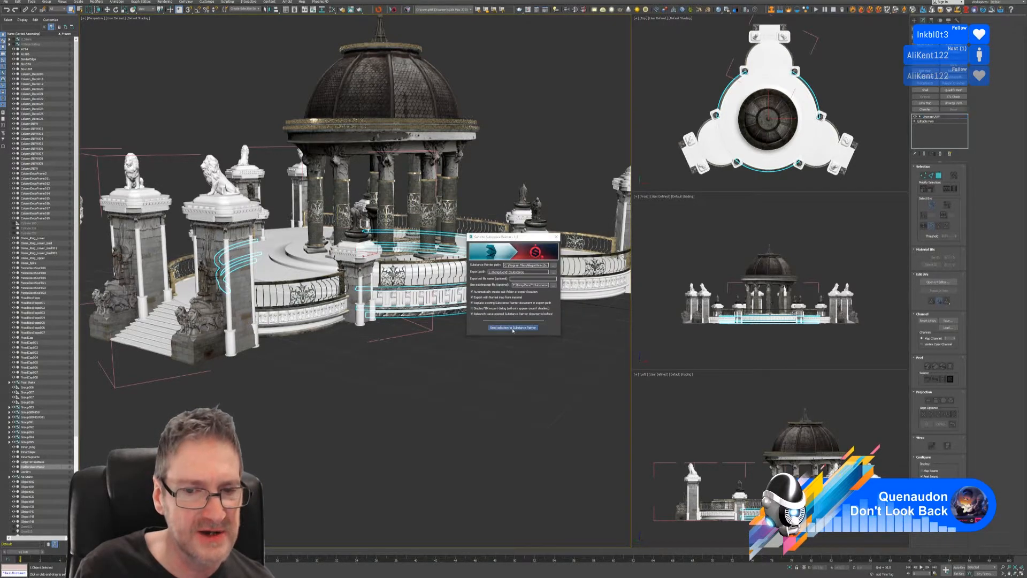
left_click(545, 359)
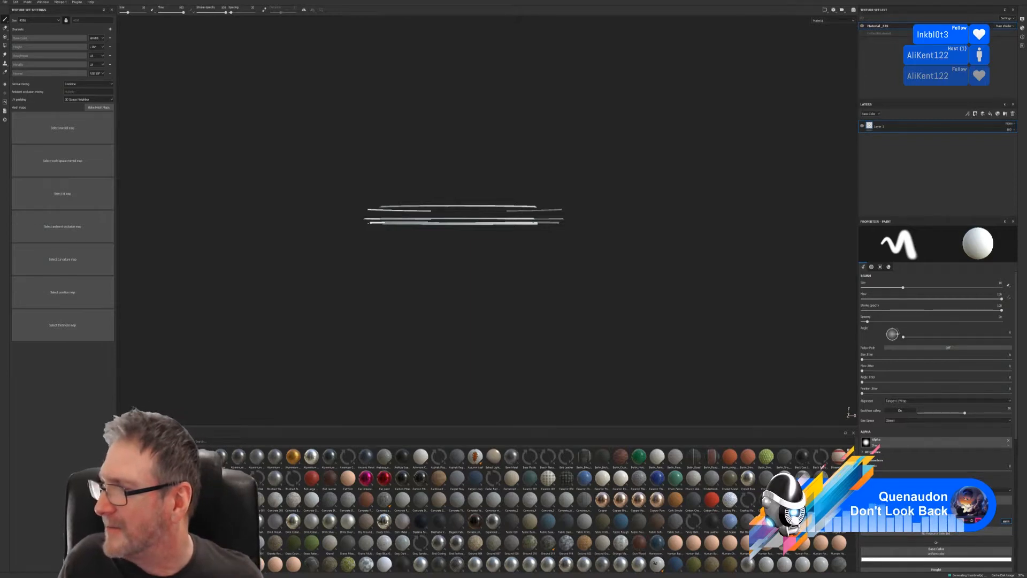
- Choose the bake output size, use the low poly mesh as the high poly mesh, and bake all mesh maps for the rails
left_click_drag(419, 277, 225, 257, "alt")
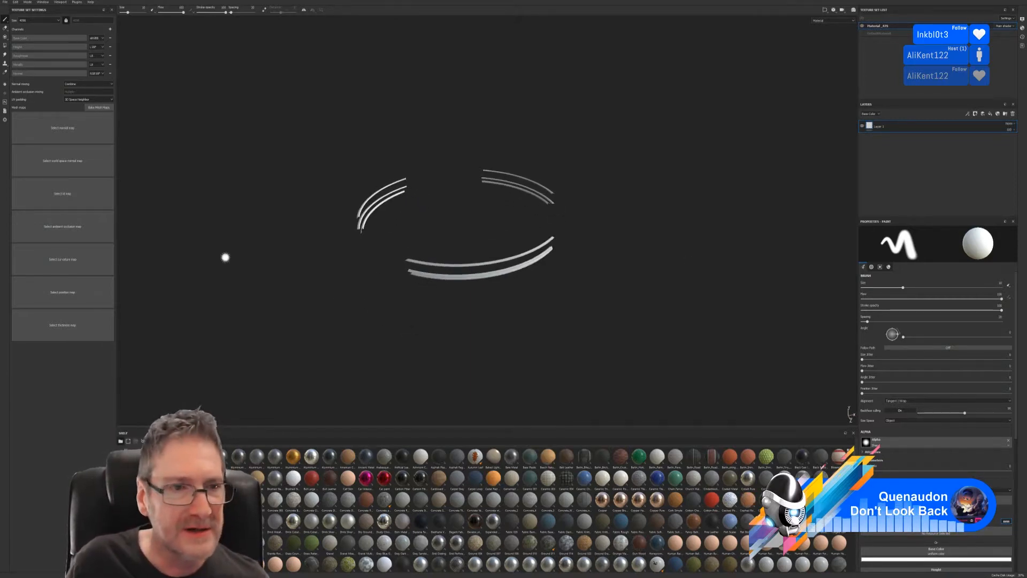
left_click(99, 107)
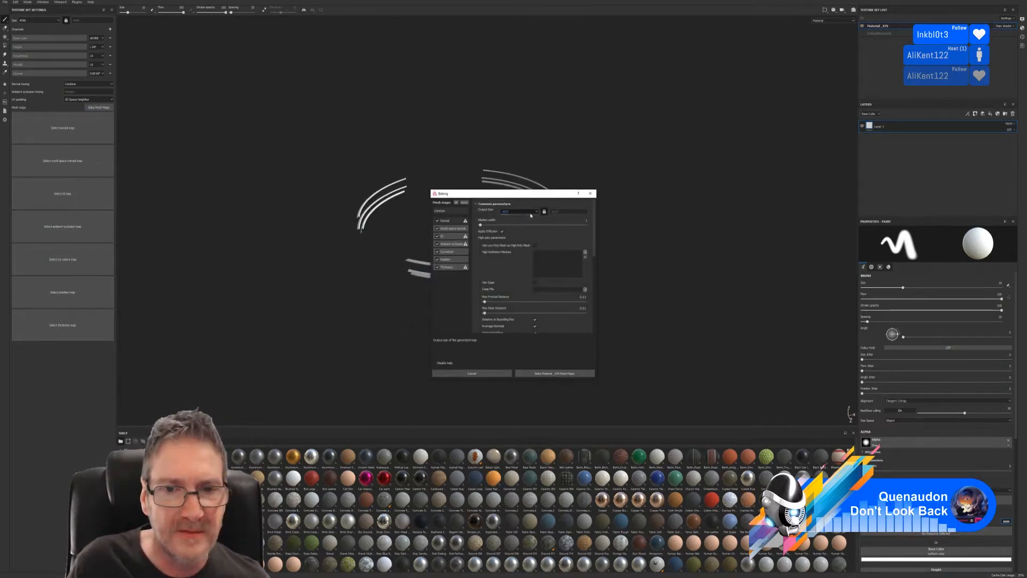
left_click(531, 212)
left_click(536, 240)
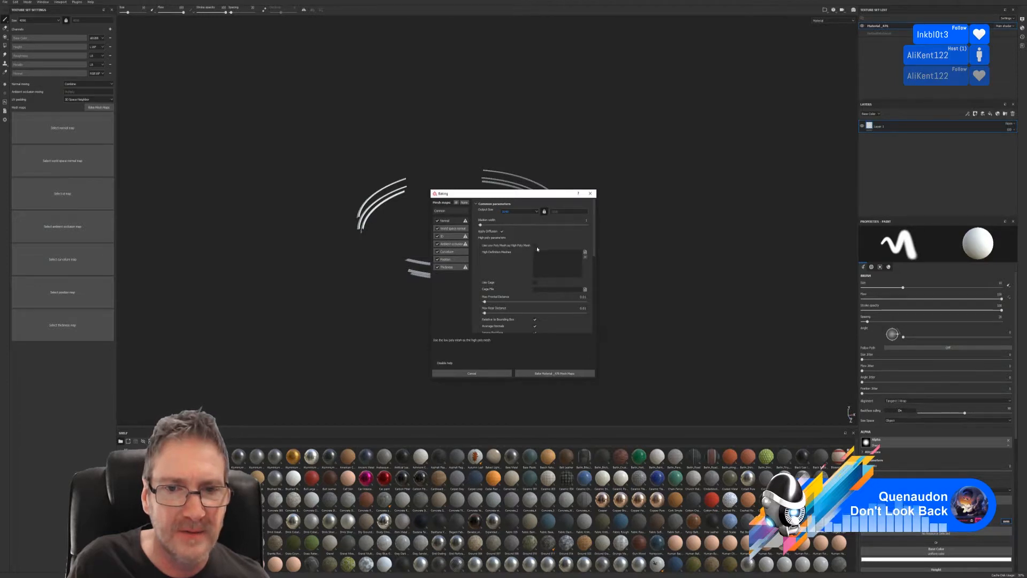
left_click(534, 246)
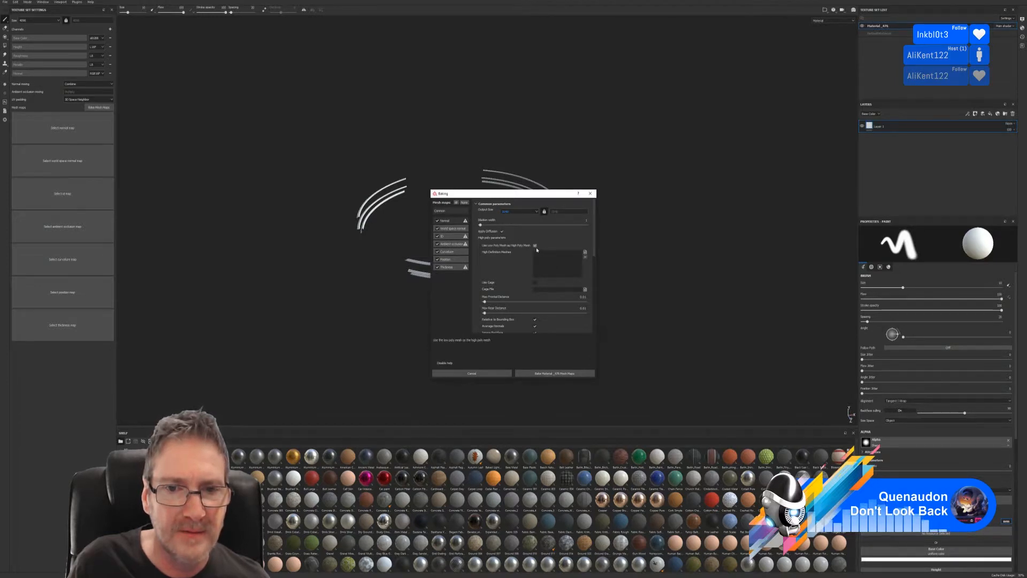
left_click(568, 374)
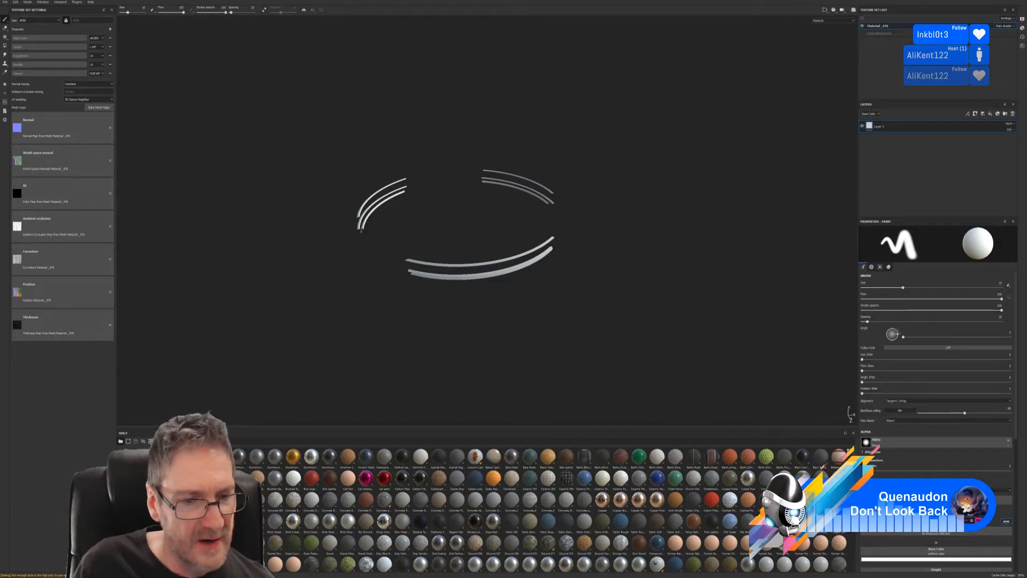
- Filter the smart materials by "my" and apply the custom lower rail border material to the curved rails
left_click(133, 544)
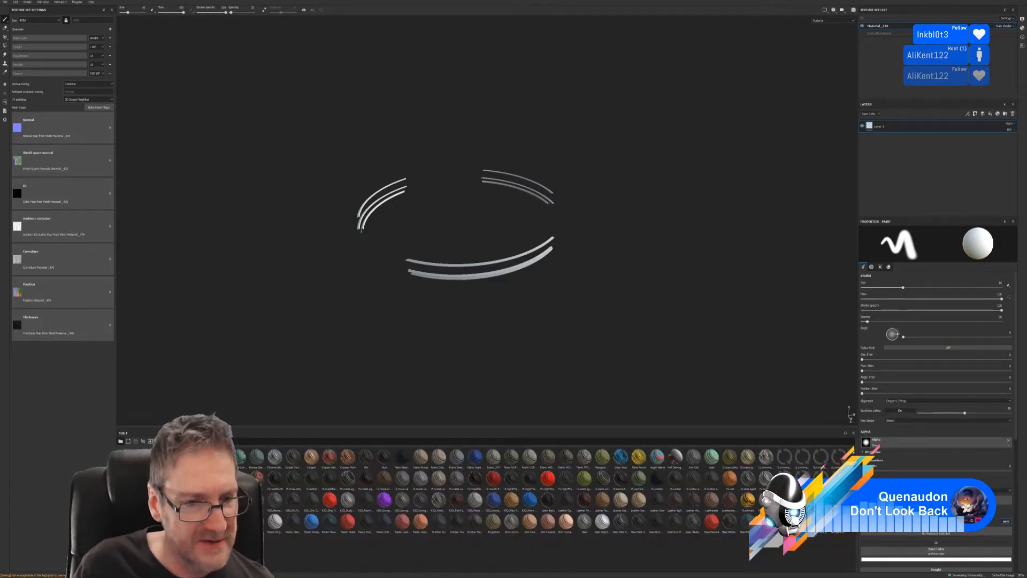
type("my")
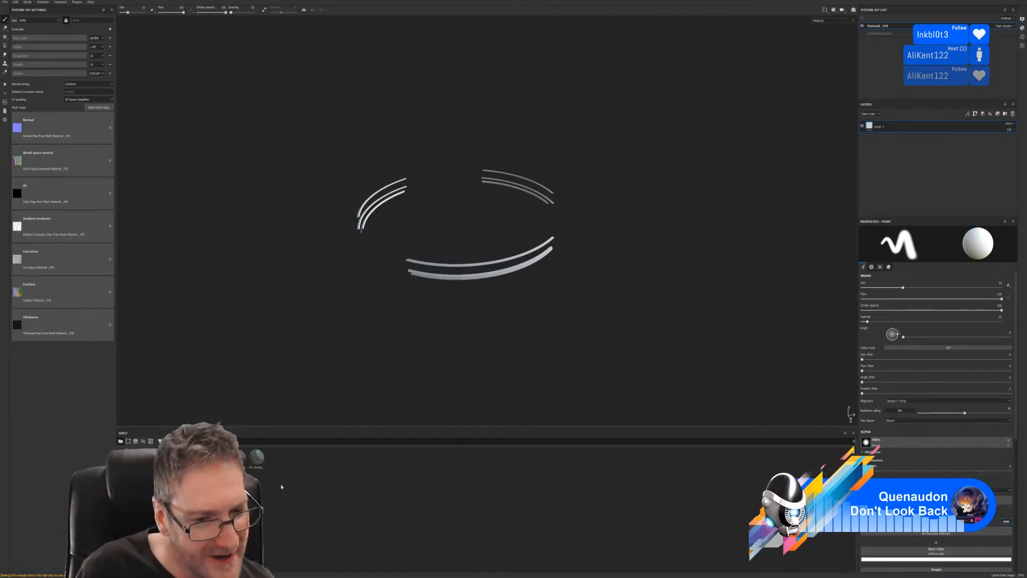
mouse_move(240, 457)
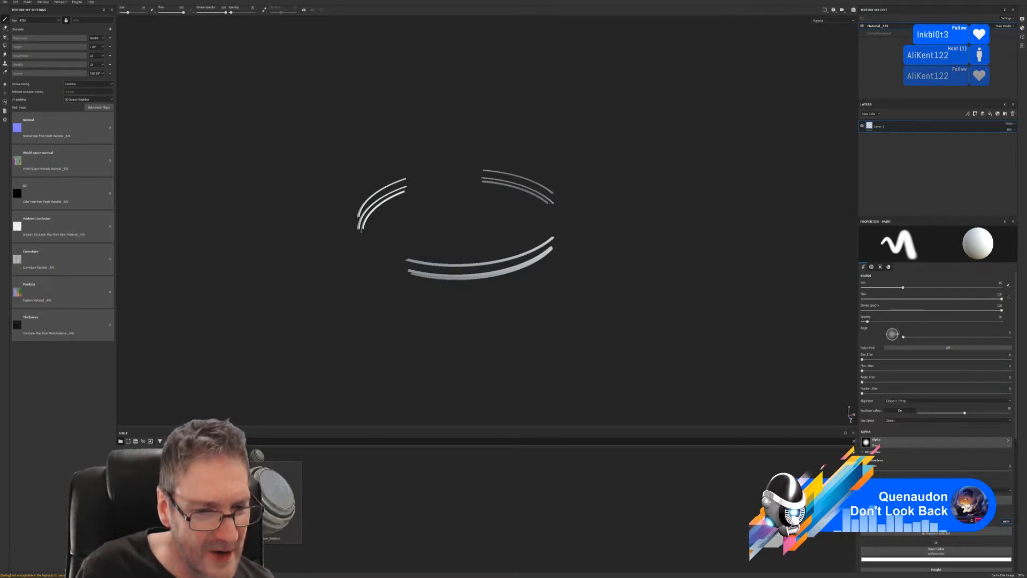
left_click_drag(257, 456, 475, 280)
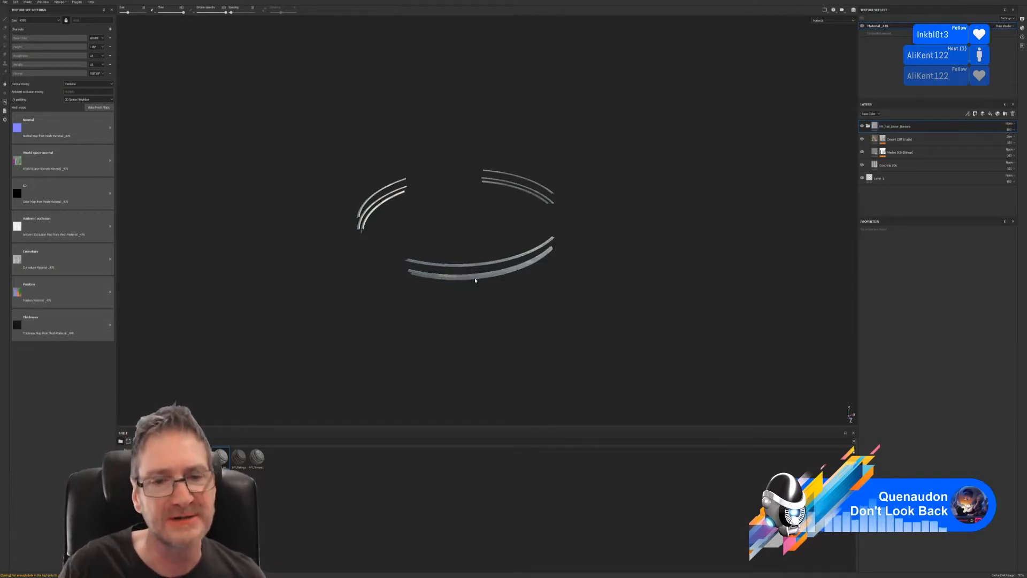
- Examine the applied stone weathering along the front curved rails up close and from several angles
scroll(483, 264, "up", 4)
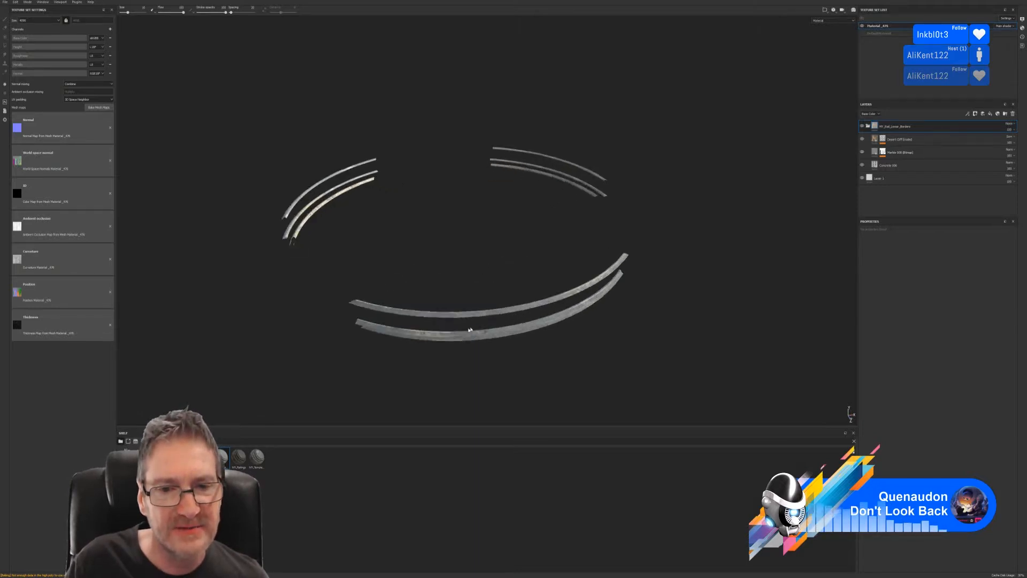
left_click_drag(470, 330, 501, 338, "alt")
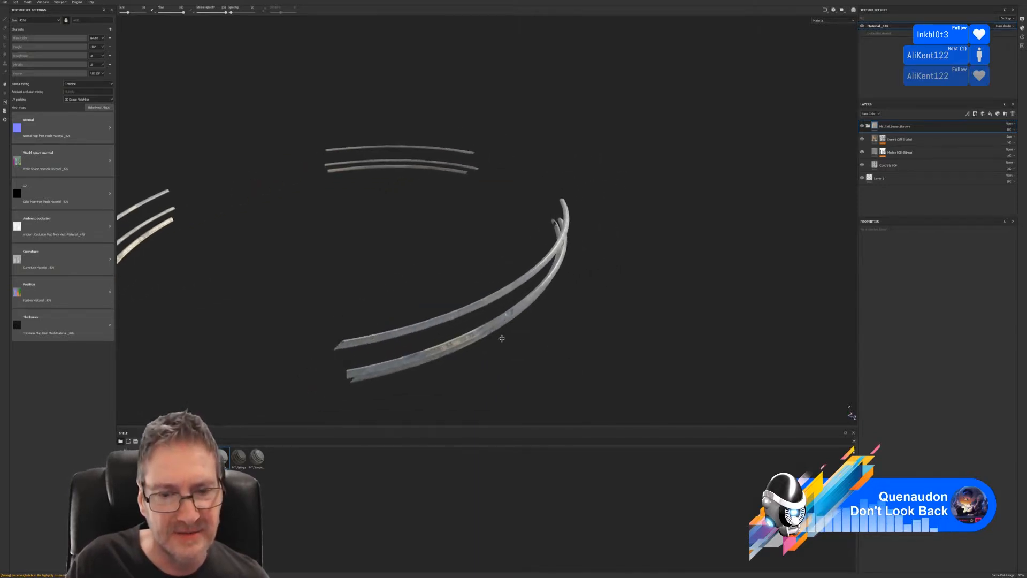
scroll(502, 338, "up", 5)
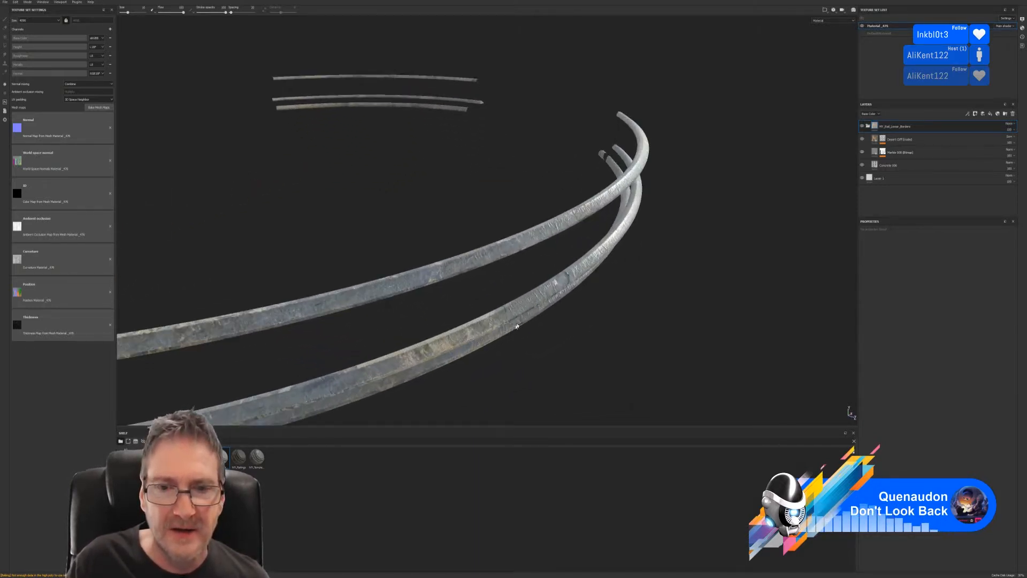
scroll(516, 326, "up", 2)
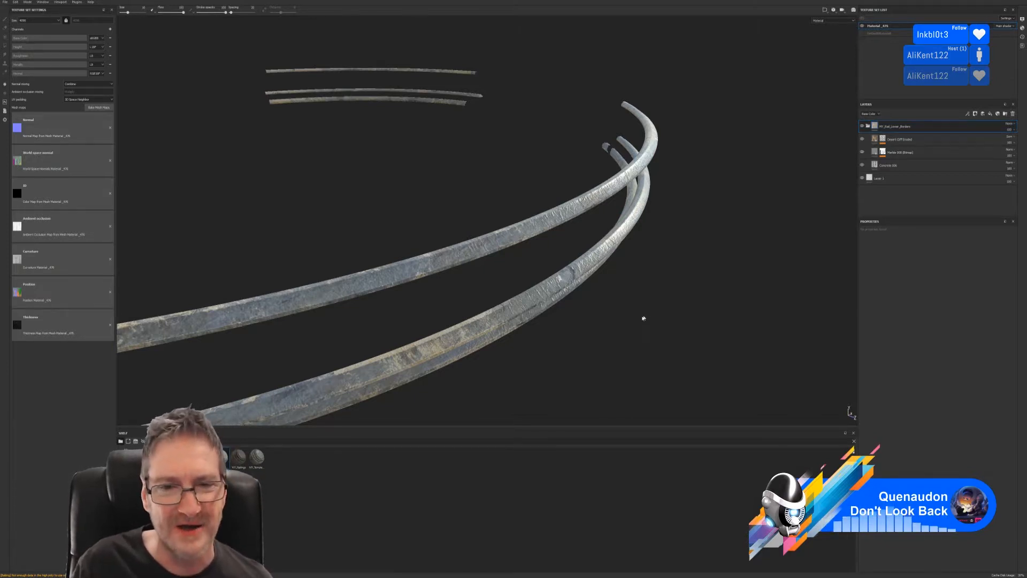
left_click_drag(643, 318, 653, 288, "alt")
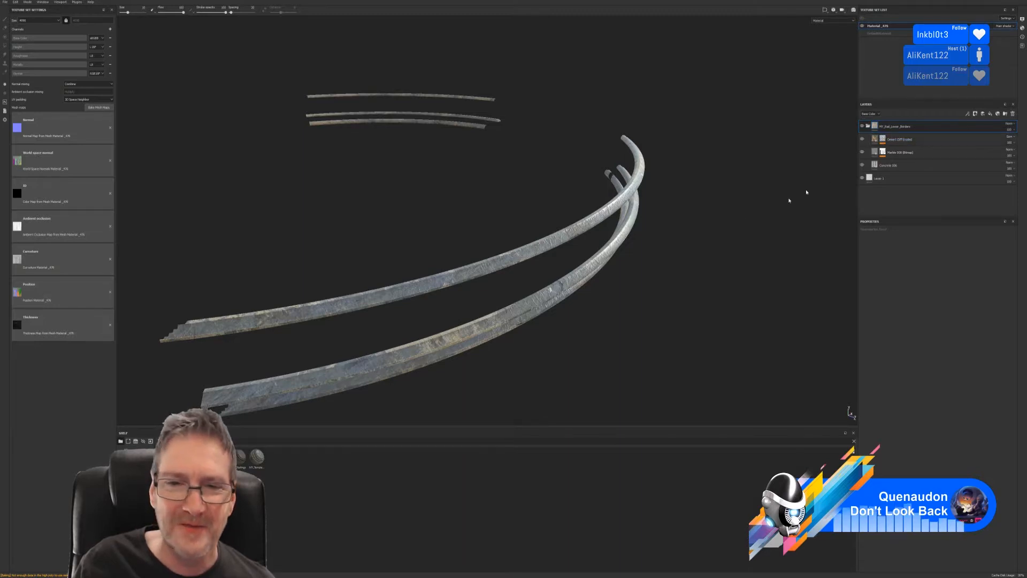
left_click_drag(584, 332, 494, 290, "alt")
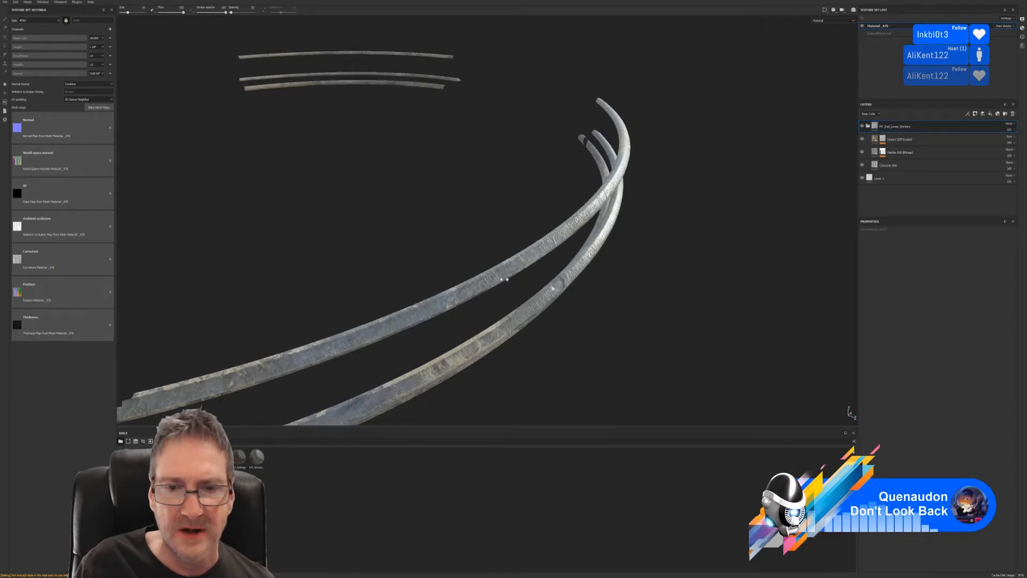
- Compare the rails with the Desert Cliff fill layer hidden and shown, checking its weathering up close
left_click(874, 141)
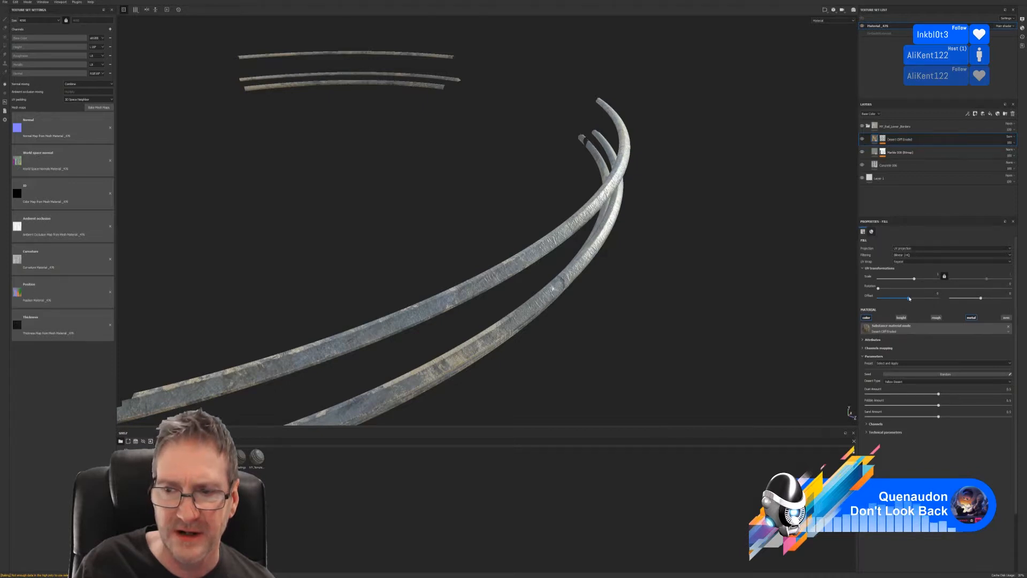
left_click(863, 140)
left_click(862, 140)
left_click(862, 140)
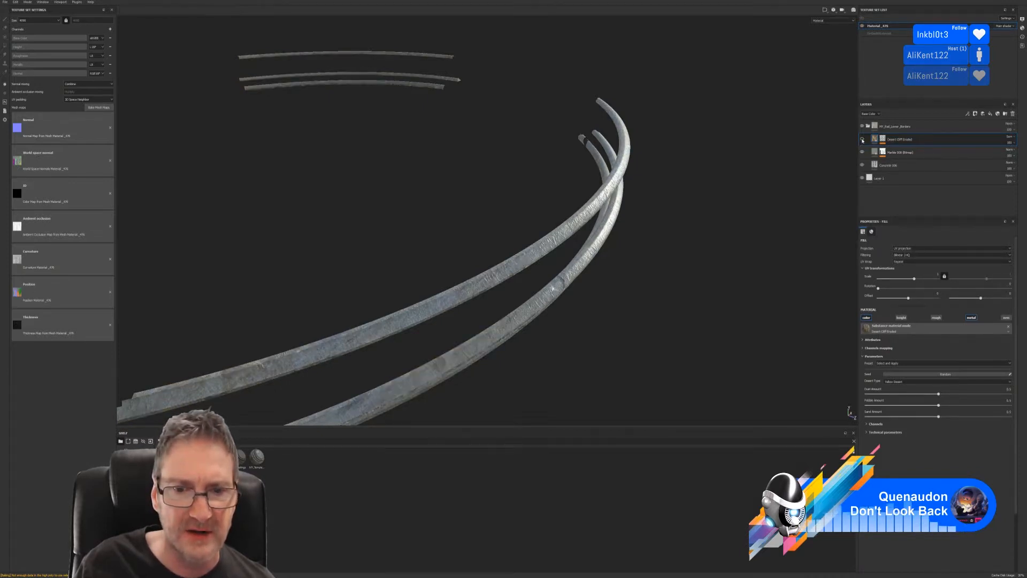
left_click(862, 140)
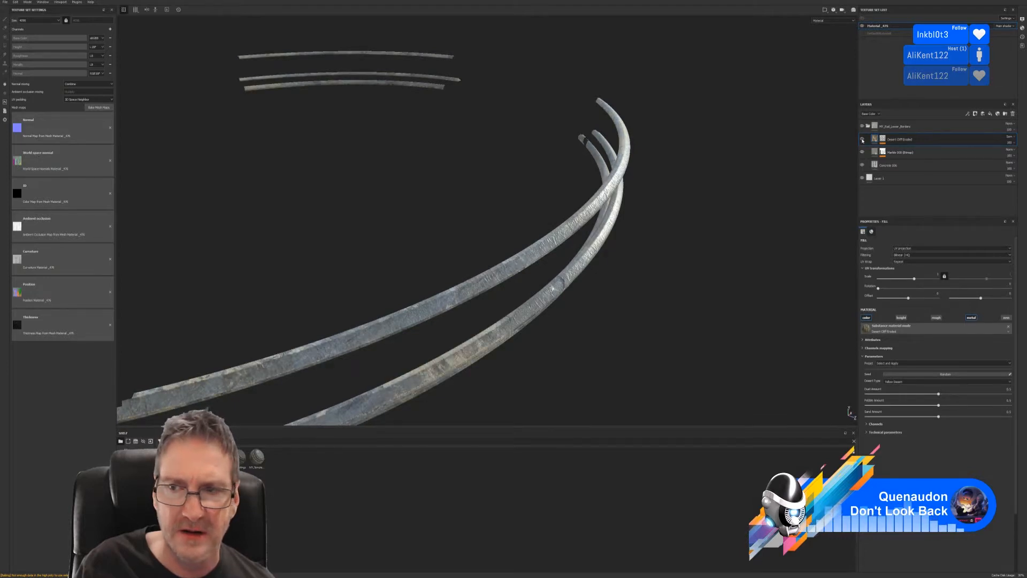
left_click(863, 140)
left_click(862, 140)
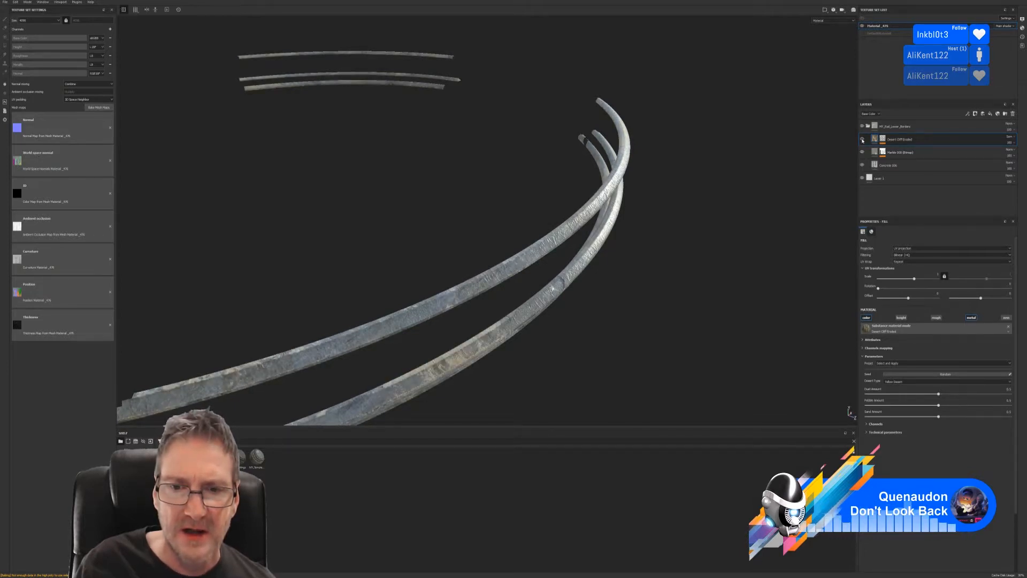
left_click_drag(675, 261, 625, 264, "alt")
scroll(528, 271, "up", 3)
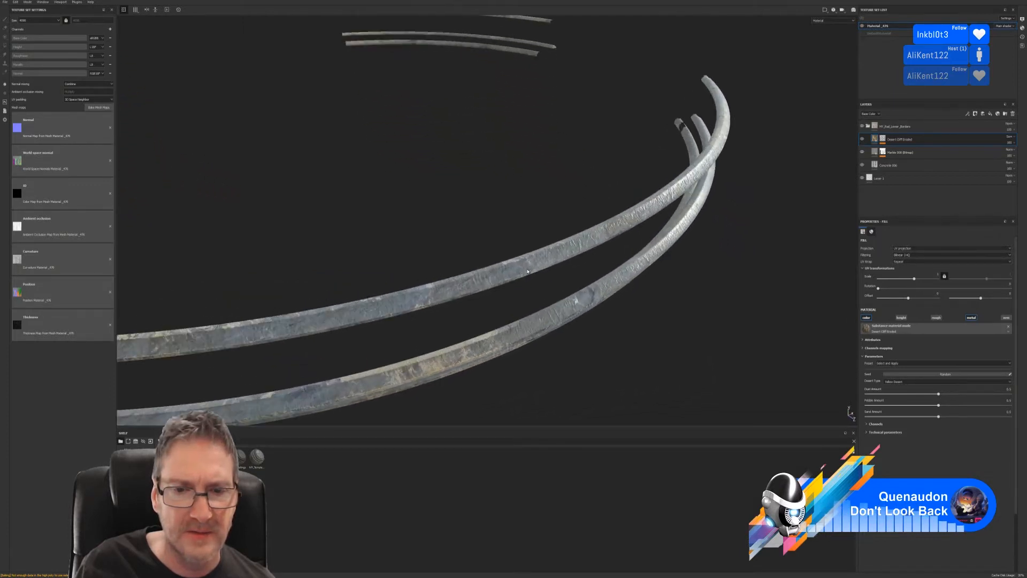
scroll(527, 272, "down", 2)
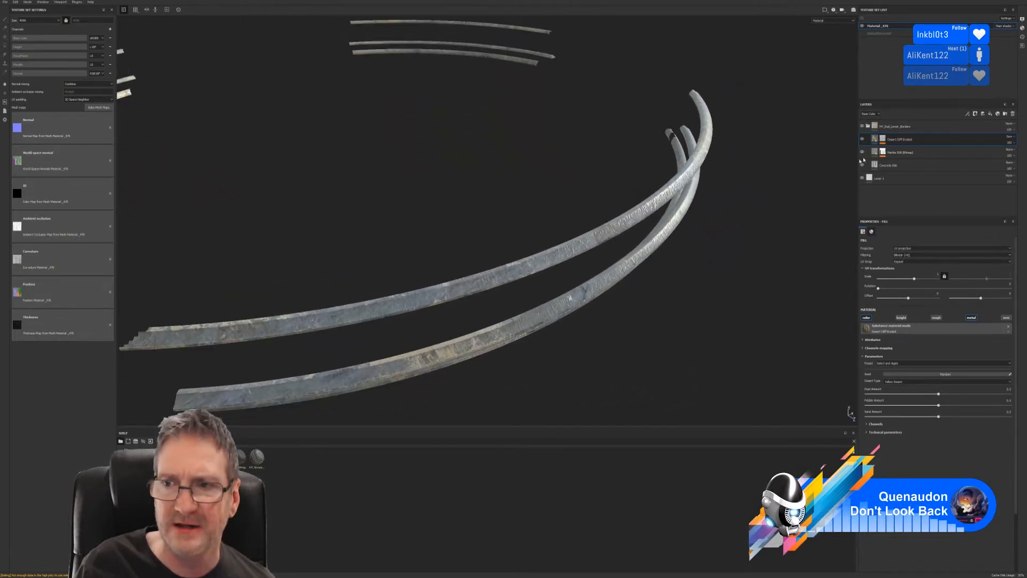
- Hide the Desert Cliff and marble layers, and adjust the concrete layer's UV scale with its proportions locked
left_click(862, 140)
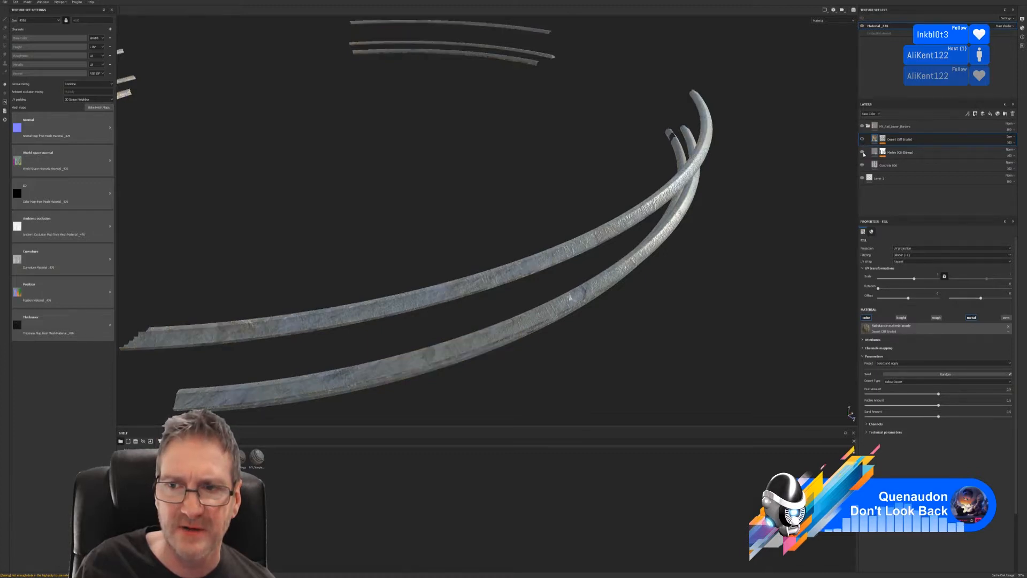
left_click(862, 152)
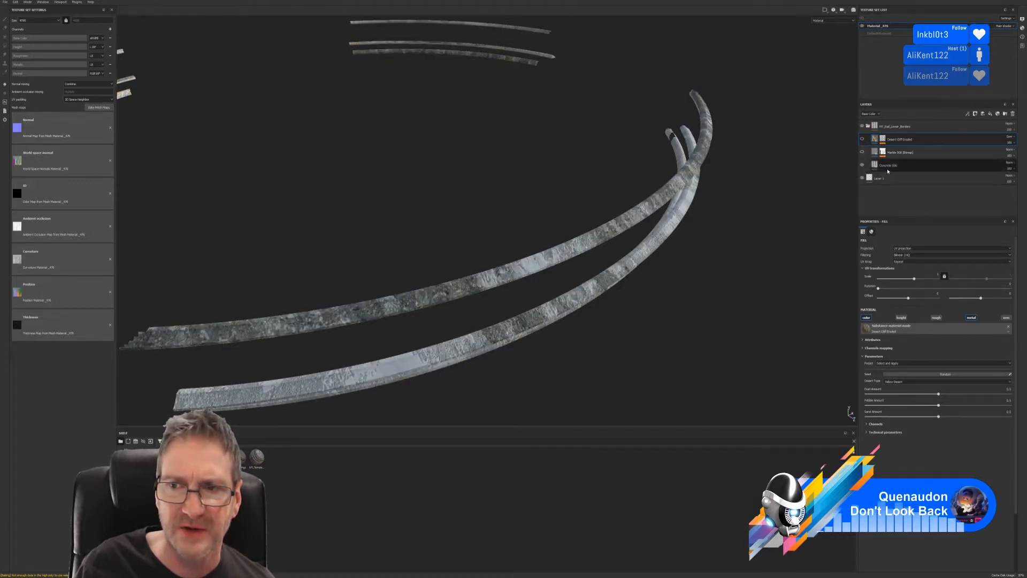
left_click(904, 165)
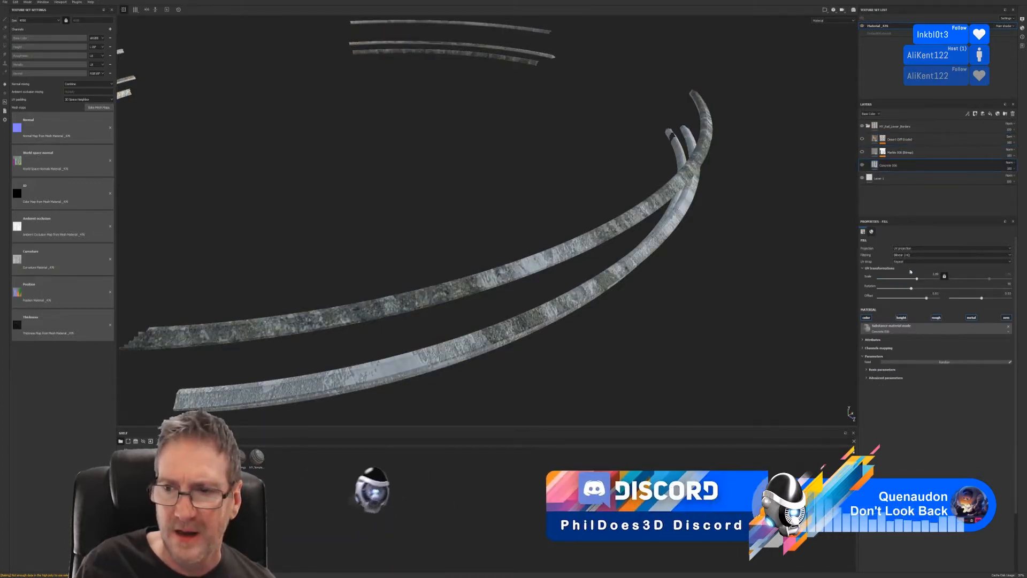
left_click_drag(916, 280, 922, 278)
left_click_drag(921, 279, 917, 280)
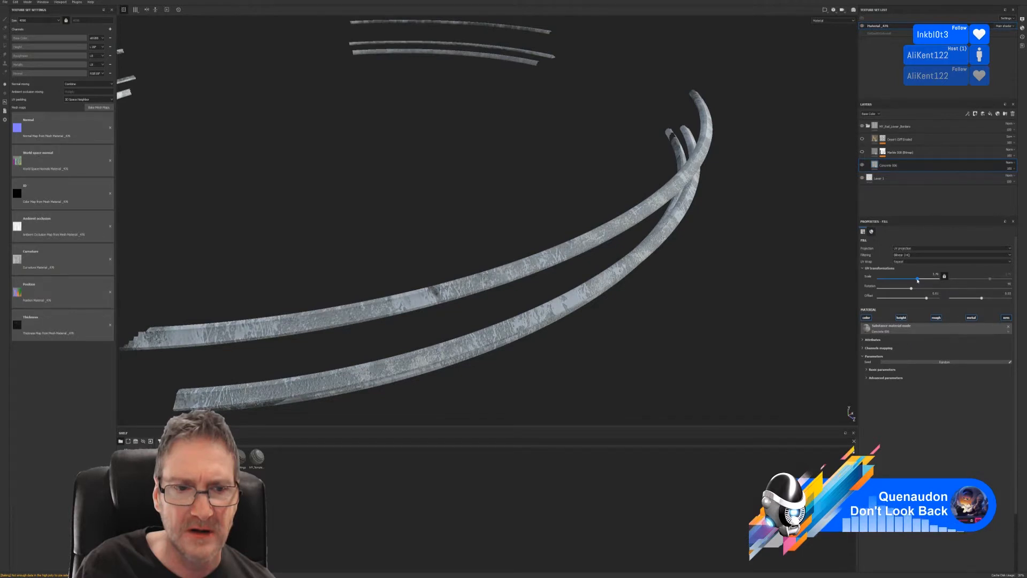
- Unlock the concrete layer's UV scale proportions, increase the vertical scale, and shift the horizontal offset slightly
left_click(944, 277)
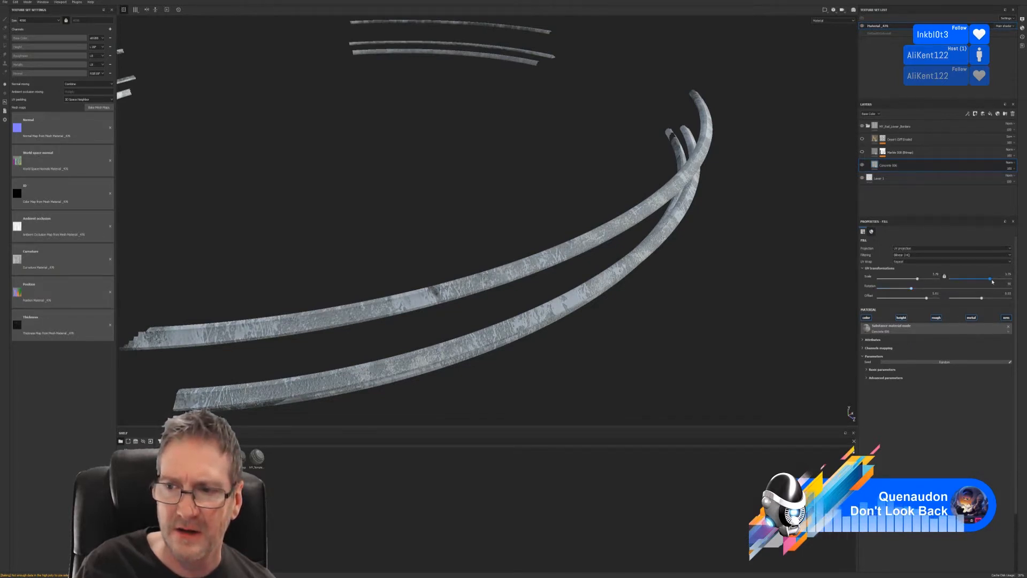
left_click_drag(990, 279, 994, 281)
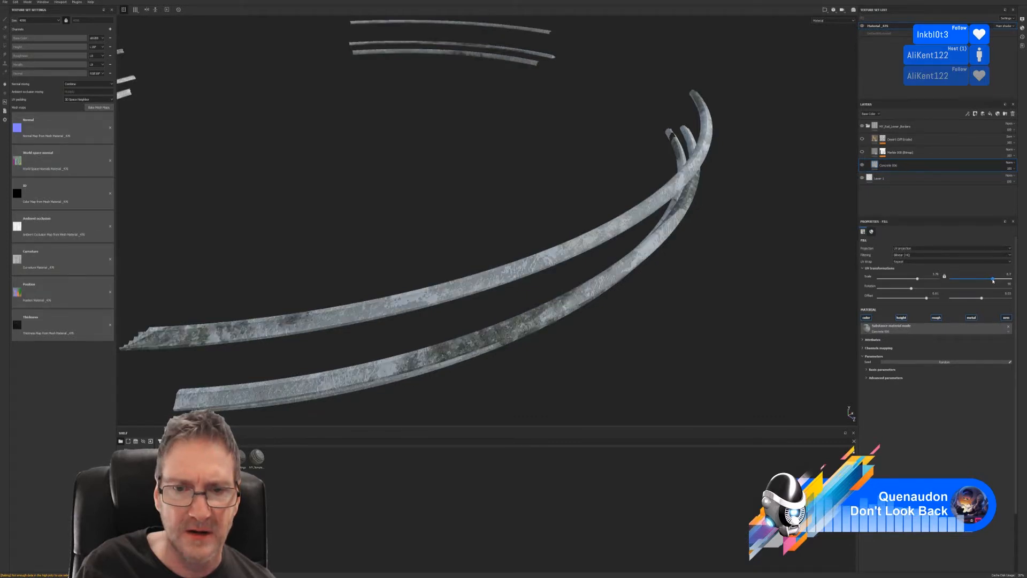
left_click_drag(681, 305, 681, 277, "alt")
scroll(307, 206, "up", 2)
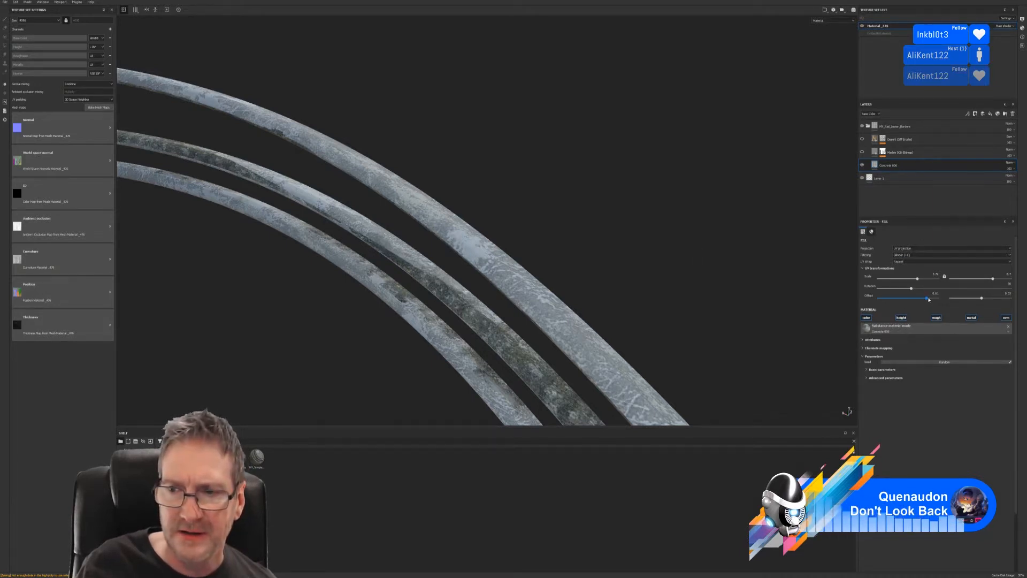
left_click_drag(929, 299, 931, 298)
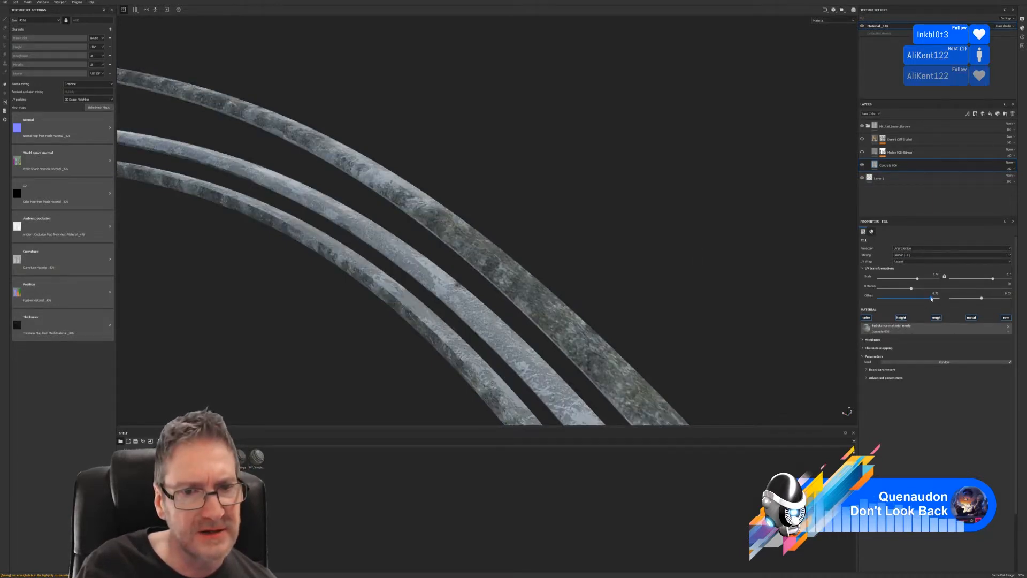
- Refine the concrete layer's separate UV scales, lowering the vertical scale and fine-tuning the horizontal scale along the rails
left_click_drag(492, 213, 339, 333, "alt")
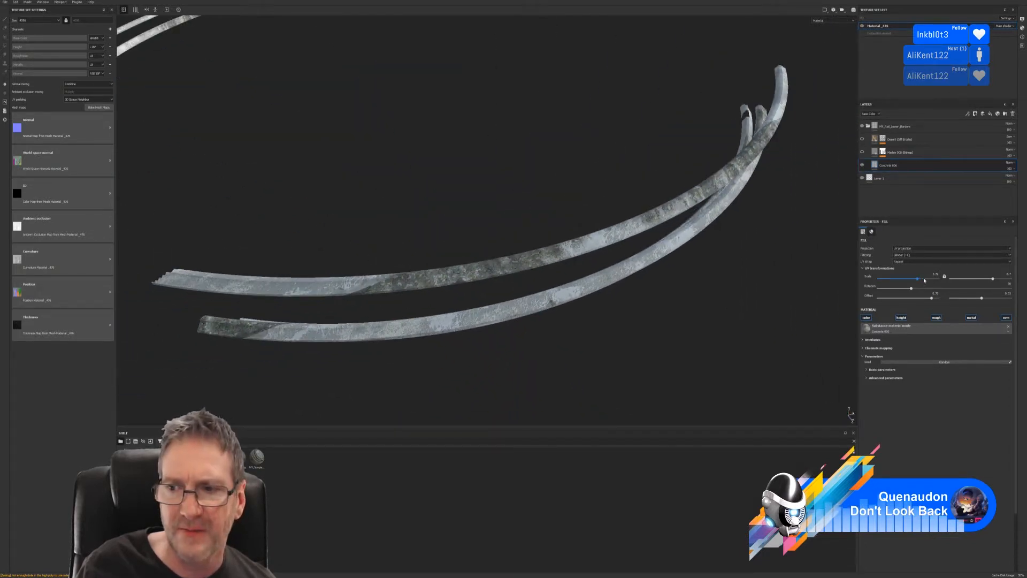
left_click_drag(918, 280, 918, 278)
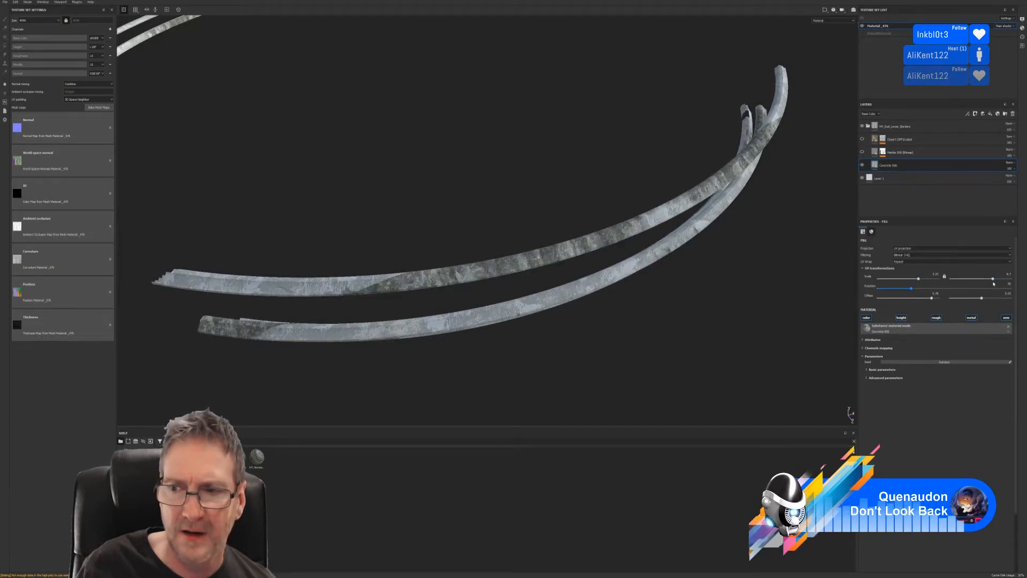
left_click_drag(994, 280, 988, 280)
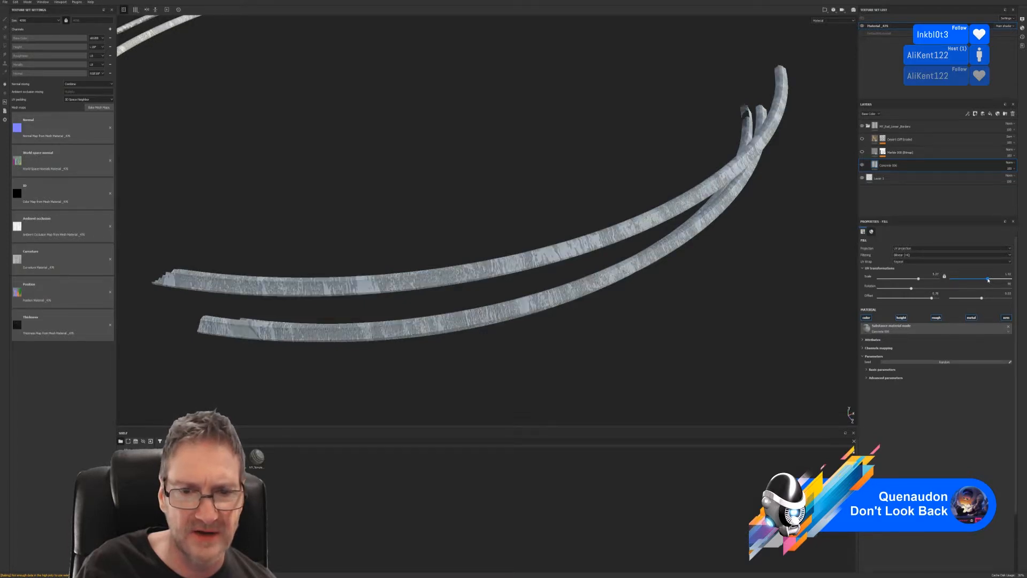
left_click_drag(770, 267, 743, 223, "alt")
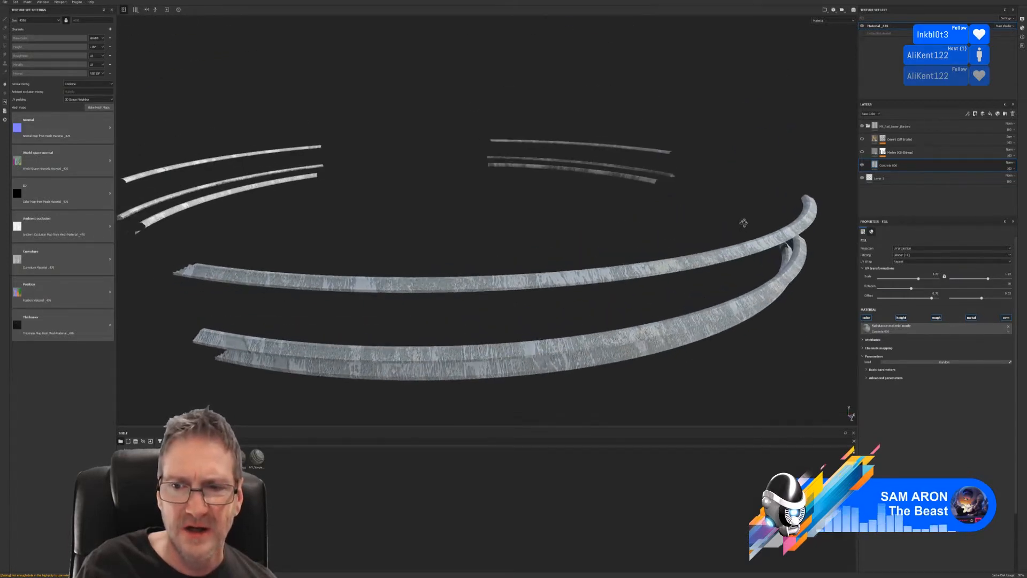
left_click_drag(353, 313, 471, 321, "alt")
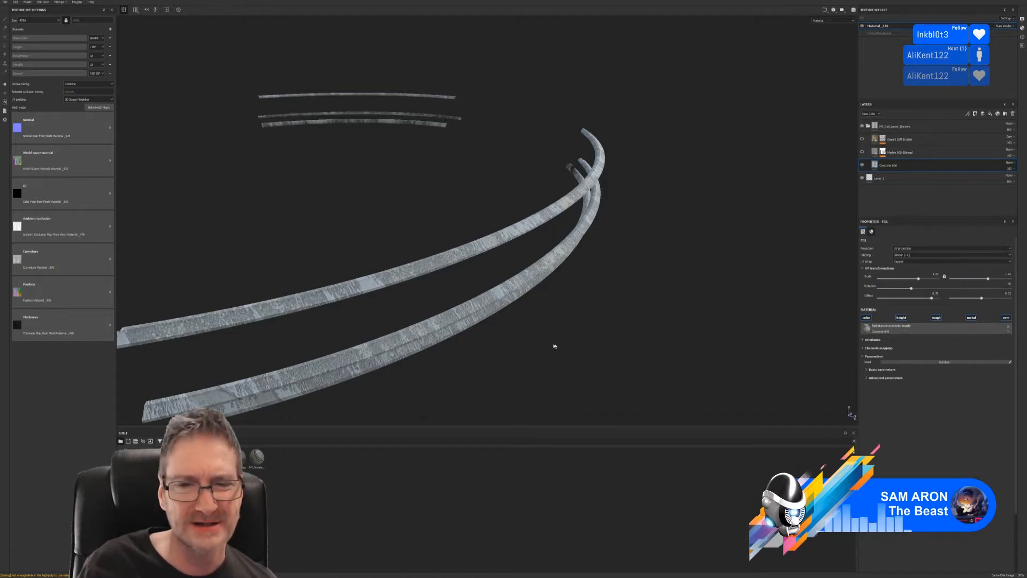
left_click_drag(555, 346, 498, 279, "alt")
scroll(491, 283, "up", 5)
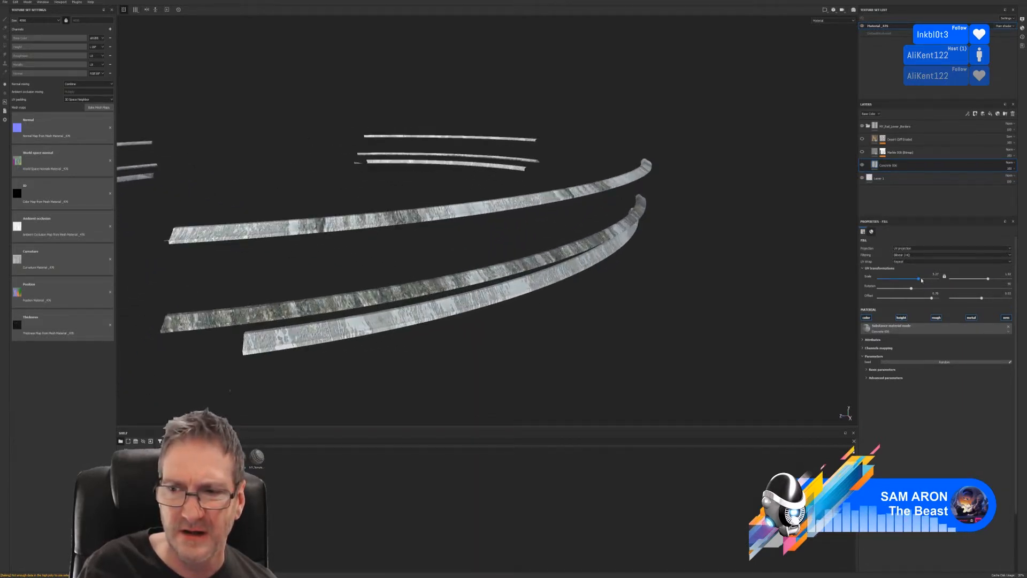
left_click_drag(920, 279, 918, 280)
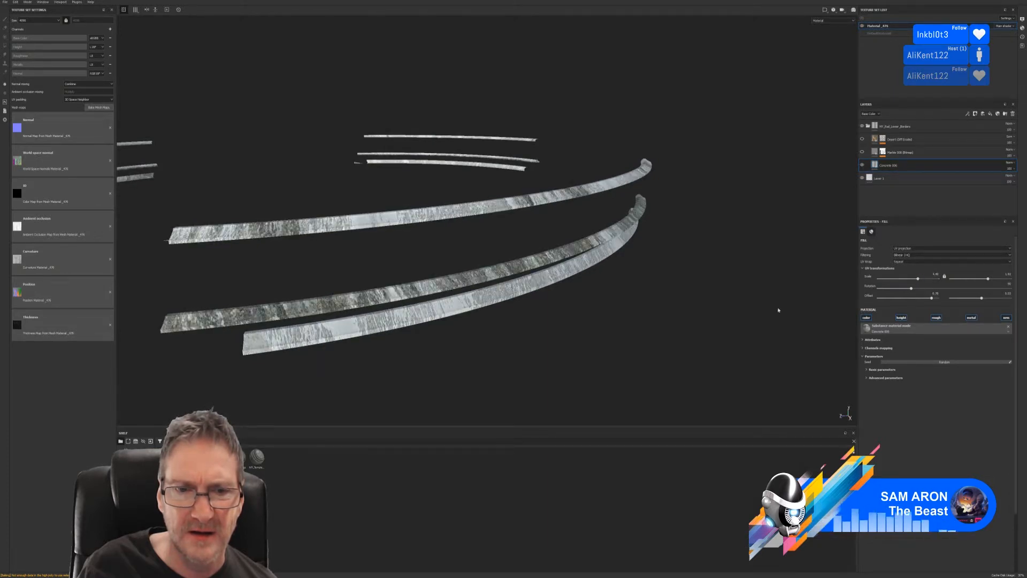
- Show the marble fill layer again and adjust its horizontal and vertical UV scales separately for finer detail along the rails
mouse_move(575, 273)
left_mouse_down("alt")
mouse_move(540, 310)
mouse_move(579, 319)
mouse_move(579, 287)
left_mouse_up("alt")
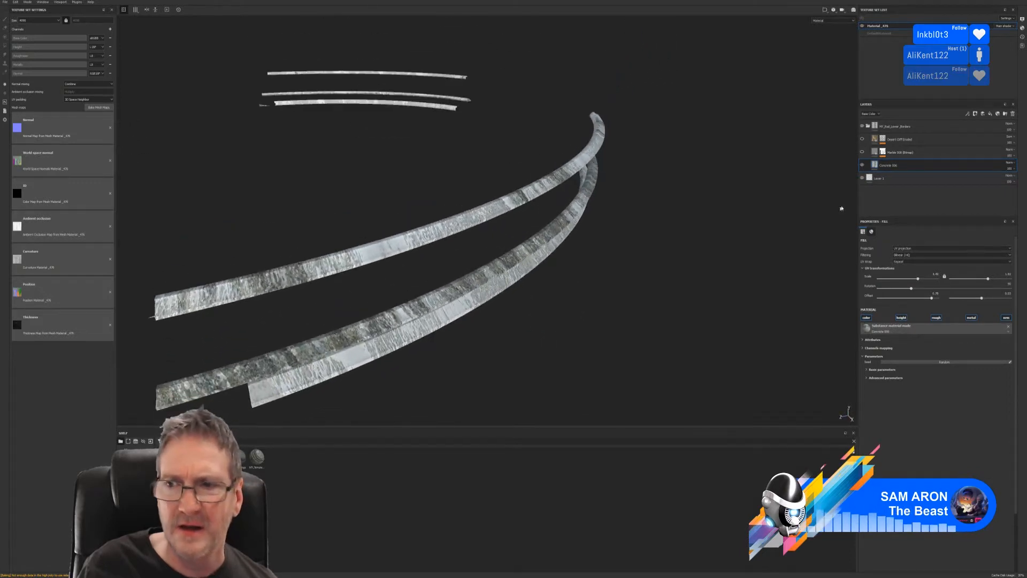
left_click(862, 153)
left_click(872, 153)
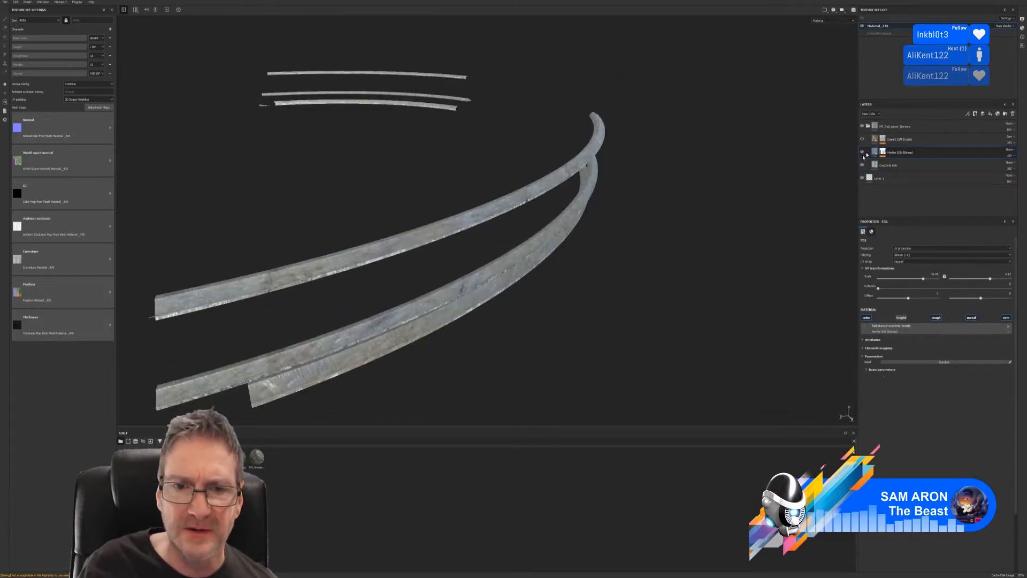
left_click_drag(529, 241, 380, 265, "alt")
scroll(457, 263, "up", 3)
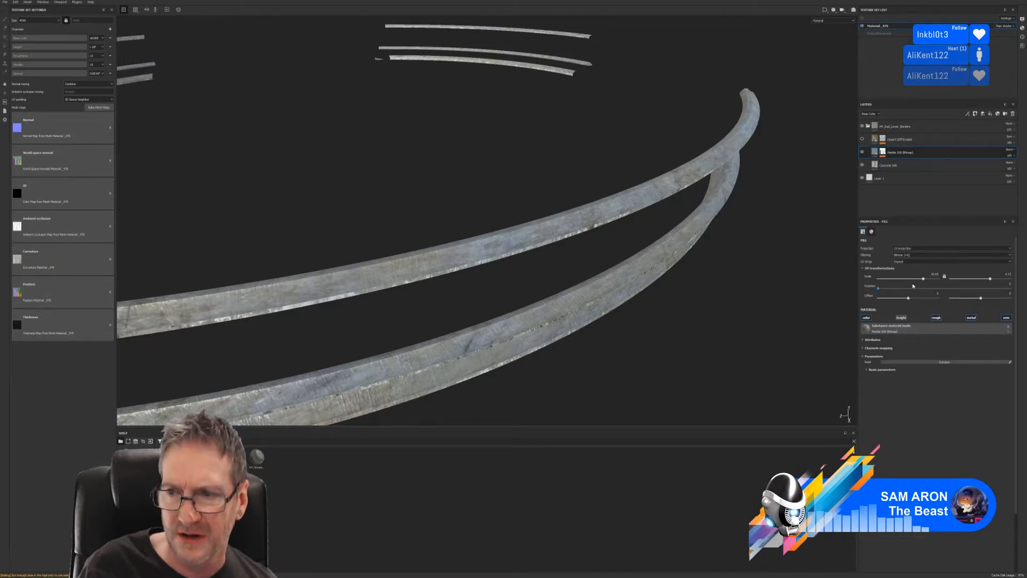
left_click_drag(923, 279, 925, 278)
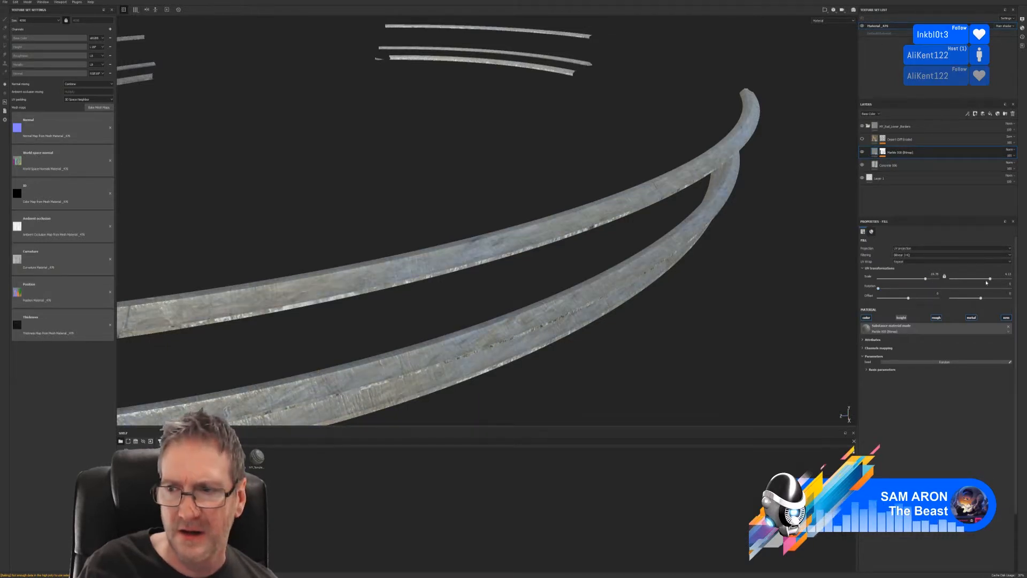
left_click_drag(990, 279, 995, 280)
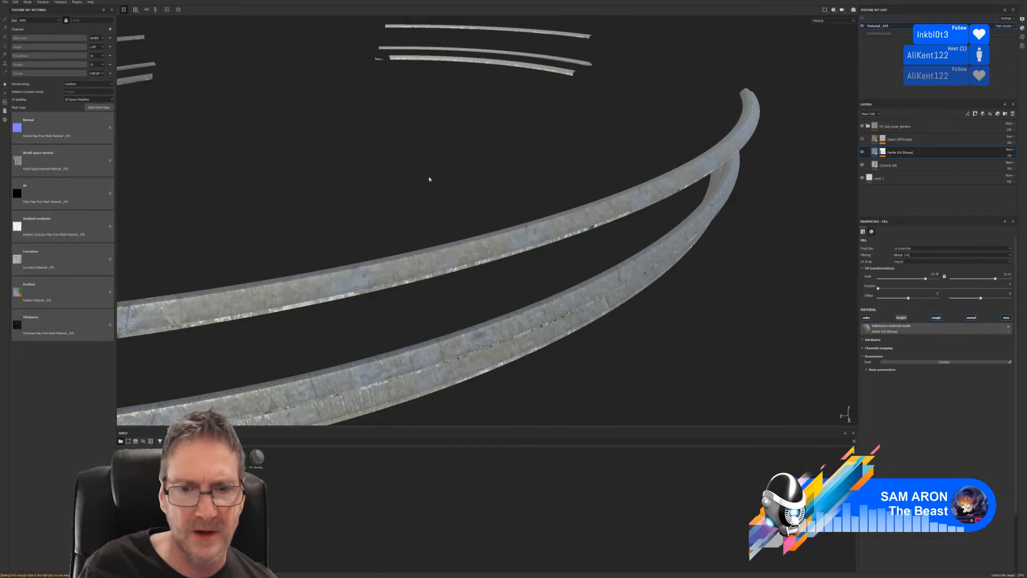
left_click_drag(428, 178, 524, 252, "alt")
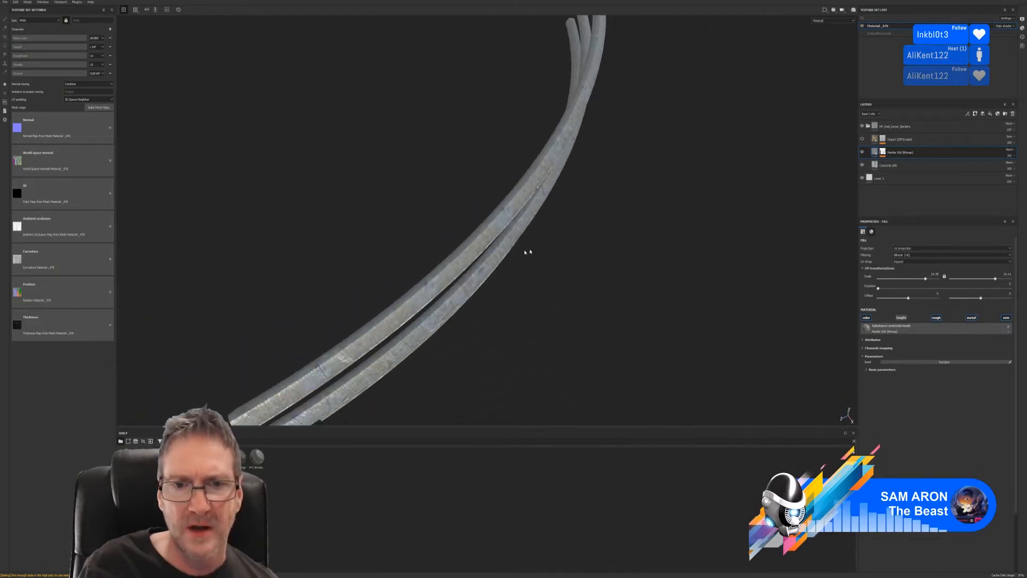
- Turn the Desert Cliff layer back on, select it, and check its weathering up close on the rails
left_click(863, 140)
left_click(899, 140)
left_click_drag(588, 252, 470, 271, "alt")
scroll(541, 216, "up", 4)
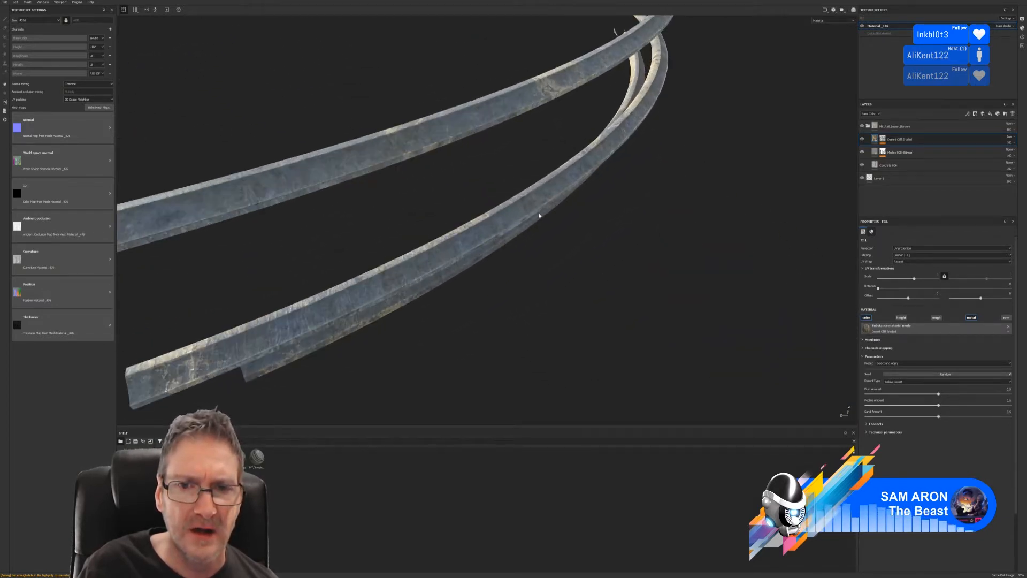
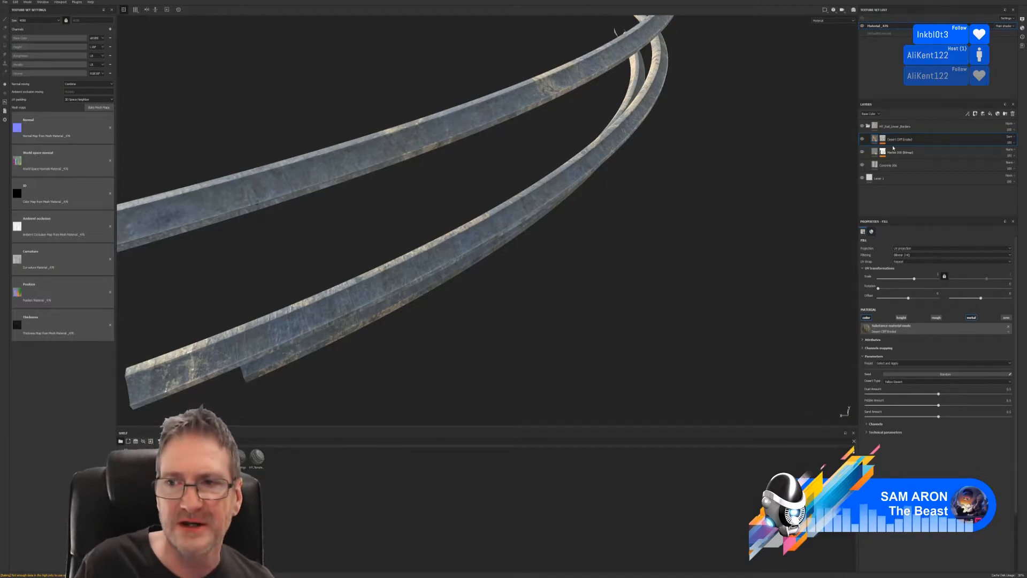
- Pick a Dirt brush for the Desert Cliff mask's paint effect, adjust its size, and dab black near the lower rail's end
key("1")
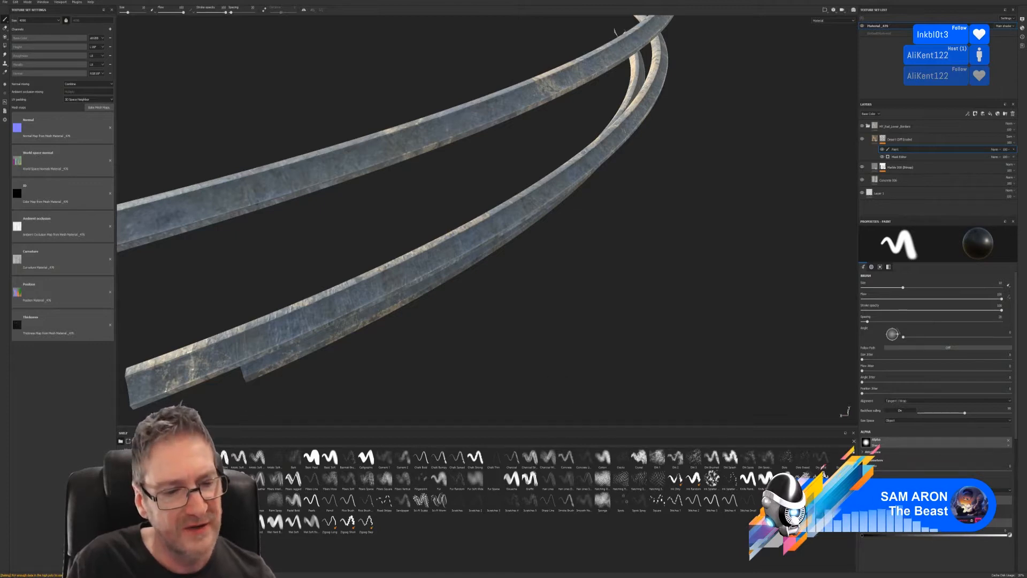
key("super")
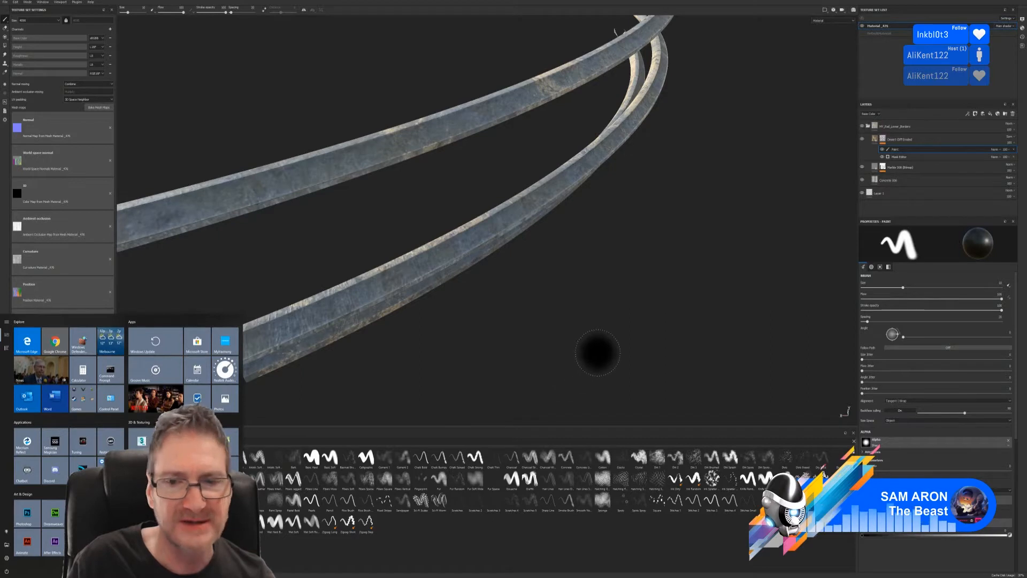
left_click(722, 15)
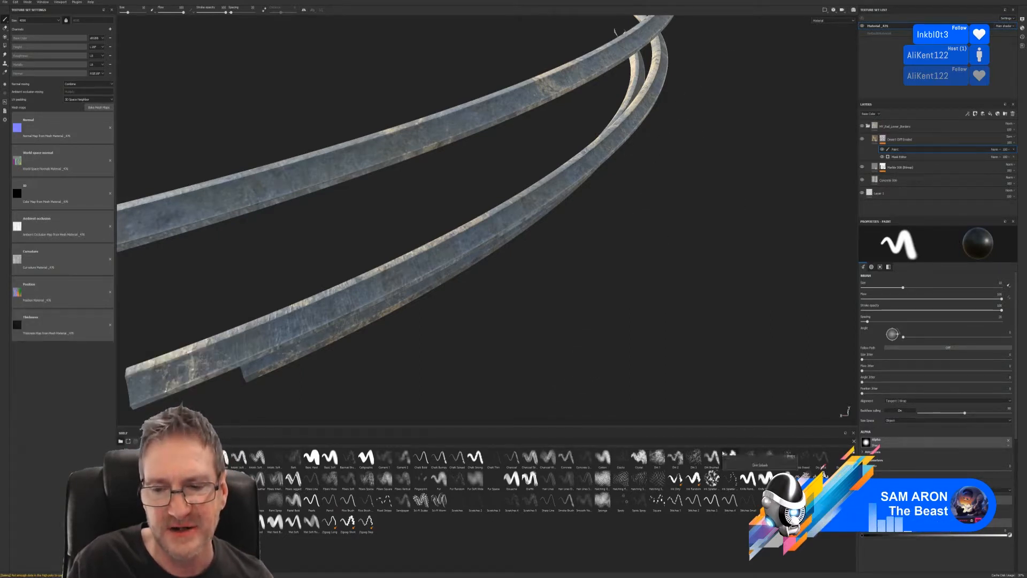
left_click(675, 457)
mouse_move(302, 410)
left_mouse_down()
mouse_move(225, 321)
mouse_move(294, 273)
left_mouse_up()
mouse_move(316, 347)
right_mouse_down("ctrl")
mouse_move(268, 350)
mouse_move(246, 333)
mouse_move(257, 332)
right_mouse_up("ctrl")
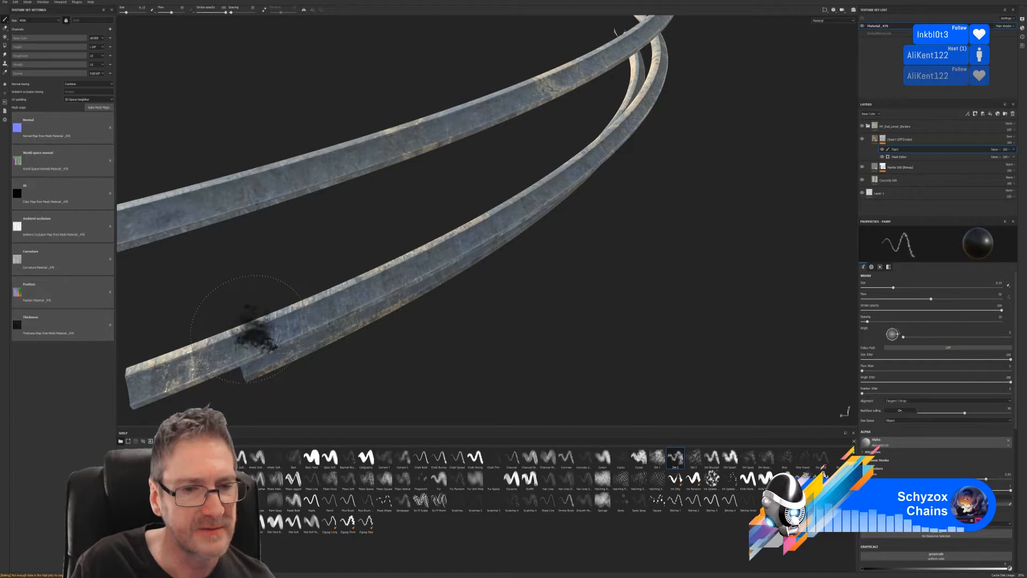
left_click(248, 335)
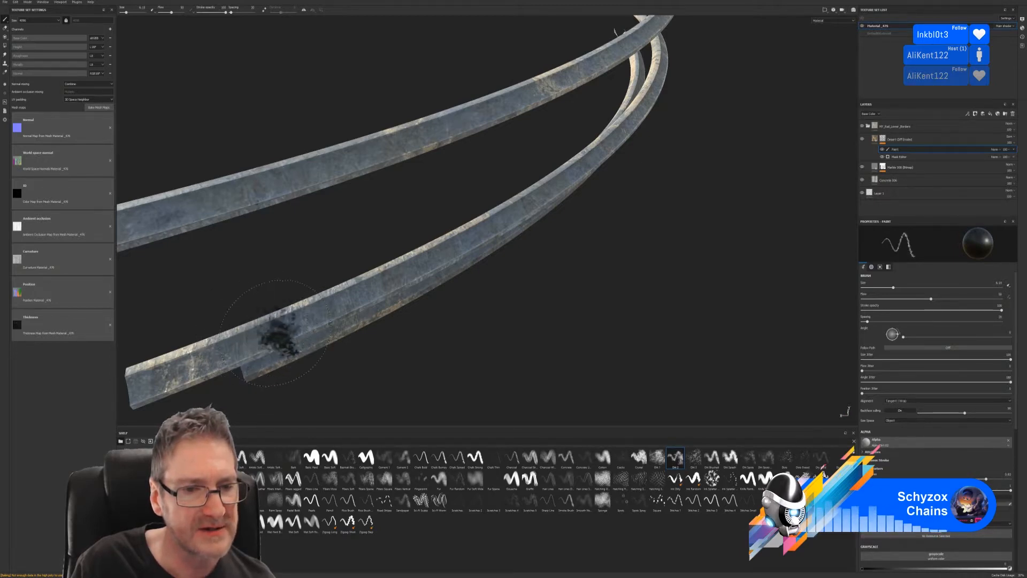
left_click(893, 150)
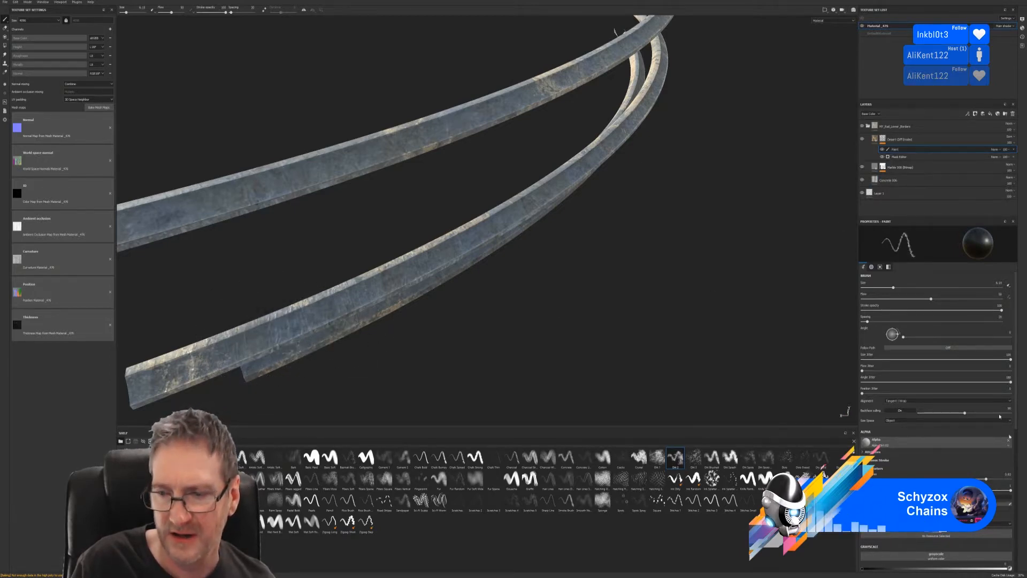
- Set the brush's grayscale value to white and dab Desert Cliff weathering onto the near end of the lower rail
left_click_drag(415, 340, 449, 337, "alt")
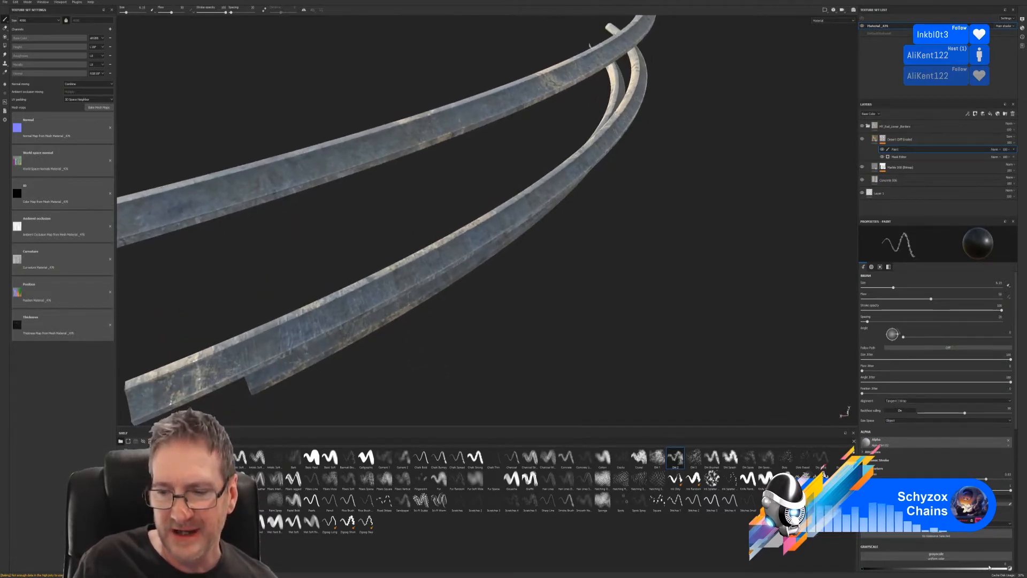
left_click(1007, 569)
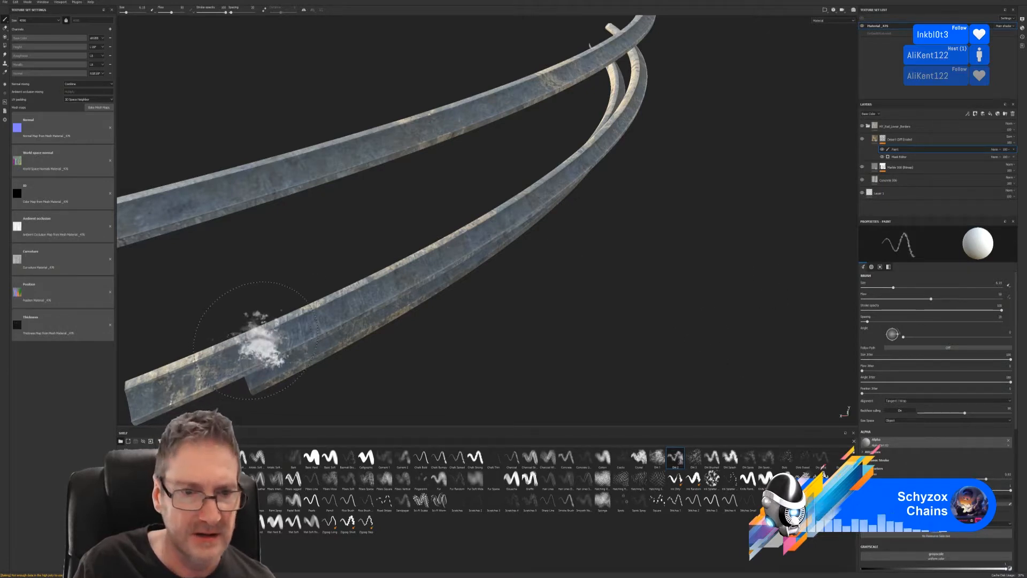
left_click(264, 339)
left_click(264, 338)
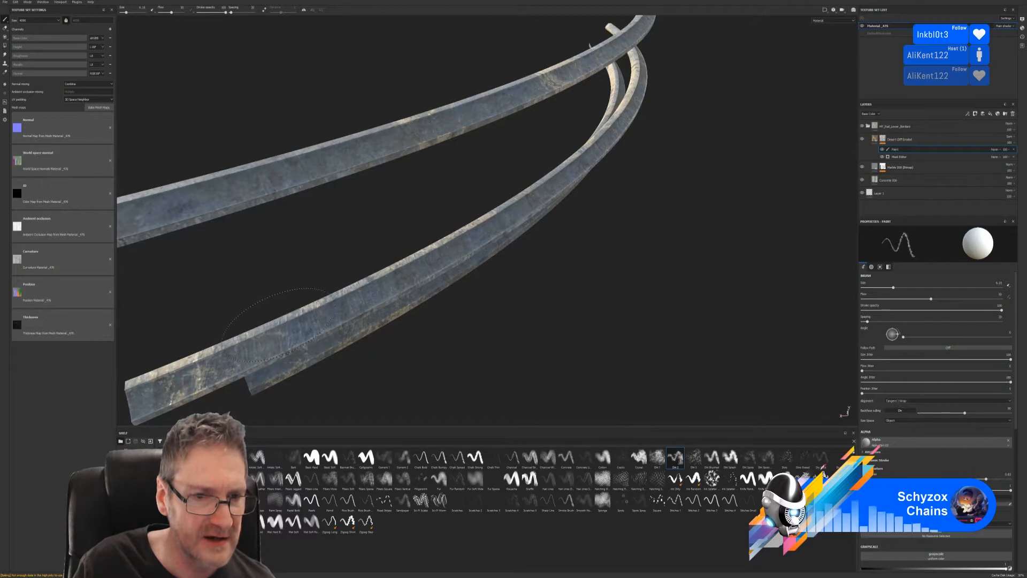
- Shrink the Dirt brush to fit the narrow face of the lower rail
scroll(248, 338, "up", 3)
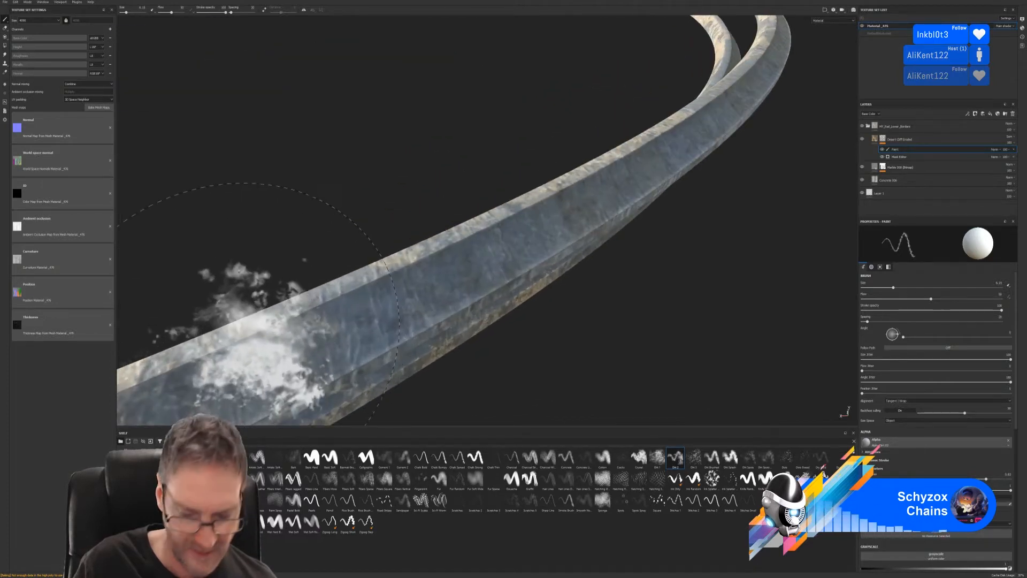
key("bracketleft")
key("bracketleft")
key("bracketleft")
key("bracketleft")
key("bracketleft")
key("bracketleft")
key("bracketleft")
key("bracketleft")
key("bracketleft")
key("bracketleft")
key("bracketleft")
key("bracketleft")
key("bracketright")
key("bracketright")
key("bracketright")
key("bracketright")
key("bracketright")
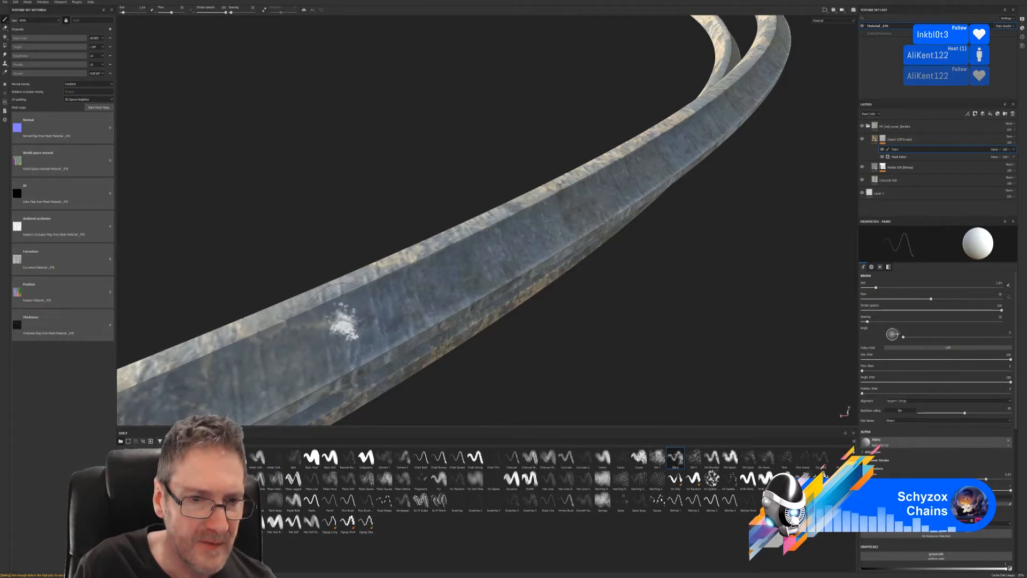
- Set the brush's grayscale value to black and paint out some Desert Cliff weathering on the middle rail's sandy face
scroll(338, 329, "down", 2)
scroll(347, 334, "down", 2)
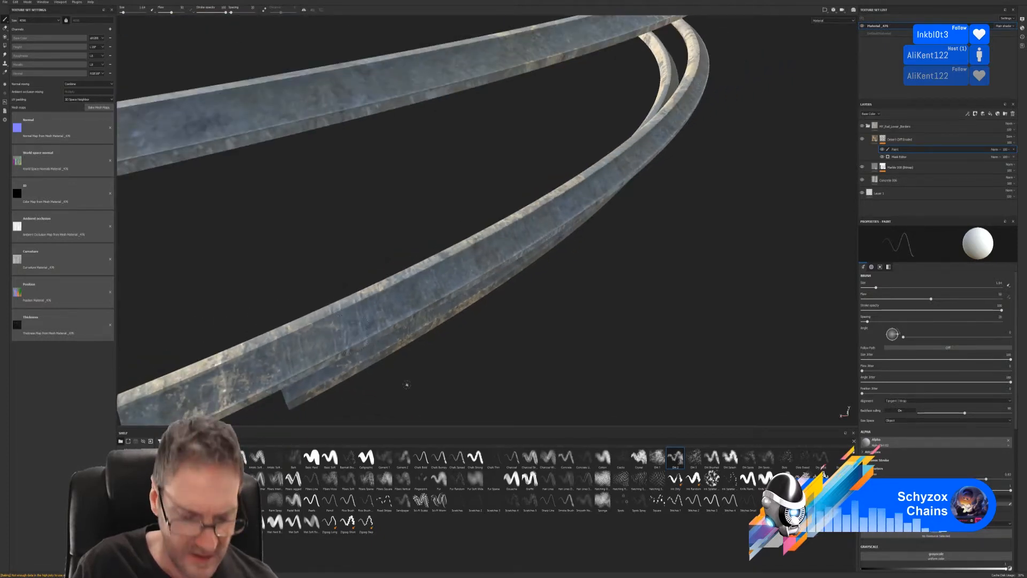
mouse_move(447, 362)
left_mouse_down("alt")
mouse_move(734, 330)
mouse_move(716, 310)
mouse_move(706, 360)
mouse_move(315, 246)
left_mouse_up("alt")
left_click_drag(323, 353, 362, 275, "alt")
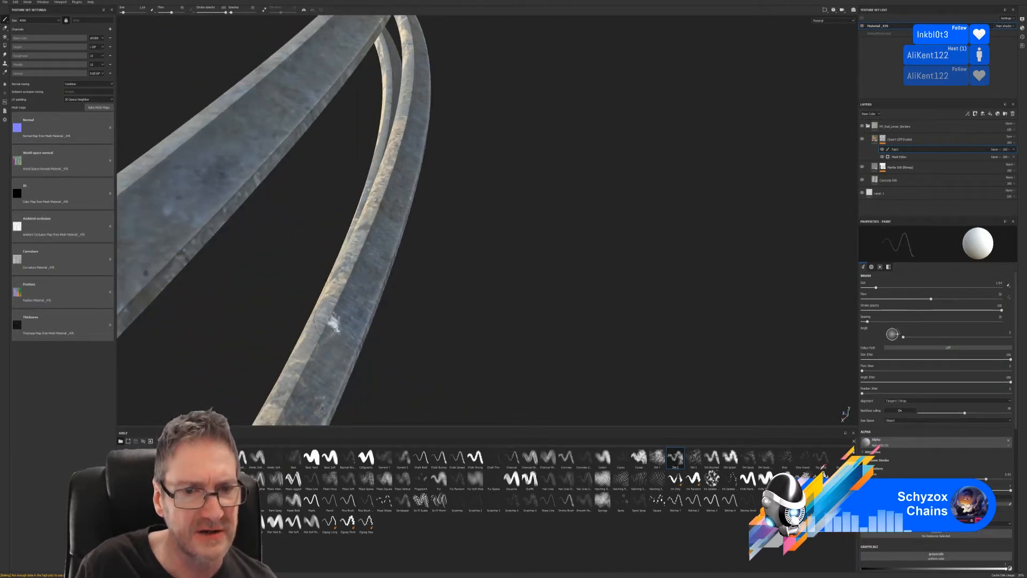
left_click_drag(337, 321, 599, 248, "alt")
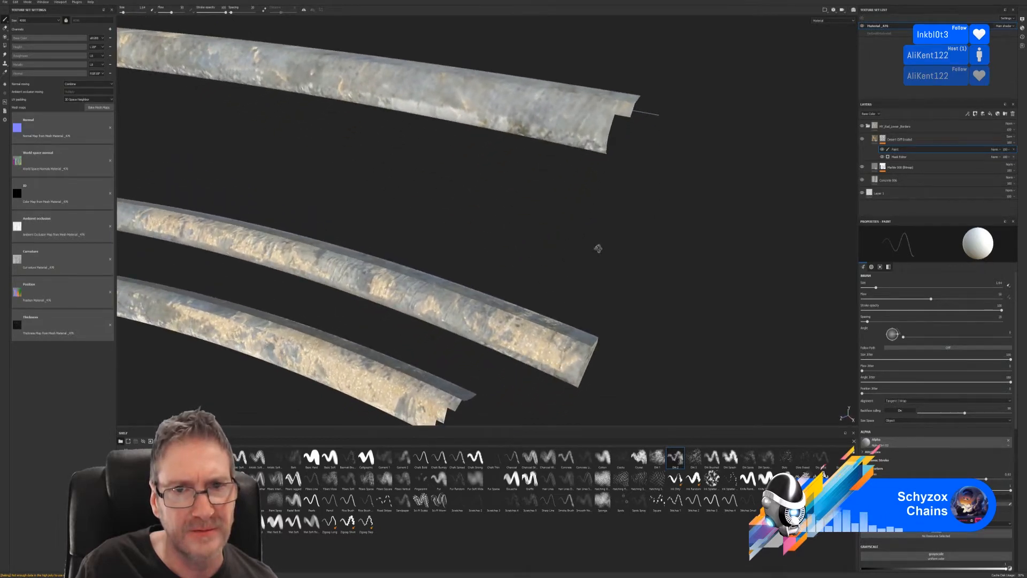
scroll(401, 290, "down", 3)
middle_click_drag(209, 209, 461, 270, "alt")
middle_click_drag(256, 252, 465, 248, "alt")
left_click_drag(321, 244, 381, 257, "alt")
scroll(437, 303, "up", 3)
scroll(437, 303, "up", 2)
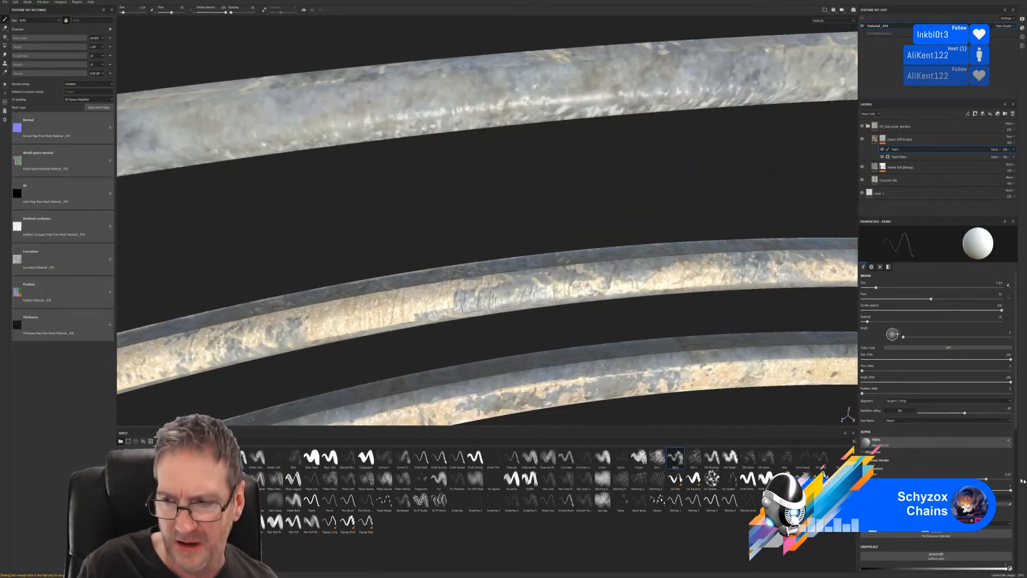
left_click(867, 570)
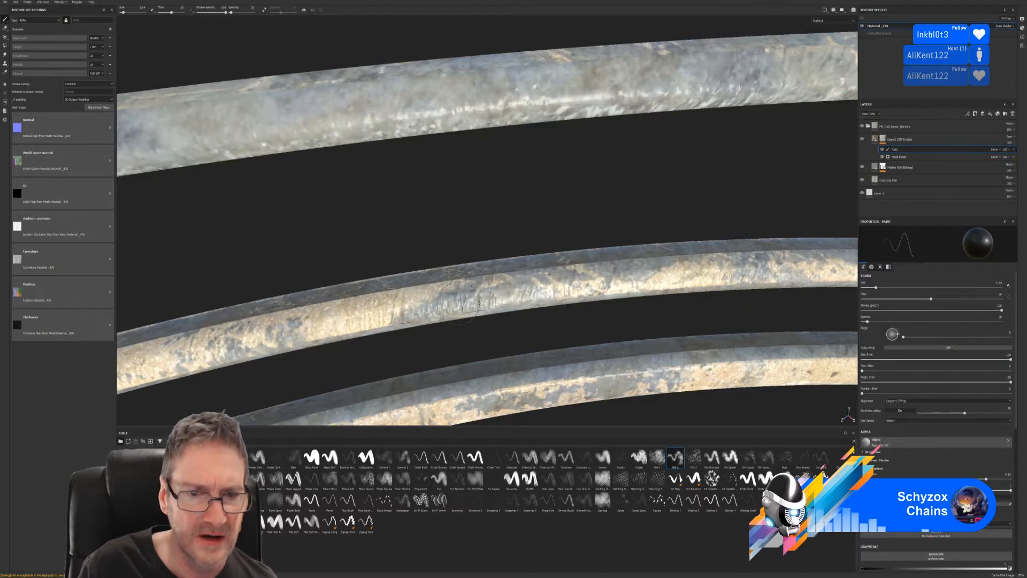
- Inspect the sandy Desert Cliff weathering along the full length of this three-rail section
scroll(501, 301, "down", 3)
middle_click_drag(460, 290, 651, 198, "alt")
scroll(492, 280, "up", 5)
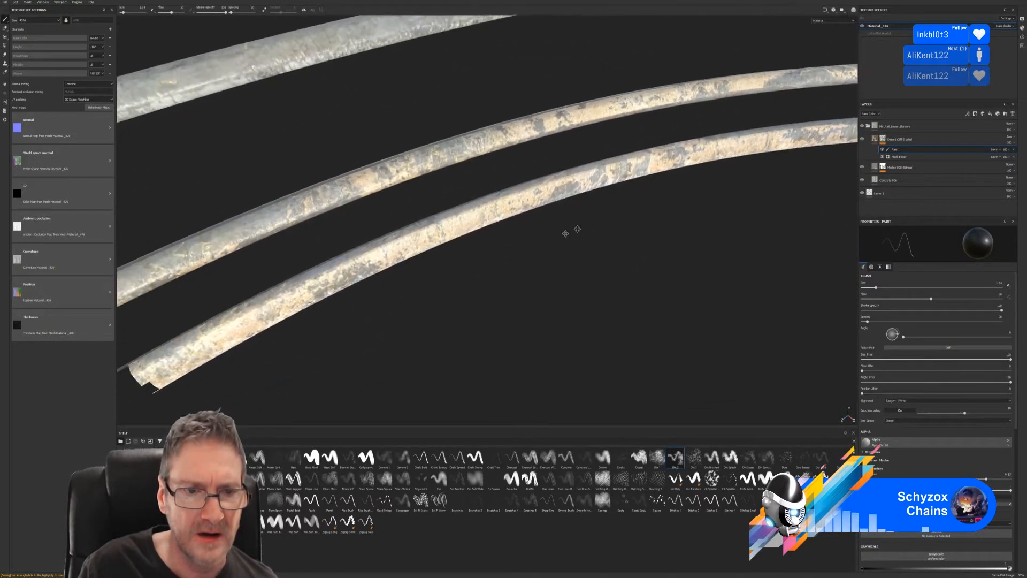
middle_click_drag(473, 303, 546, 297, "alt")
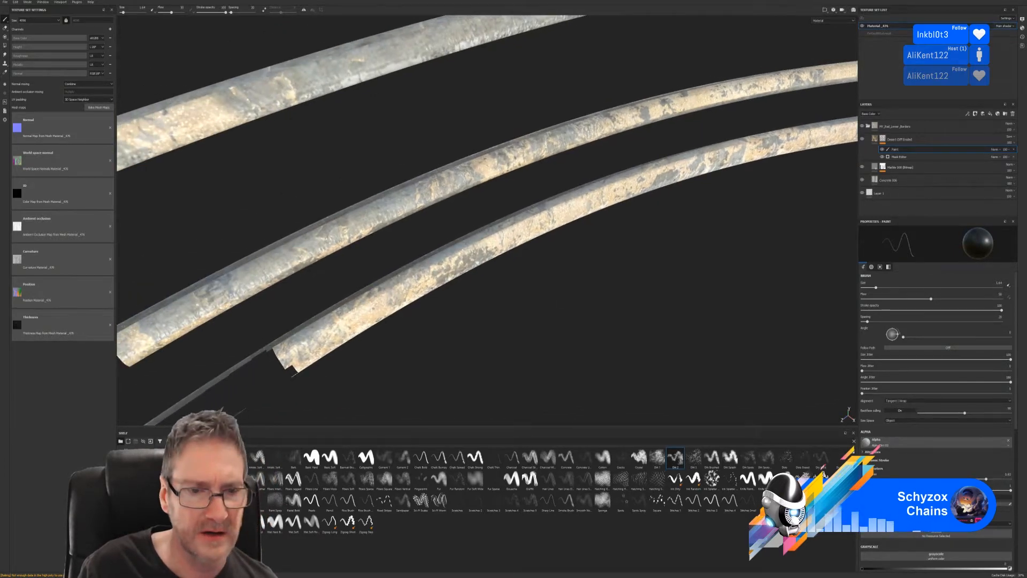
scroll(546, 298, "down", 4)
mouse_move(544, 310)
left_mouse_down("alt")
mouse_move(349, 287)
mouse_move(539, 222)
mouse_move(412, 351)
left_mouse_up("alt")
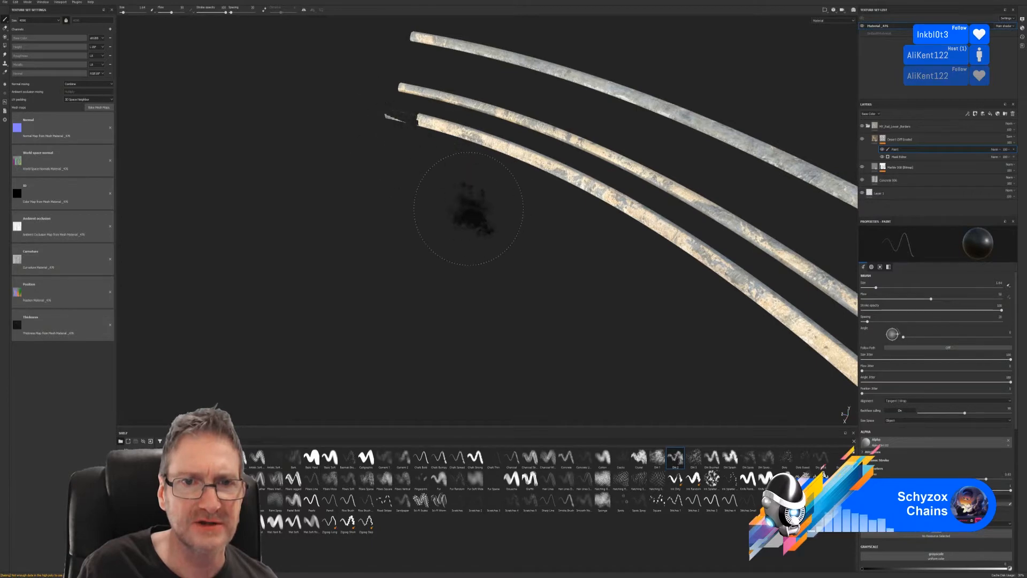
scroll(466, 230, "down", 4)
middle_click_drag(540, 282, 417, 162, "alt")
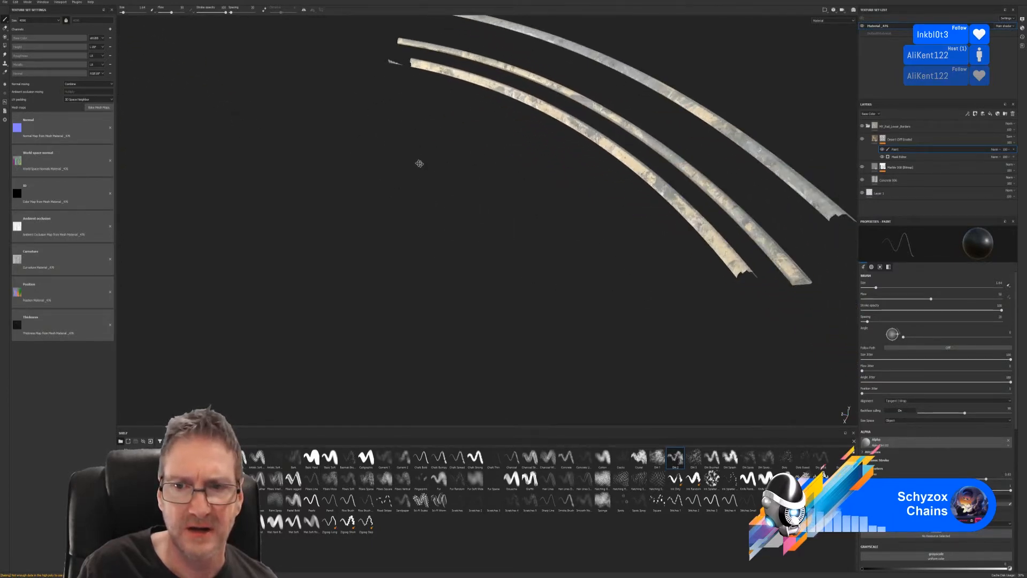
- Examine the weathering on the other rail sections around the gazebo ring, from overview and up close
left_click_drag(556, 235, 604, 281, "alt")
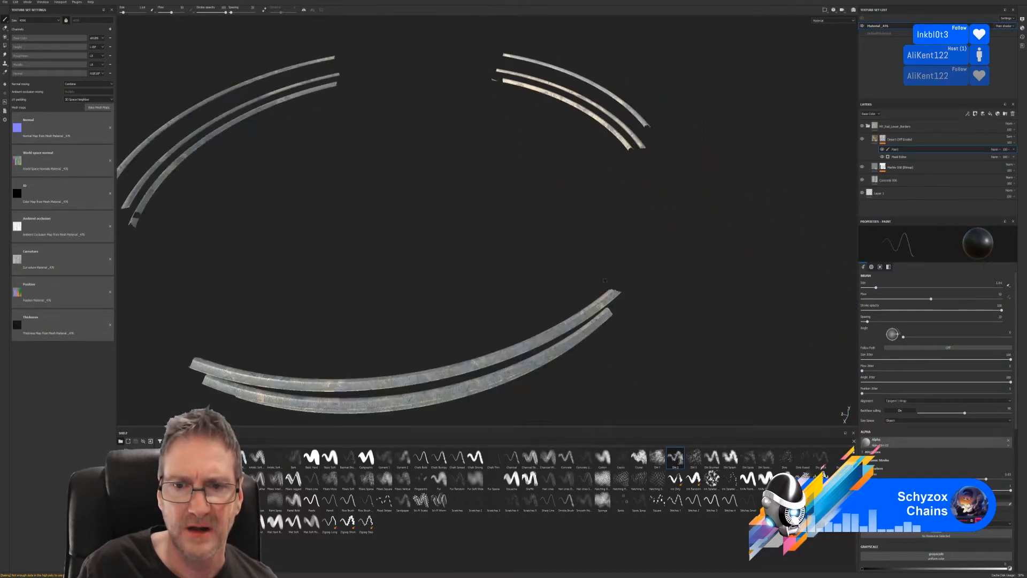
left_click_drag(660, 318, 640, 235, "alt")
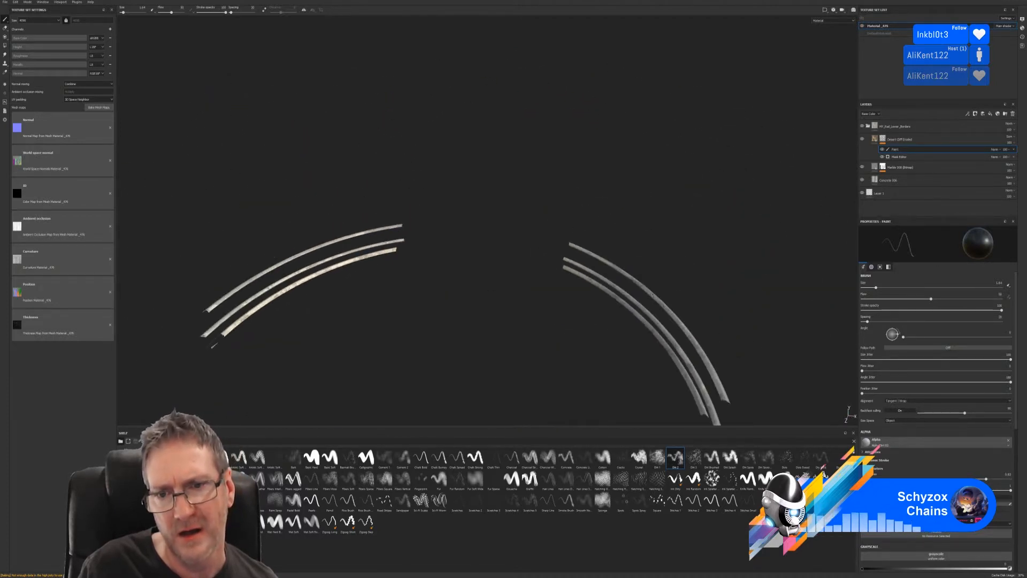
right_click_drag(639, 235, 641, 303, "alt")
left_click_drag(715, 287, 631, 162, "alt")
scroll(631, 162, "up", 3)
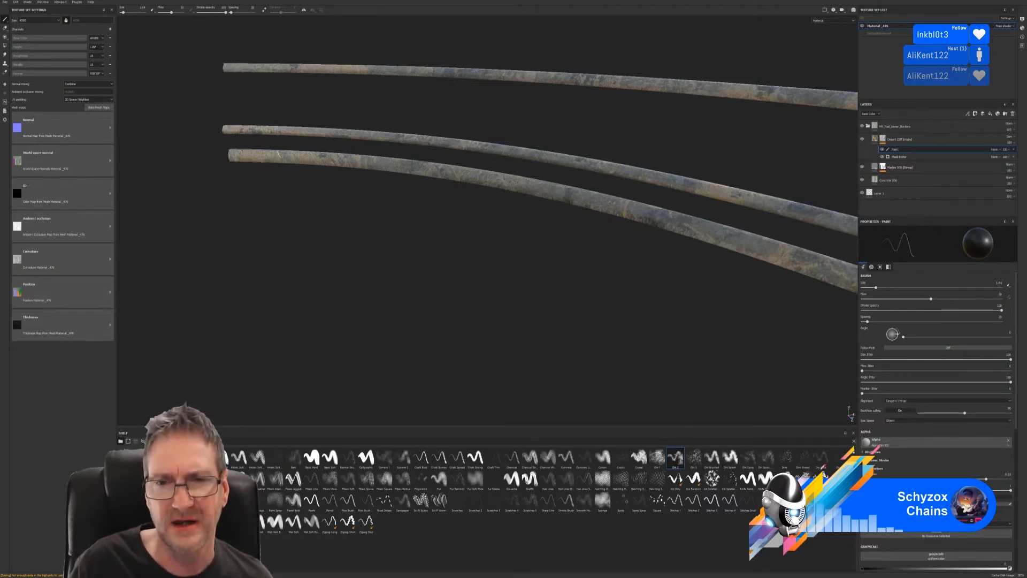
left_click_drag(615, 220, 424, 246, "alt")
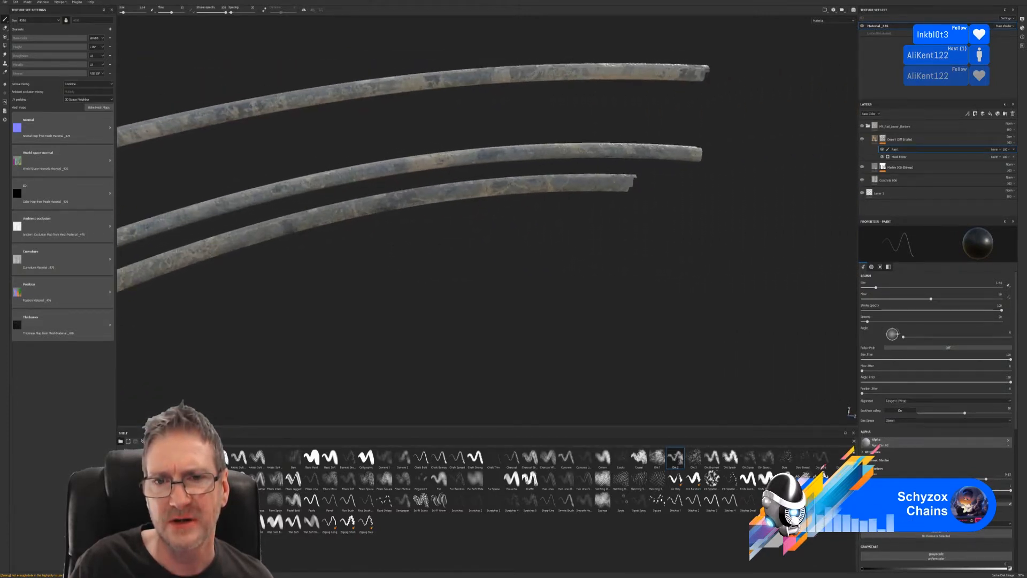
scroll(554, 248, "down", 4)
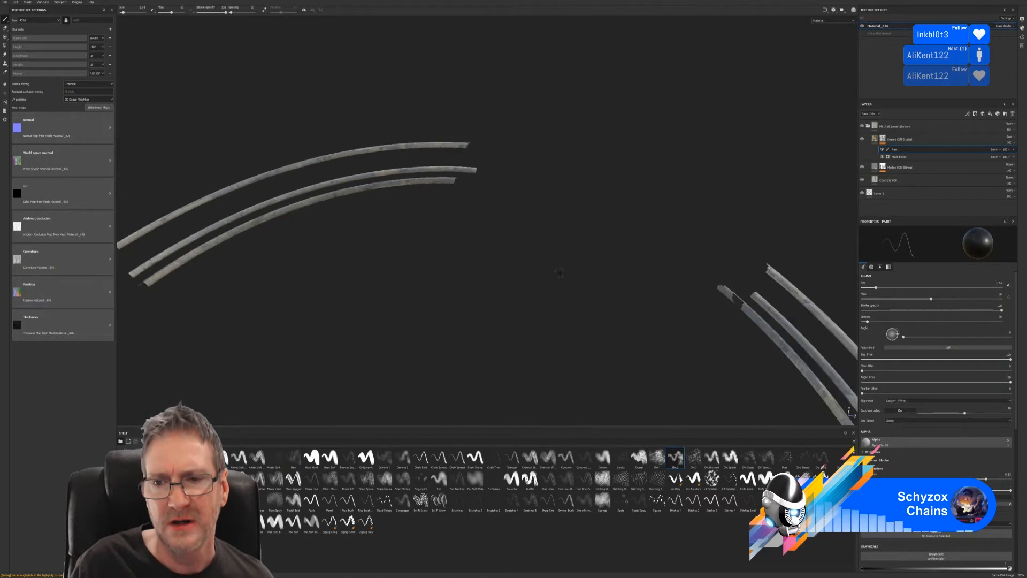
left_click_drag(559, 272, 679, 116, "alt")
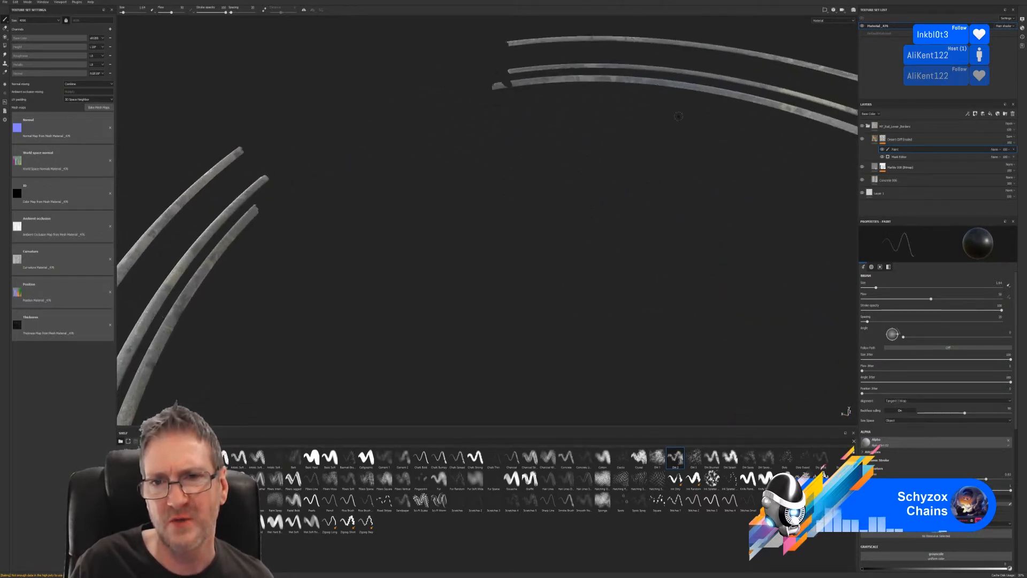
middle_click_drag(678, 116, 375, 308, "alt")
mouse_move(375, 308)
right_mouse_down("alt")
mouse_move(621, 173)
mouse_move(642, 178)
right_mouse_up("alt")
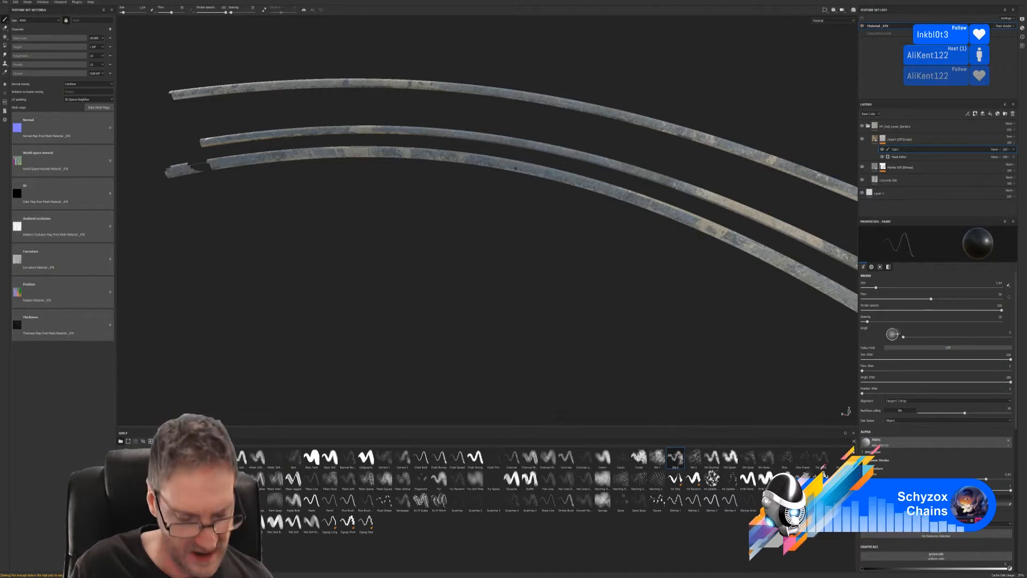
- Paint out a short stretch of sandy Desert Cliff weathering on the outer rail's face
left_click_drag(432, 230, 597, 255, "alt")
scroll(417, 232, "up", 8)
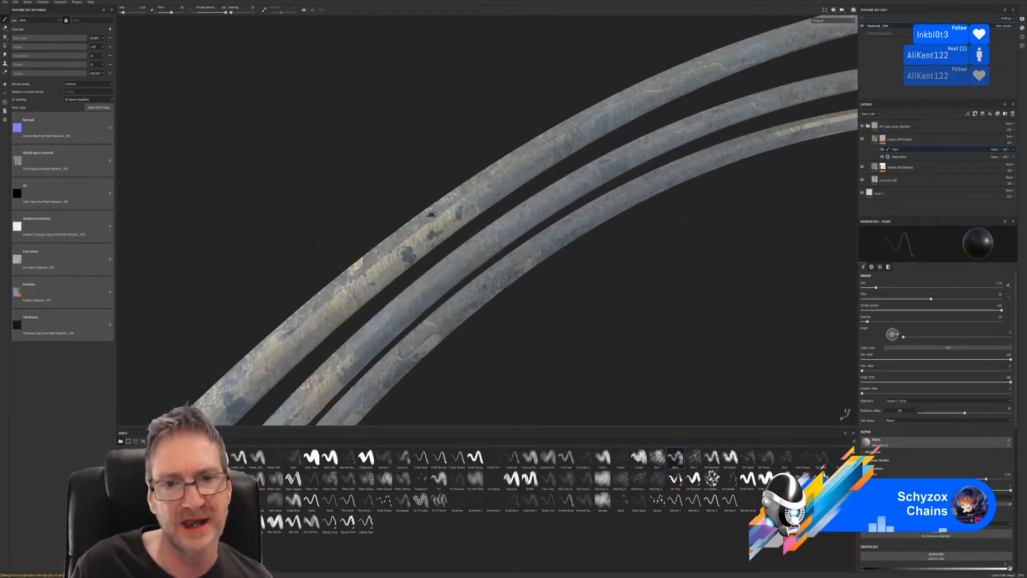
mouse_move(402, 251)
left_mouse_down()
mouse_move(462, 209)
mouse_move(462, 227)
mouse_move(385, 258)
mouse_move(274, 354)
mouse_move(366, 287)
left_mouse_up()
scroll(505, 198, "down", 4)
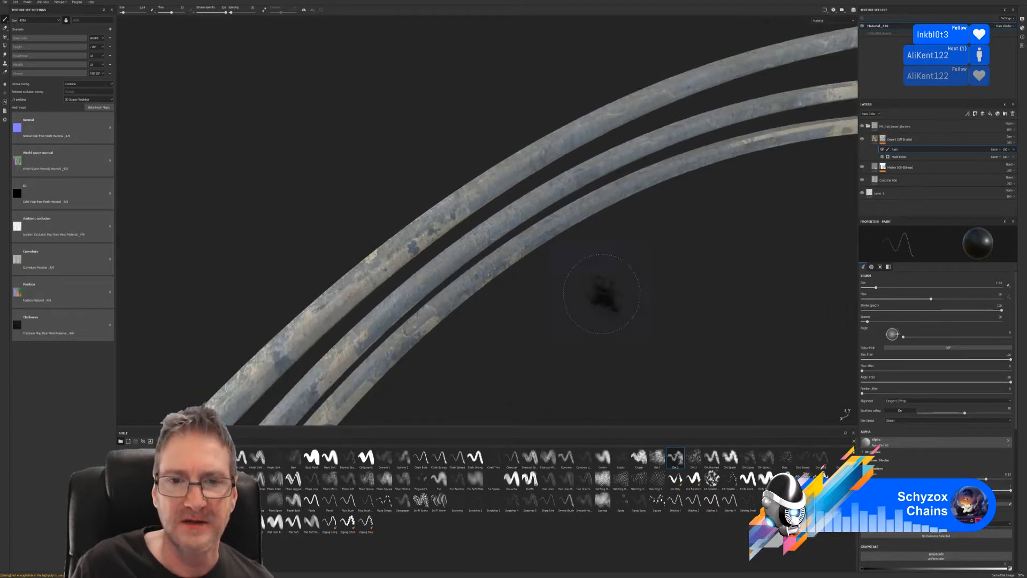
- Inspect the weathering along the three curved rails, both up close and out to their cut ends
middle_click_drag(650, 259, 587, 204, "alt")
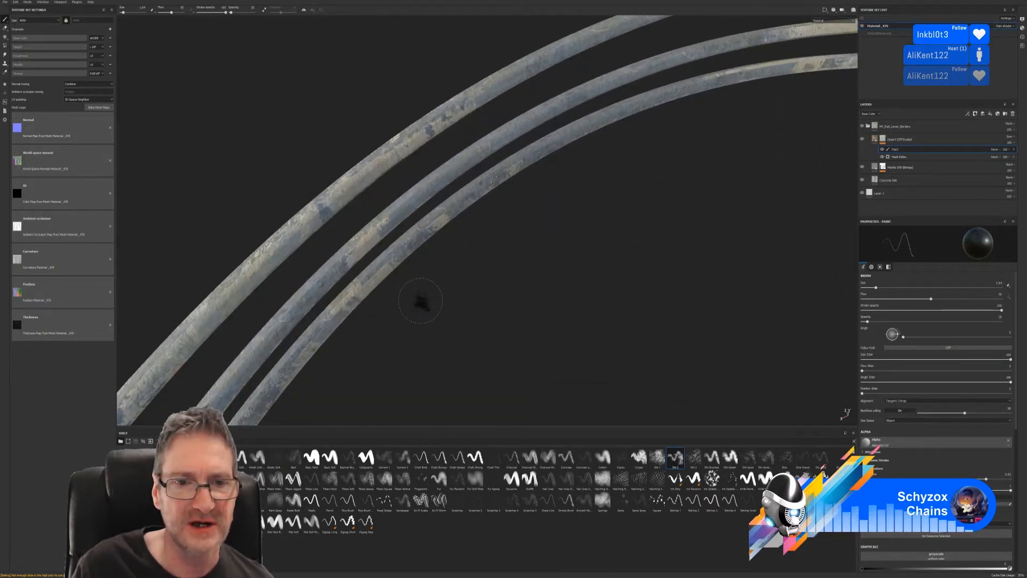
scroll(413, 298, "down", 2)
scroll(409, 268, "up", 5)
scroll(406, 244, "up", 3)
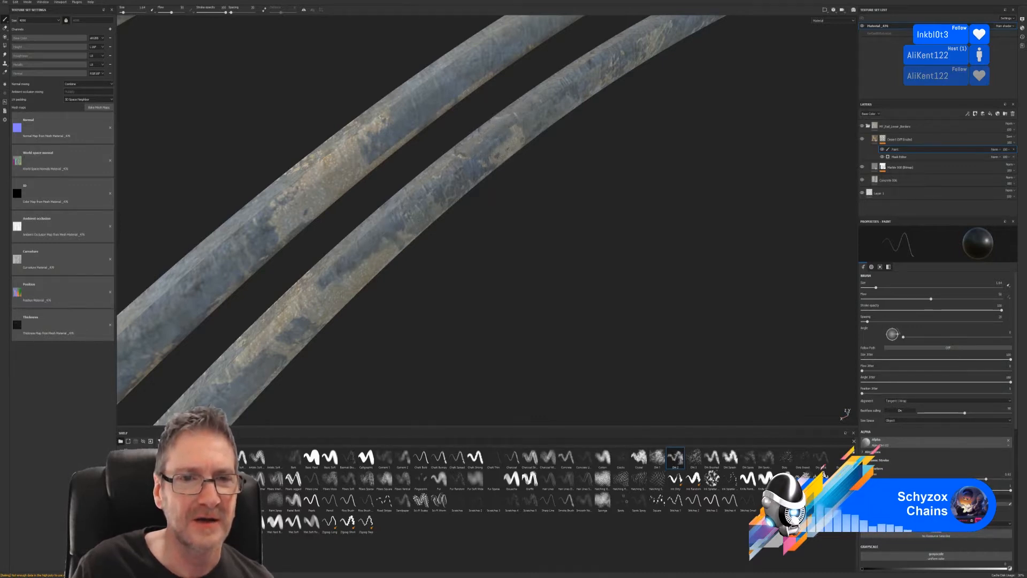
scroll(531, 247, "down", 10)
left_click_drag(592, 227, 562, 211, "alt")
scroll(482, 133, "up", 6)
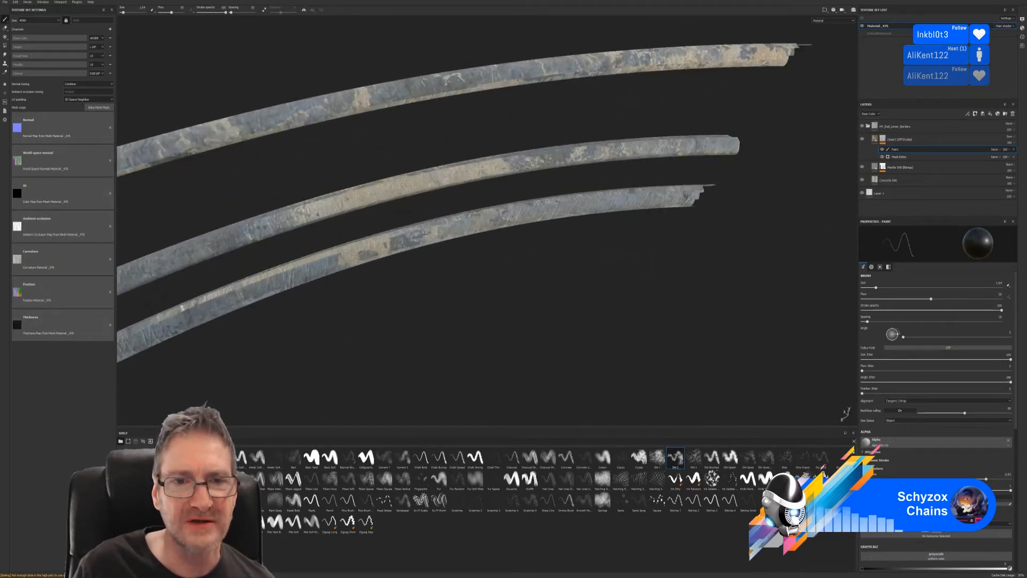
- Paint out two stretches of sandy Desert Cliff weathering along the upper edge of the top rail's side face
left_click_drag(602, 326, 481, 176, "alt")
middle_click_drag(463, 128, 527, 236, "alt")
scroll(484, 165, "up", 6)
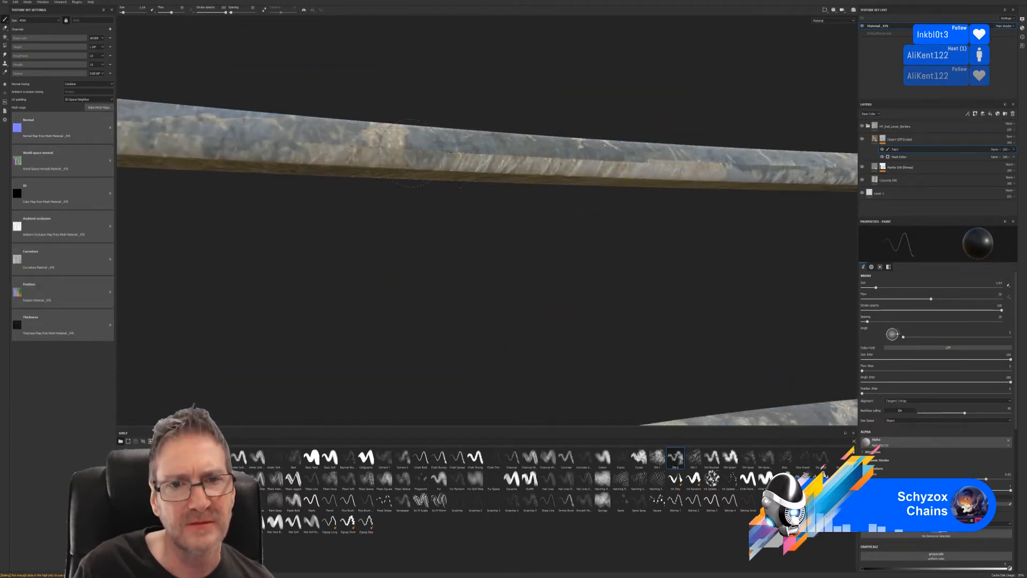
left_click_drag(411, 153, 598, 160)
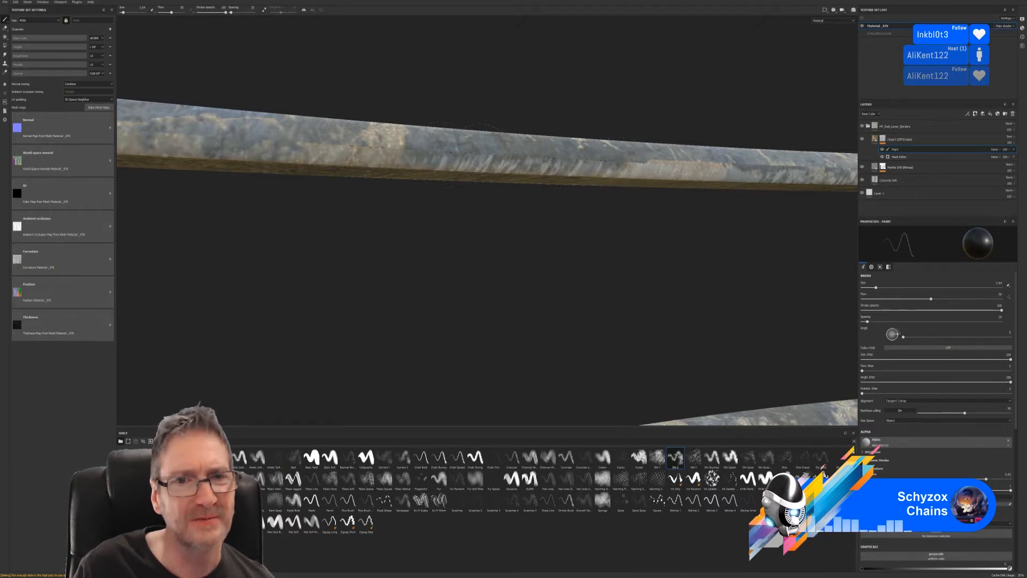
scroll(741, 168, "down", 2)
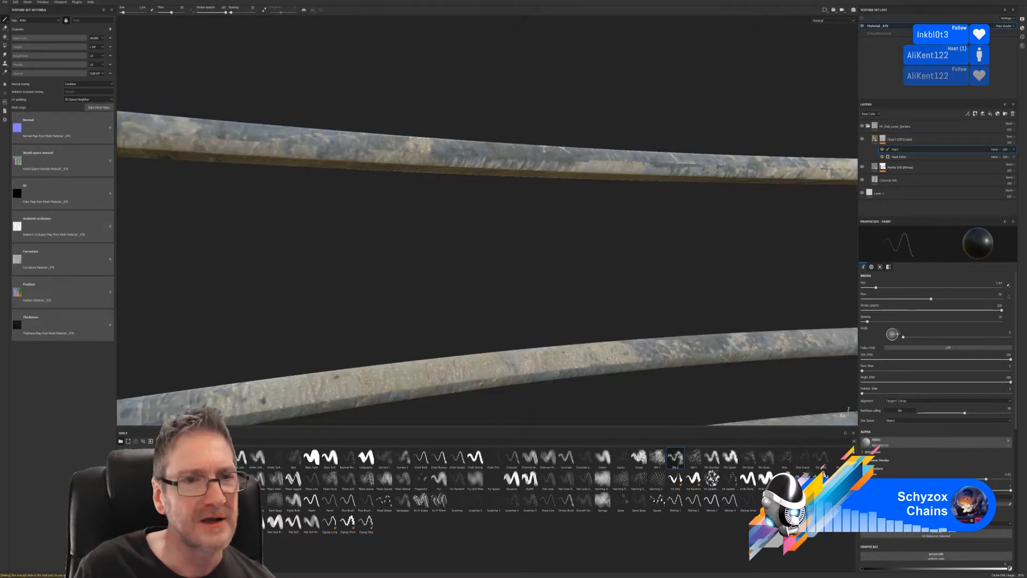
scroll(463, 167, "down", 1)
mouse_move(259, 149)
left_mouse_down()
mouse_move(227, 143)
mouse_move(327, 150)
left_mouse_up()
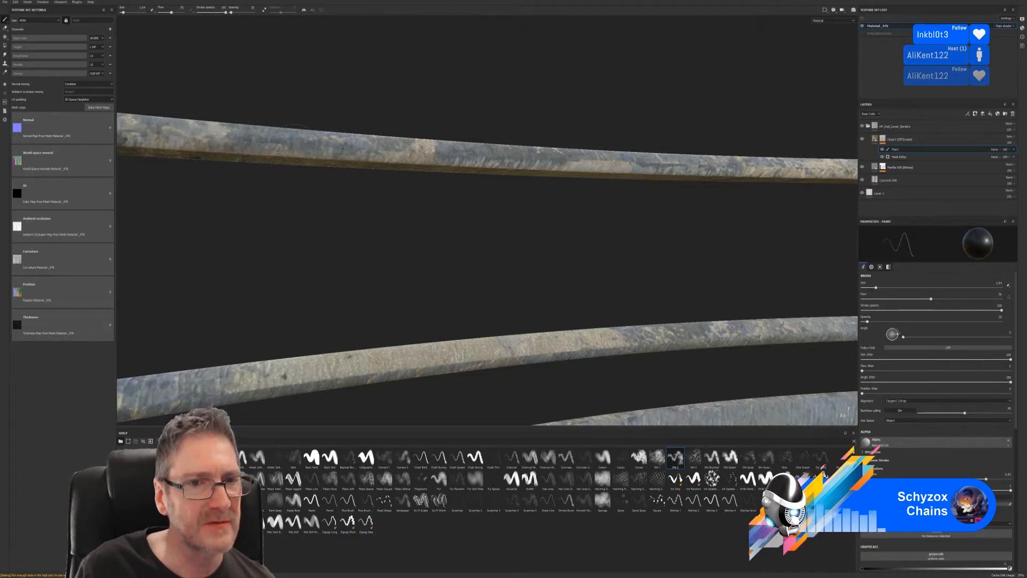
scroll(470, 162, "down", 3)
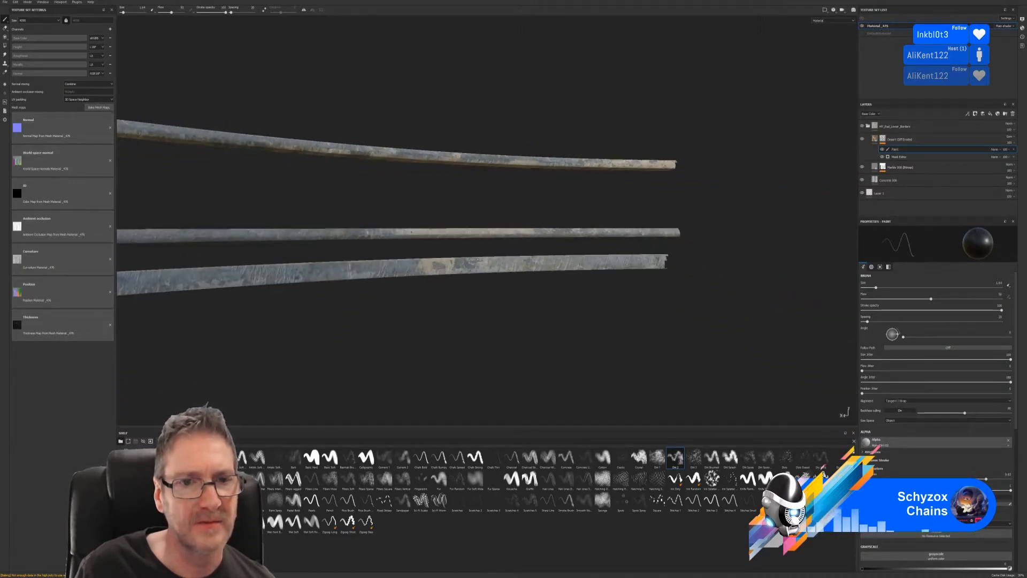
- Check the finished weathering on all rail sections around the ring from several angles
left_click_drag(374, 299, 639, 370, "alt")
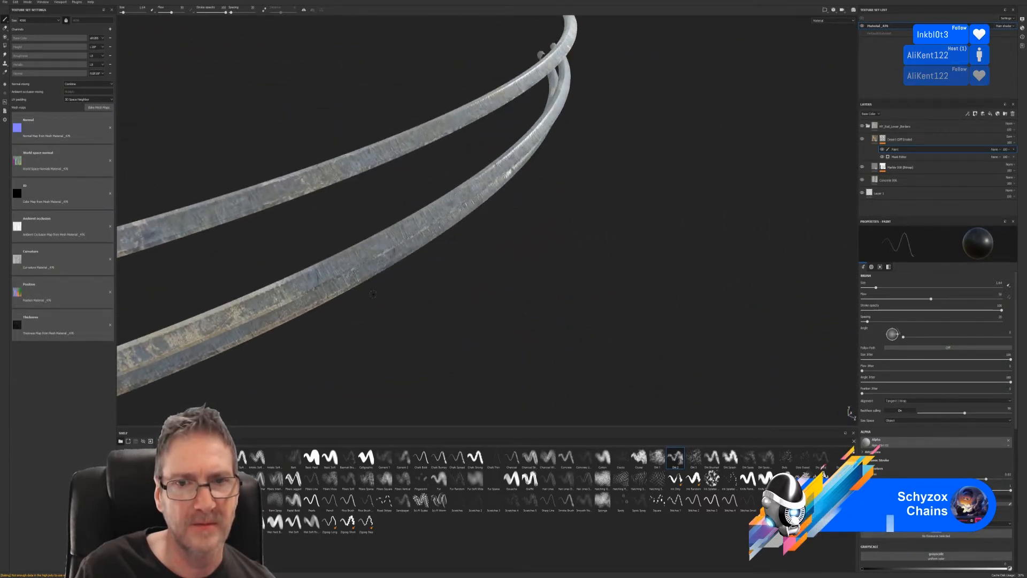
mouse_move(373, 294)
left_mouse_down("alt")
mouse_move(433, 289)
mouse_move(245, 271)
mouse_move(477, 261)
mouse_move(575, 207)
left_mouse_up("alt")
left_click_drag(568, 243, 513, 242, "alt")
scroll(564, 316, "up", 2)
scroll(605, 384, "down", 1)
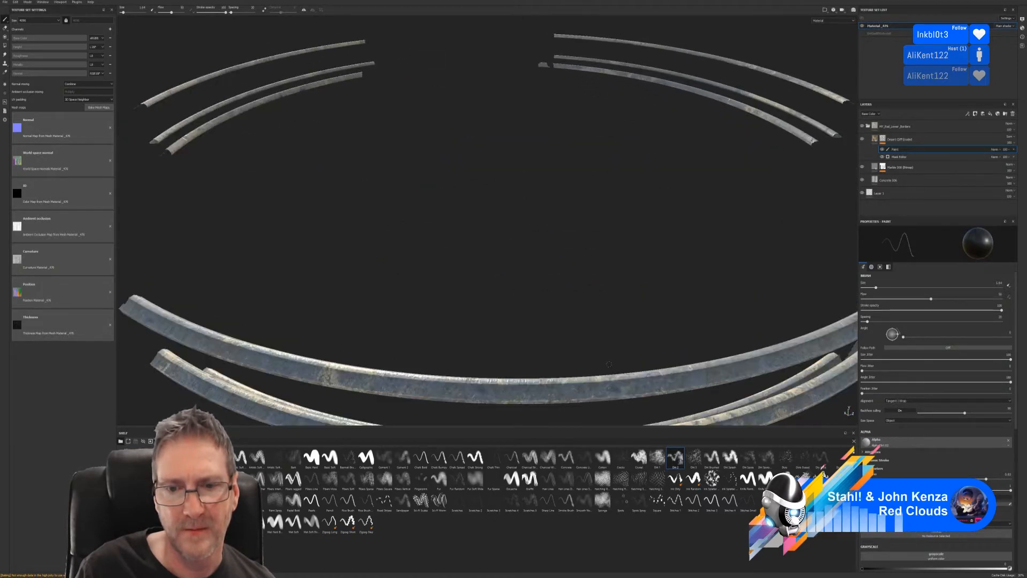
middle_click_drag(580, 334, 576, 271, "alt")
left_click_drag(576, 271, 487, 311, "alt")
scroll(401, 272, "down", 4)
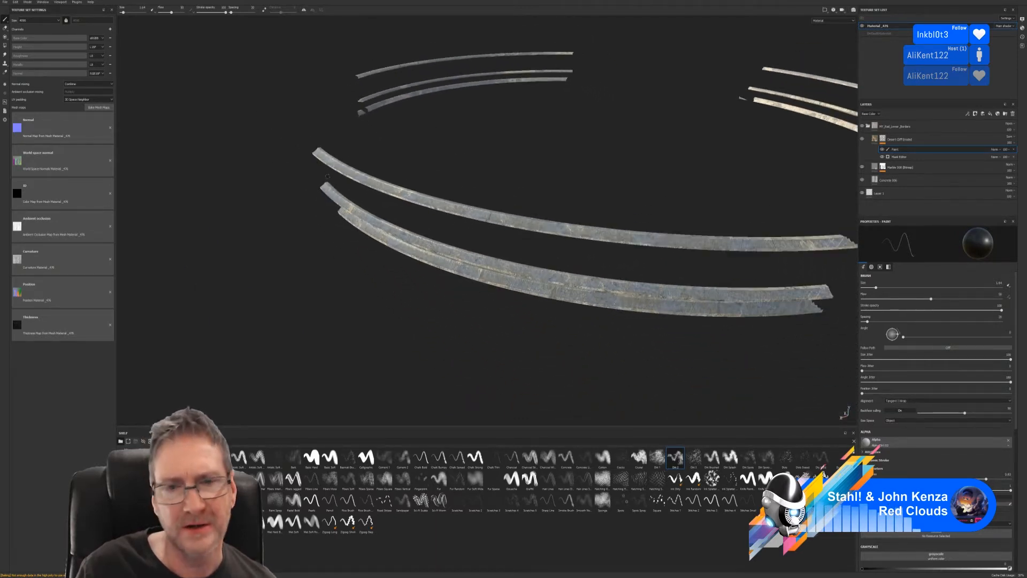
- Export the rail texture set's maps as PNG files, saving the project before and after the export
left_click(5, 2)
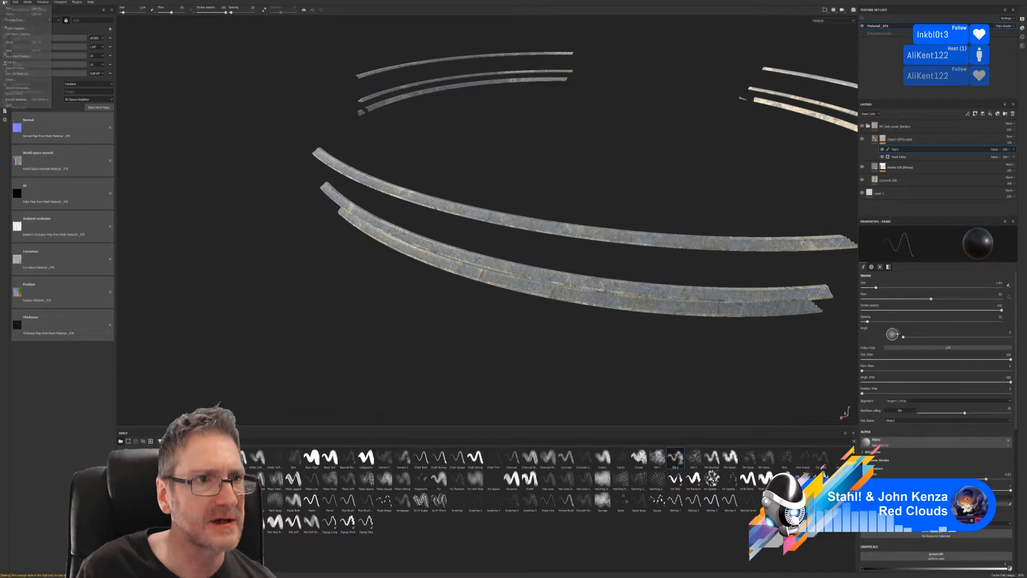
left_click(11, 54)
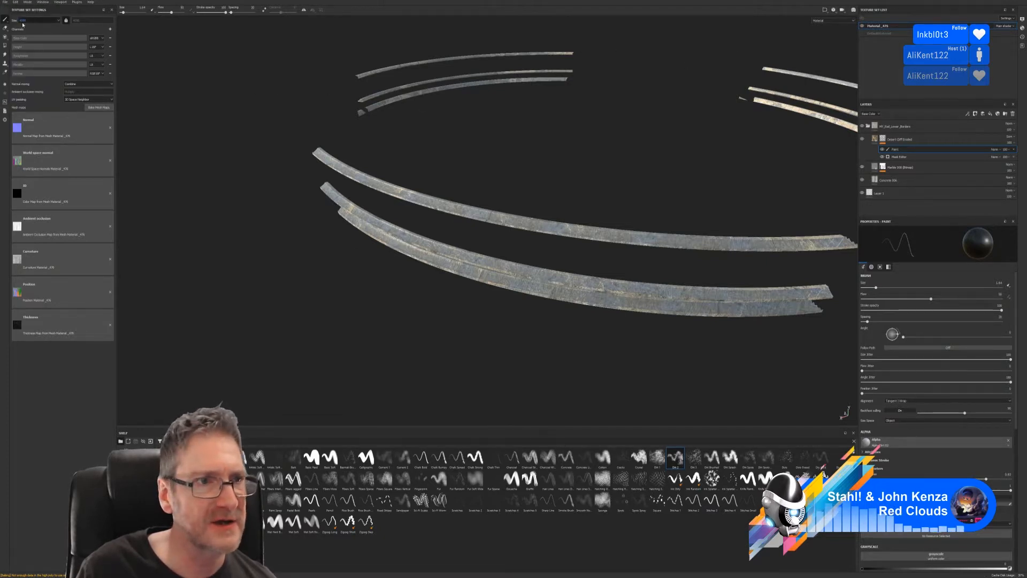
left_click(5, 2)
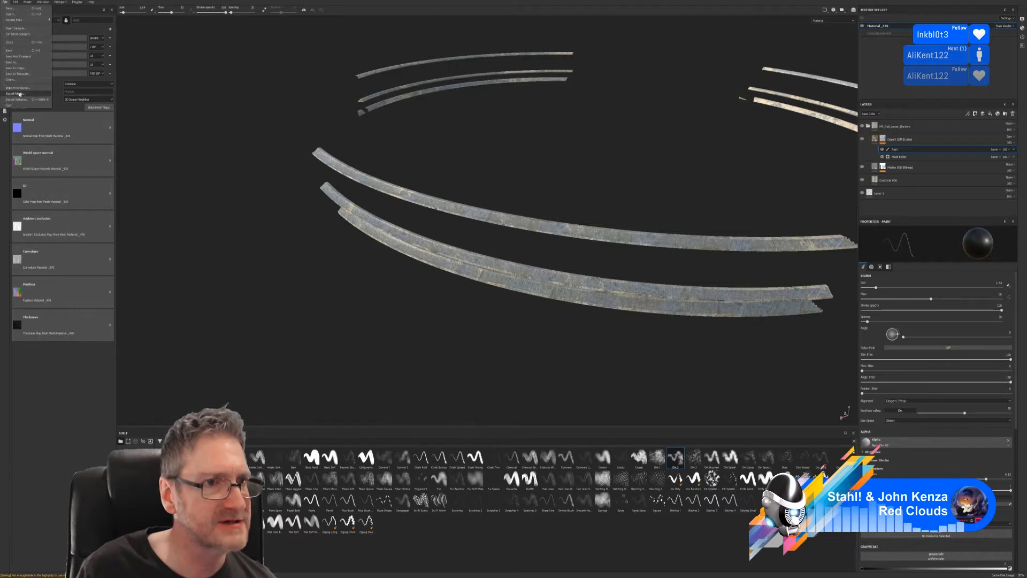
left_click(16, 99)
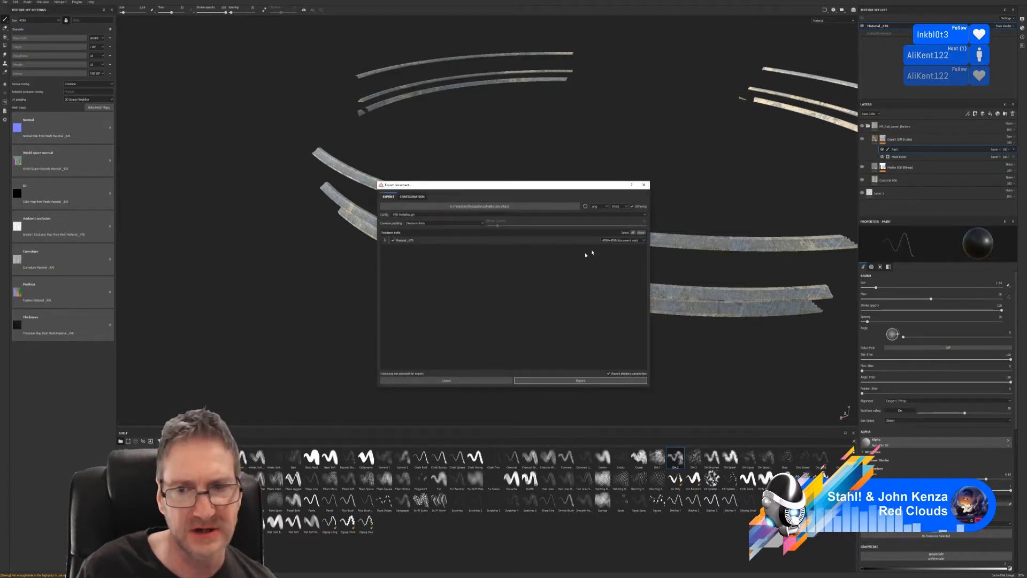
left_click(584, 382)
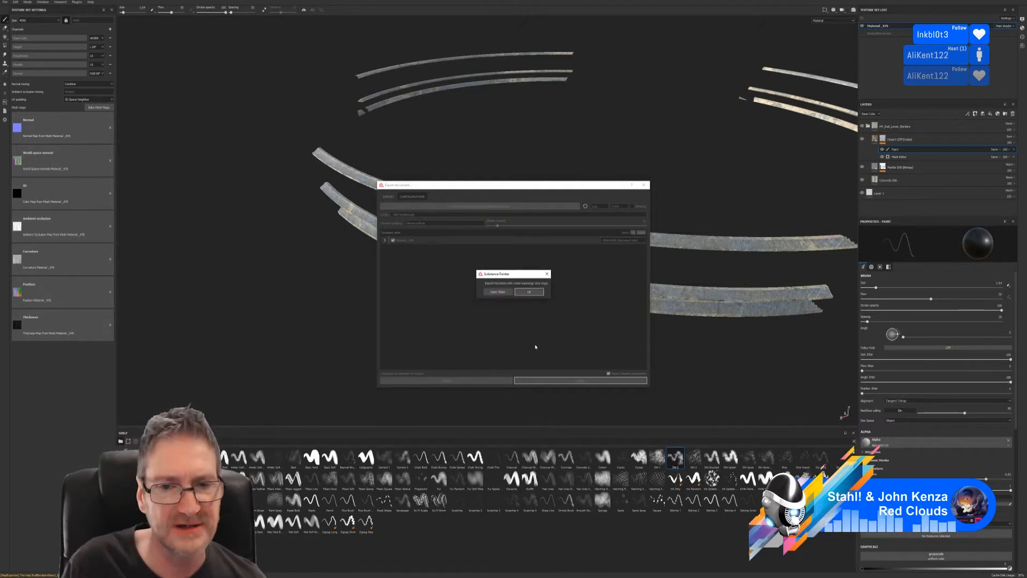
left_click(531, 293)
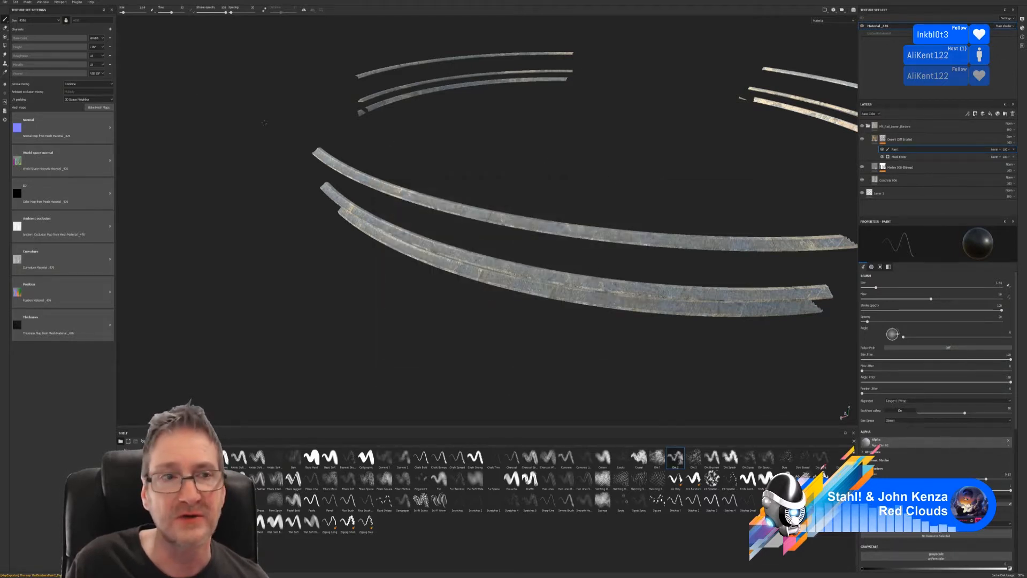
left_click(6, 2)
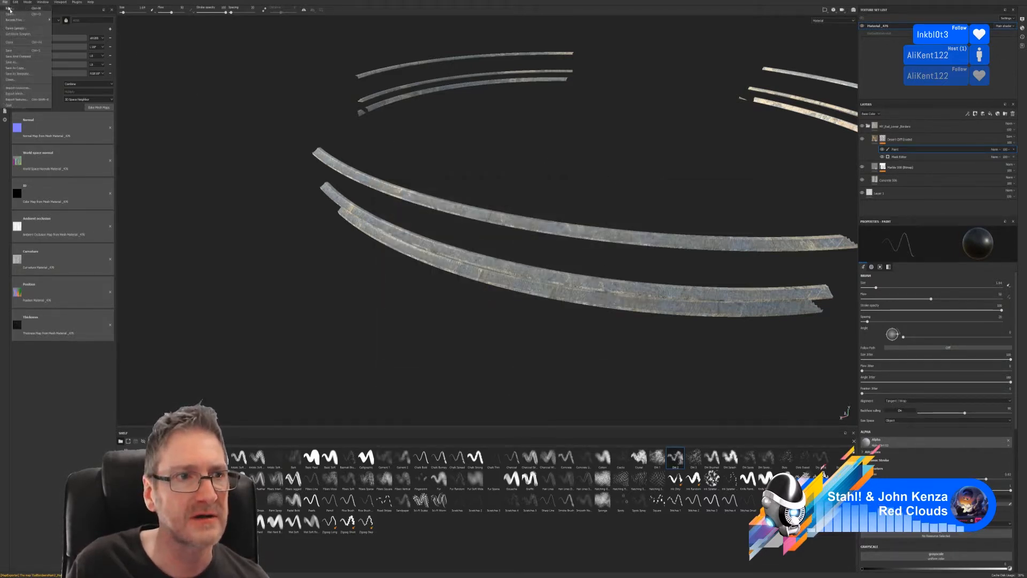
left_click(28, 49)
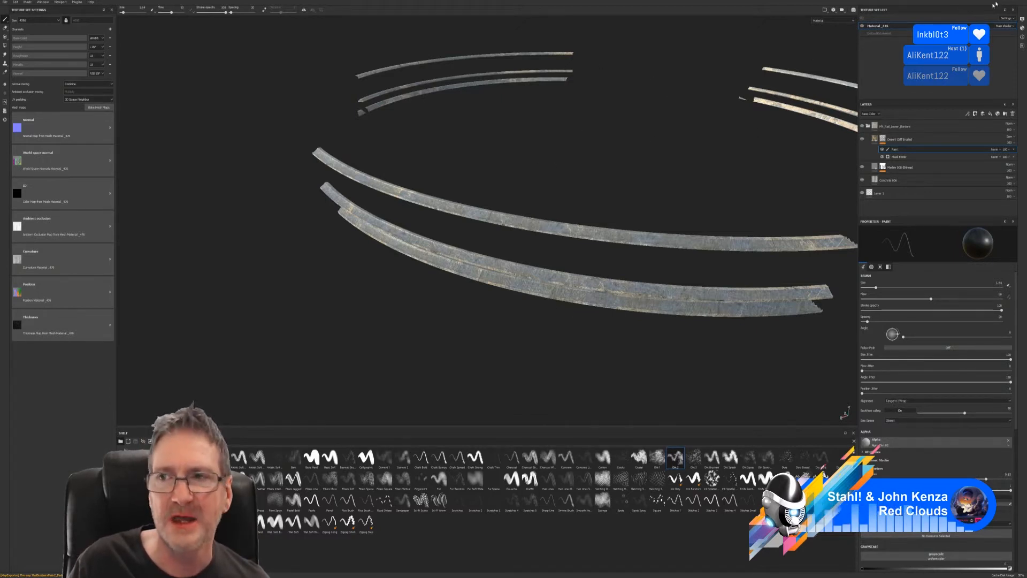
- Switch to 3ds Max, close the Substance Painter export dialog, and isolate the curved rails in the viewports
key("alt+Tab")
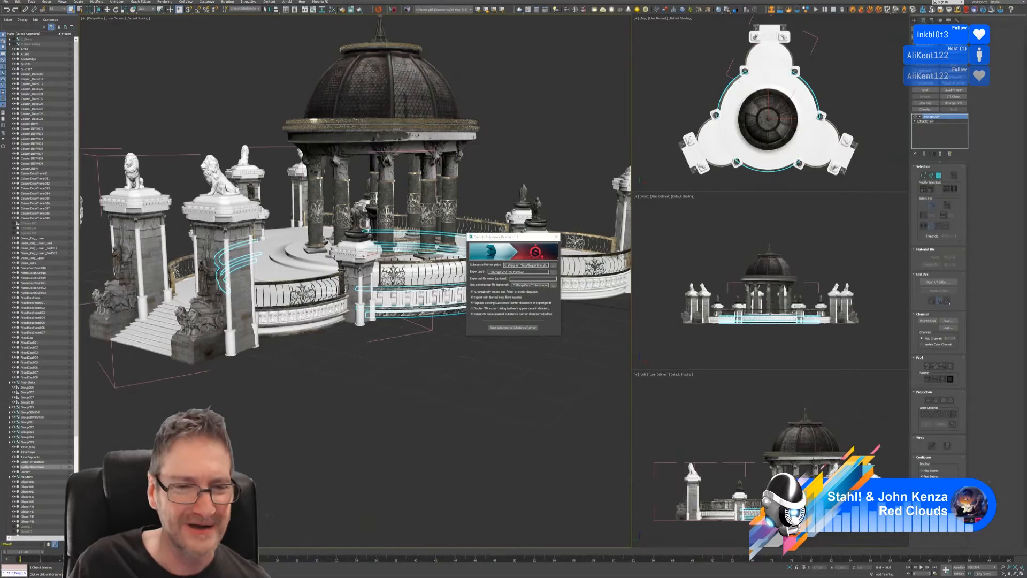
left_click(556, 238)
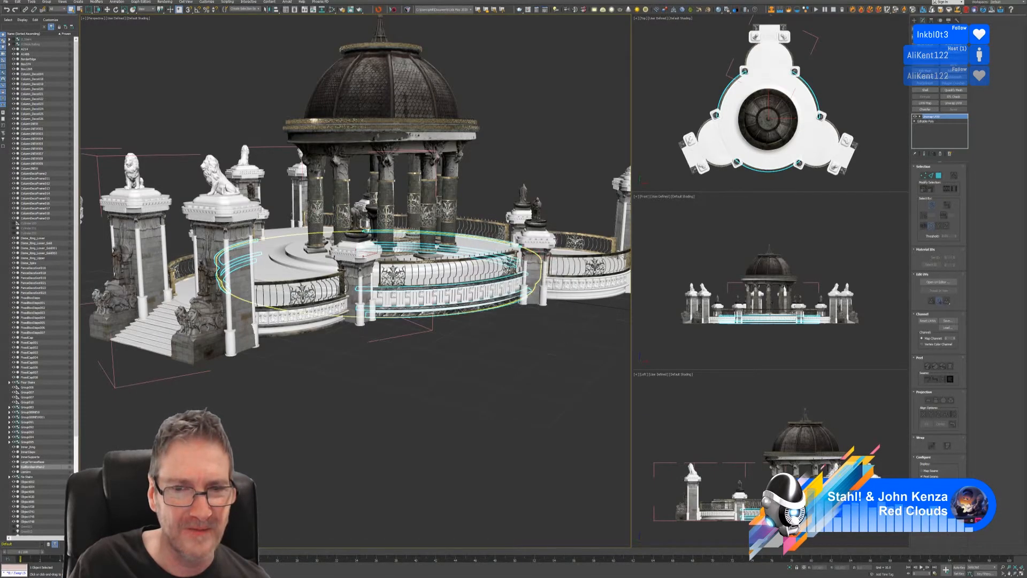
left_click(789, 568)
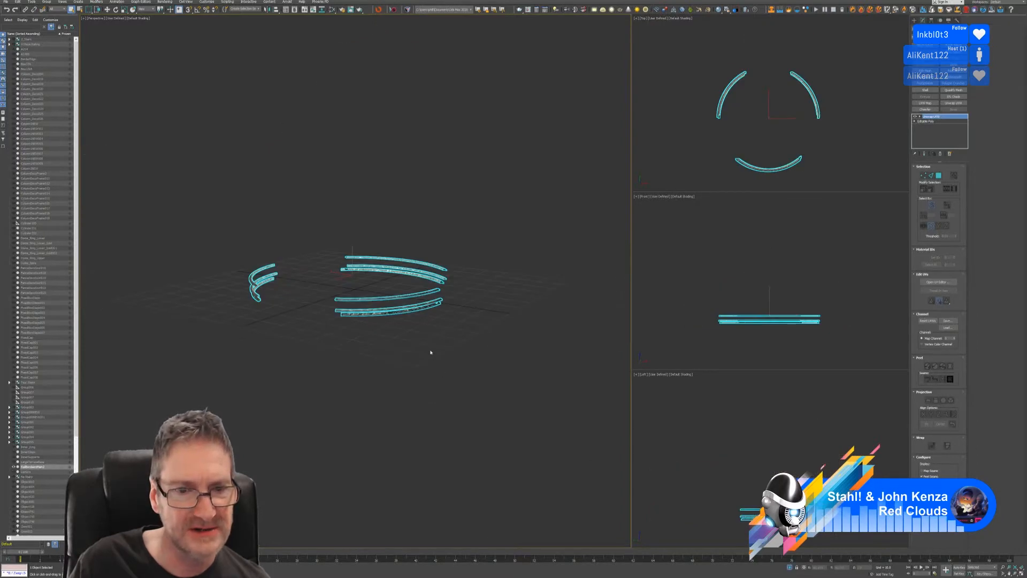
scroll(430, 352, "up", 6)
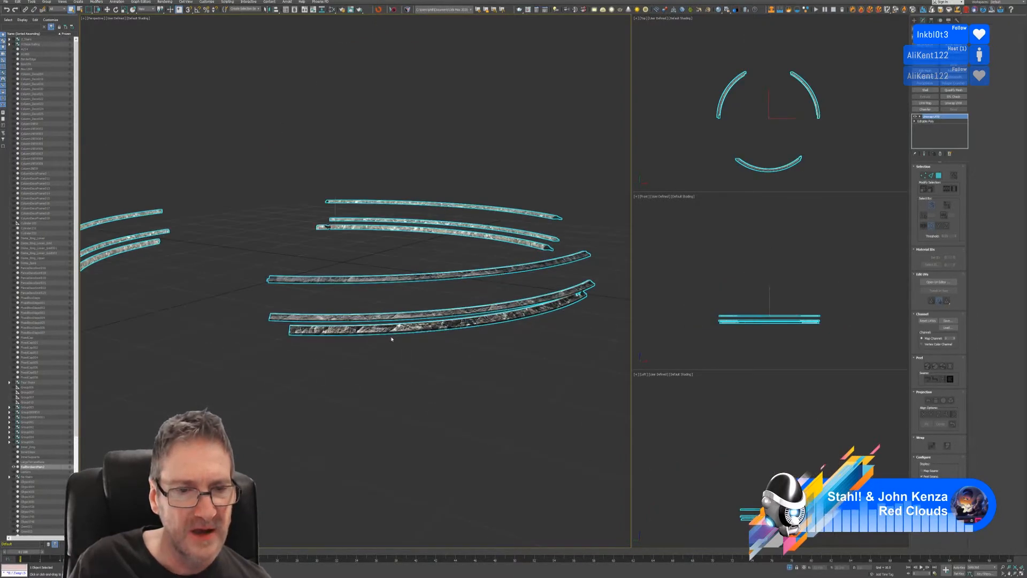
left_click(348, 99)
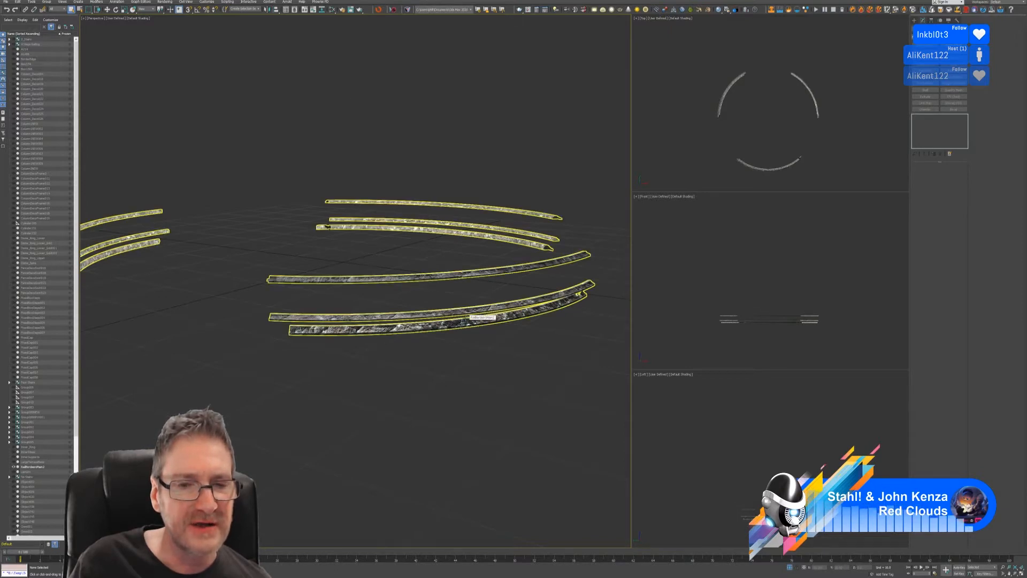
- Open the Slate Material Editor and select the DirectX Shader material in the Map #61 bitmap's node chain
left_click(331, 10)
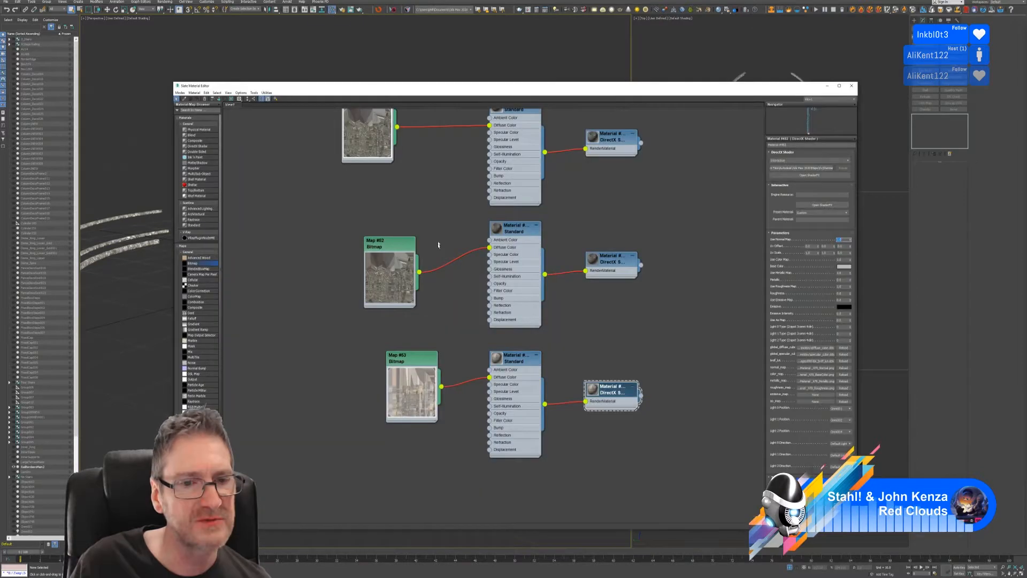
middle_click_drag(460, 197, 450, 339)
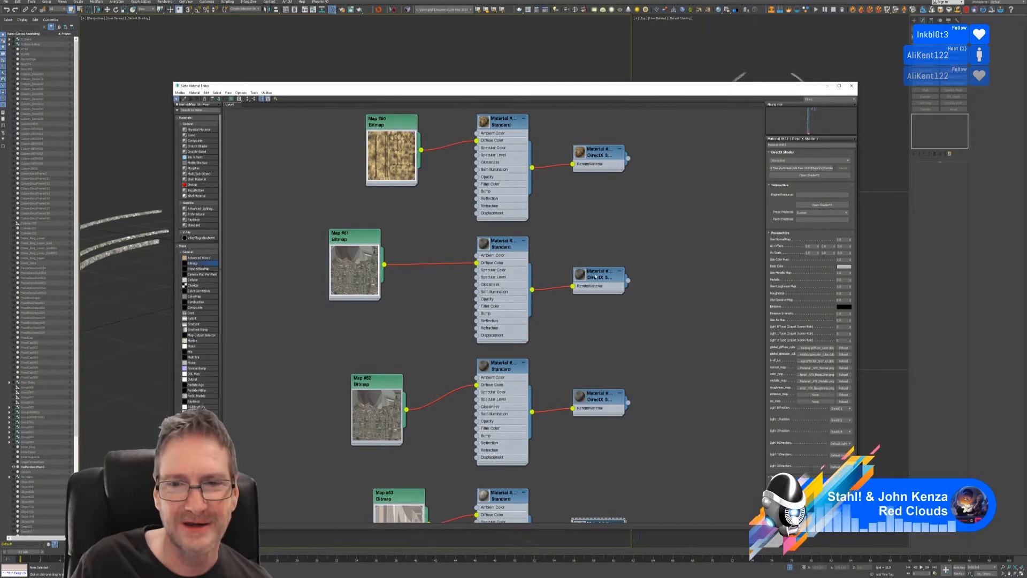
left_click(597, 277)
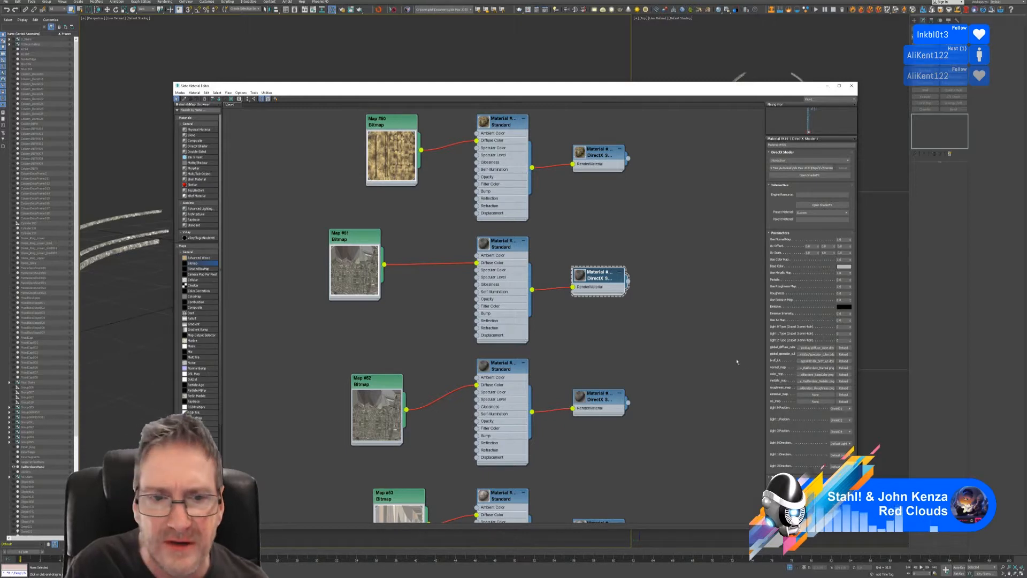
middle_click_drag(666, 337, 643, 319)
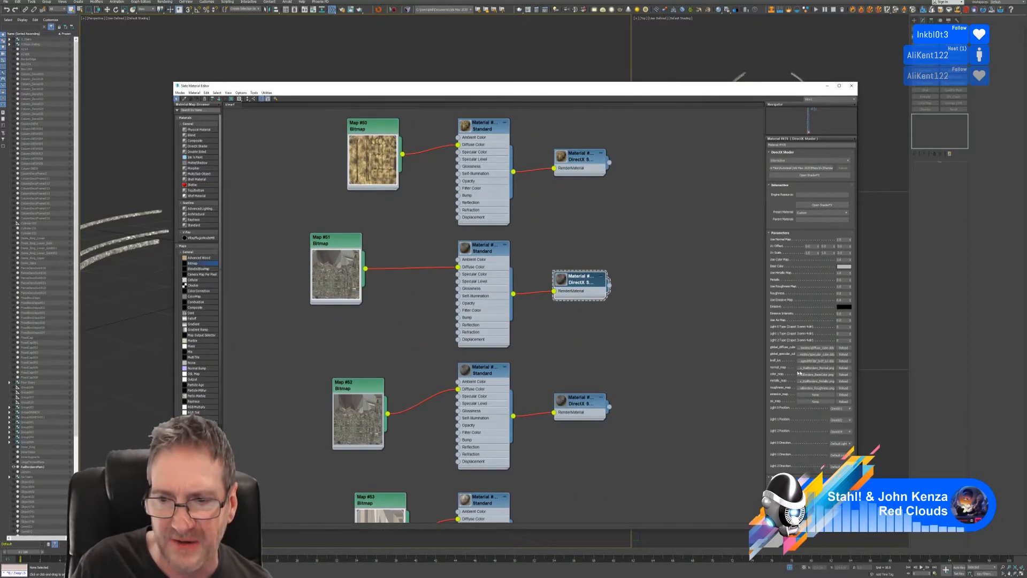
- Load the Normal PNG from the RailBordersMain2 texture folder as the DirectX Shader material's normal map
left_click(815, 367)
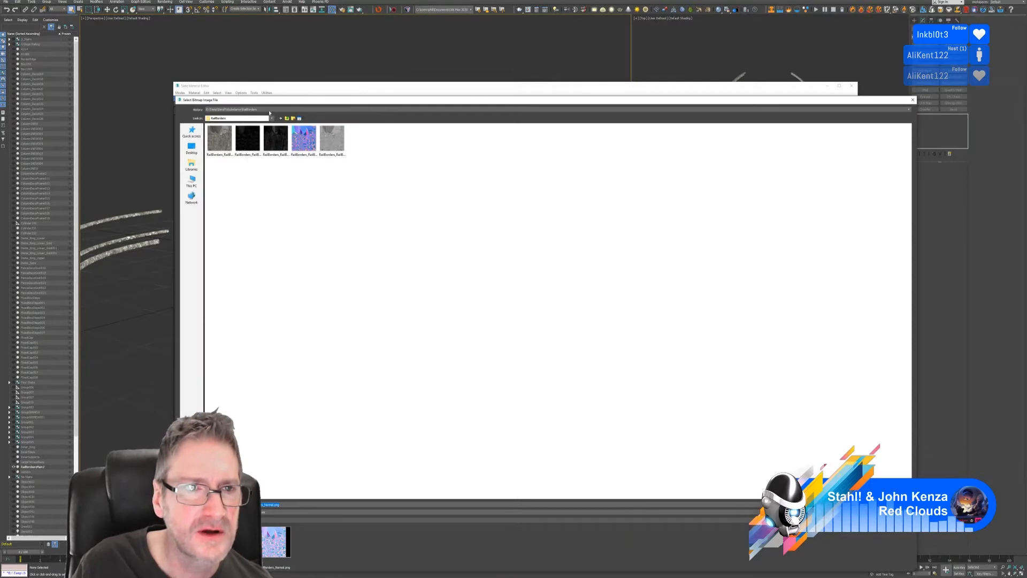
left_click_drag(270, 101, 215, 73)
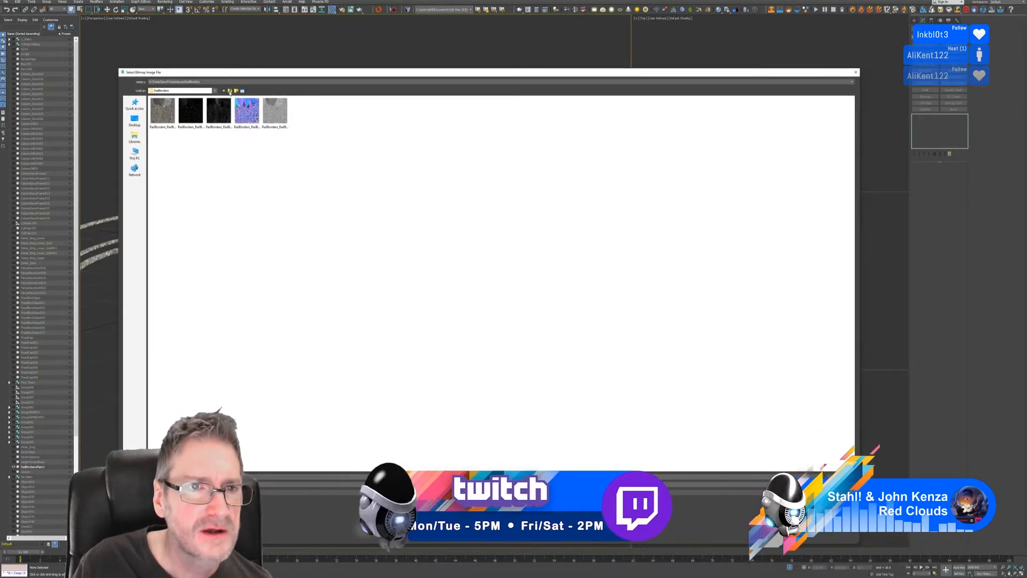
key("BackSpace")
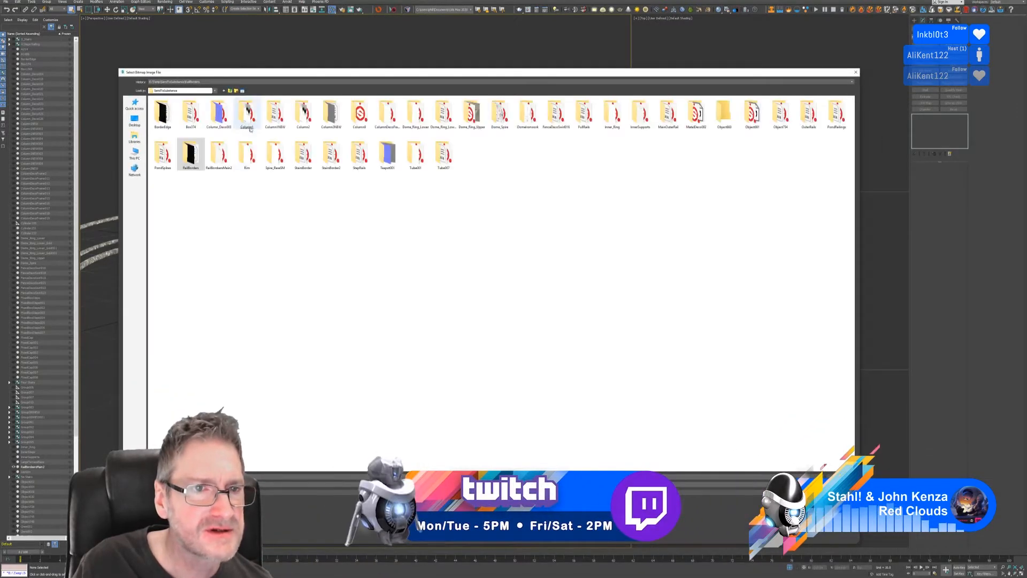
left_click(222, 157)
double_click(222, 156)
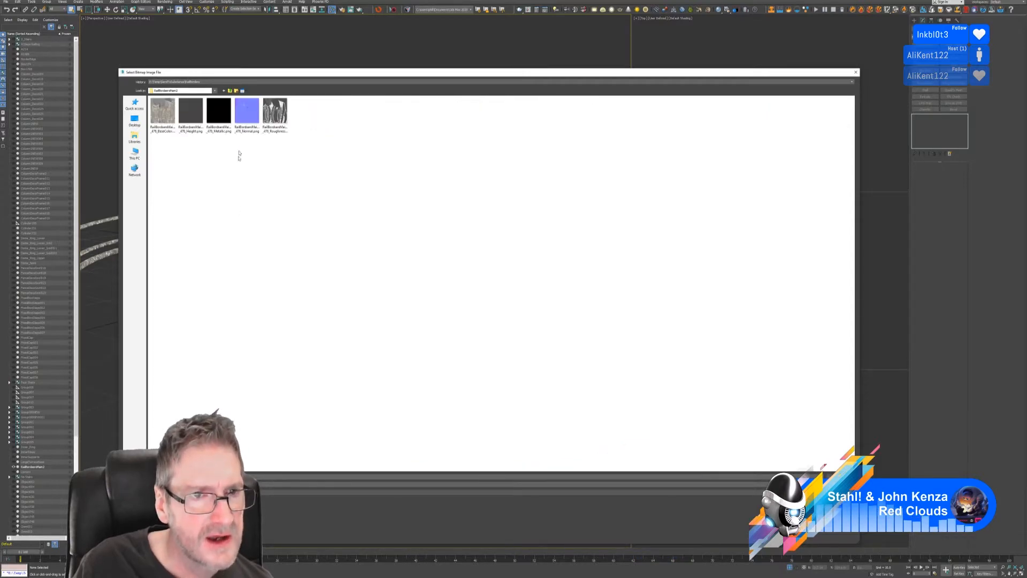
left_click(246, 122)
key("Return")
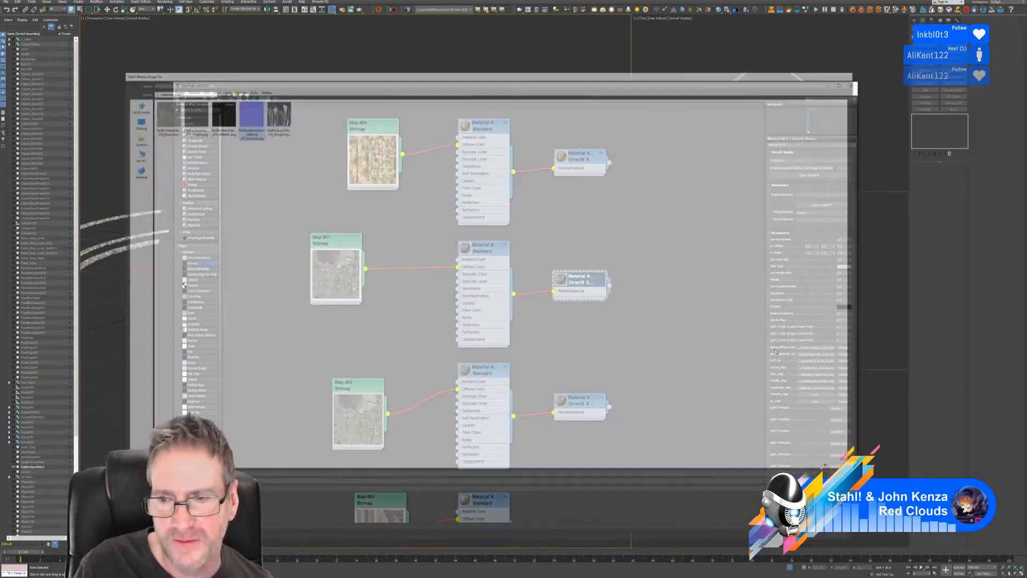
- Load the Base Color PNG from the RailBordersMain2 texture folder as the DirectX Shader material's color map
left_click(812, 375)
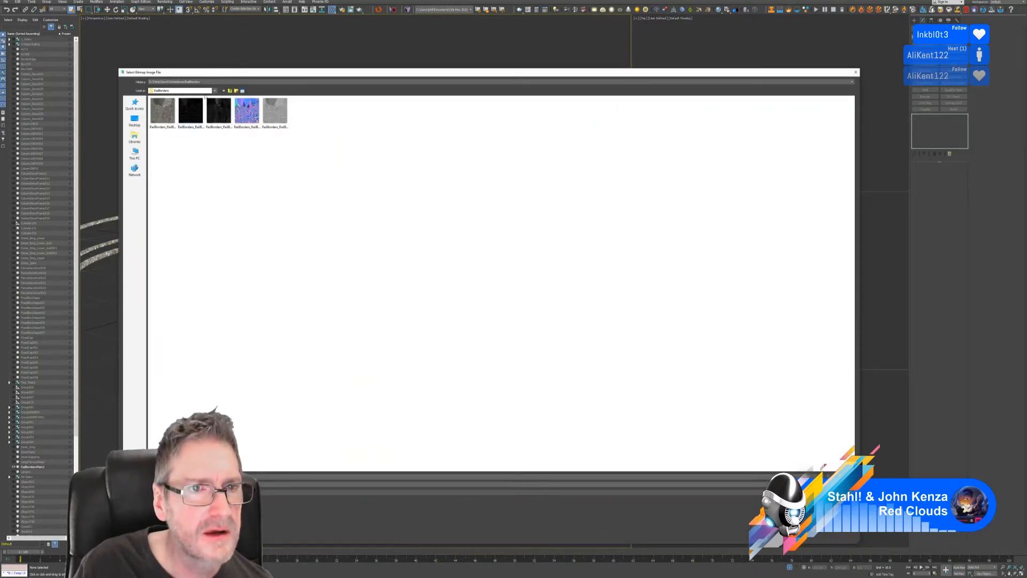
left_click(205, 82)
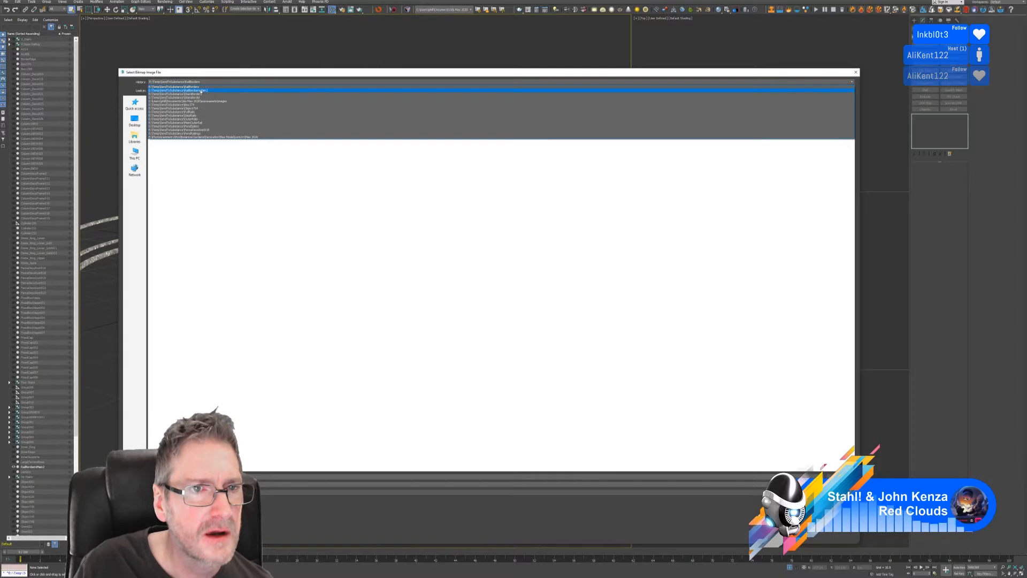
left_click(201, 90)
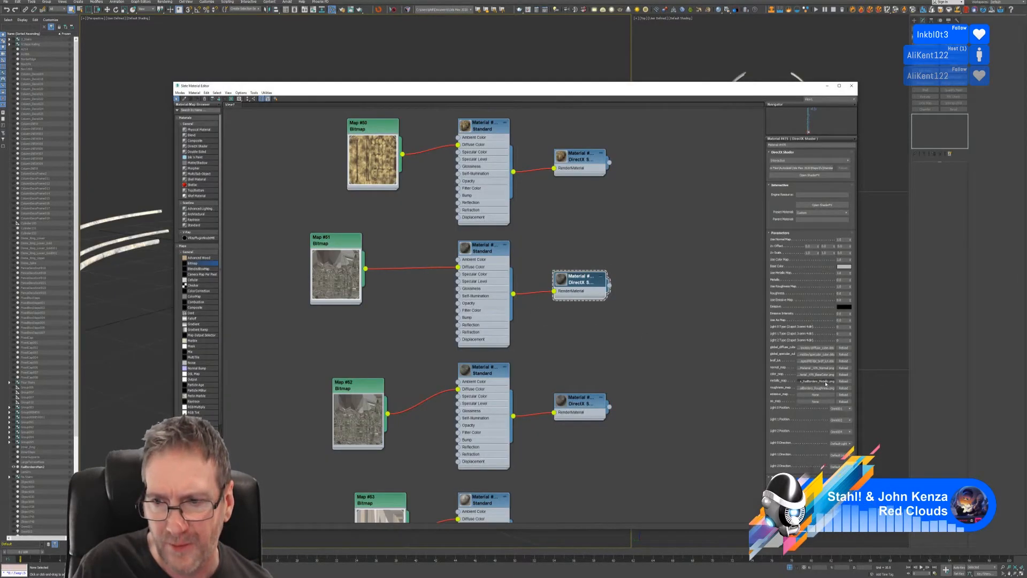
- Load the Metallic PNG from the RailBordersMain2 folder as the DirectX Shader material's metallic map
left_click(817, 383)
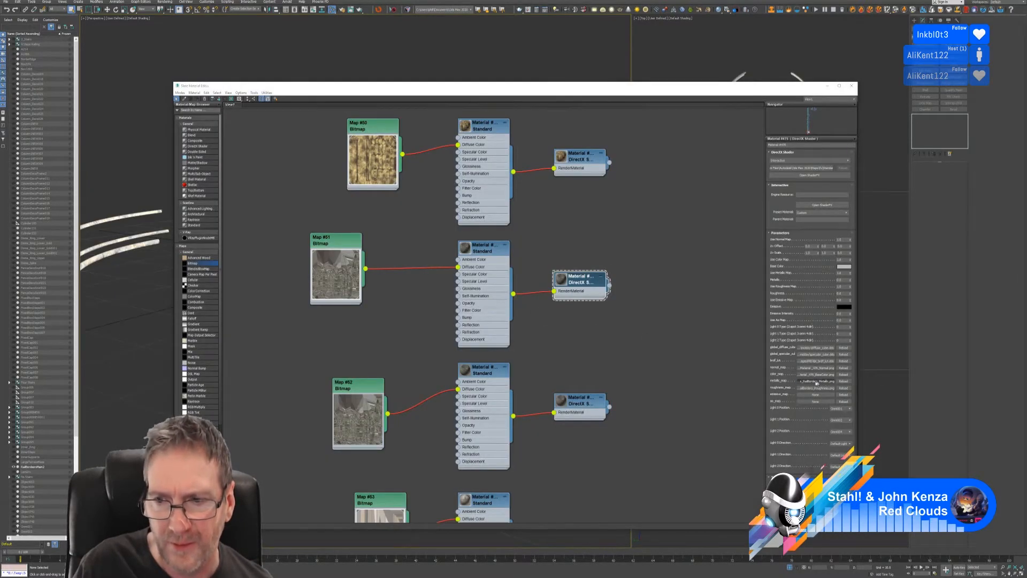
left_click(206, 81)
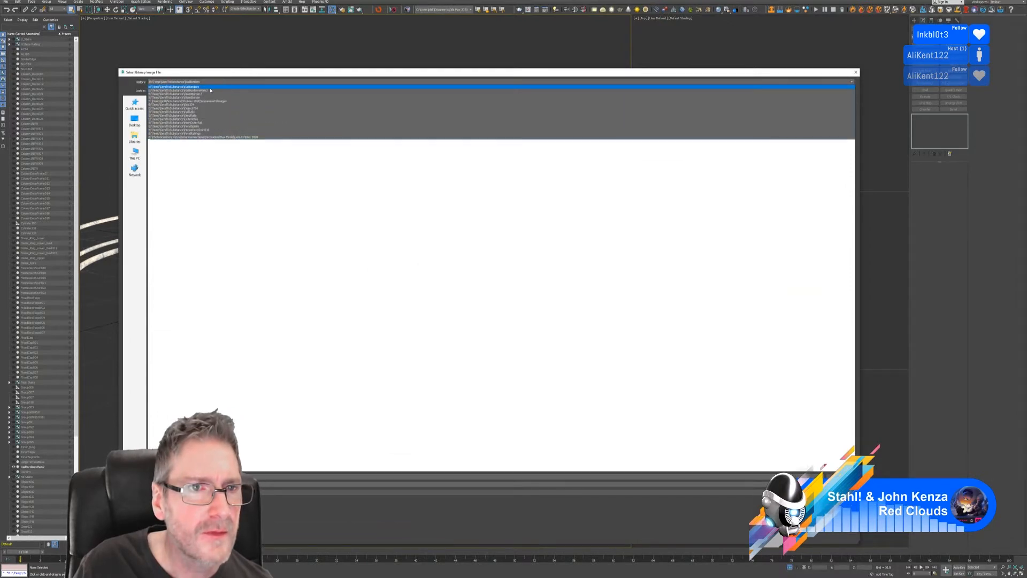
left_click(209, 91)
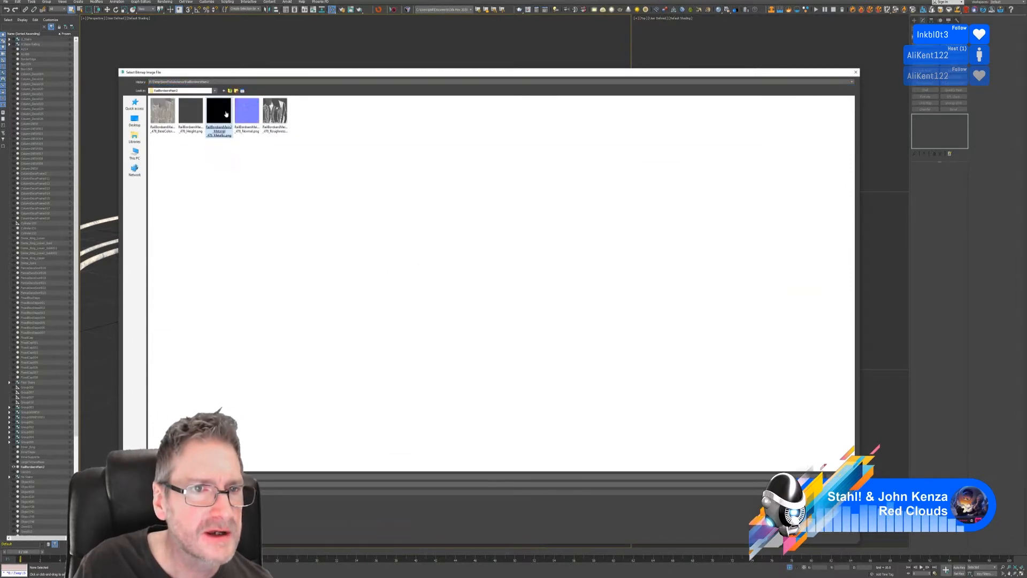
key("Return")
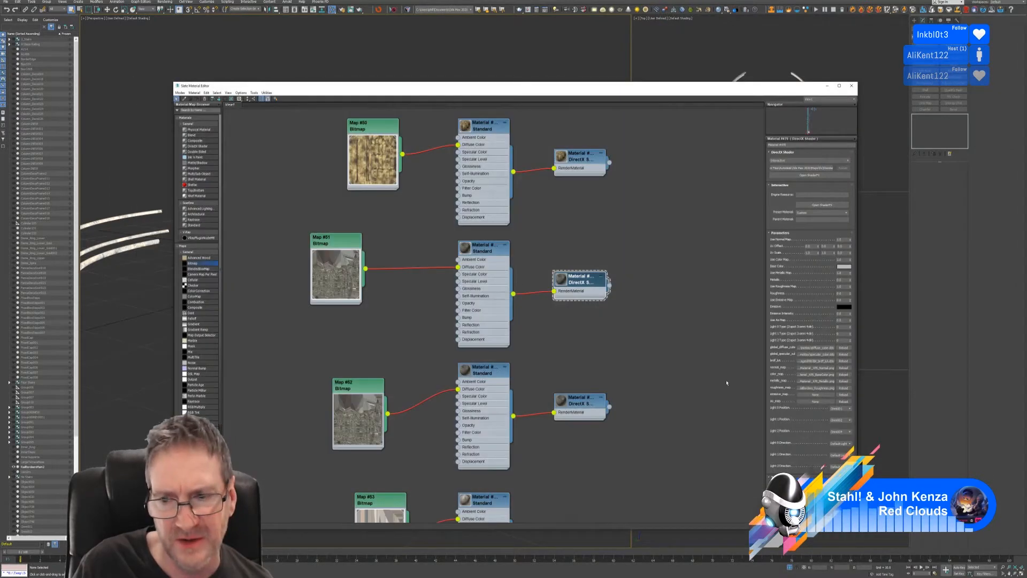
- Load the Roughness PNG from the RailBordersMain2 folder as the DirectX Shader material's roughness map
left_click(816, 394)
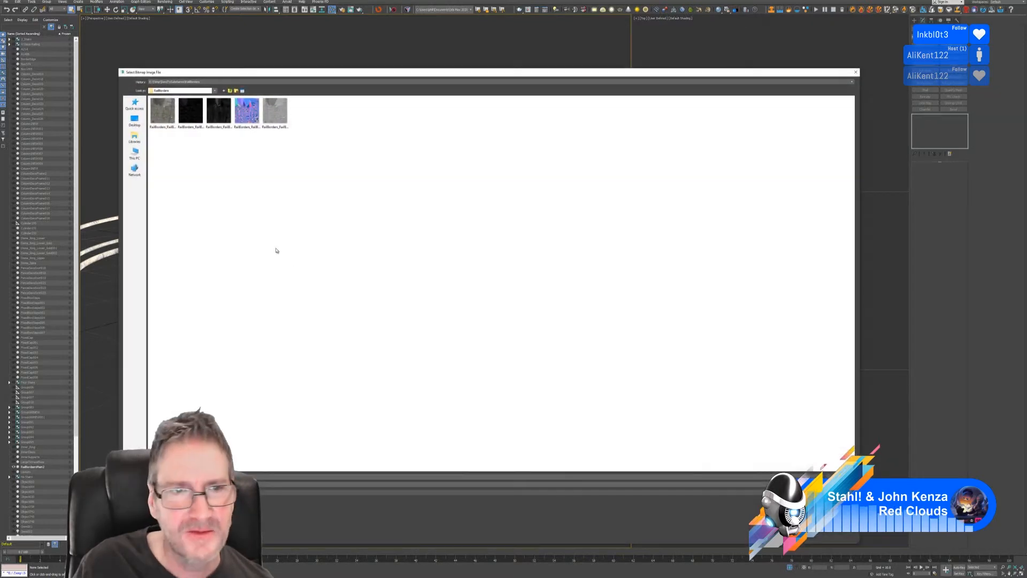
left_click(206, 81)
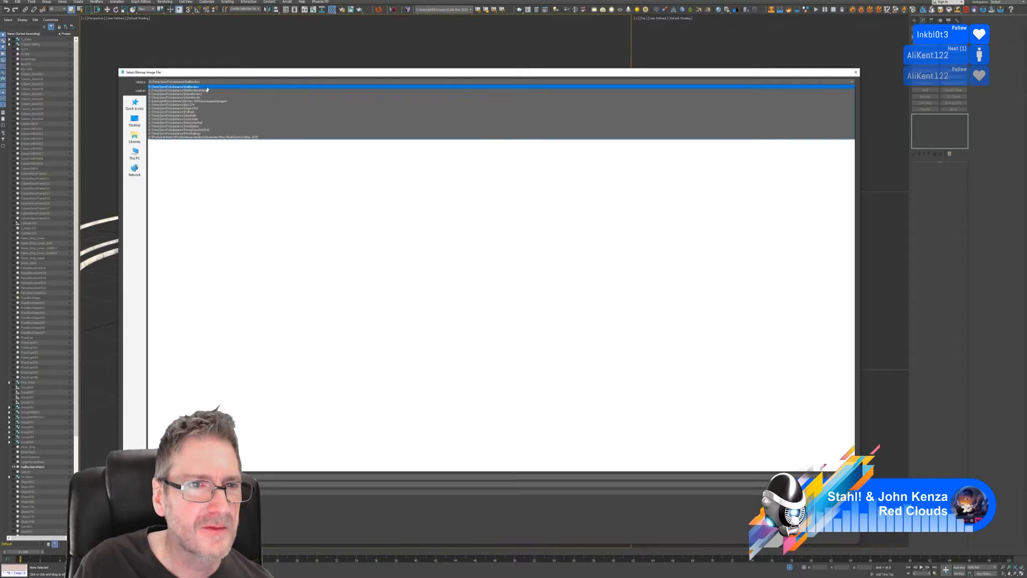
left_click(205, 91)
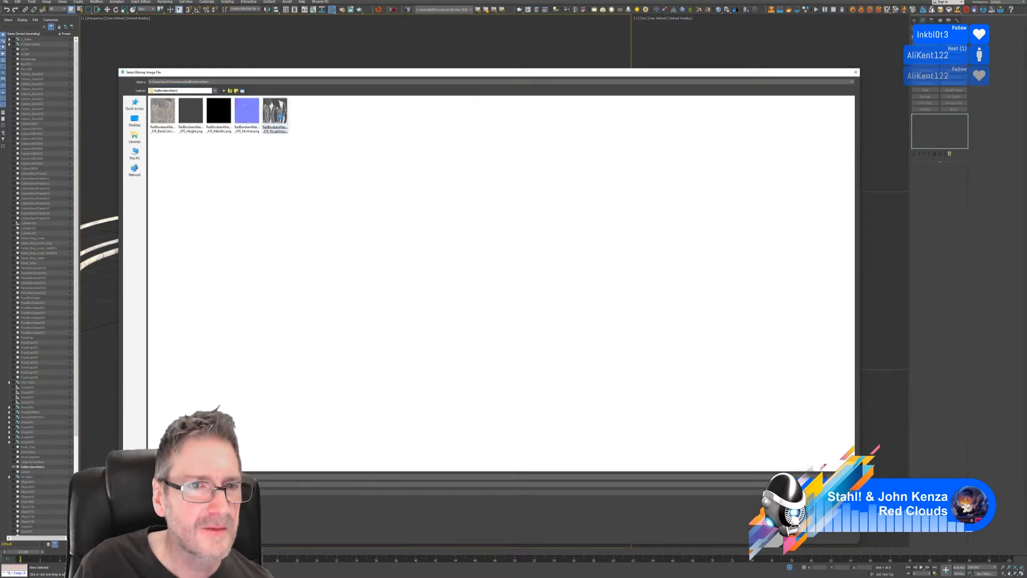
double_click(274, 113)
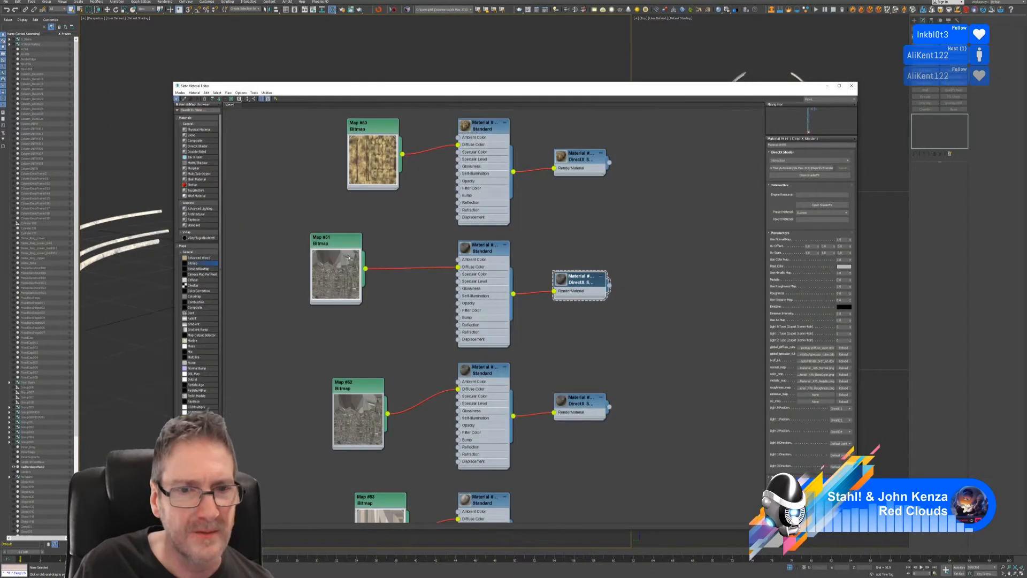
- Close the Slate Material Editor, check the textured curved rails up close, and exit isolation to show the whole gazebo
left_click(851, 86)
scroll(400, 293, "up", 5)
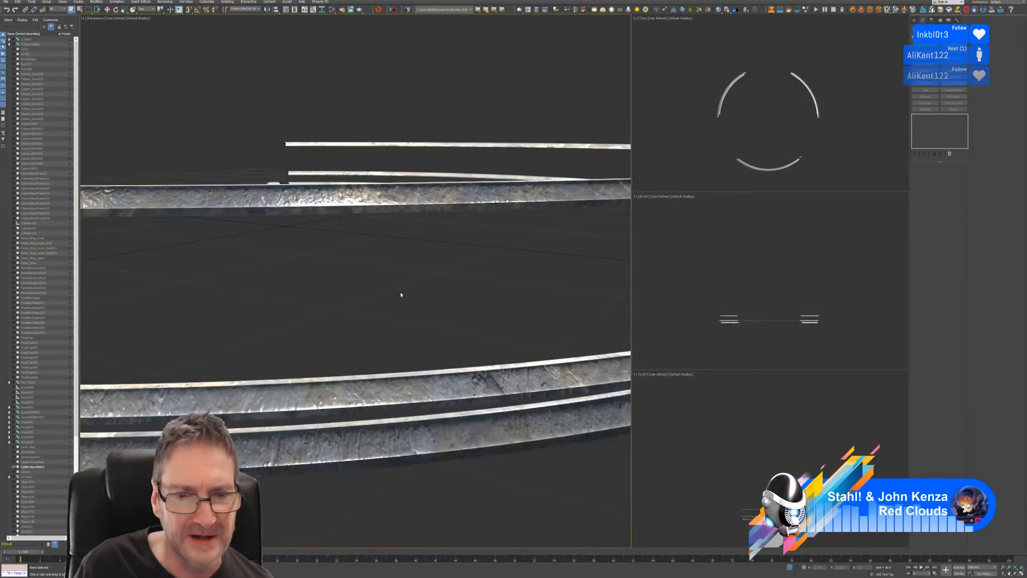
scroll(400, 294, "down", 5)
mouse_move(358, 303)
middle_mouse_down("alt")
mouse_move(367, 307)
mouse_move(305, 312)
mouse_move(429, 307)
mouse_move(359, 313)
middle_mouse_up("alt")
scroll(387, 395, "up", 2)
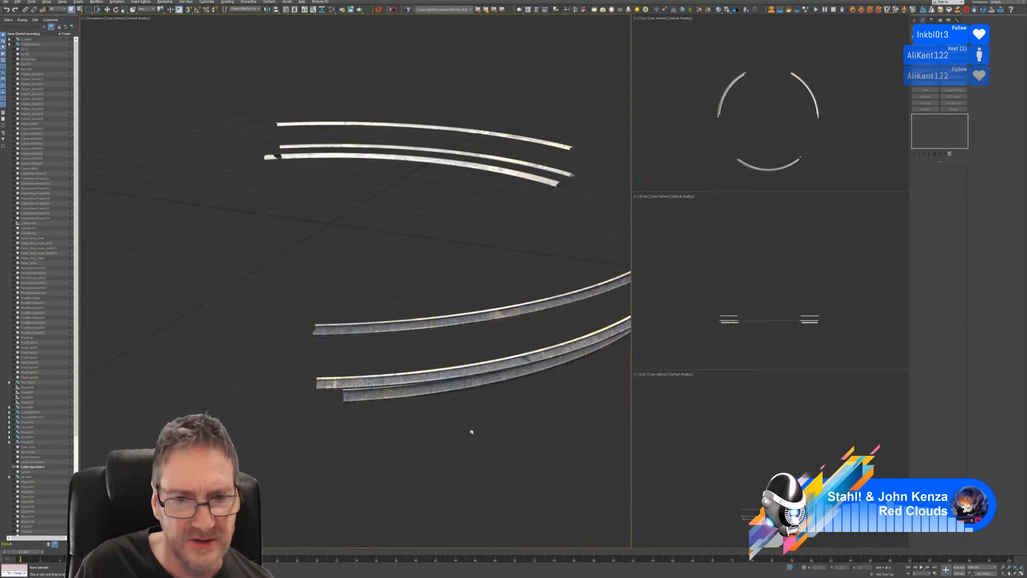
middle_click_drag(472, 431, 467, 430, "alt")
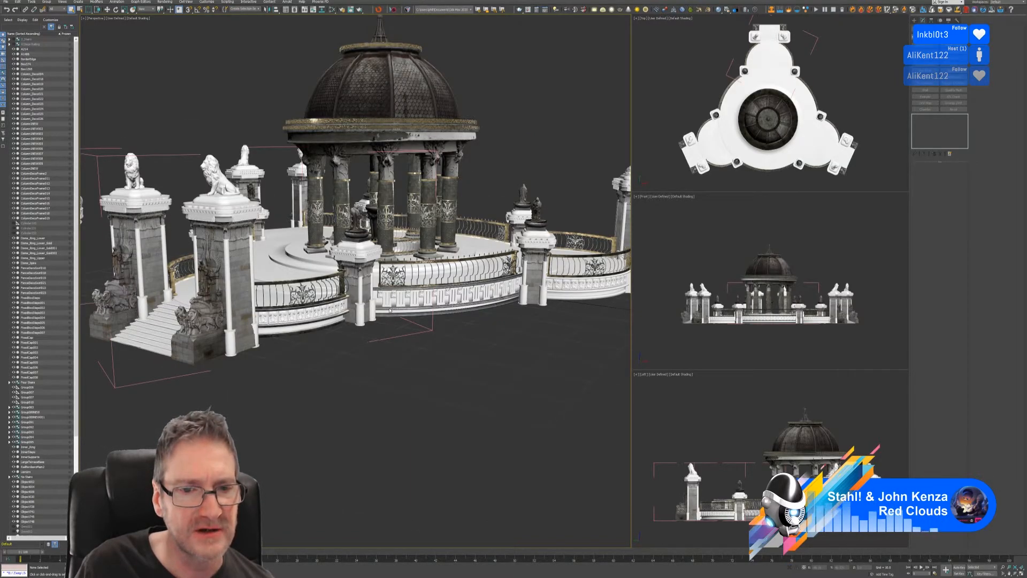
- Examine the newly textured rail borders around the gazebo's base between the pillars from several angles
scroll(389, 315, "up", 2)
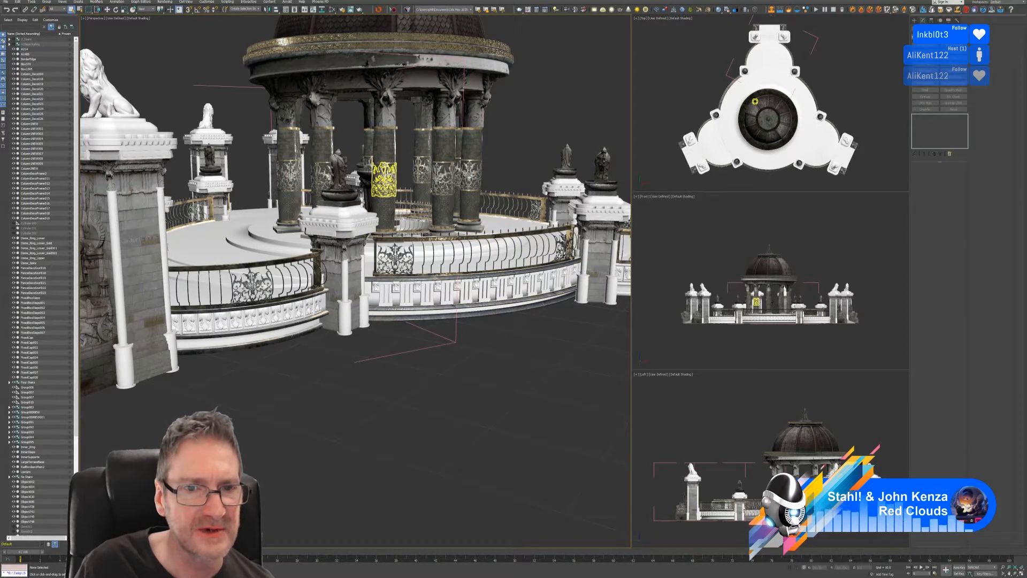
left_click(383, 180)
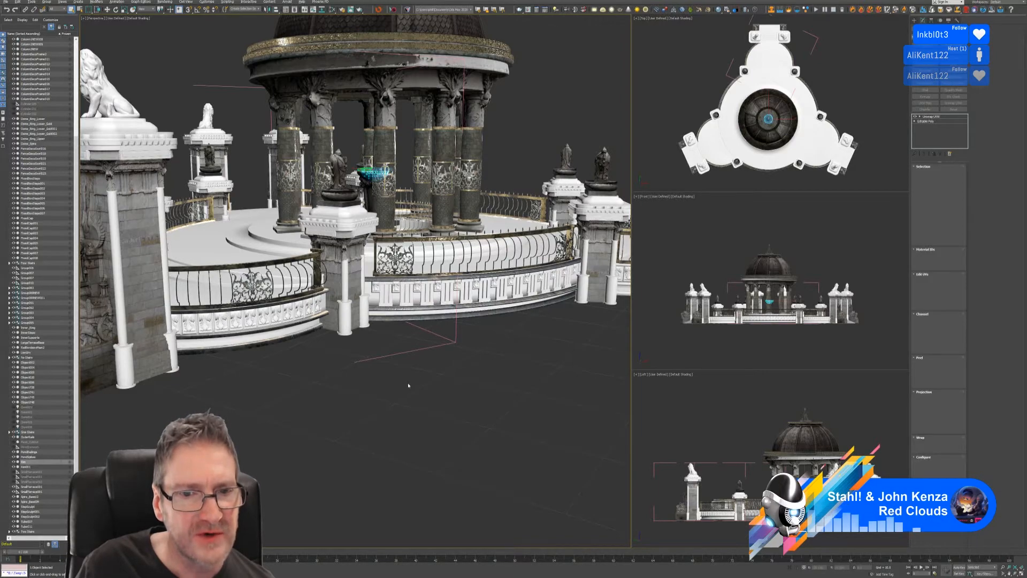
middle_click_drag(408, 386, 537, 298, "alt")
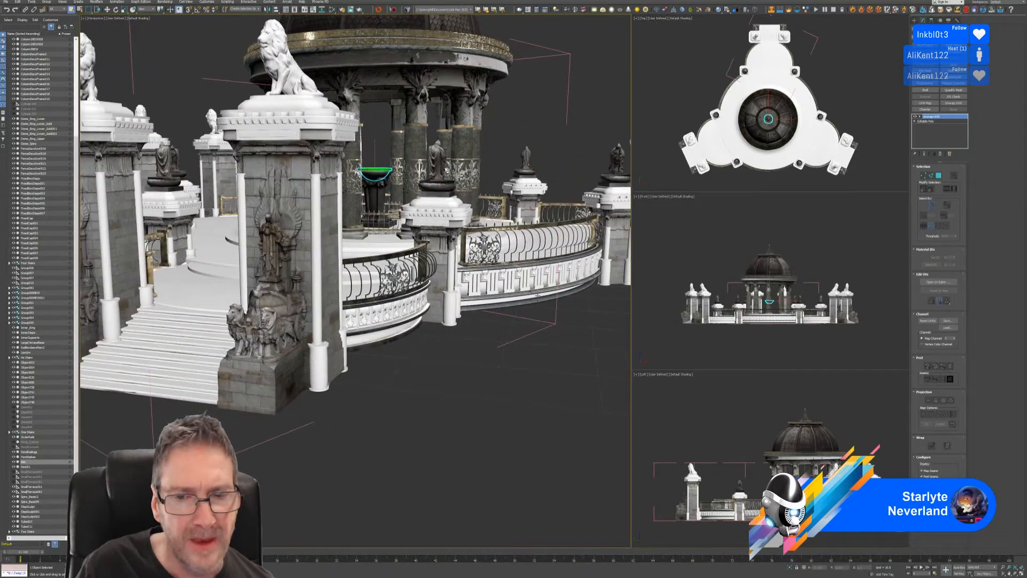
scroll(538, 298, "up", 3)
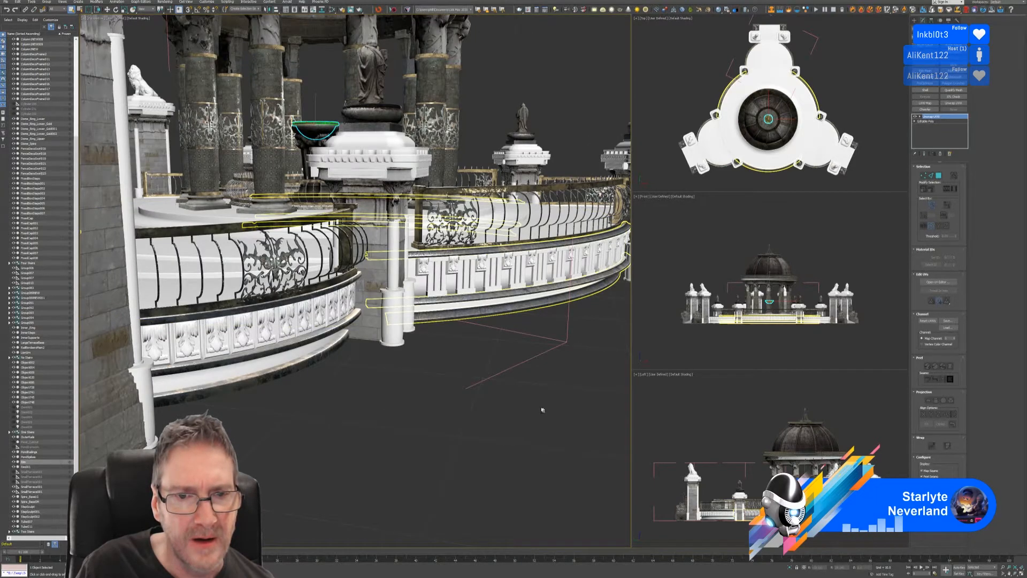
mouse_move(542, 410)
middle_mouse_down("alt")
mouse_move(528, 401)
mouse_move(540, 410)
mouse_move(547, 401)
middle_mouse_up("alt")
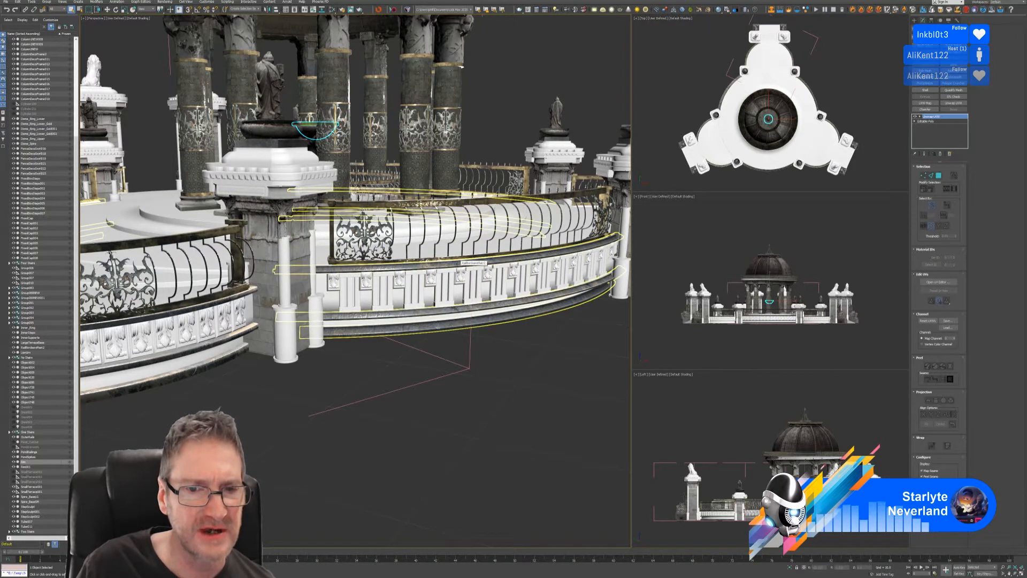
scroll(406, 236, "up", 3)
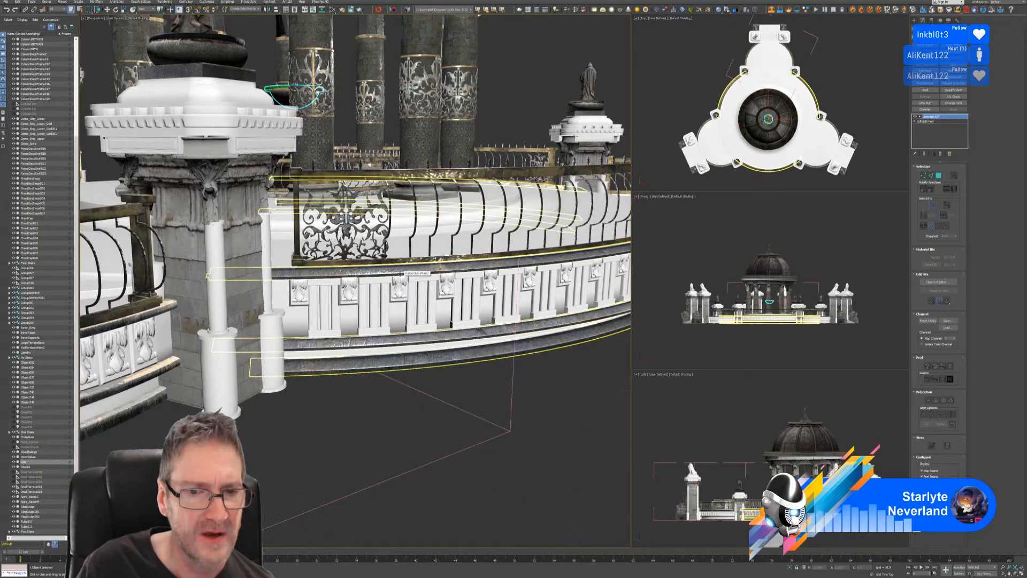
scroll(401, 274, "down", 5)
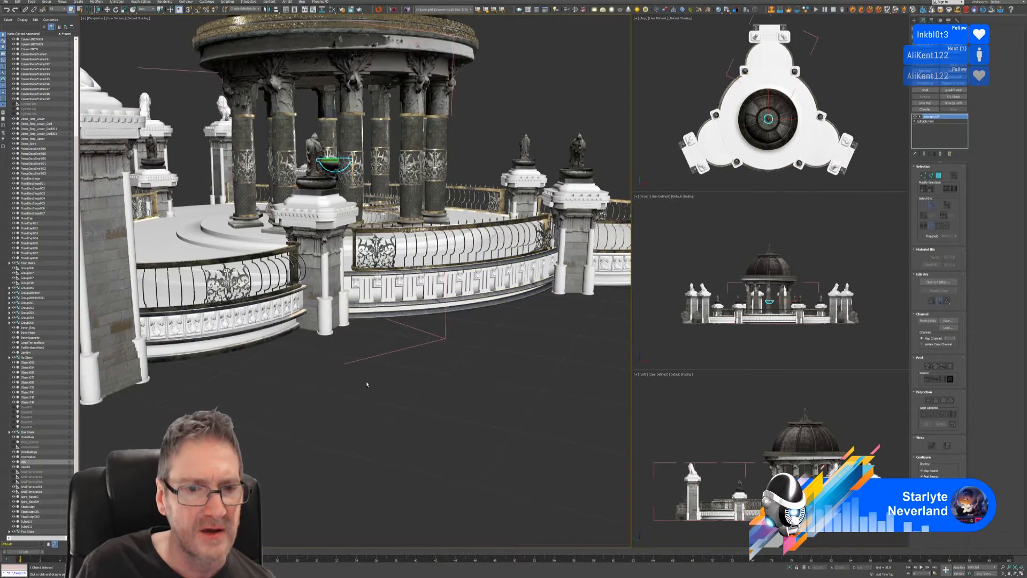
mouse_move(367, 384)
middle_mouse_down("alt")
mouse_move(358, 405)
mouse_move(373, 400)
middle_mouse_up("alt")
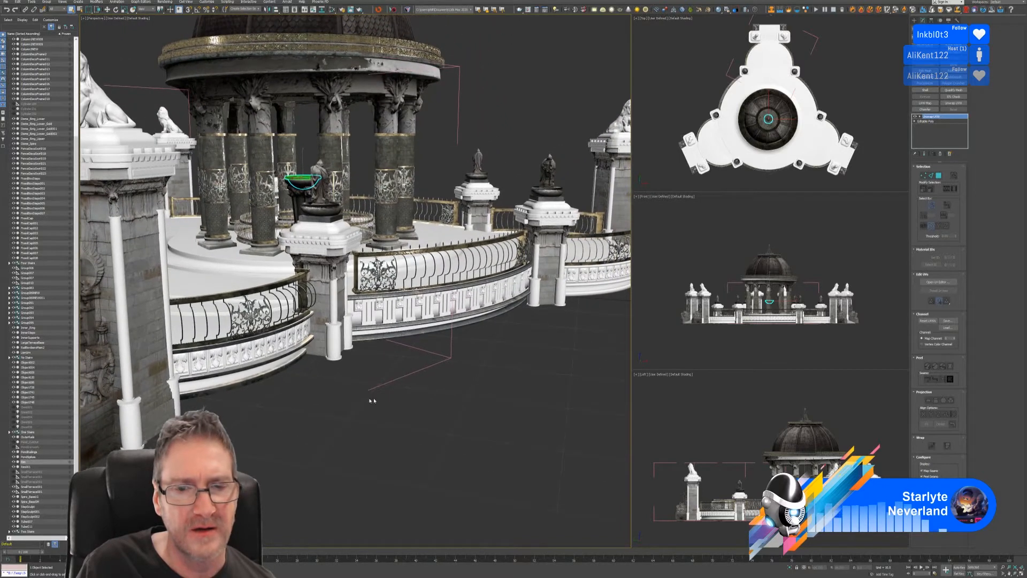
- Save the scene with nothing selected and frame the whole gazebo in the perspective viewport
left_click(491, 377)
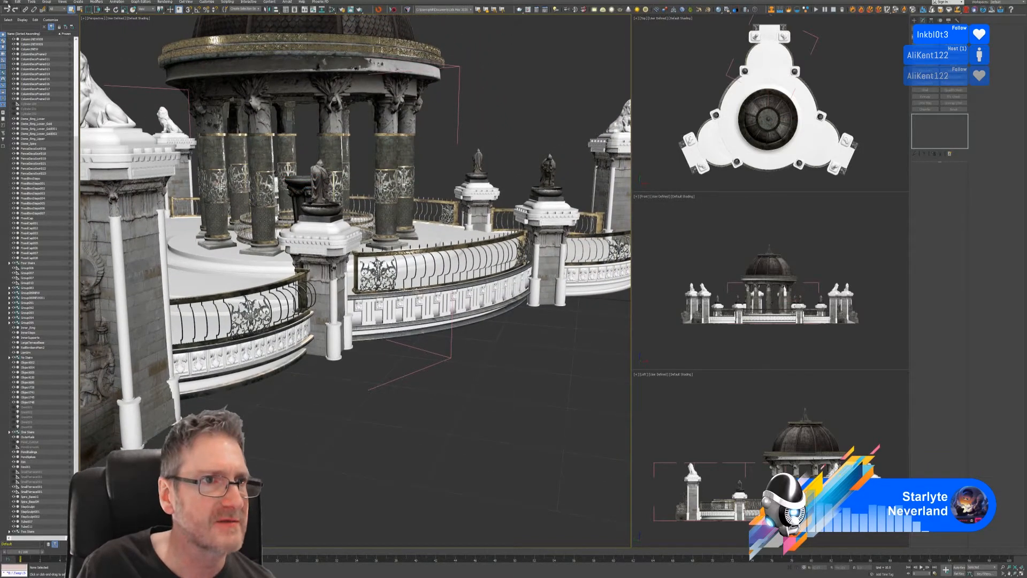
key("ctrl+s")
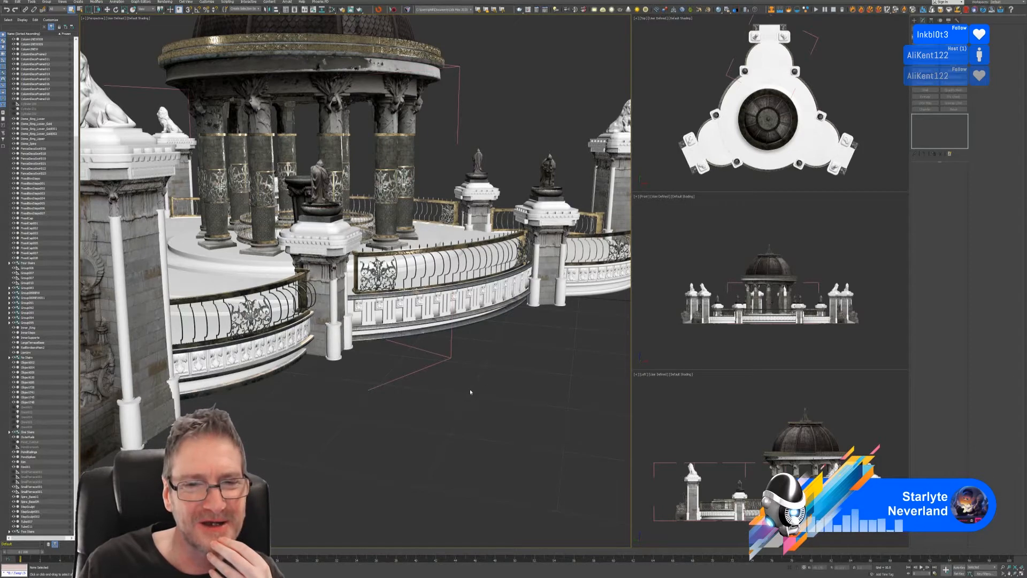
key("z")
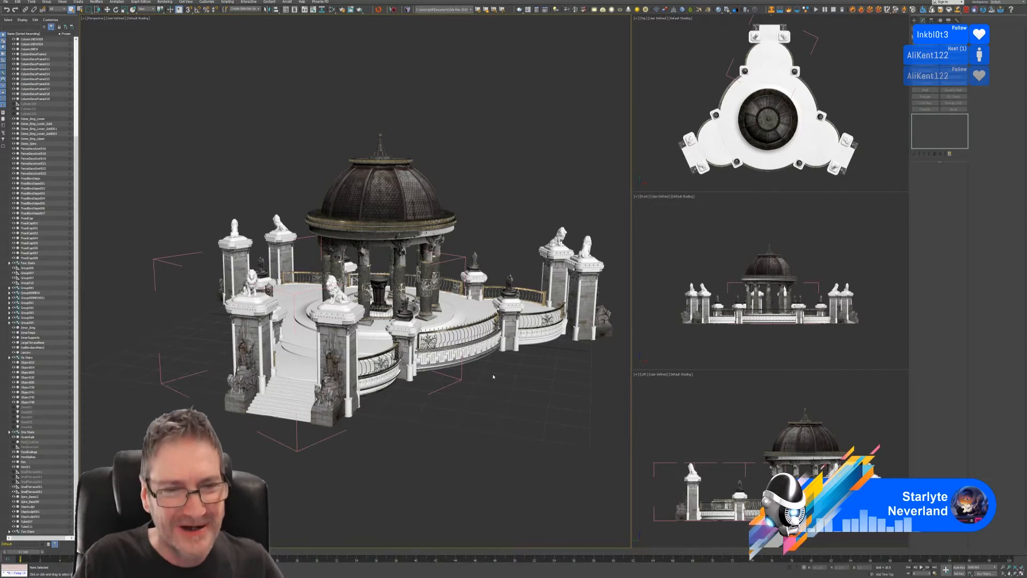
middle_click_drag(485, 371, 485, 372, "alt")
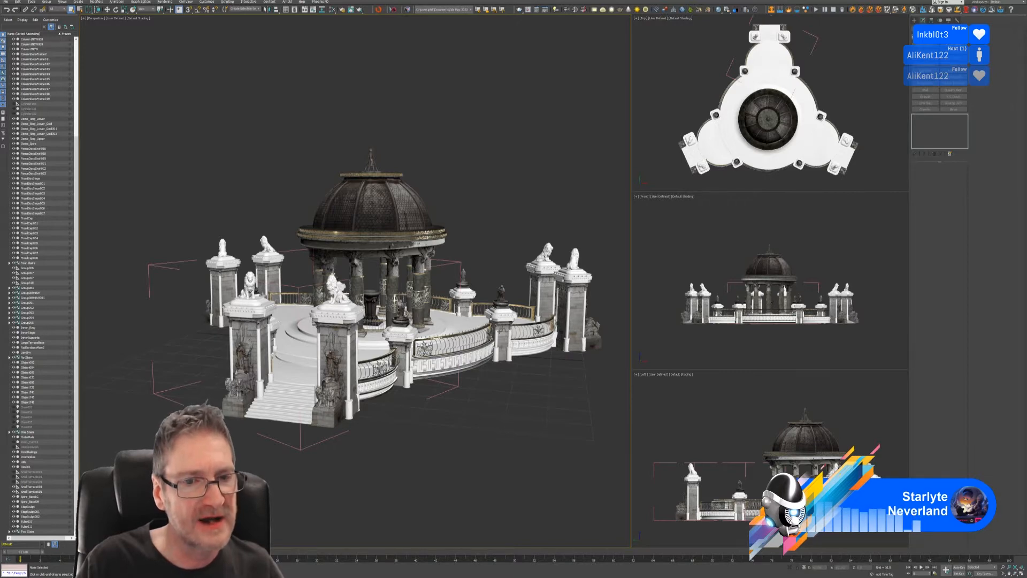
scroll(468, 359, "up", 3)
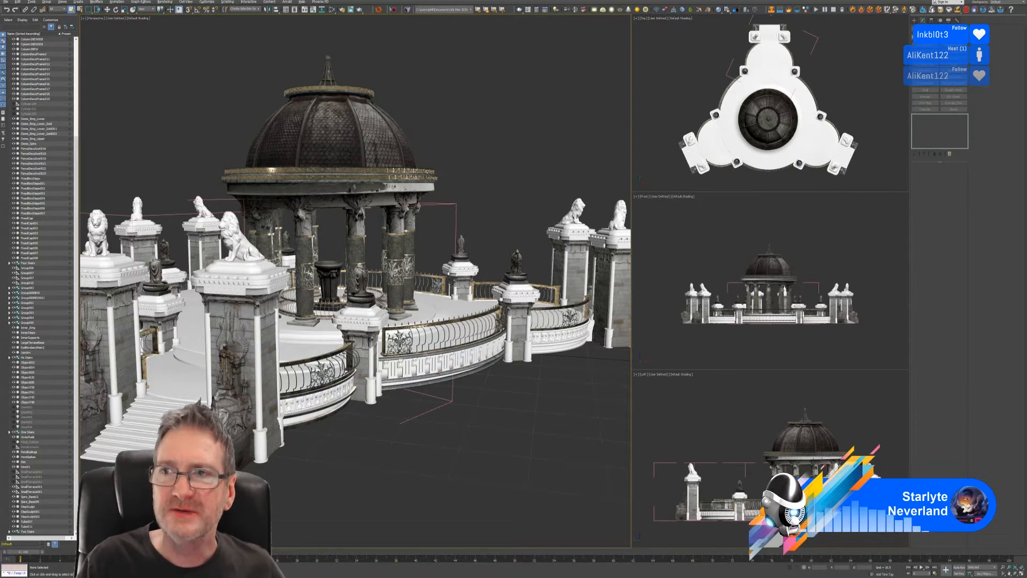
- Switch to Substance Alchemist and open its Create workspace
key("super+d")
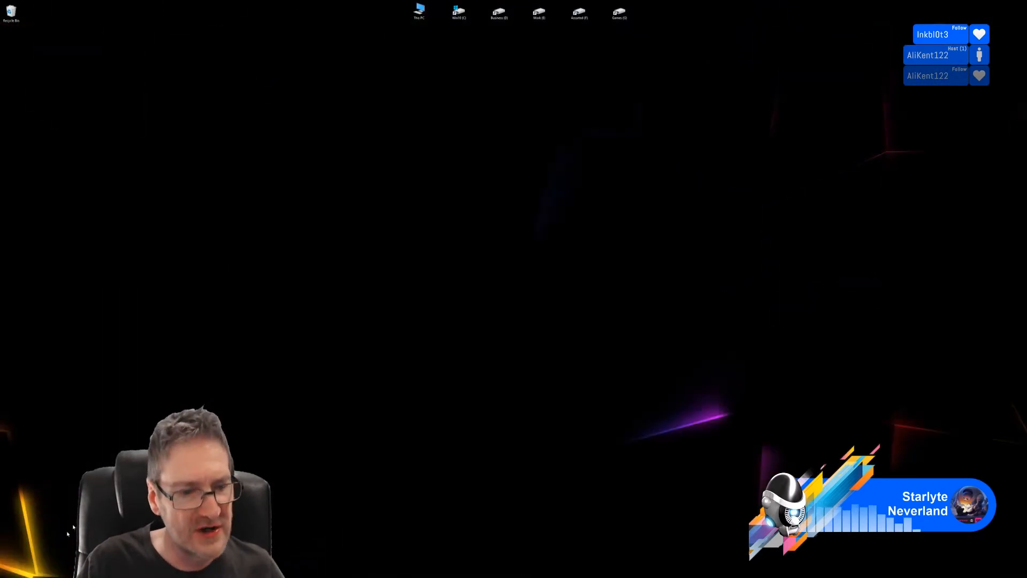
key("super")
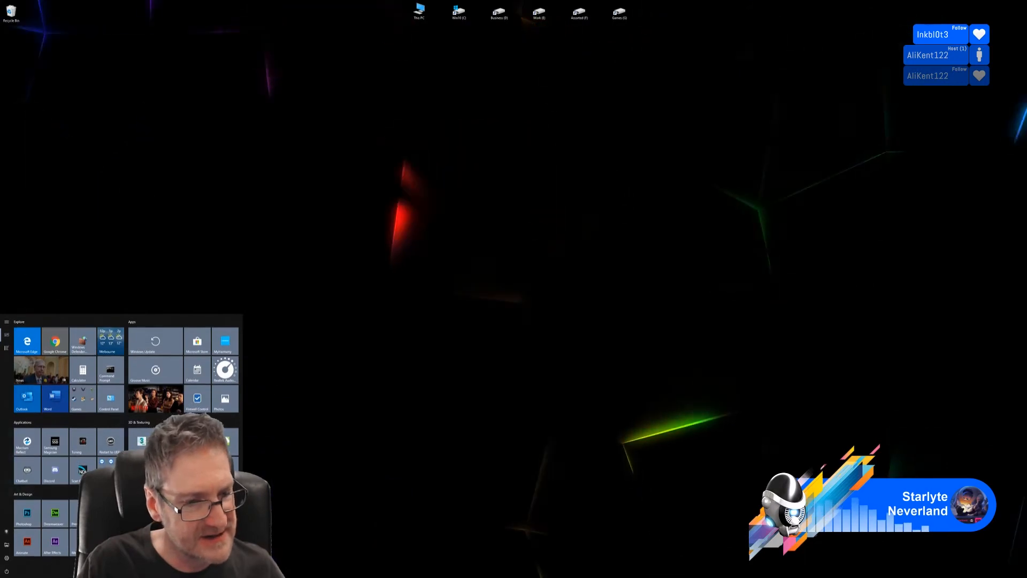
key("super")
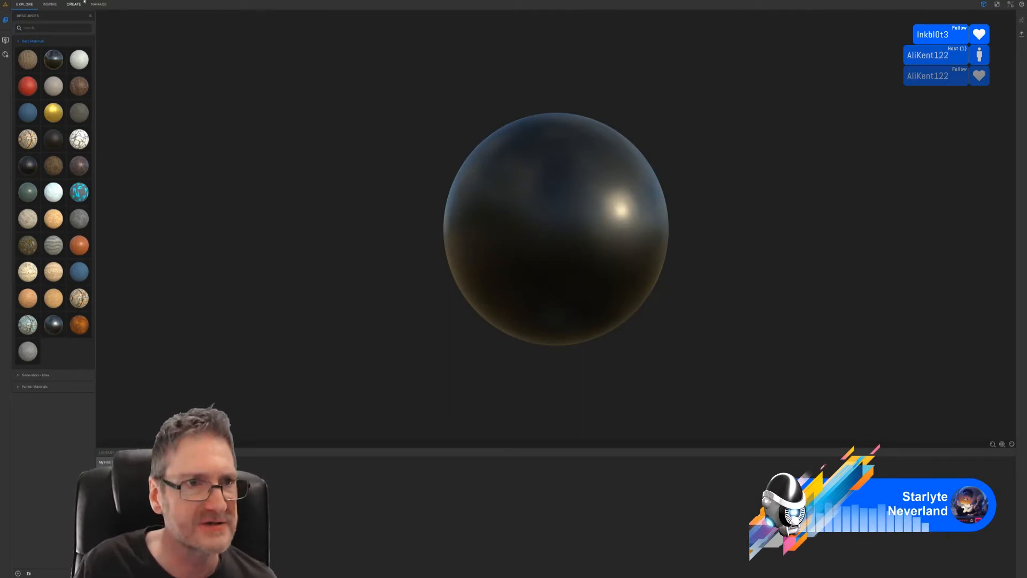
left_click(73, 4)
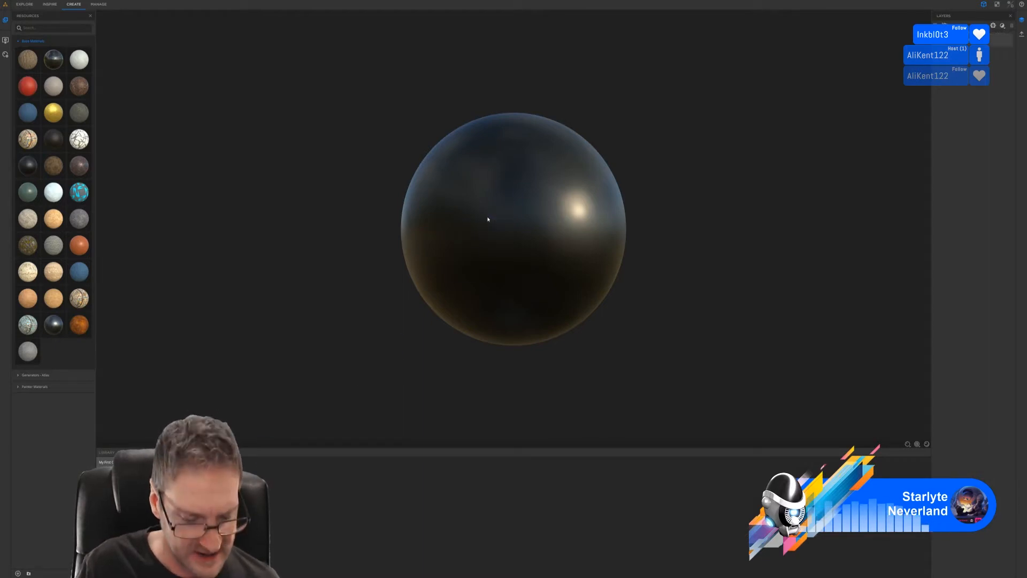
- Examine the weathered blue-and-white glass mosaic material on the preview sphere, both close up and from different angles
left_click_drag(487, 220, 541, 203)
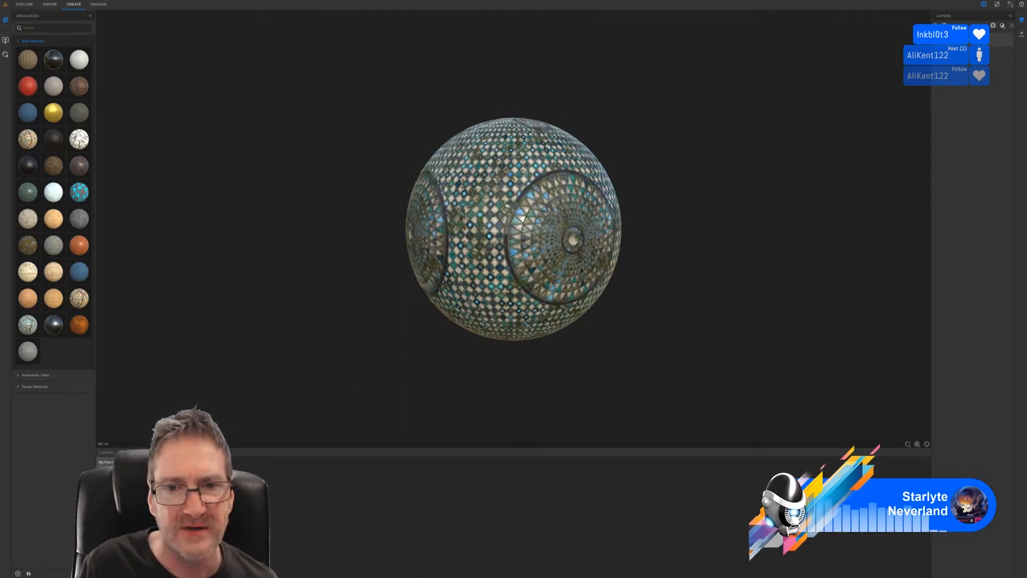
scroll(466, 207, "up", 5)
left_click_drag(417, 205, 598, 190)
scroll(597, 189, "up", 3)
scroll(598, 189, "up", 2)
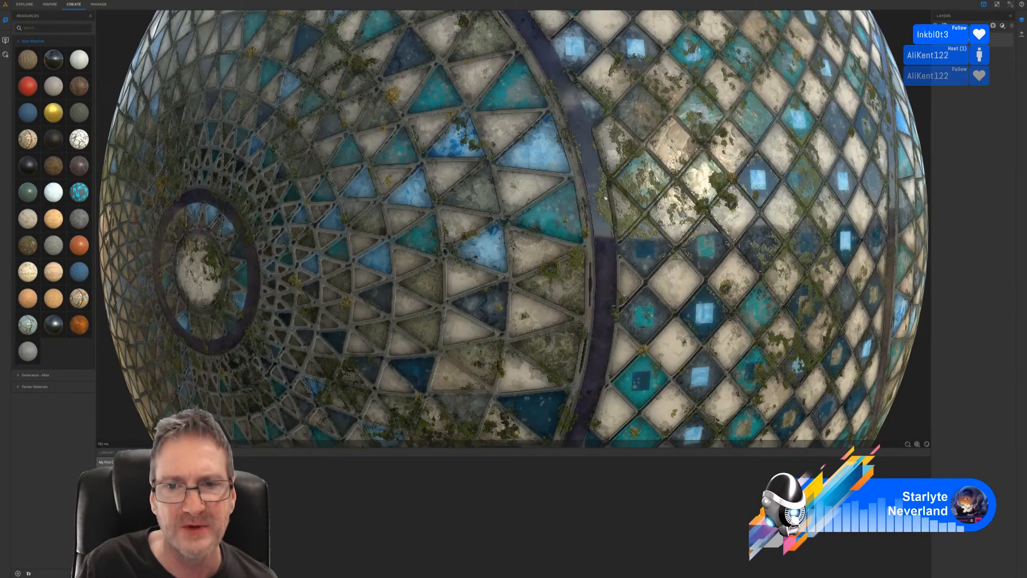
left_click_drag(672, 94, 658, 175)
left_click_drag(436, 259, 453, 261)
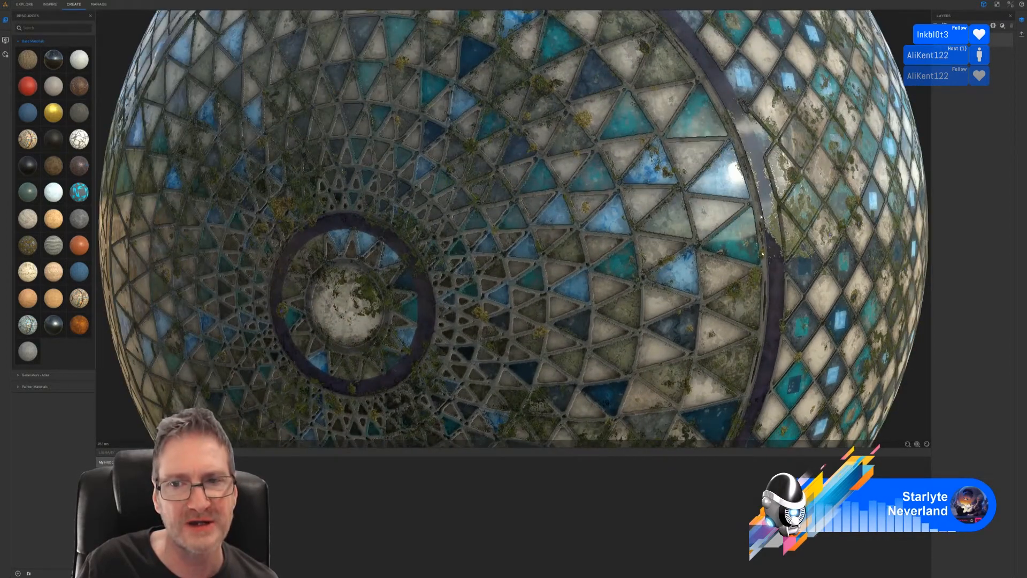
scroll(557, 236, "down", 3)
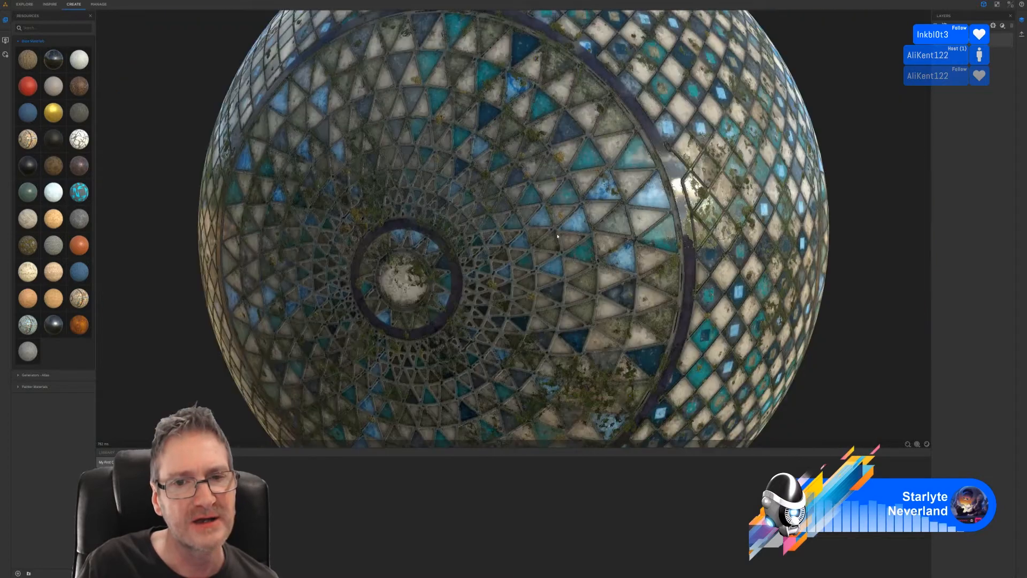
- Try another base material from the library on the mosaic preview sphere, inspect its stone tiles, and undo the change
scroll(557, 236, "down", 2)
left_click_drag(556, 235, 499, 237)
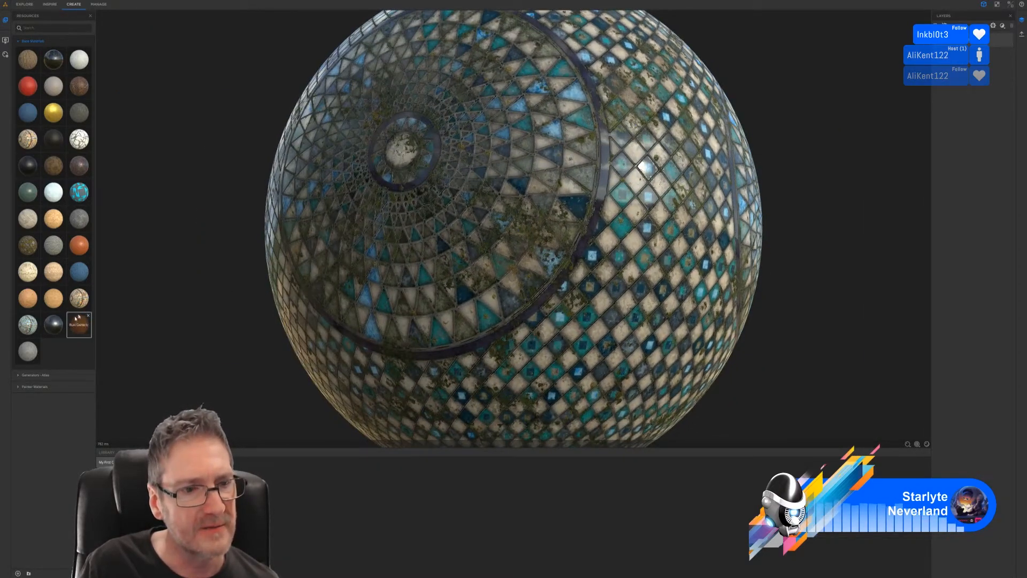
left_click_drag(81, 303, 321, 276)
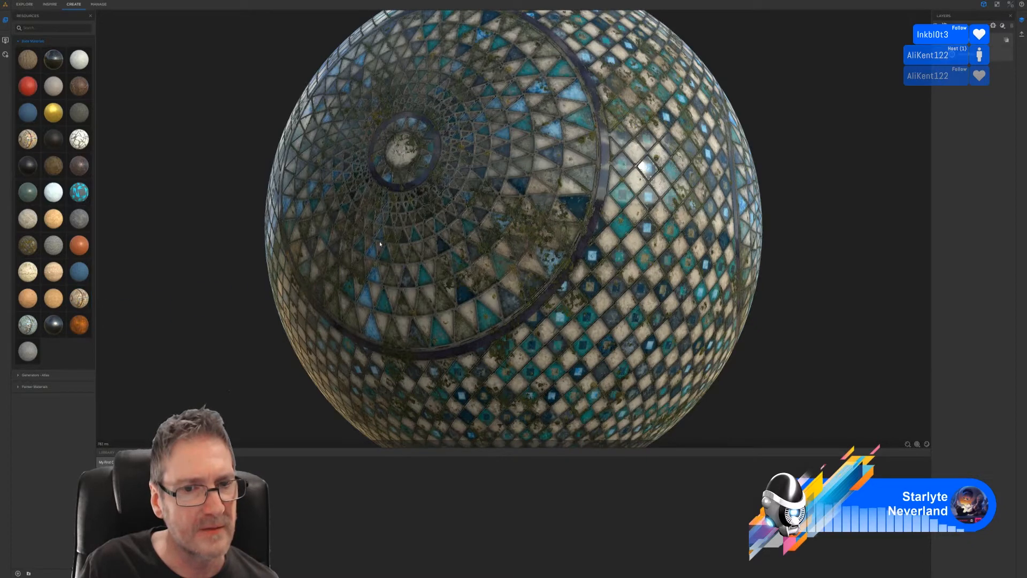
left_click(80, 299)
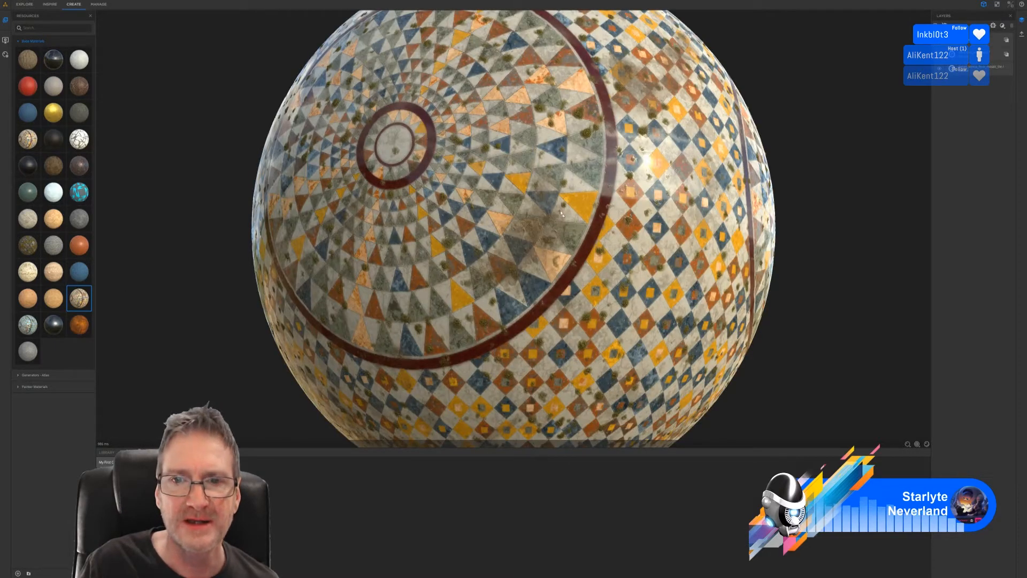
left_click_drag(561, 214, 508, 220)
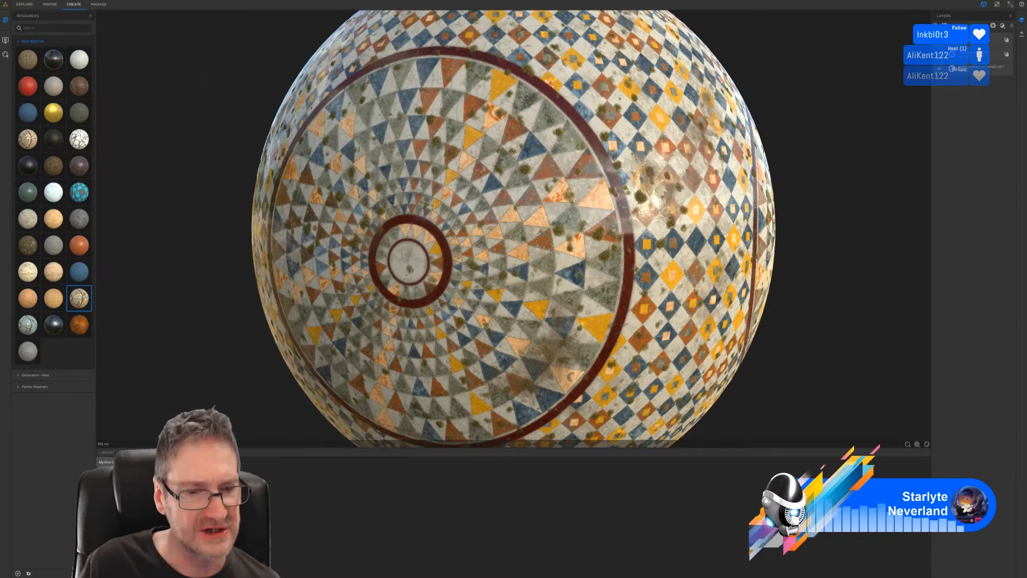
key("ctrl+z")
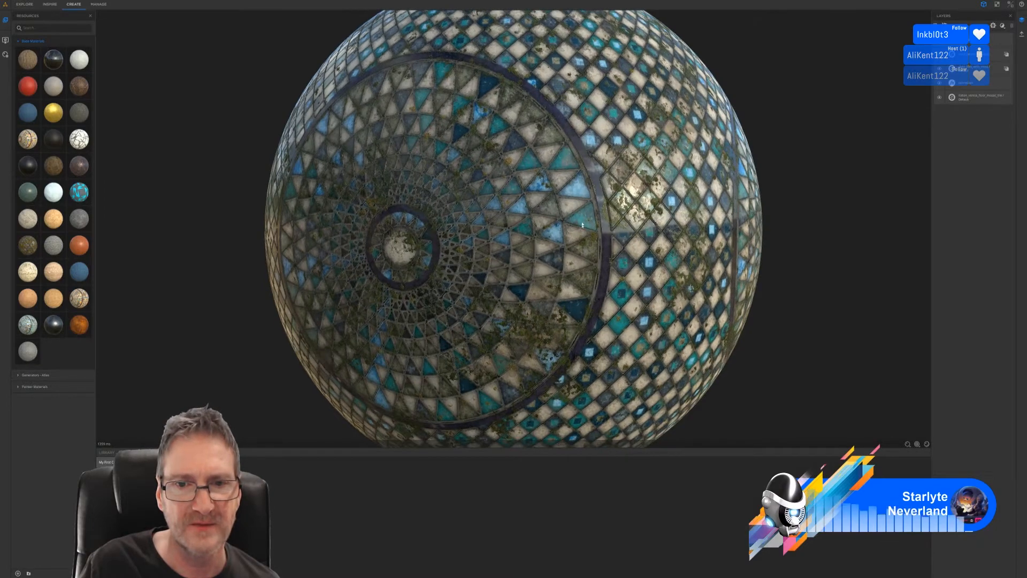
- Examine the blue-and-white mosaic's tiles, grout and moss on the preview sphere, both close up and from several angles
scroll(567, 227, "up", 5)
scroll(564, 224, "down", 5)
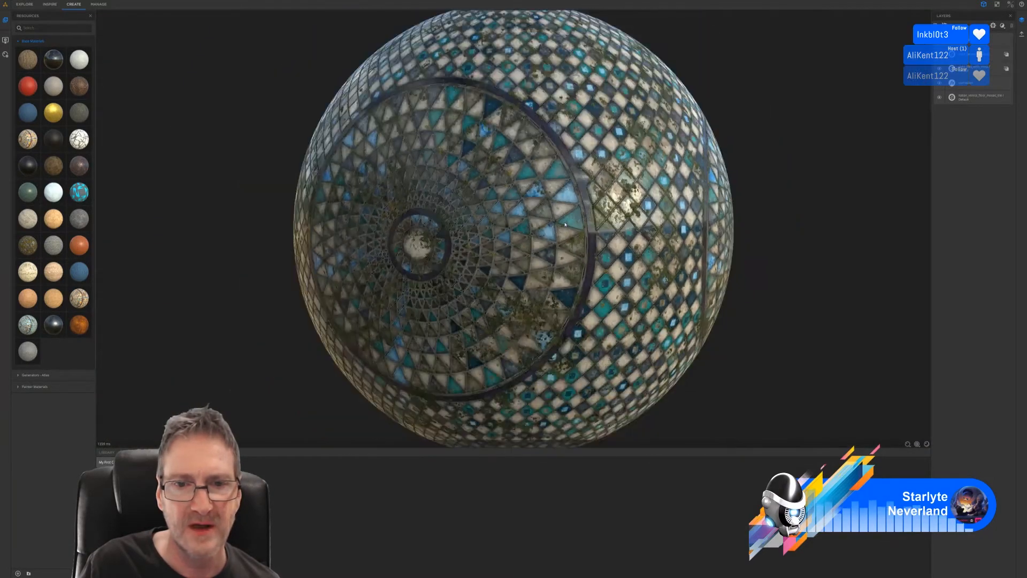
mouse_move(565, 224)
left_mouse_down()
mouse_move(549, 243)
mouse_move(580, 227)
mouse_move(556, 221)
left_mouse_up()
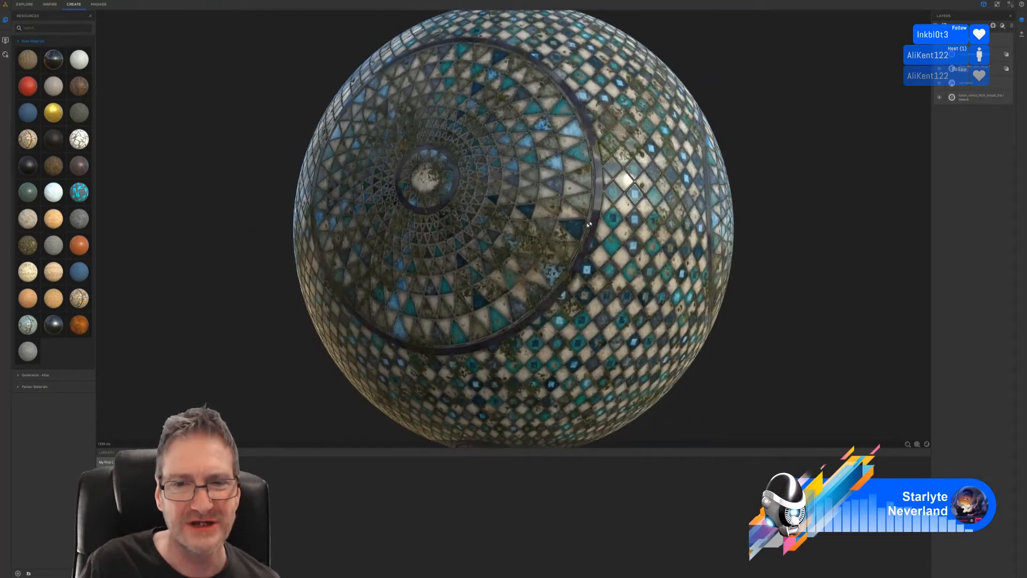
scroll(558, 200, "up", 3)
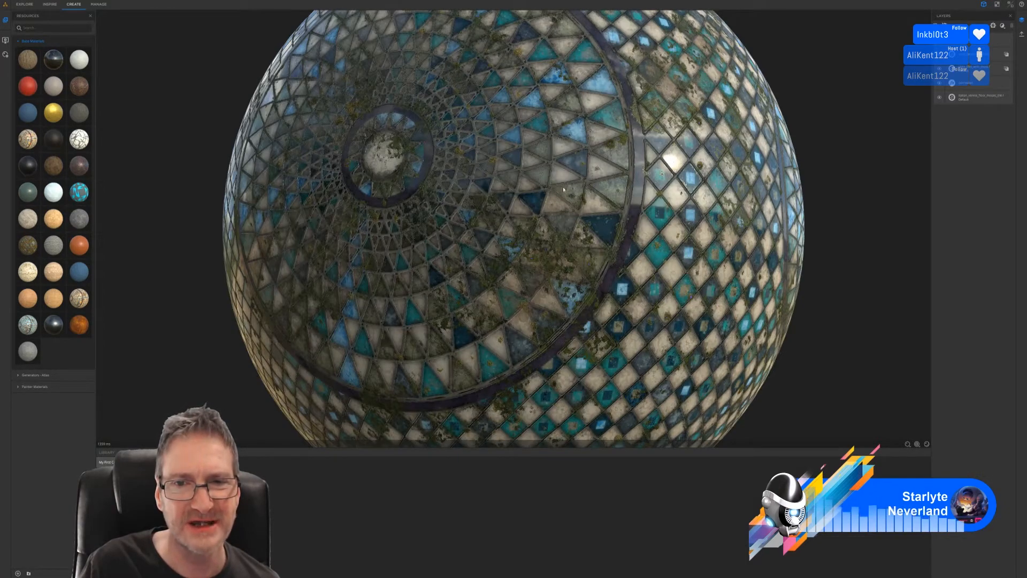
left_click_drag(663, 191, 632, 196)
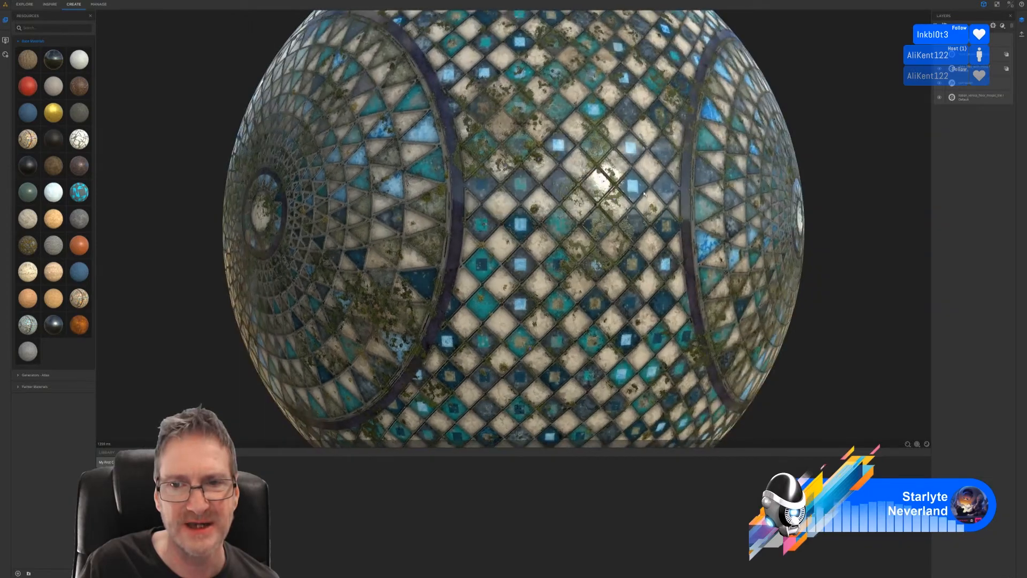
scroll(632, 195, "up", 6)
scroll(631, 199, "down", 8)
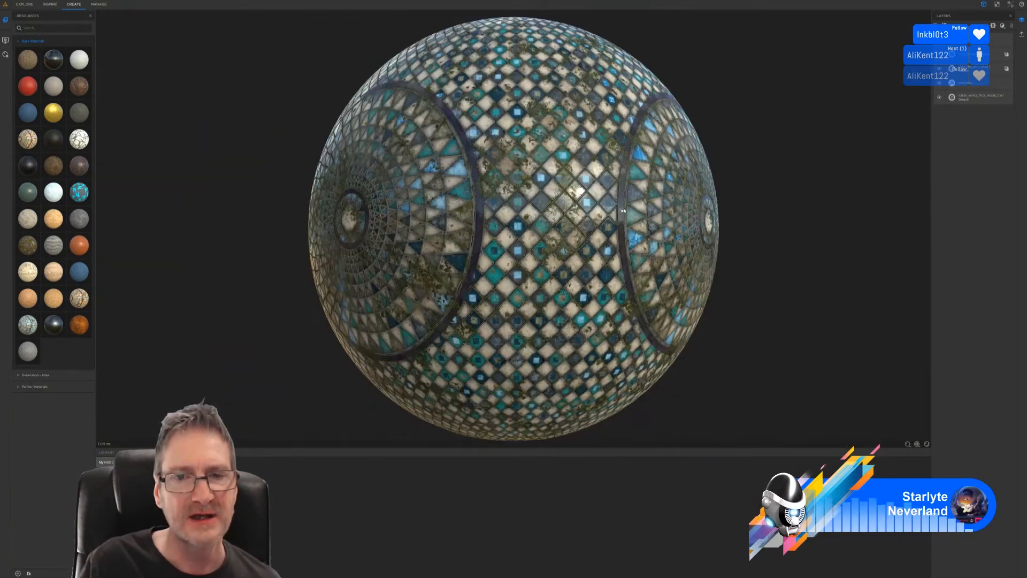
left_click_drag(625, 210, 525, 218)
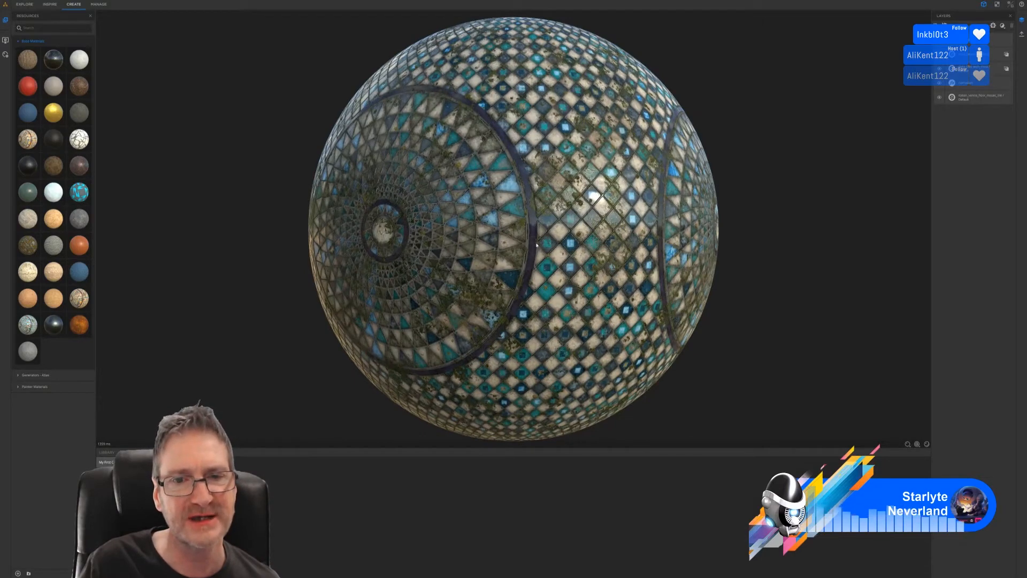
scroll(514, 230, "up", 4)
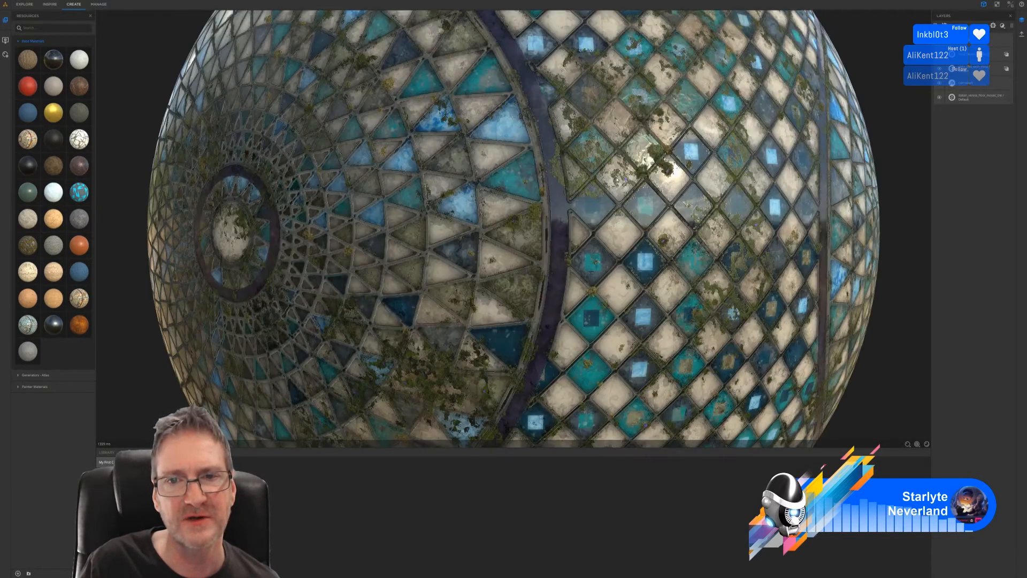
left_click_drag(624, 179, 549, 199)
scroll(588, 176, "up", 3)
scroll(587, 176, "down", 4)
scroll(634, 210, "down", 5)
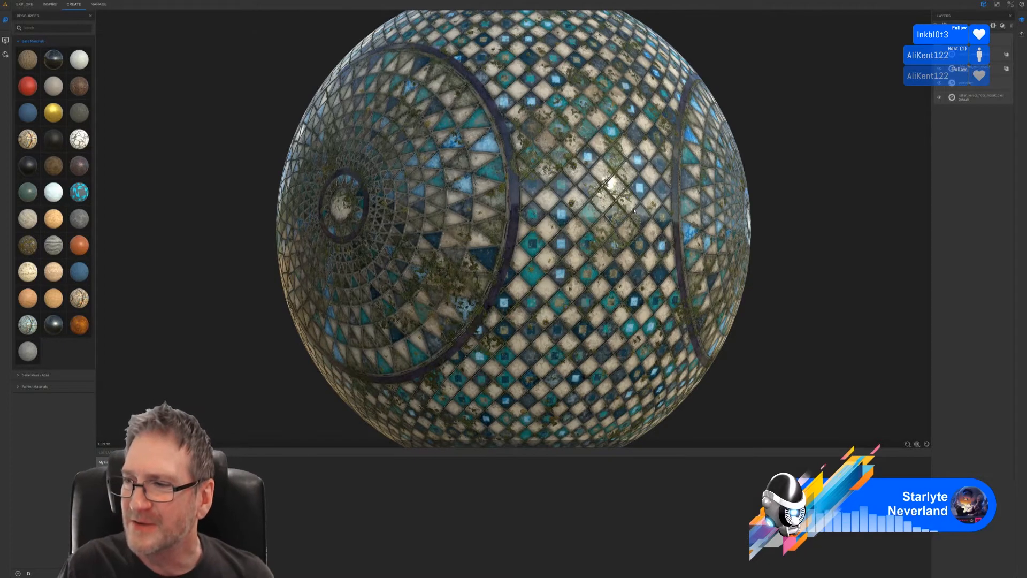
scroll(647, 235, "up", 3)
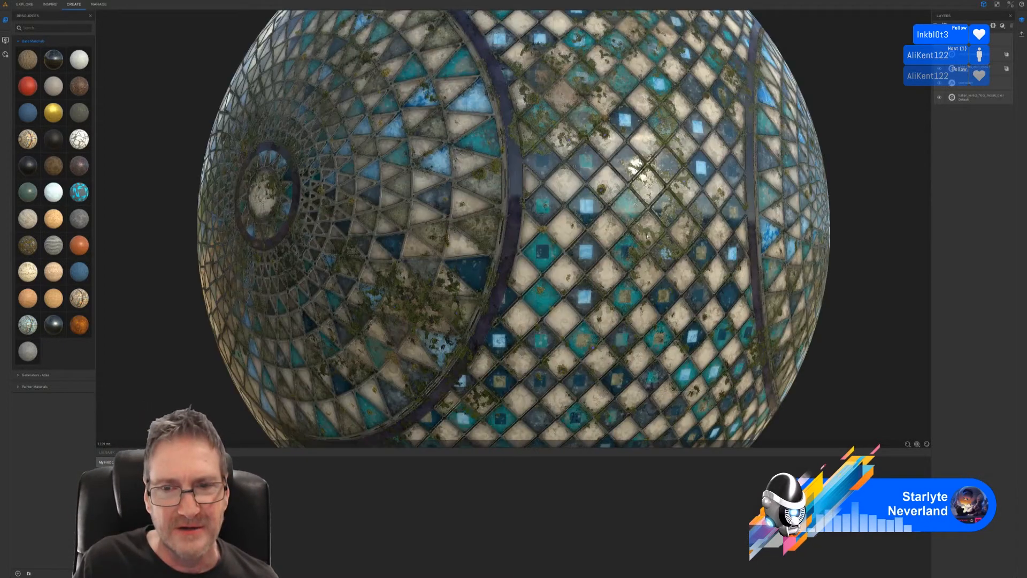
scroll(536, 130, "up", 2)
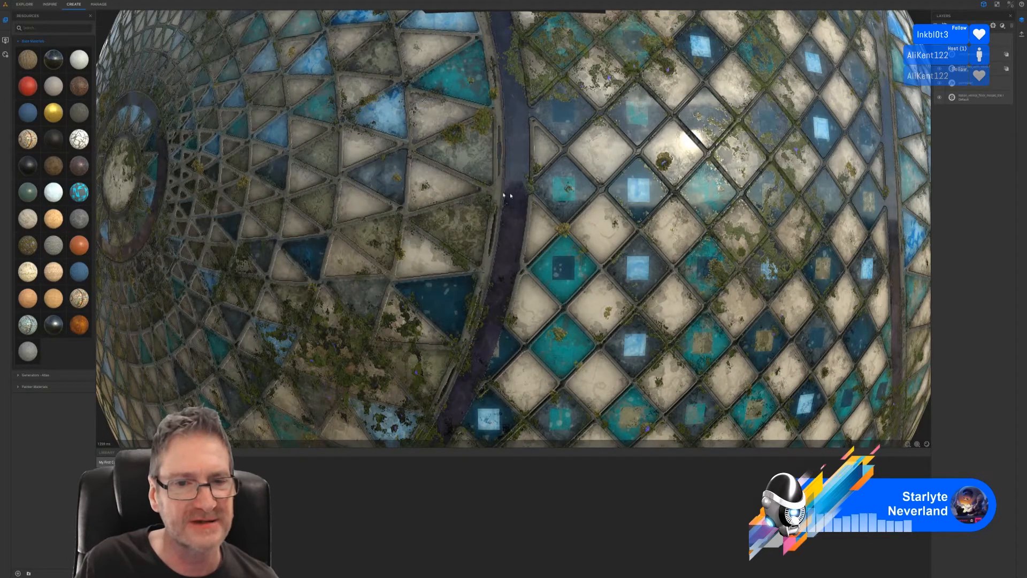
scroll(465, 324, "down", 5)
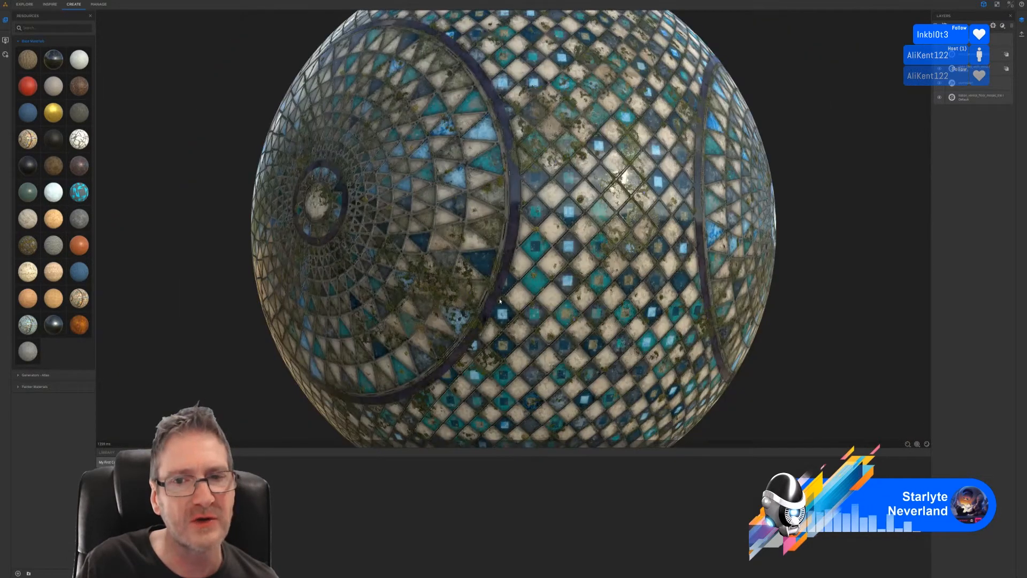
left_click_drag(512, 289, 547, 263)
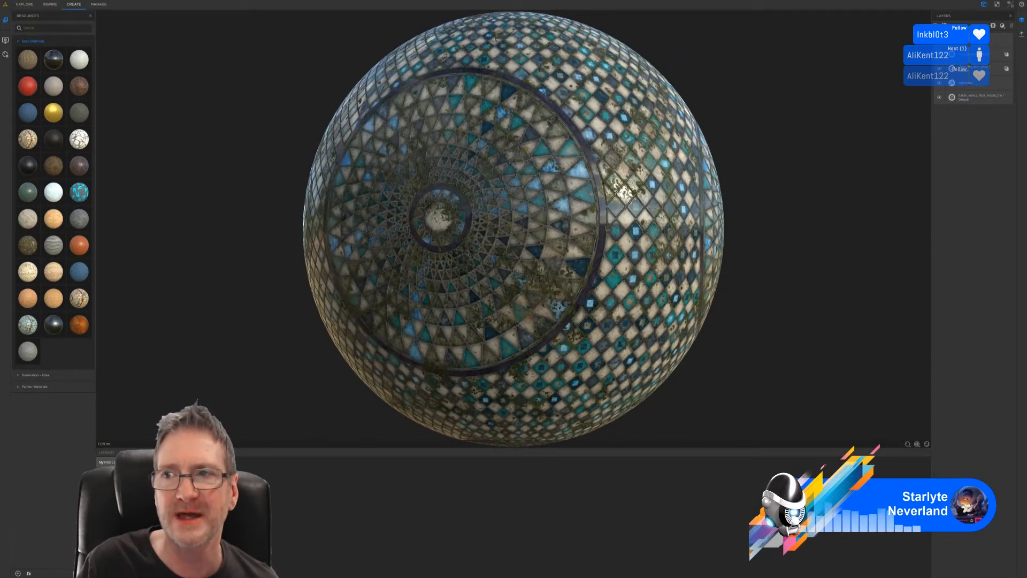
- Switch to the web browser and look through the PhilDoes3D home page
key("super+d")
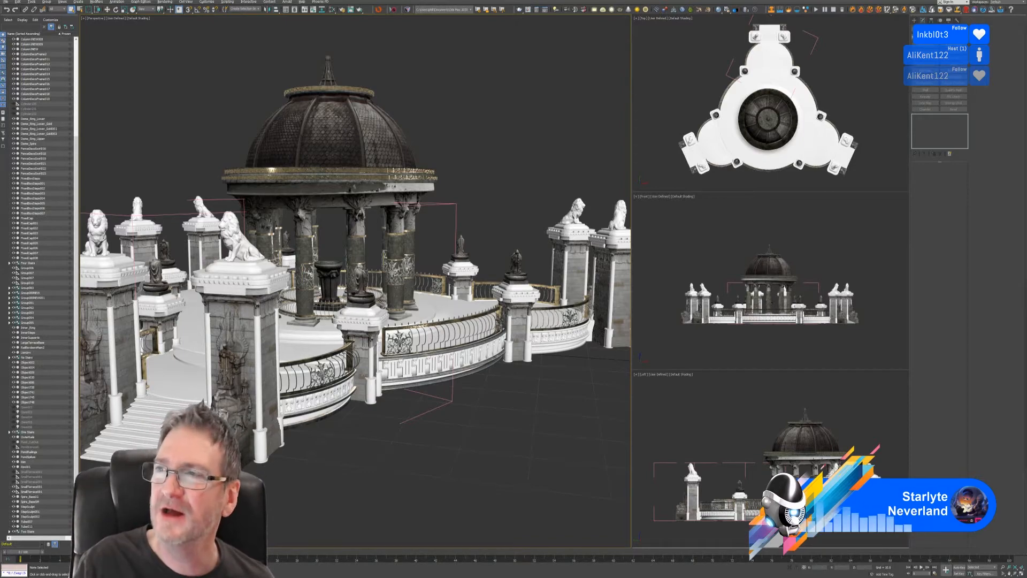
left_click_drag(1024, 85, 540, 78)
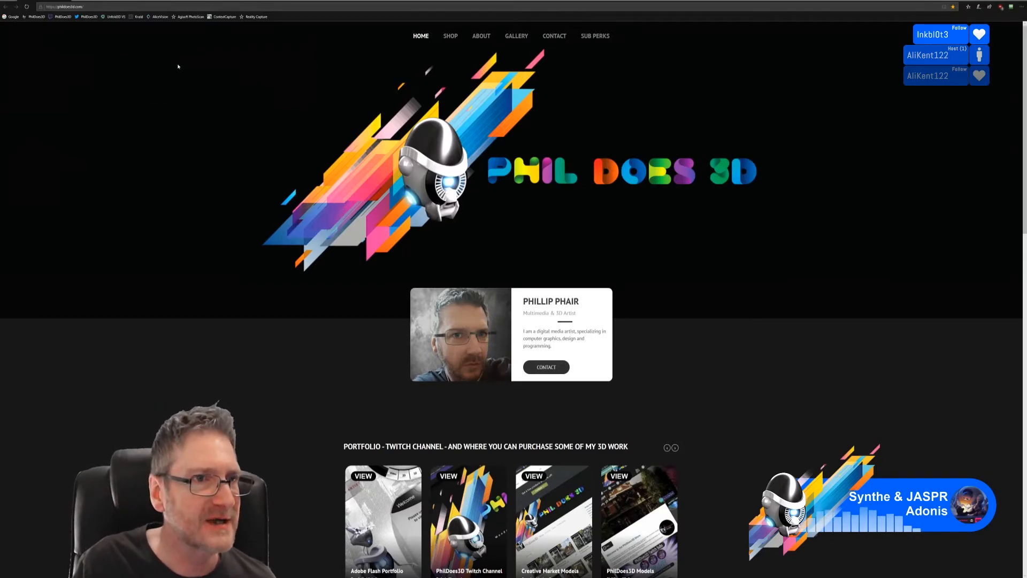
scroll(681, 374, "down", 15)
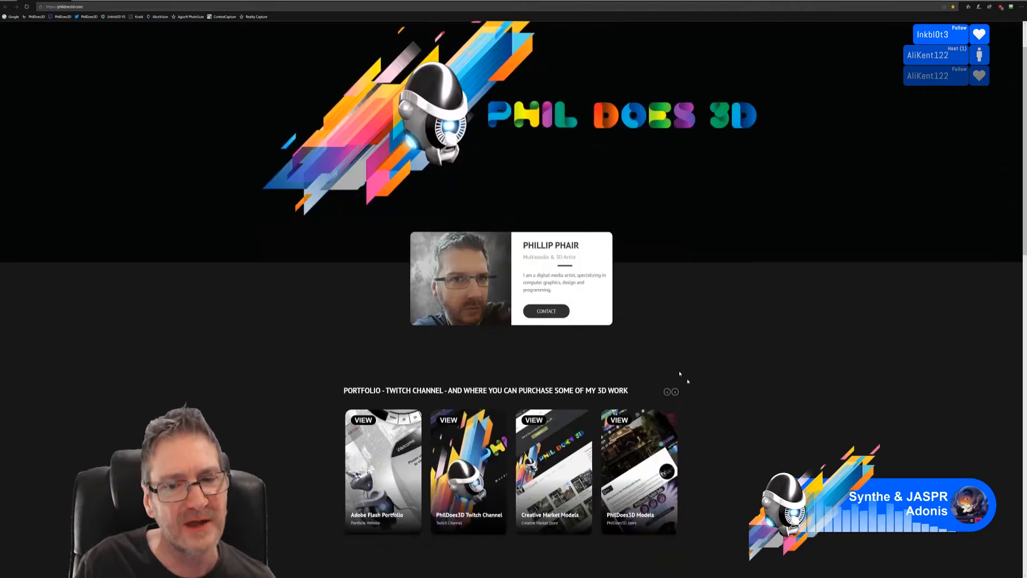
scroll(723, 437, "down", 3)
scroll(723, 438, "up", 20)
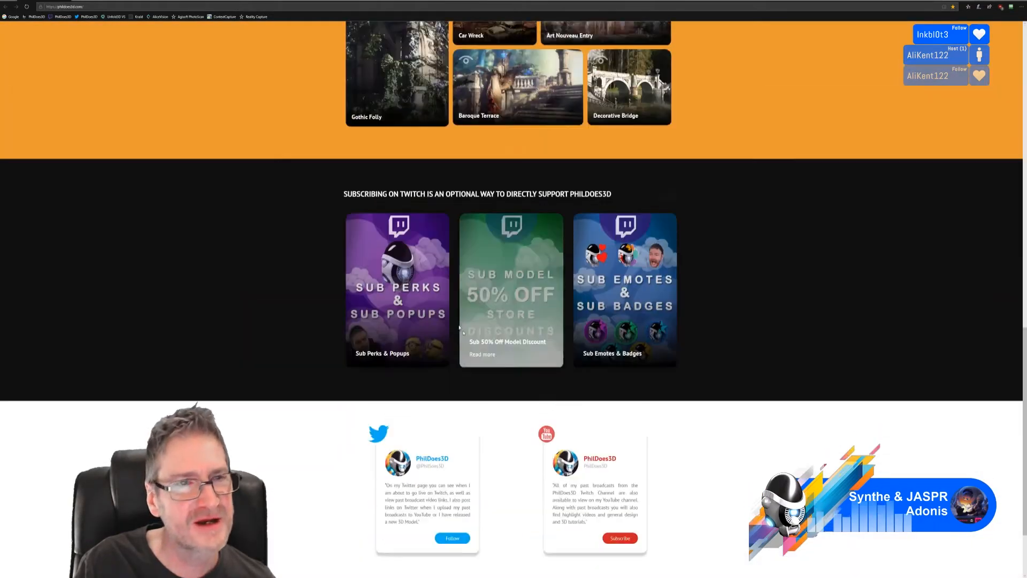
- Load the copied Discord image link of the rusty armoured vehicle and enlarge the picture around its side banner
left_click(106, 6)
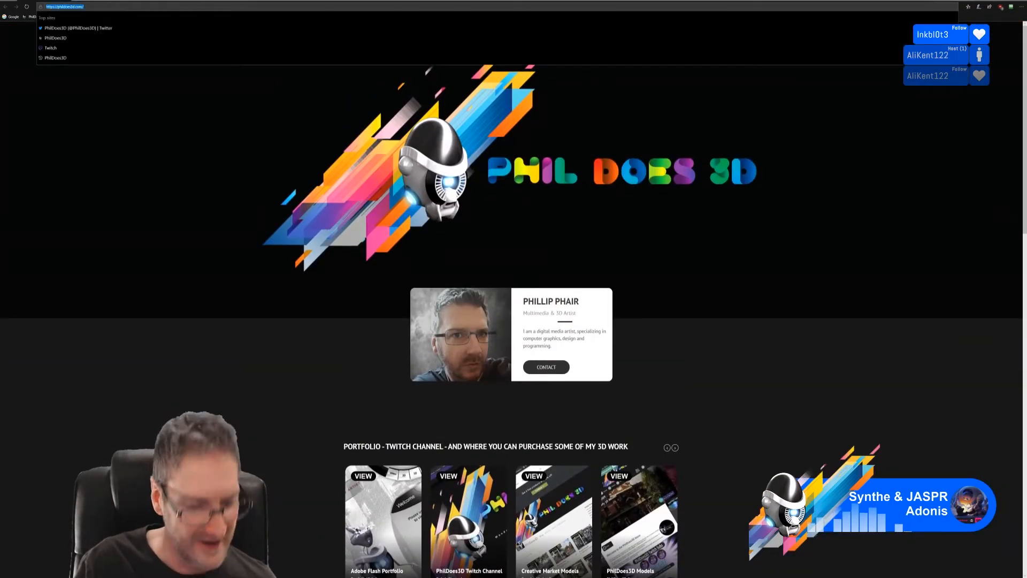
key("ctrl+v")
key("Return")
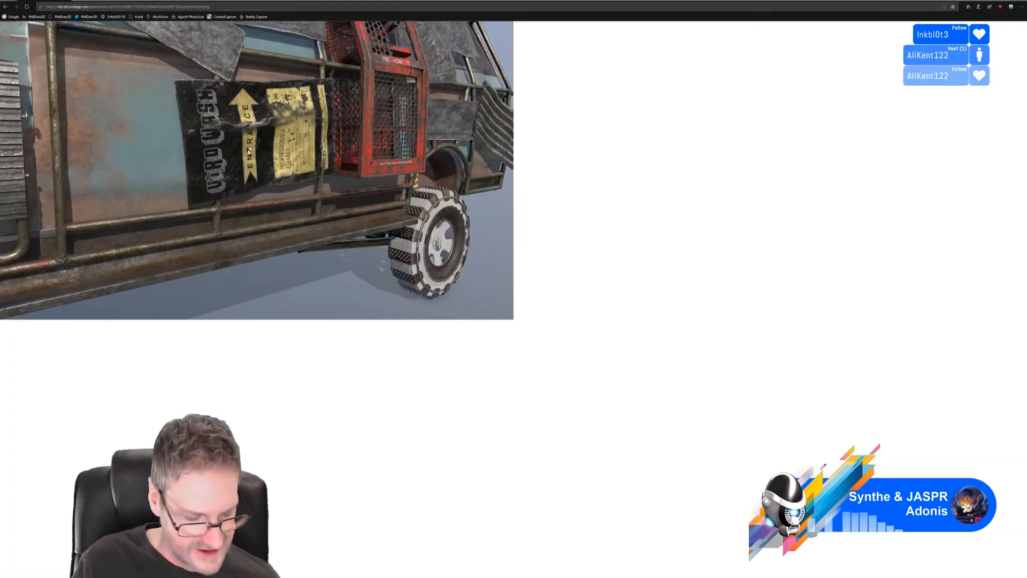
scroll(480, 176, "up", 3, "ctrl")
scroll(480, 176, "up", 2, "ctrl")
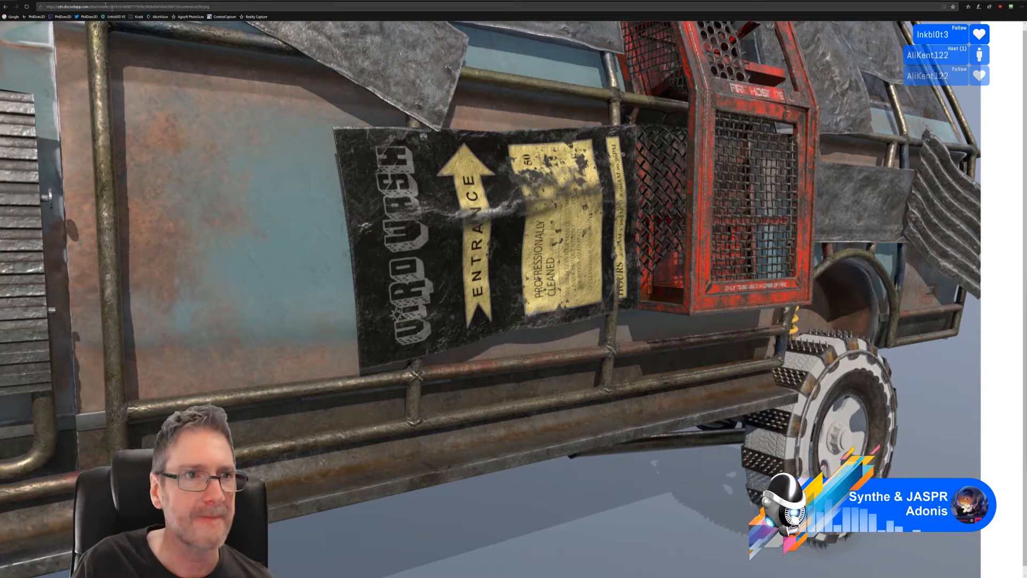
- Load the shared Discord images of the railgun's side view and its two perspective views in separate browser tabs
left_click(84, 1)
key("ctrl+v")
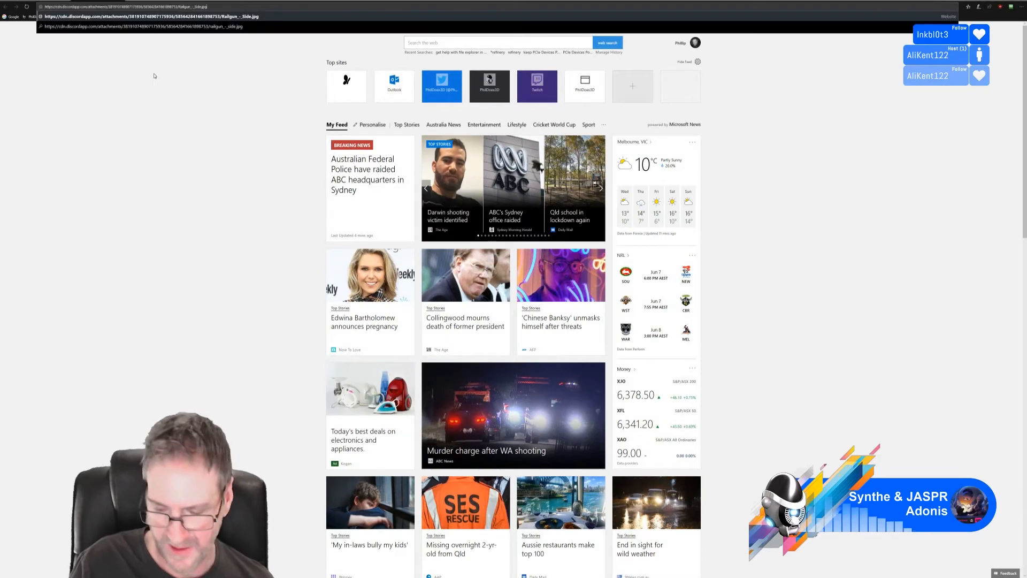
key("Return")
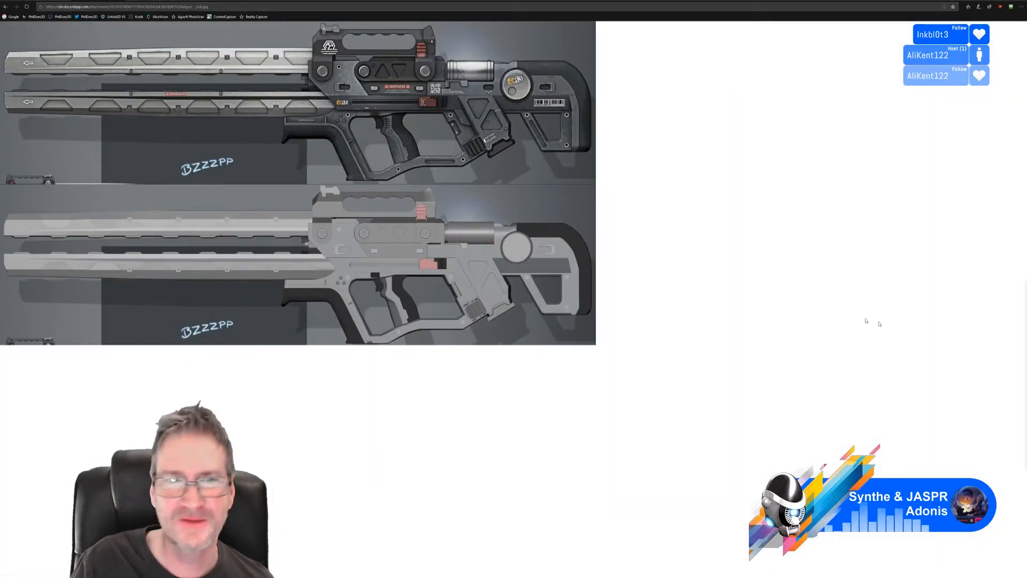
left_click(129, 2)
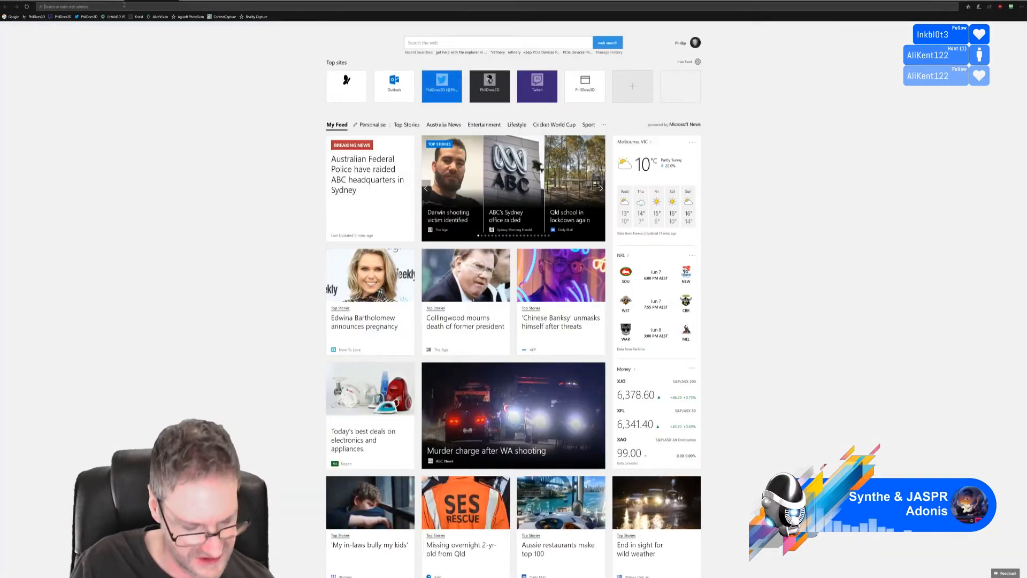
key("ctrl+v")
key("Return")
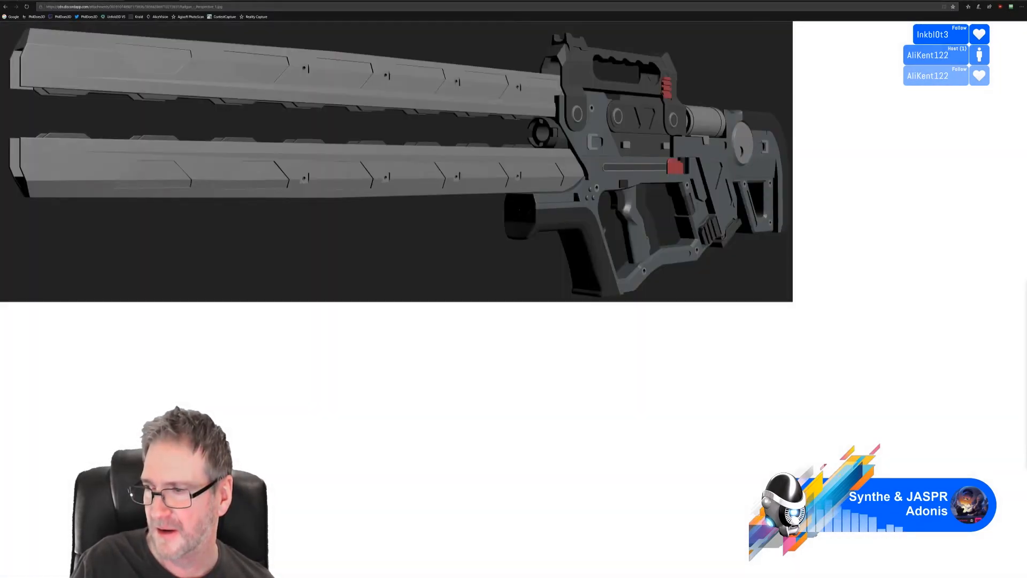
left_click(182, 2)
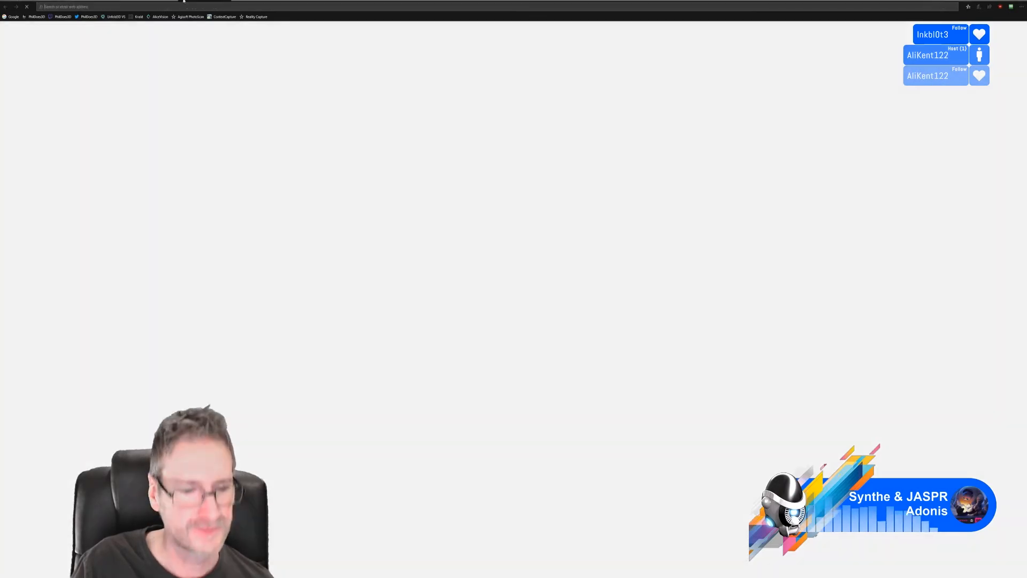
key("ctrl+v")
key("Return")
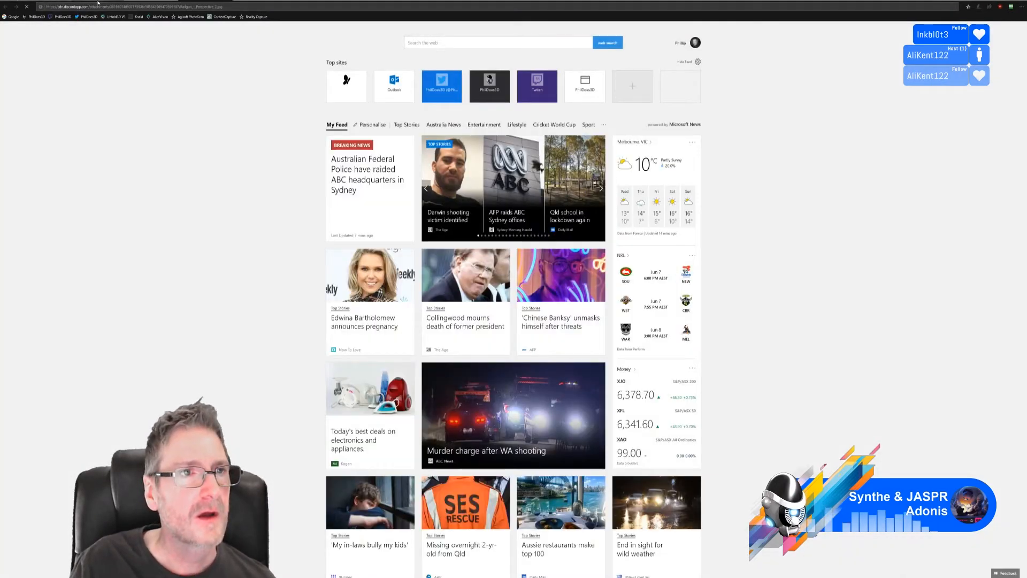
- Enlarge and examine the railgun's side-view sheet, its shaded perspective render and its wireframe render in turn
left_click(96, 2)
scroll(371, 241, "up", 4, "ctrl")
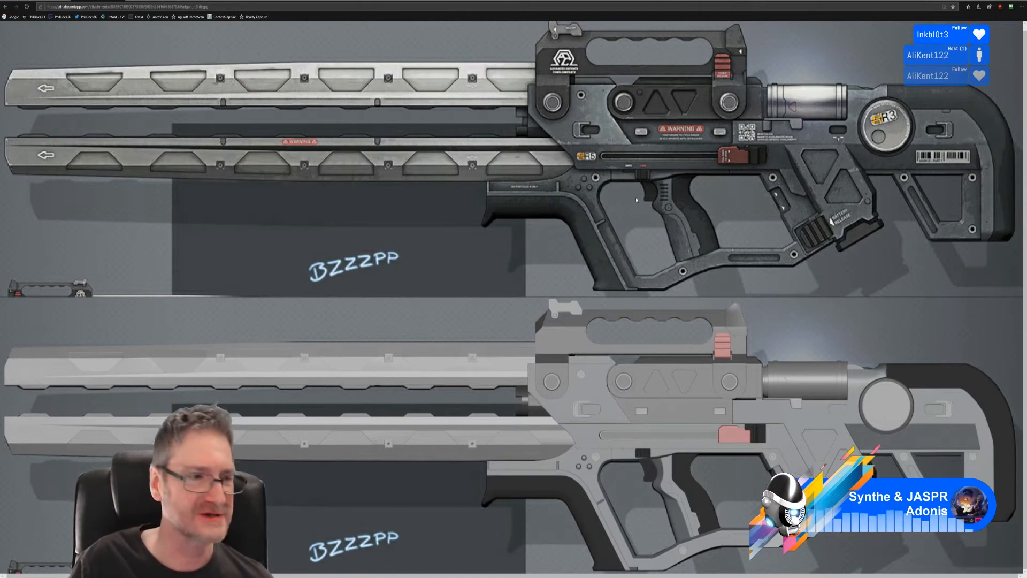
left_click(152, 2)
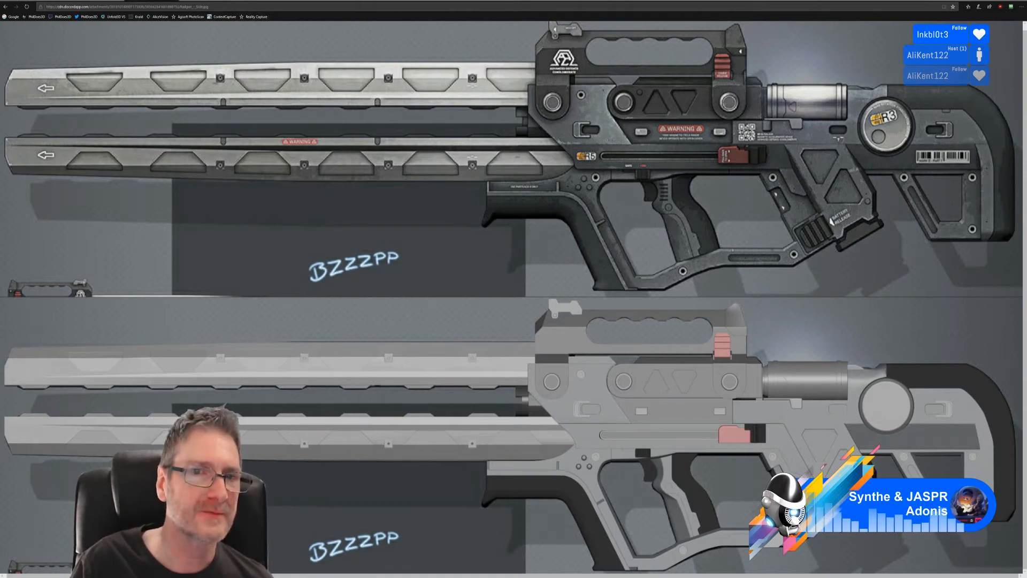
scroll(451, 153, "up", 2, "ctrl")
scroll(452, 153, "up", 2, "ctrl")
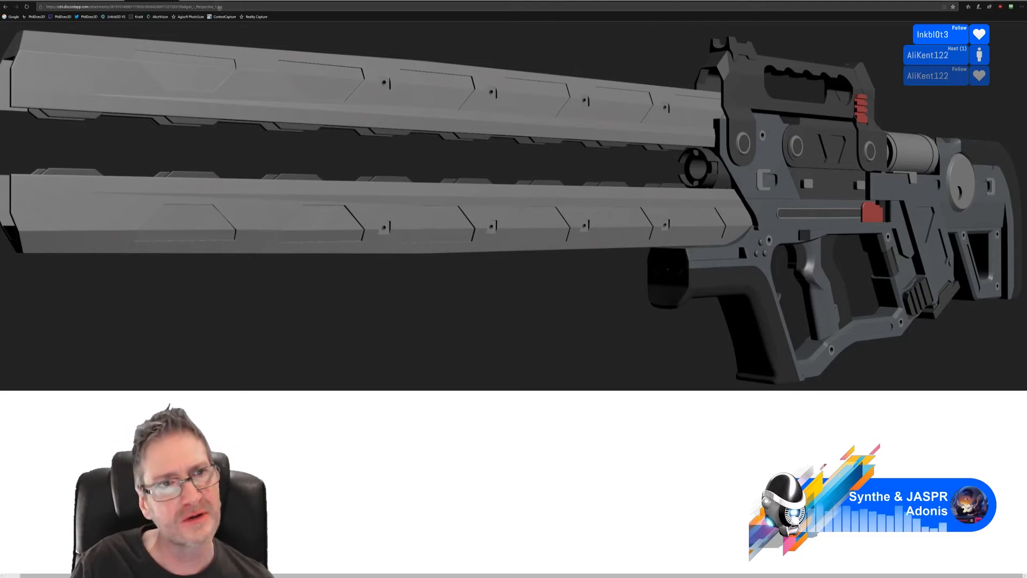
key("ctrl+Tab")
scroll(456, 160, "up", 3, "ctrl")
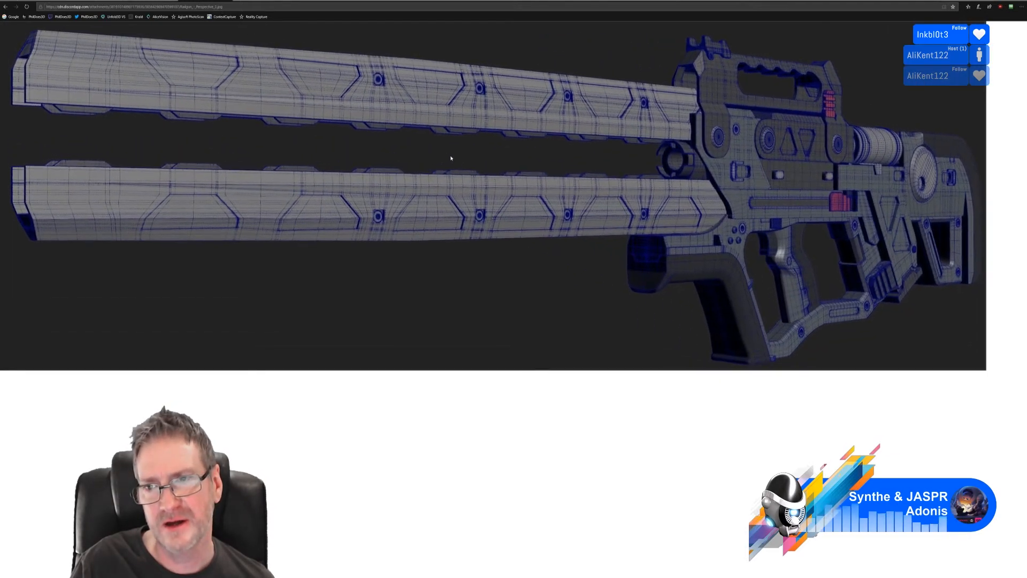
scroll(459, 161, "down", 1, "ctrl")
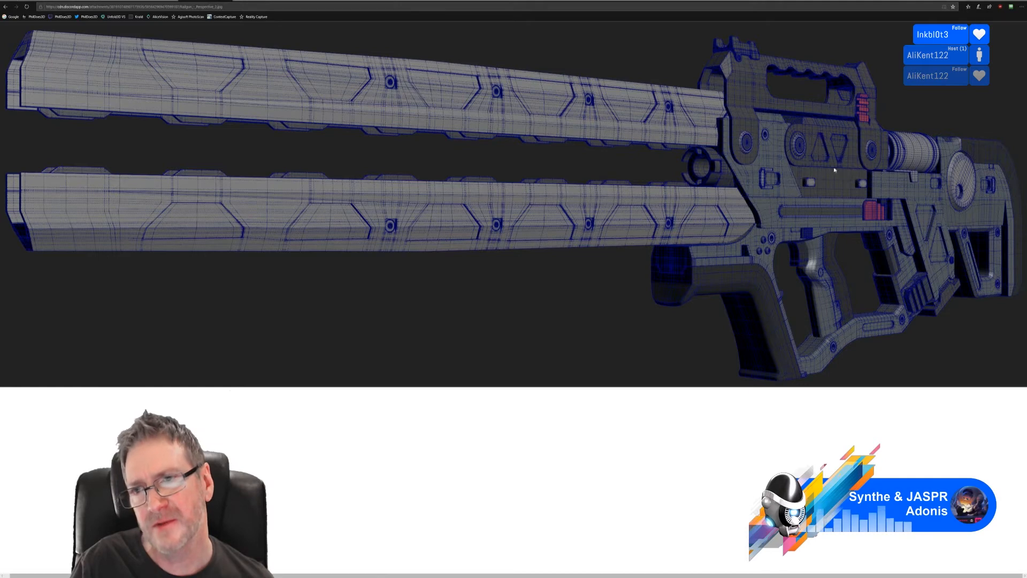
- Compare the railgun's shaded perspective render, side-view sheet and wireframe render, and look again at the rusty armoured vehicle image
left_click(156, 1)
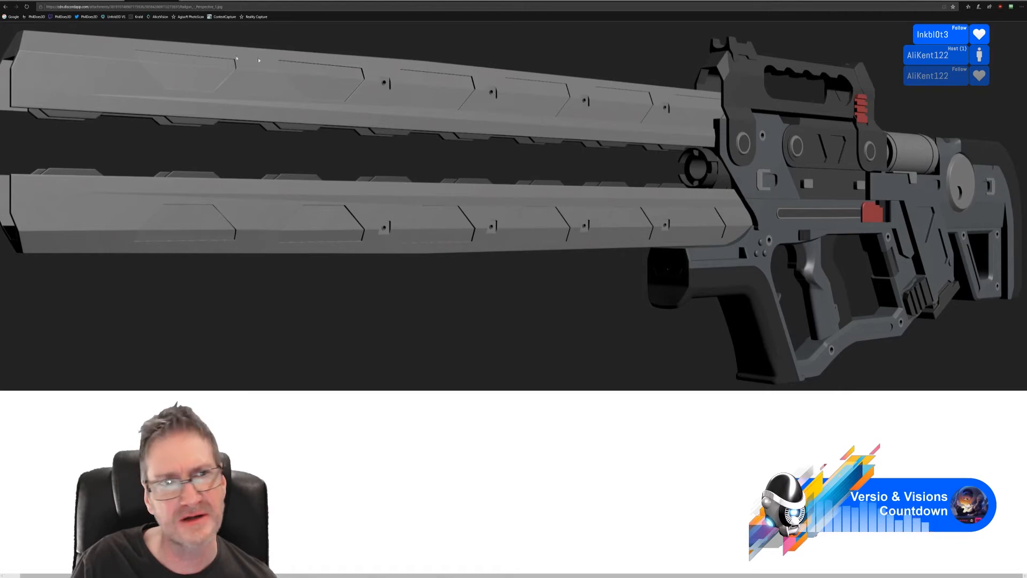
left_click(147, 4)
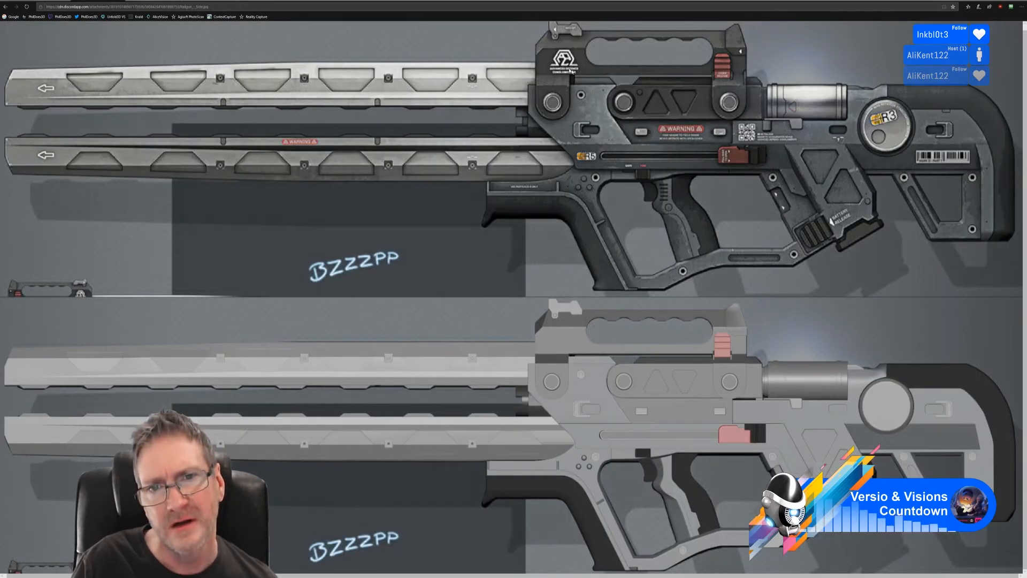
left_click(130, 2)
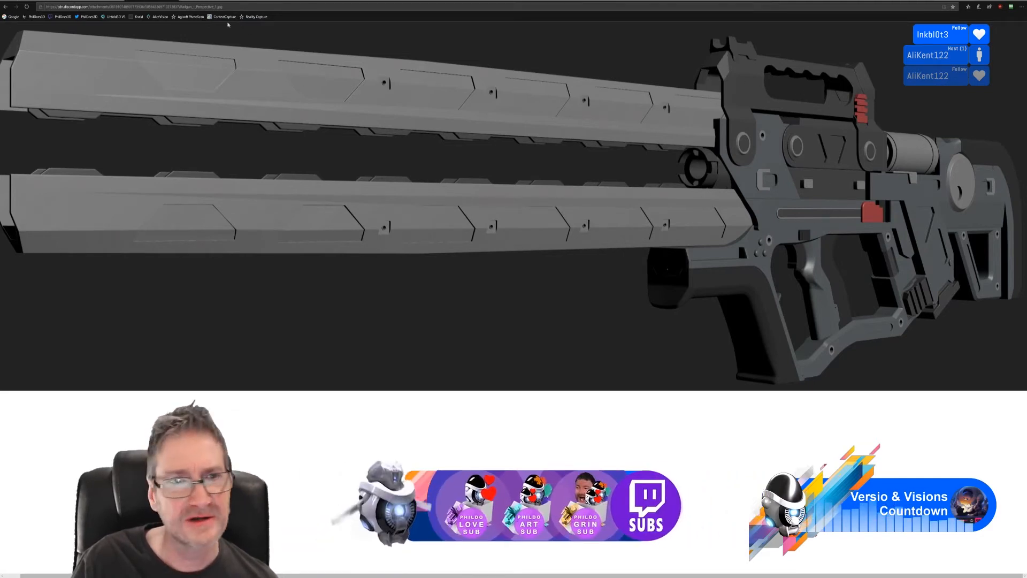
left_click(148, 2)
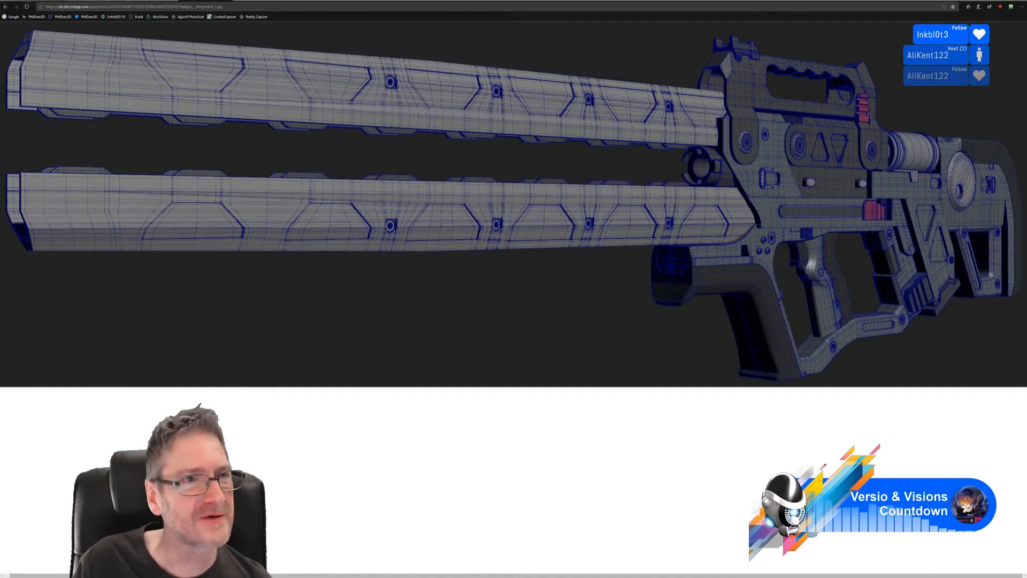
left_click(44, 2)
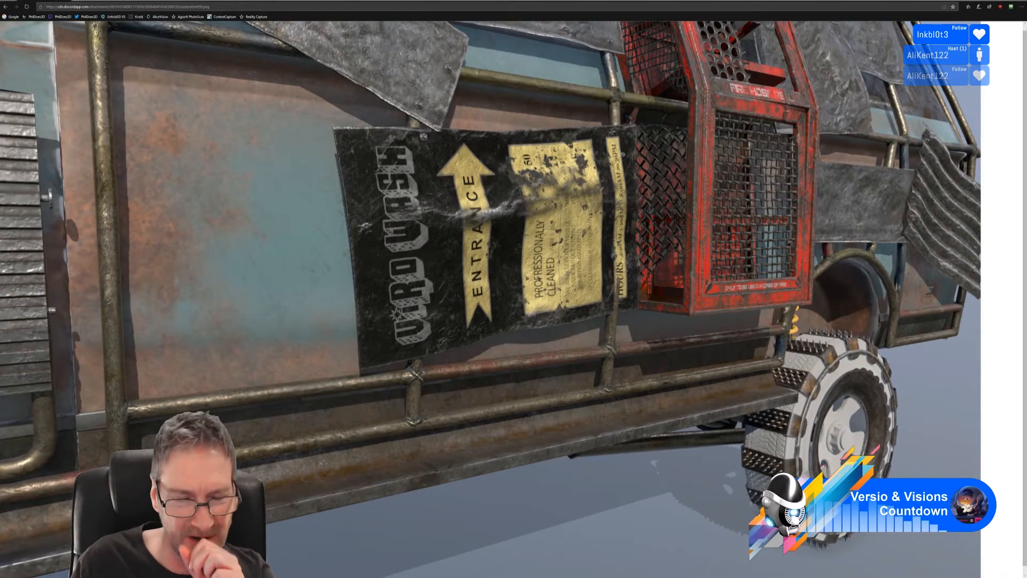
left_click(103, 2)
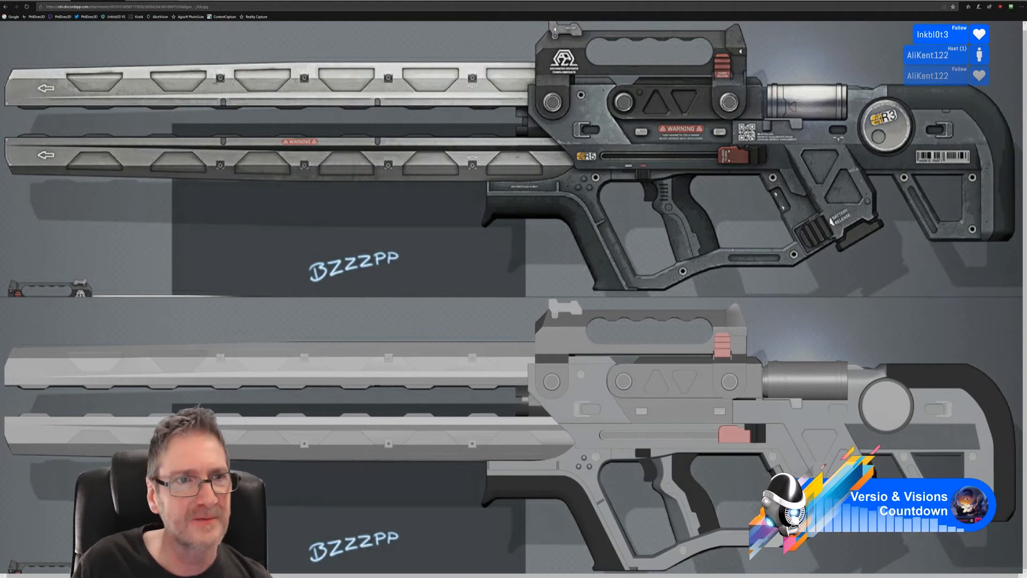
key("ctrl+Tab")
key("ctrl+Tab")
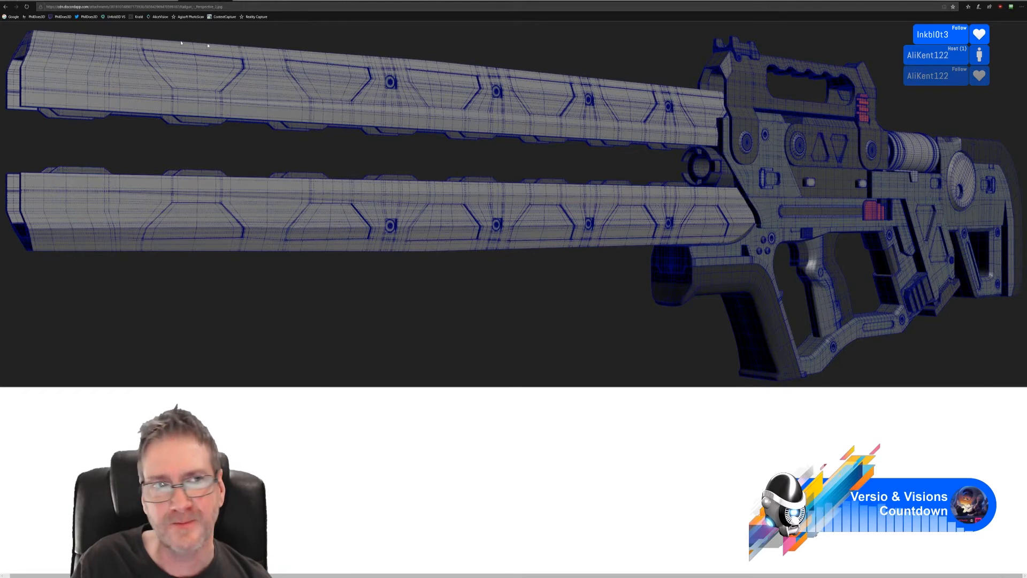
key("ctrl+Tab")
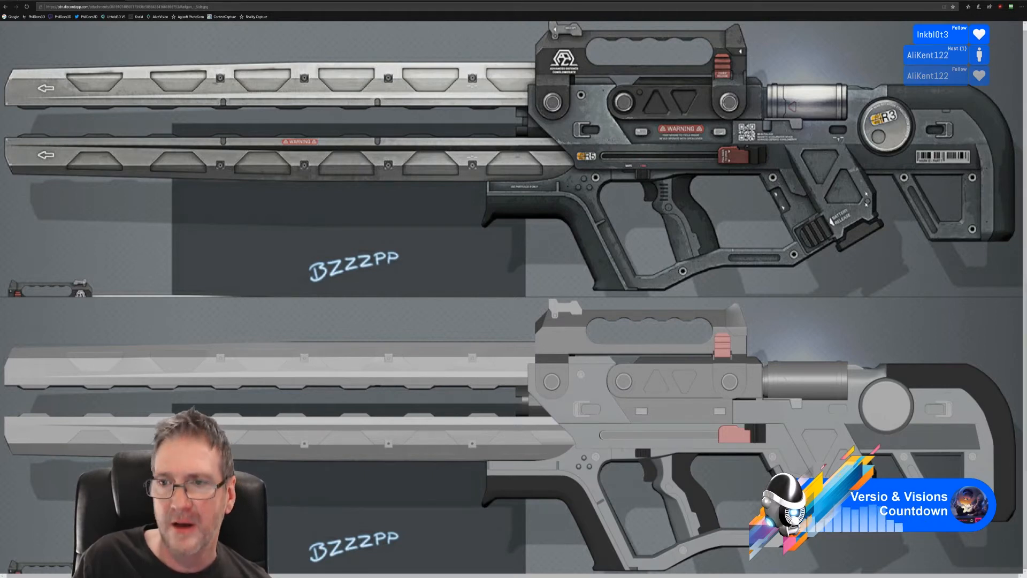
- Switch to 3ds Max and open the group of the gazebo's entrance section with the lion pillars and curved railings
key("alt+Tab")
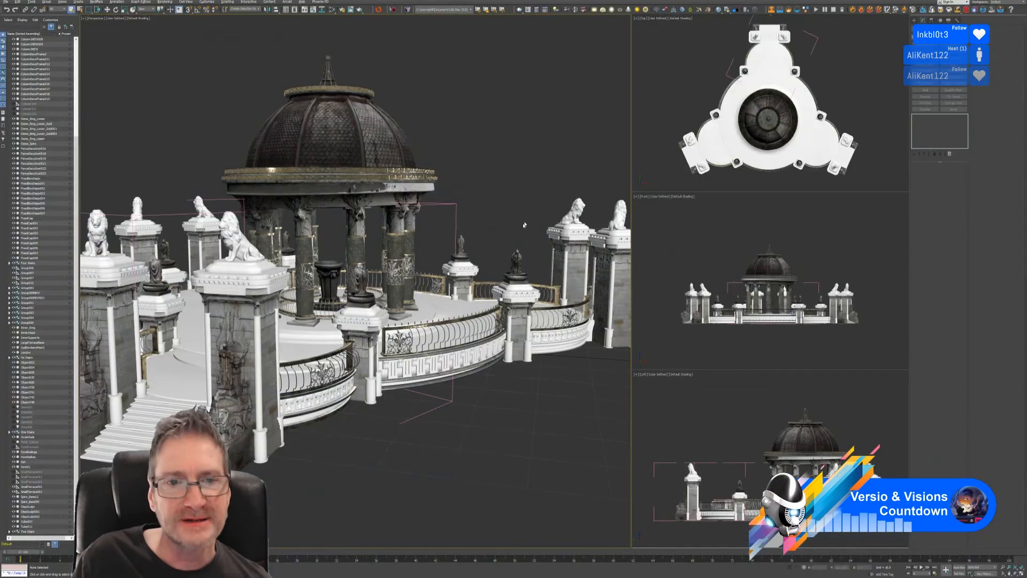
middle_click_drag(477, 179, 484, 178)
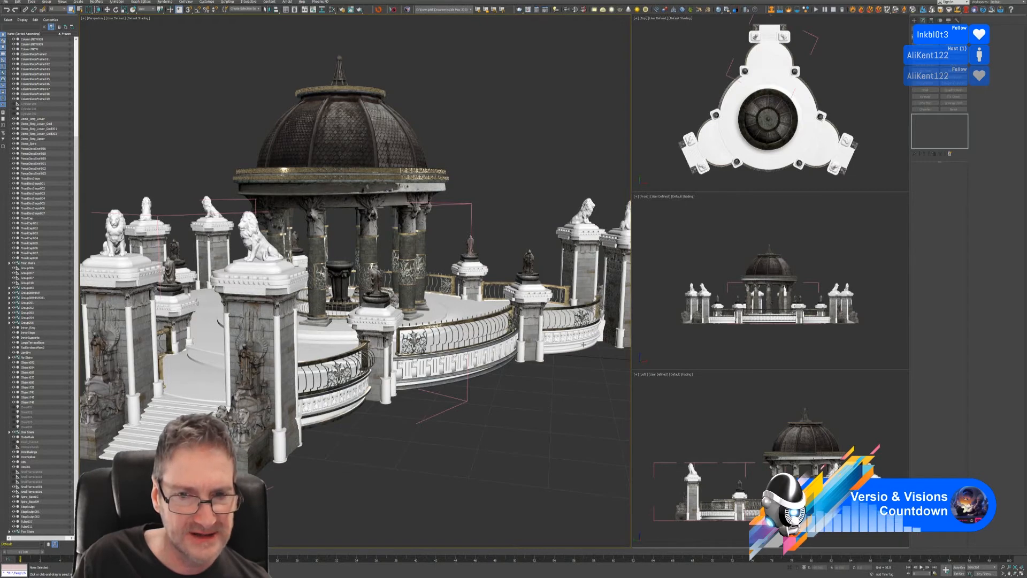
left_click(577, 332)
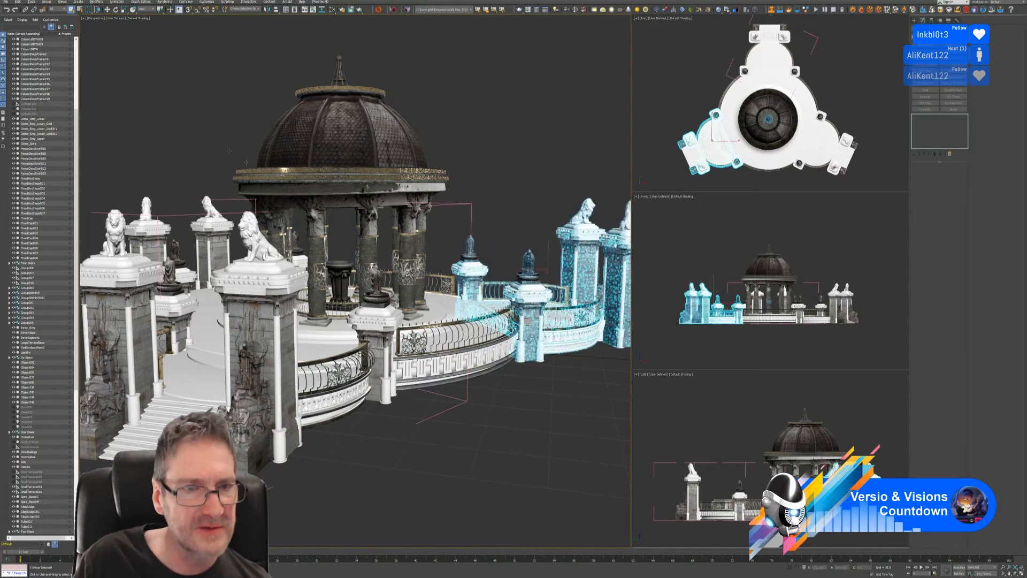
left_click(46, 2)
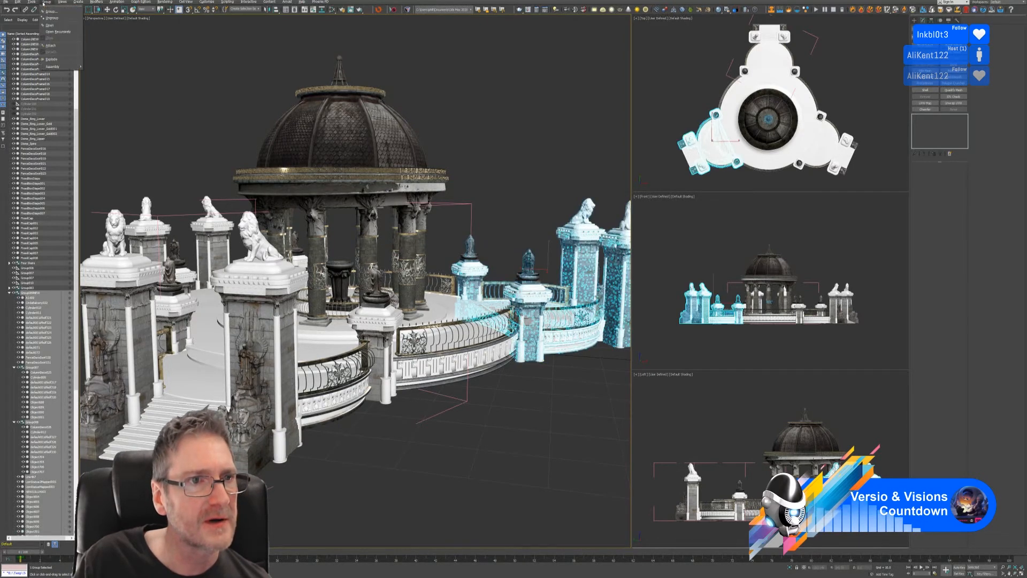
left_click(459, 128)
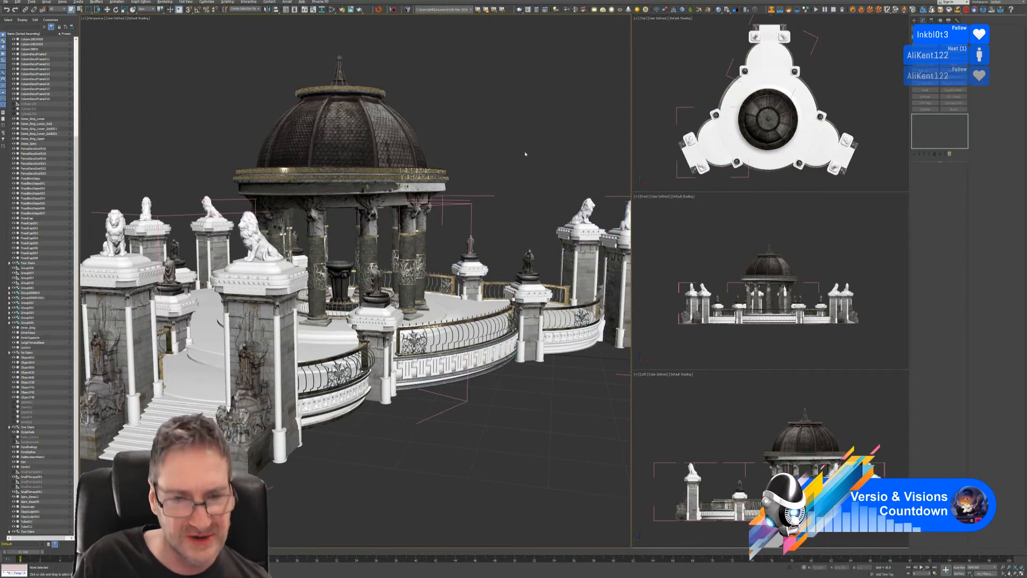
- Assign the DirectX shader material linked to Map #63 to the curved base wall trim in the opened entrance group
middle_click_drag(527, 156, 480, 130, "alt")
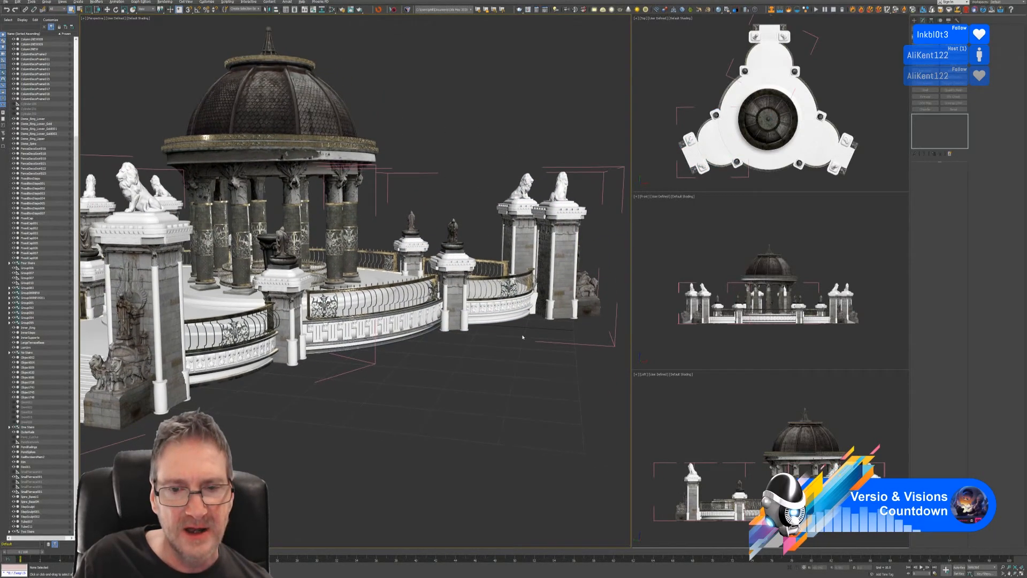
scroll(516, 321, "up", 5)
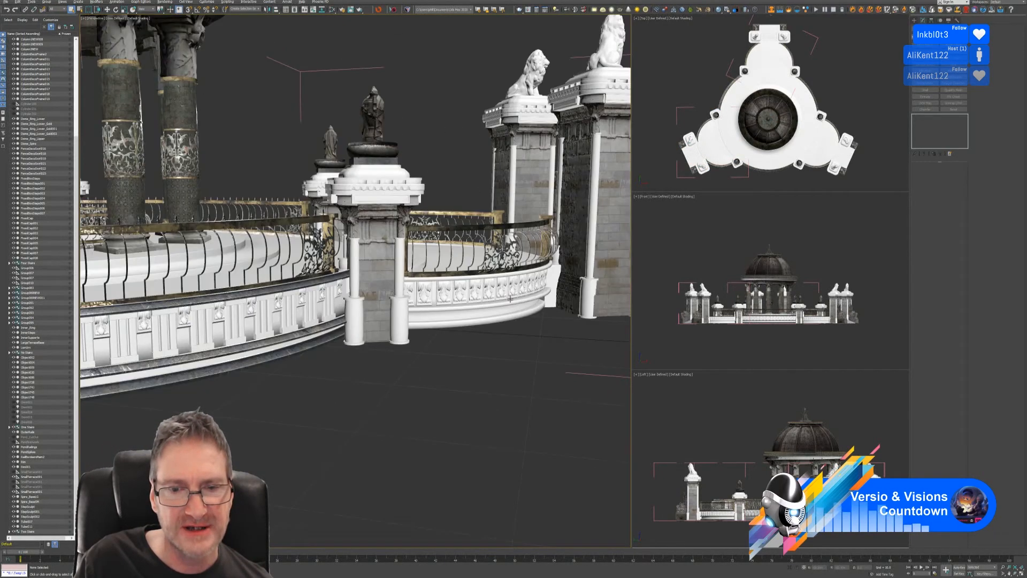
left_click(488, 278)
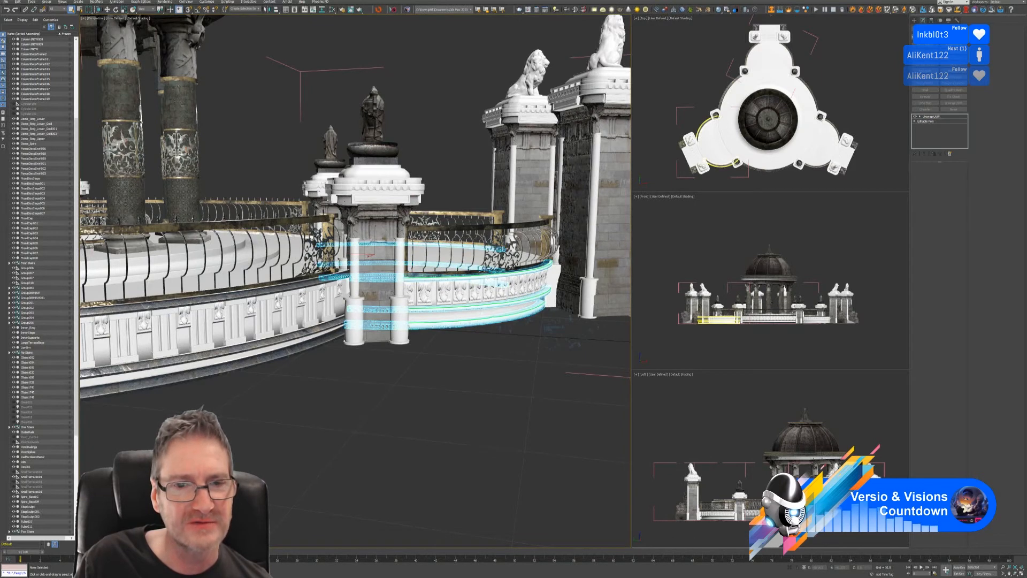
left_click(332, 10)
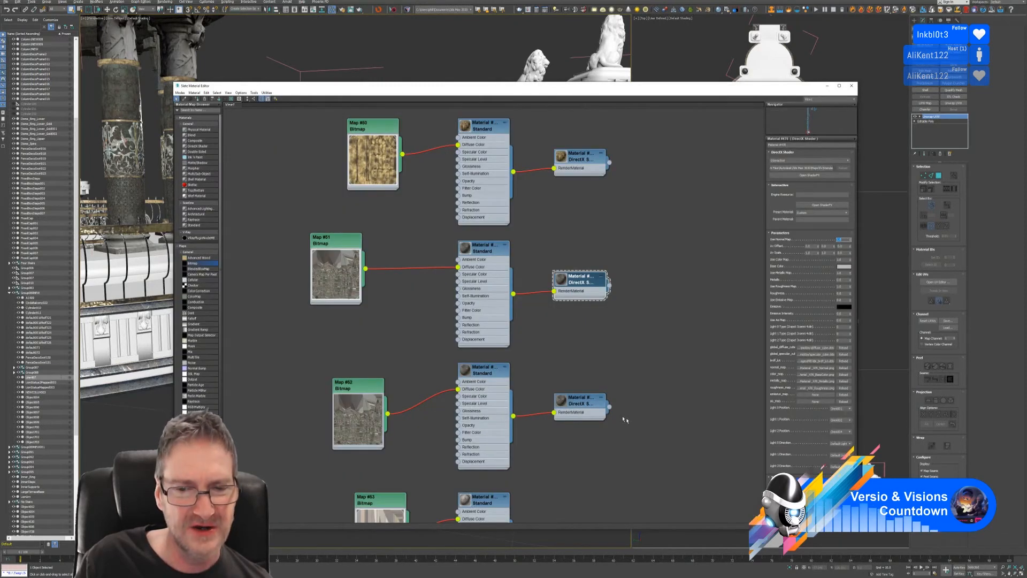
middle_click_drag(623, 417, 650, 197)
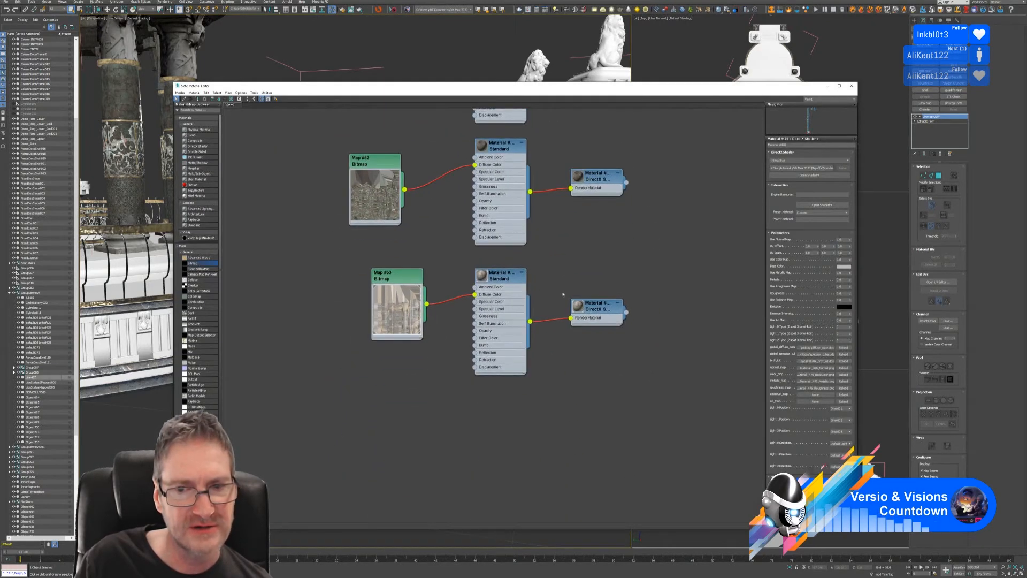
double_click(598, 304)
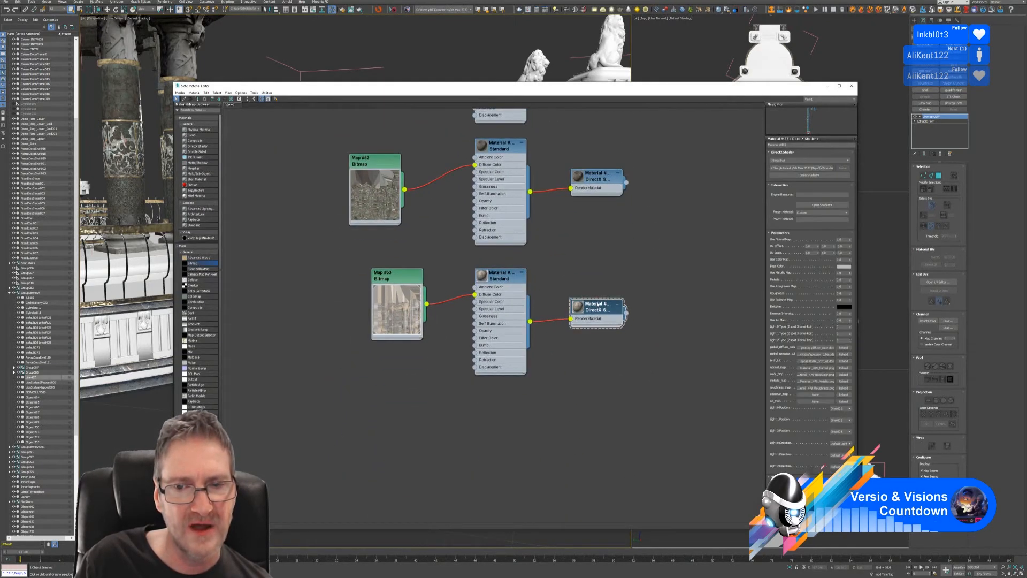
right_click(598, 304)
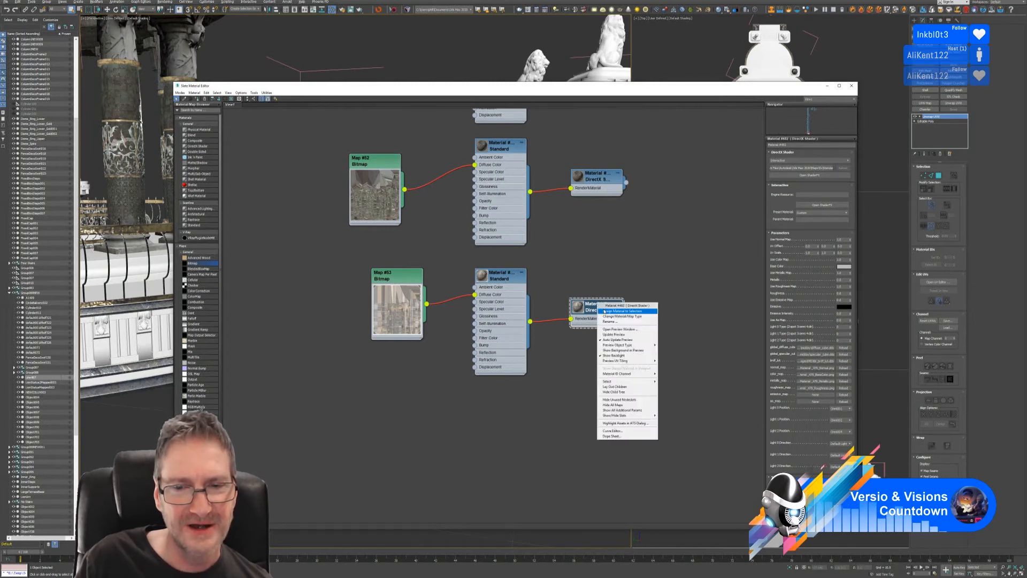
left_click(604, 311)
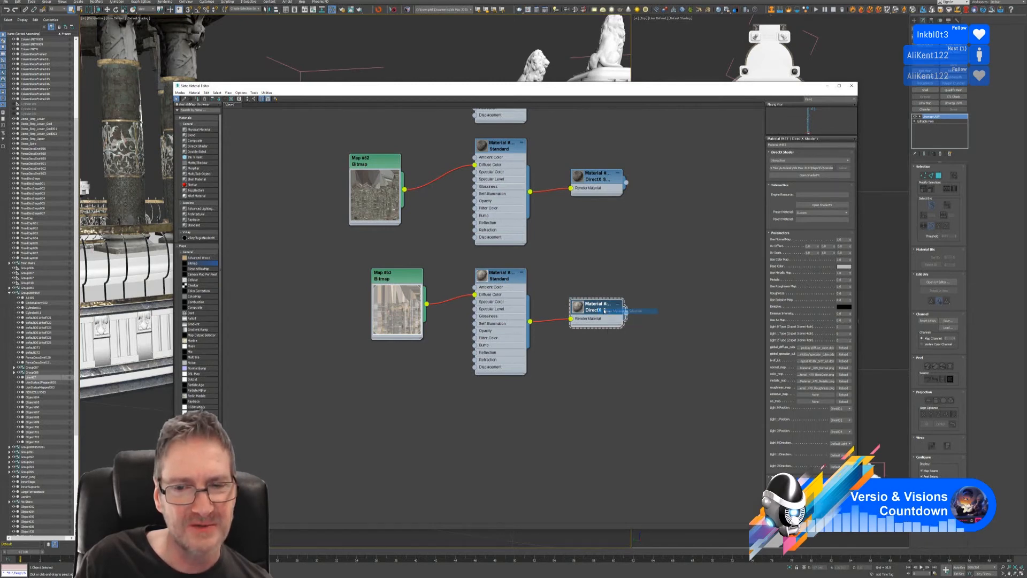
left_click(853, 87)
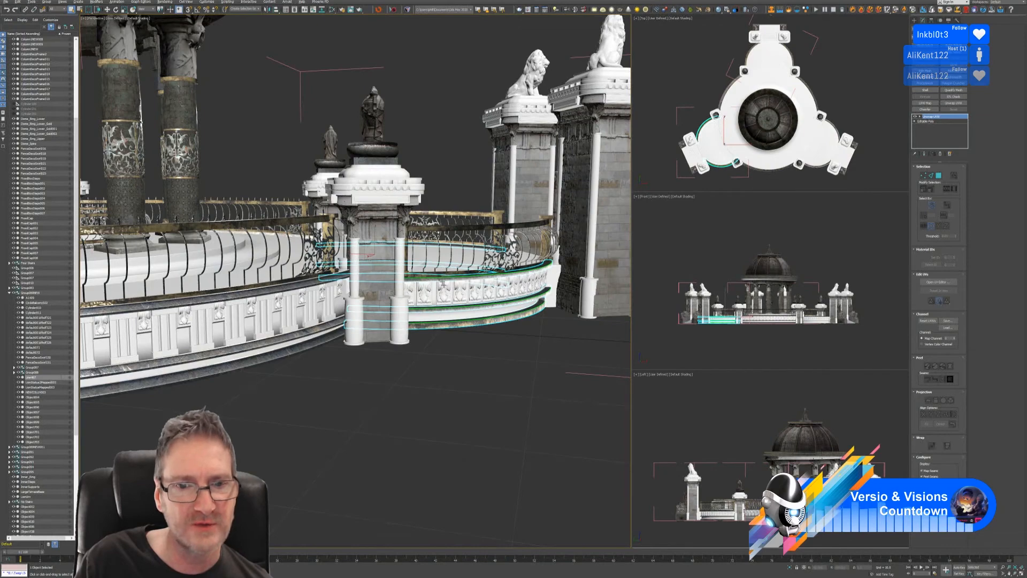
- Select the neighbouring entrance section with the lion pillars and open its group
middle_click_drag(457, 174, 394, 208, "alt")
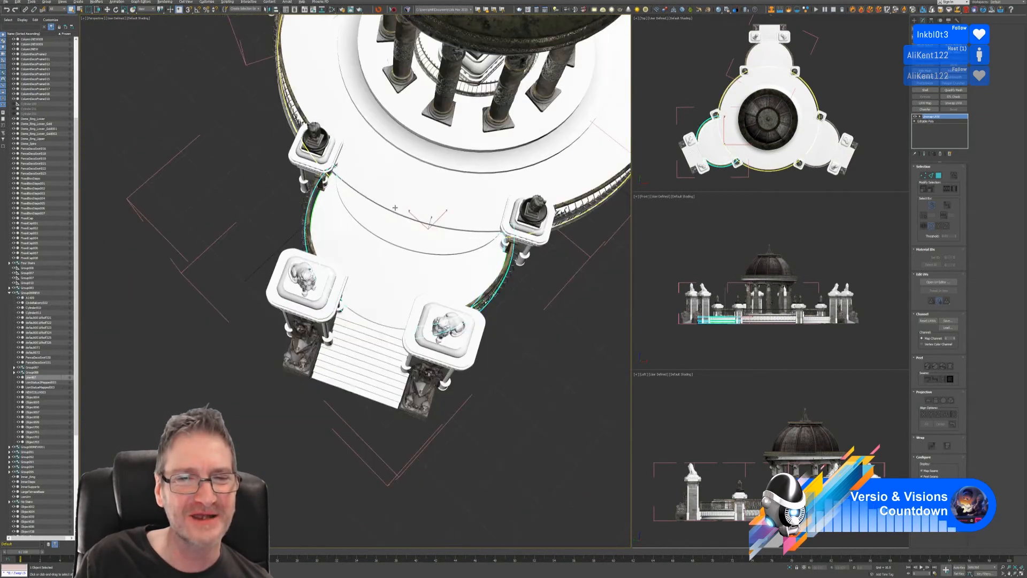
scroll(395, 208, "down", 3)
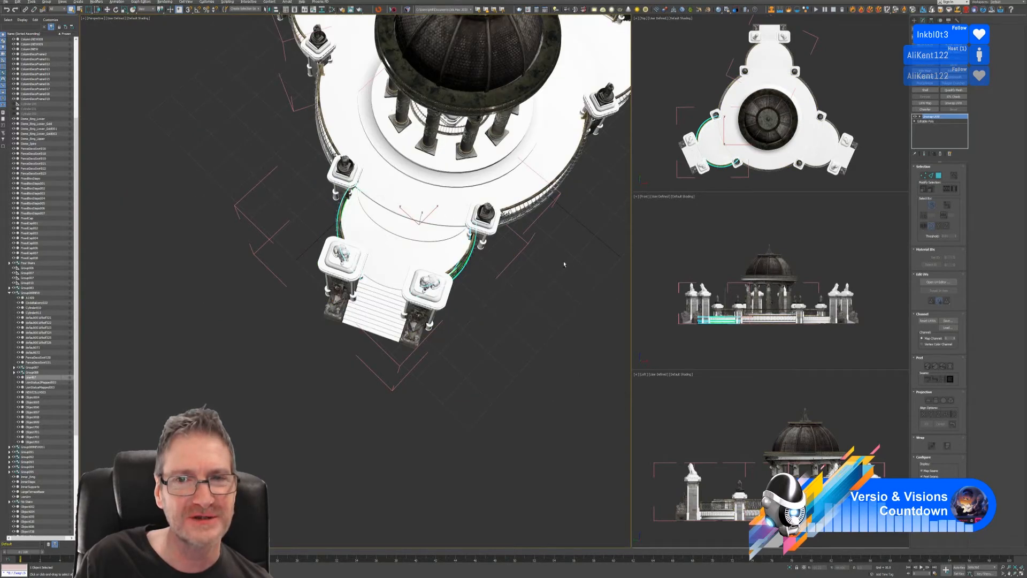
middle_click_drag(542, 267, 383, 309, "alt")
scroll(455, 267, "up", 4)
left_click(460, 256)
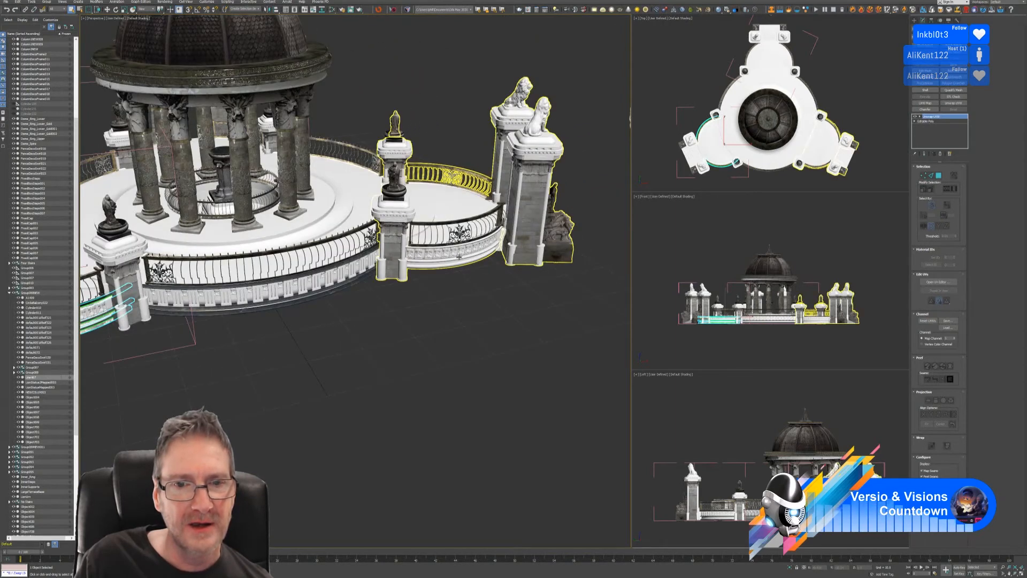
scroll(463, 260, "up", 2)
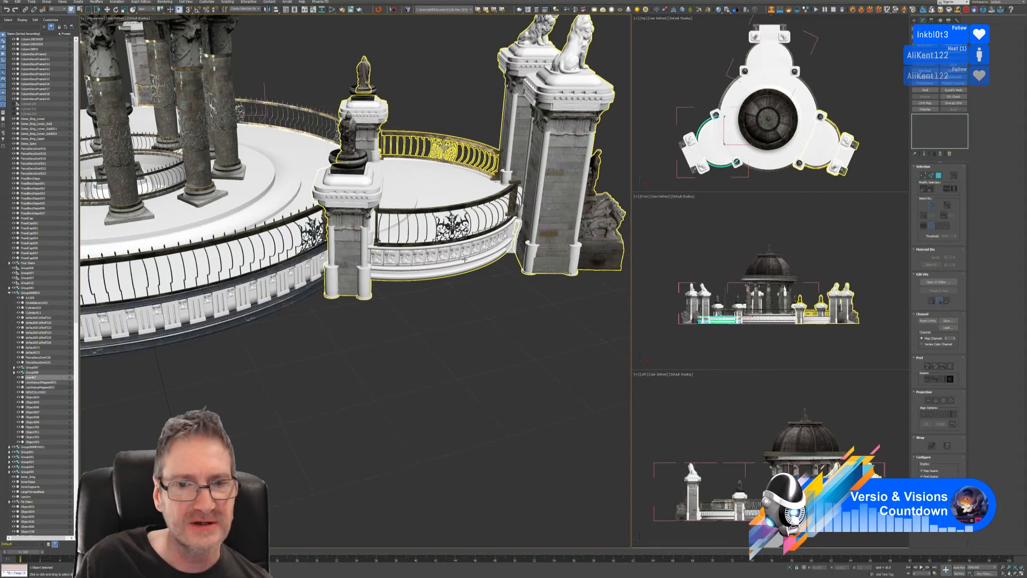
left_click(354, 252)
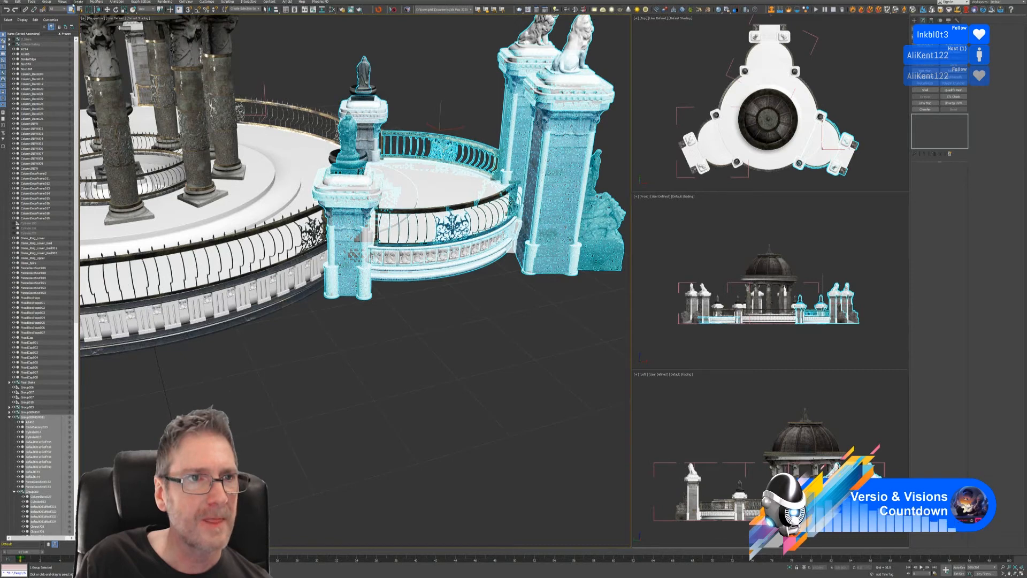
left_click(47, 2)
left_click(60, 25)
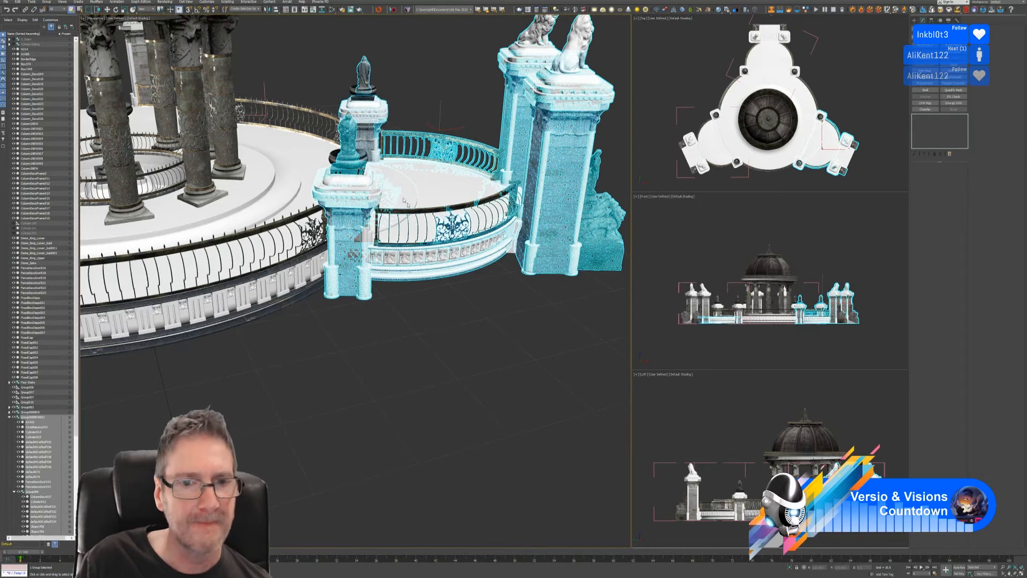
- Assign the same Map #63 DirectX shader material to the second entrance section's curved base wall trim
left_click(426, 246)
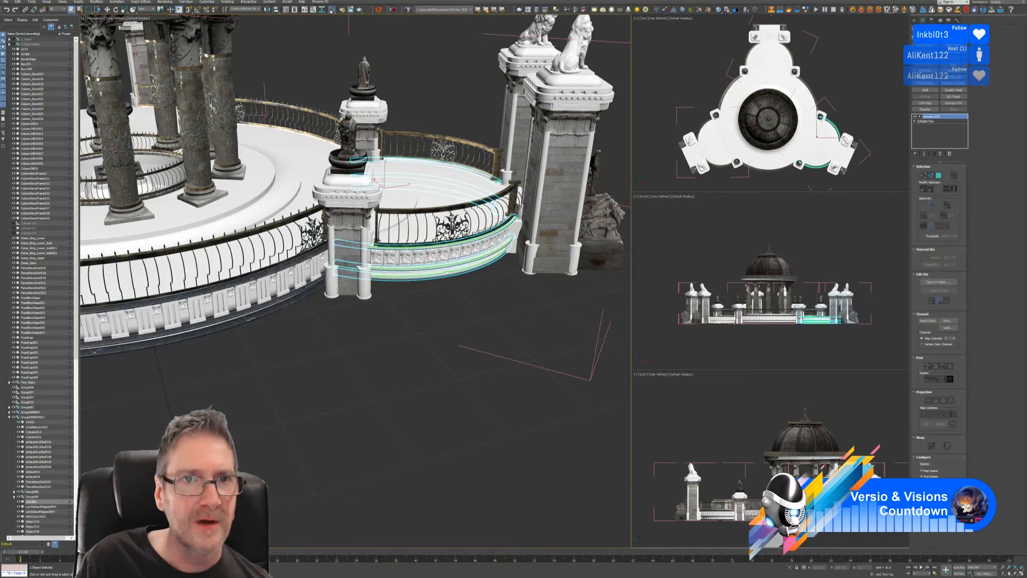
key("m")
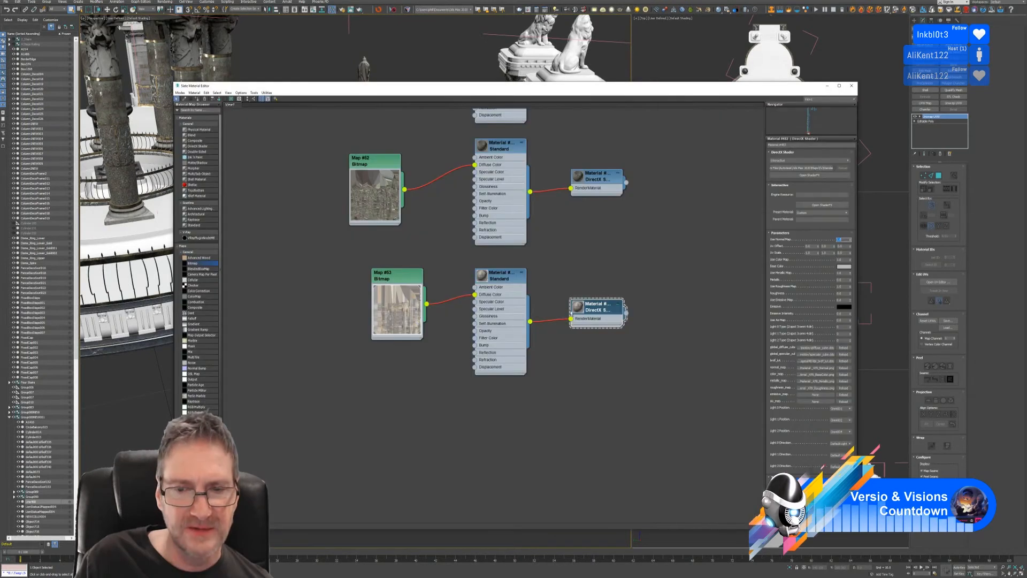
right_click(593, 306)
left_click(611, 312)
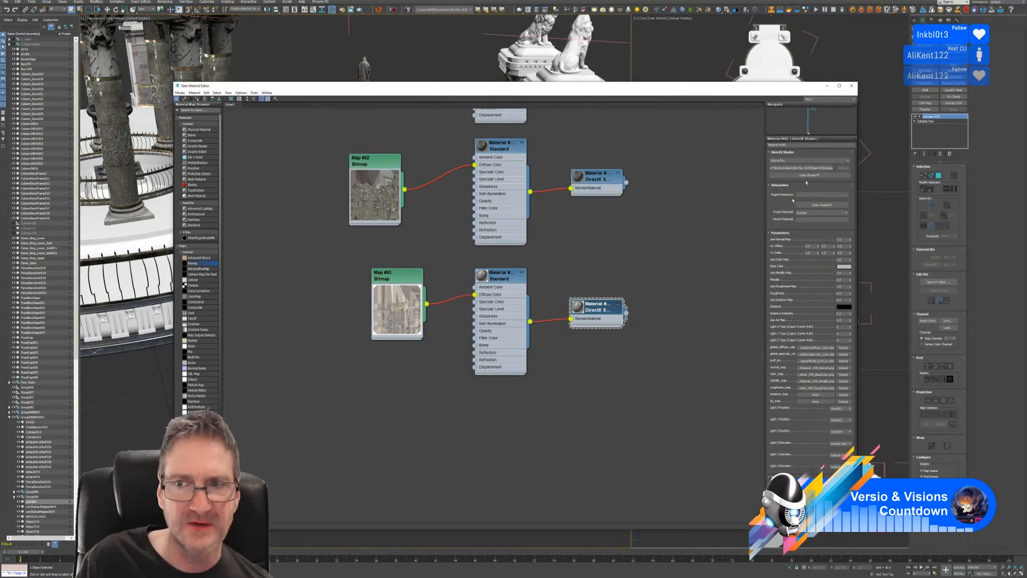
left_click(855, 84)
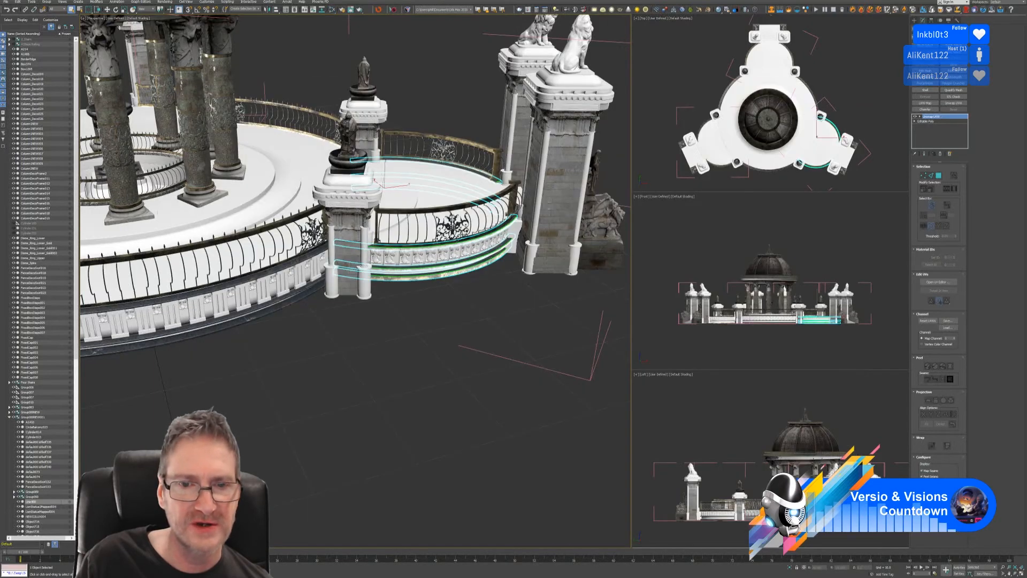
- Close the second entrance section's group
left_click(47, 2)
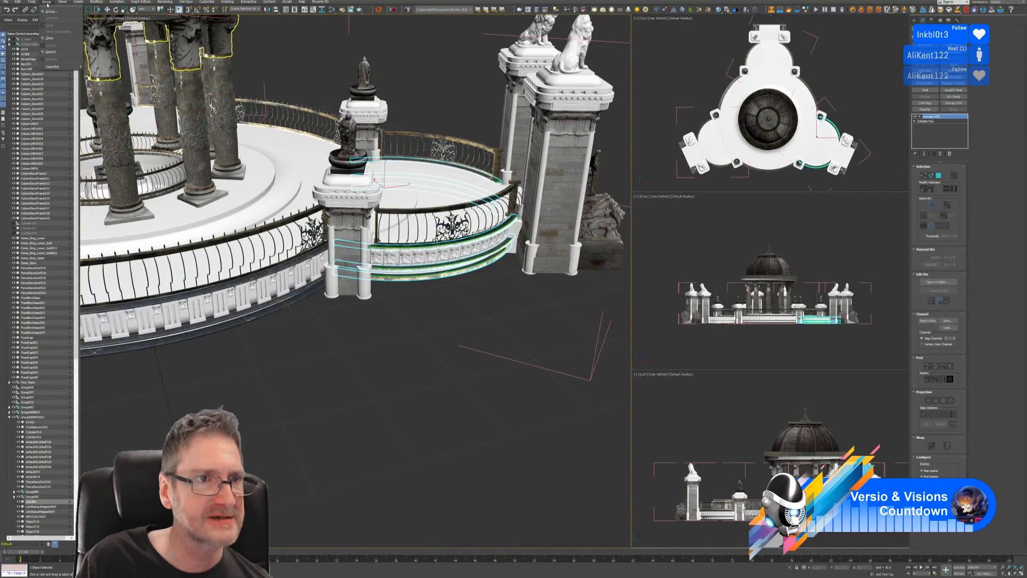
left_click(50, 38)
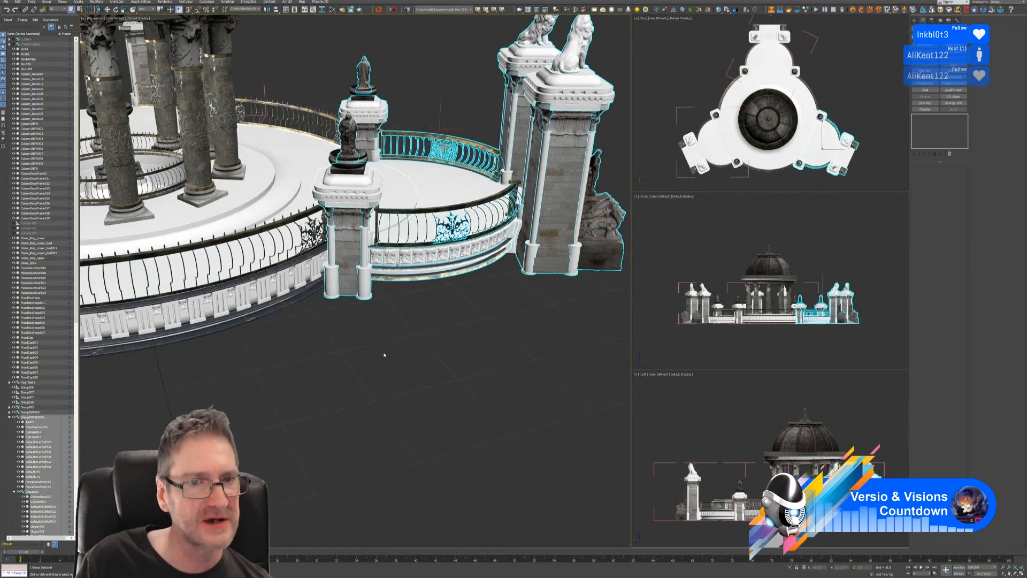
mouse_move(380, 355)
middle_mouse_down("alt")
mouse_move(335, 351)
mouse_move(416, 324)
mouse_move(250, 389)
middle_mouse_up("alt")
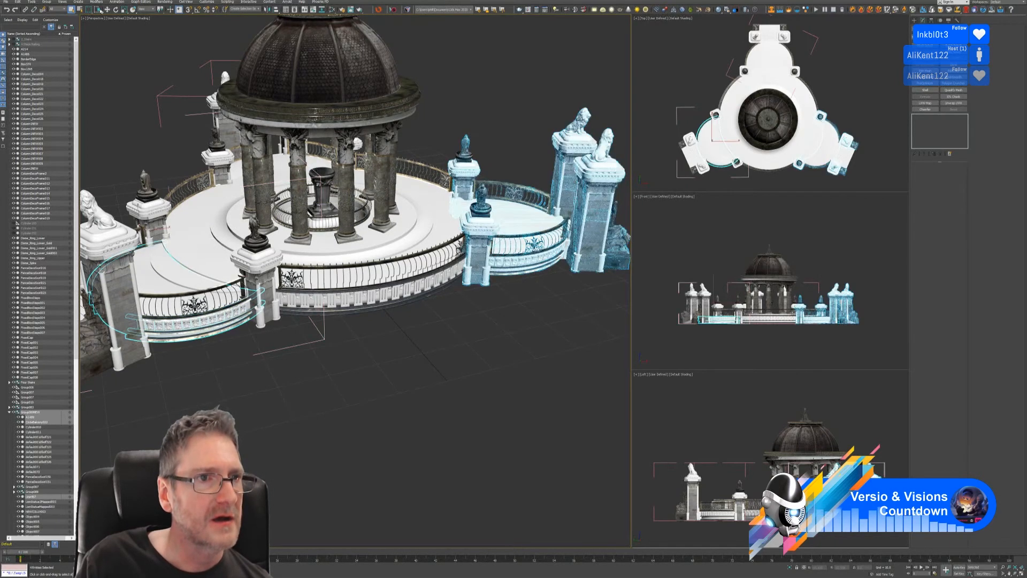
- Select the opened rear entrance section's group and close it
left_click(236, 323, "ctrl")
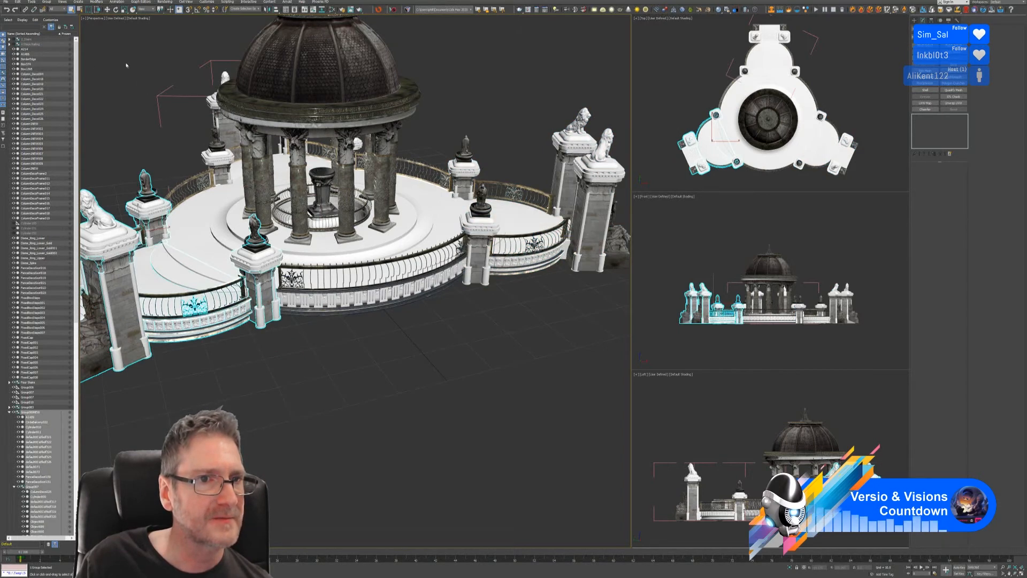
left_click(177, 97)
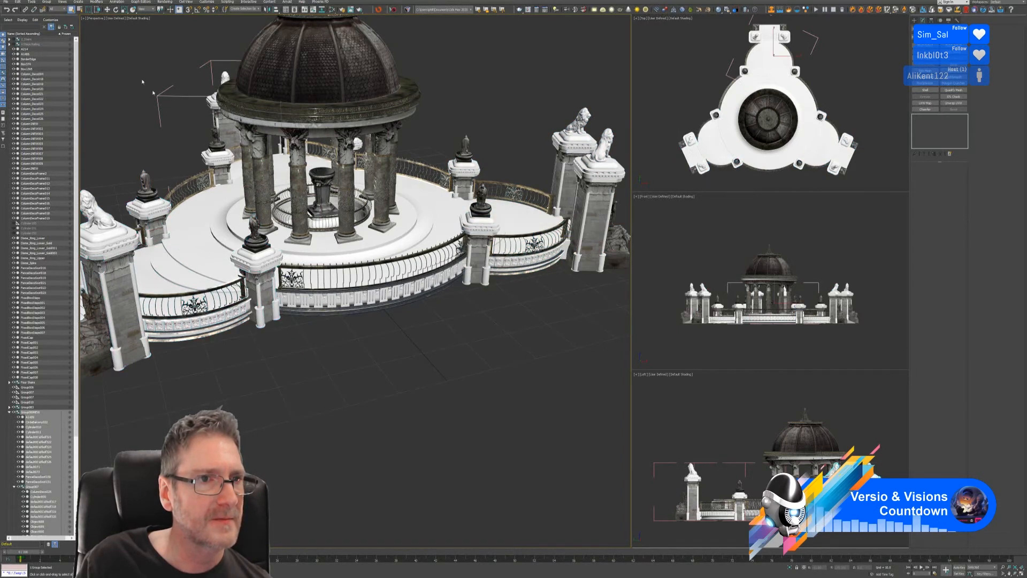
left_click(46, 2)
left_click(56, 37)
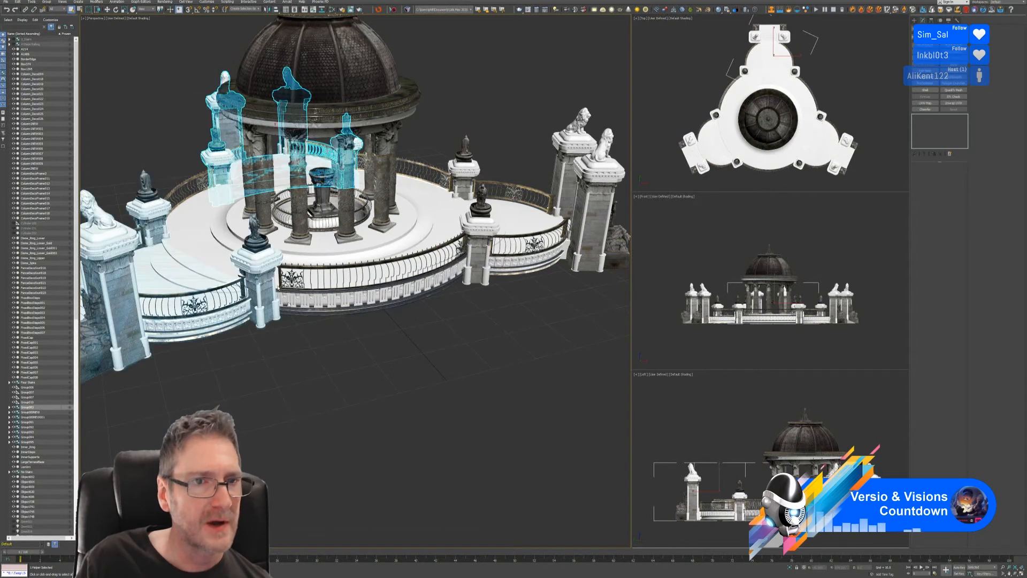
- Select the separate round terrace beside the gazebo and open its group
scroll(332, 380, "down", 4)
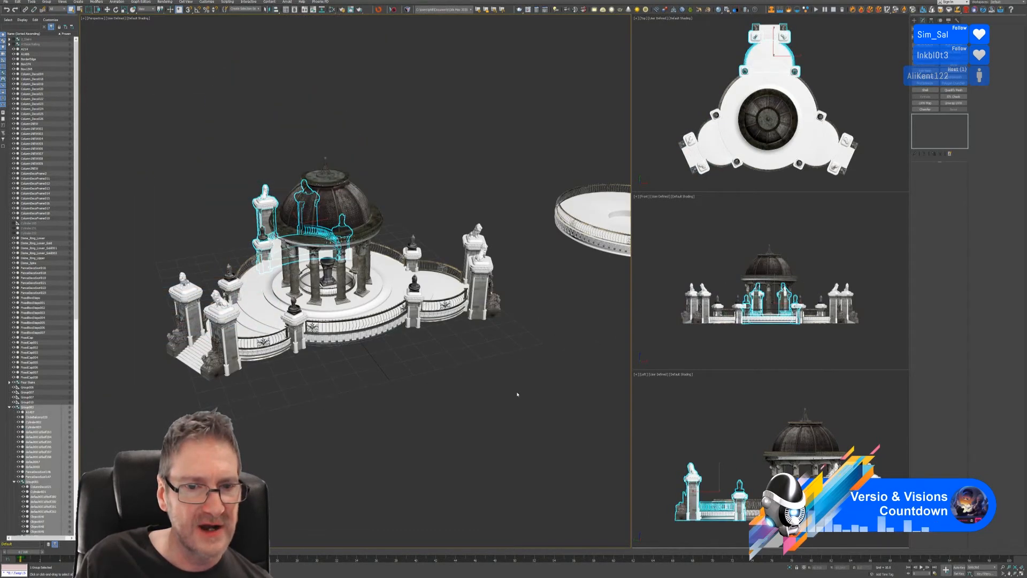
middle_click_drag(508, 392, 377, 401)
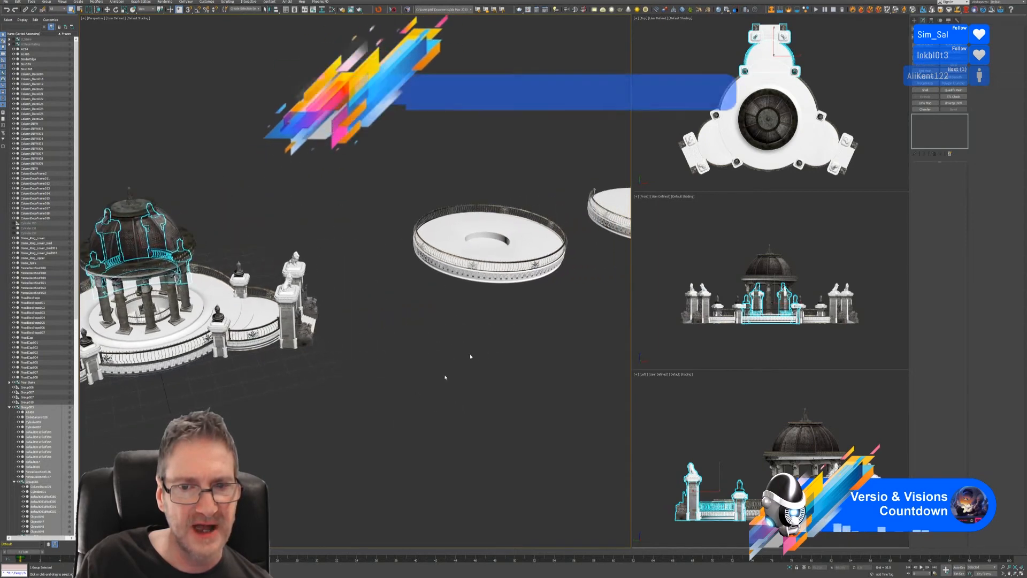
scroll(523, 273, "up", 3)
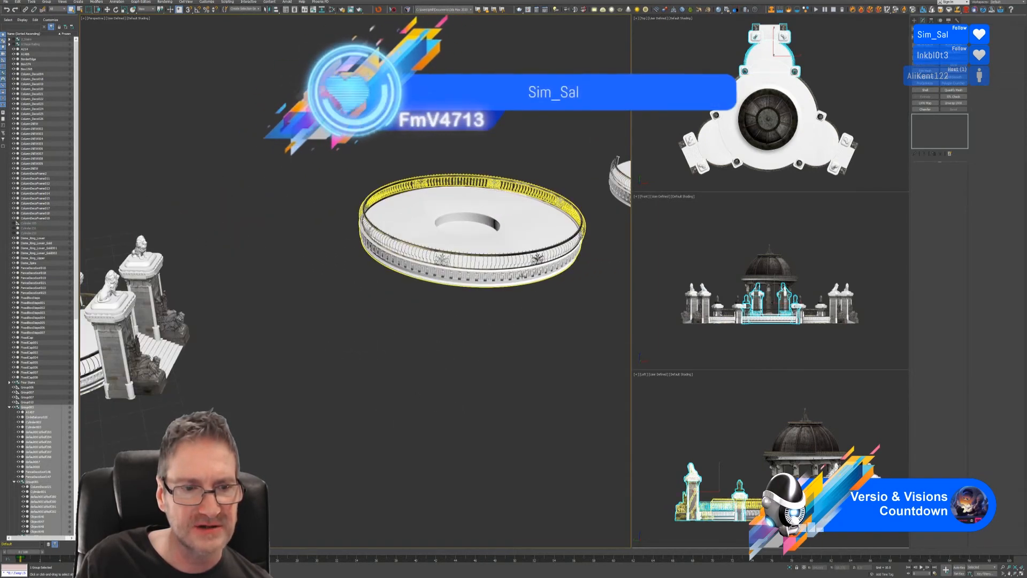
scroll(523, 272, "up", 2)
scroll(523, 272, "up", 2)
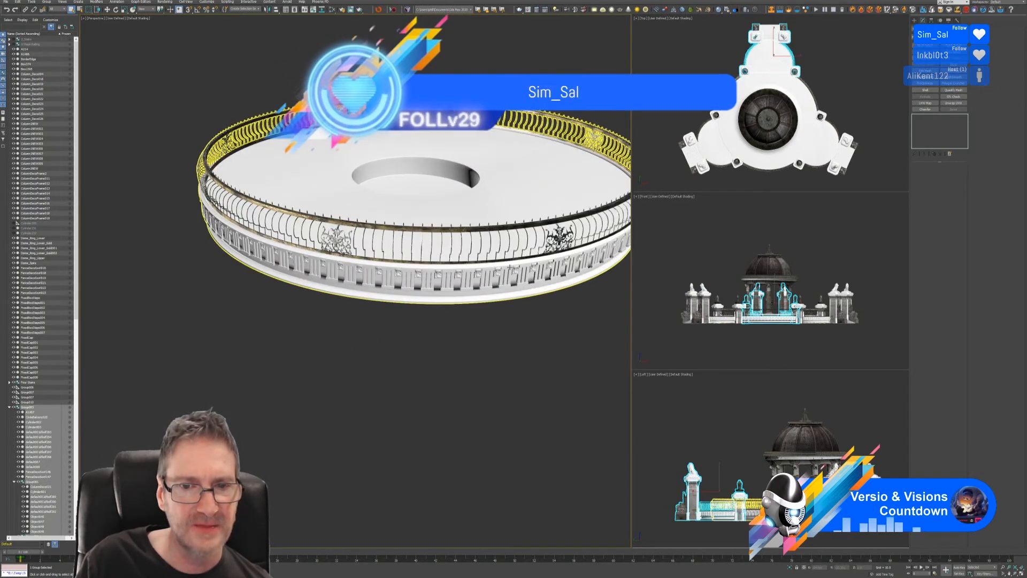
left_click(522, 271)
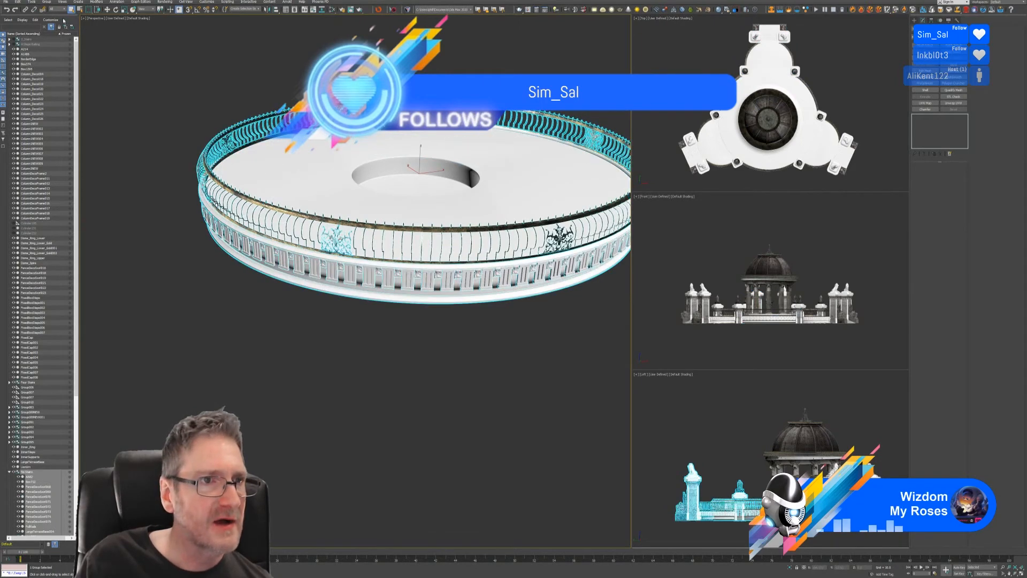
left_click(49, 3)
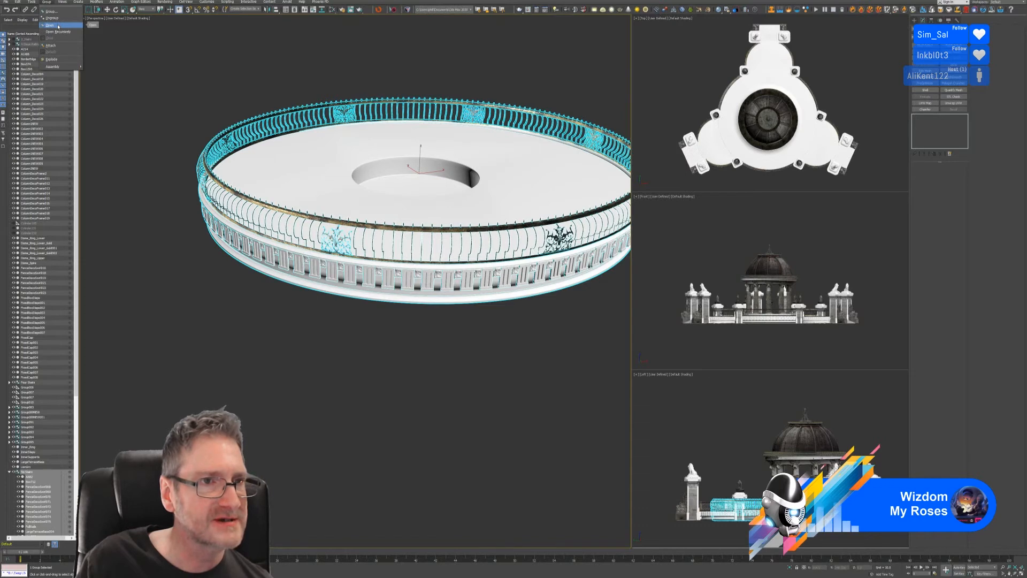
left_click(57, 26)
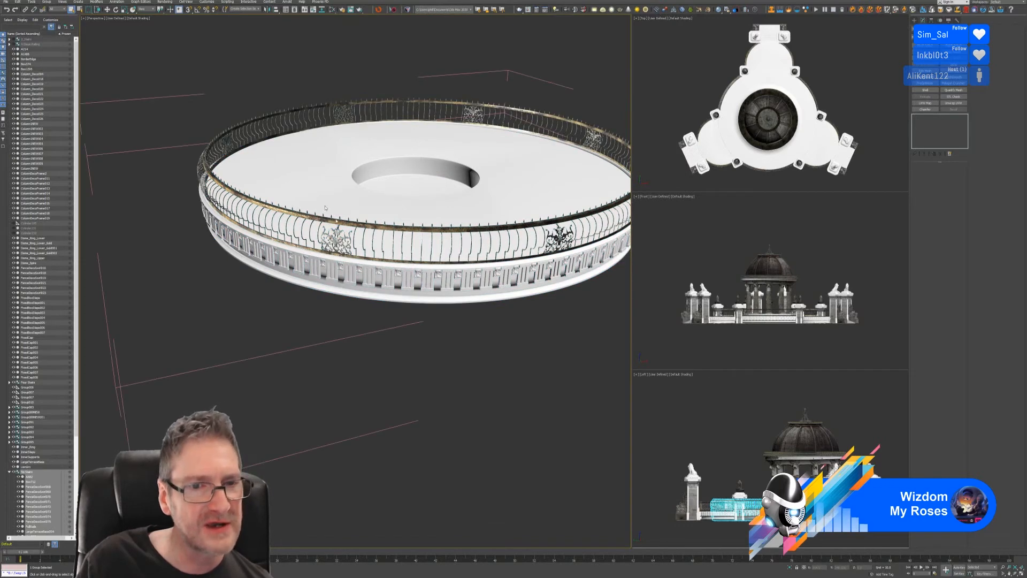
- Select the round terrace's base trim and replace Map #61's bitmap with the base color image from the RailBordersMain2 folder
left_click(360, 202)
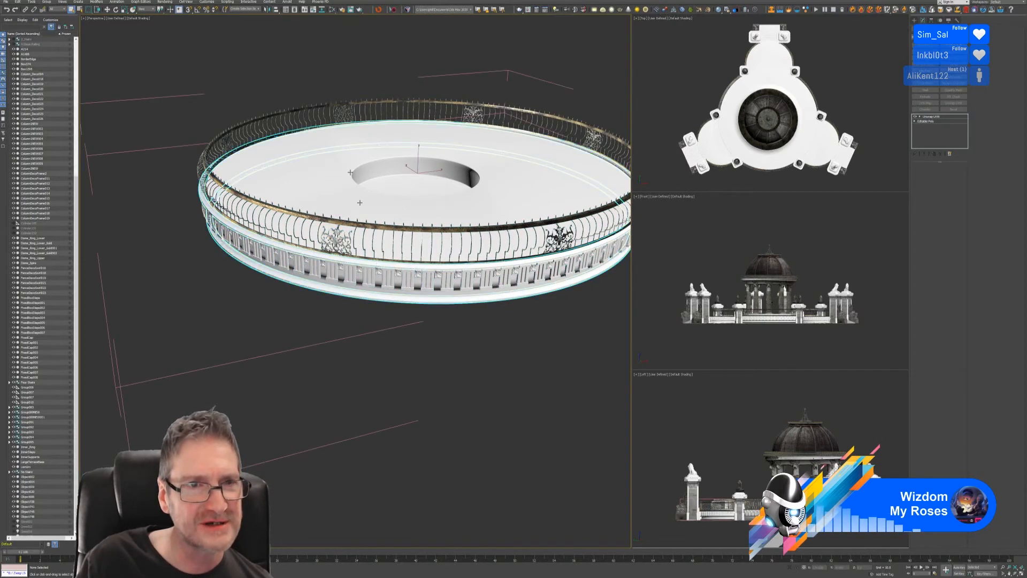
left_click(331, 10)
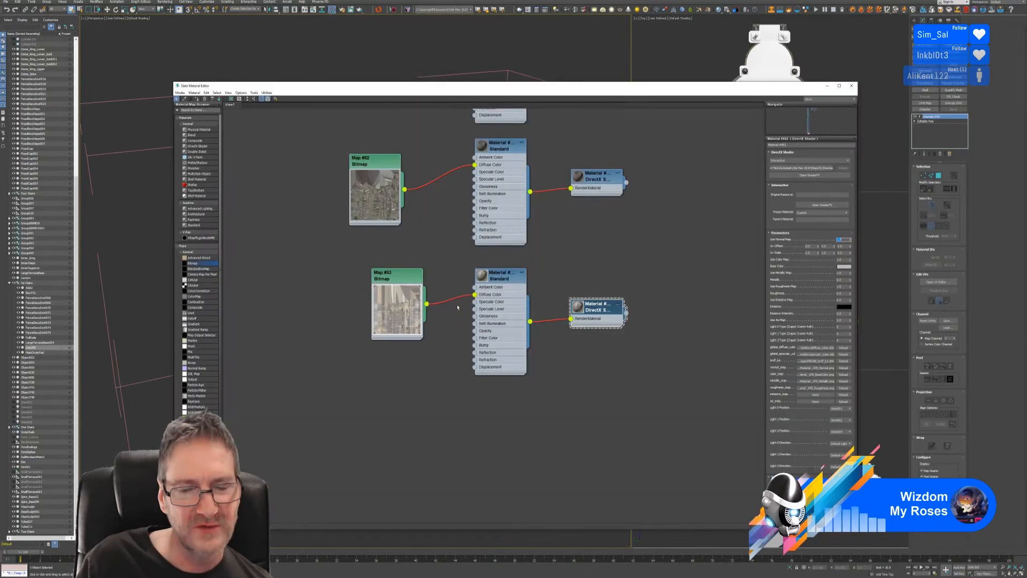
middle_click_drag(597, 247, 604, 370)
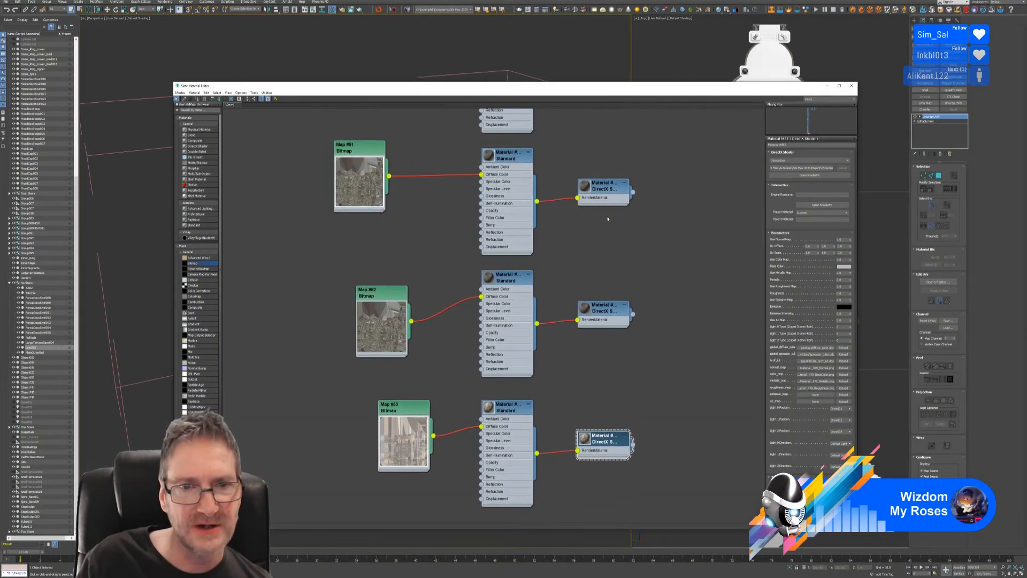
middle_click_drag(631, 224, 620, 343)
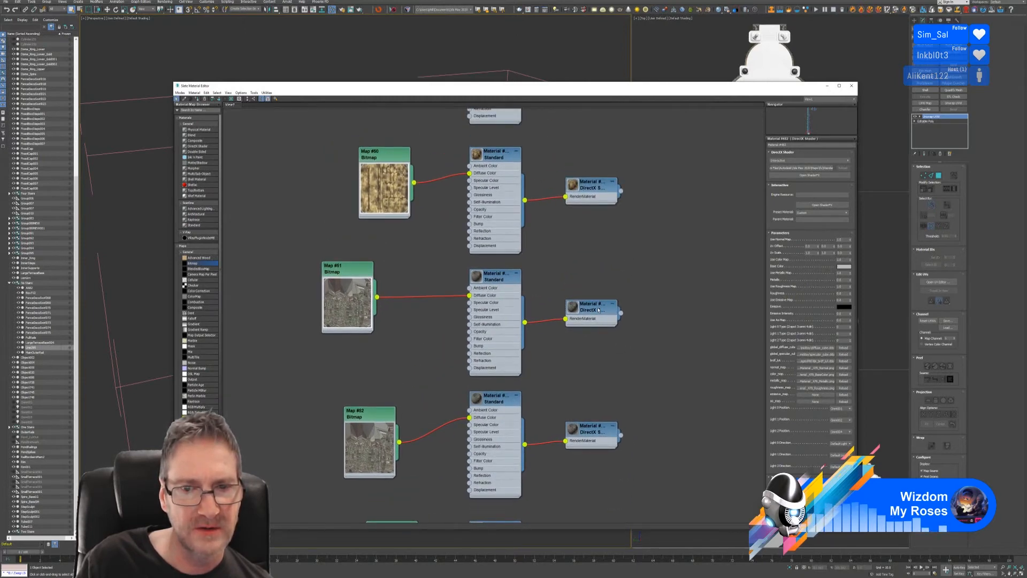
double_click(357, 273)
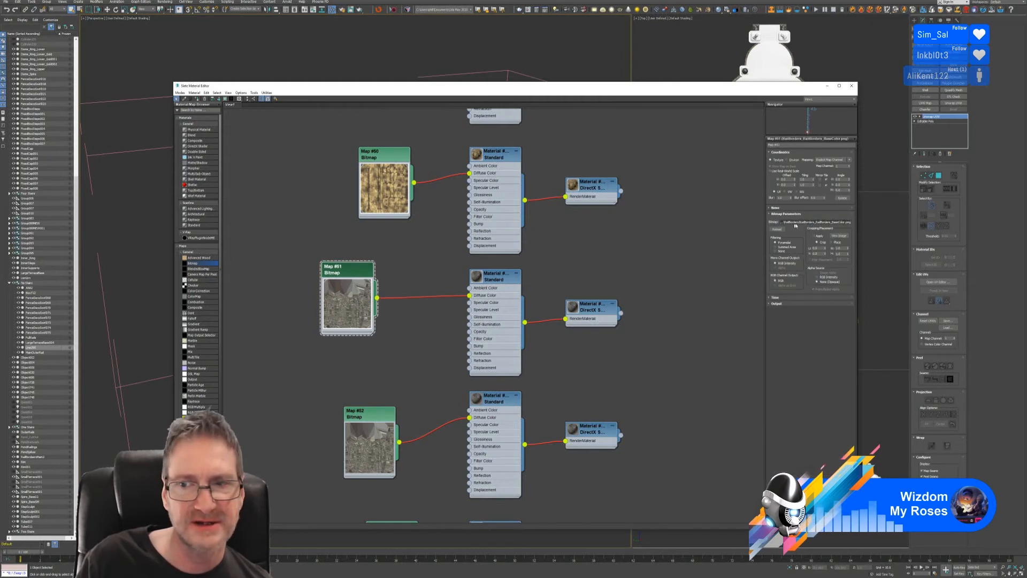
left_click(816, 221)
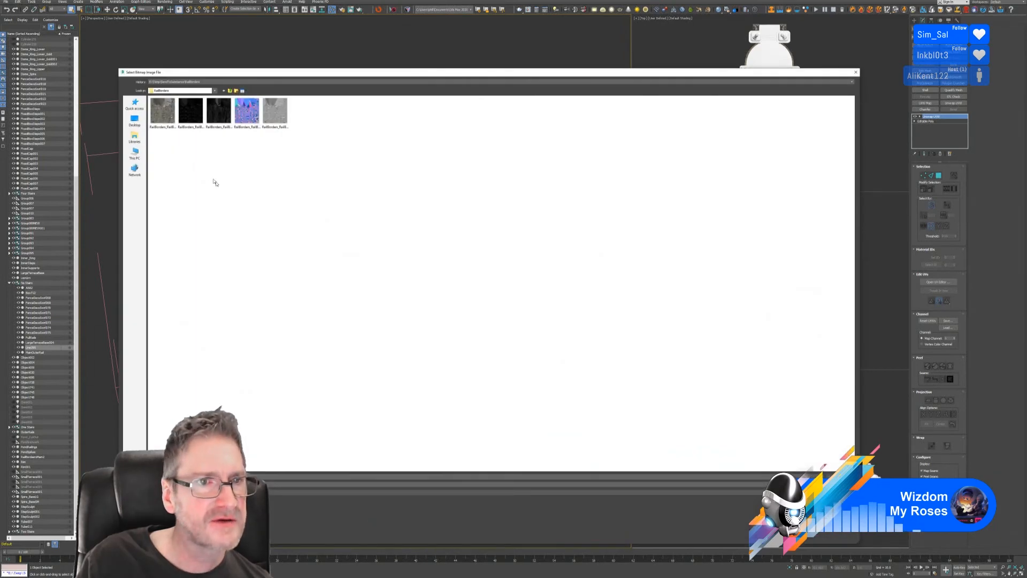
left_click(210, 82)
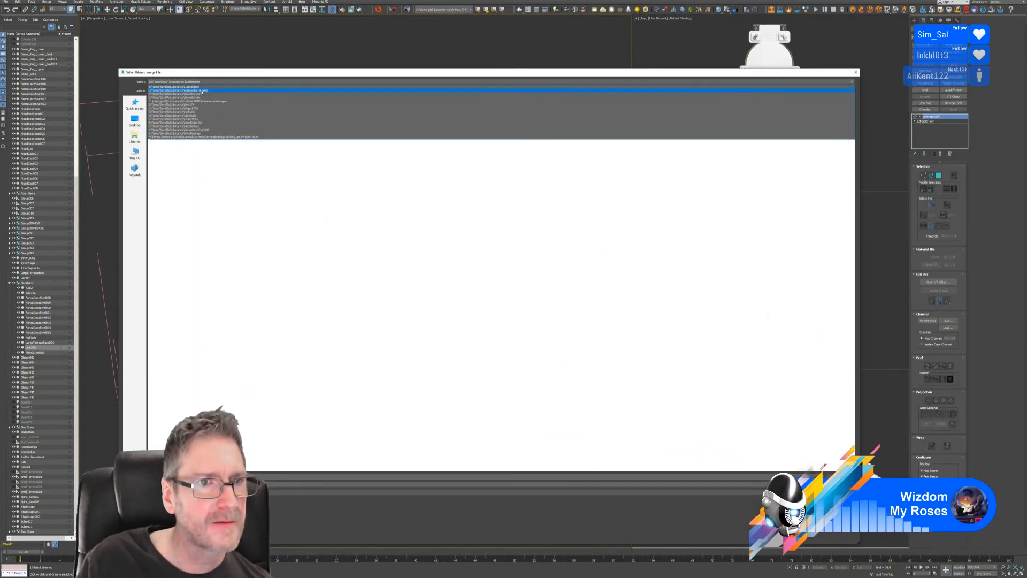
left_click(203, 93)
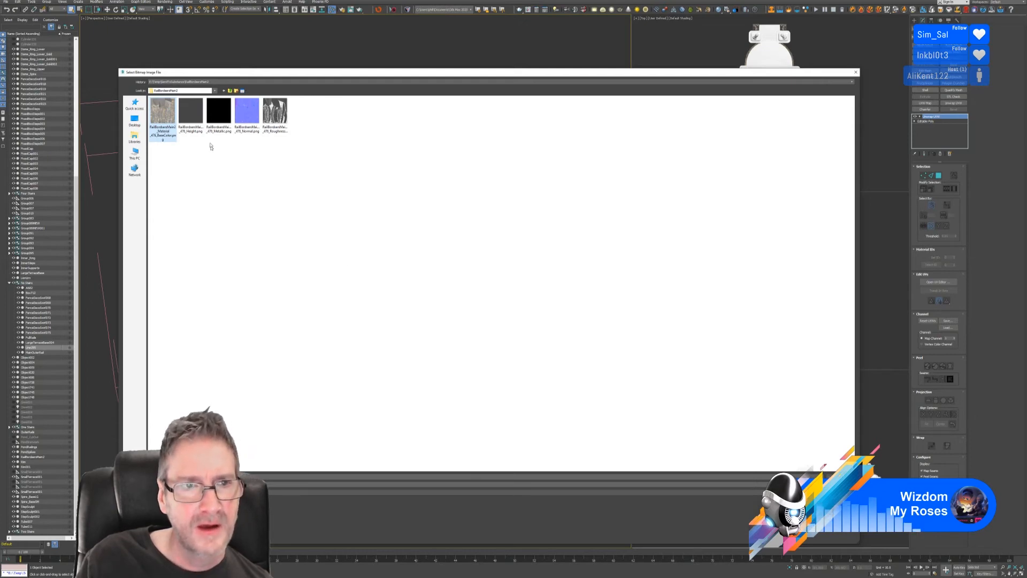
key("Escape")
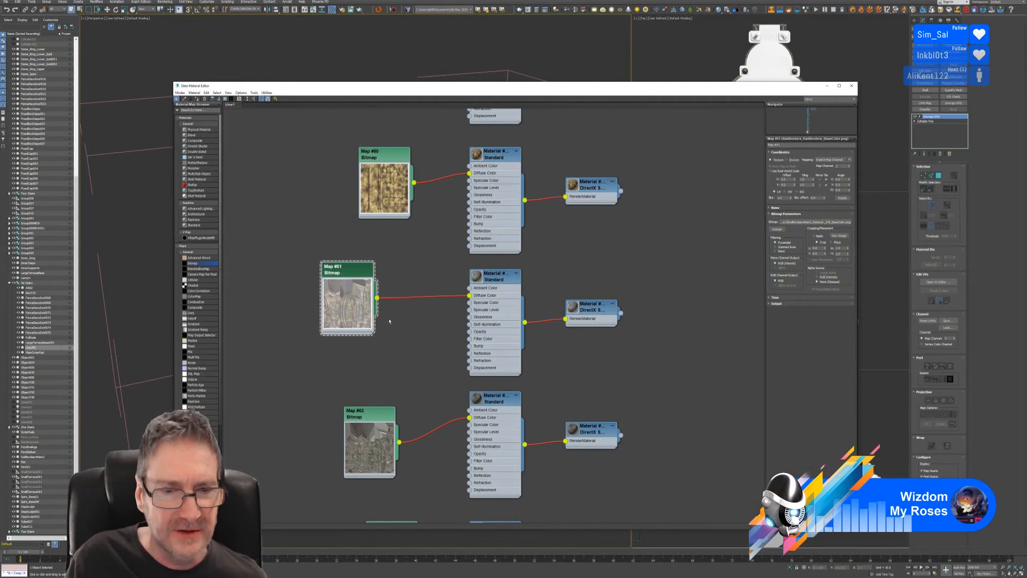
- Try assigning the DirectX shader material linked to Map #61 to the round terrace's base trim and close the material editor
left_click(599, 311)
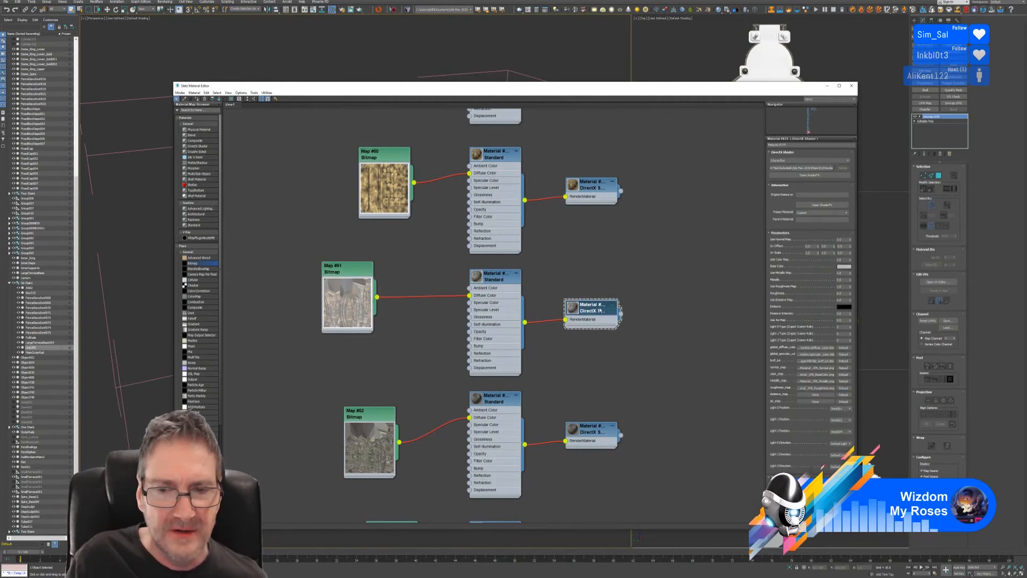
right_click(600, 310)
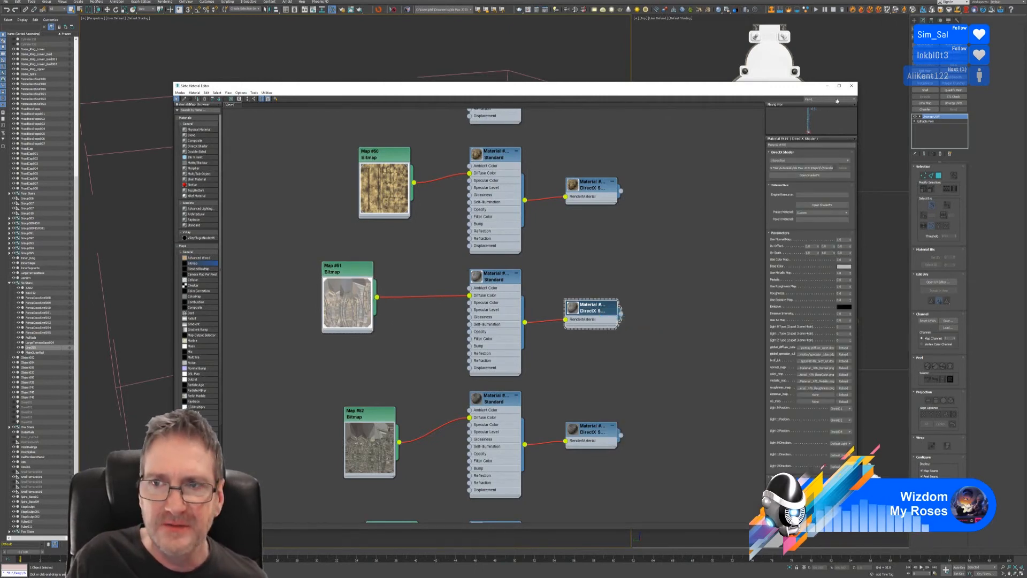
left_click(852, 86)
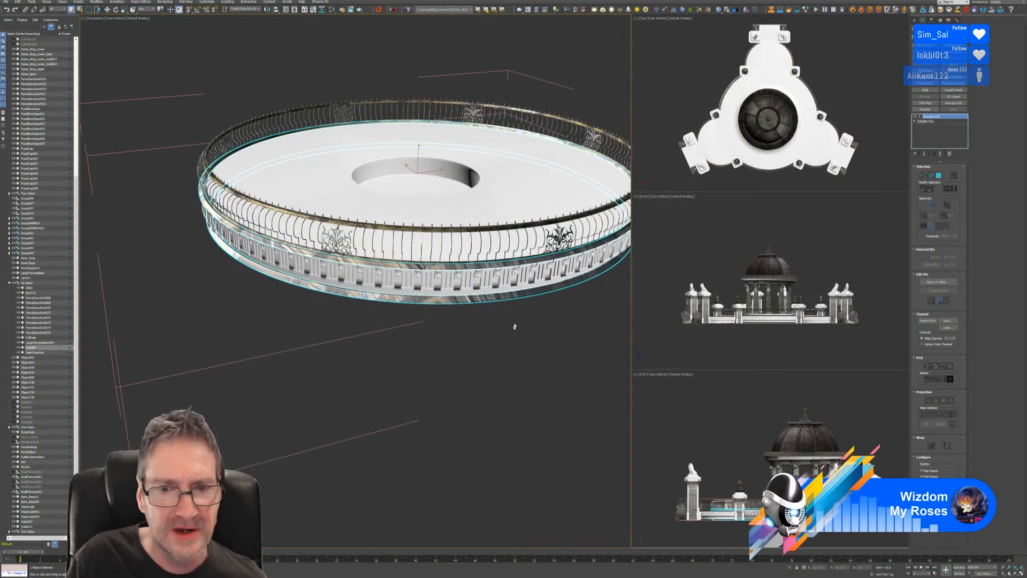
- Undo the material assignment on the round terrace's base trim
middle_click_drag(514, 326, 490, 322)
scroll(259, 382, "down", 3)
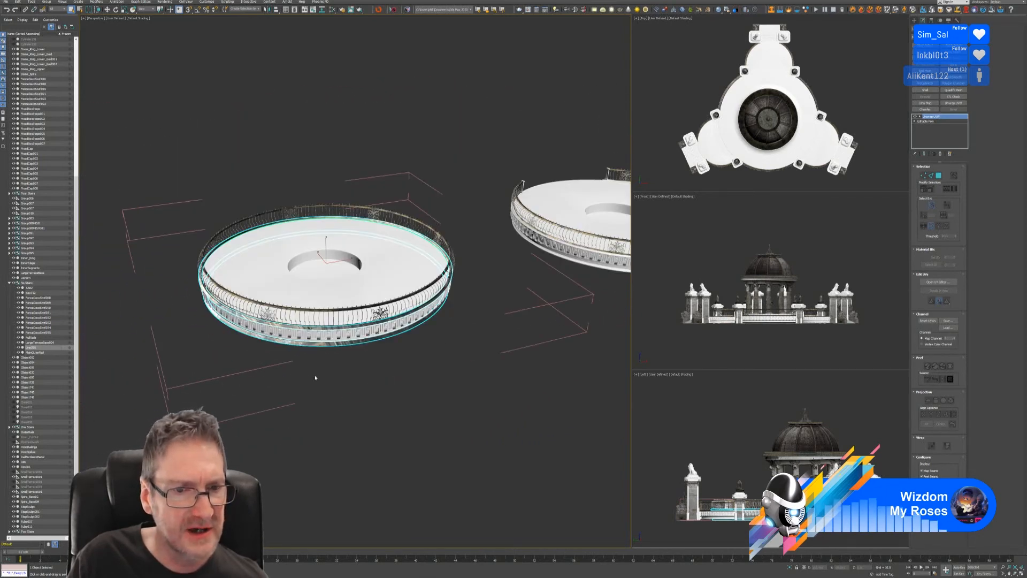
middle_click_drag(315, 378, 500, 324)
middle_click_drag(208, 443, 294, 402)
key("z")
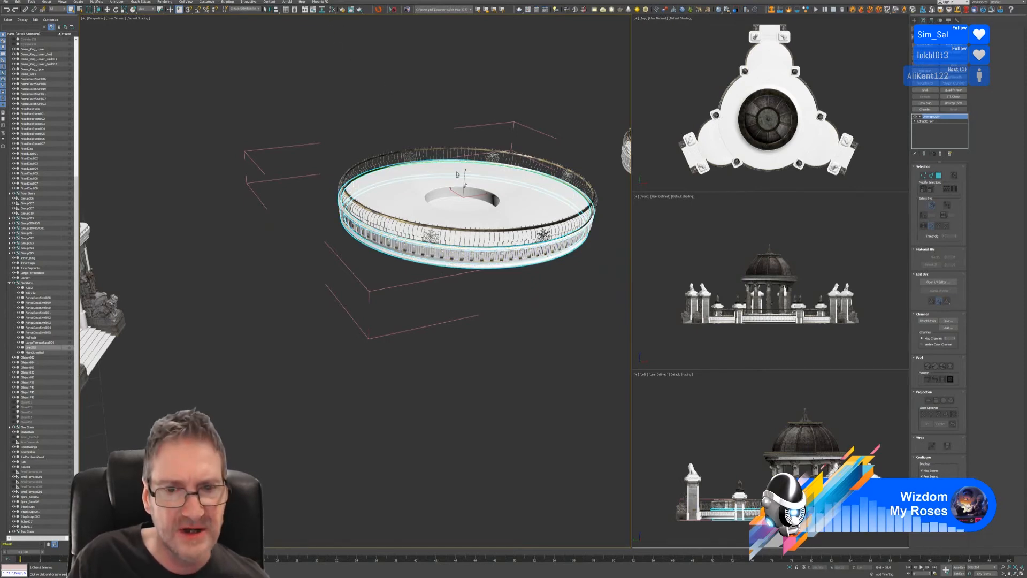
- Select the gazebo's main curved base trim, examine its UV layout in the UV editor, and leave UV editing
middle_click_drag(505, 317, 432, 348)
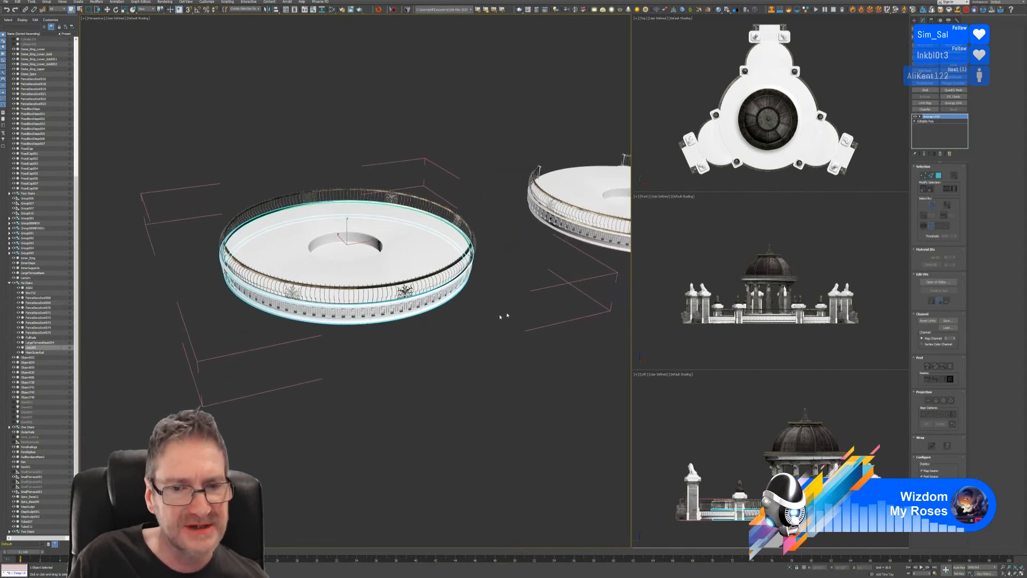
middle_click_drag(513, 309, 416, 346)
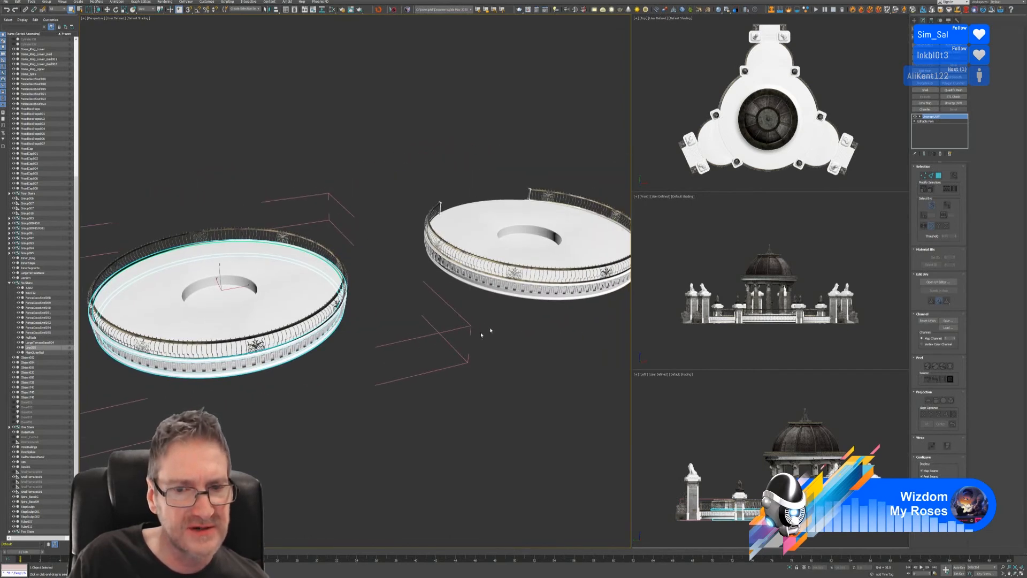
middle_click_drag(539, 332, 539, 284)
middle_click_drag(250, 367, 545, 296)
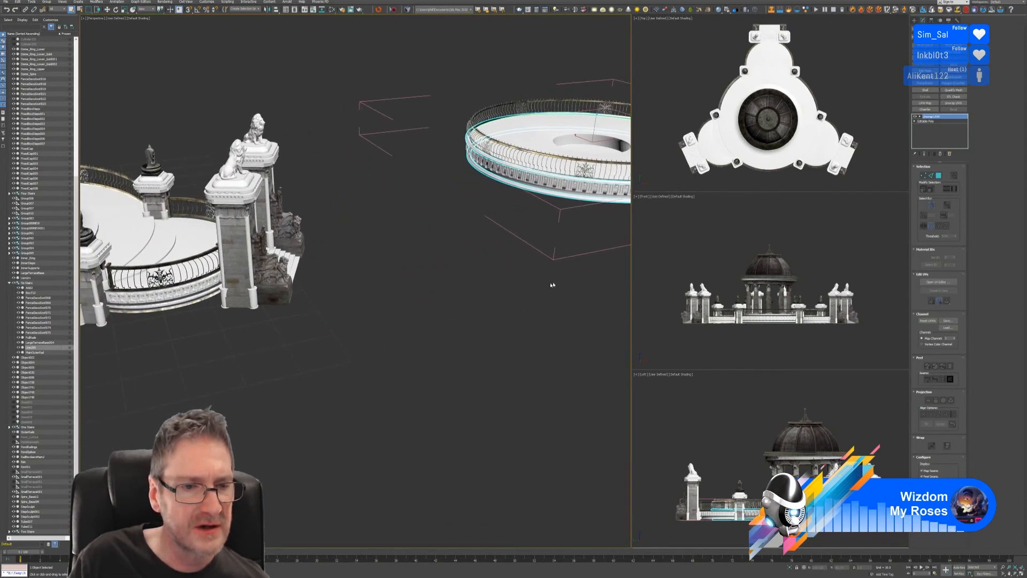
middle_click_drag(184, 361, 298, 351)
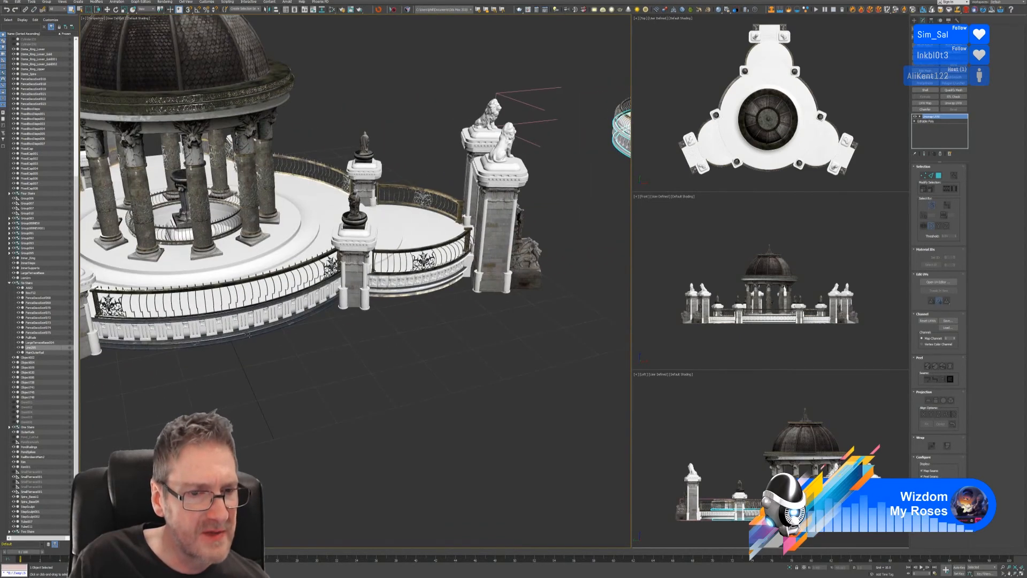
left_click(221, 309, "ctrl")
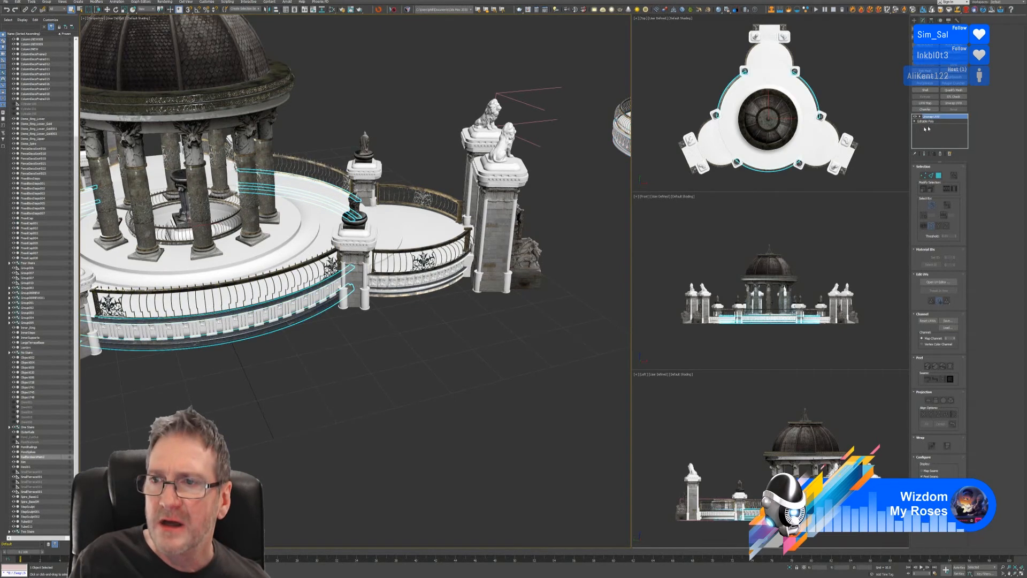
left_click(947, 280)
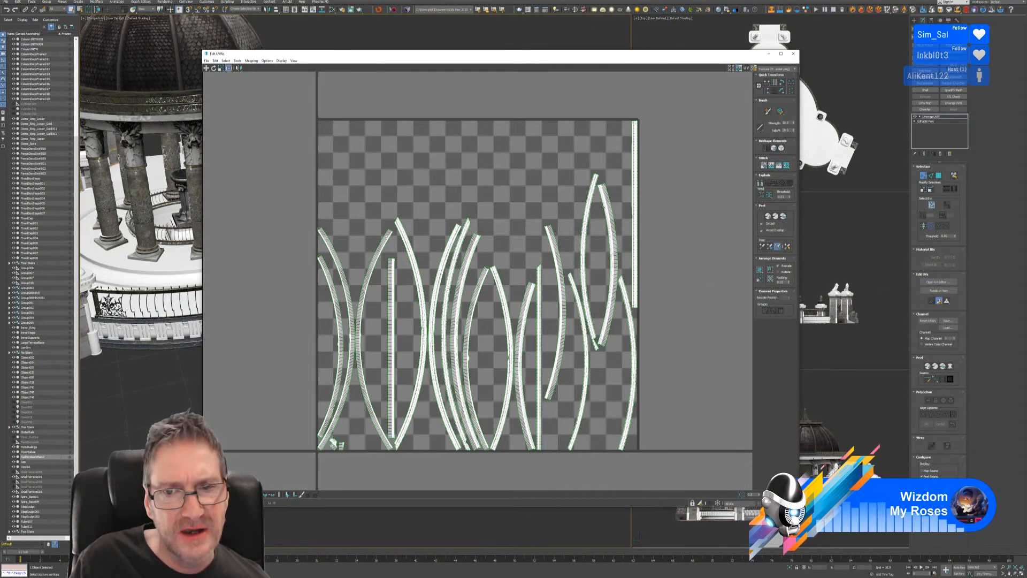
left_click(792, 53)
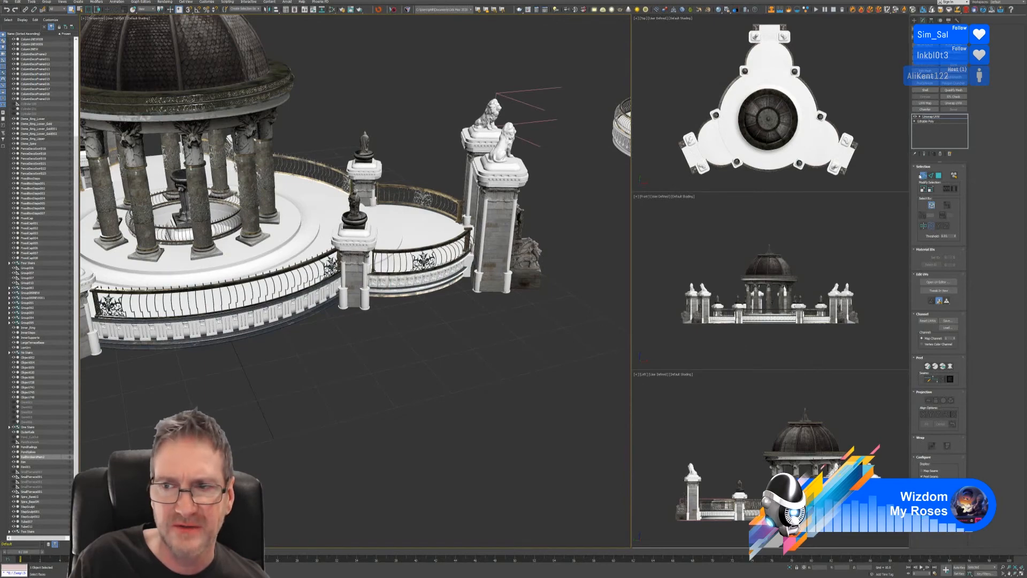
left_click(920, 176)
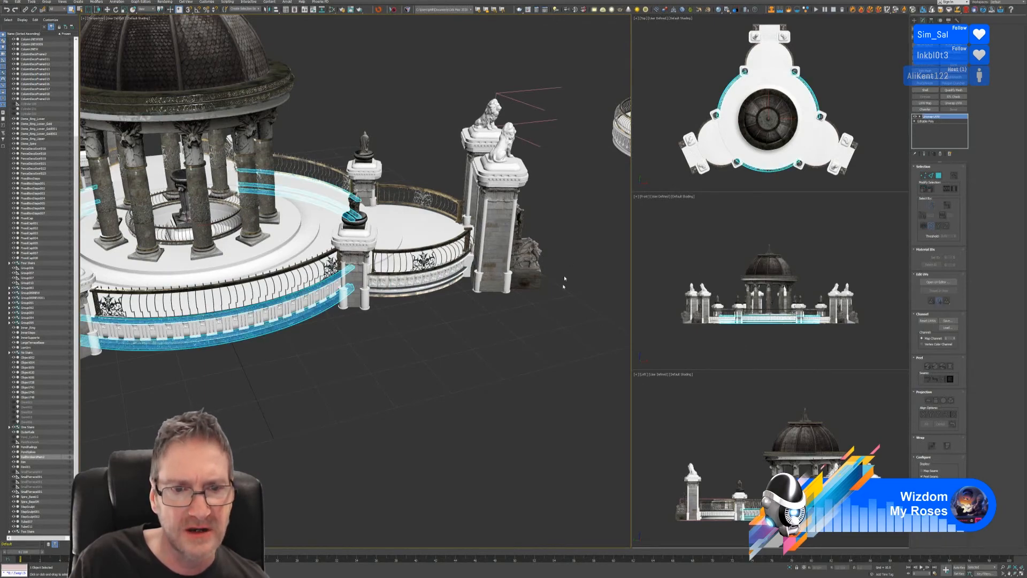
- Select the separate round terrace's base trim and open its UV layout for comparison with the gazebo trim
key("alt+q")
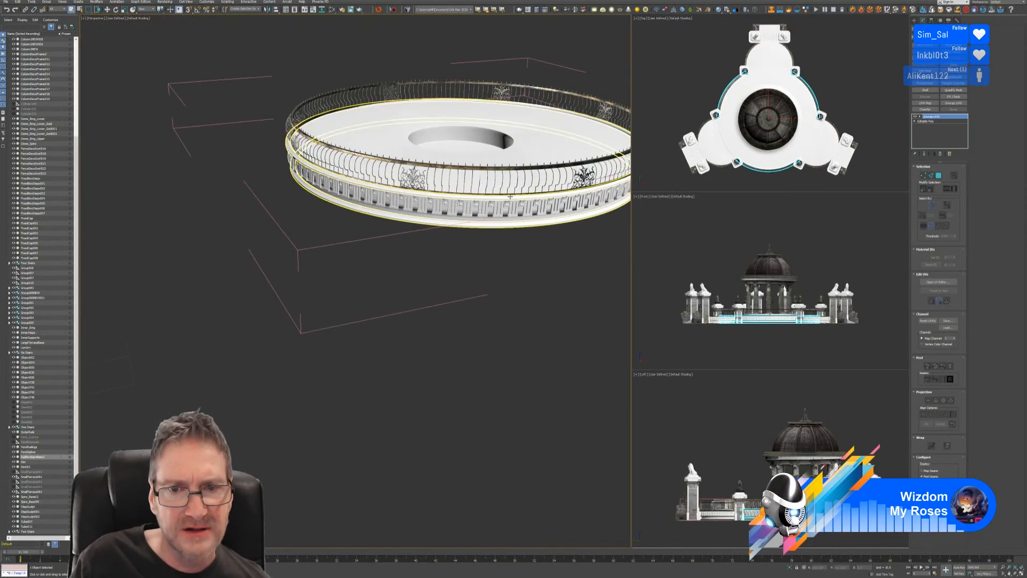
left_click(506, 196)
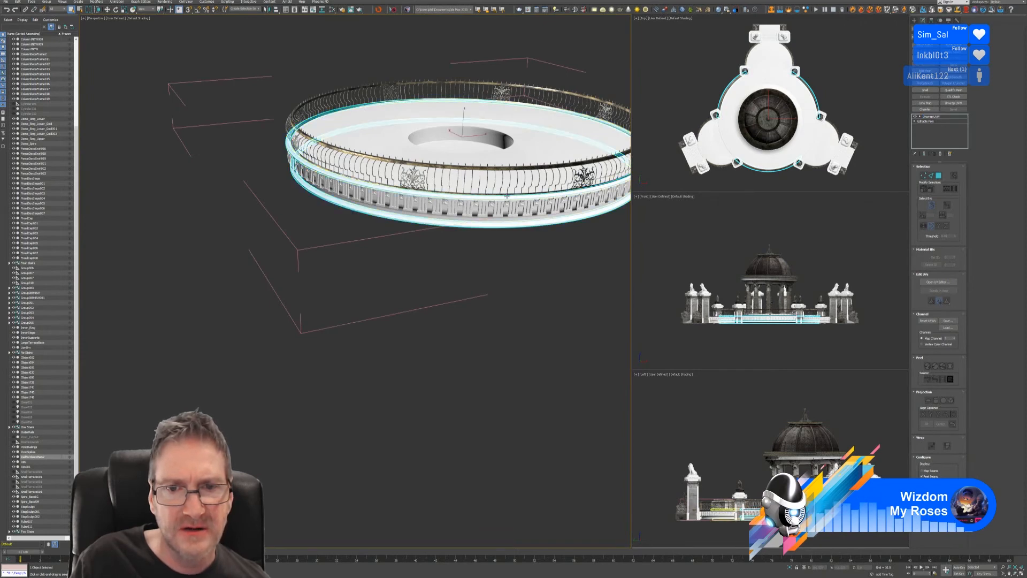
left_click(939, 281)
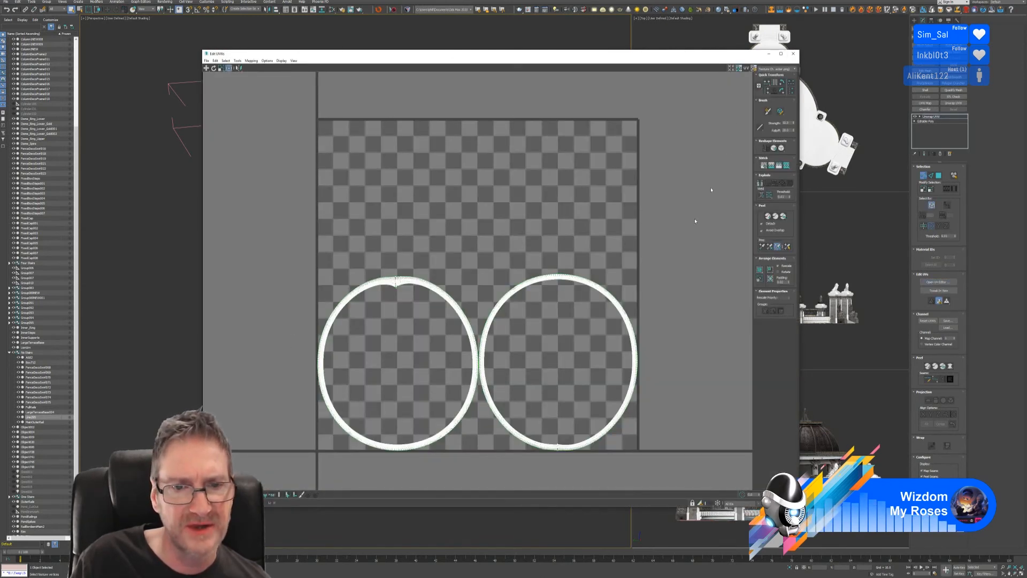
- Close the UV editor and leave UV sub-object editing on the separate round terrace's base trim
left_click(793, 53)
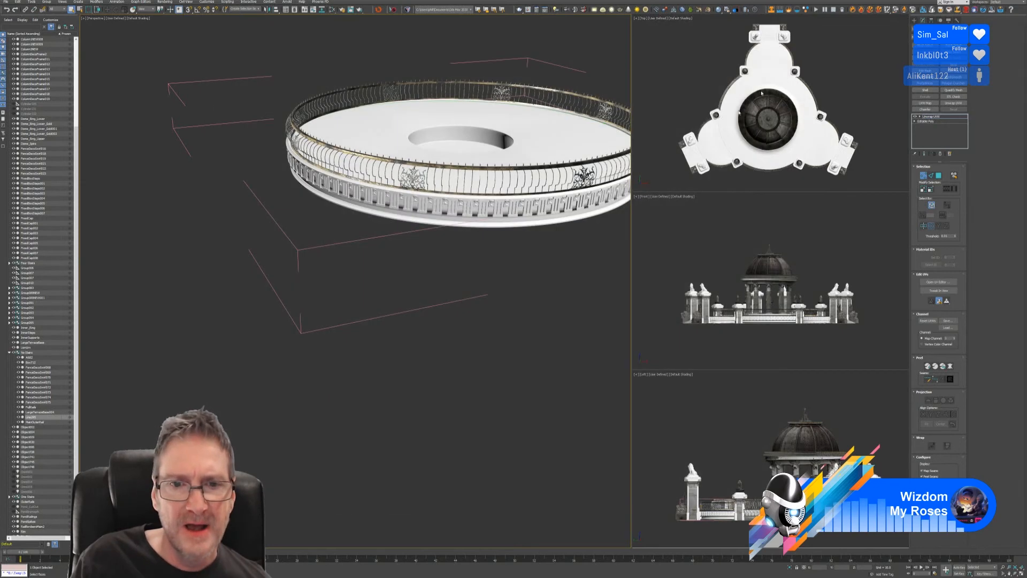
middle_click_drag(458, 238, 432, 264)
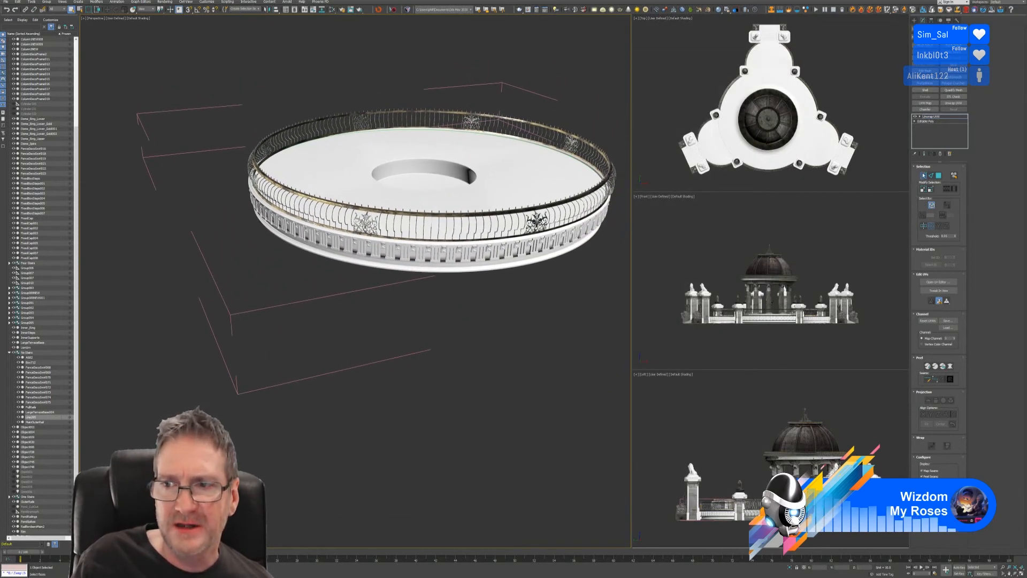
left_click(923, 175)
- Select the spire on top of the gazebo's dome and examine the whole gazebo from several sides and heights
scroll(357, 341, "down", 3)
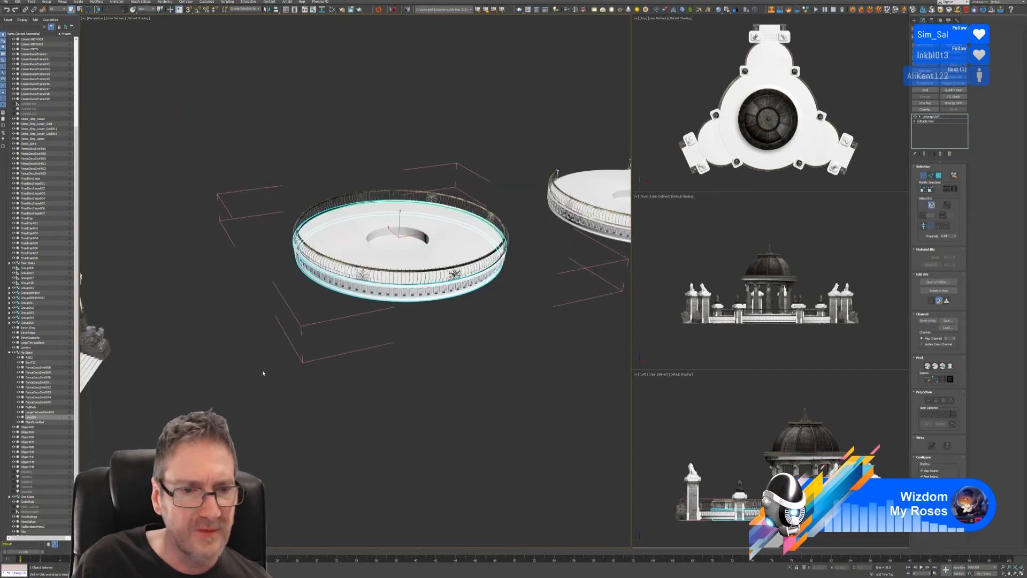
scroll(263, 373, "down", 5)
middle_click_drag(337, 378, 428, 333)
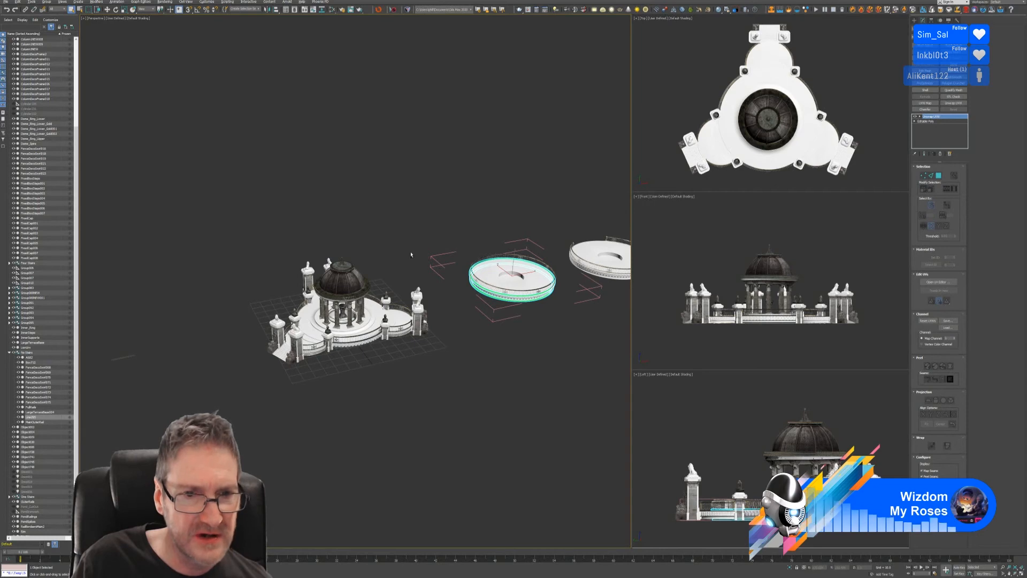
middle_click_drag(411, 255, 322, 266, "alt")
middle_click_drag(369, 215, 229, 280)
scroll(493, 322, "up", 3)
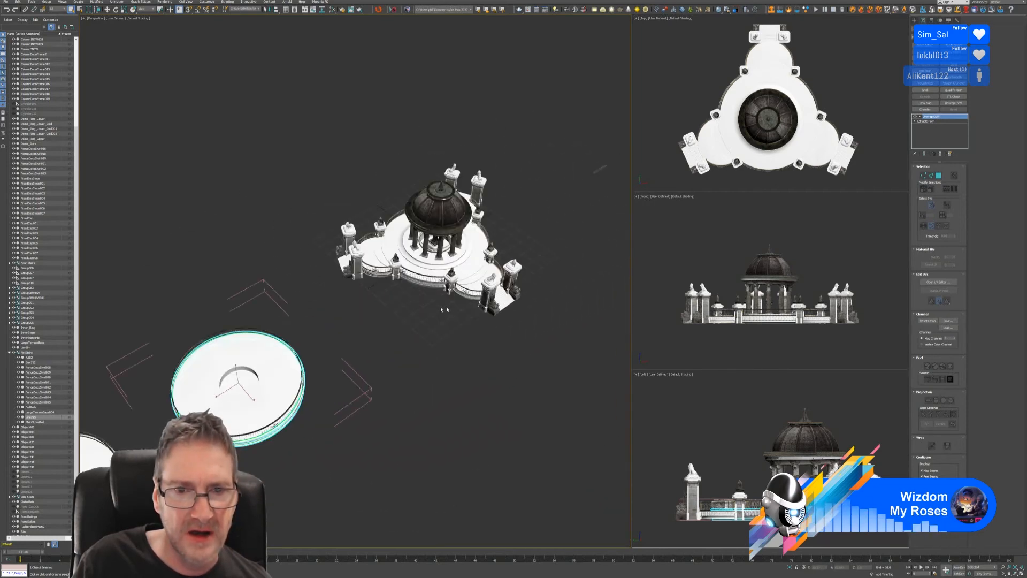
scroll(443, 309, "up", 3)
middle_click_drag(399, 307, 410, 299, "alt")
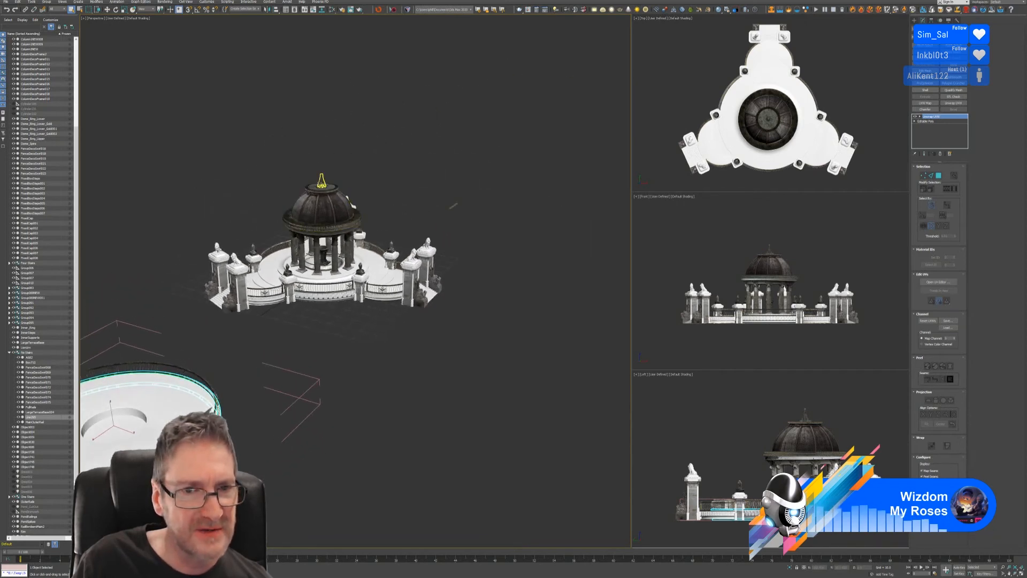
left_click(321, 181)
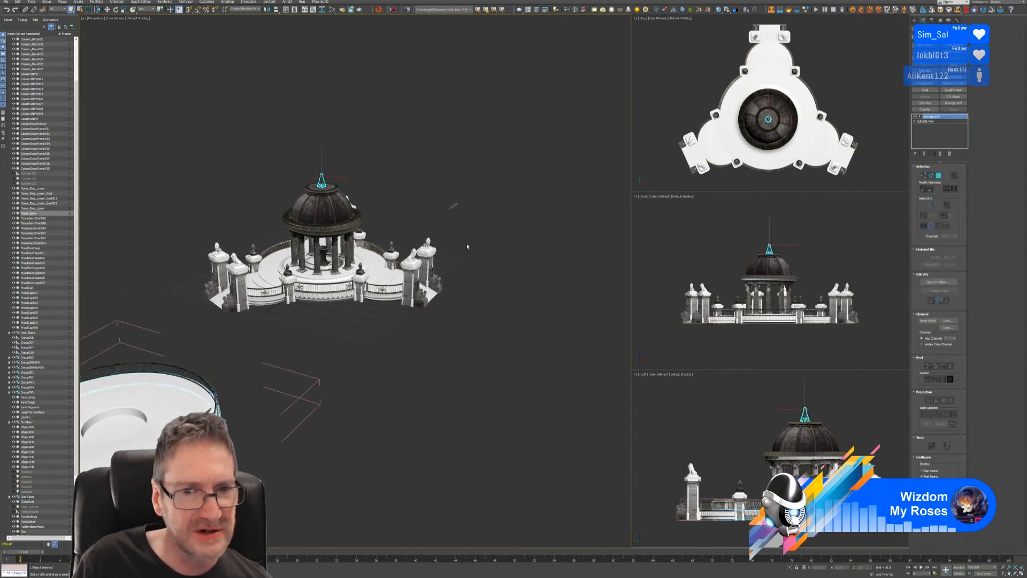
middle_click_drag(467, 247, 331, 249, "alt")
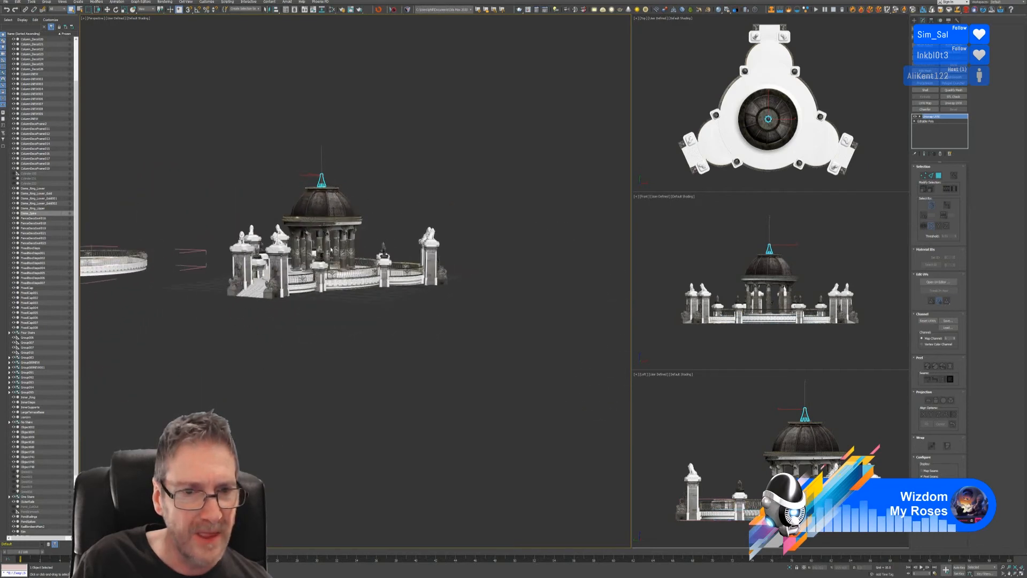
scroll(331, 249, "up", 3)
scroll(328, 257, "up", 2)
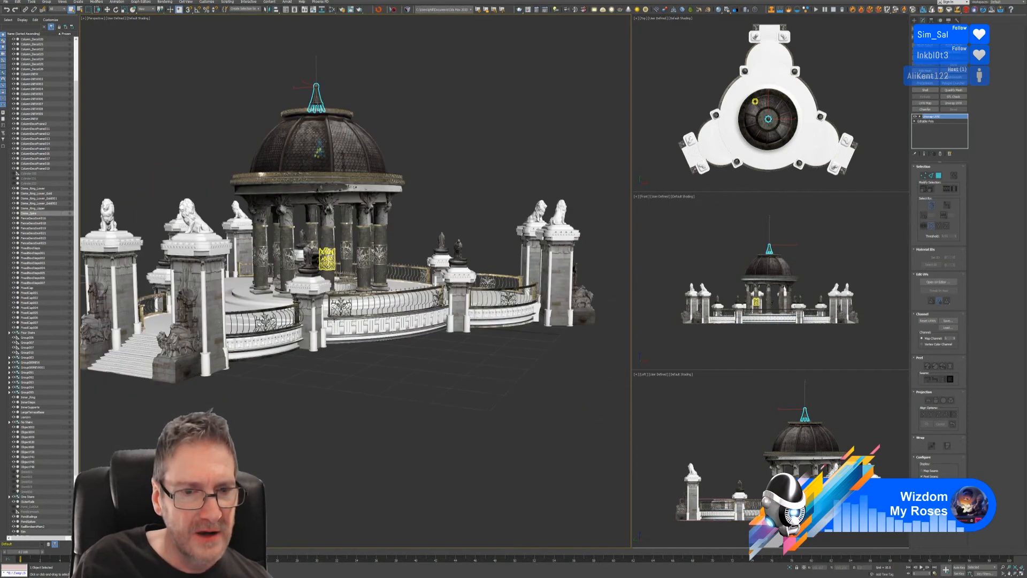
middle_click_drag(339, 367, 375, 383, "alt")
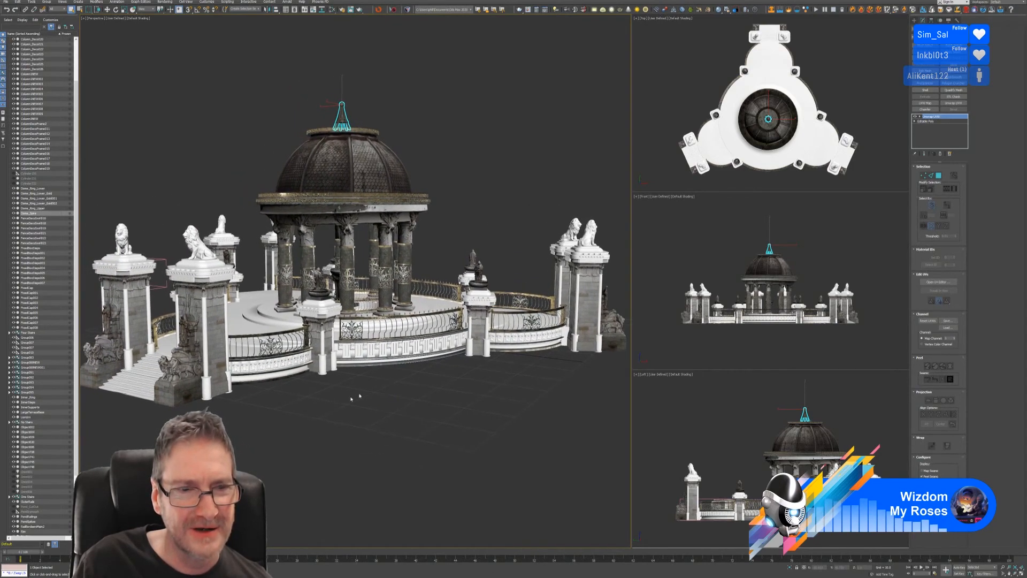
middle_click_drag(146, 216, 144, 217, "alt")
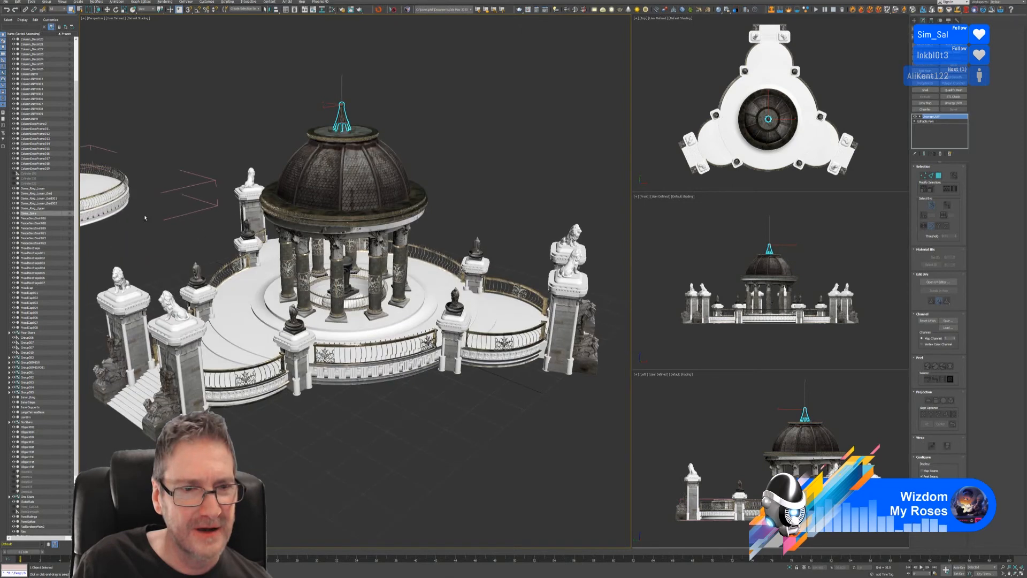
- Select the open group helper around the separate round terrace and close the group
left_click(185, 197)
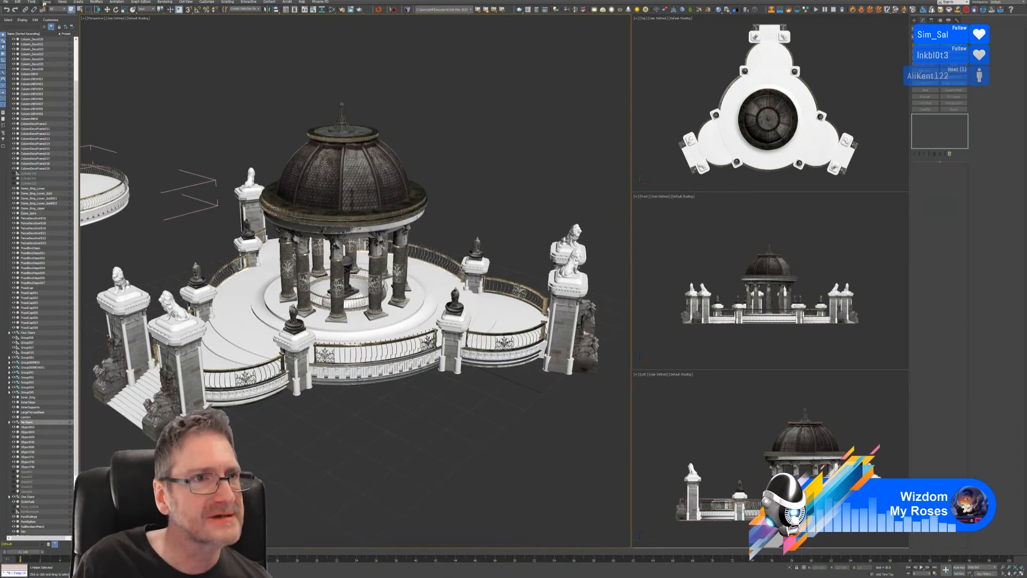
left_click(47, 1)
left_click(60, 33)
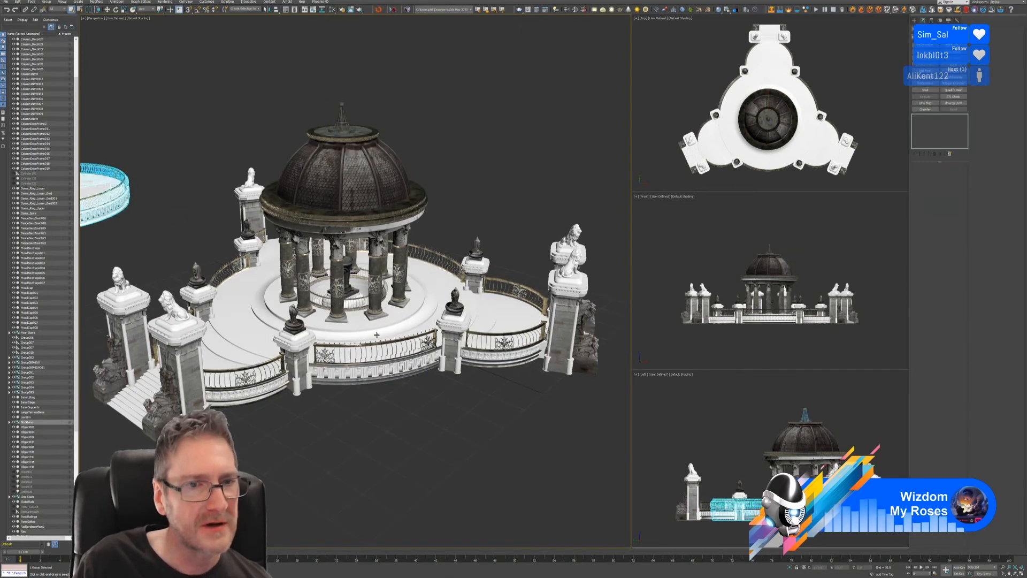
- Check the gazebo with its dome spire selected, clear the selection and save the scene
left_click(343, 121)
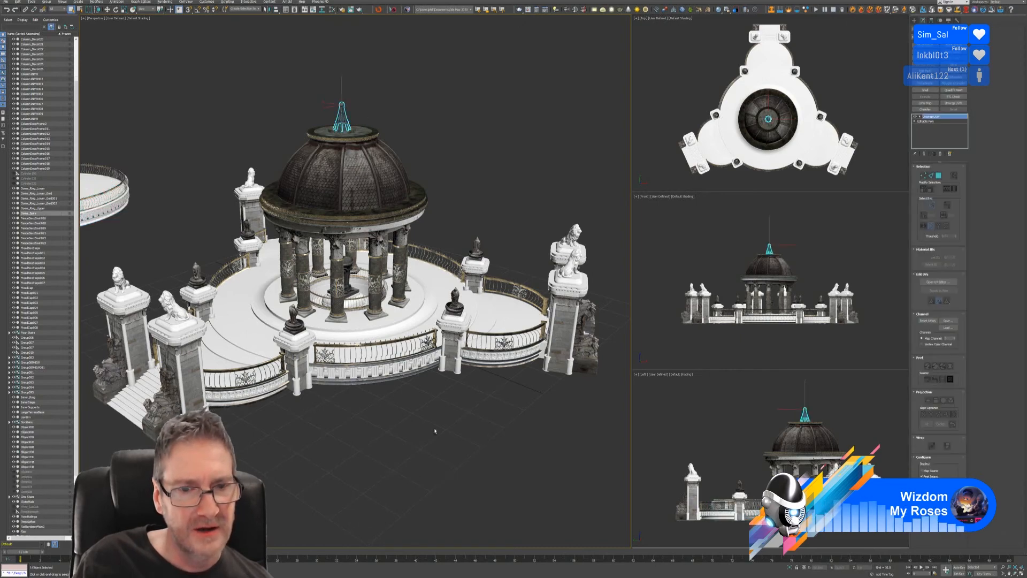
middle_click_drag(435, 431, 445, 421, "alt")
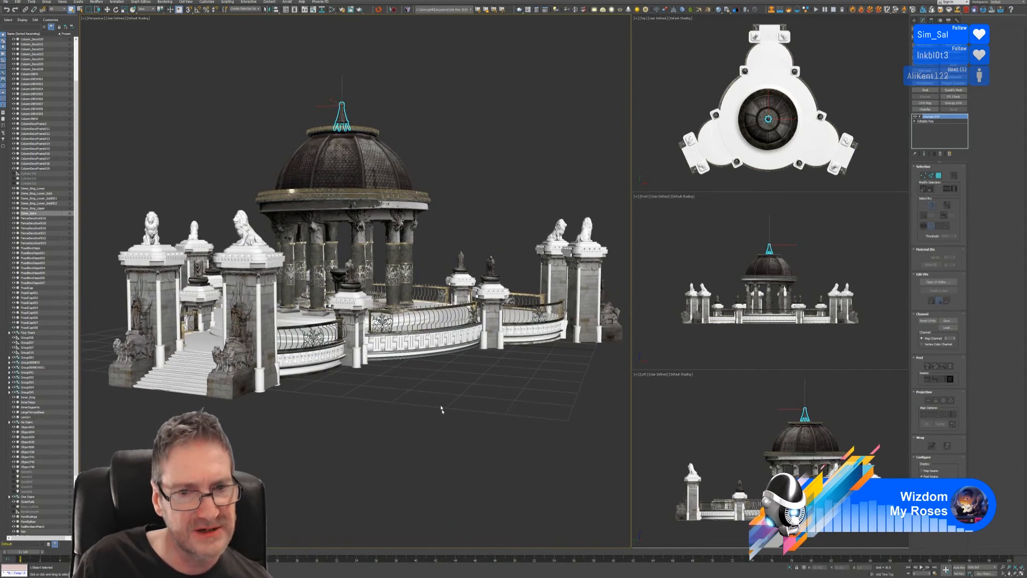
left_click(714, 407)
left_click(6, 1)
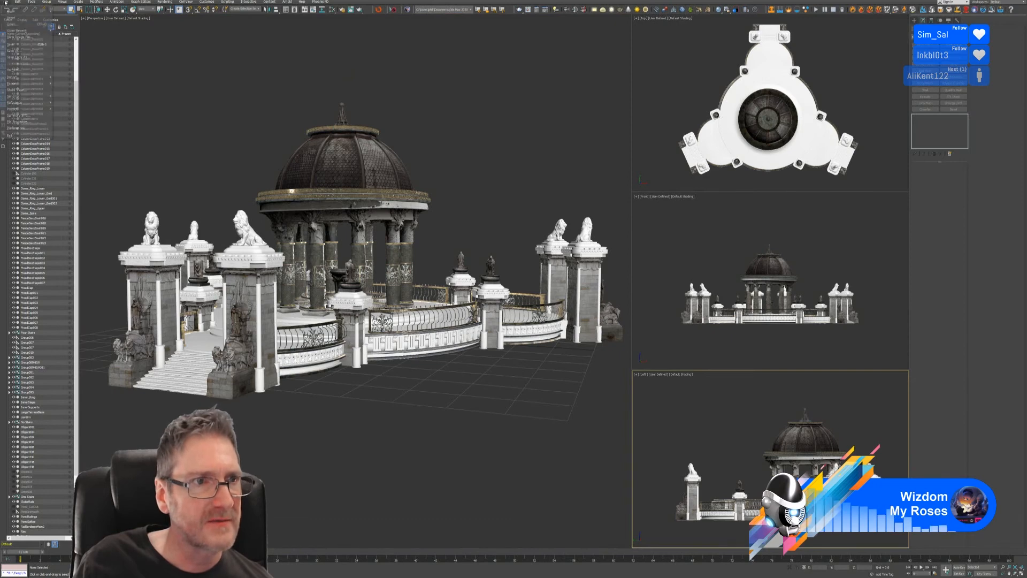
left_click(10, 44)
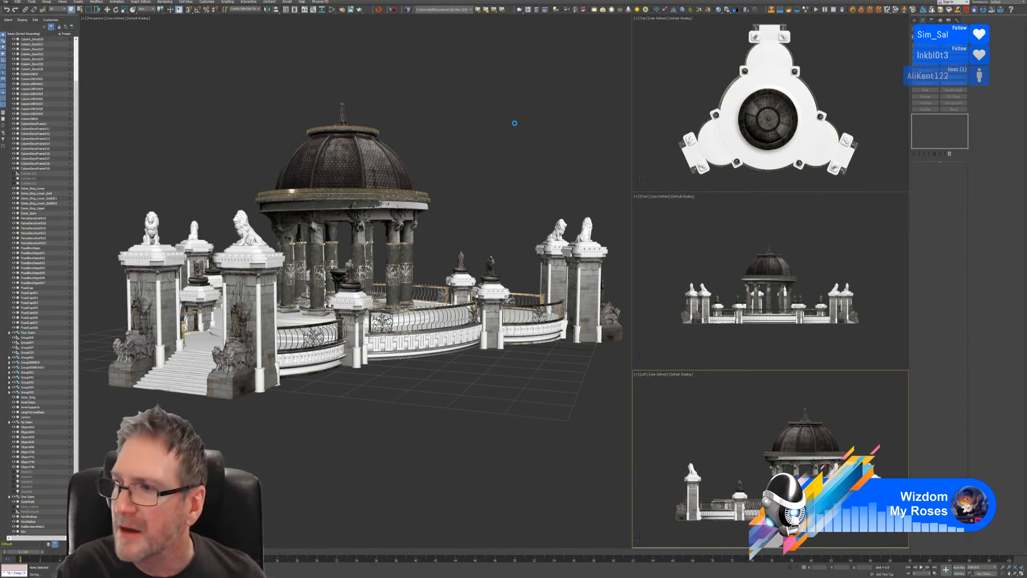